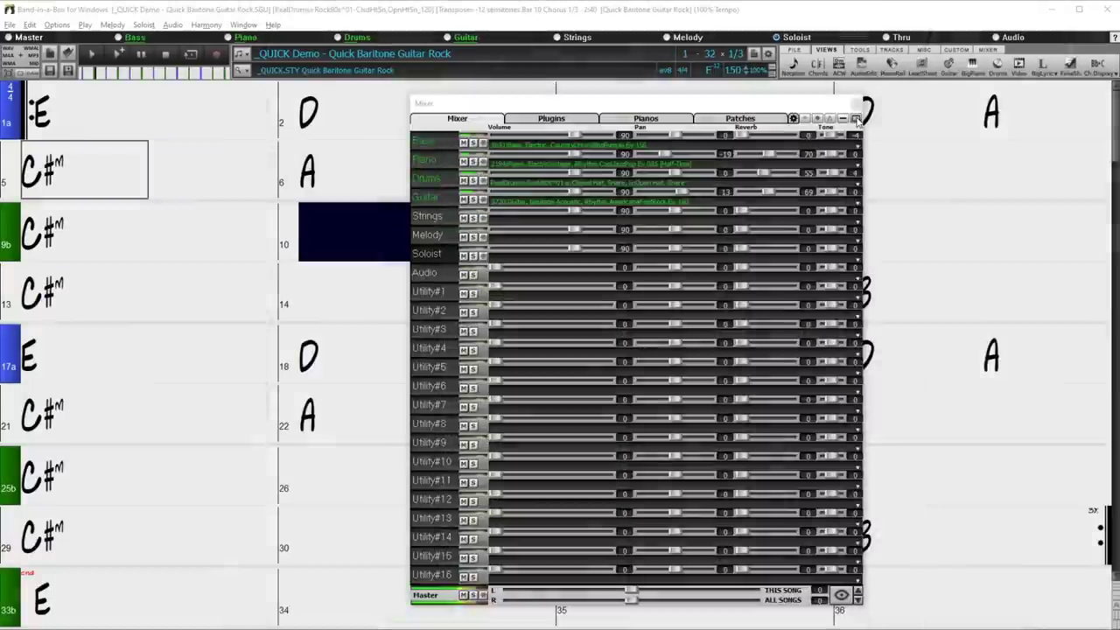
Dock the mixer inside the main window and limit it to the tracks used in the song
left_click(857, 119)
left_click(1098, 619)
left_click(1073, 238)
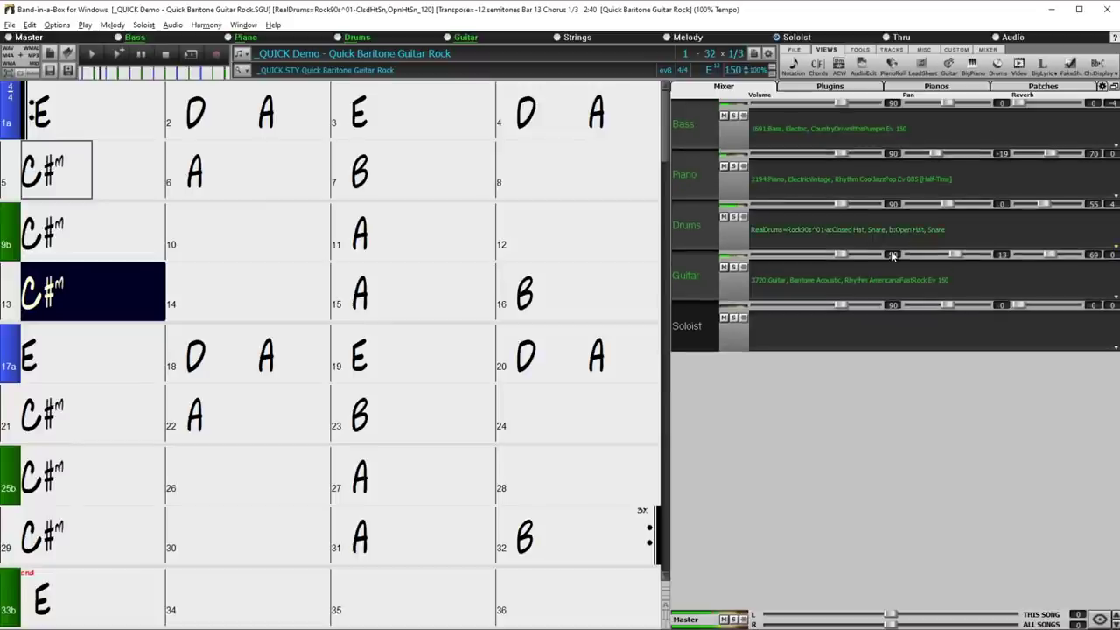
left_click(1101, 86)
left_click(371, 201)
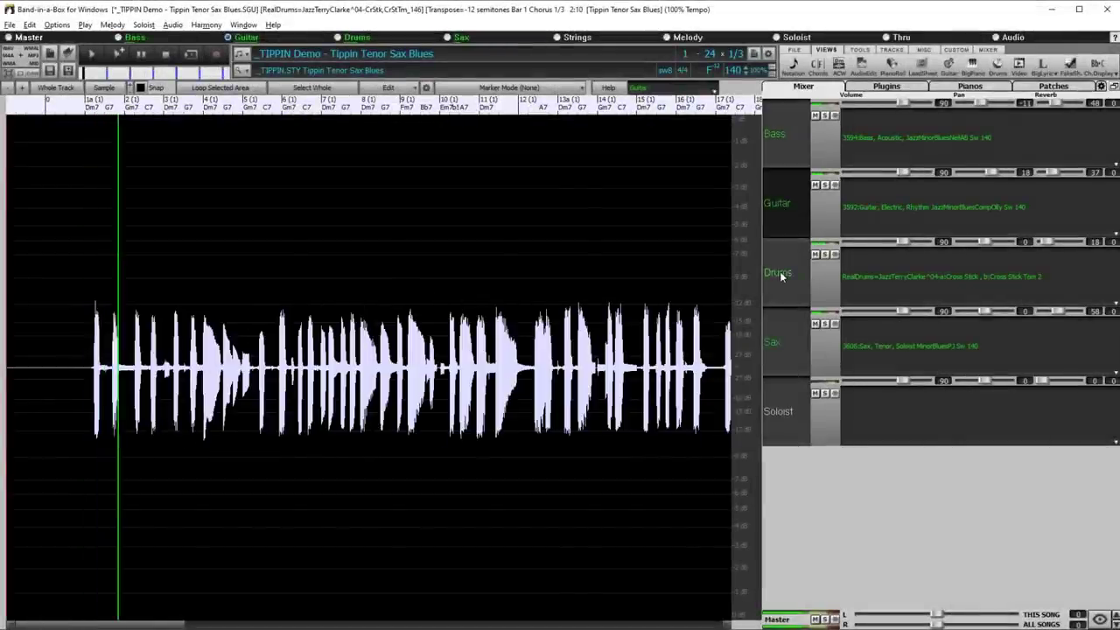
Copy the Sax track's selected audio region starting at bar 21 and switch to the Utility#1 track
left_click(782, 276)
left_click(774, 337)
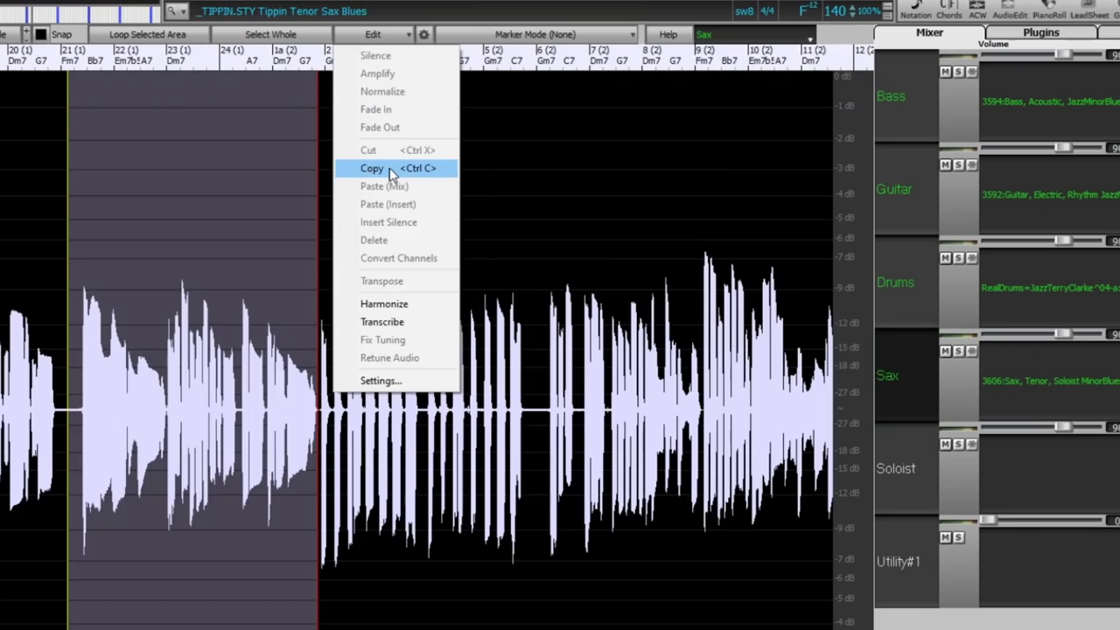
left_click(407, 186)
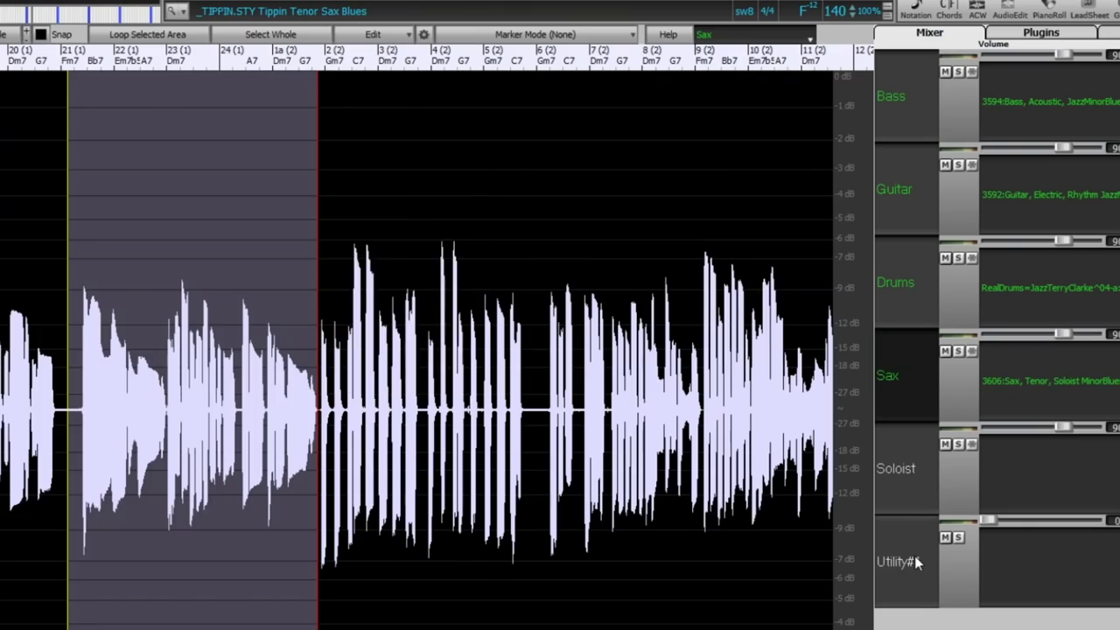
left_click(913, 561)
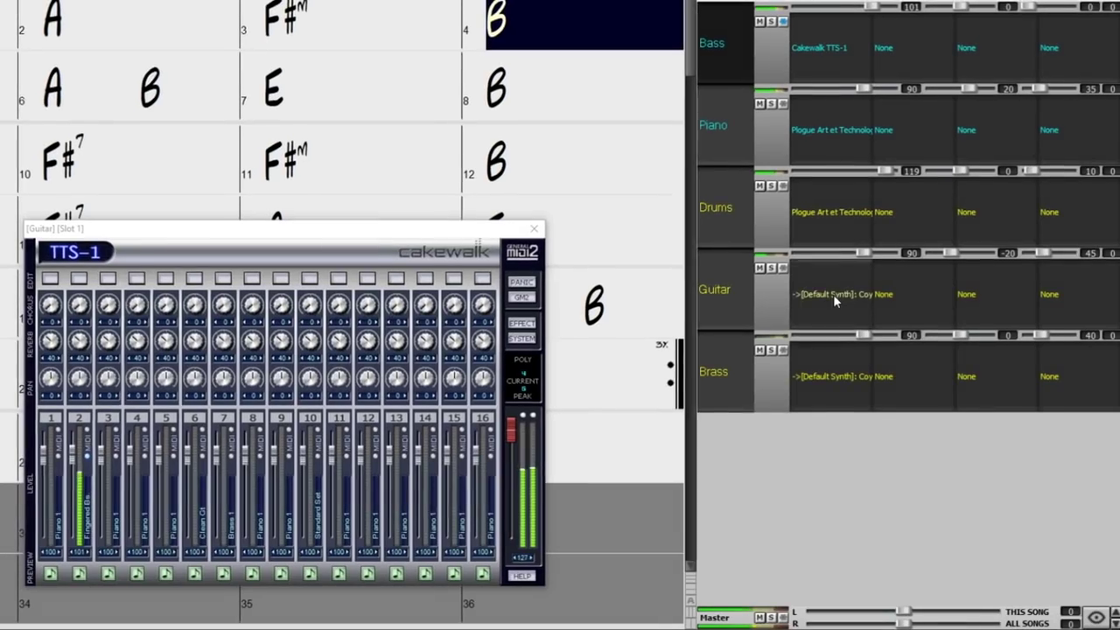
Re-route the Guitar track's MIDI plugin to the Bass track's Cakewalk TTS-1
left_click(801, 378)
mouse_move(853, 397)
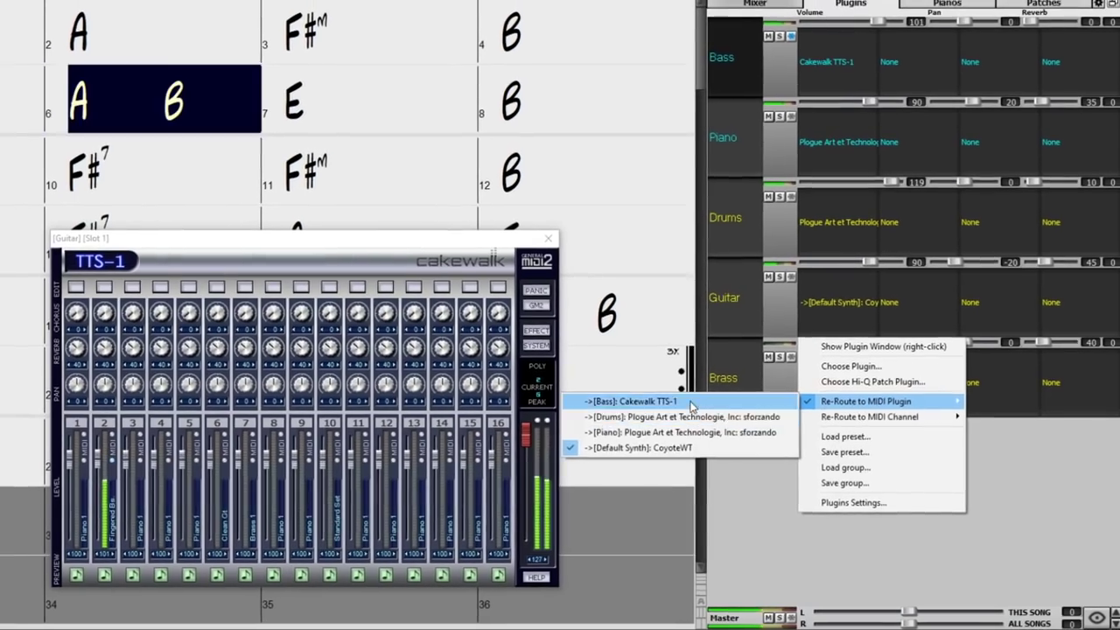
left_click(691, 403)
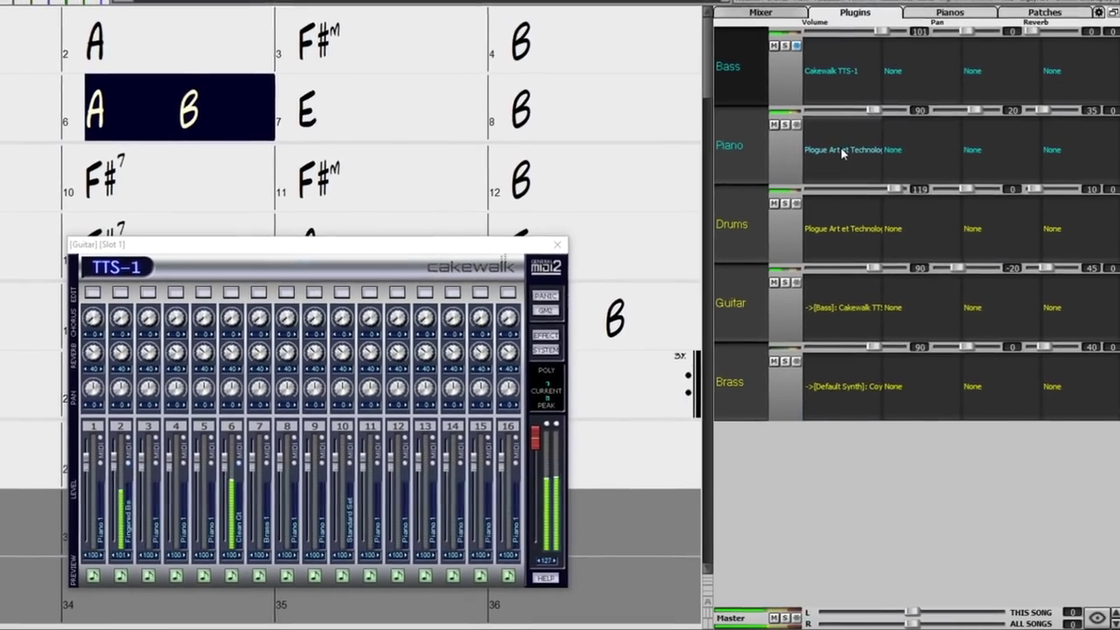
left_click(842, 153)
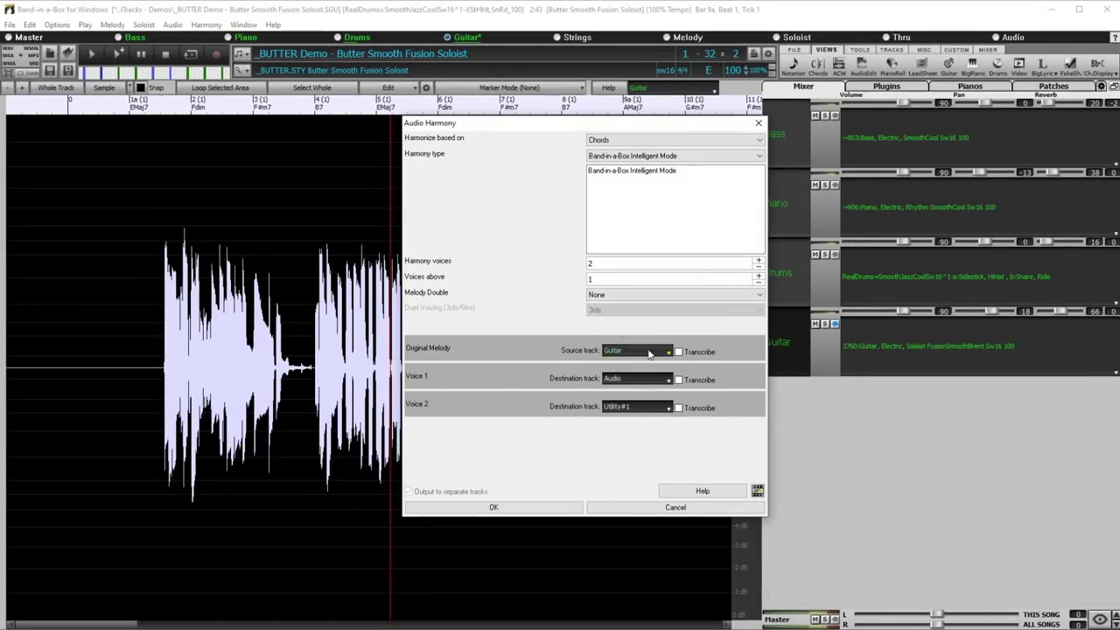
Harmonize the Guitar track's audio in Band-in-a-Box Intelligent Mode, sending two chord-based voices to Audio and Utility#1
left_click(506, 510)
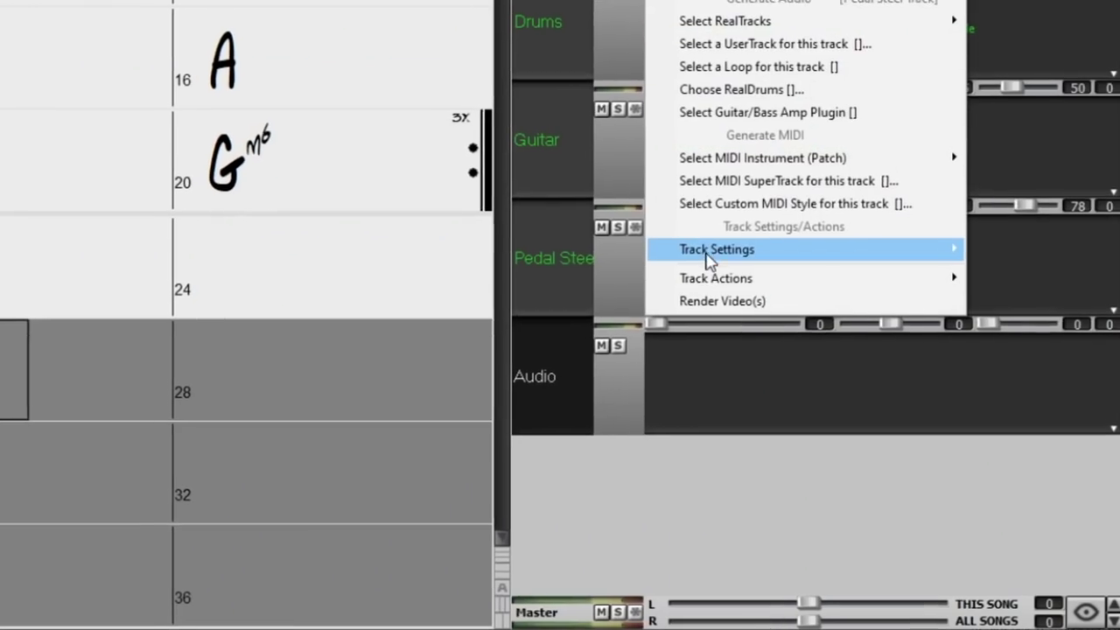
Choose a retuning option in the Pedal Steel track's settings
mouse_move(665, 287)
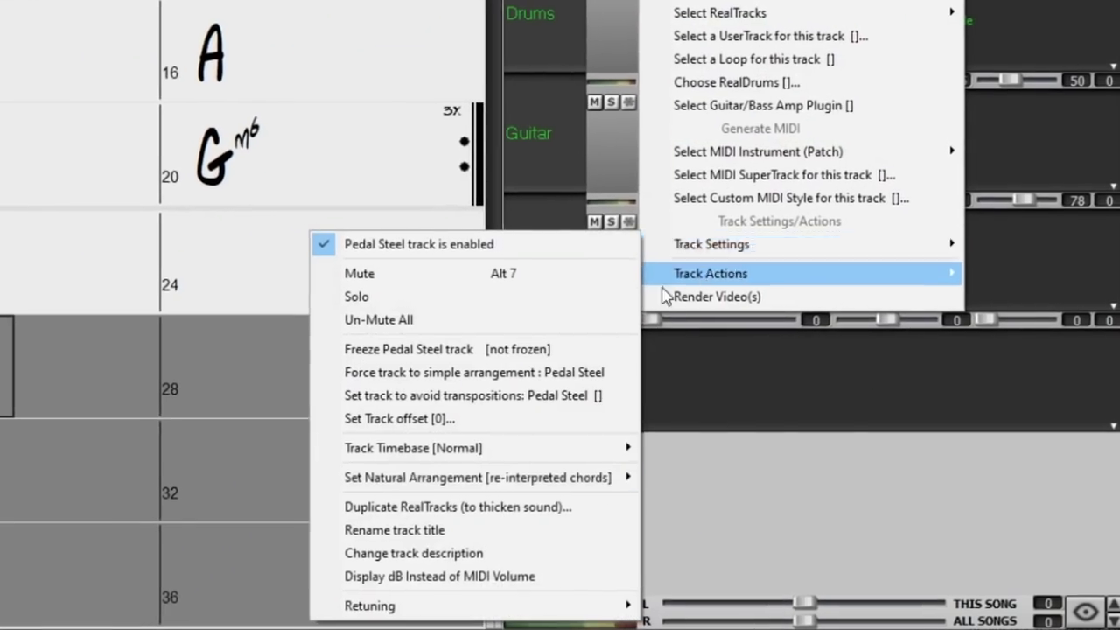
mouse_move(603, 606)
left_click(704, 555)
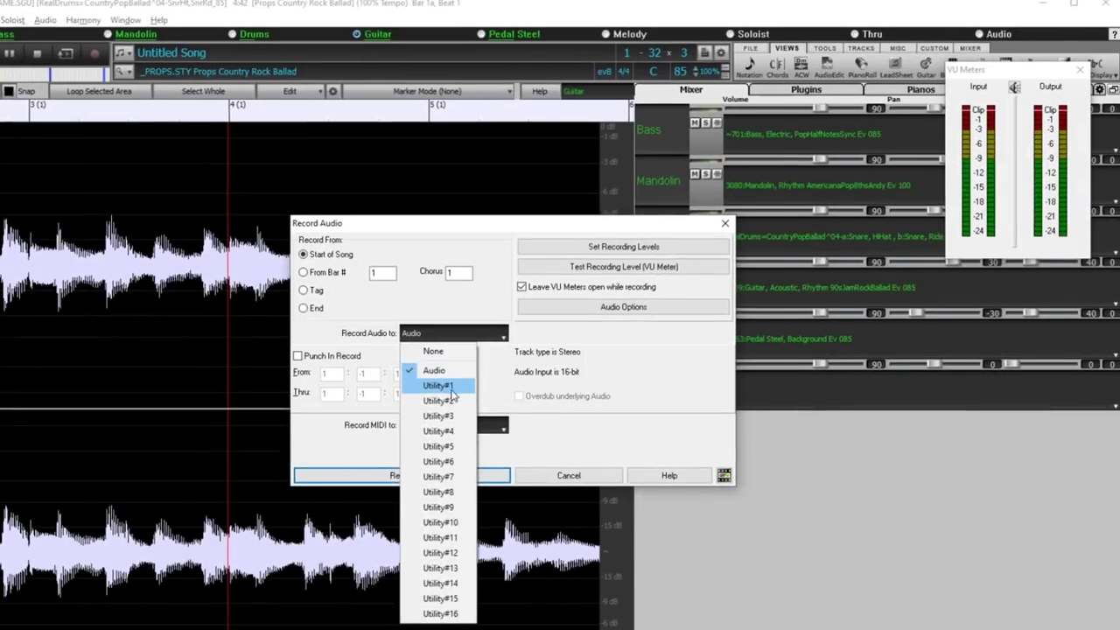
Set Utility#1 as the destination track for the audio recording
left_click(429, 398)
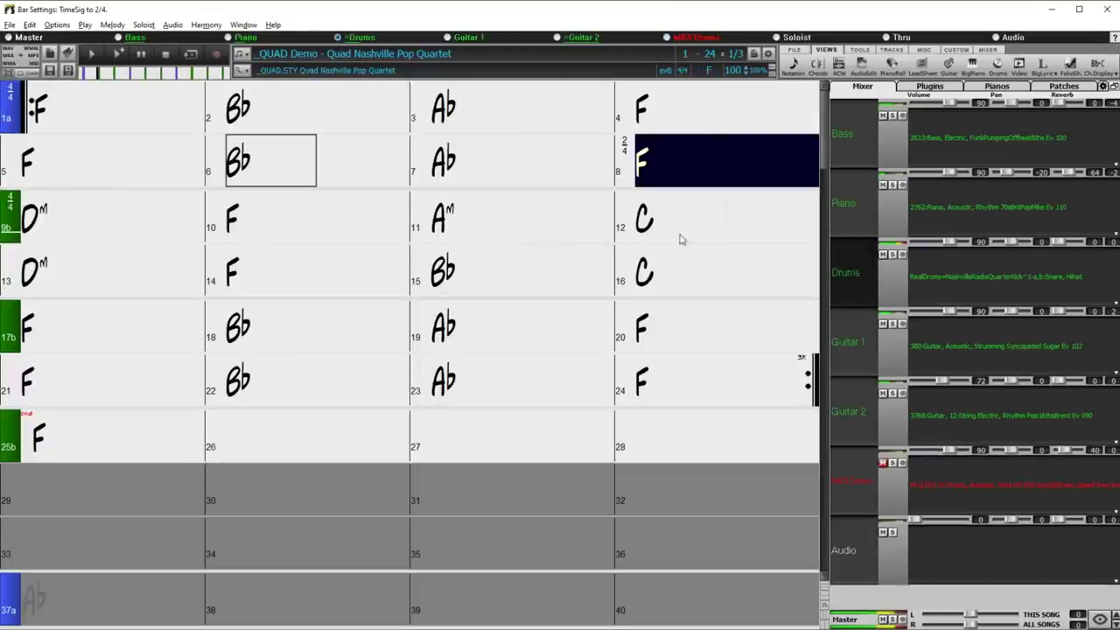
Open the notation view and display the Fiddle track's 4/4 notation as CutTime 2/2 with split barlines
left_click(793, 65)
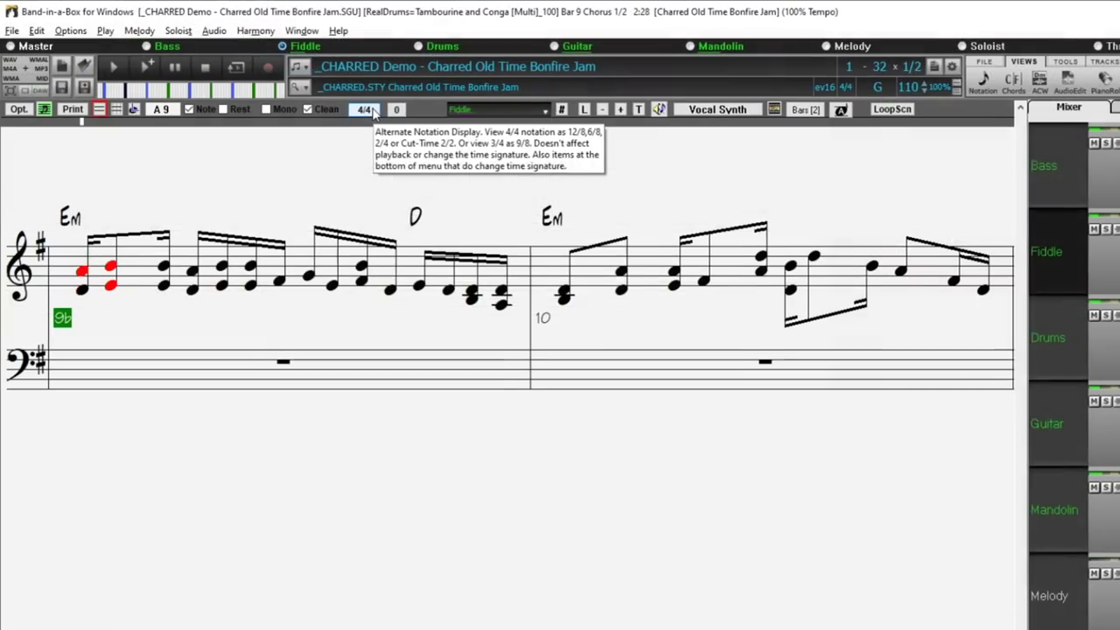
left_click(368, 109)
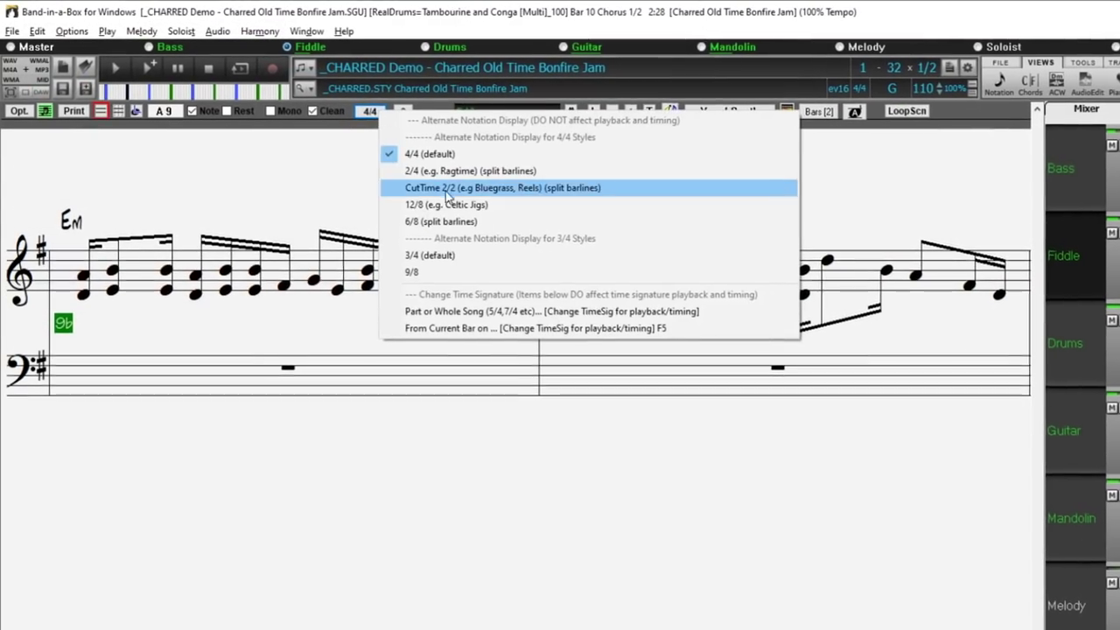
left_click(446, 191)
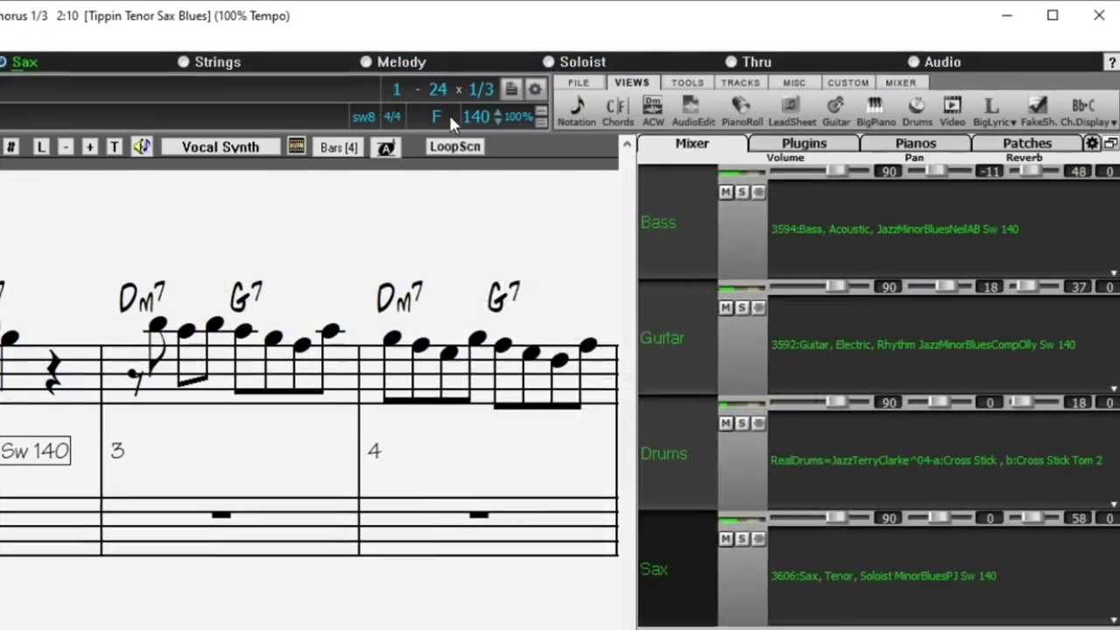
Visually transpose the Sax track's notation for Tenor Sax +14
left_click(522, 115)
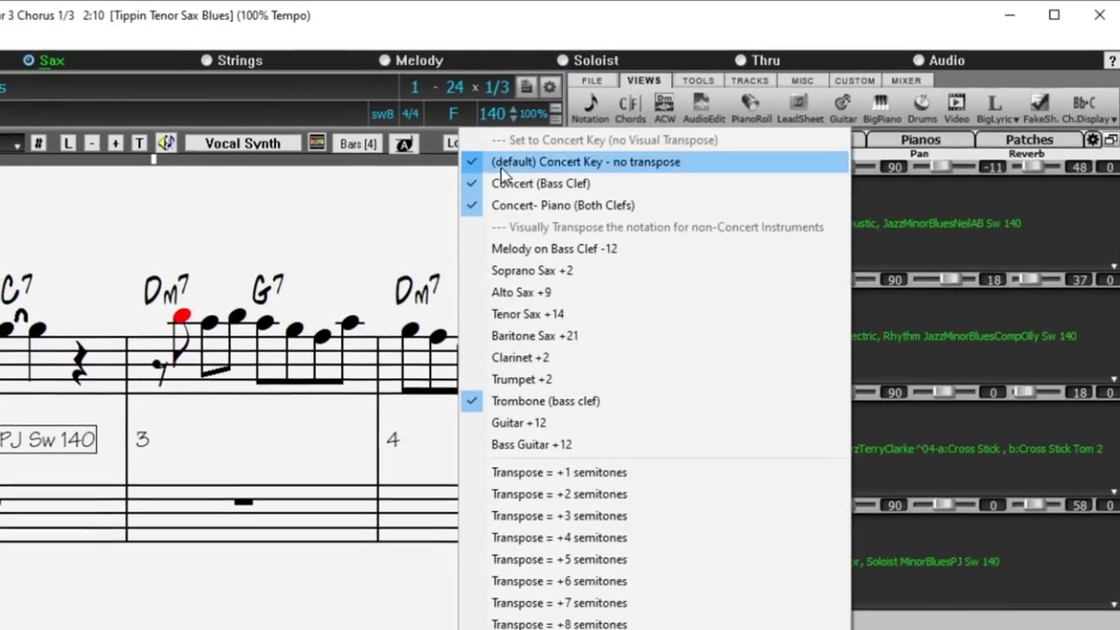
left_click(534, 309)
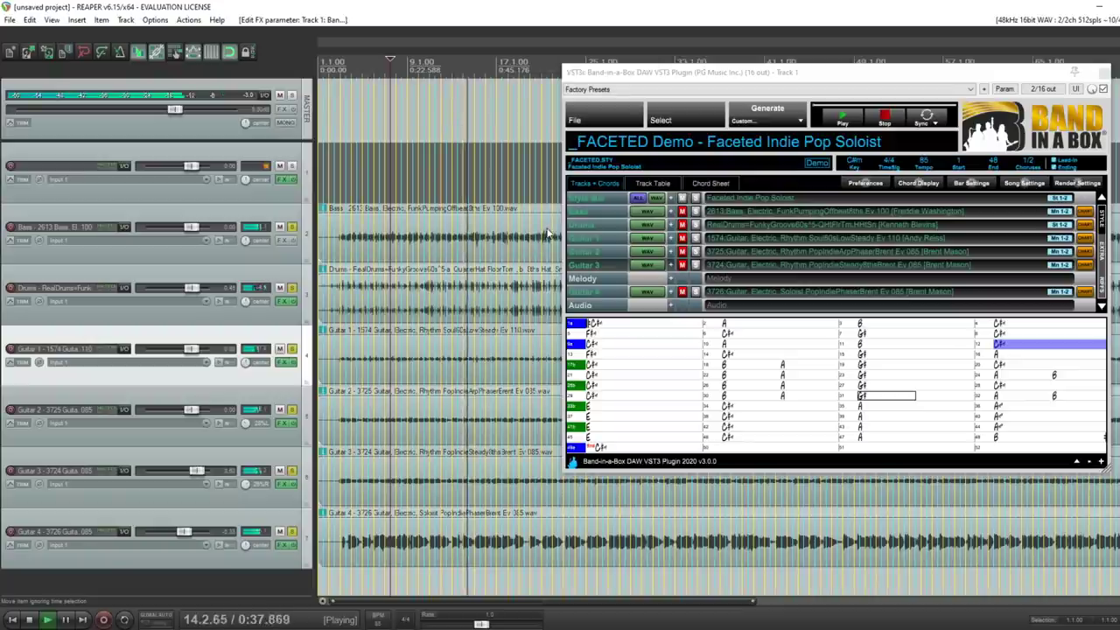
Switch to REAPER and import the Band-in-a-Box plugin's selected chord sheet bars as MIDI, including the tempo map at 1.1.00
left_click(658, 184)
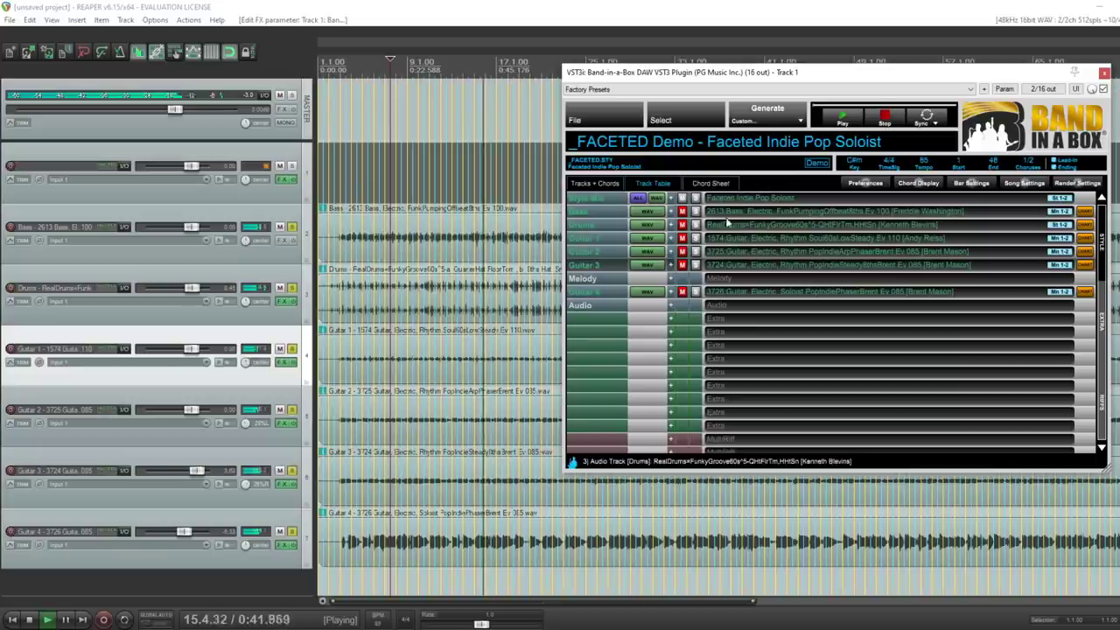
left_click(717, 185)
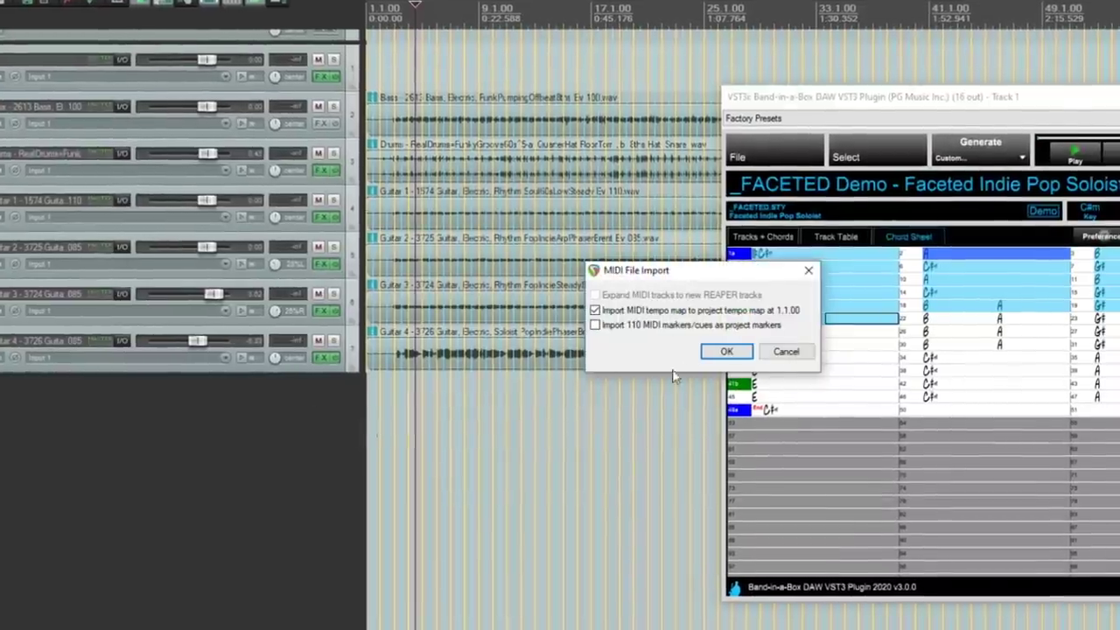
left_click(723, 350)
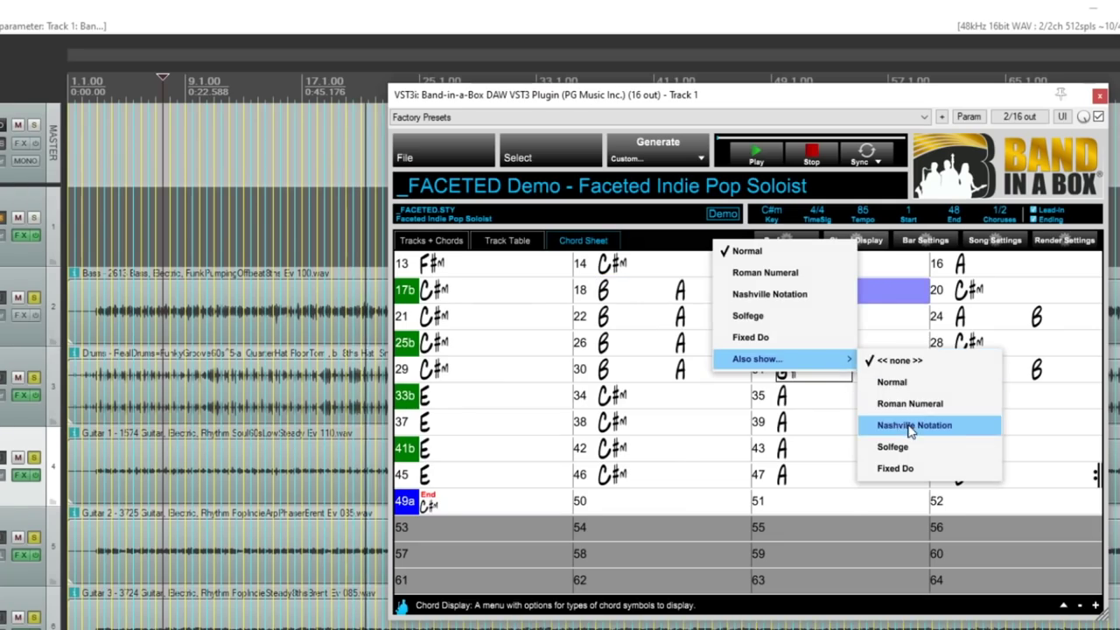
Display Nashville Notation alongside the normal chord symbols in the plugin's chord sheet
left_click(913, 426)
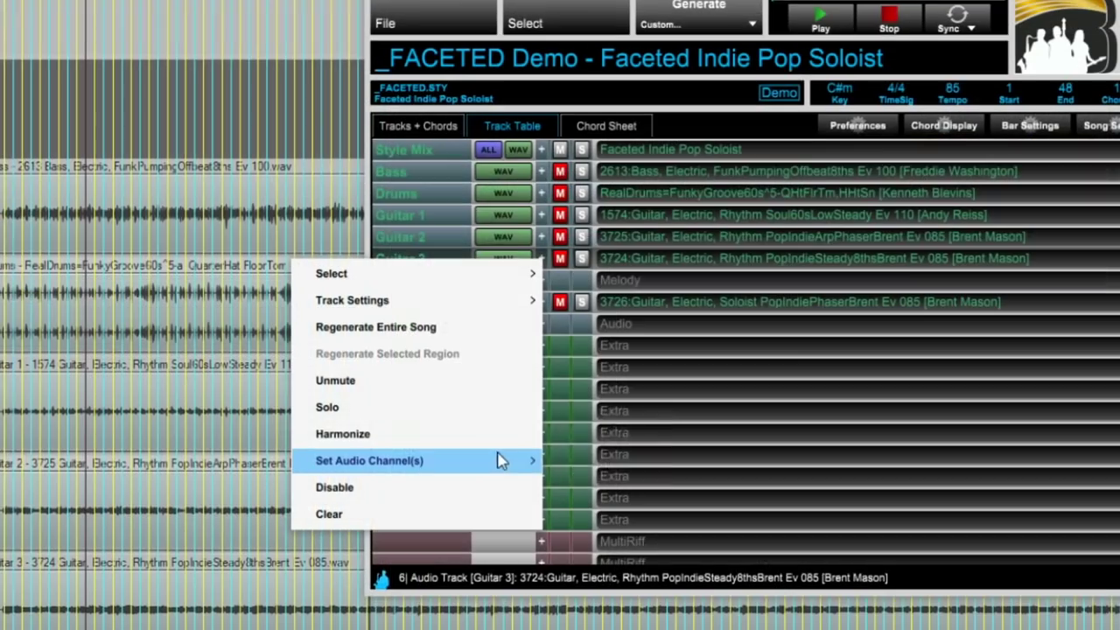
mouse_move(500, 461)
mouse_move(648, 464)
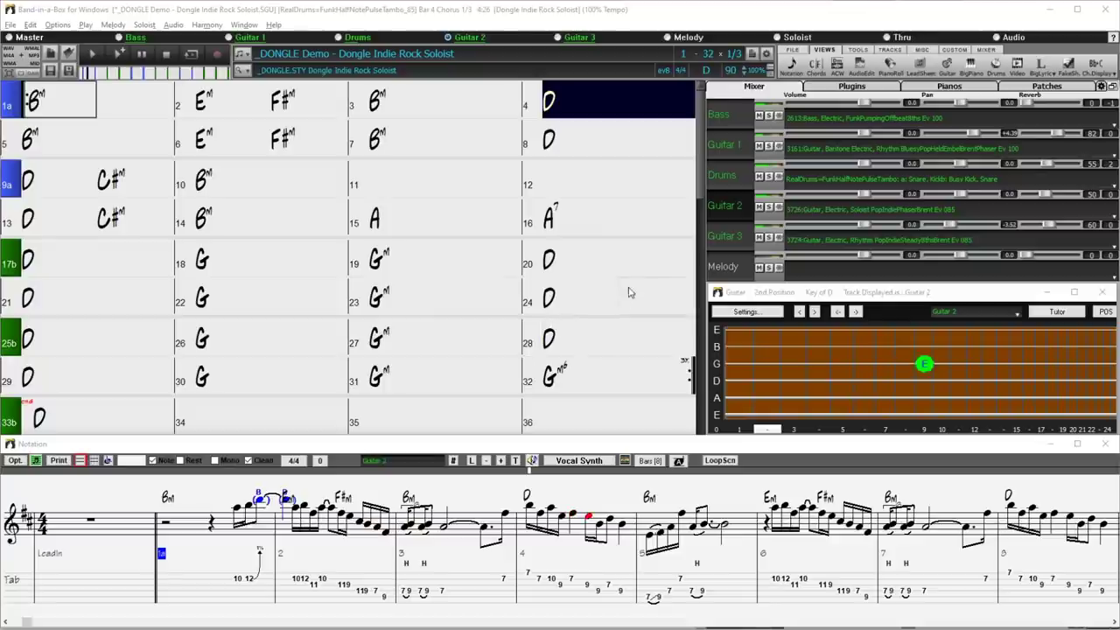
In Band-in-a-Box, audition the Guitar 2 and Guitar 3 tracks in turn by soloing each, and clear the solo
left_click(768, 207)
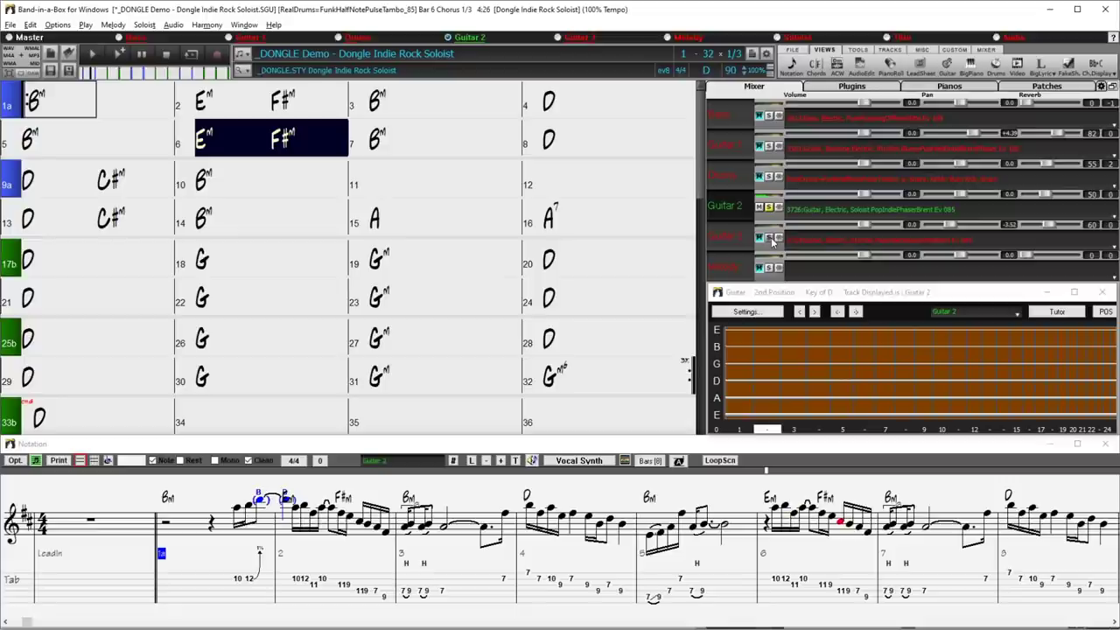
left_click(770, 239)
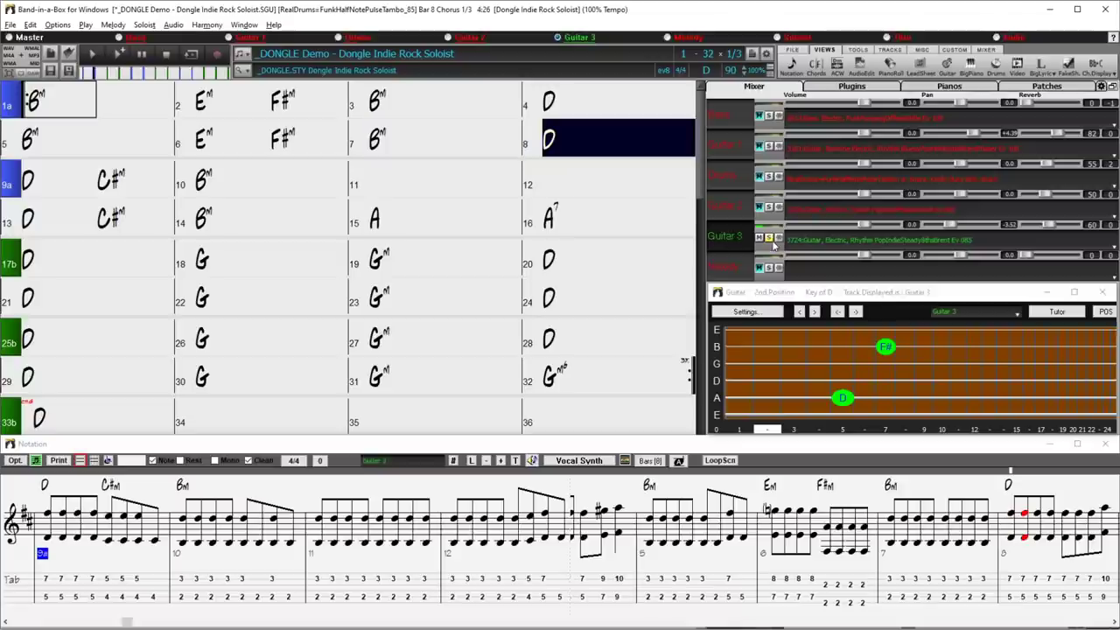
left_click(770, 238)
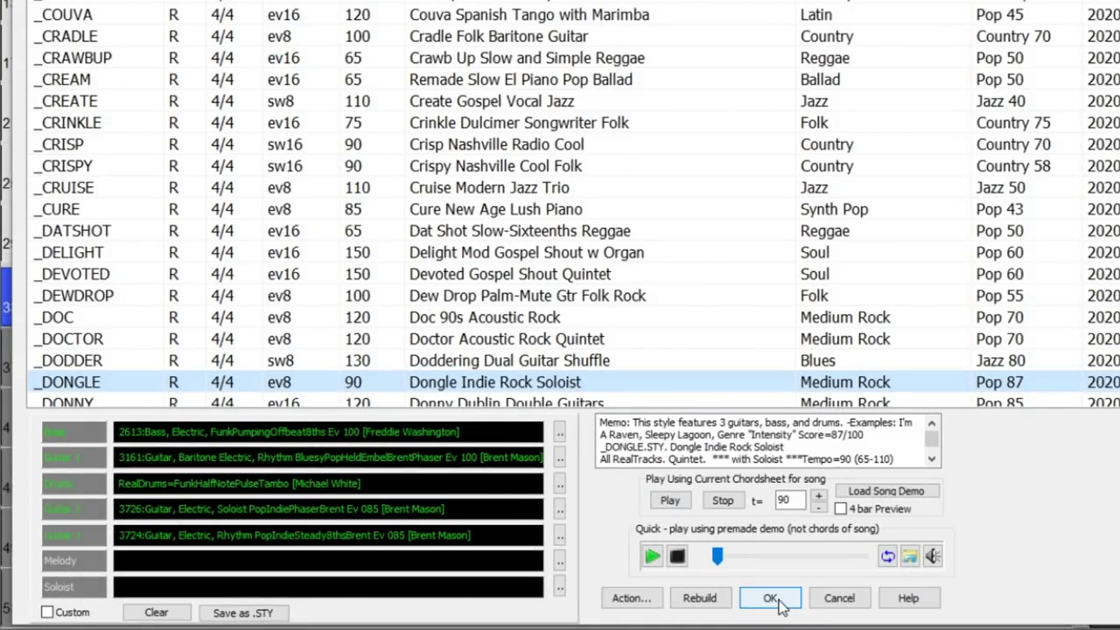
Load the _DONGLE style, Dongle Indie Rock Soloist, from the style list
left_click(782, 603)
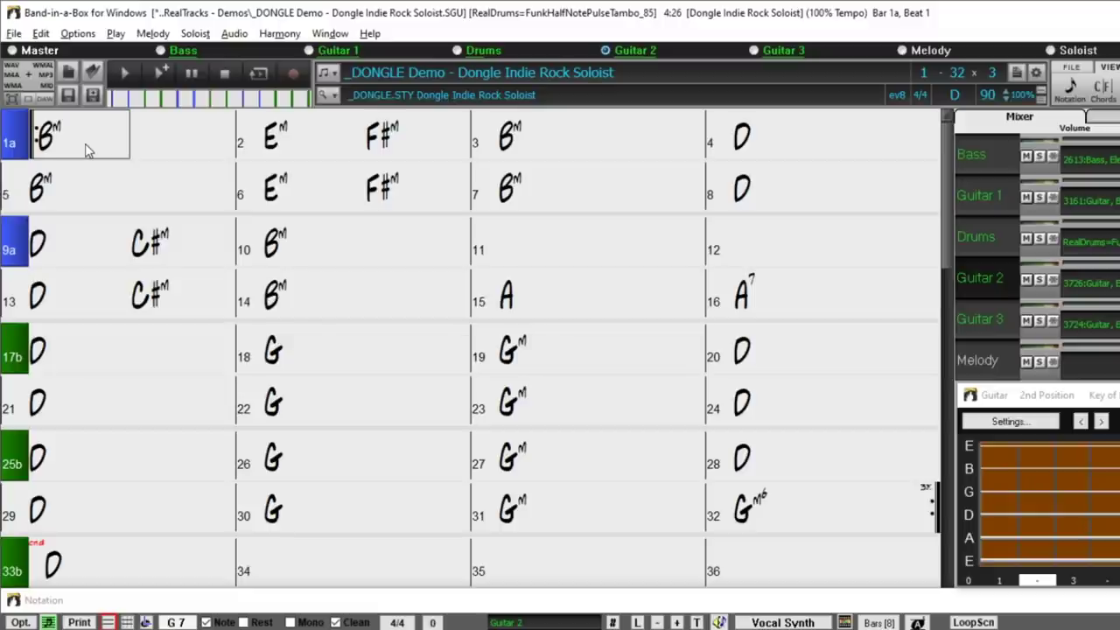
Replace the chords in bar 1 with D and in bar 2 with C, leaving no second chord in bar 2
key("Right")
key("Right")
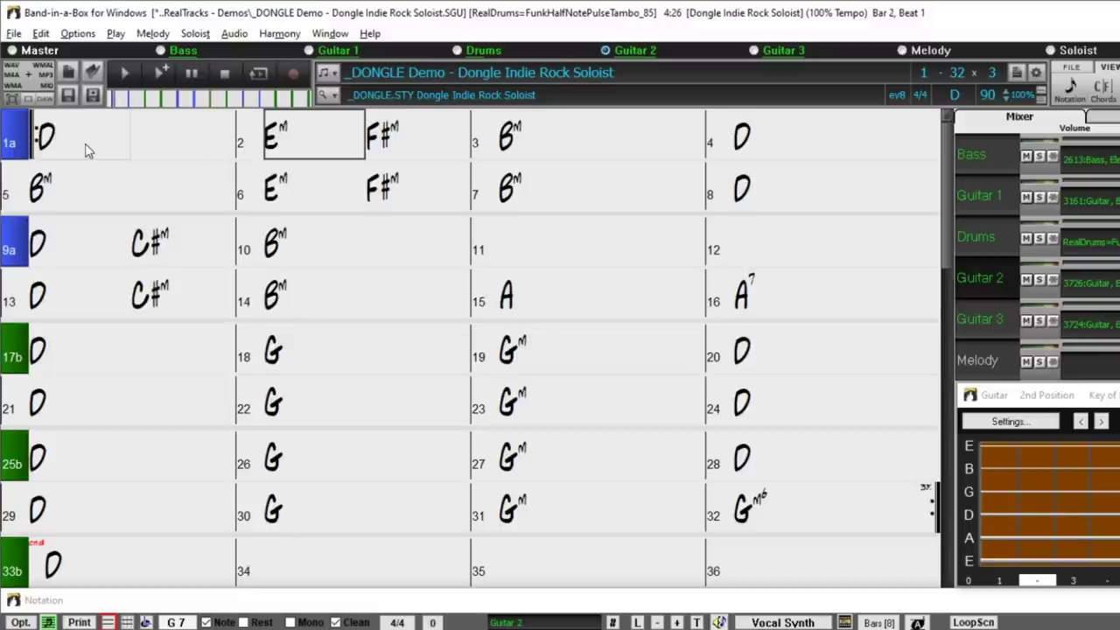
type("C")
key("Return")
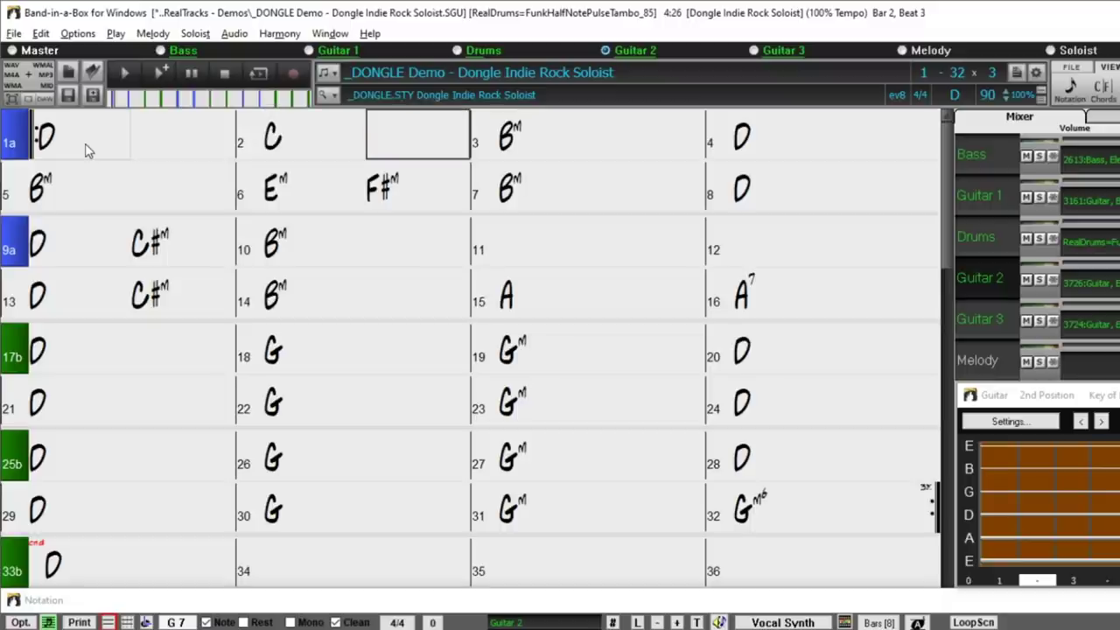
Replace the chords in bar 5 with D and in bar 6 with C, and delete bar 6's second chord
key("Right")
key("Right")
key("Right")
key("Right")
key("Right")
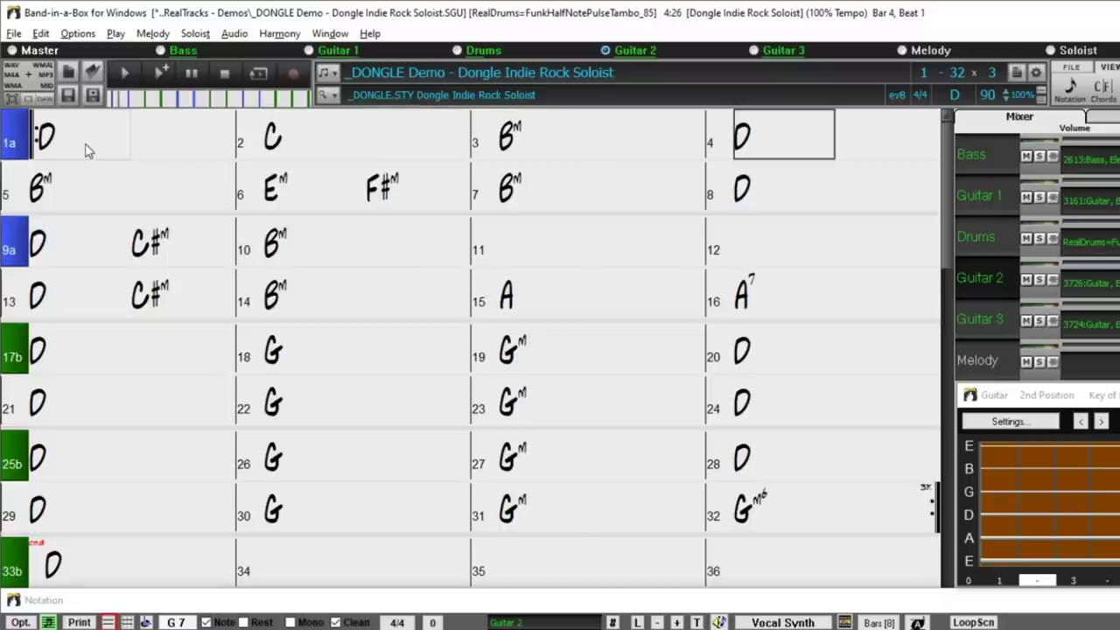
type("D")
key("Return")
type("C")
key("Return")
key("Delete")
key("Right")
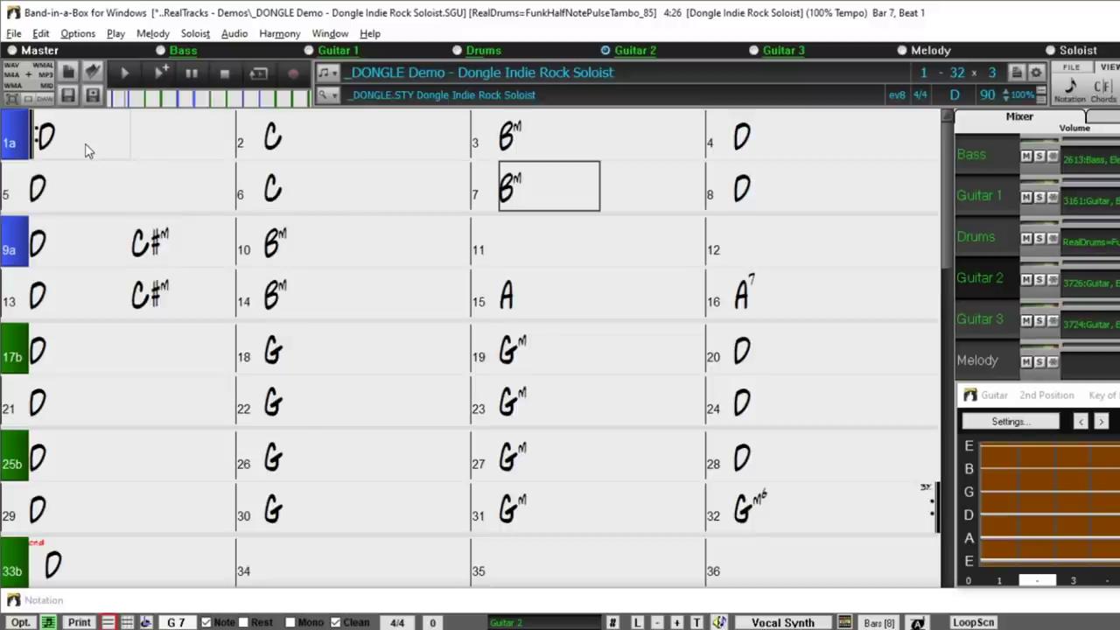
Enter the chord Em7b5 in bar 7 and A7 in bar 8
key("Return")
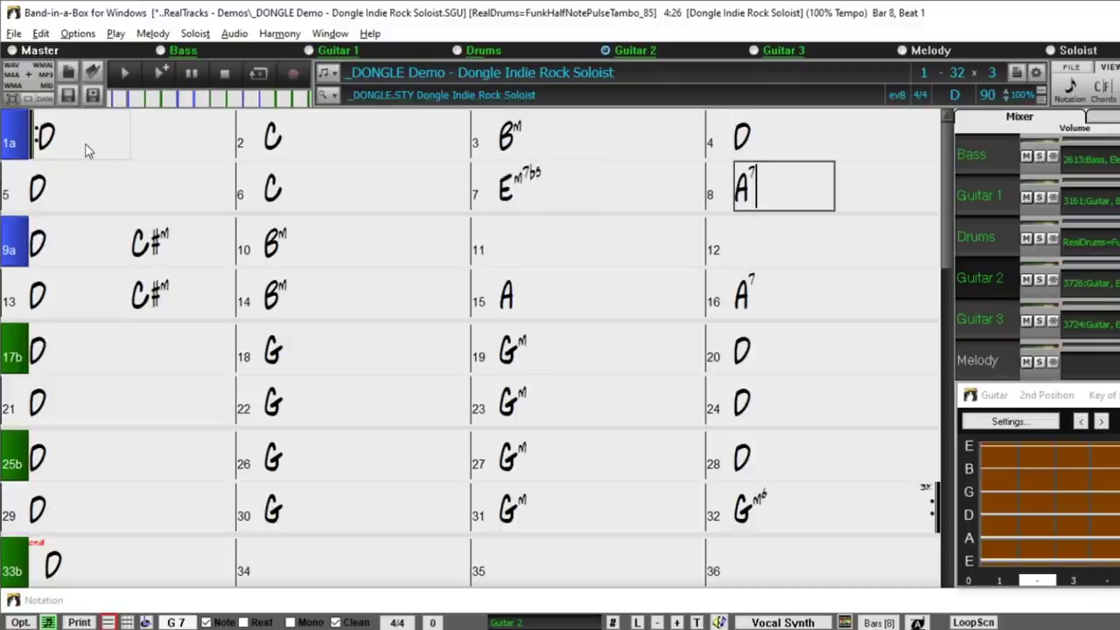
key("Return")
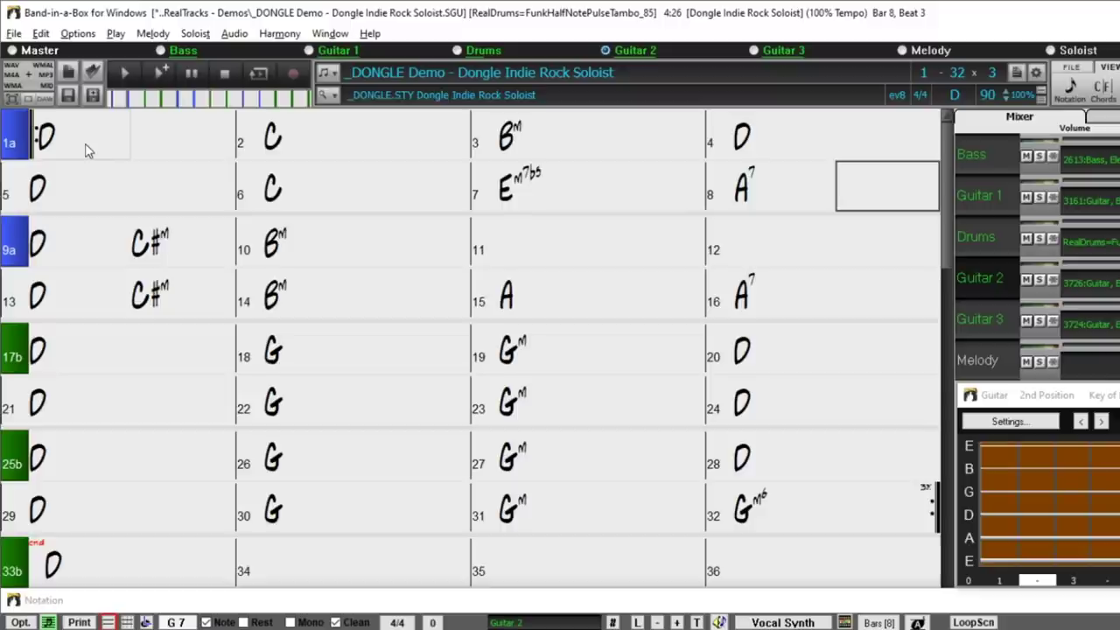
Transpose the song and set its key signature to E, and generate and play the song
left_click(955, 96)
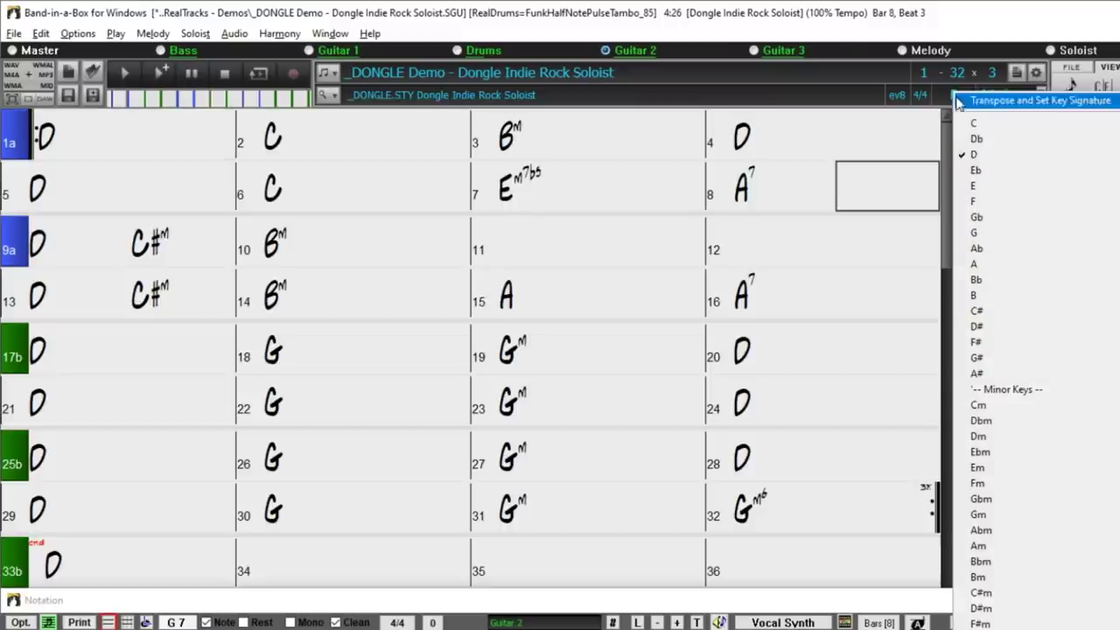
left_click(975, 185)
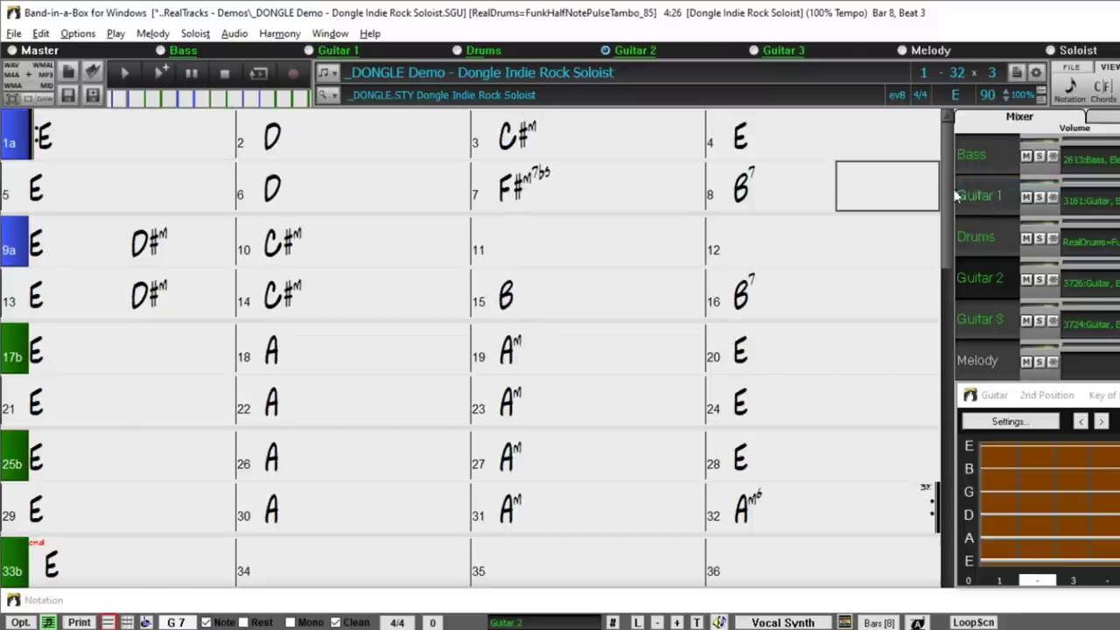
left_click(158, 74)
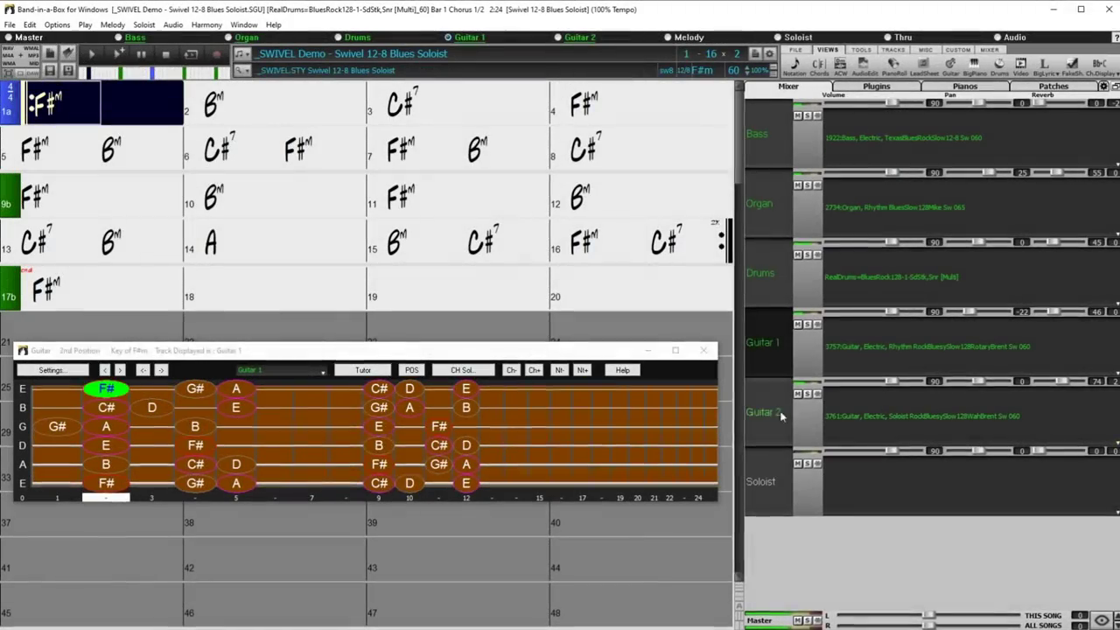
Display Guitar 2 on the guitar fretboard, briefly solo Guitar 1, and switch the display back to Guitar 2
left_click(781, 417)
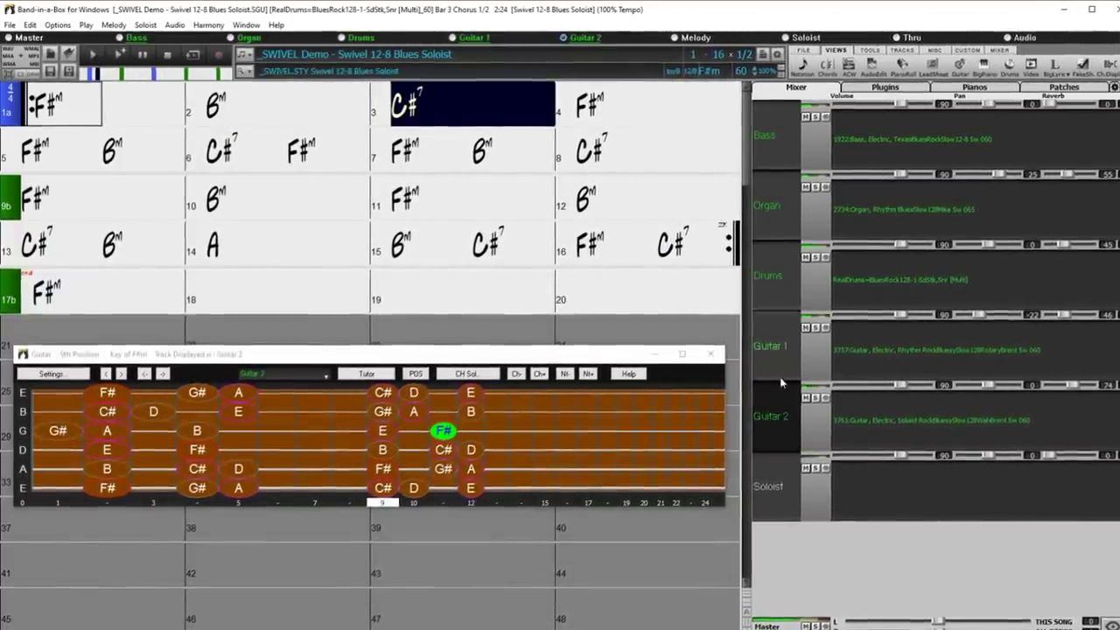
left_click(815, 327)
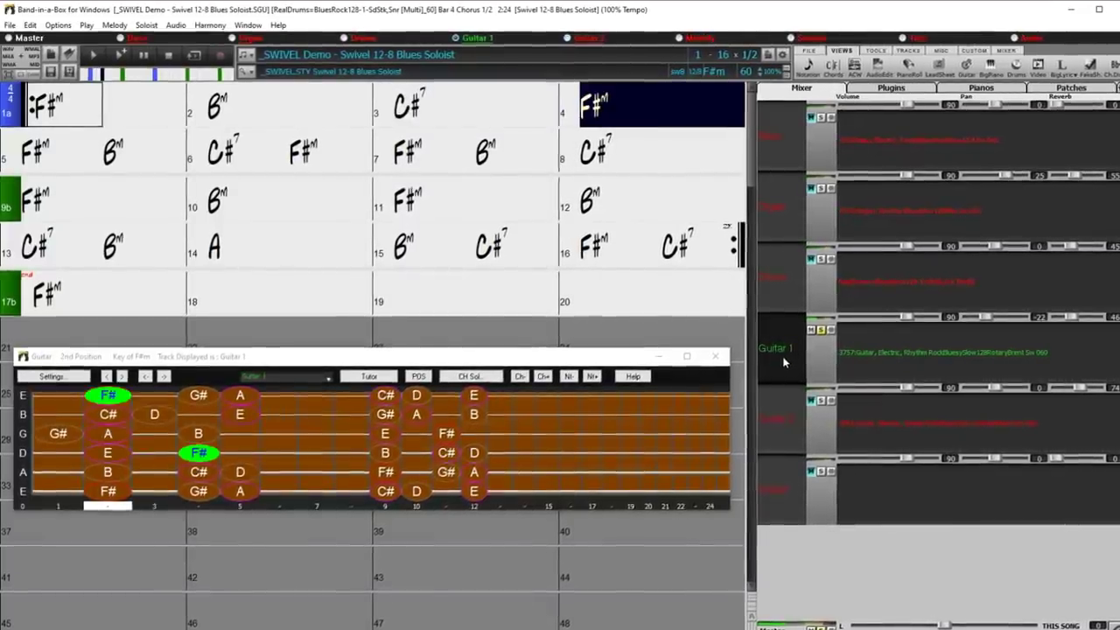
left_click(833, 330)
left_click(788, 420)
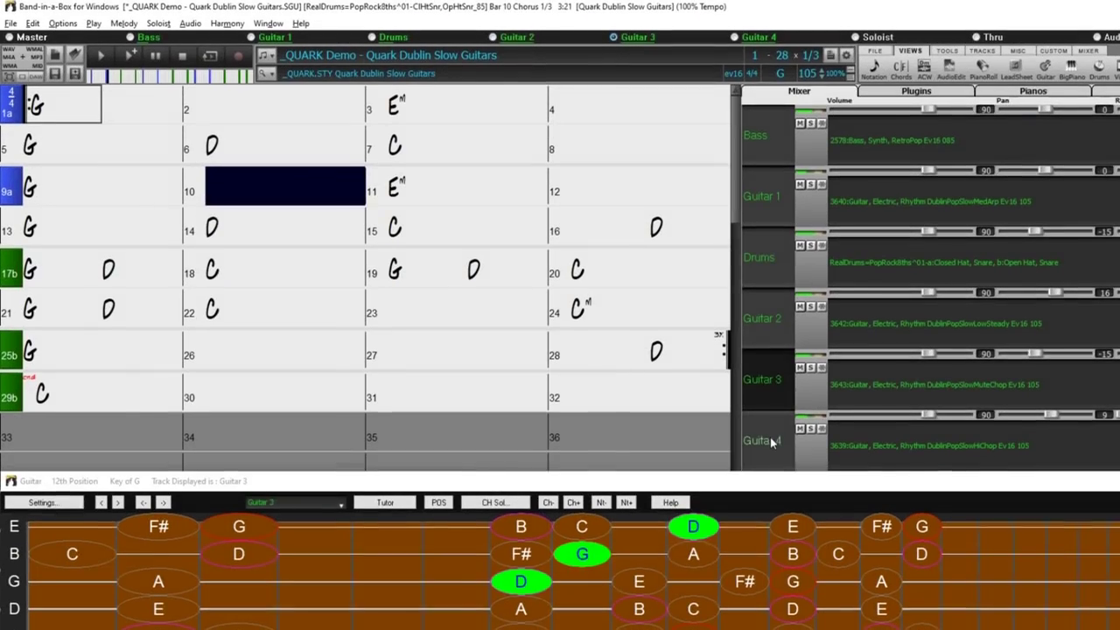
Display Guitar 4 of the Quark Dublin Slow Guitars demo on the fretboard and Guitar 1 of the Donny Dublin demo in notation
left_click(770, 440)
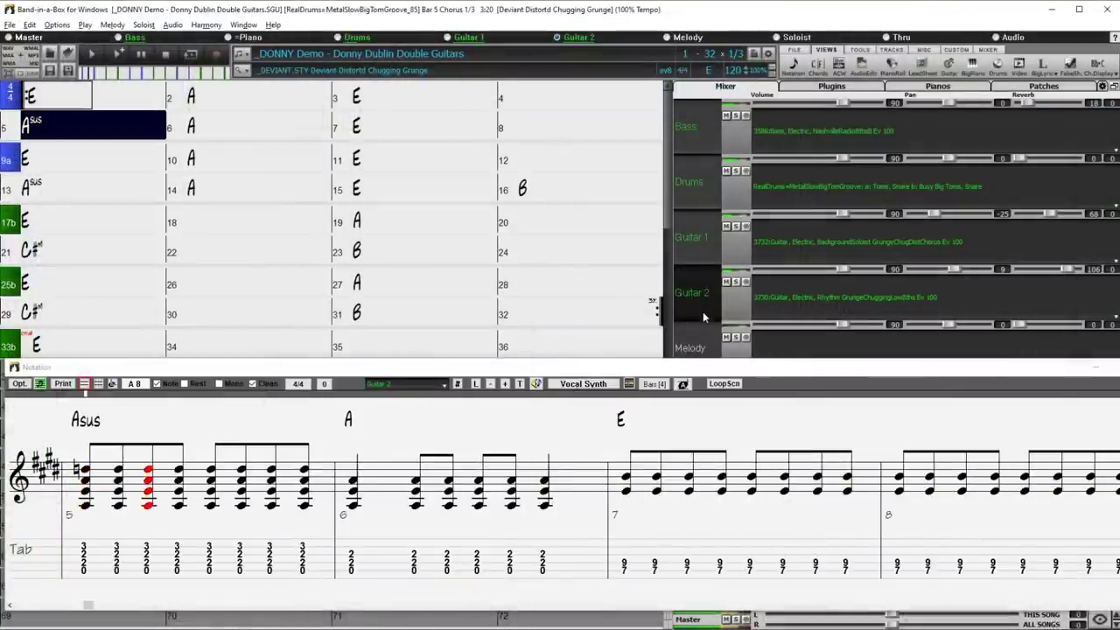
left_click(701, 232)
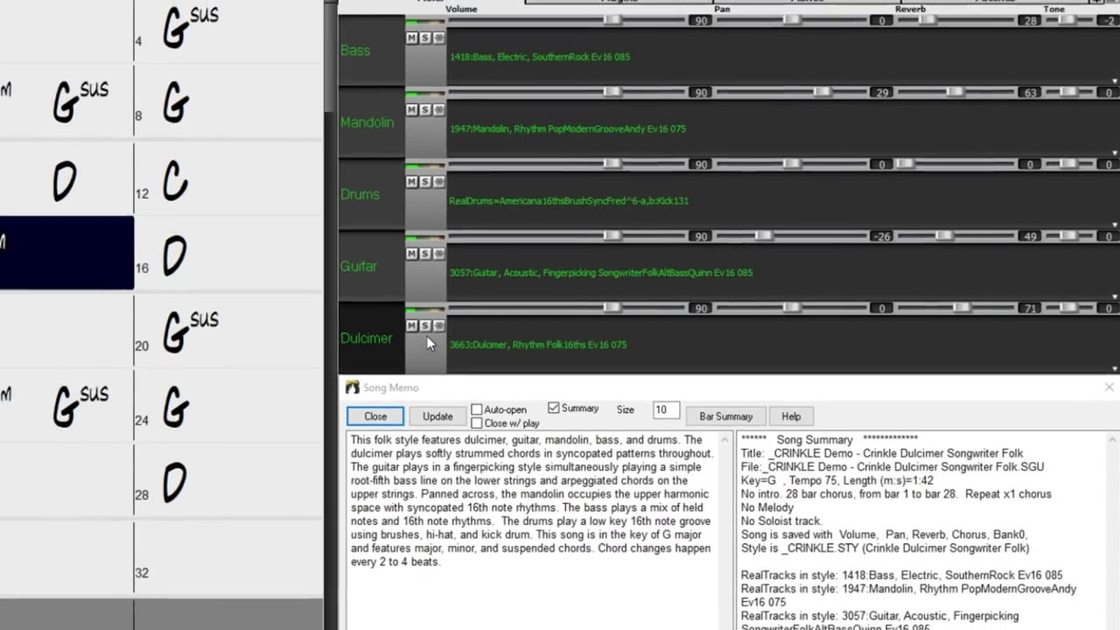
Solo the Dulcimer track in the Crinkle Dulcimer Songwriter Folk demo to hear it alone, and unsolo it
left_click(426, 329)
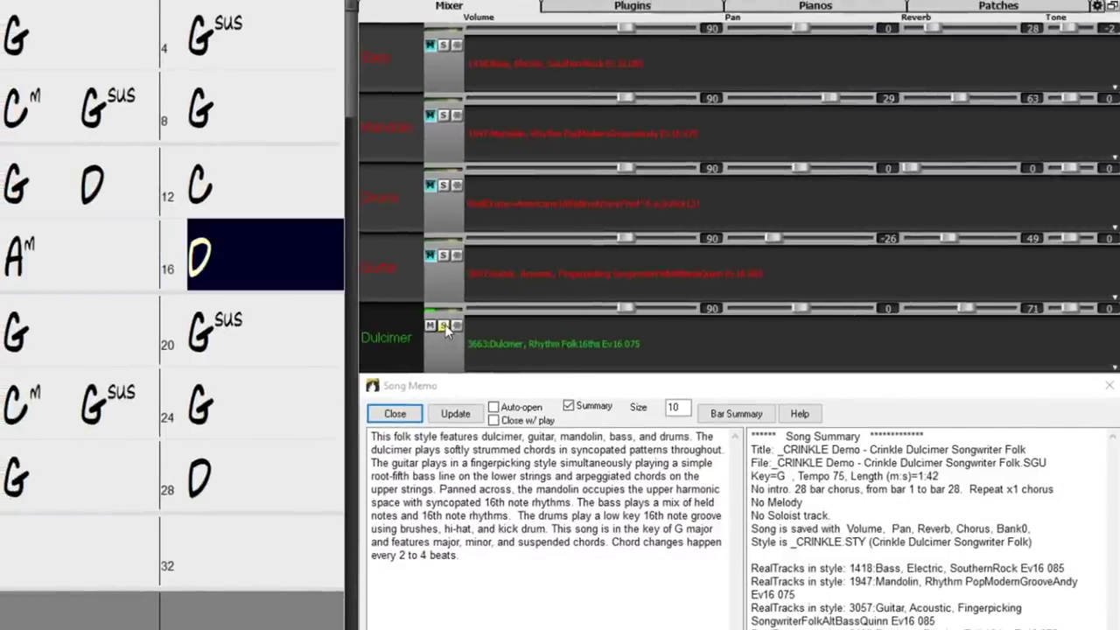
left_click(445, 327)
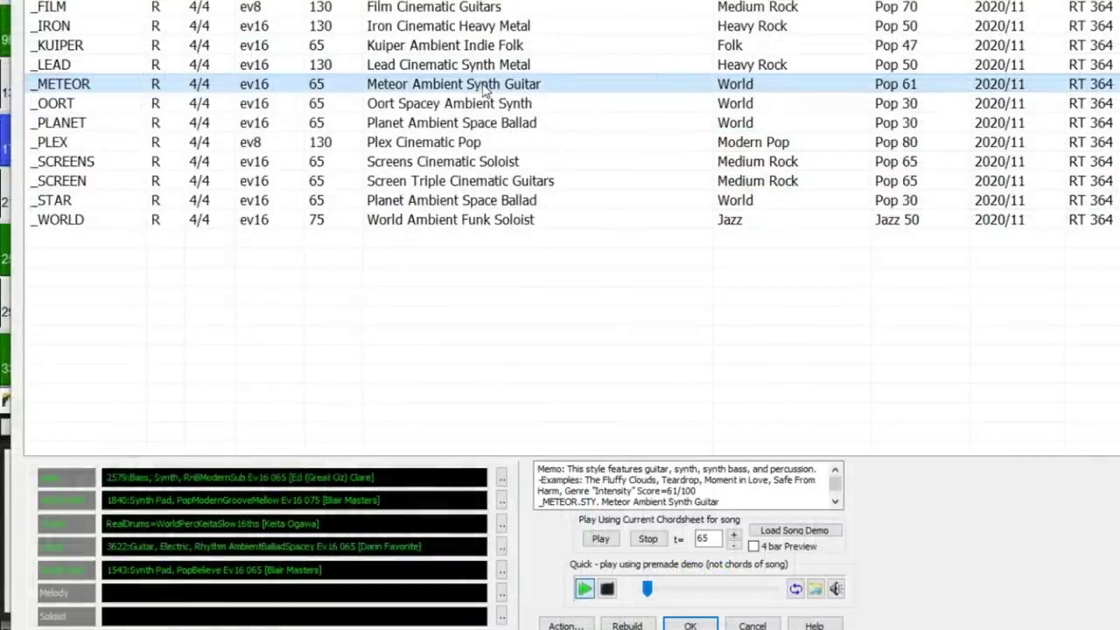
Select the Plex Cinematic Pop style in the style list to audition it
left_click(428, 147)
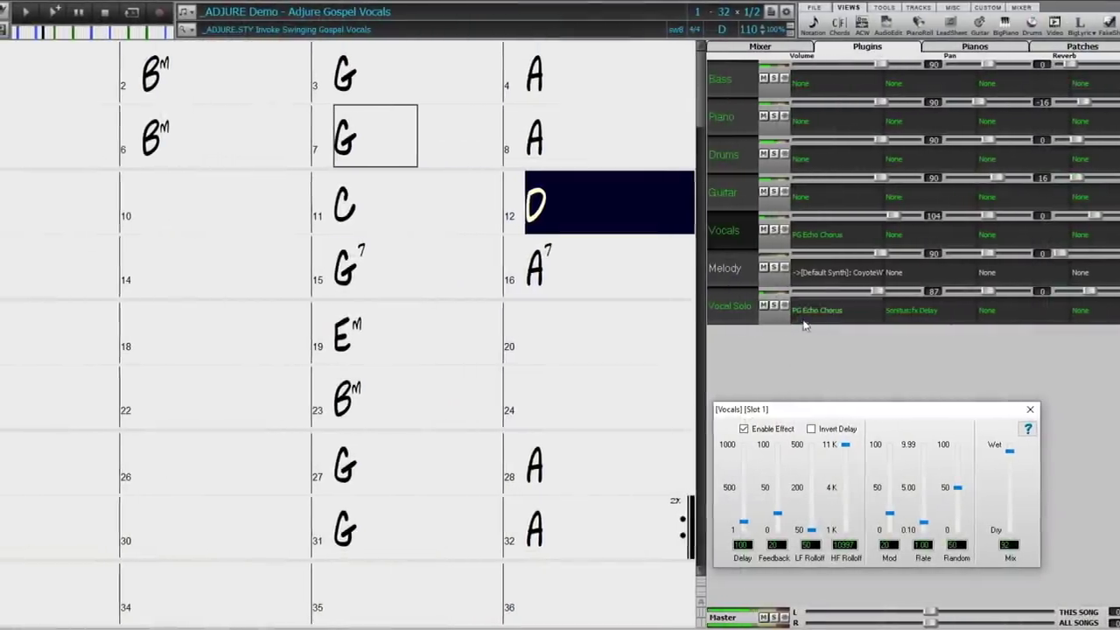
Open the PG Echo Chorus settings of the Vocal Solo track and reposition the effect window
double_click(839, 310)
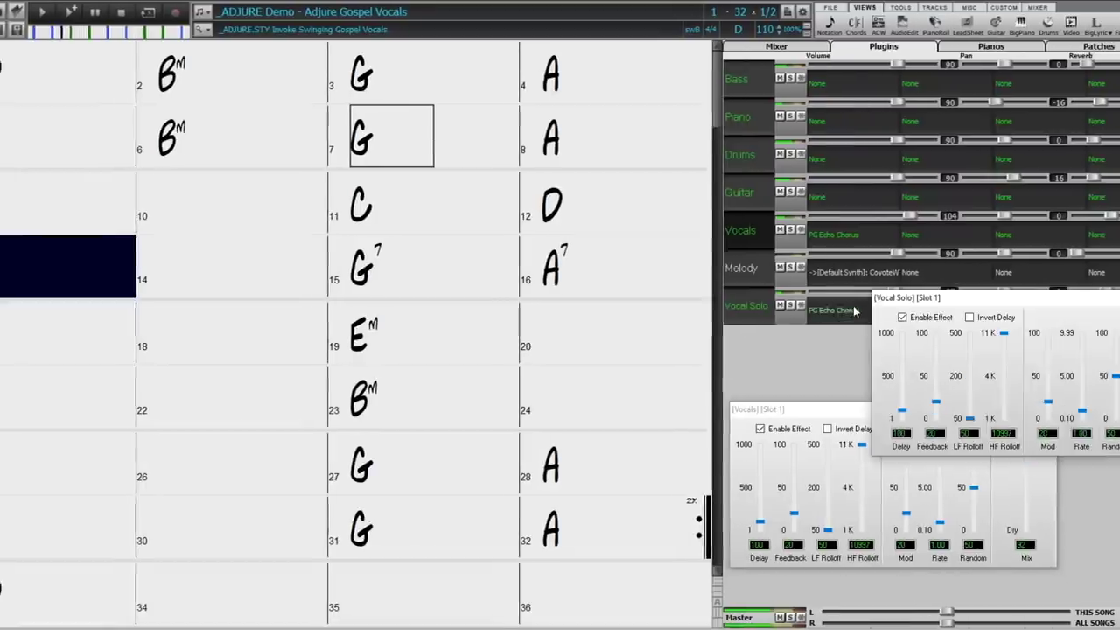
left_click_drag(921, 304, 900, 274)
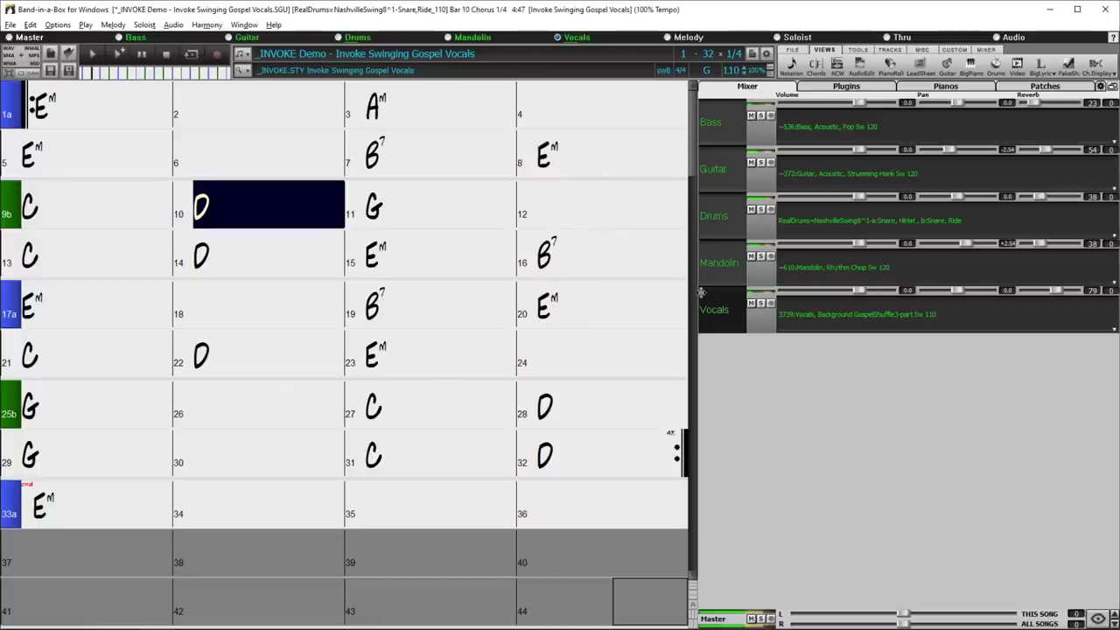
Narrow the embedded mixer to give the chord sheet more room, and widen the mixer again
left_click_drag(733, 292, 876, 287)
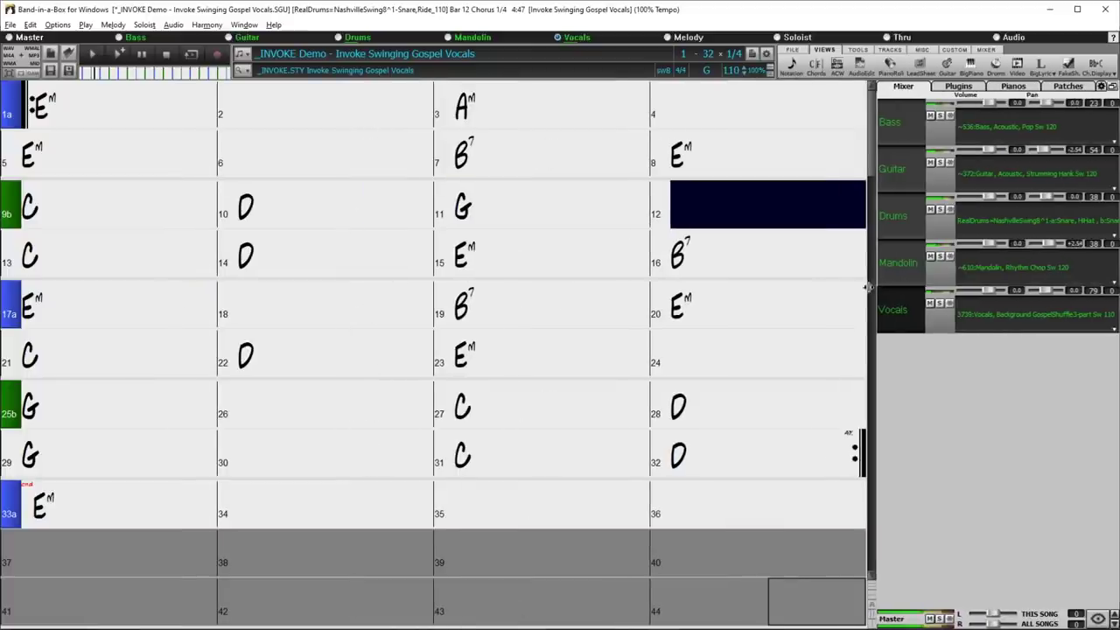
left_click_drag(772, 293, 667, 309)
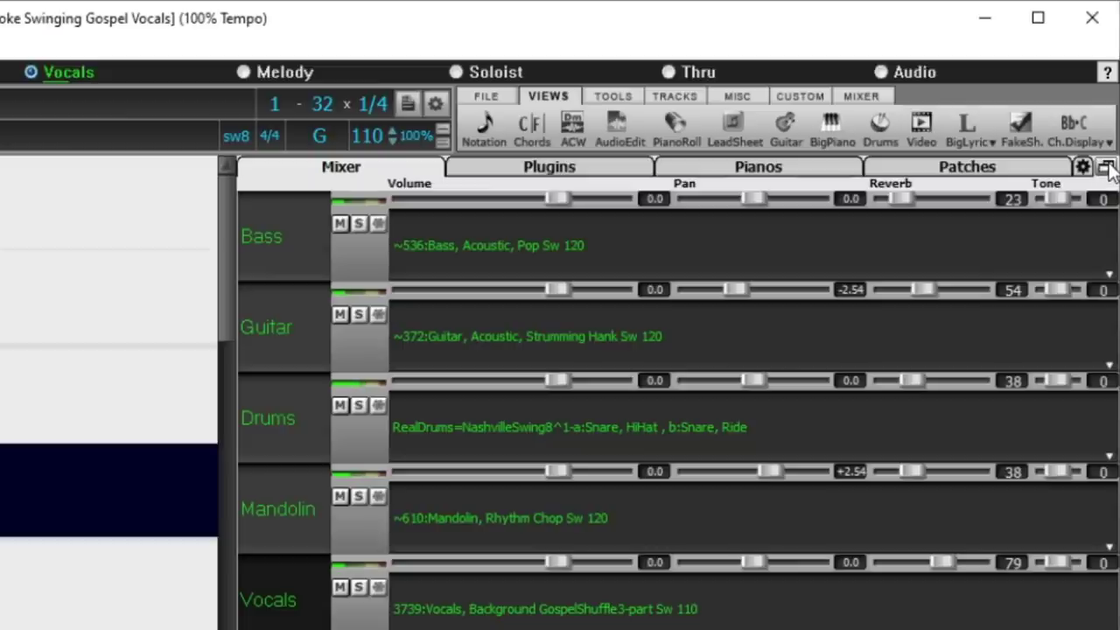
Detach the mixer into a floating window and shrink it until only the Master strip is shown
left_click(1106, 168)
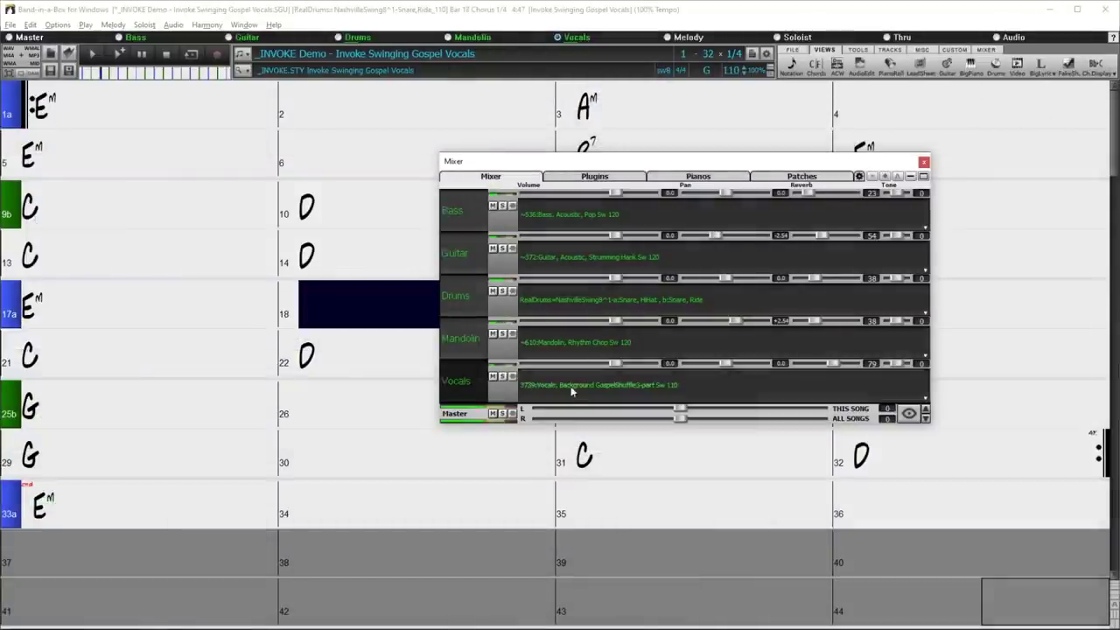
left_click_drag(435, 428, 787, 181)
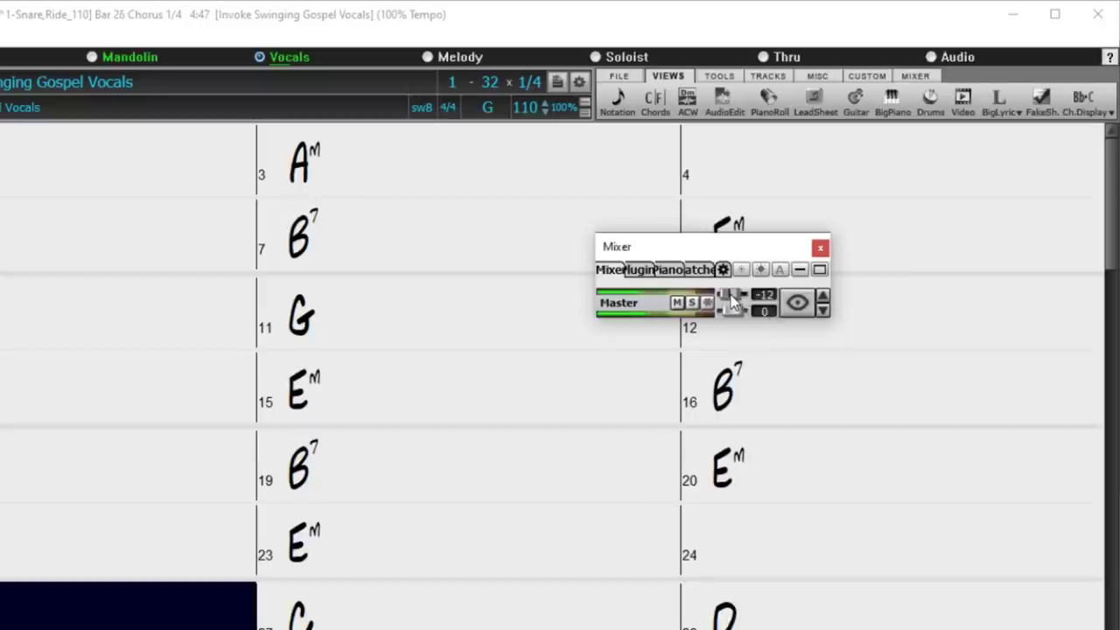
Set the master volume back to 0 and enlarge the floating mixer to show all five instrument tracks
left_click_drag(733, 309, 734, 317)
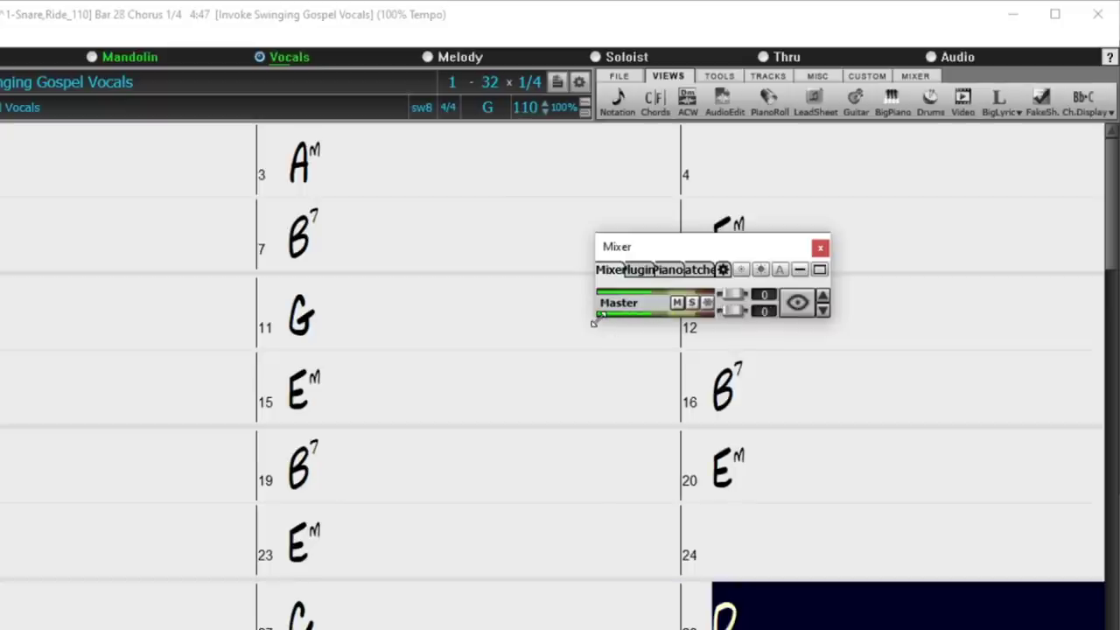
left_click_drag(593, 323, 90, 583)
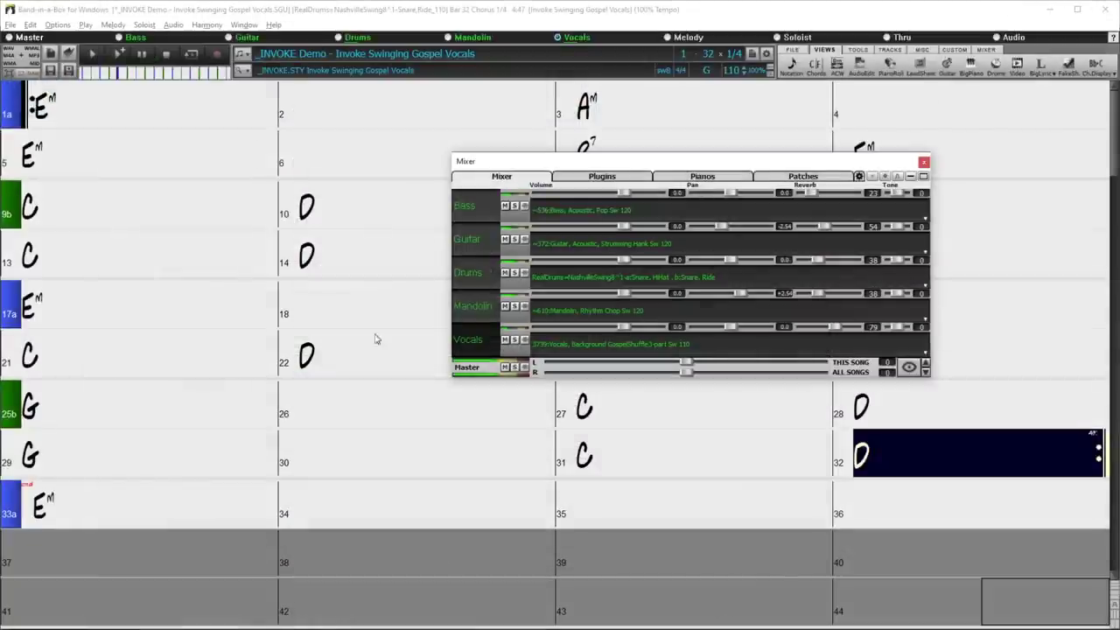
Switch the main window to the large toolbar layout and dock the floating mixer back into it
left_click(18, 73)
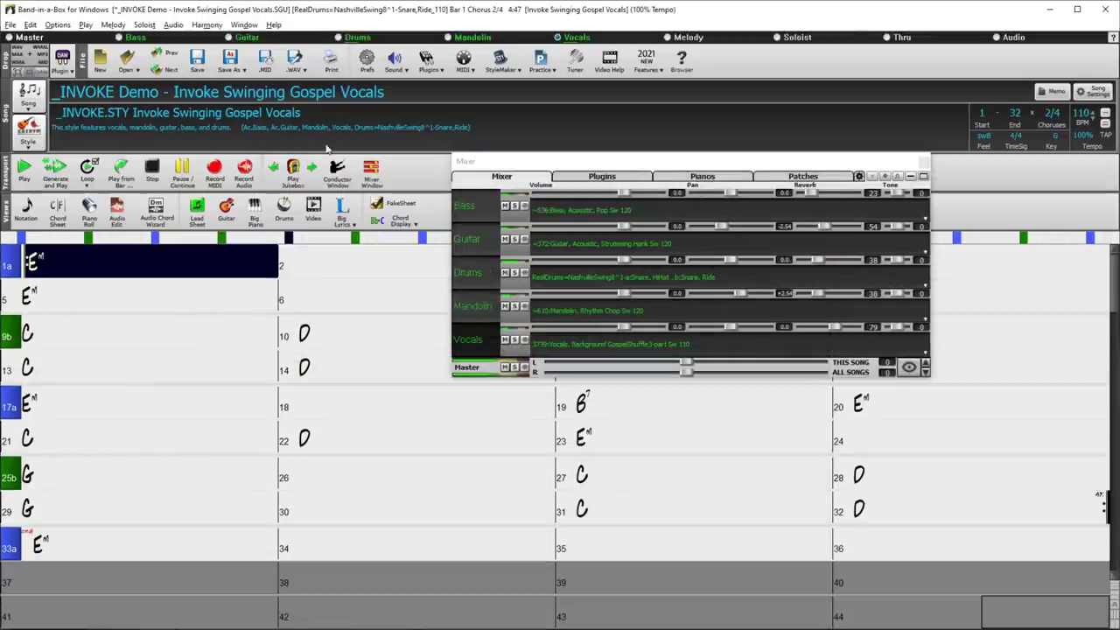
left_click(923, 176)
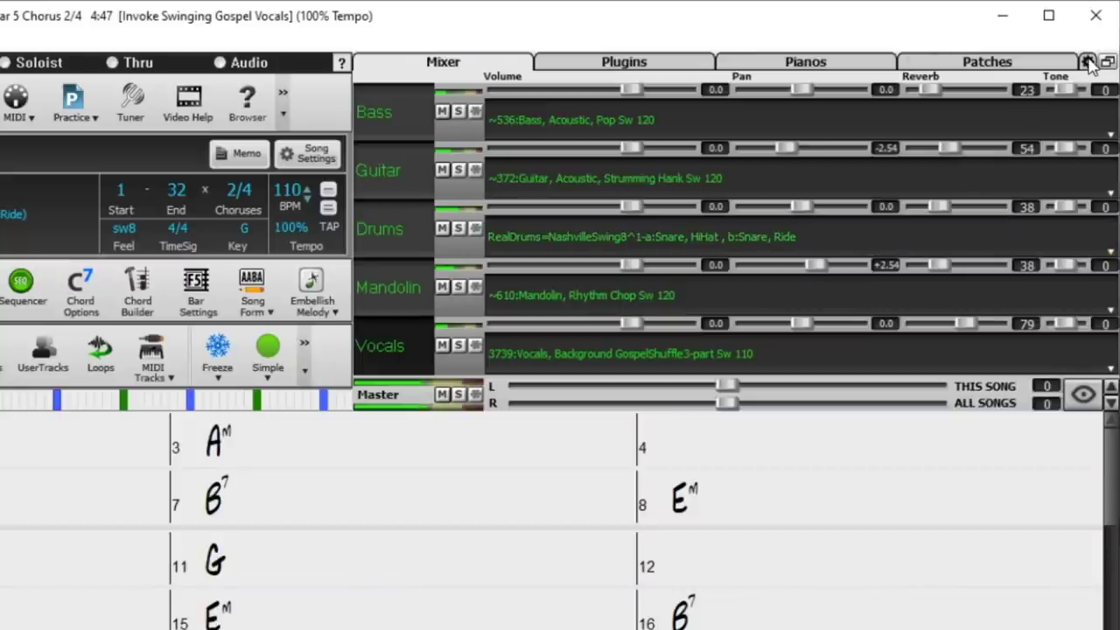
Turn off the Embedded Mixer Top Right option in the mixer settings and return to the compact toolbar layout
left_click(1087, 63)
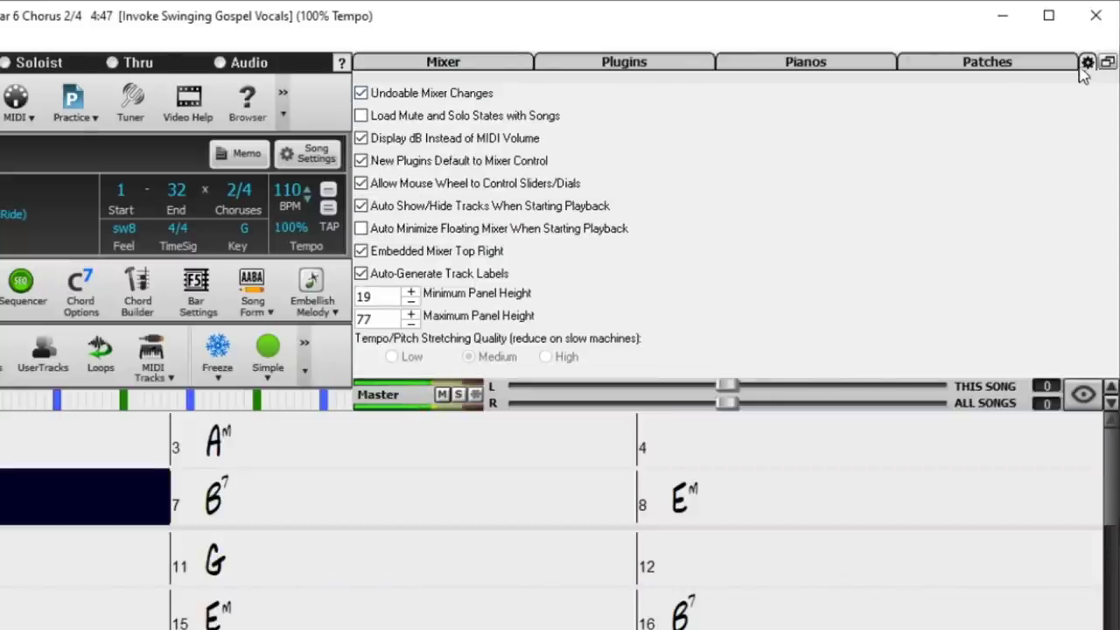
left_click(390, 256)
left_click(437, 422)
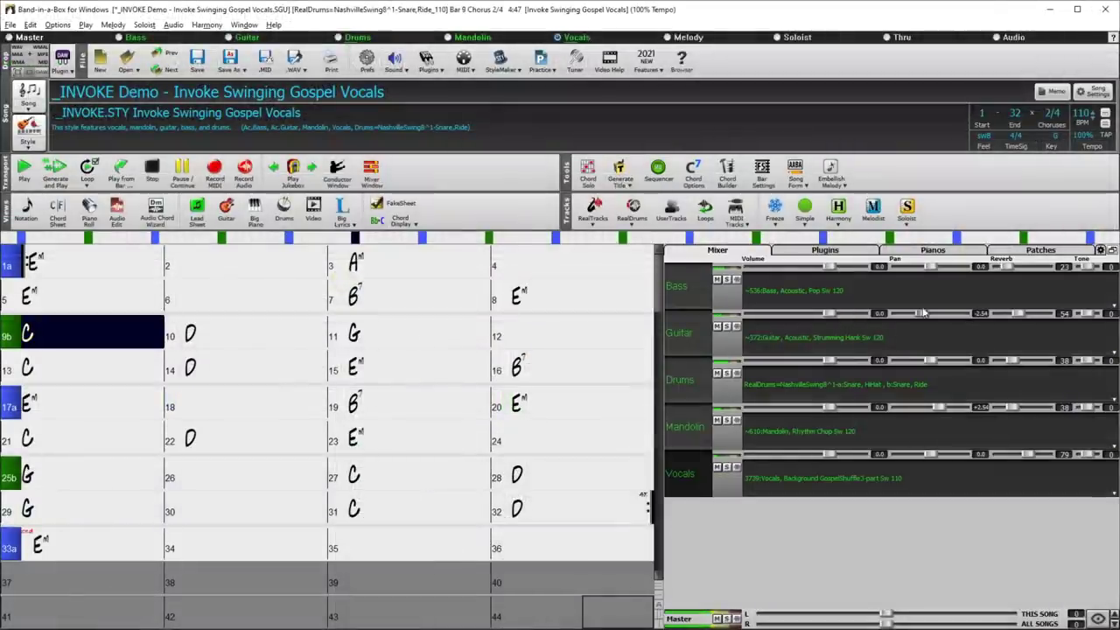
left_click(19, 74)
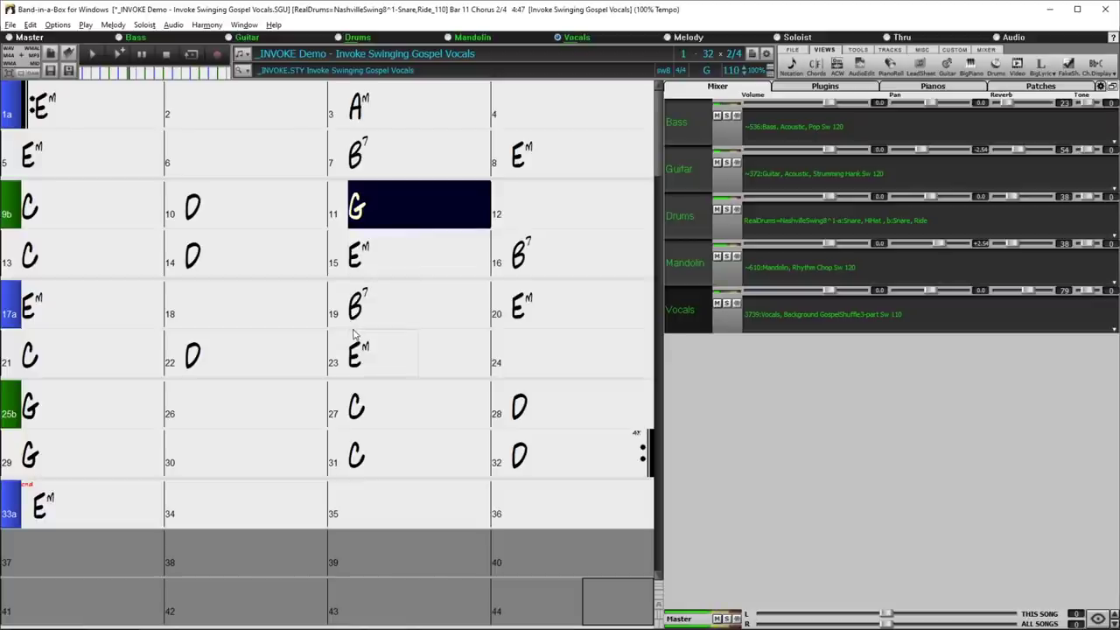
View the Vocals track in the piano roll and in the notation window
left_click(889, 67)
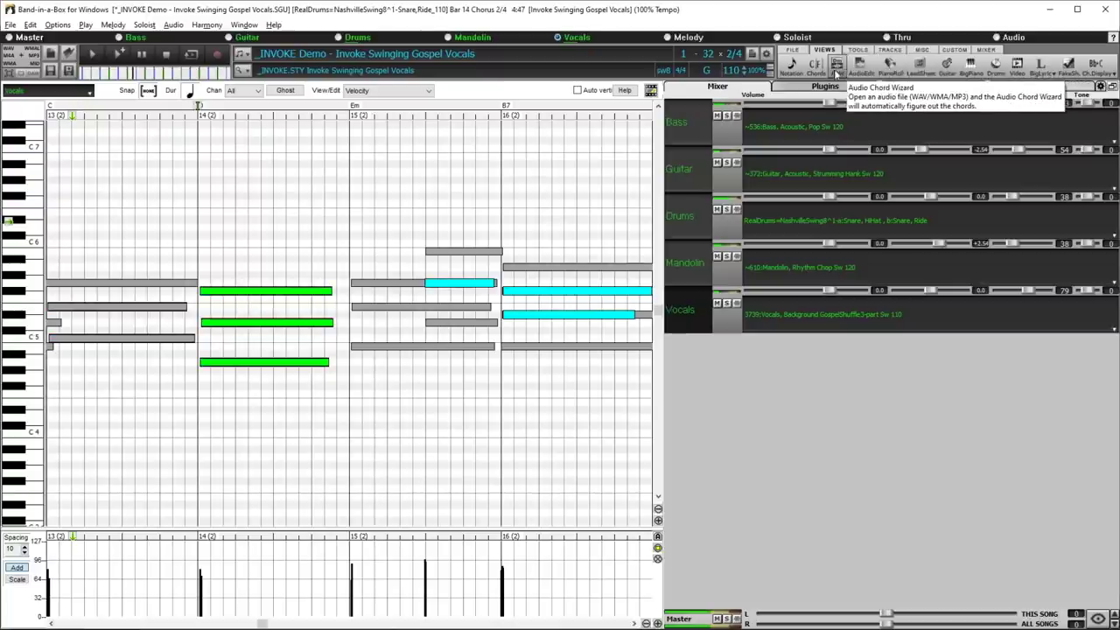
left_click(789, 70)
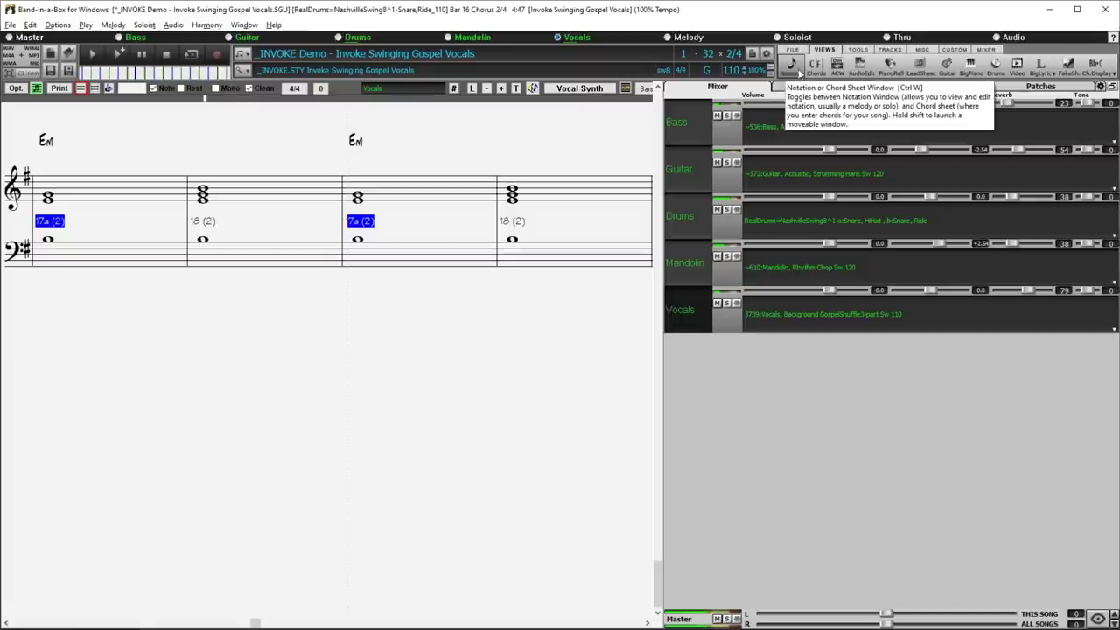
Open the audio editor and view the waveforms of the Bass, Guitar and Drums tracks, ending on Guitar
left_click(858, 65)
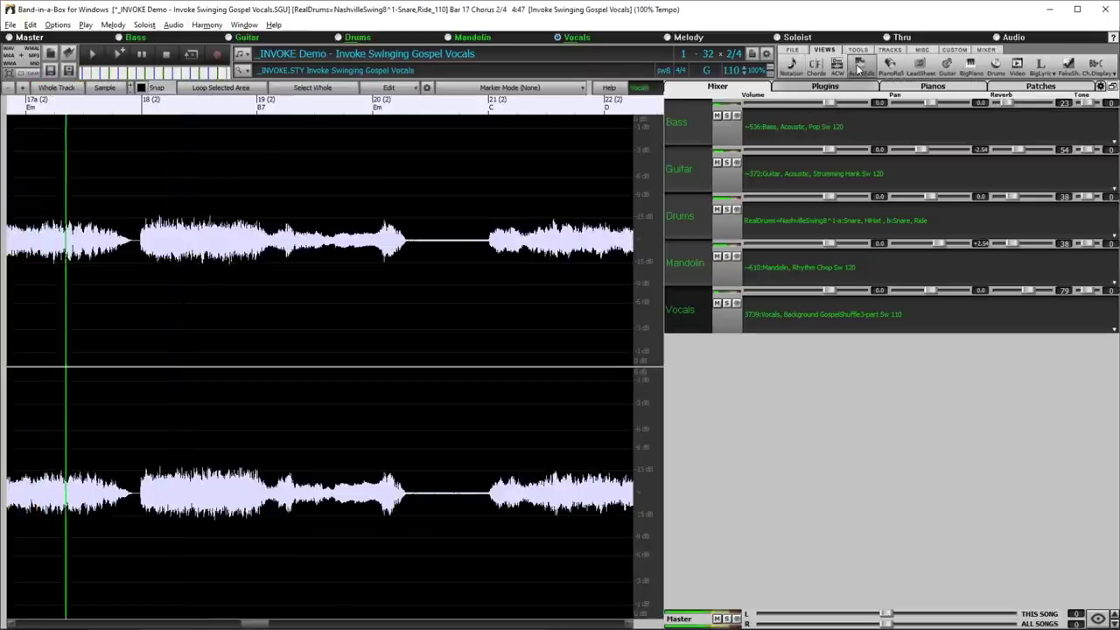
left_click(690, 119)
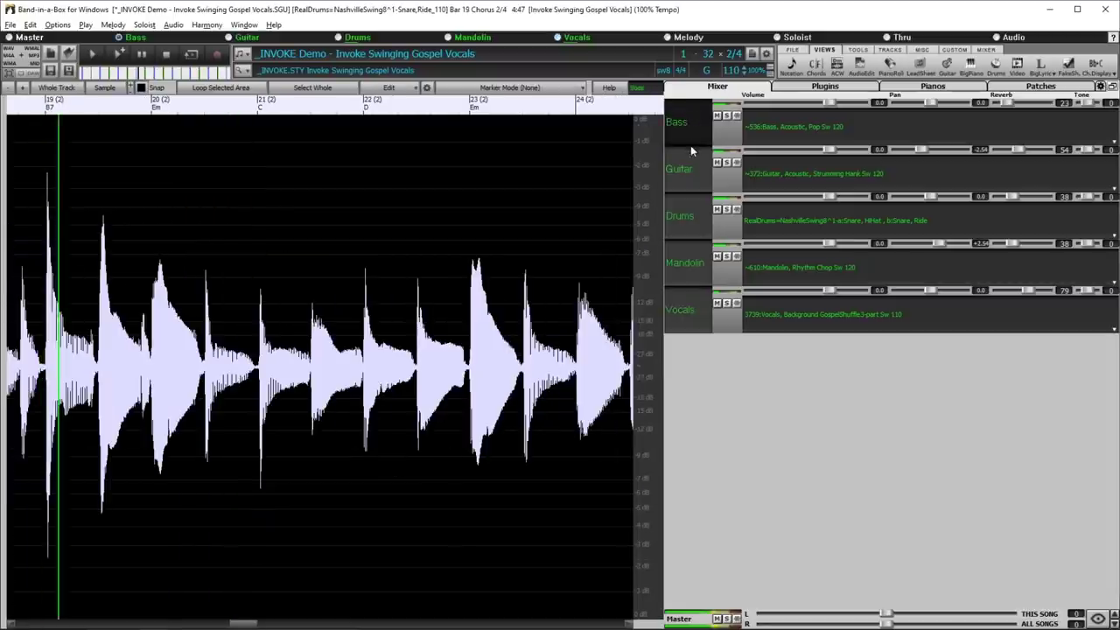
left_click(691, 172)
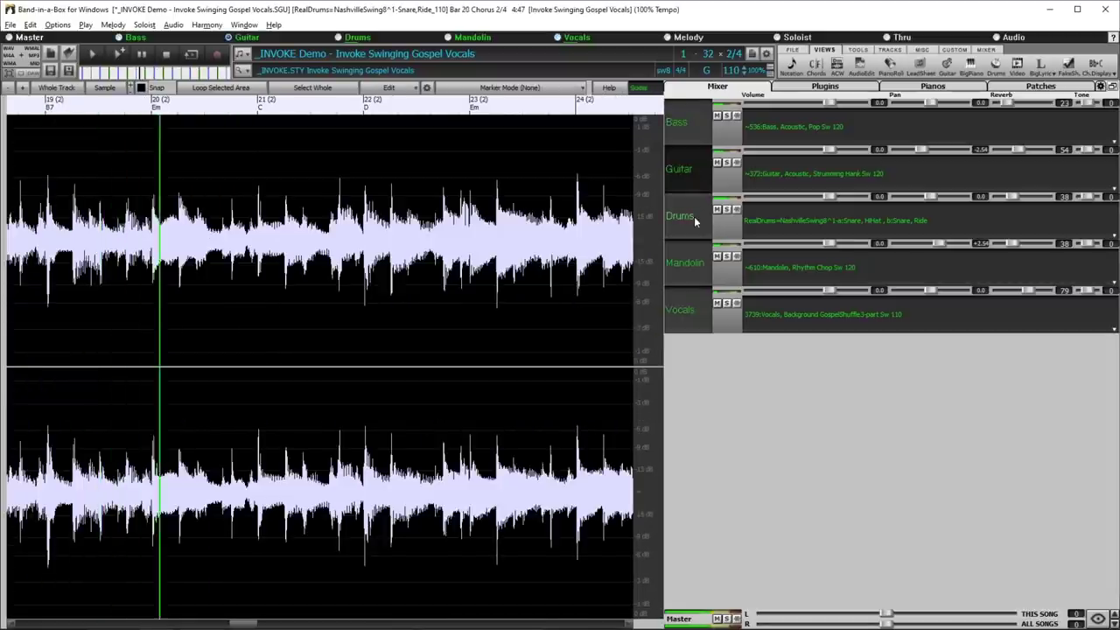
left_click(693, 200)
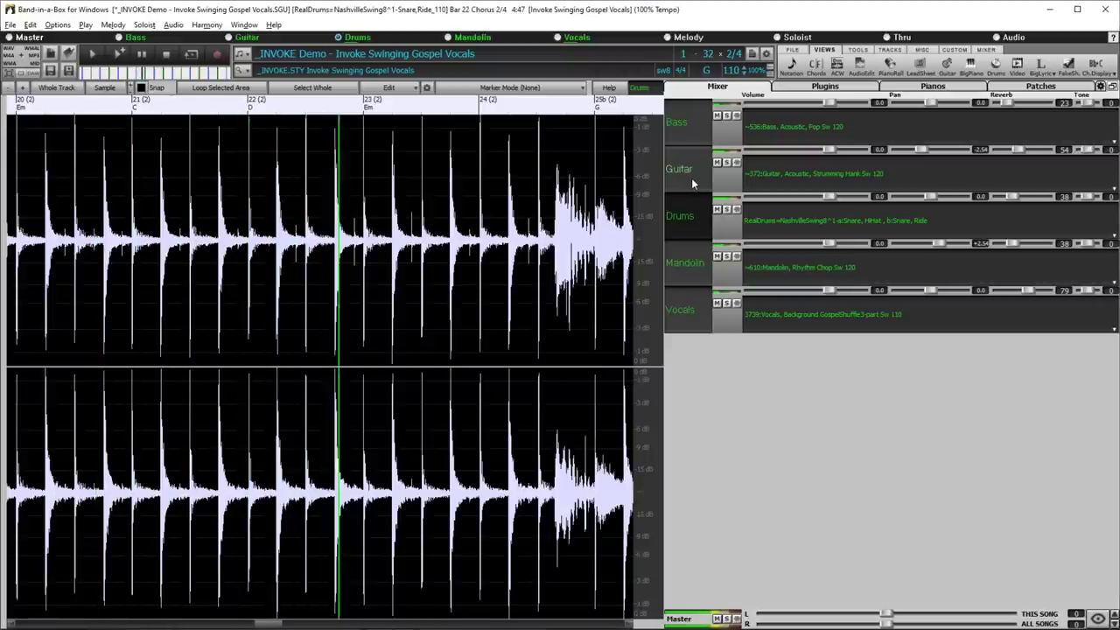
left_click(691, 177)
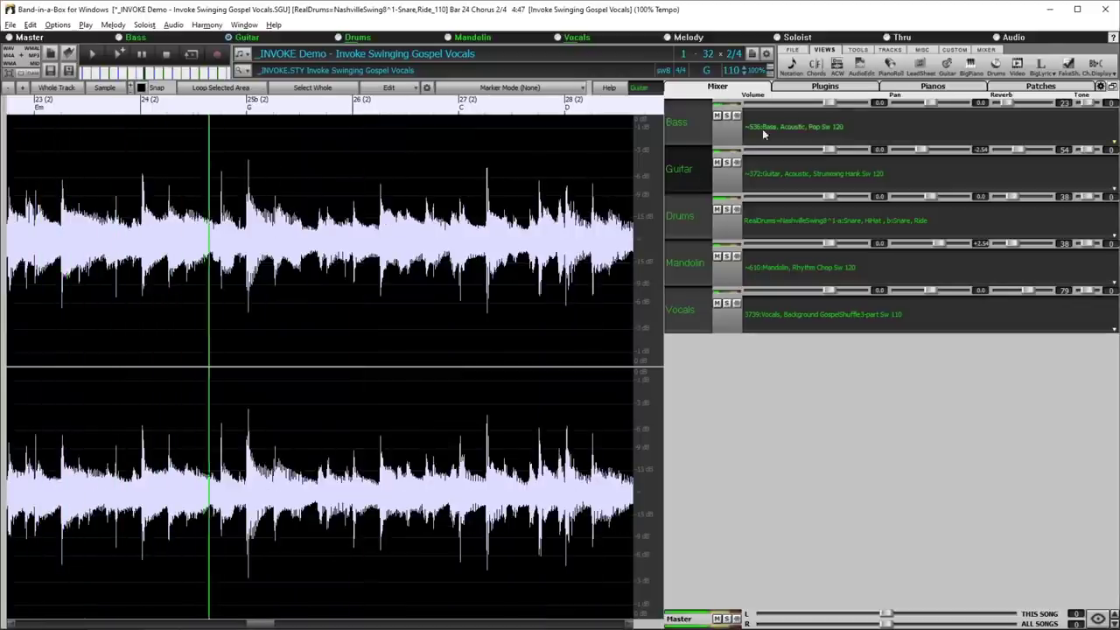
View the Guitar, Drums and Vocals tracks in the piano roll, and return to the chord sheet
left_click(891, 64)
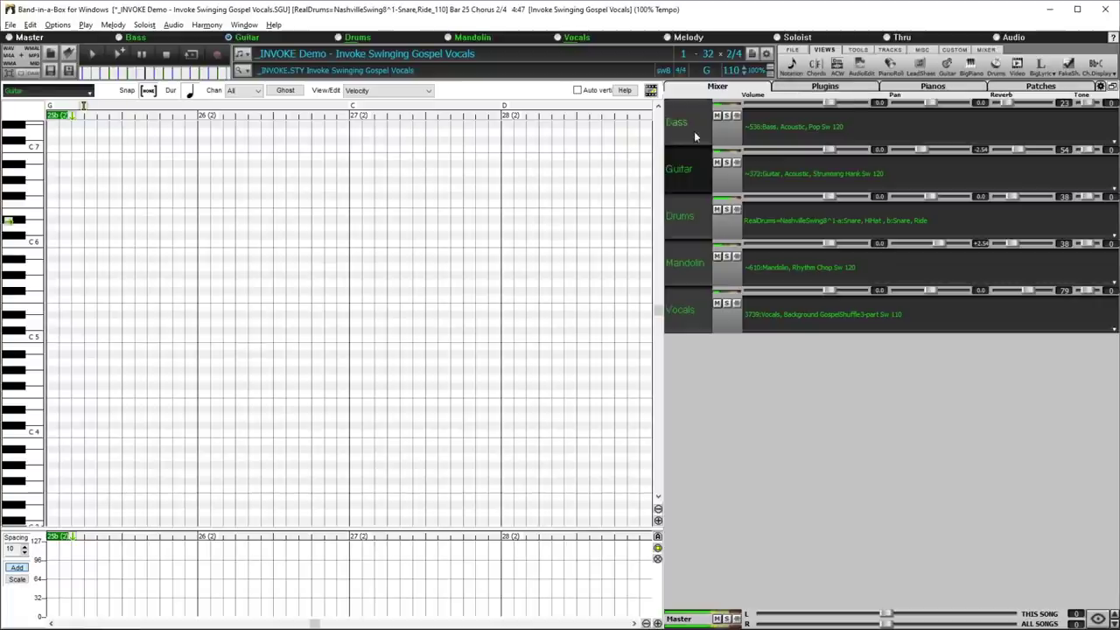
left_click(695, 230)
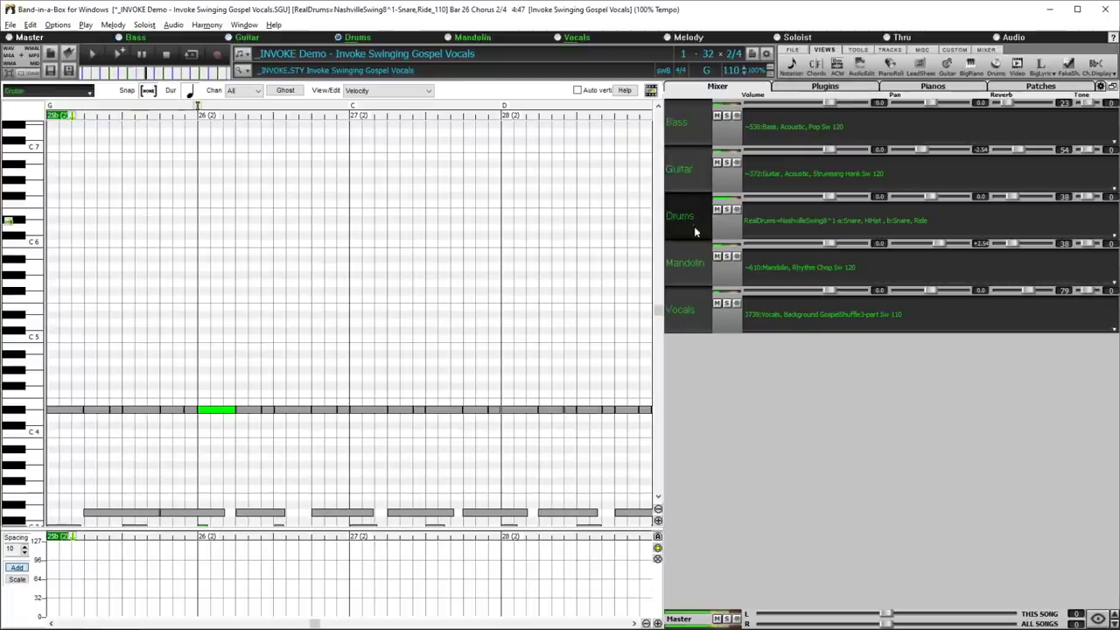
left_click(686, 322)
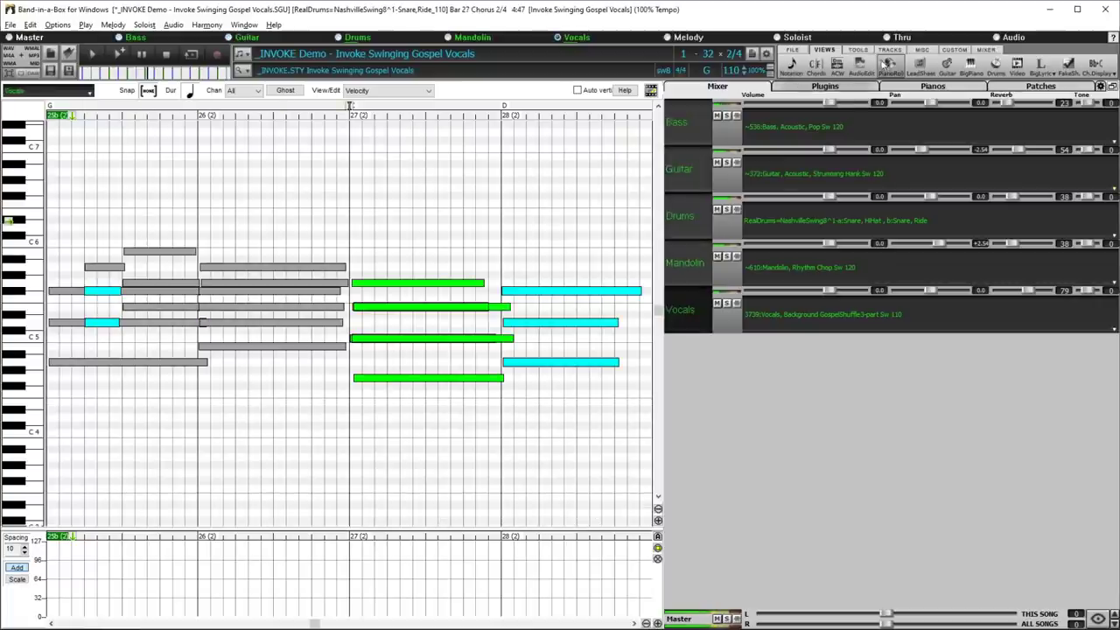
left_click(819, 66)
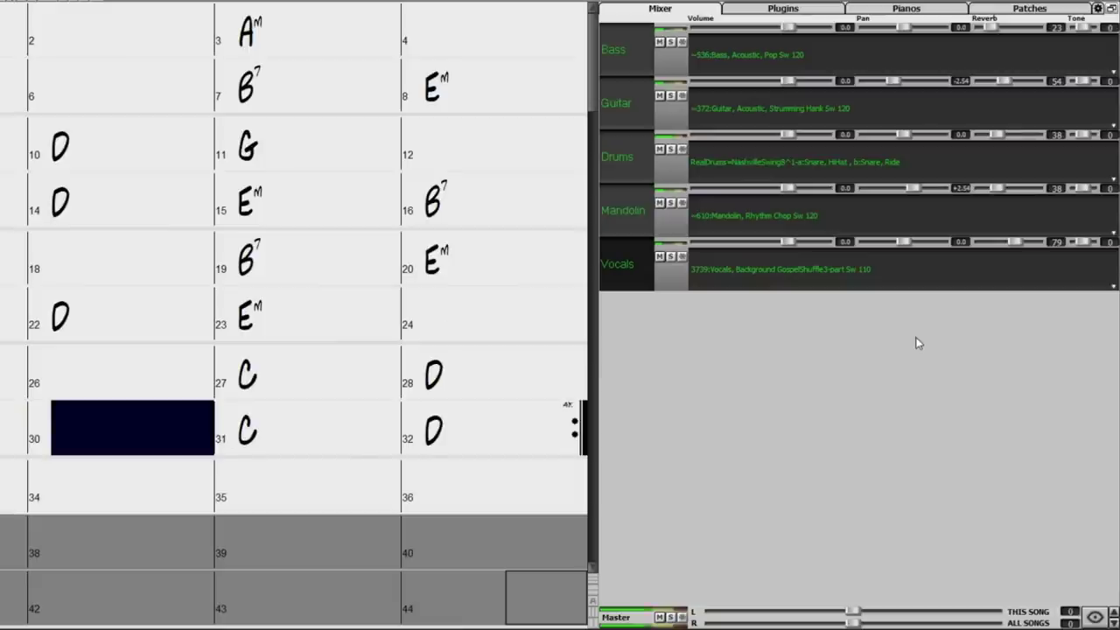
Show all tracks in the mixer, including the unused and Utility tracks, and look through the full list
left_click(1093, 619)
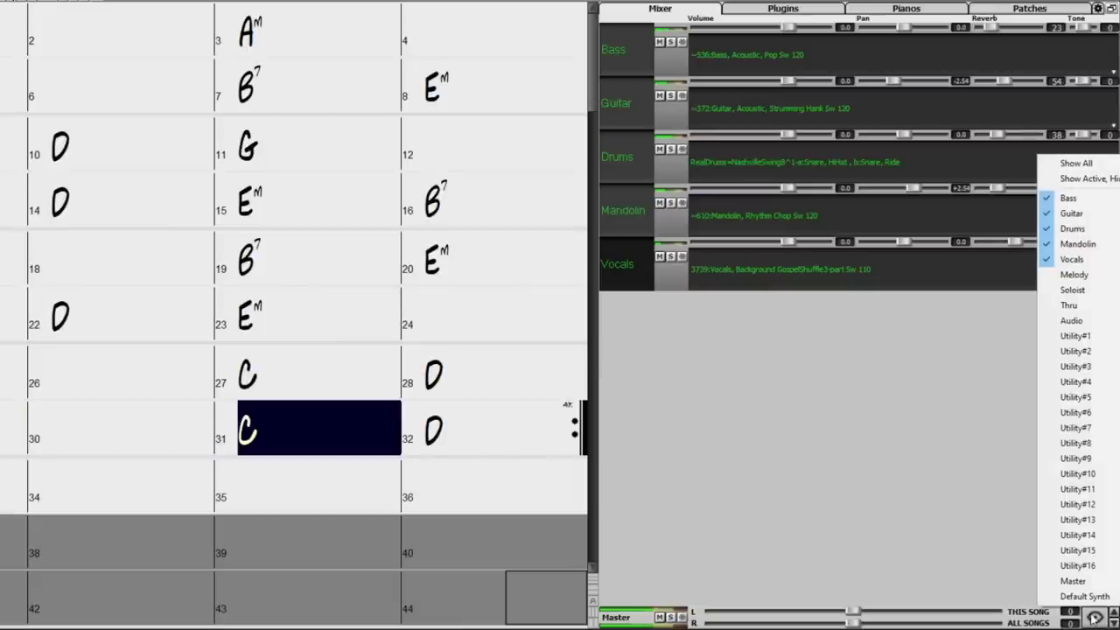
left_click(1082, 164)
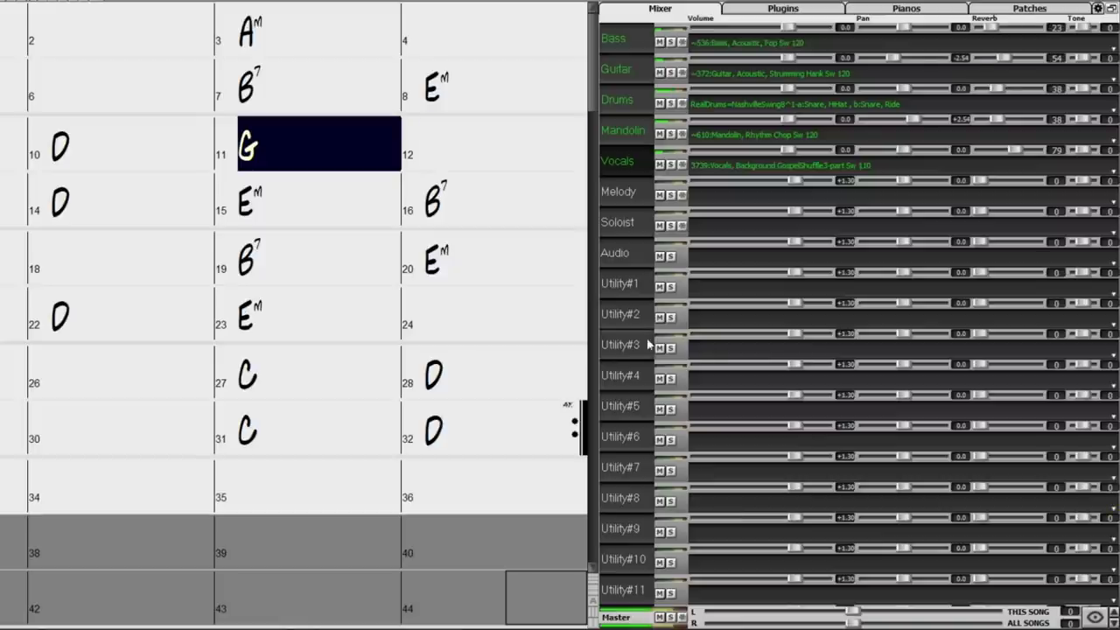
scroll(624, 358, "down", 5)
scroll(628, 374, "up", 5)
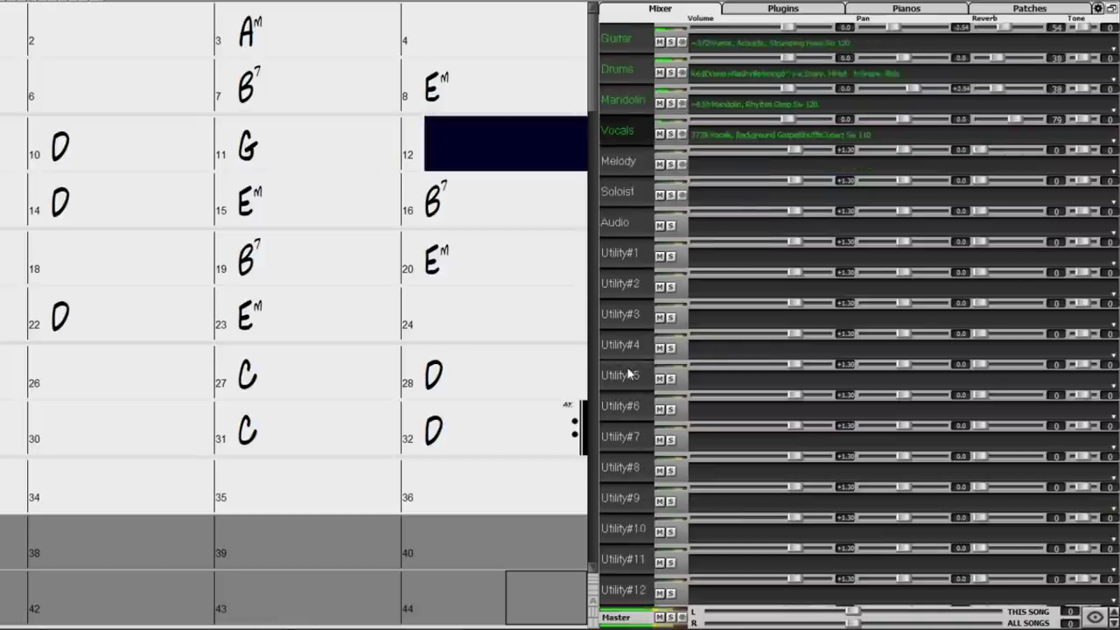
Adjust the volumes of two individual tracks in the mixer, setting Guitar to +0.75 dB and Mandolin to -2.48 dB
scroll(628, 374, "down", 5)
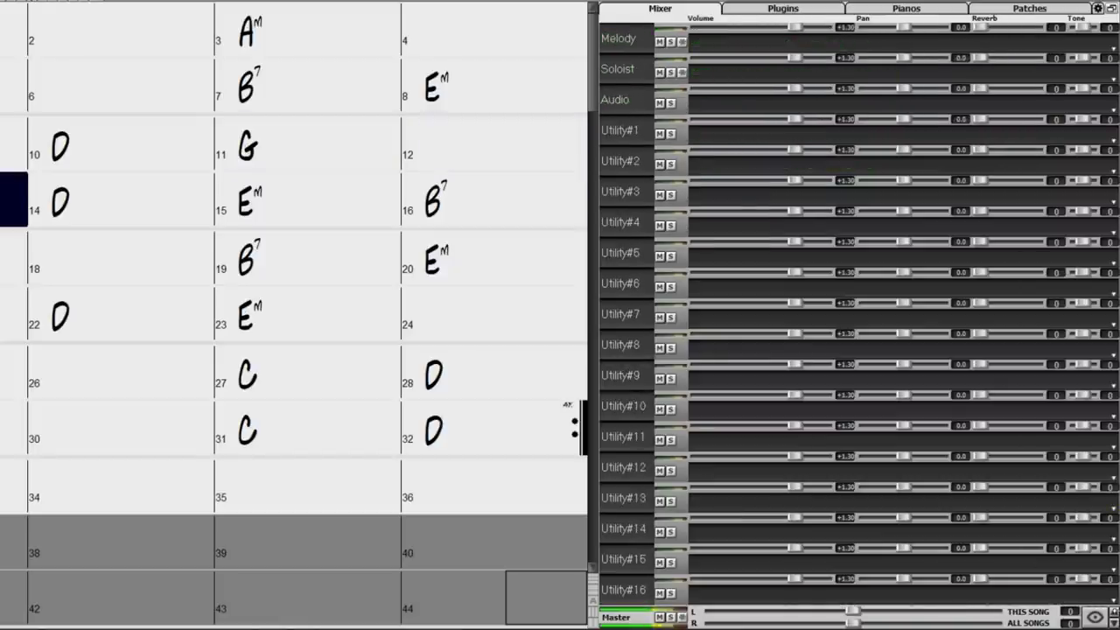
scroll(1114, 615, "up", 5)
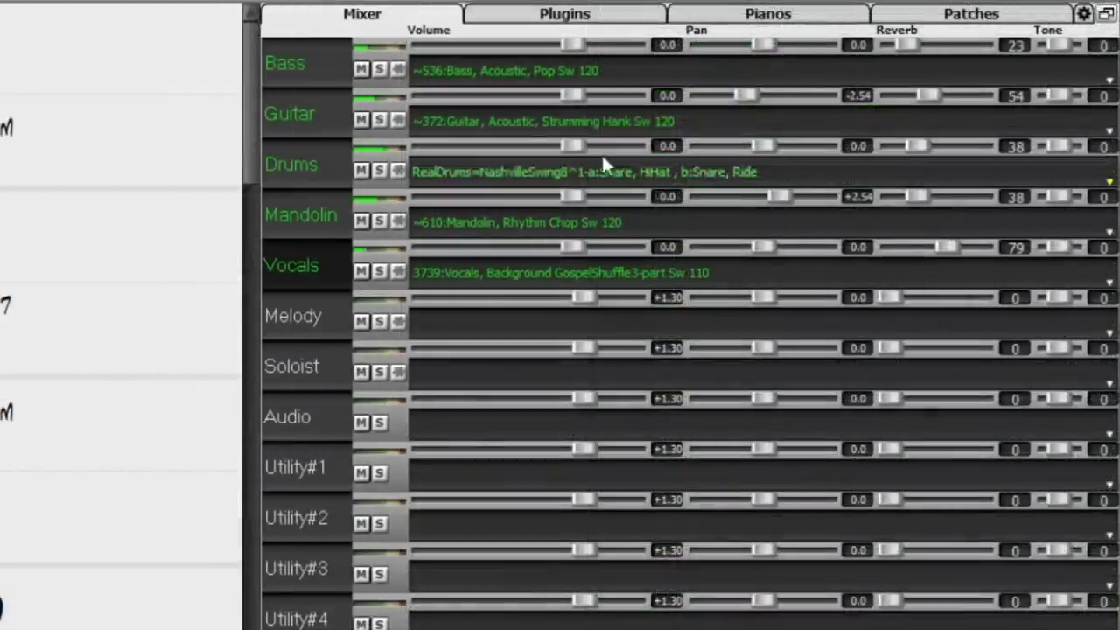
scroll(574, 95, "up", 3)
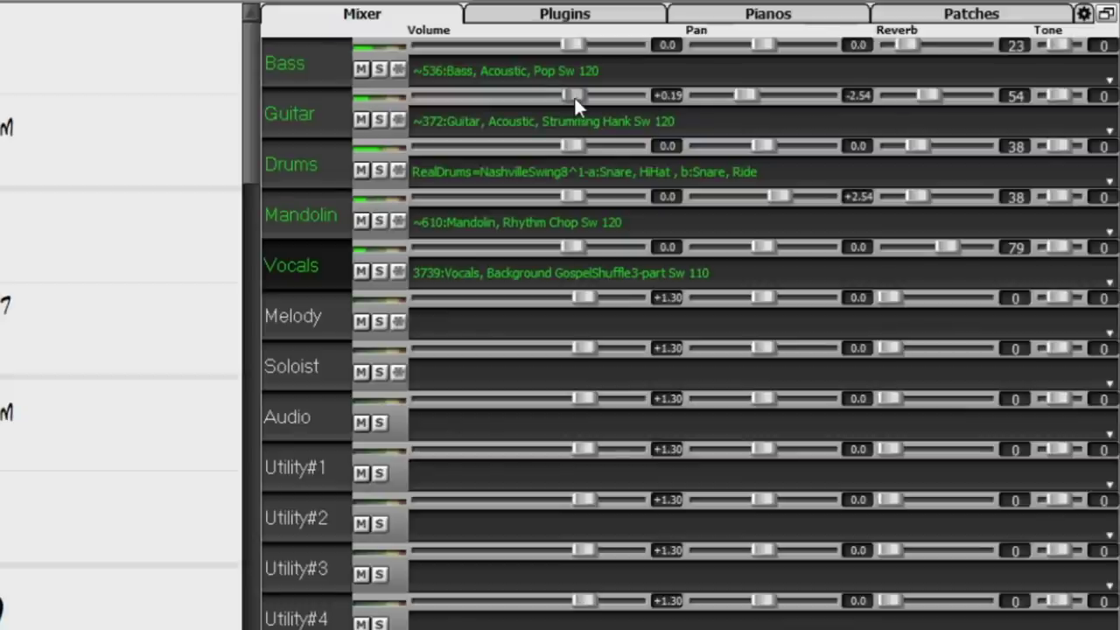
scroll(574, 95, "up", 2)
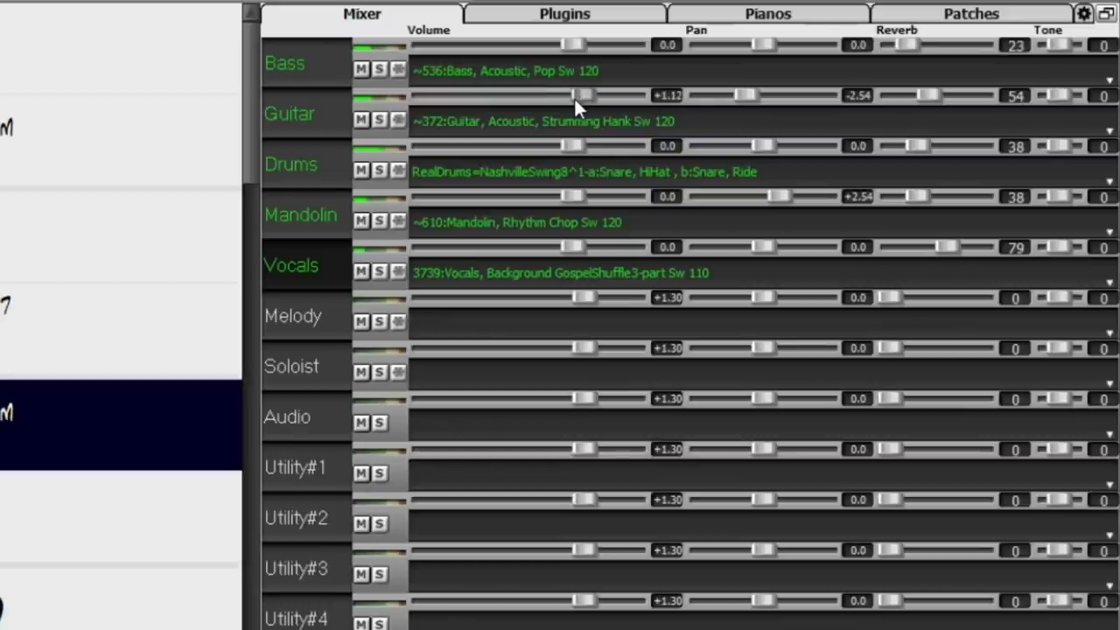
scroll(571, 197, "down", 8)
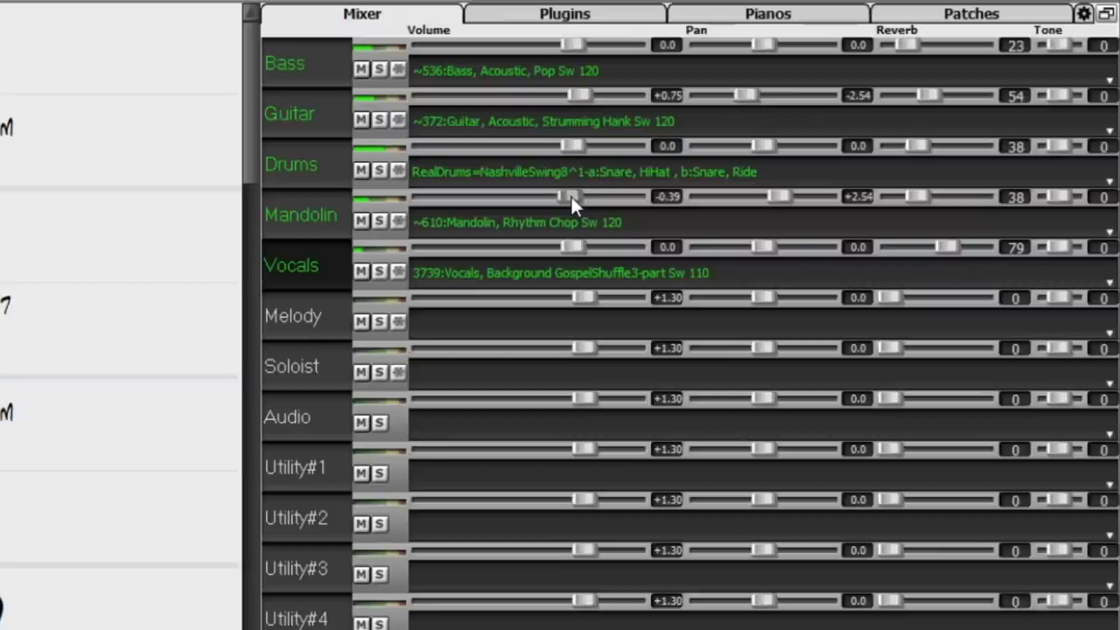
scroll(571, 194, "down", 2)
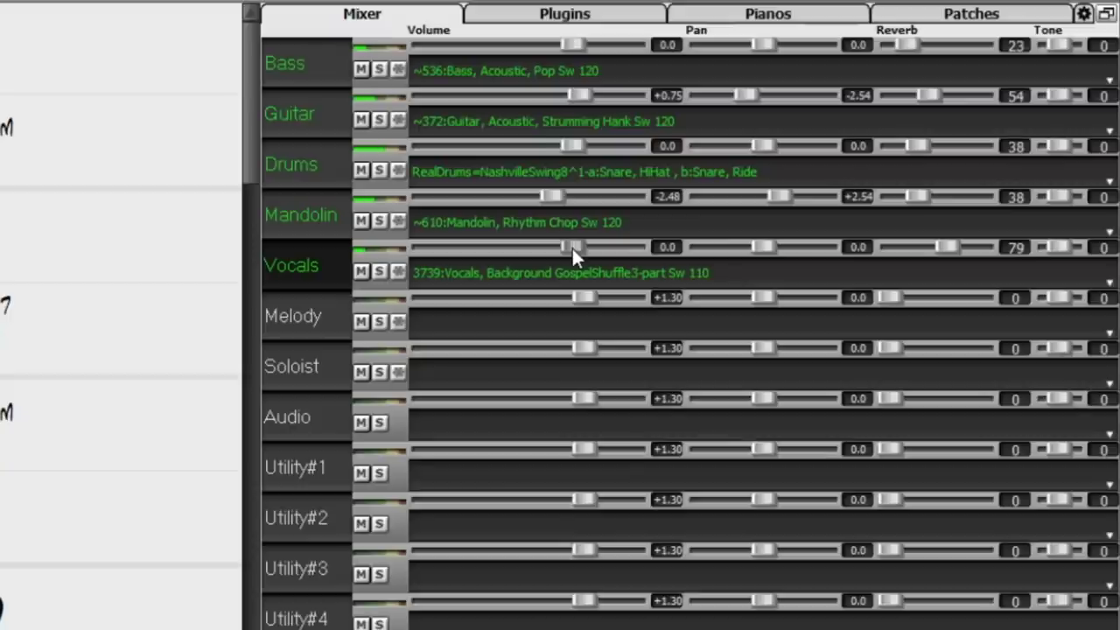
Adjust the Vocals volume alone, and move the volumes of all tracks together, ending at 0.0 dB
scroll(572, 248, "up", 5)
scroll(571, 246, "down", 6)
scroll(570, 246, "up", 2)
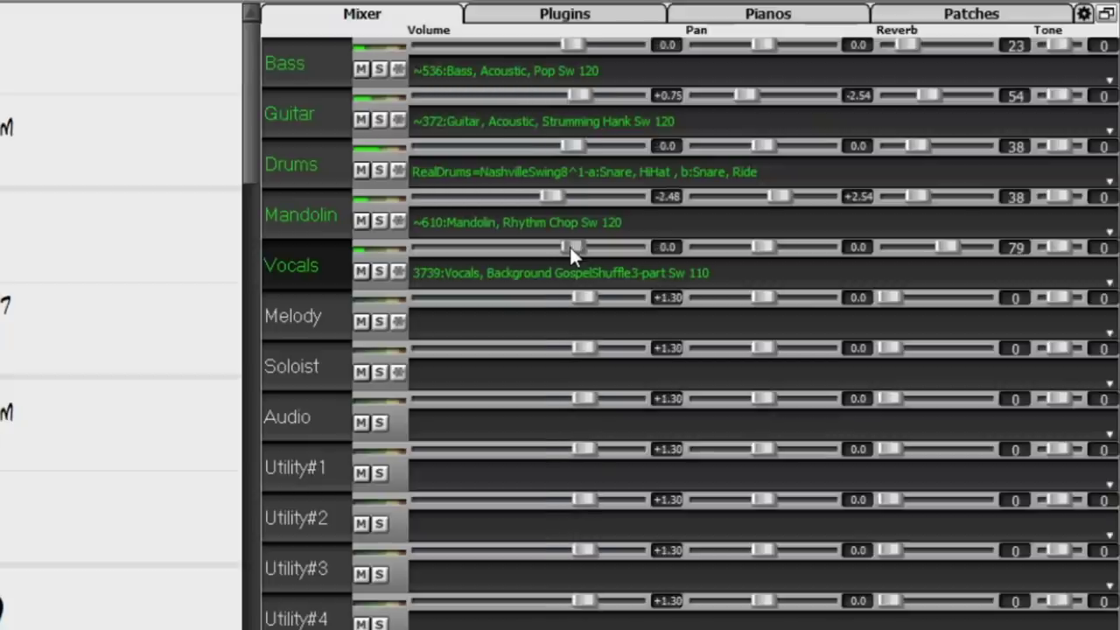
left_click(570, 247, "ctrl")
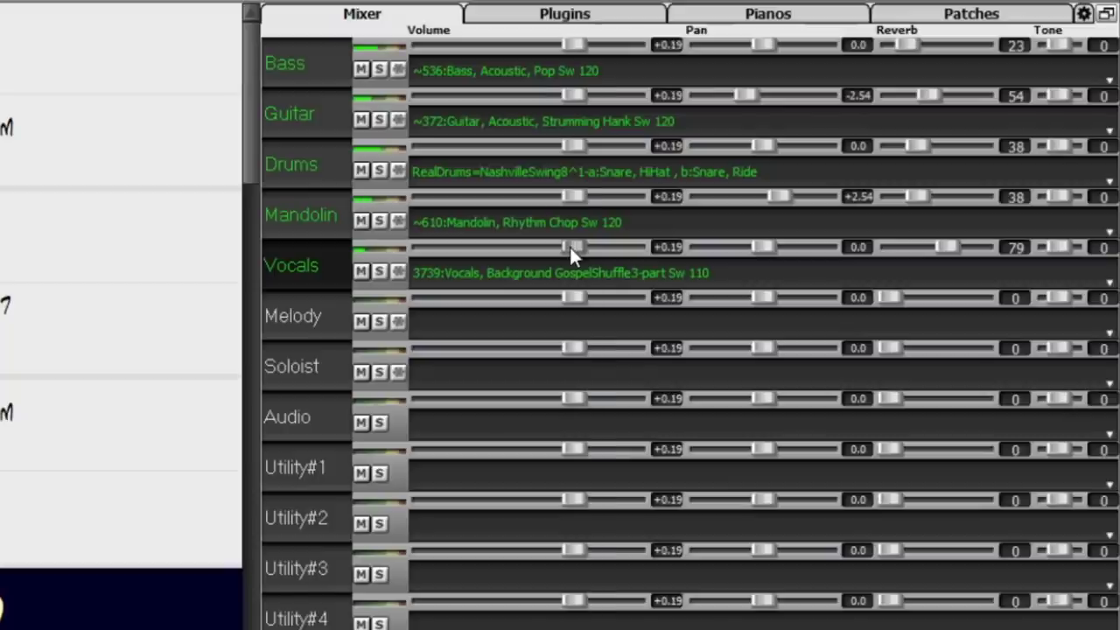
scroll(570, 247, "down", 4)
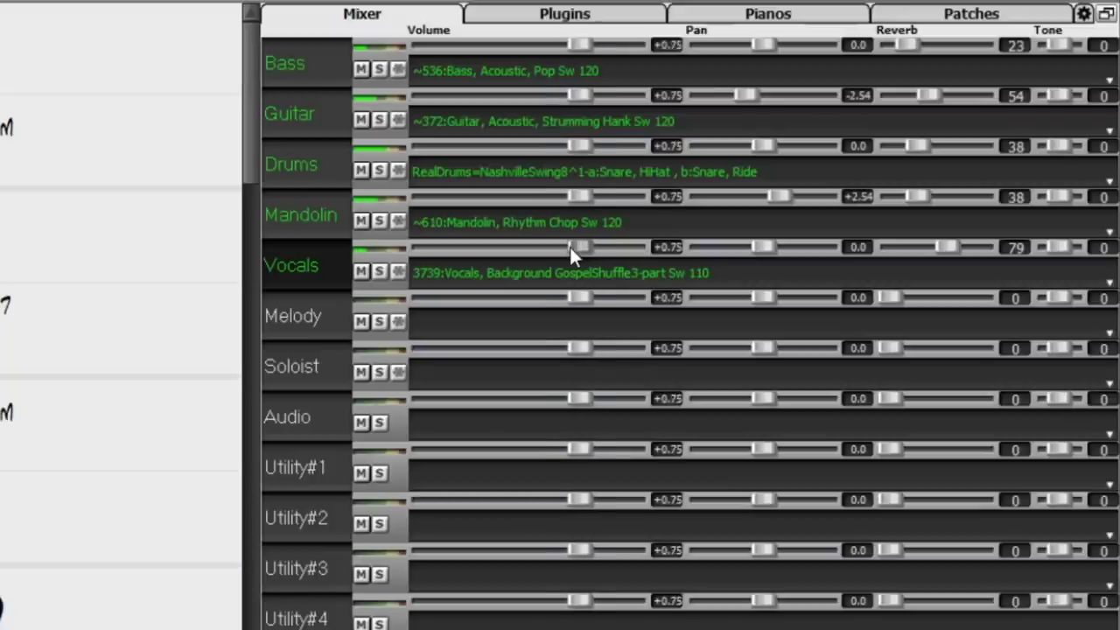
scroll(570, 246, "up", 1)
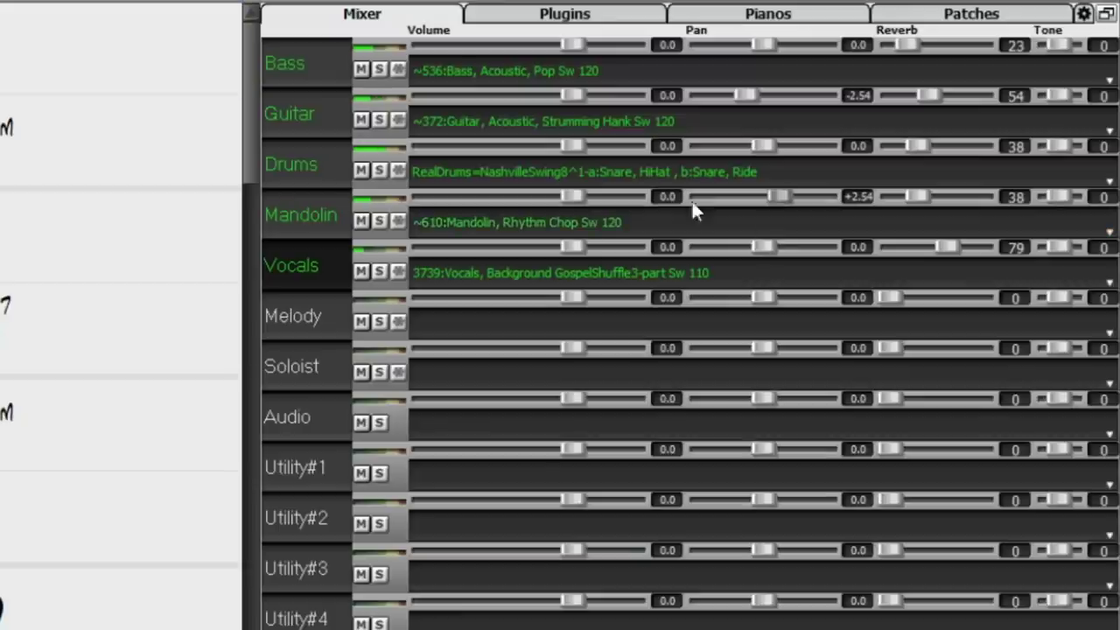
Raise only the Drums volume to +0.75 dB and return it to 0.0 dB
left_click_drag(574, 147, 577, 147)
scroll(577, 142, "down", 5)
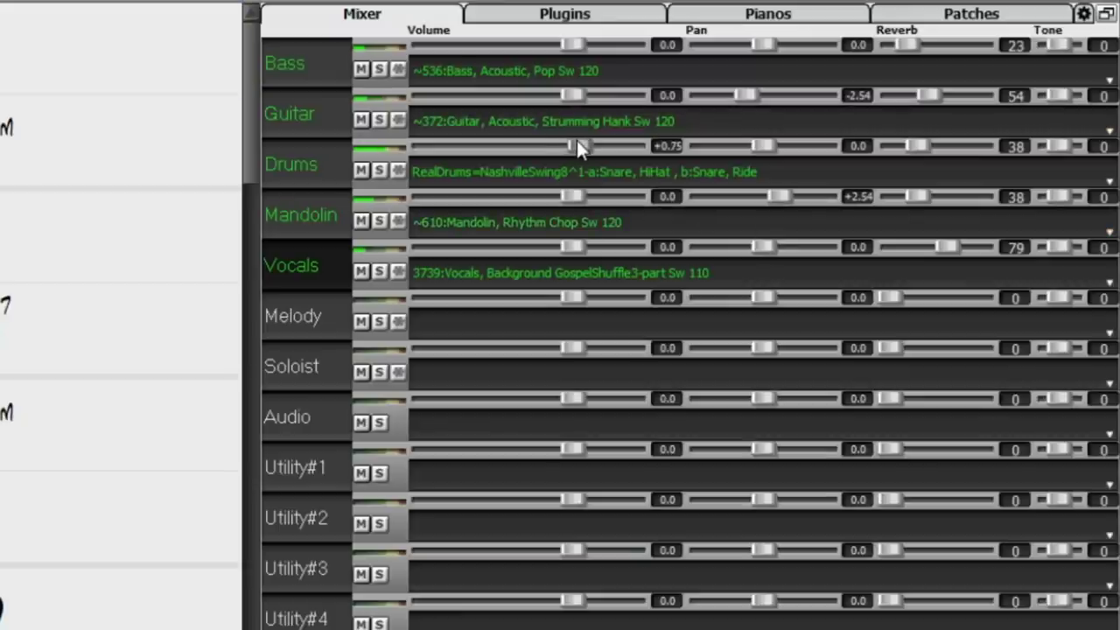
scroll(576, 140, "up", 3)
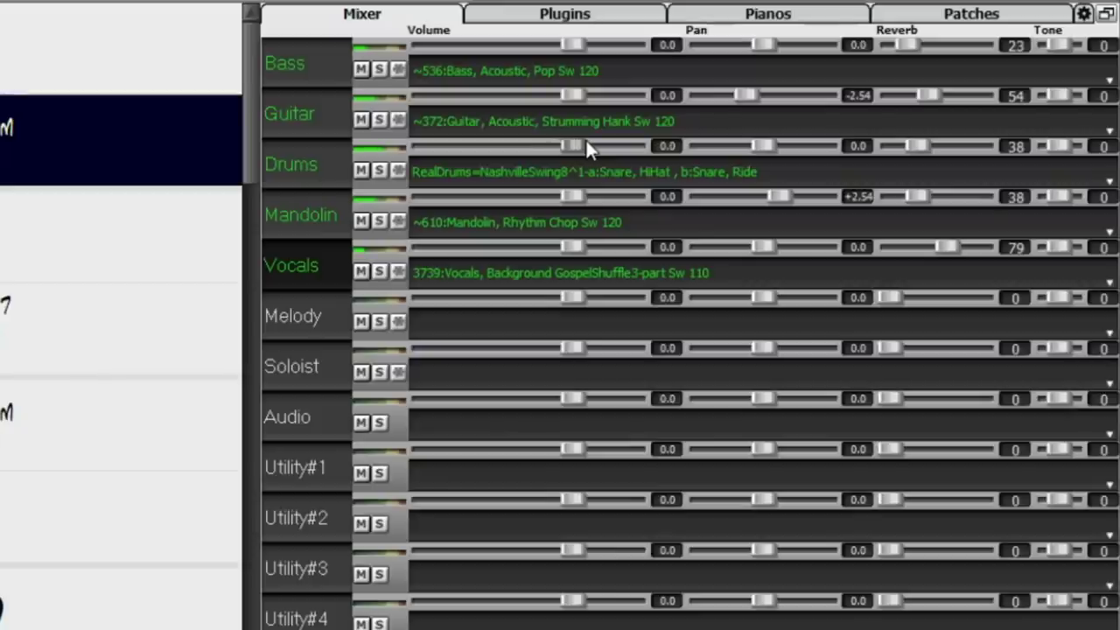
Switch the mixer's volume display from dB to MIDI values and back to dB
left_click(1084, 15)
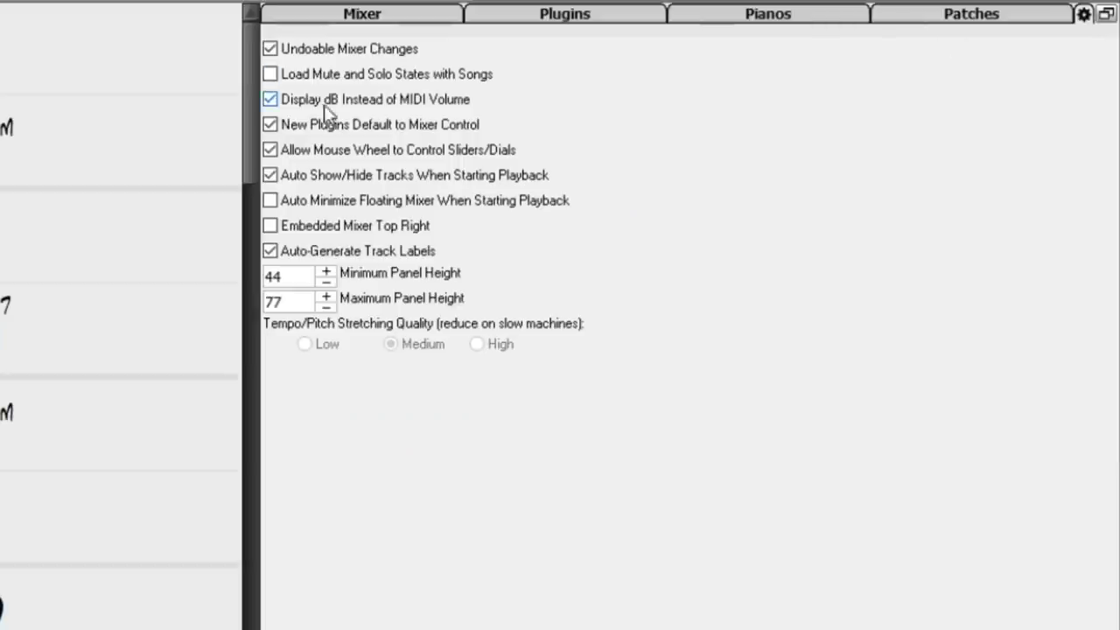
left_click(435, 21)
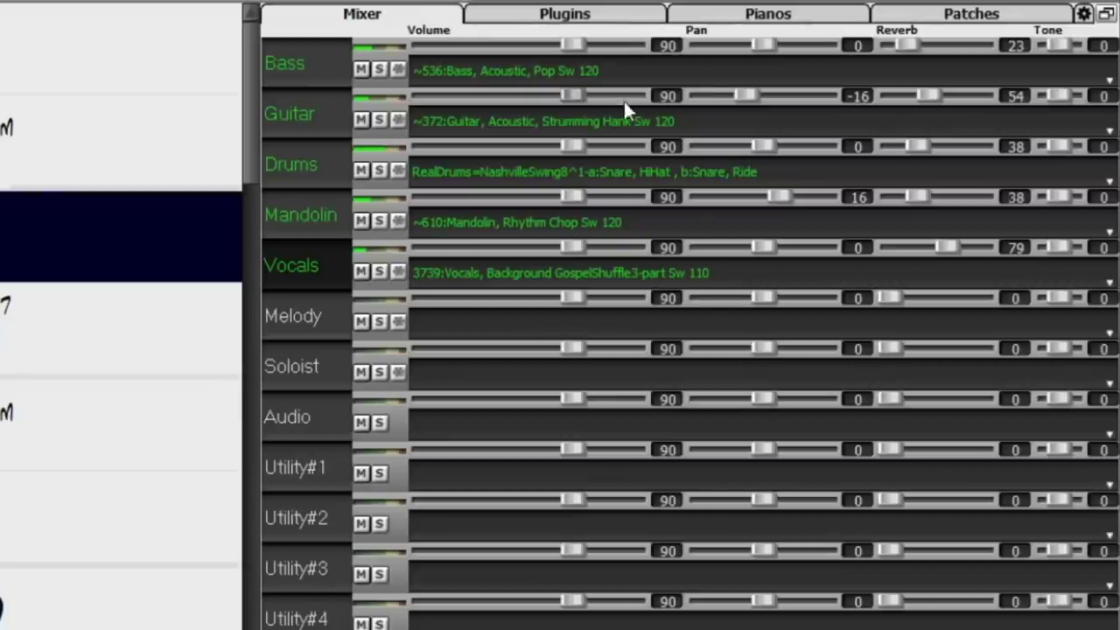
left_click(1083, 14)
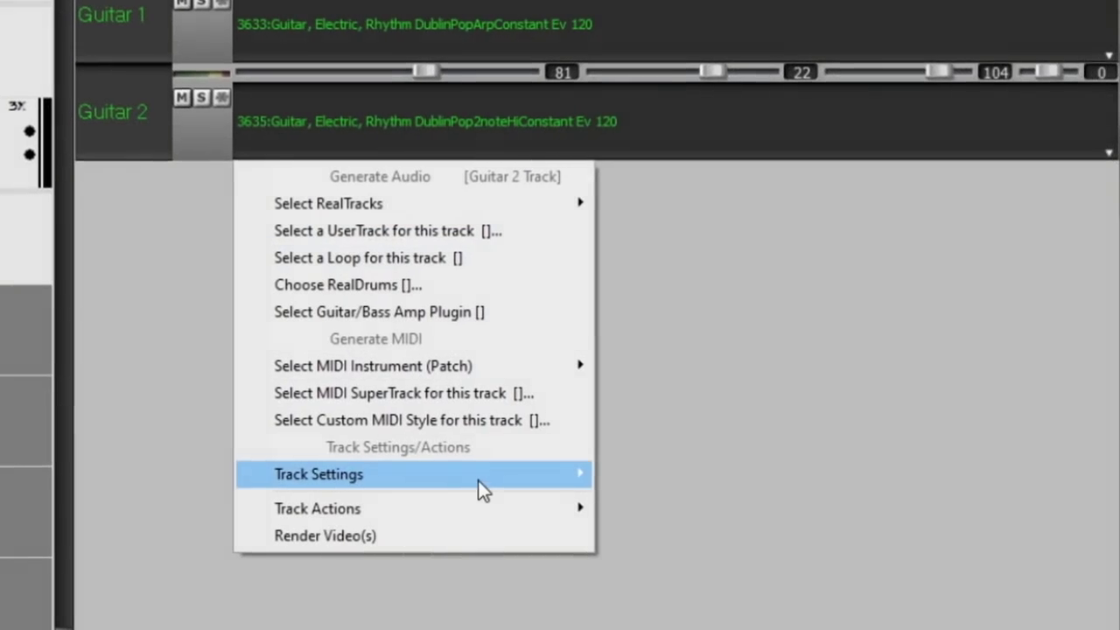
mouse_move(479, 481)
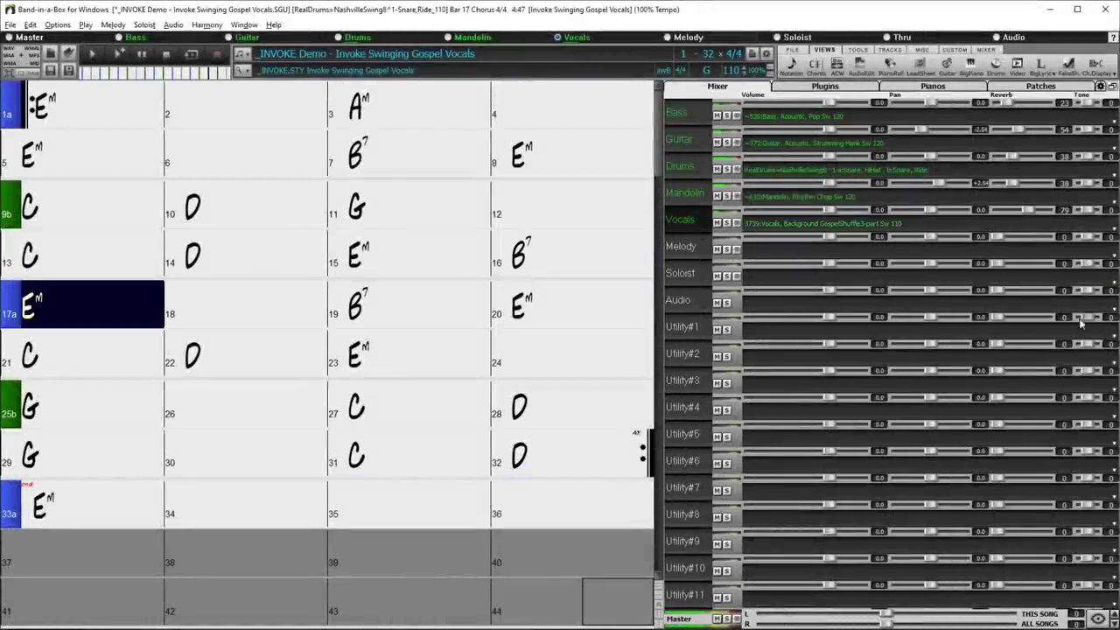
Limit the mixer to the active tracks, and additionally show the empty Utility#2, Utility#6 and Soloist tracks
left_click(1098, 618)
left_click(1083, 236)
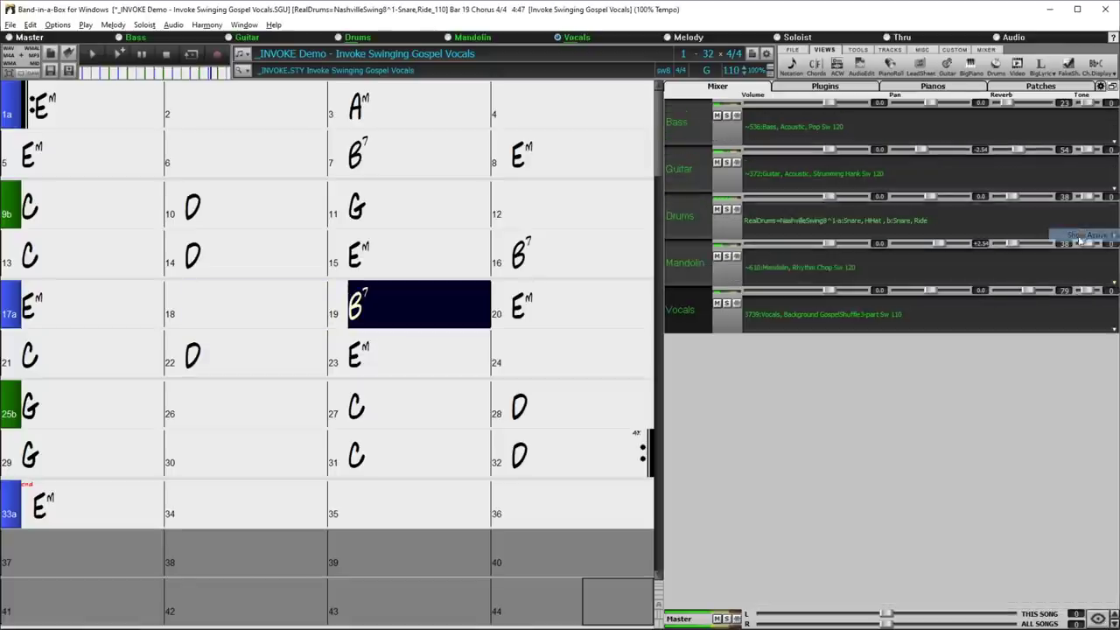
left_click(1098, 619)
left_click(1085, 454)
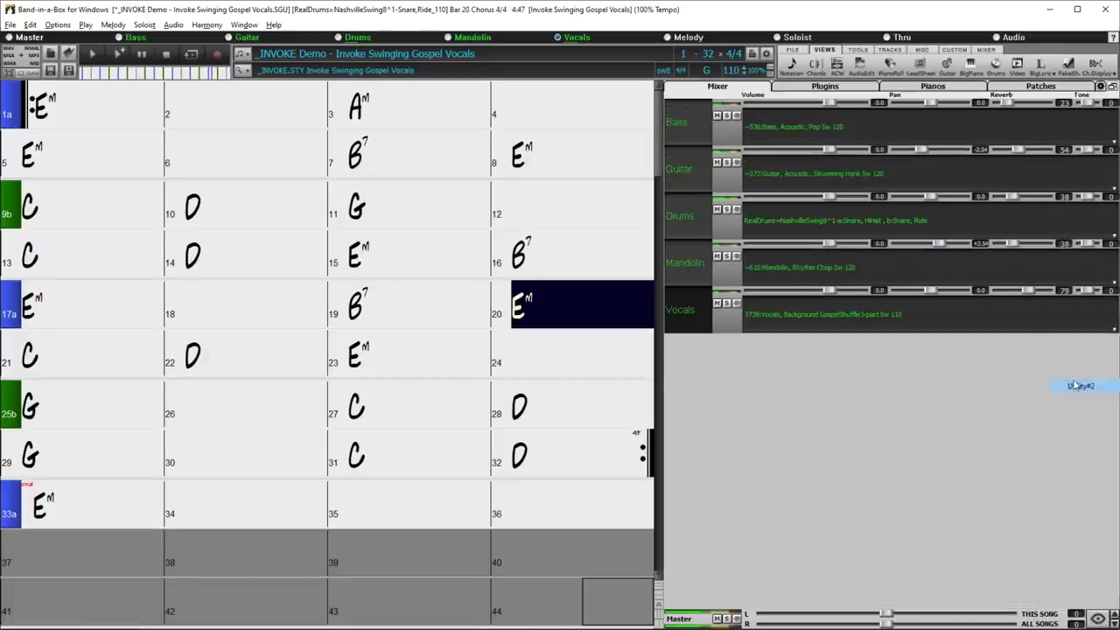
left_click(1098, 619)
left_click(1083, 452)
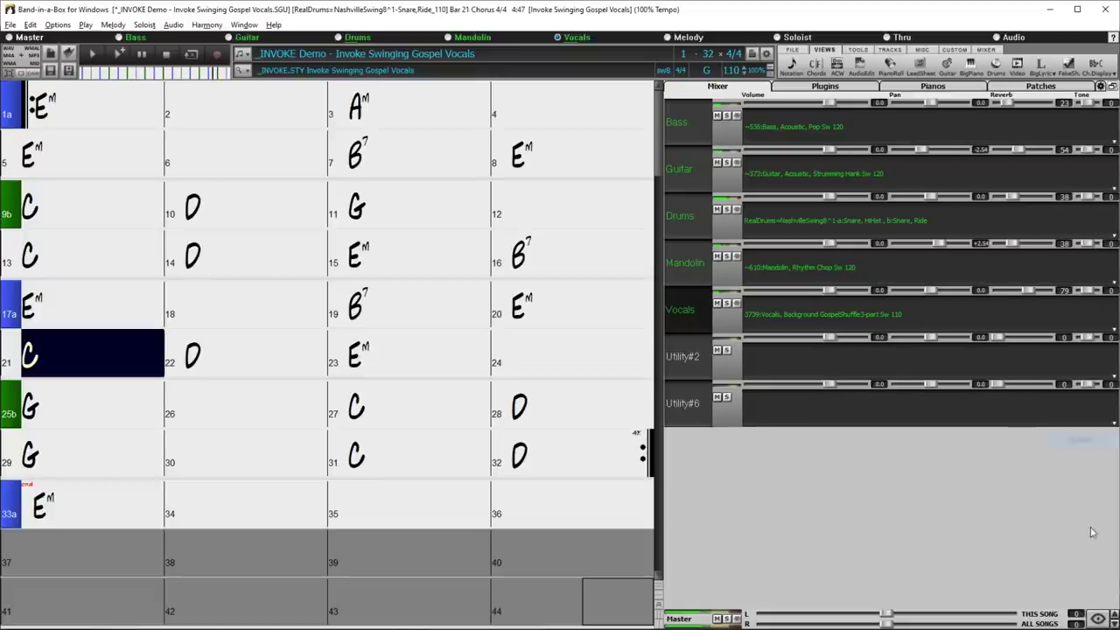
left_click(1098, 618)
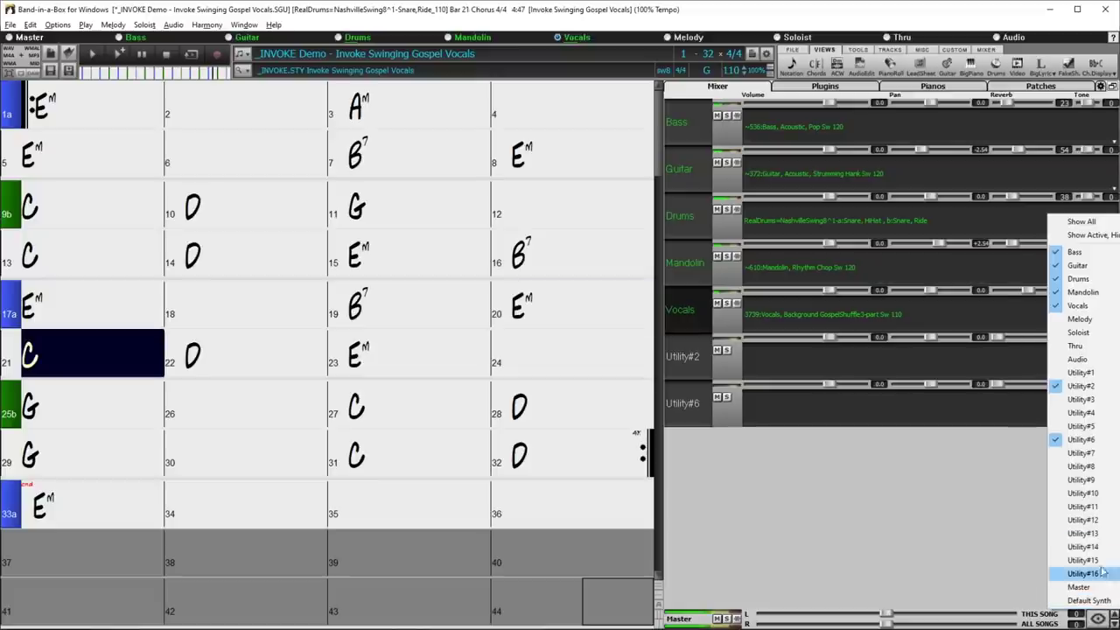
left_click(1082, 338)
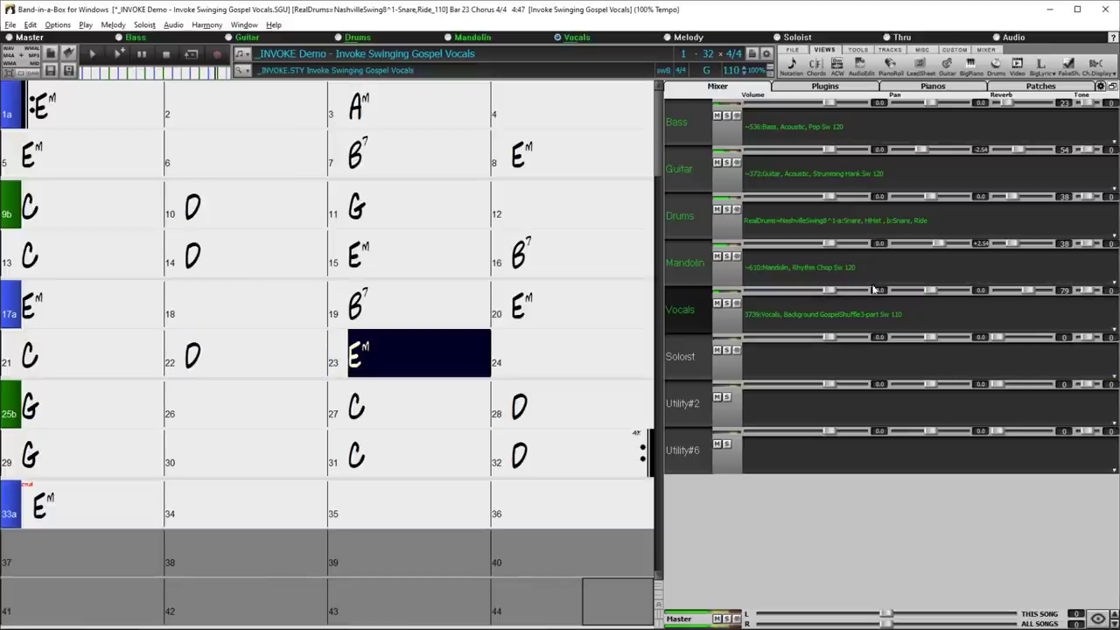
Stop playback, and restart the song with Auto Show/Hide Tracks When Starting Playback enabled to hide the empty tracks
left_click(168, 54)
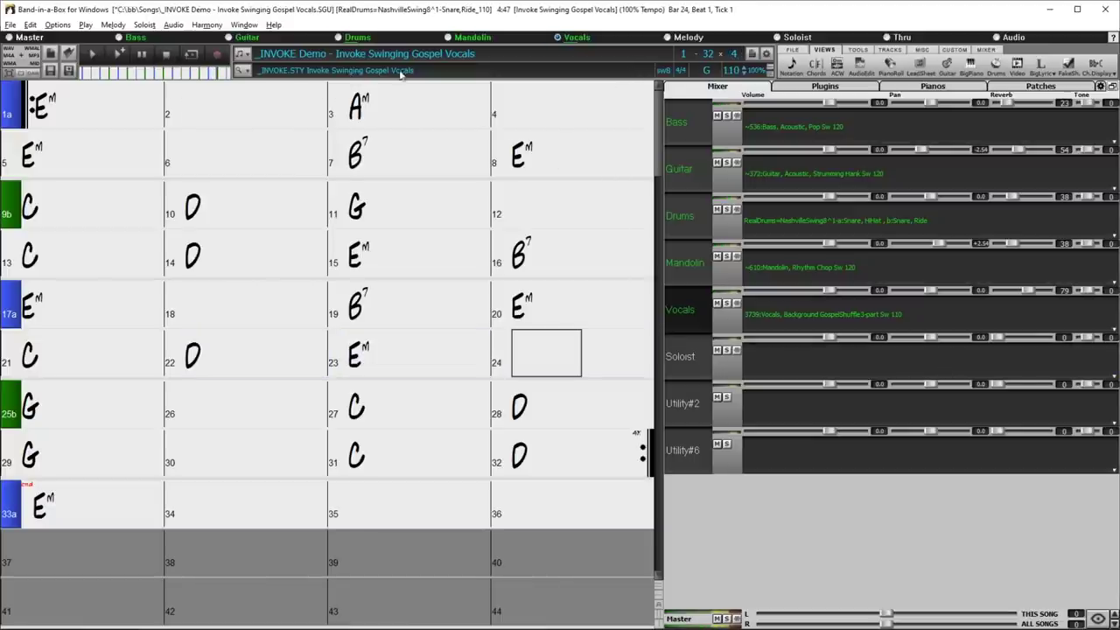
left_click(1101, 87)
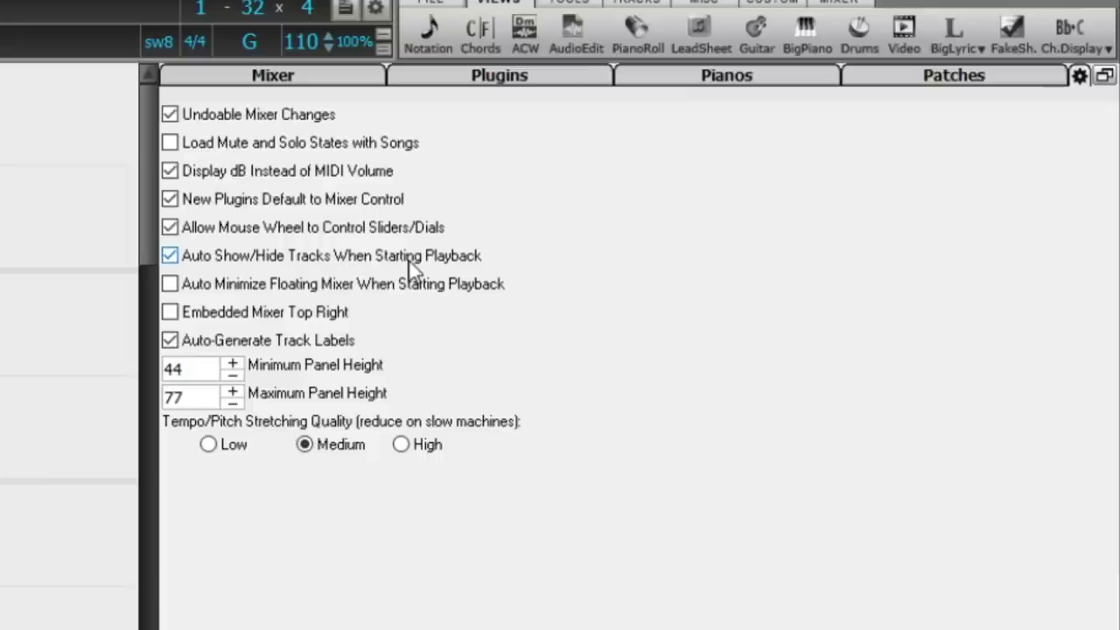
mouse_move(416, 262)
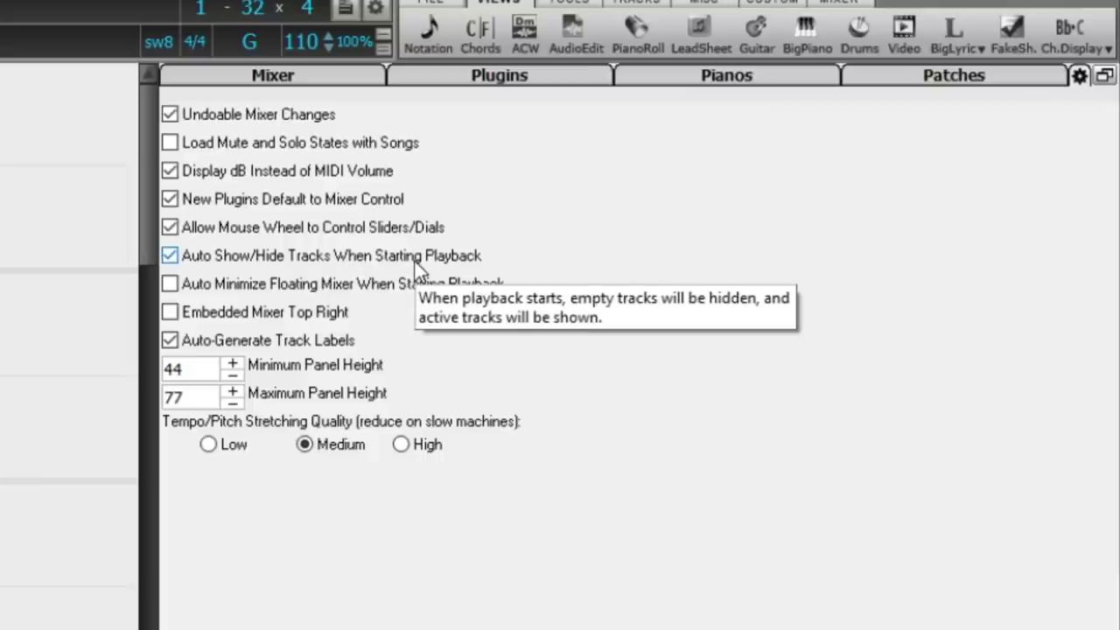
left_click(284, 68)
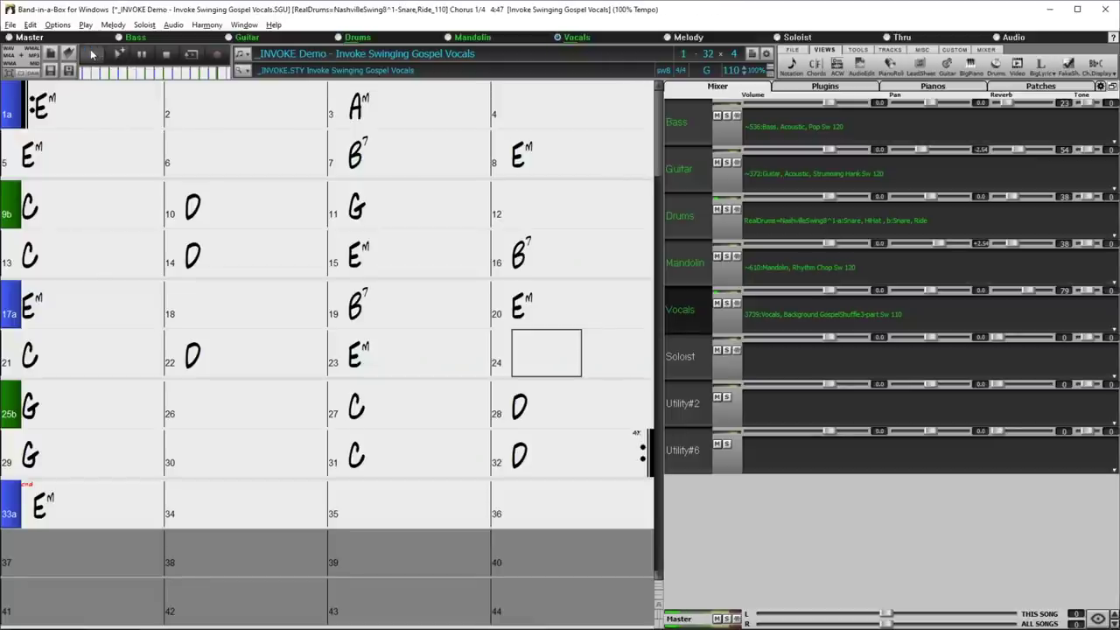
left_click(92, 54)
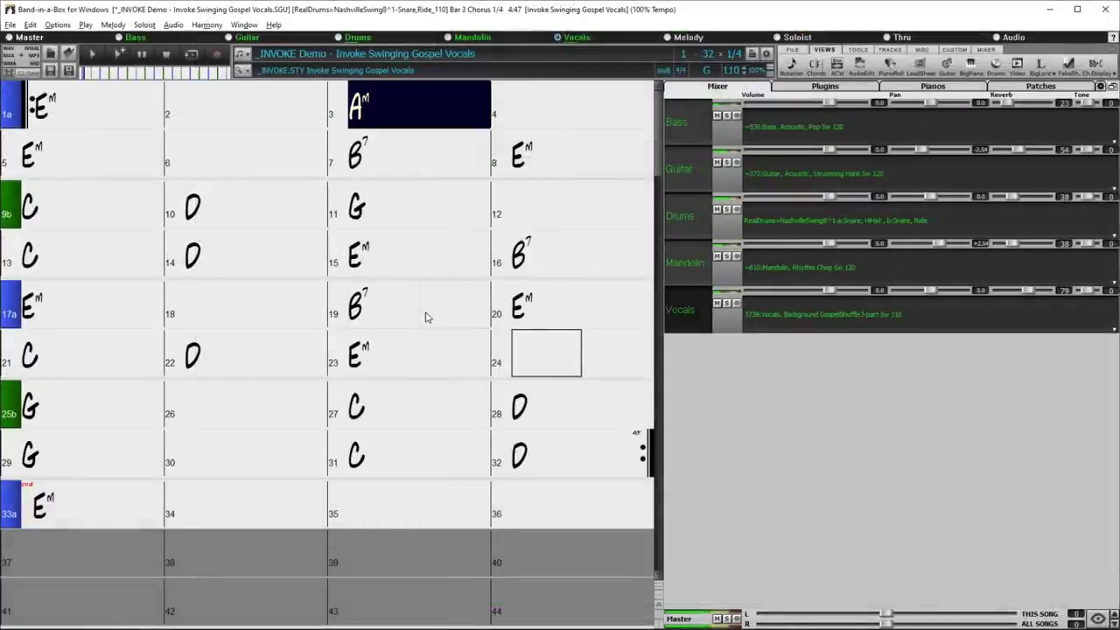
Enable Load Mute and Solo States with Songs in the mixer settings, and mute the Guitar and Mandolin tracks
left_click(1099, 87)
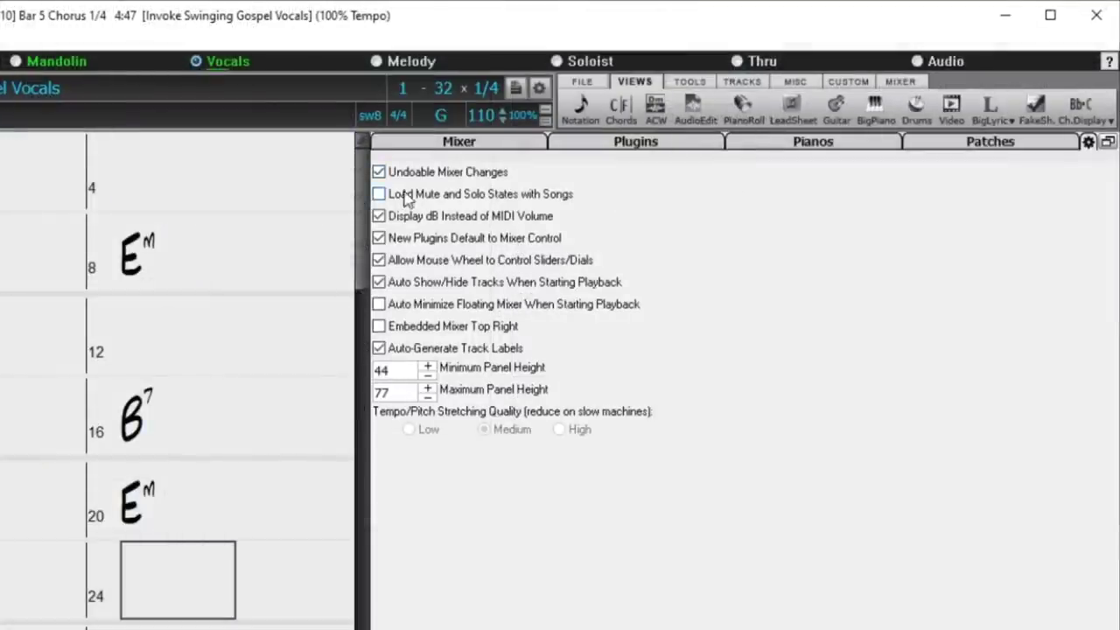
left_click(449, 197)
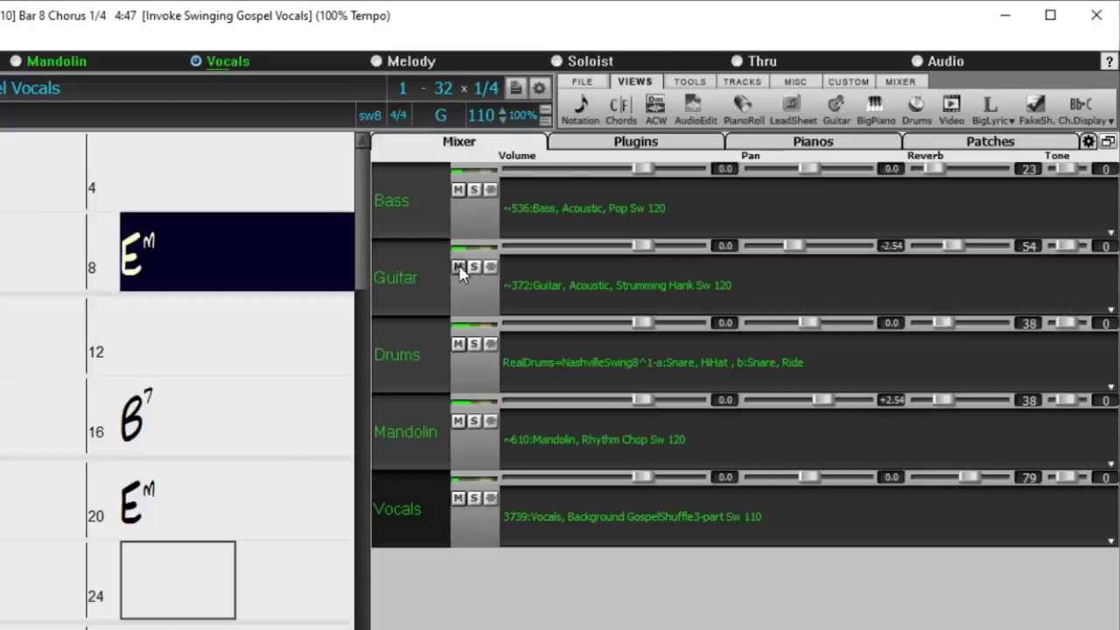
left_click(458, 266)
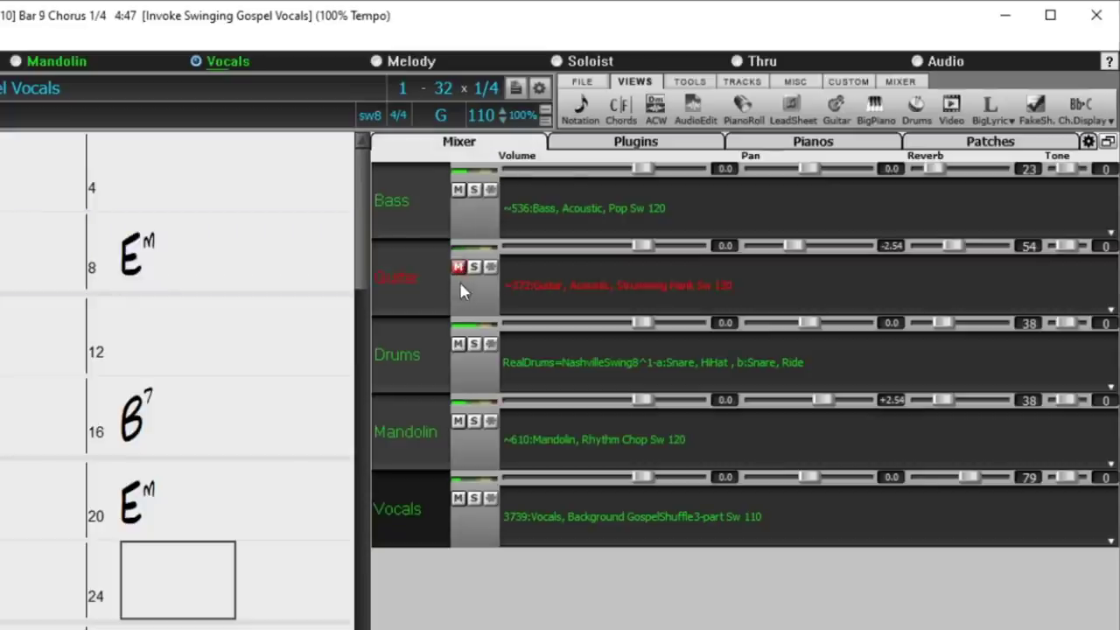
left_click(457, 421)
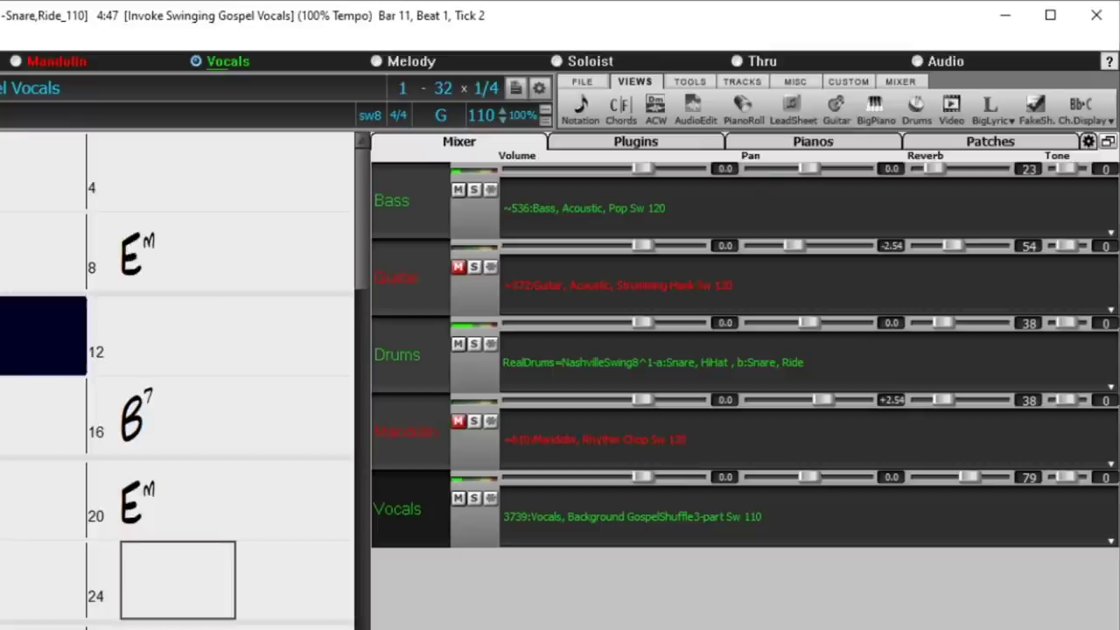
Stop and save the song, and reopen _INVOKE Demo - Invoke Swinging Gospel Vocals.SGU from the recent files after starting a new song
key("Escape")
left_click(50, 74)
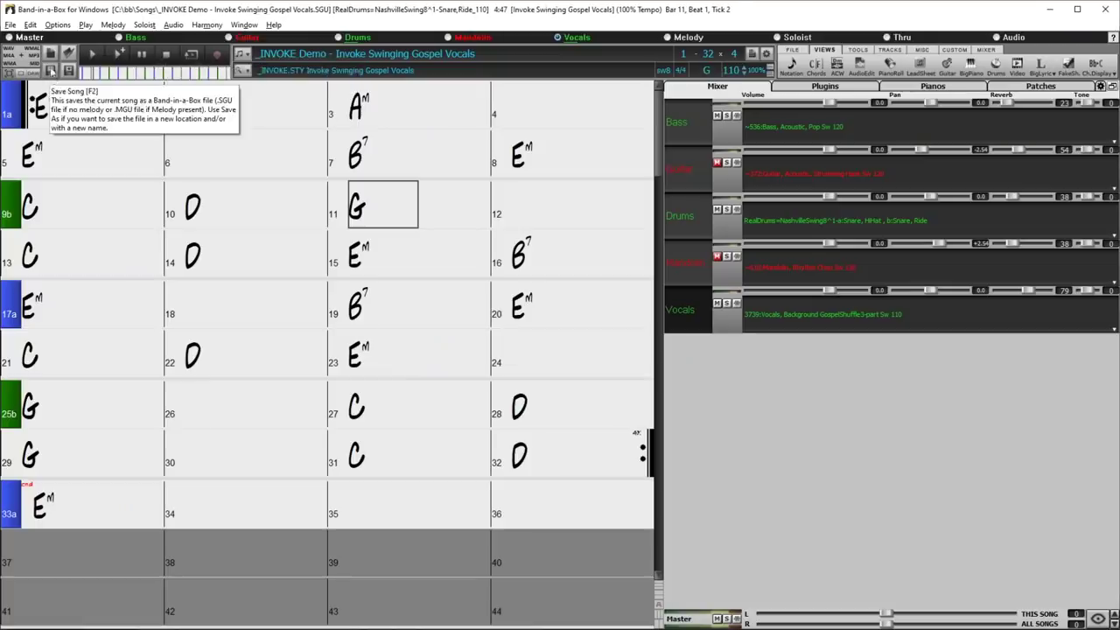
left_click(51, 54)
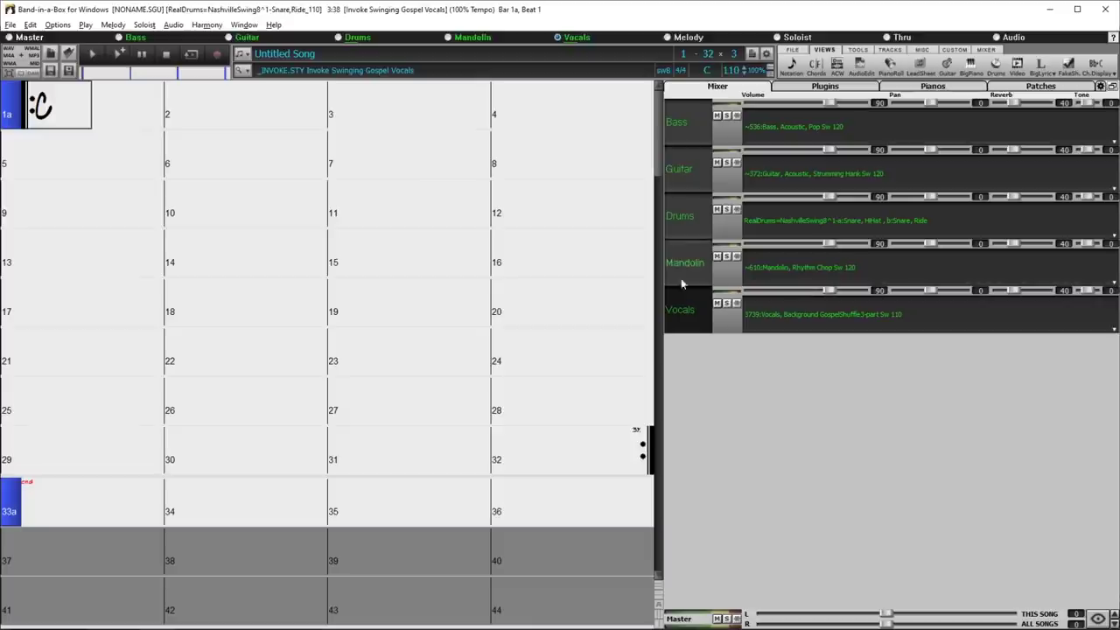
left_click(11, 25)
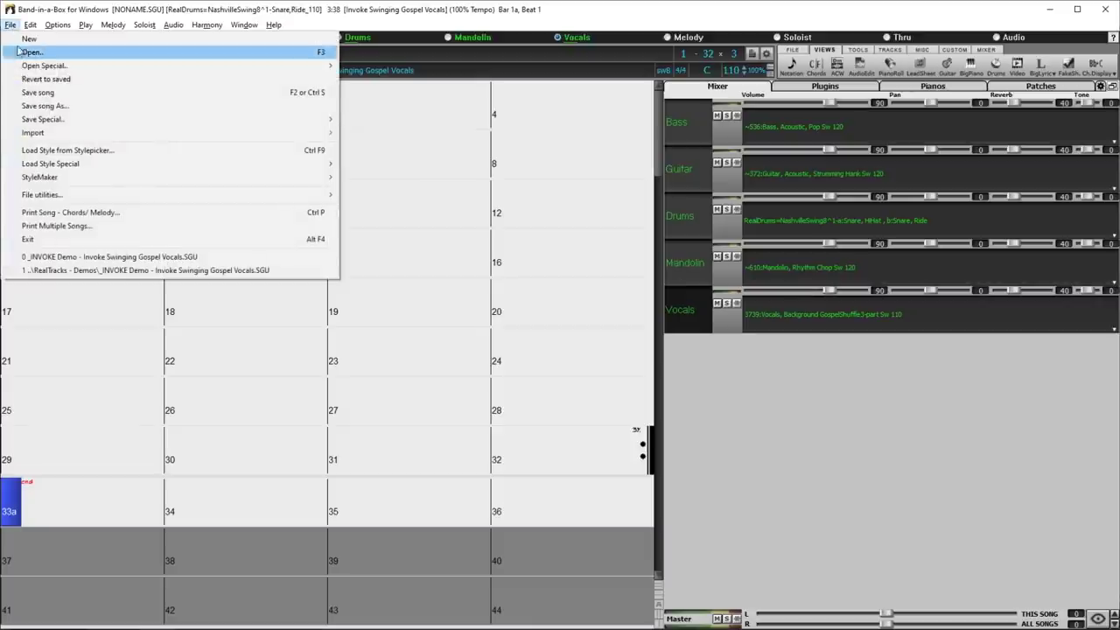
left_click(84, 259)
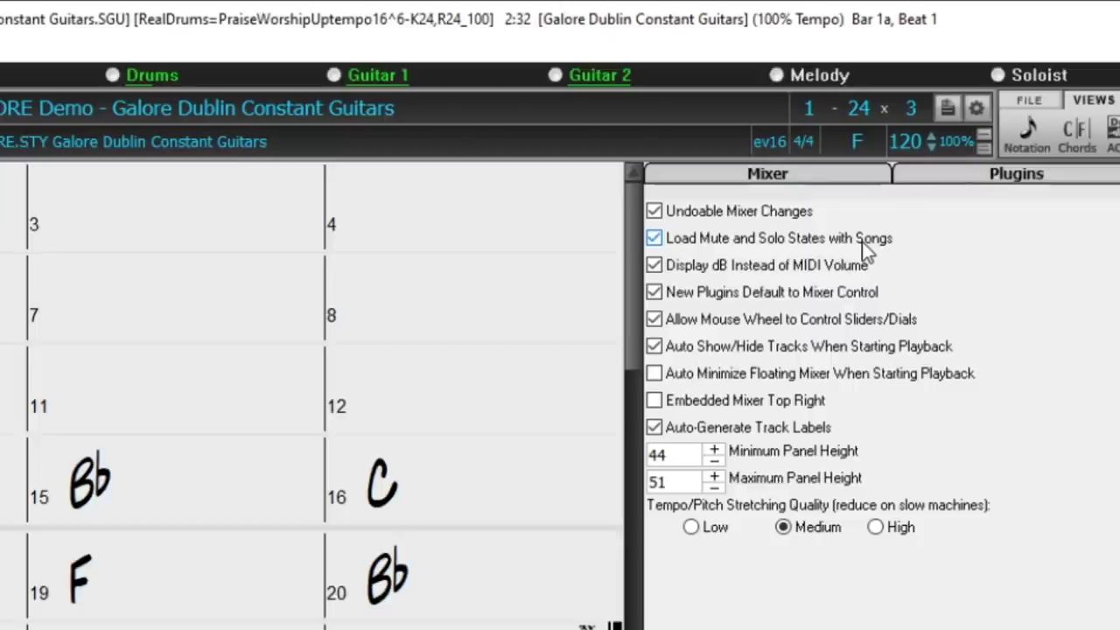
Turn off Load Mute and Solo States with Songs in the mixer settings for the Galore Dublin Constant Guitars song
left_click(655, 239)
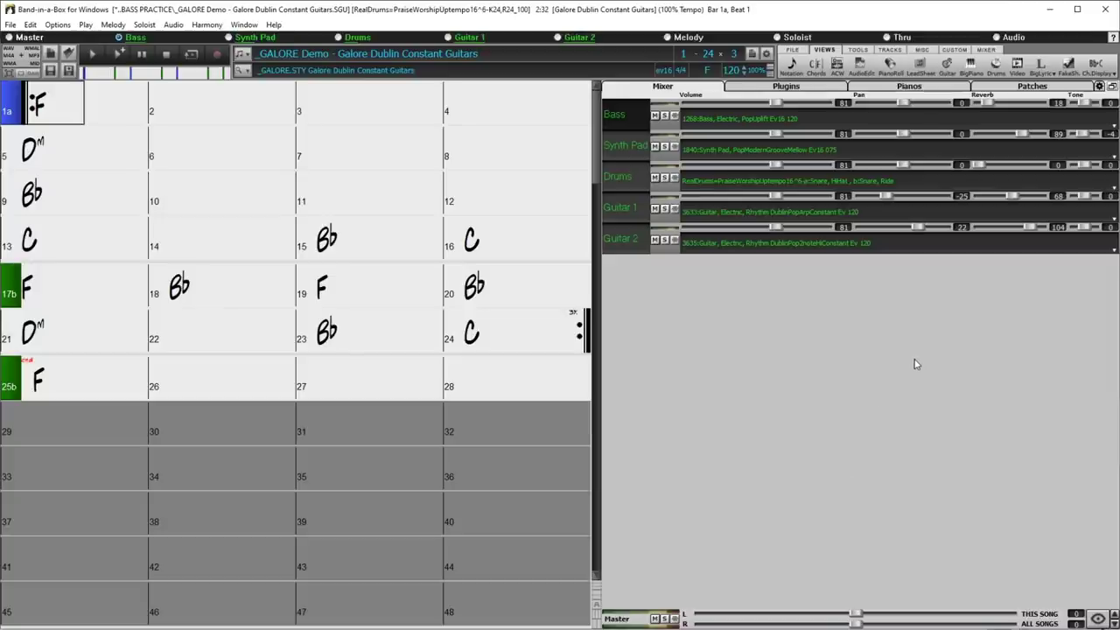
Open the Guitar and Notation windows for the Bass track, and regenerate and play the Galore Dublin Constant Guitars song
left_click(952, 67)
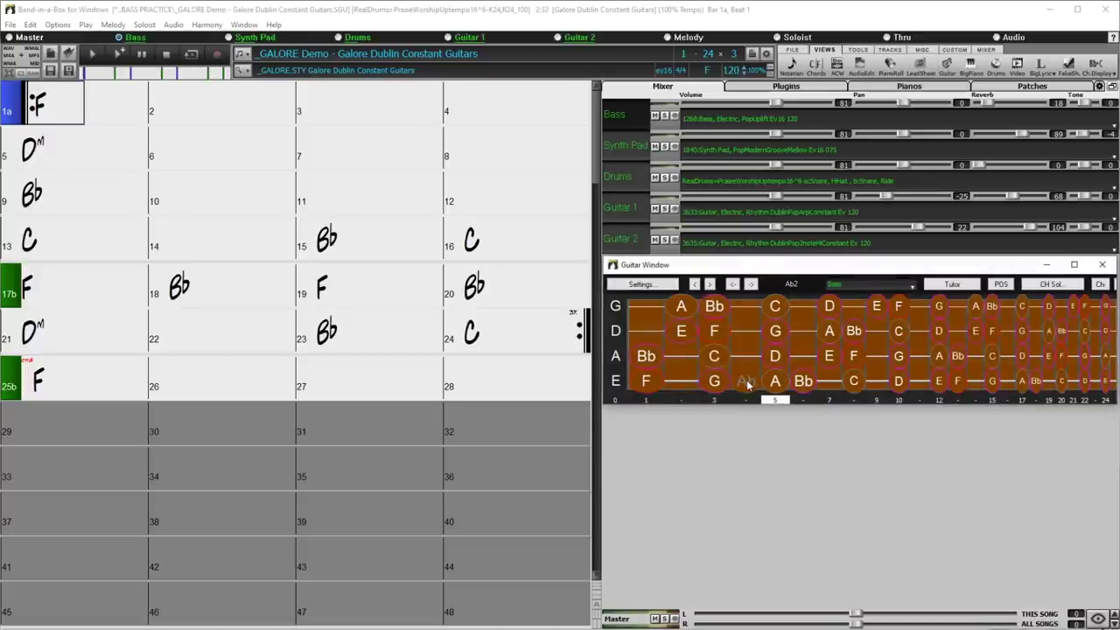
key("ctrl+w")
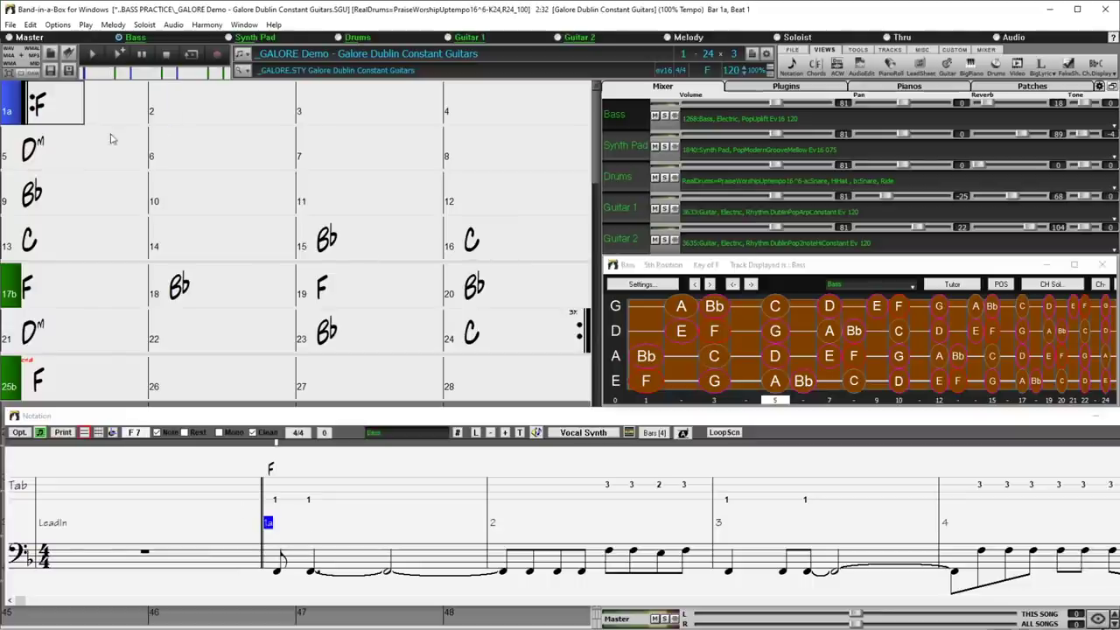
left_click(119, 55)
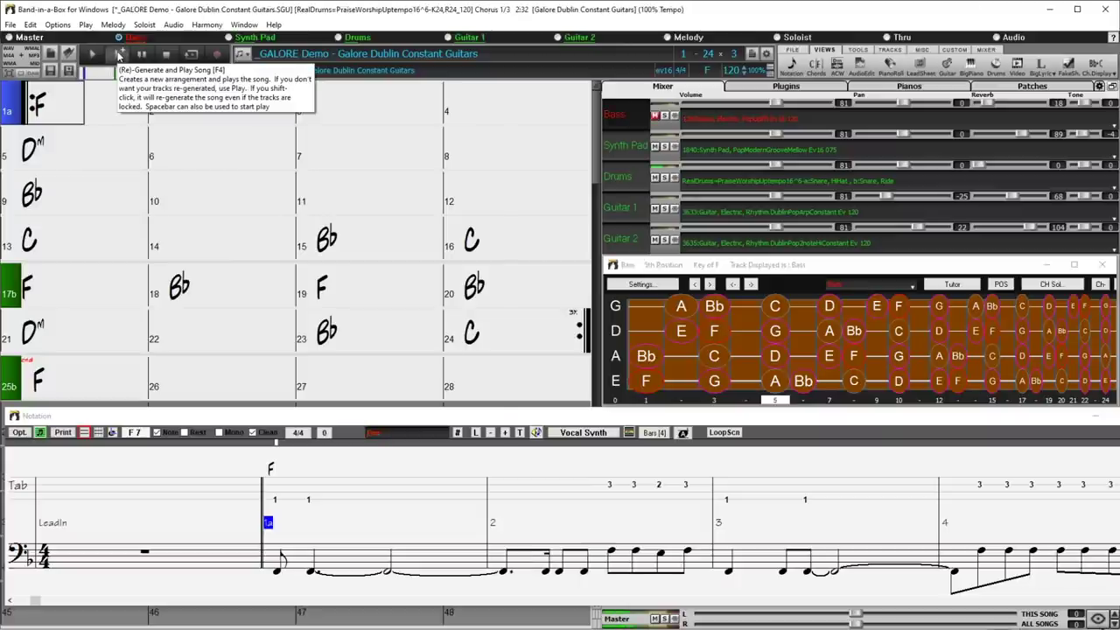
left_click(119, 54)
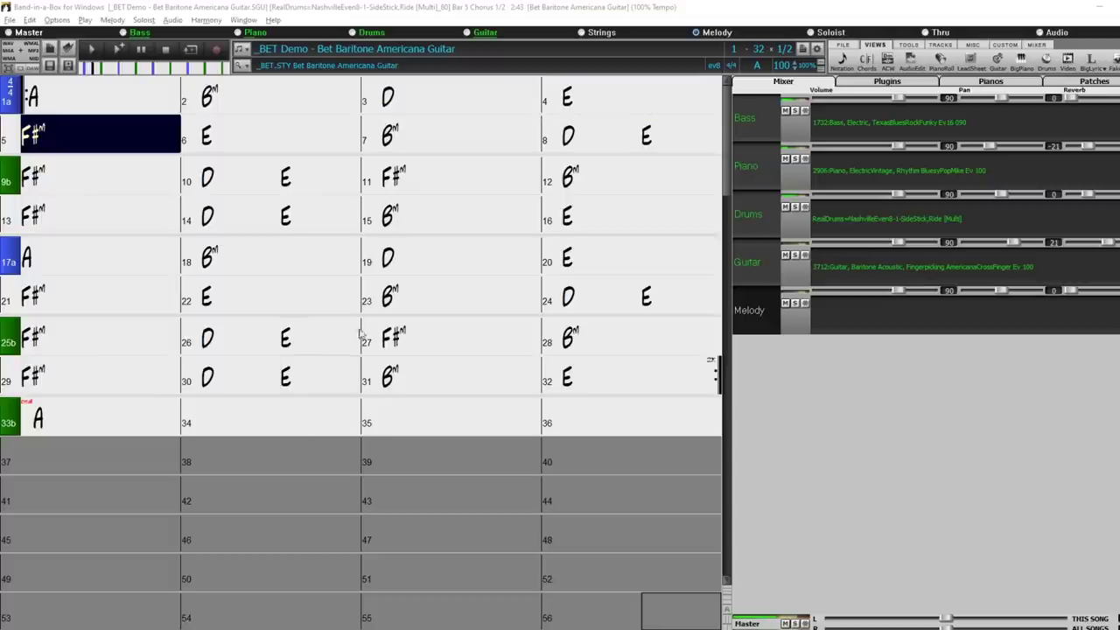
Open the chord sheet's Display Options to view the row, column and font settings, and close them without changes
right_click(419, 217)
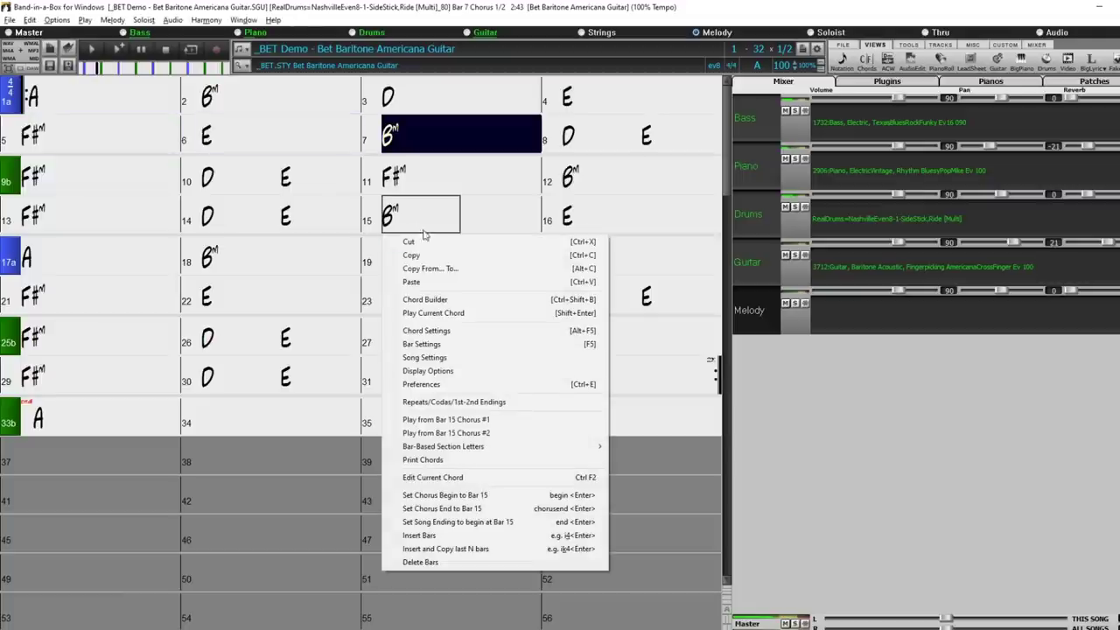
left_click(447, 372)
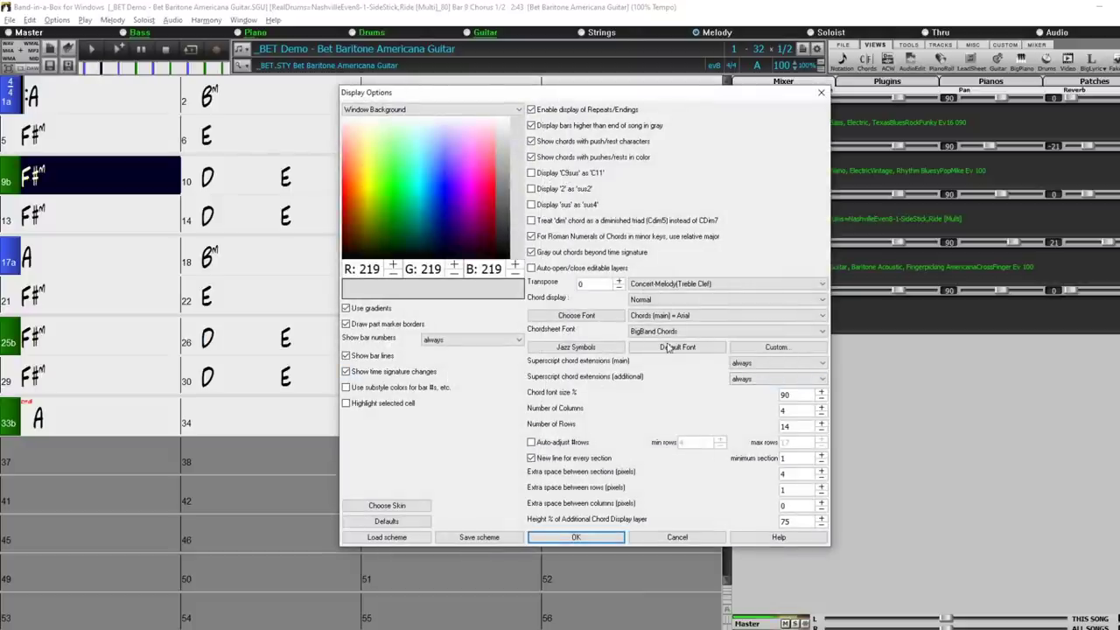
left_click(691, 537)
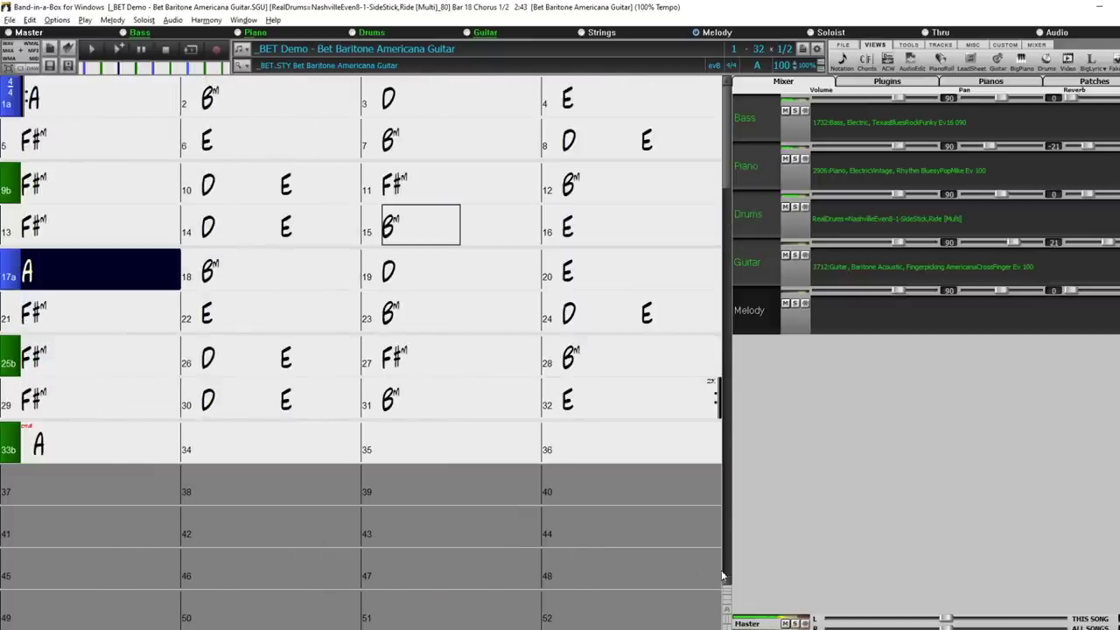
Adjust the Bet Baritone Americana Guitar chord sheet layout by adding more rows and increasing the columns to nine
left_click(727, 602)
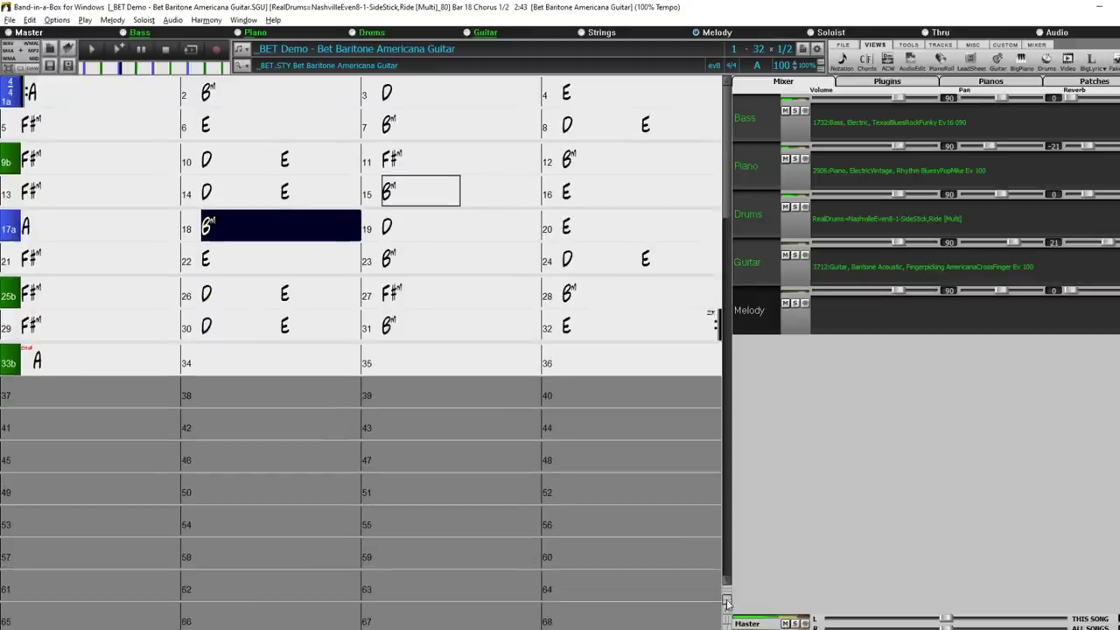
left_click(728, 604)
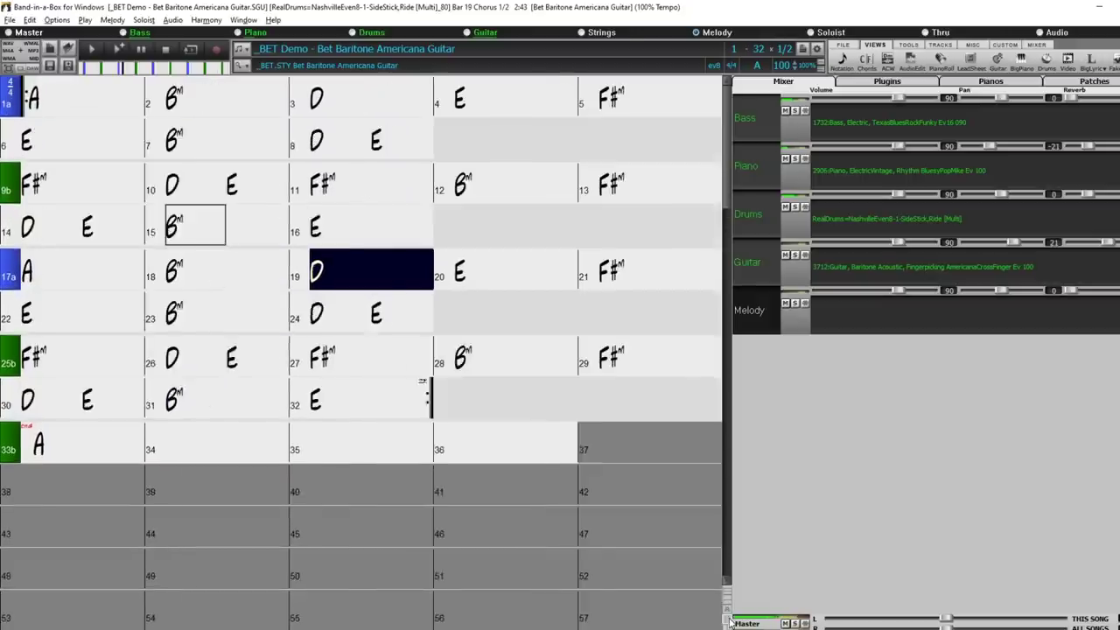
left_click(728, 620)
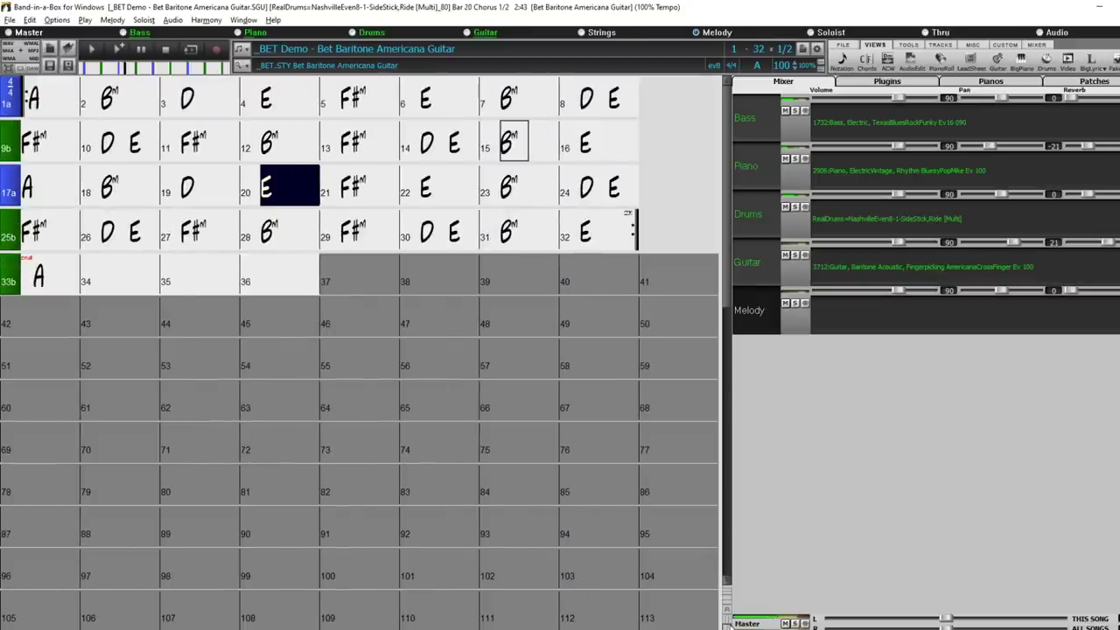
left_click(727, 624)
left_click(727, 624)
left_click(727, 623)
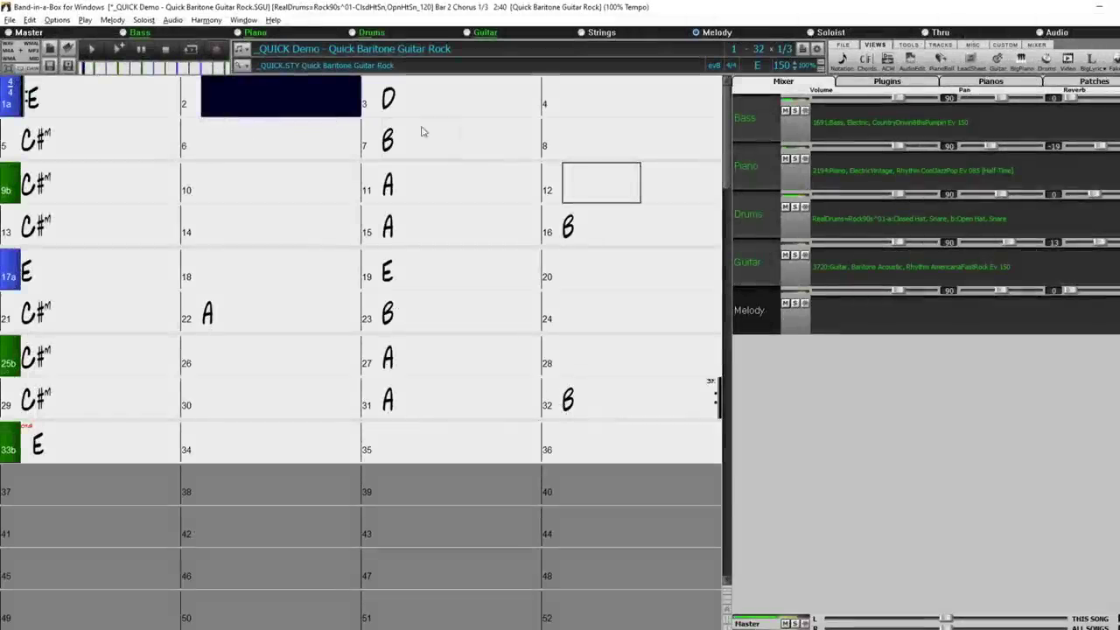
Change the number of columns in the Quick Baritone Guitar Rock chord sheet, trying eight bars per row
scroll(456, 147, "down", 4)
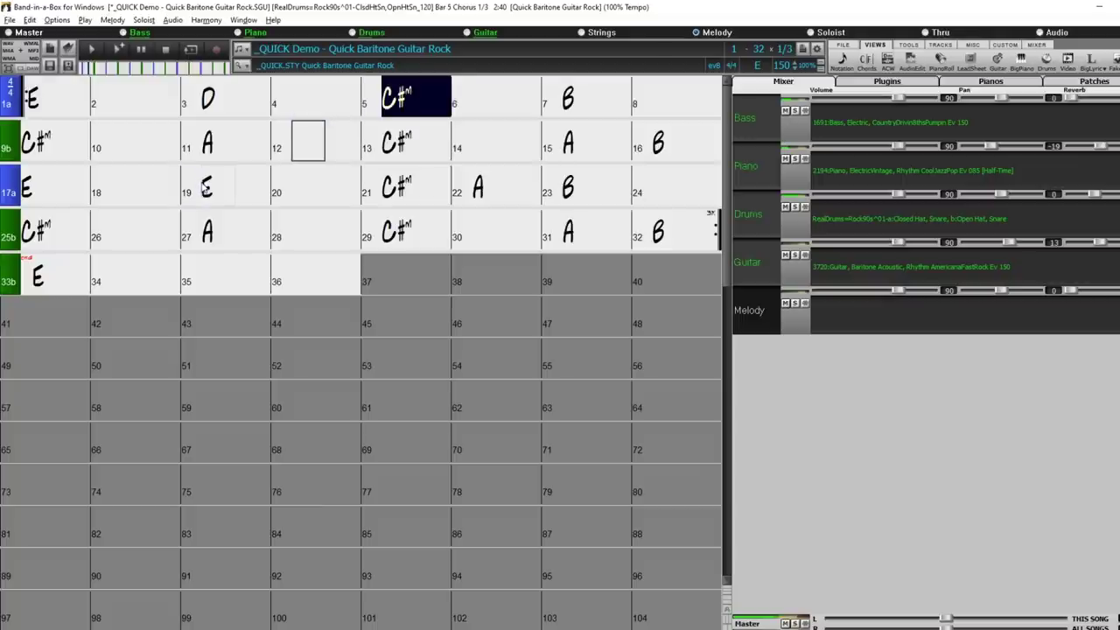
scroll(205, 189, "up", 3)
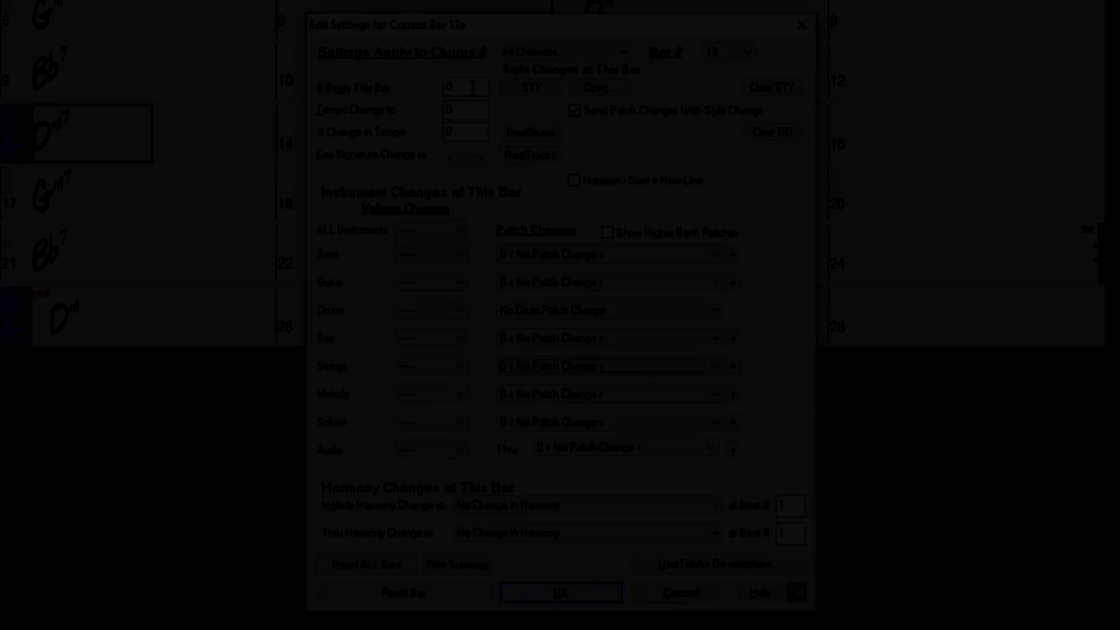
Set bar 13 to 3 beats for all choruses in the bar settings, and open the chord sheet's Display Options
type("3")
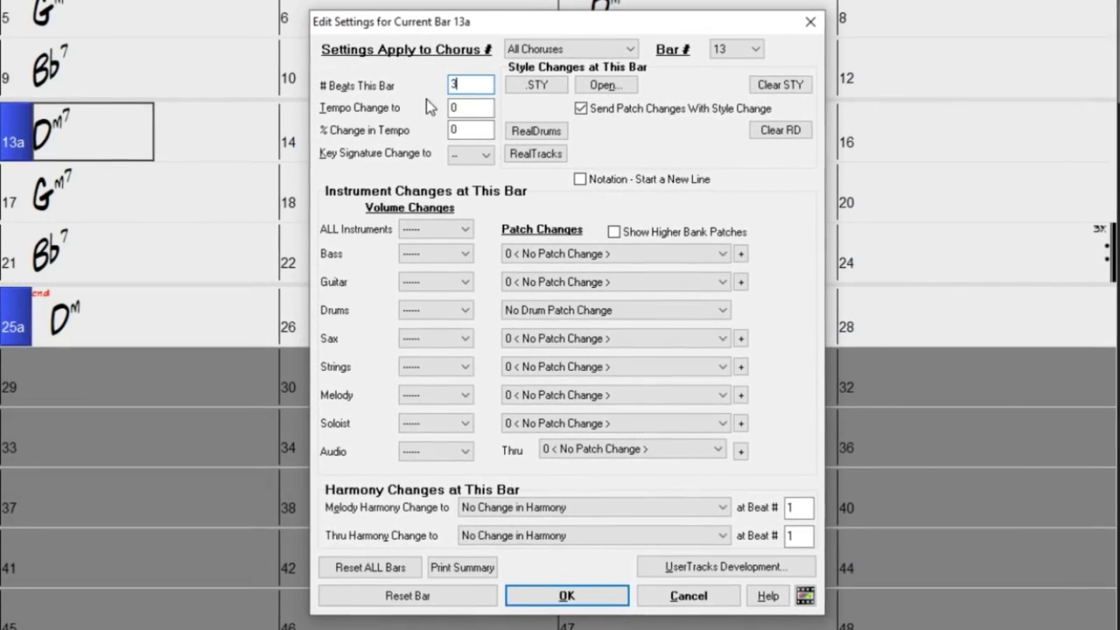
left_click(570, 599)
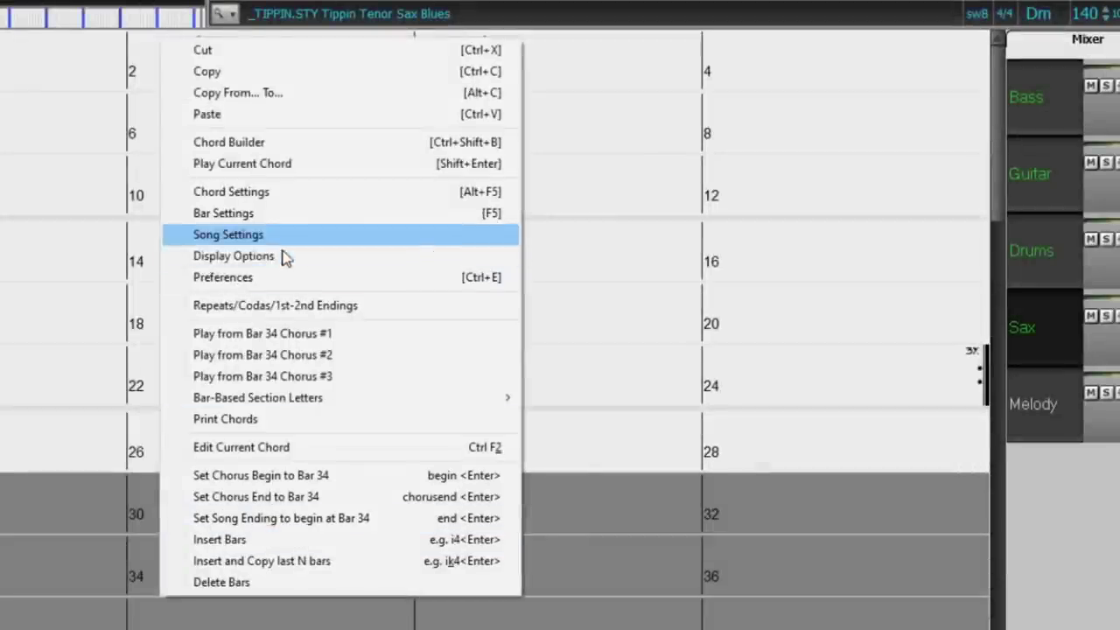
left_click(280, 259)
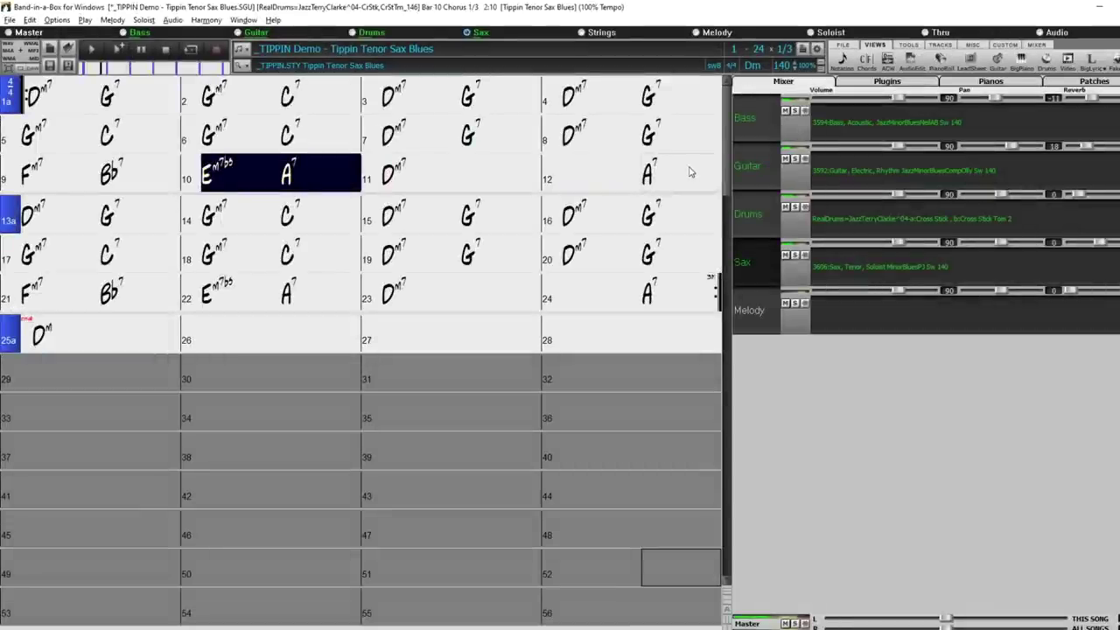
Visually transpose the Tippin Tenor Sax Blues song for Tenor Sax +14
key("Right")
key("Right")
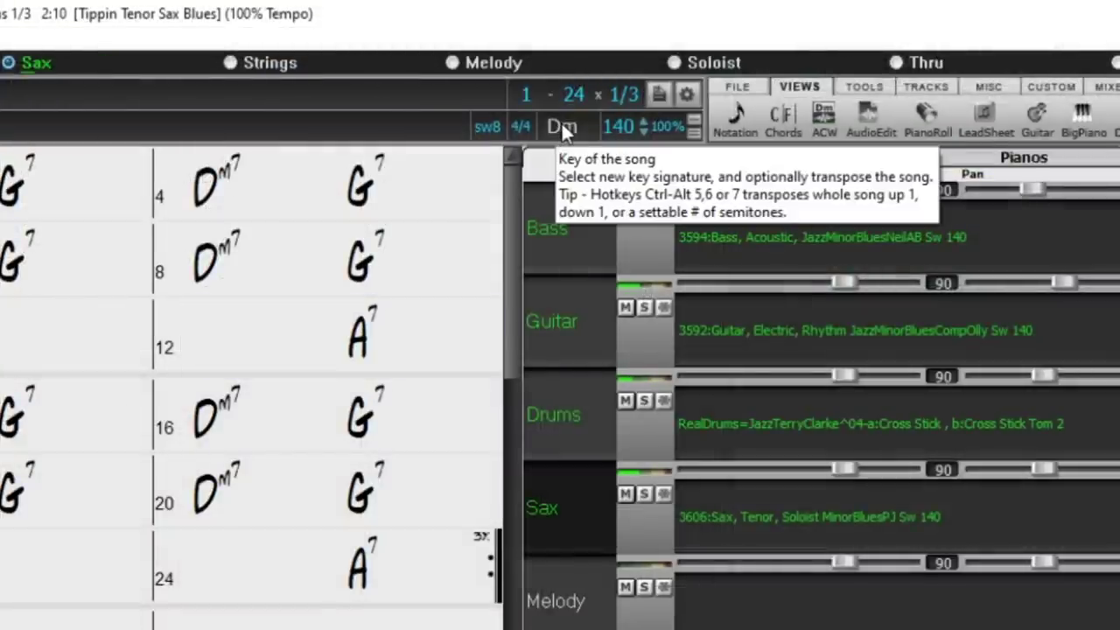
key("Right")
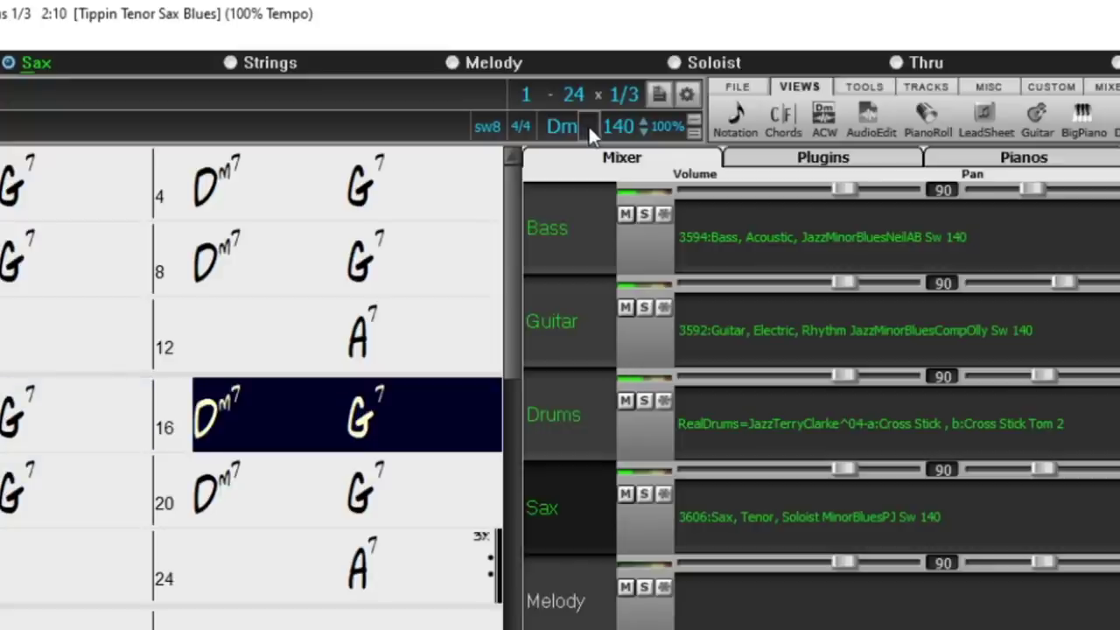
left_click(588, 125)
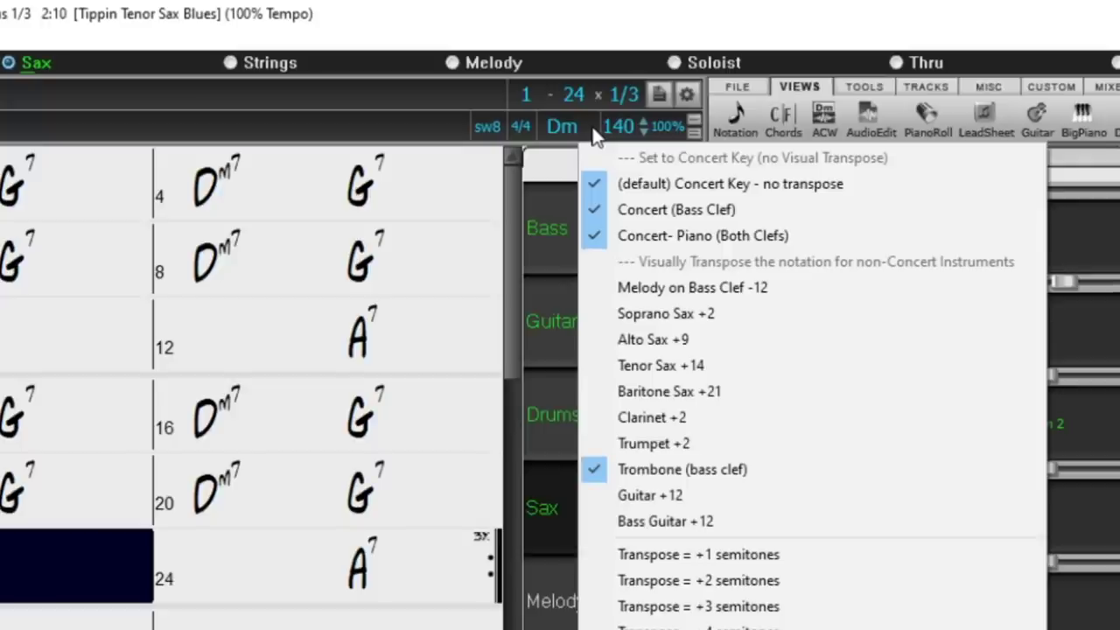
left_click(661, 367)
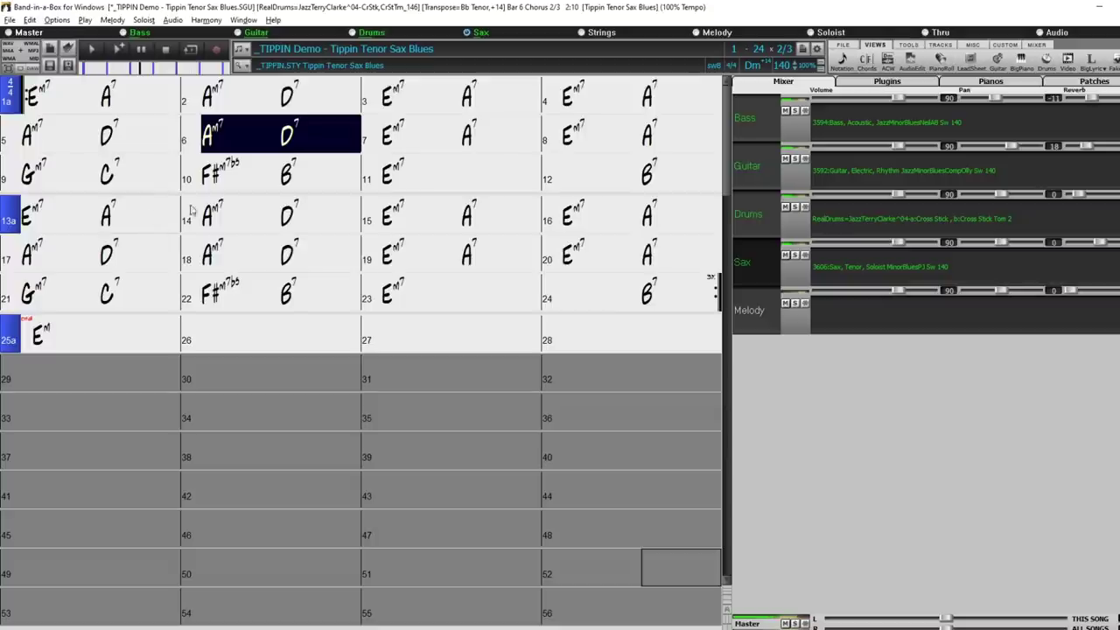
Open the sax track's notation and check the Visual Notation transpose value, leaving it unchanged
left_click(844, 59)
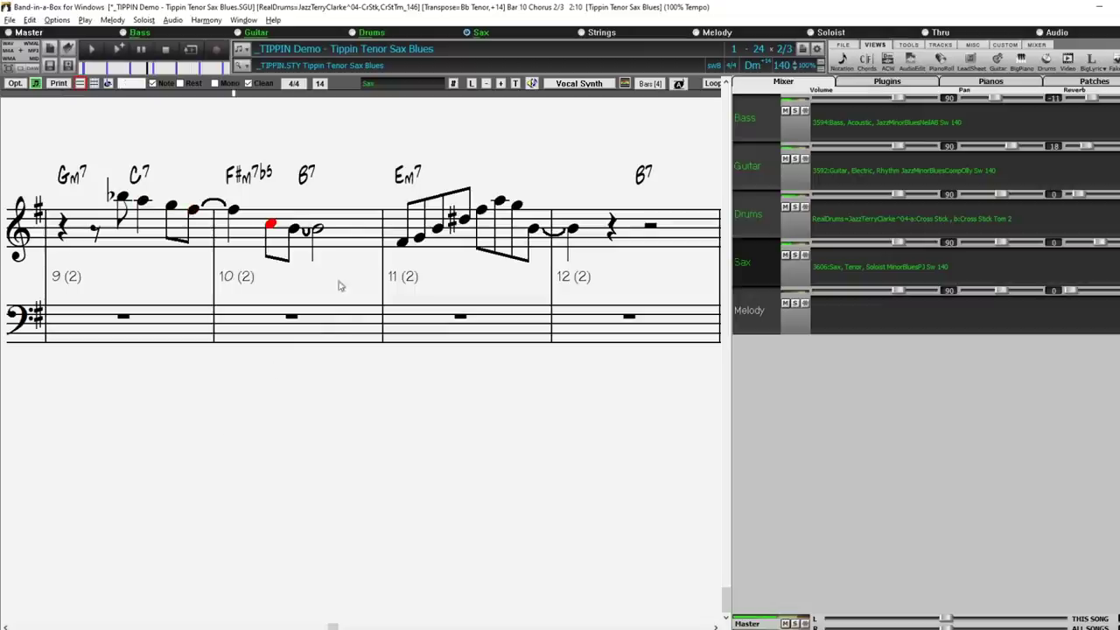
left_click(320, 85)
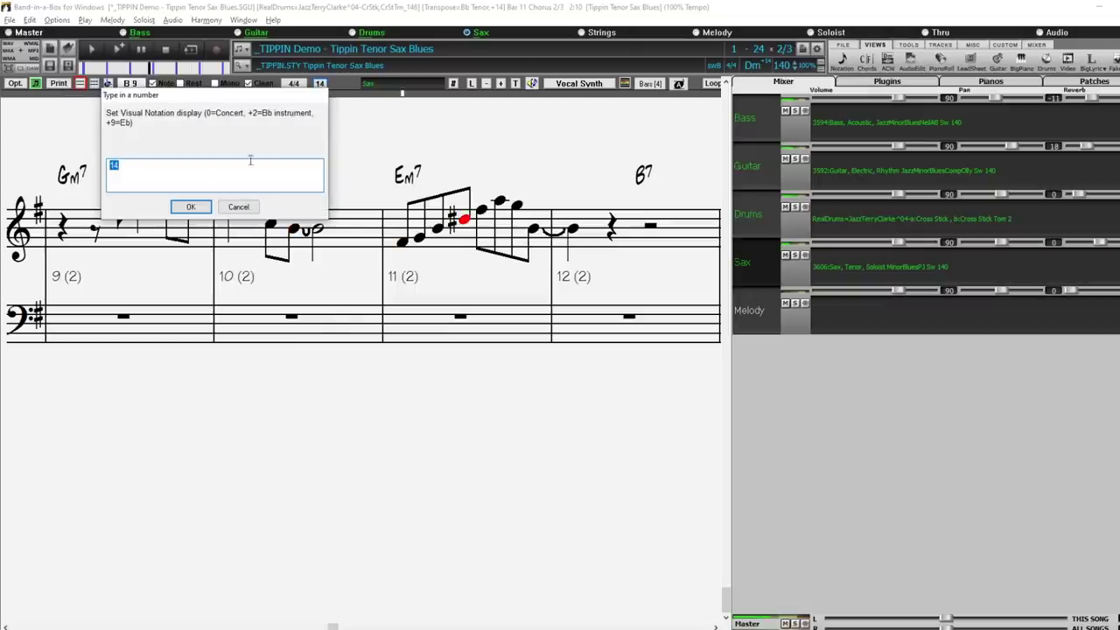
left_click(237, 206)
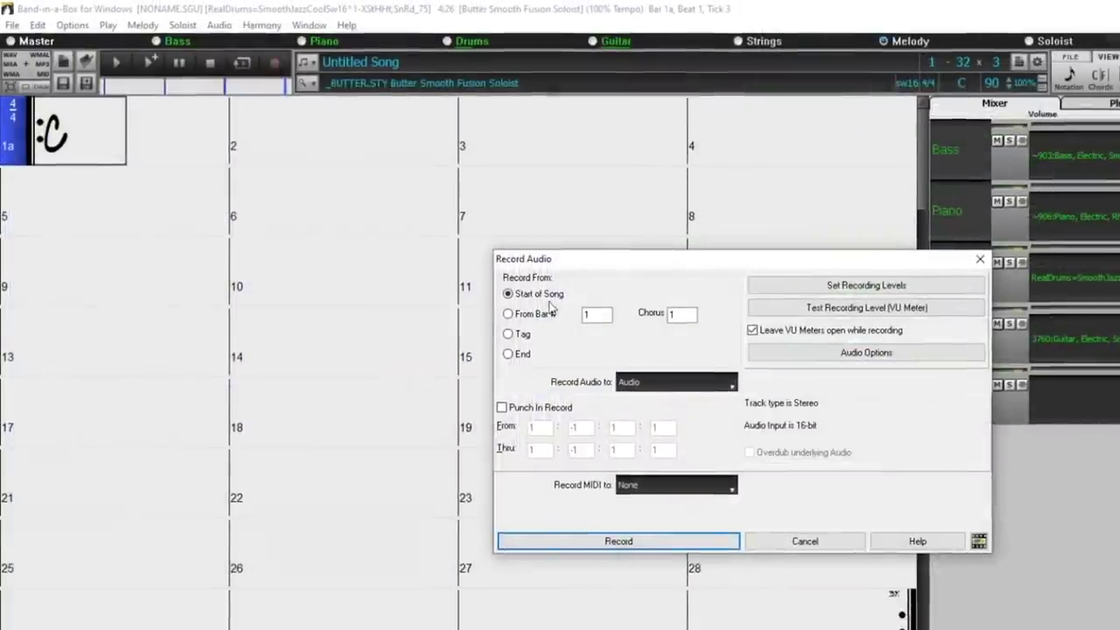
In the Record Audio dialog, set the audio destination to Utility#4 and the MIDI destination to Utility#10
left_click(677, 383)
left_click(666, 506)
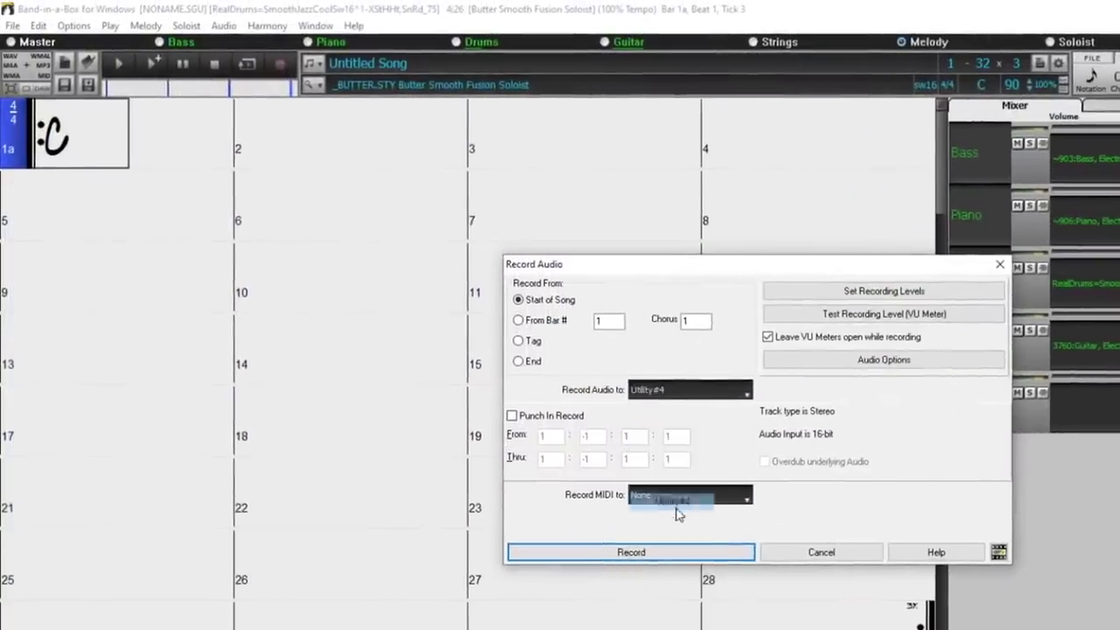
left_click(683, 501)
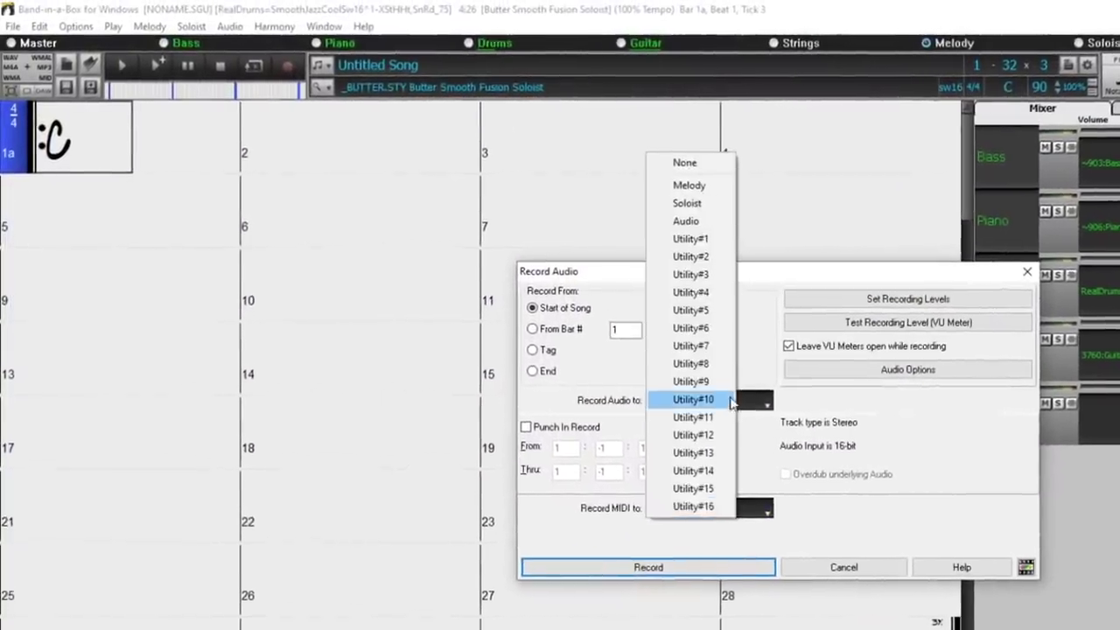
left_click(716, 395)
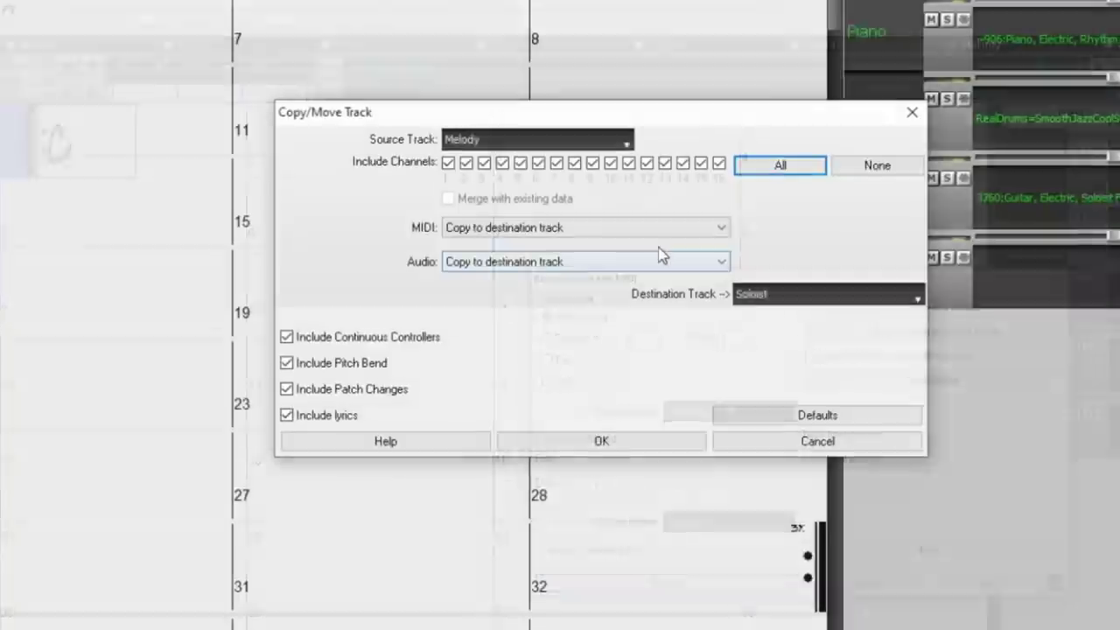
In Copy/Move Track, keep MIDI set to Copy to destination track and choose a Utility track as destination for the Melody
left_click(658, 234)
left_click(674, 221)
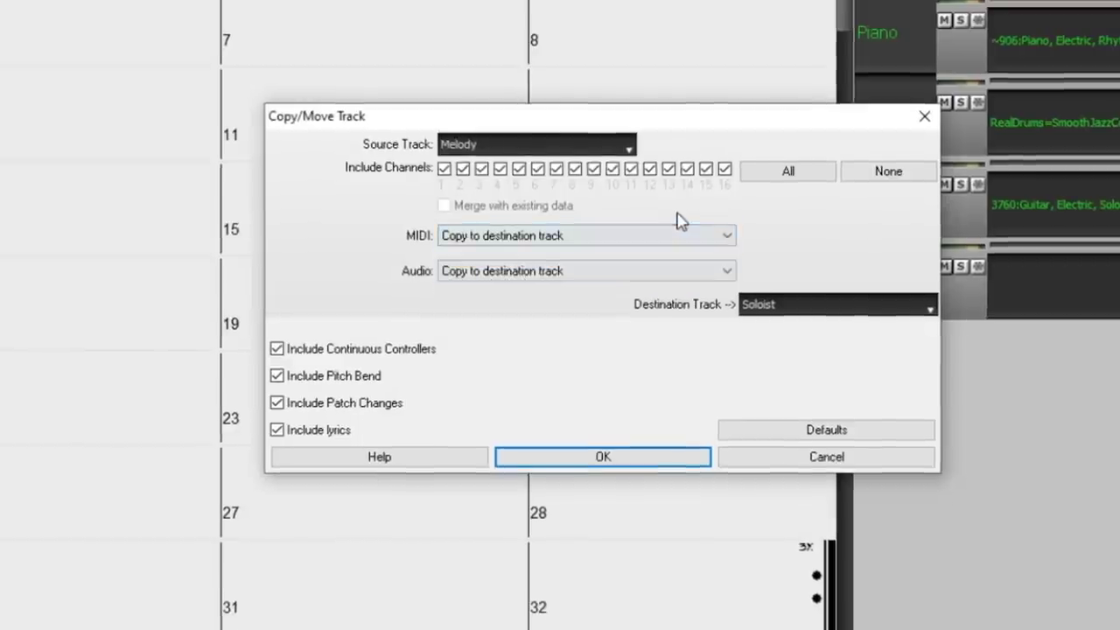
left_click_drag(437, 124, 402, 93)
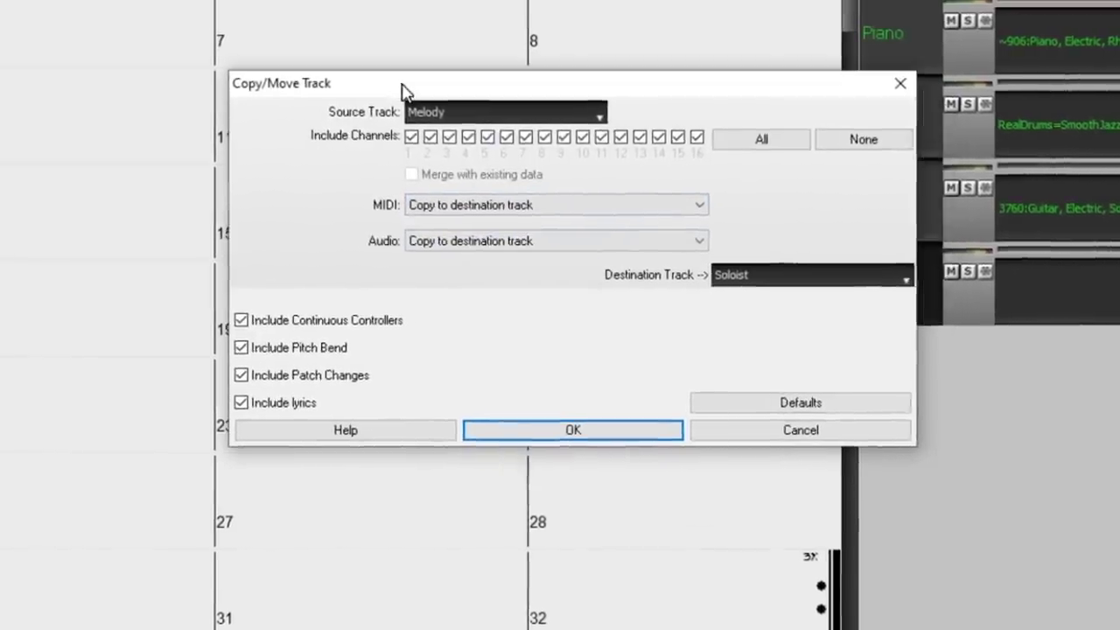
left_click(816, 278)
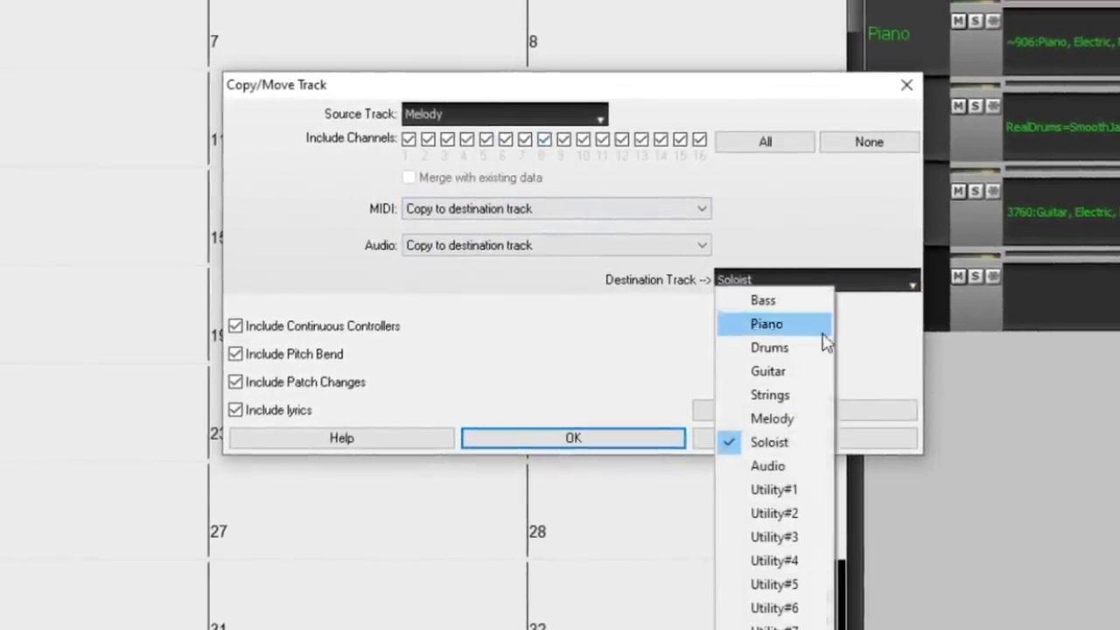
left_click(776, 629)
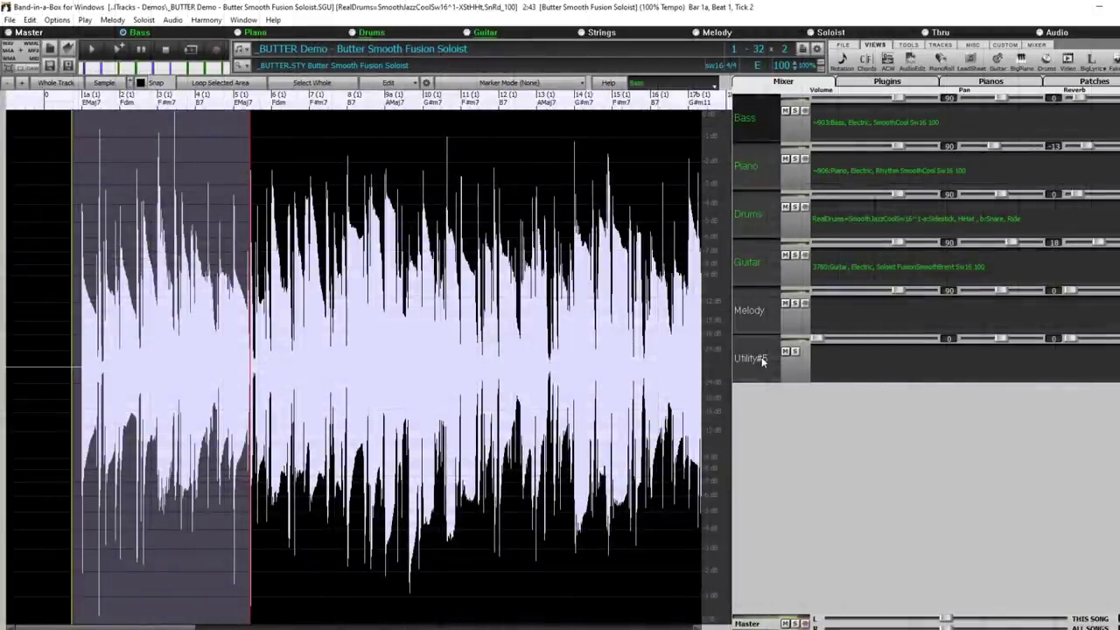
Select the Utility#5 track in the mixer of the Butter Smooth Fusion Soloist song
left_click(761, 360)
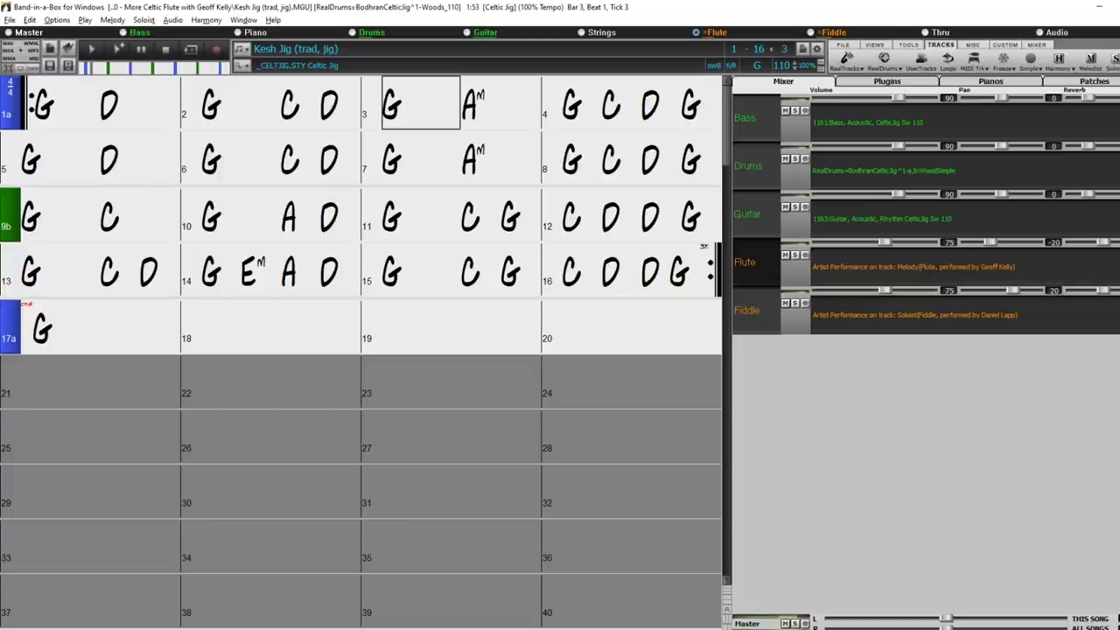
Open the Audio Options from the Record Audio dialog, view the WAS driver's Windows Audio Devices settings, and accept them
left_click(217, 50)
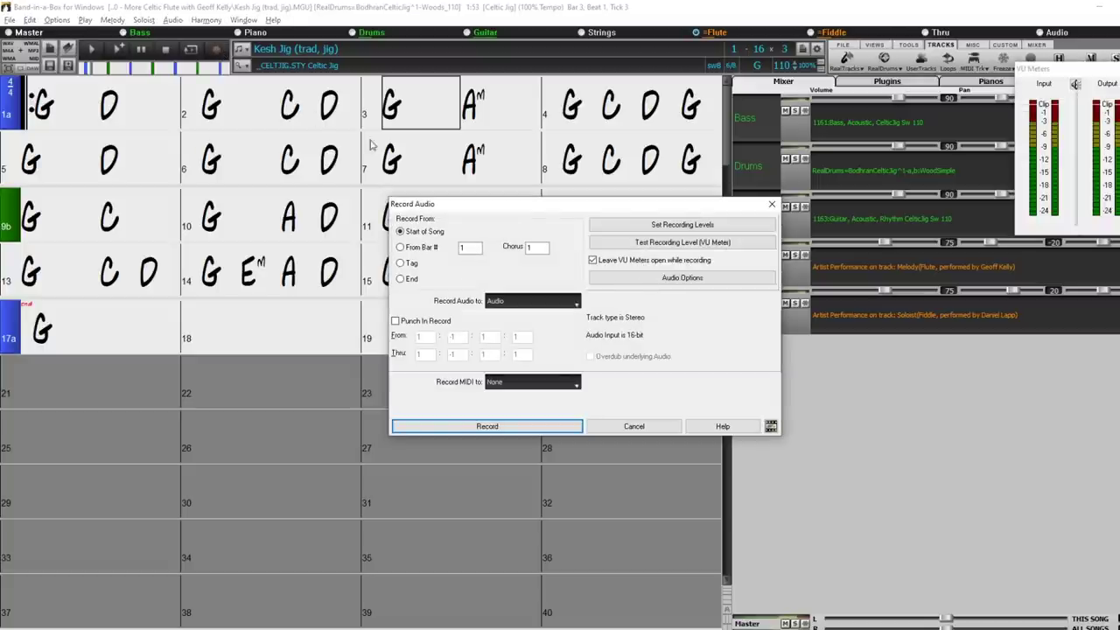
left_click(665, 278)
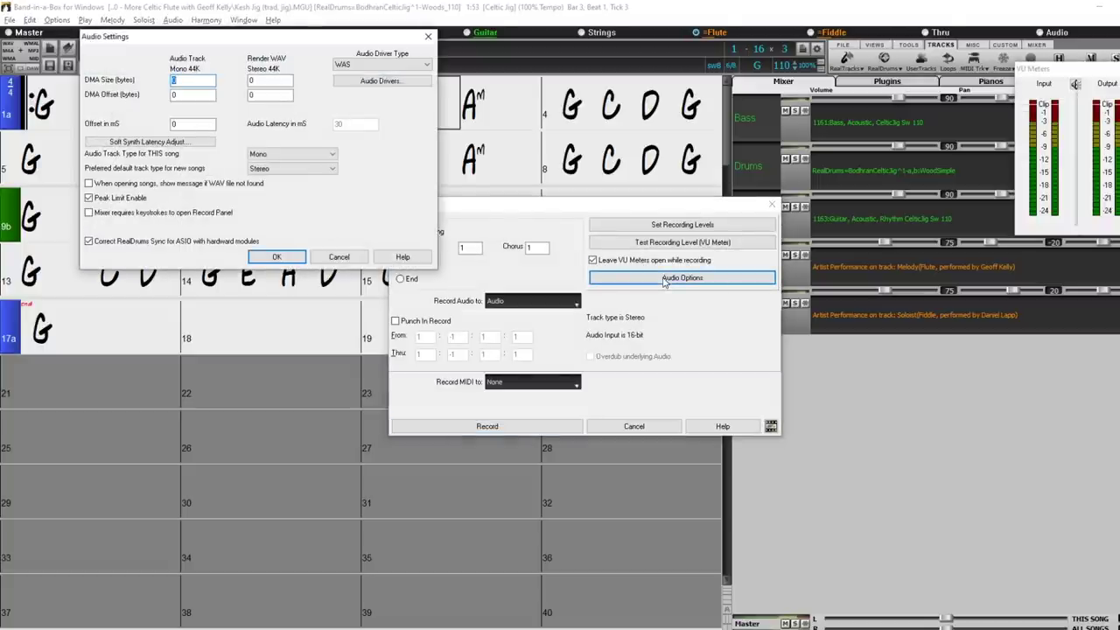
left_click(411, 84)
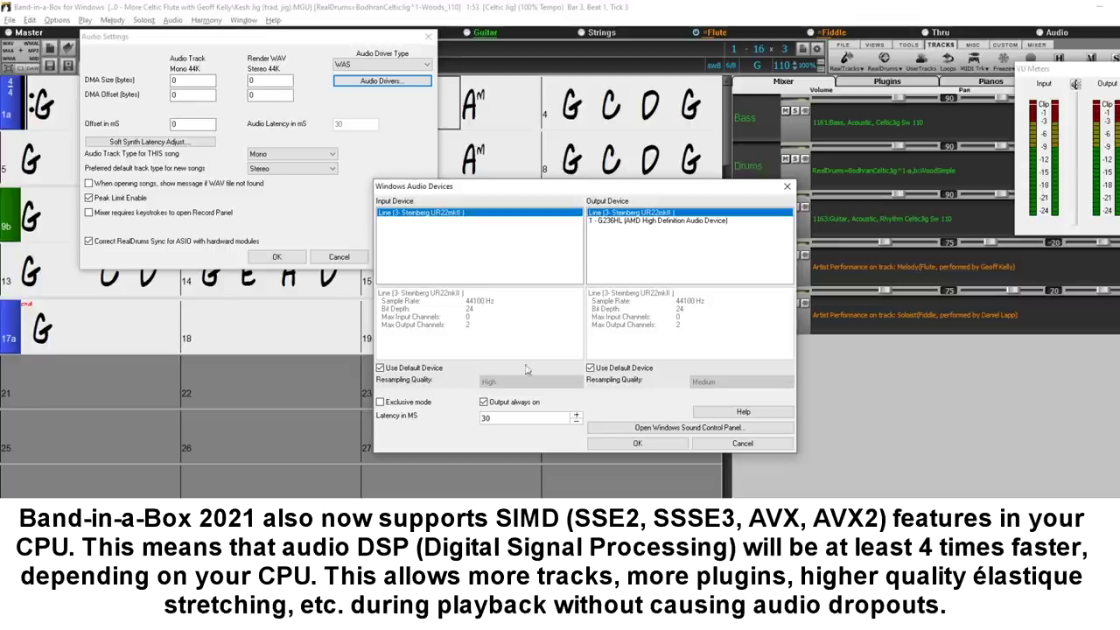
left_click(610, 446)
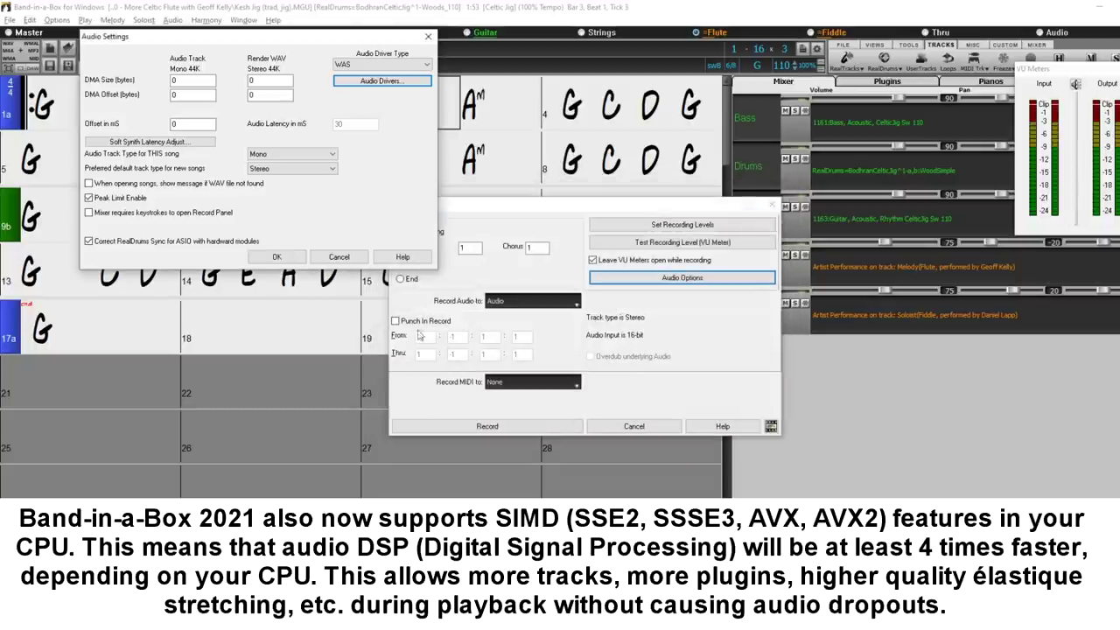
Accept the audio settings, set the audio recording destination to Utility#1, and check the recording devices used for recording levels
left_click(291, 261)
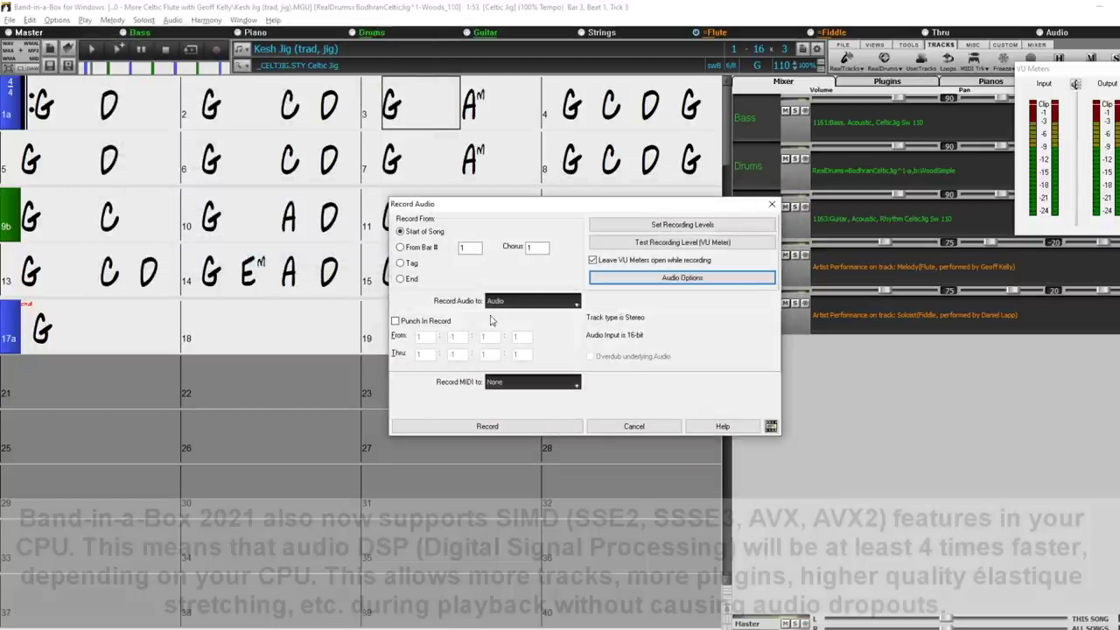
left_click(576, 305)
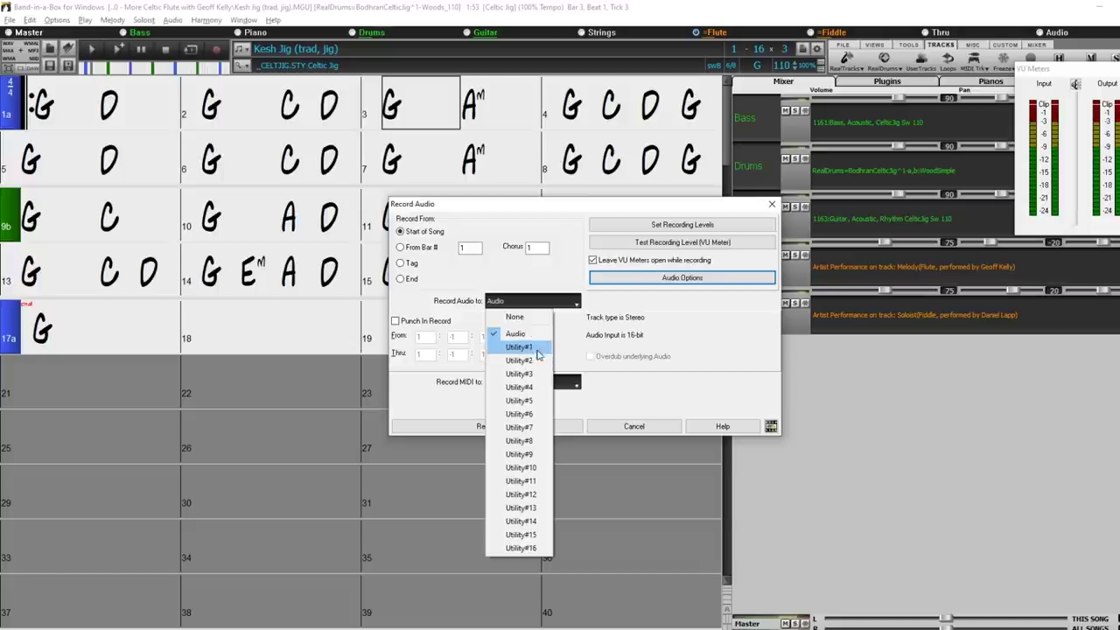
left_click(535, 350)
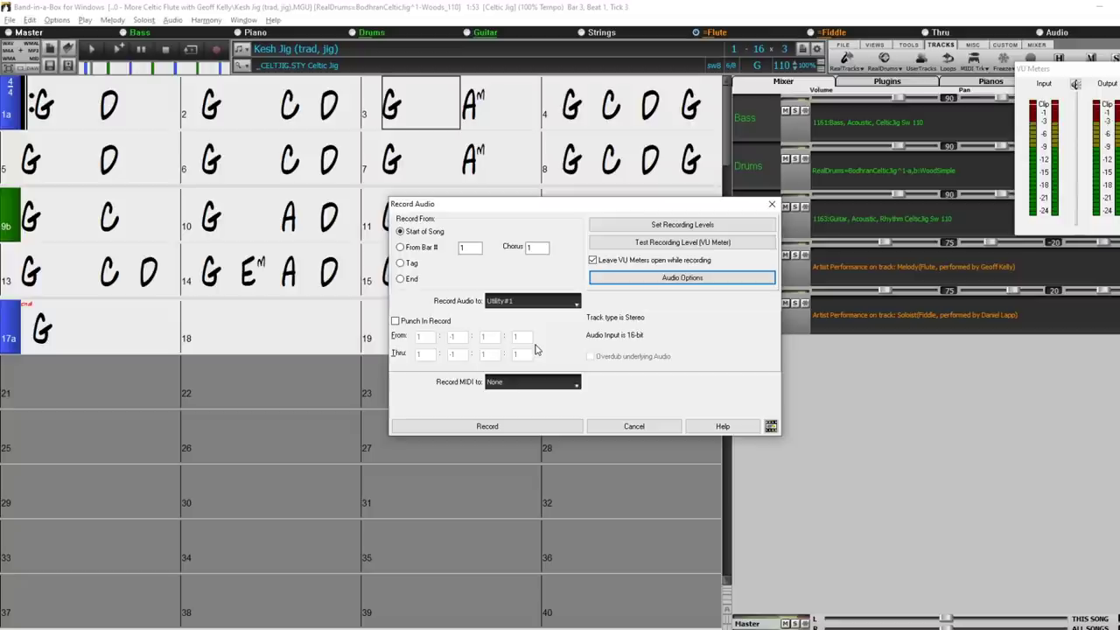
left_click(672, 227)
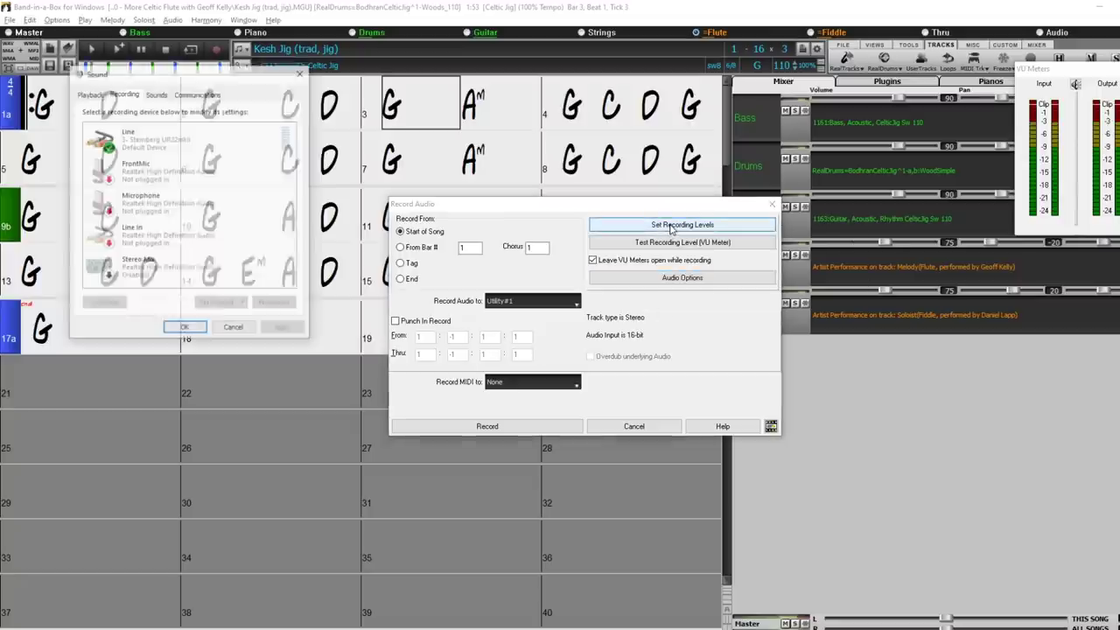
left_click(302, 73)
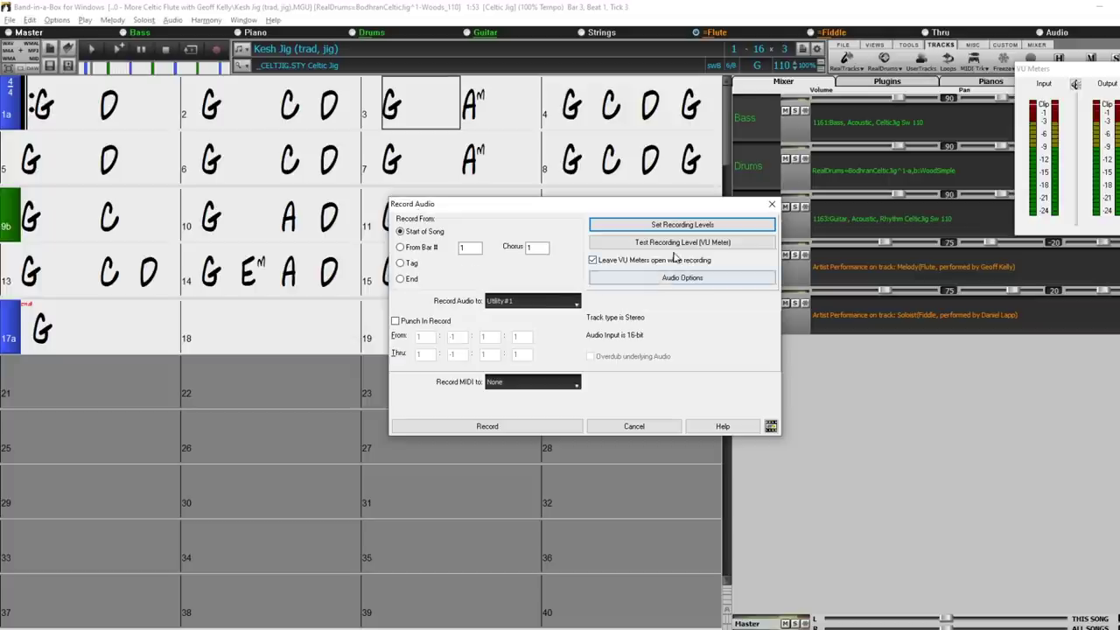
Record the audio from the start of the song, keep the take, and play the song from bar 1
left_click(492, 425)
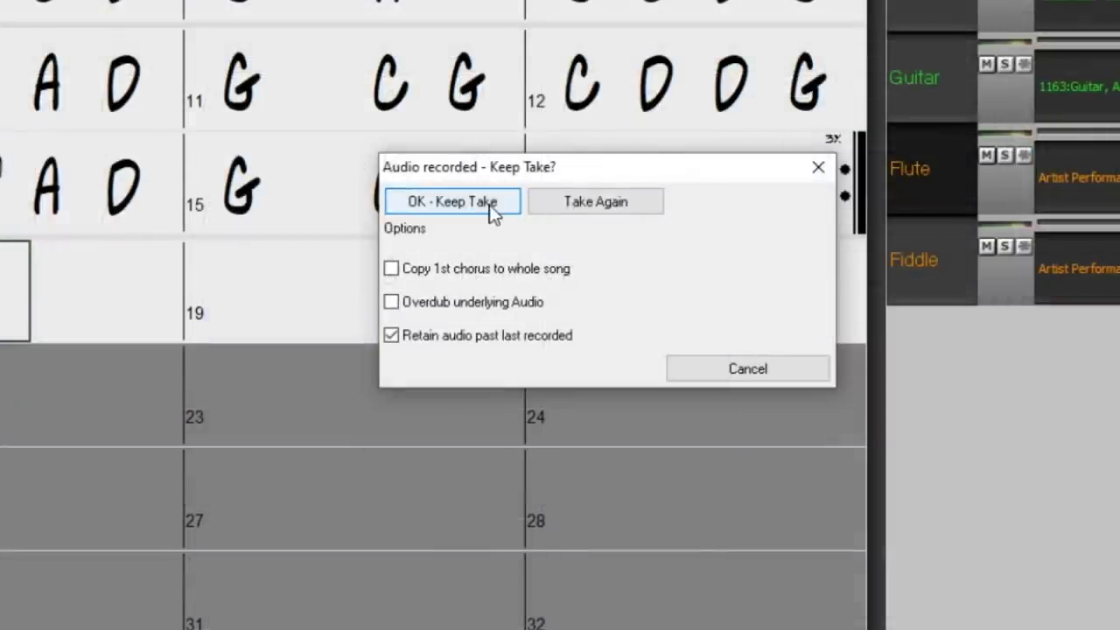
left_click(491, 211)
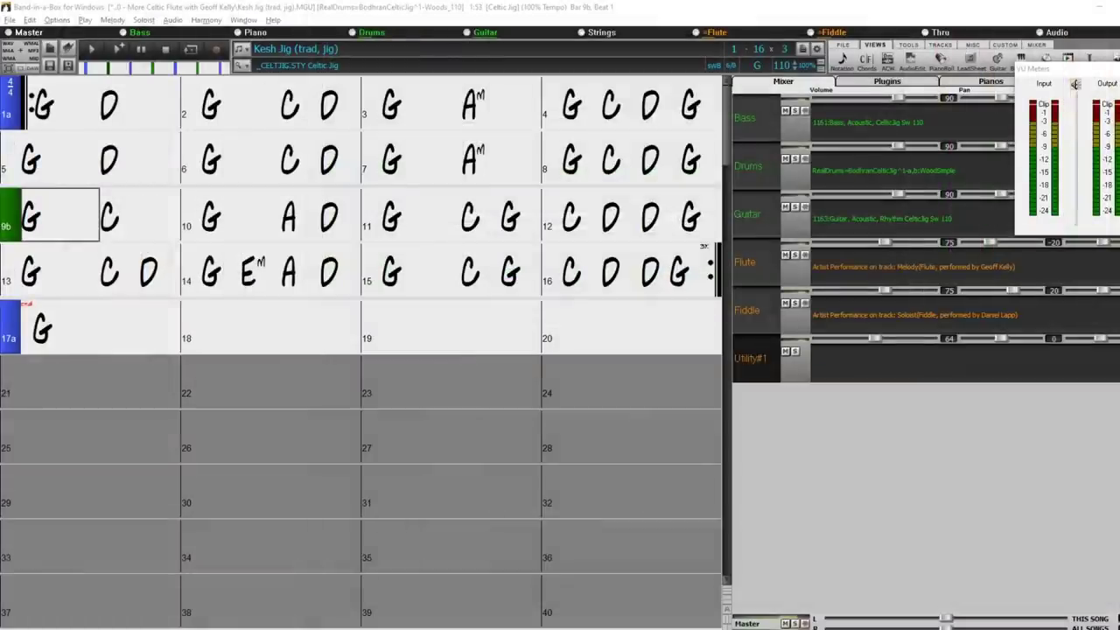
left_click(52, 101)
key("space")
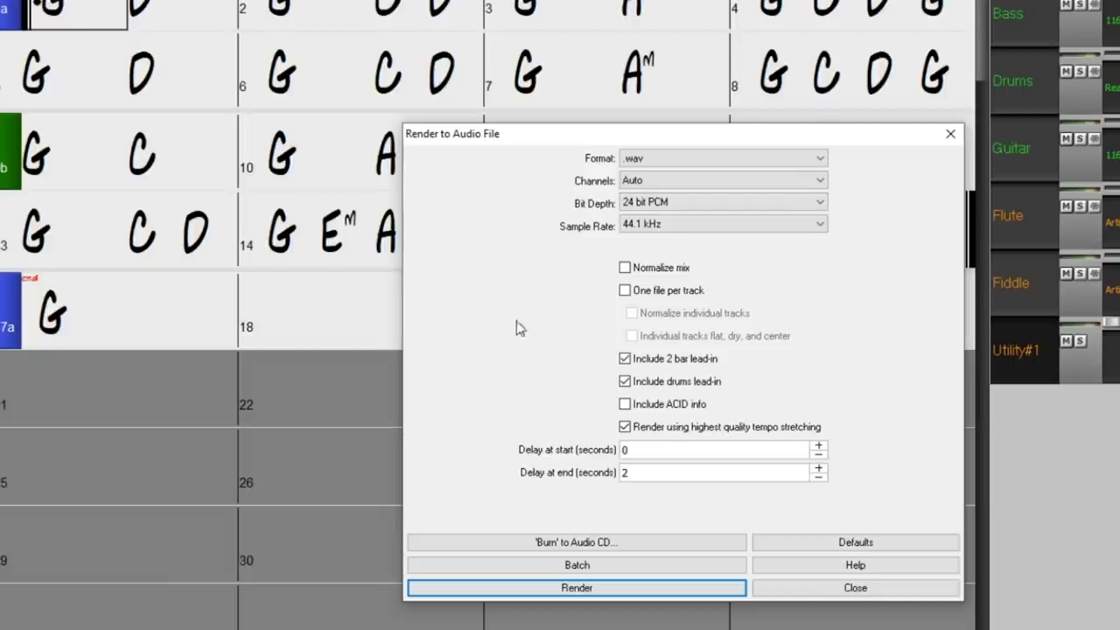
In the Render to Audio File dialog, enable One file per track with individual tracks flat, dry, and center
mouse_move(668, 433)
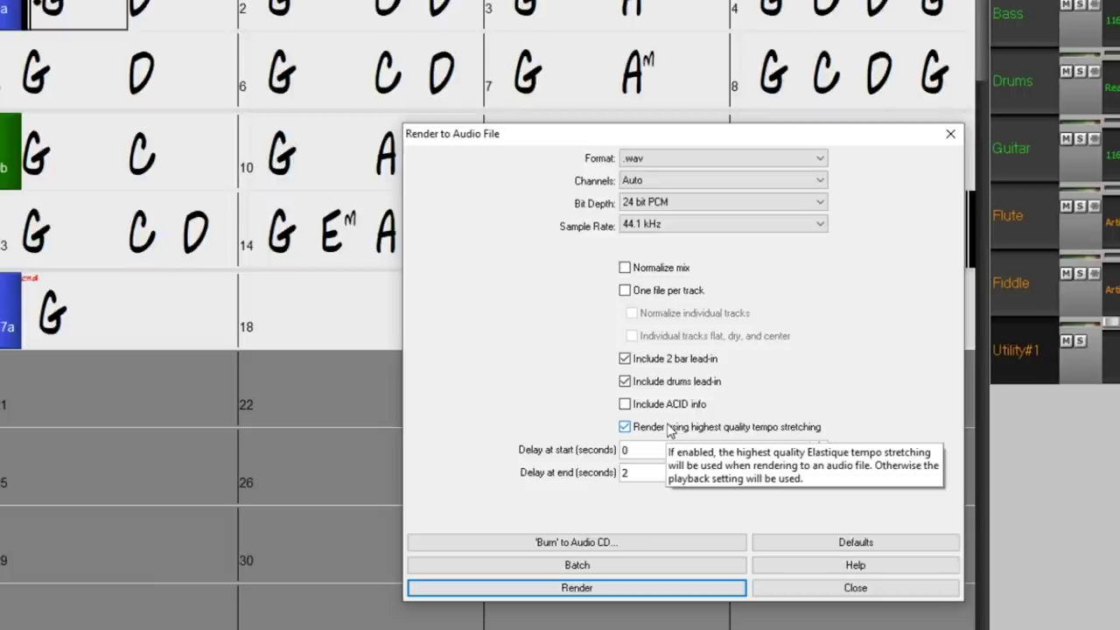
left_click(625, 290)
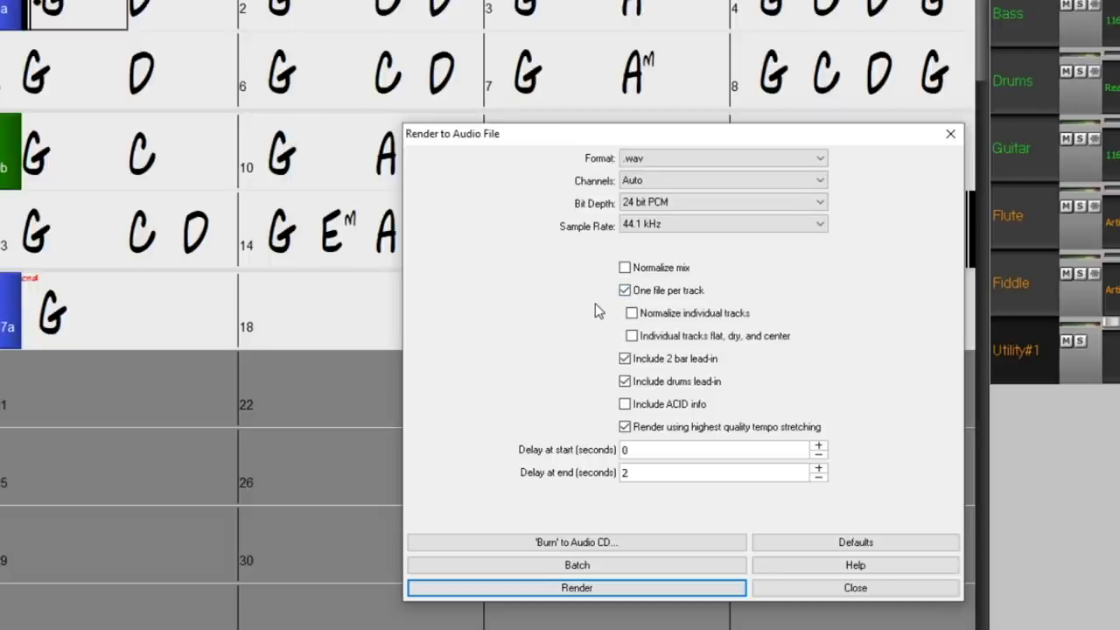
left_click(632, 337)
mouse_move(655, 344)
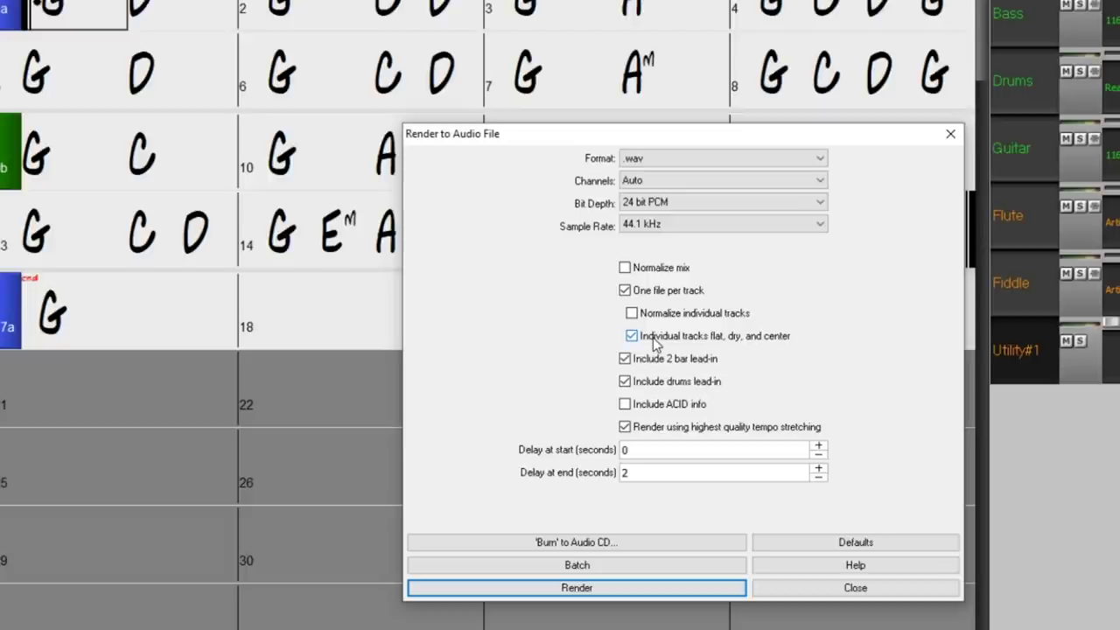
Disable One file per track and render the whole mix to Kesh Jig (trad, jig)_Render.wav
left_click(633, 292)
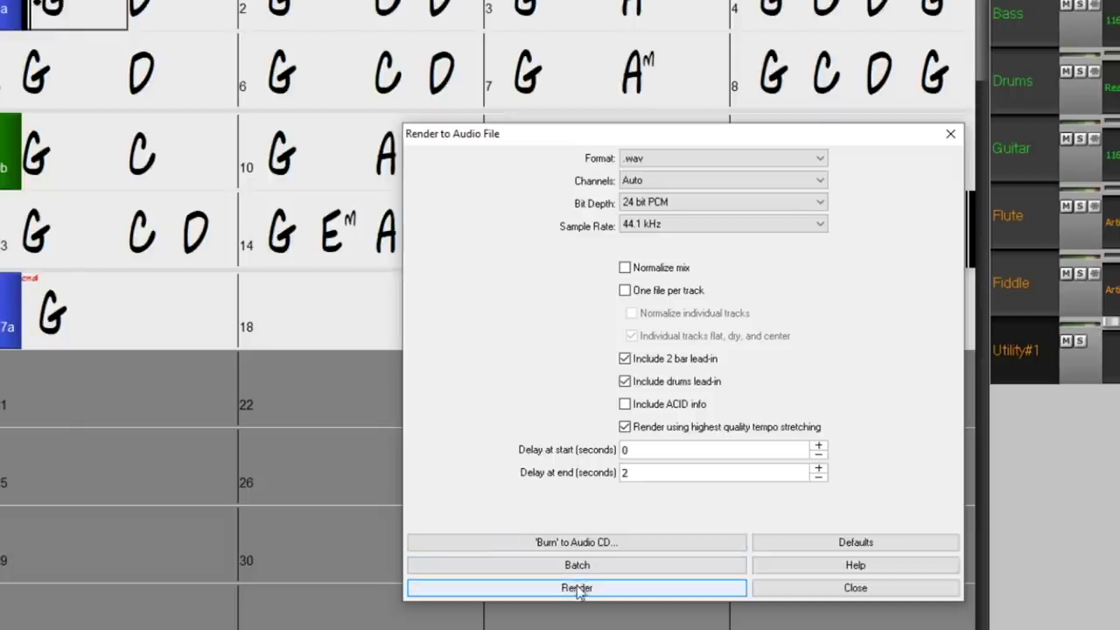
left_click(643, 586)
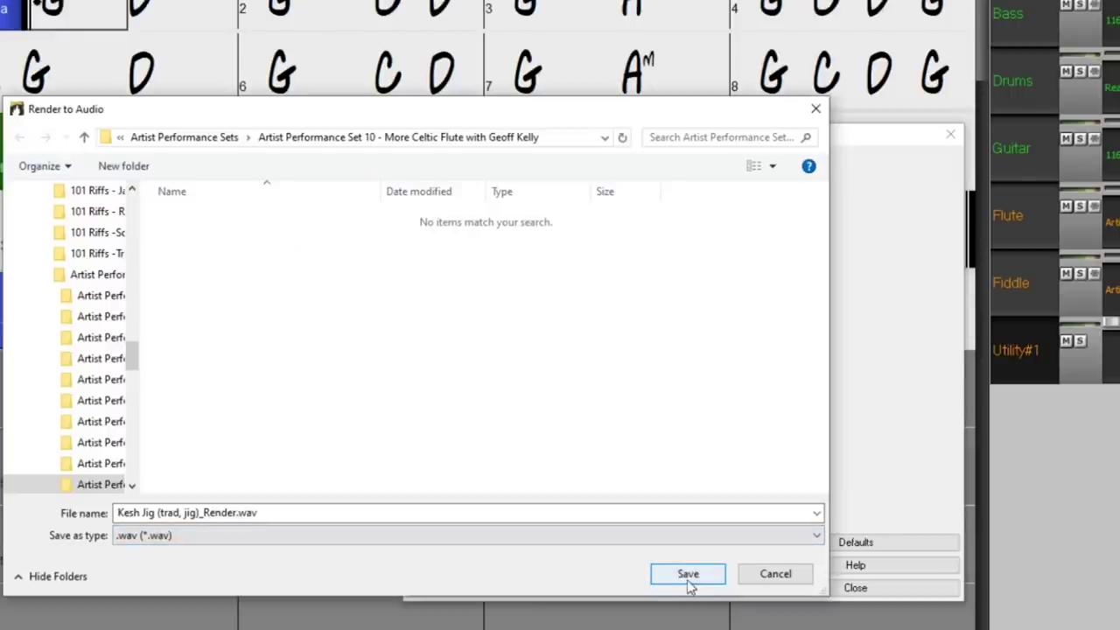
left_click(691, 577)
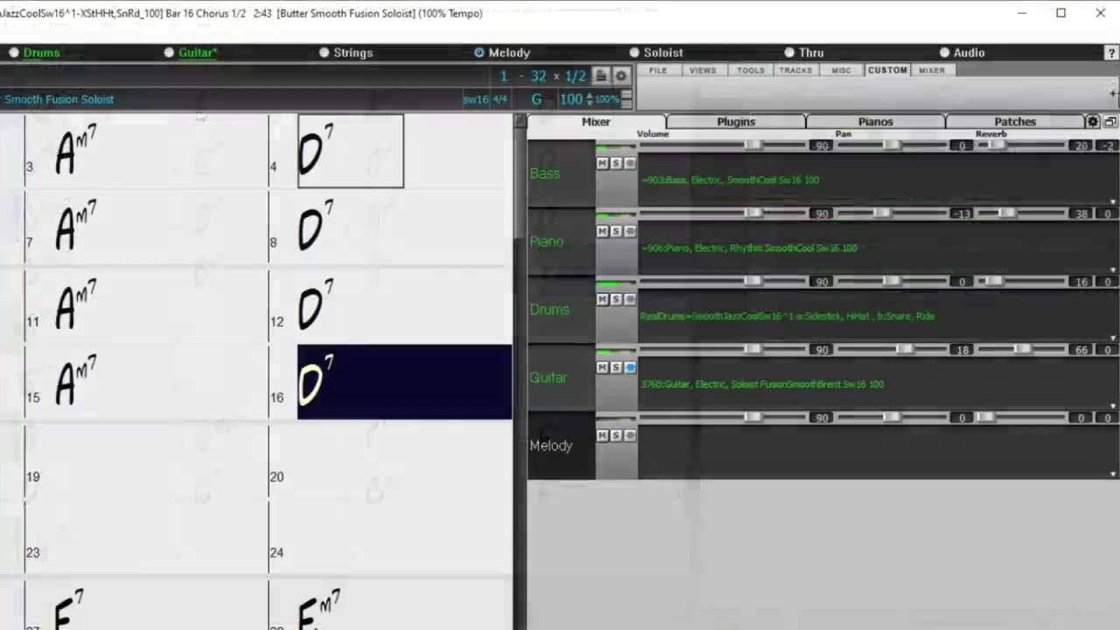
View the title generation options, give the untitled fusion song an auto-generated title, and stop its playback
left_click(887, 70)
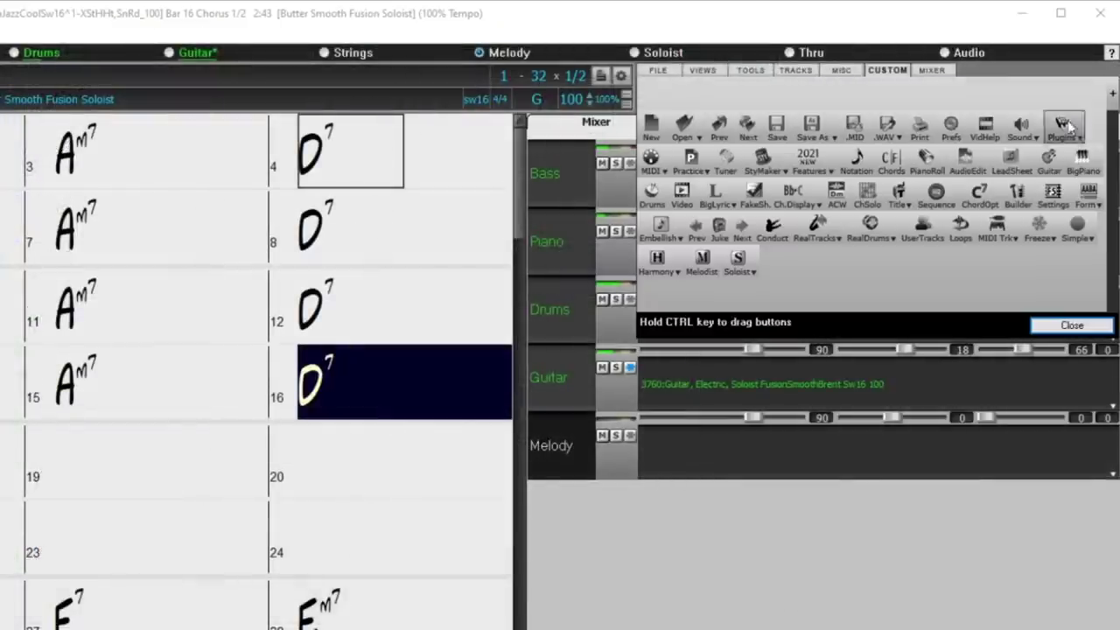
left_click(905, 206)
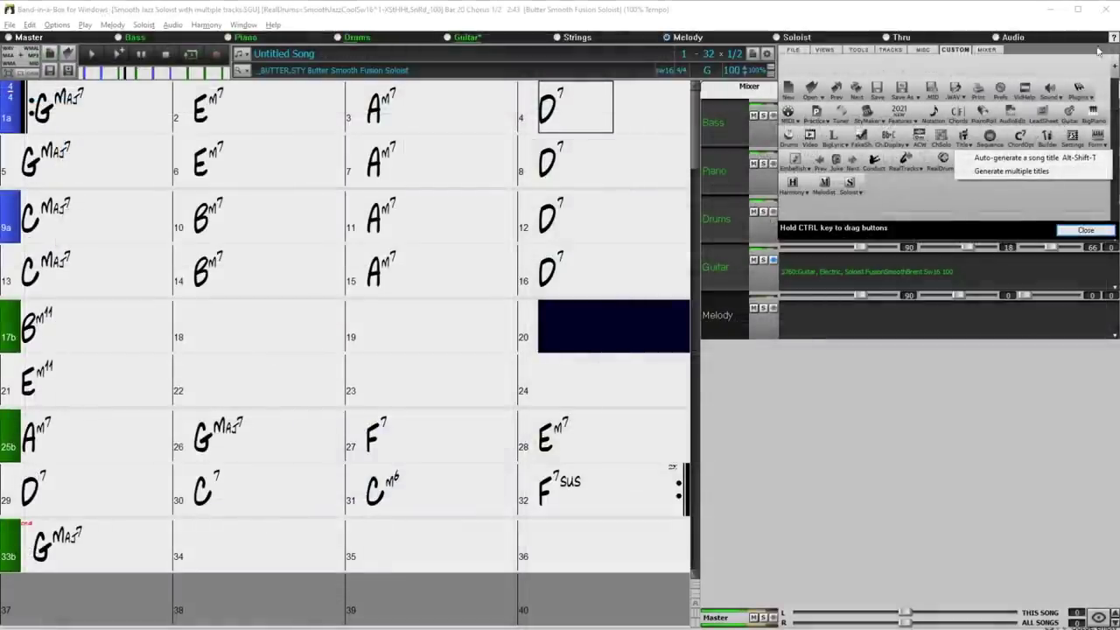
left_click(1087, 77)
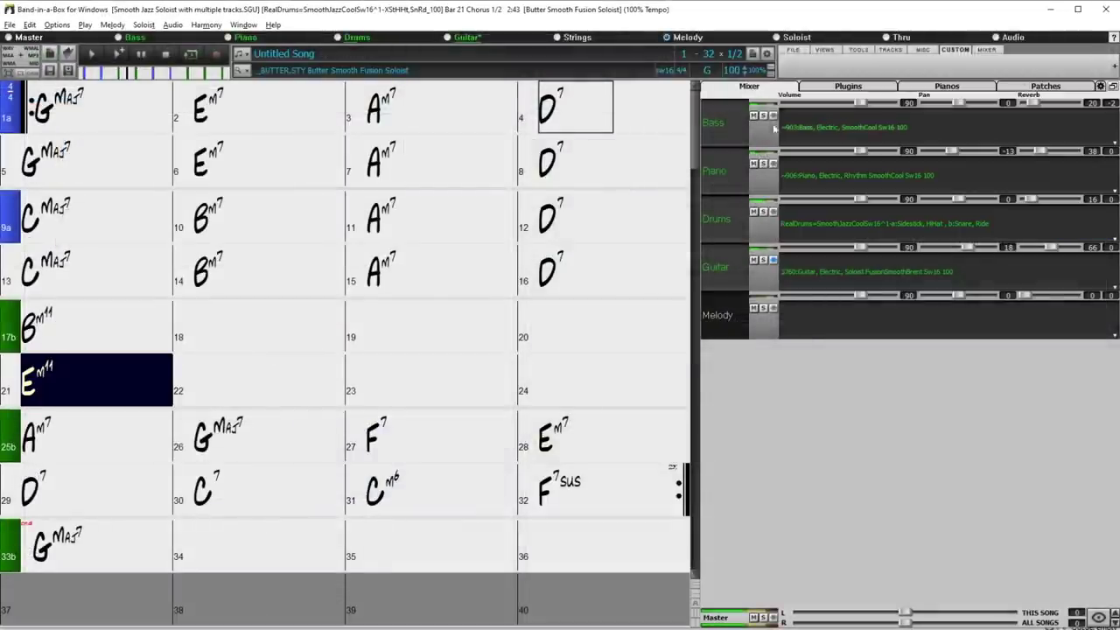
left_click(238, 385)
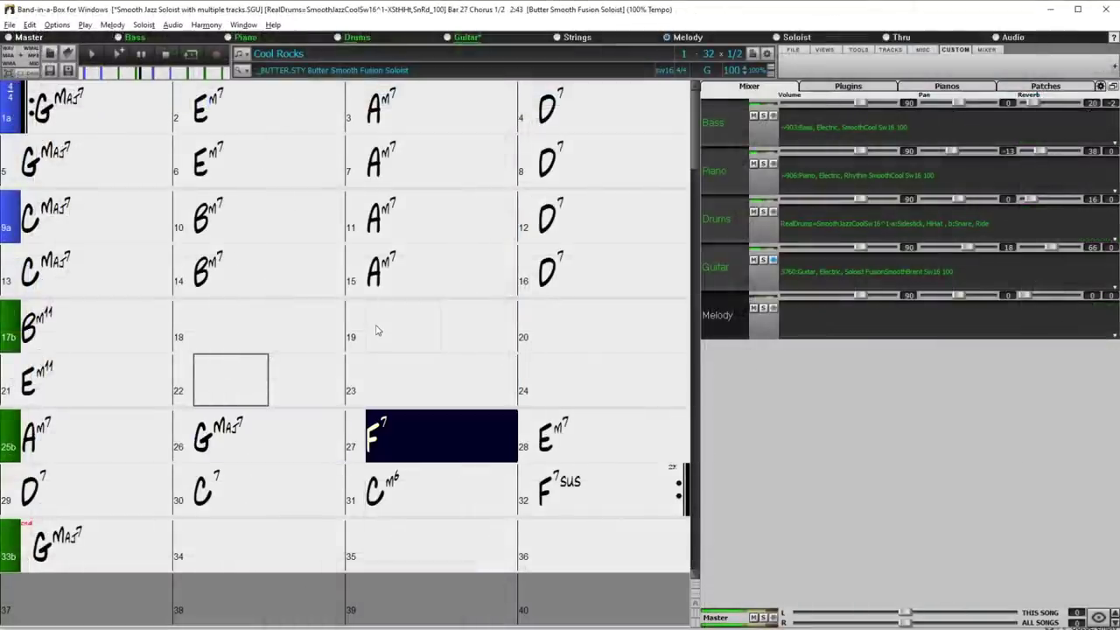
left_click(165, 53)
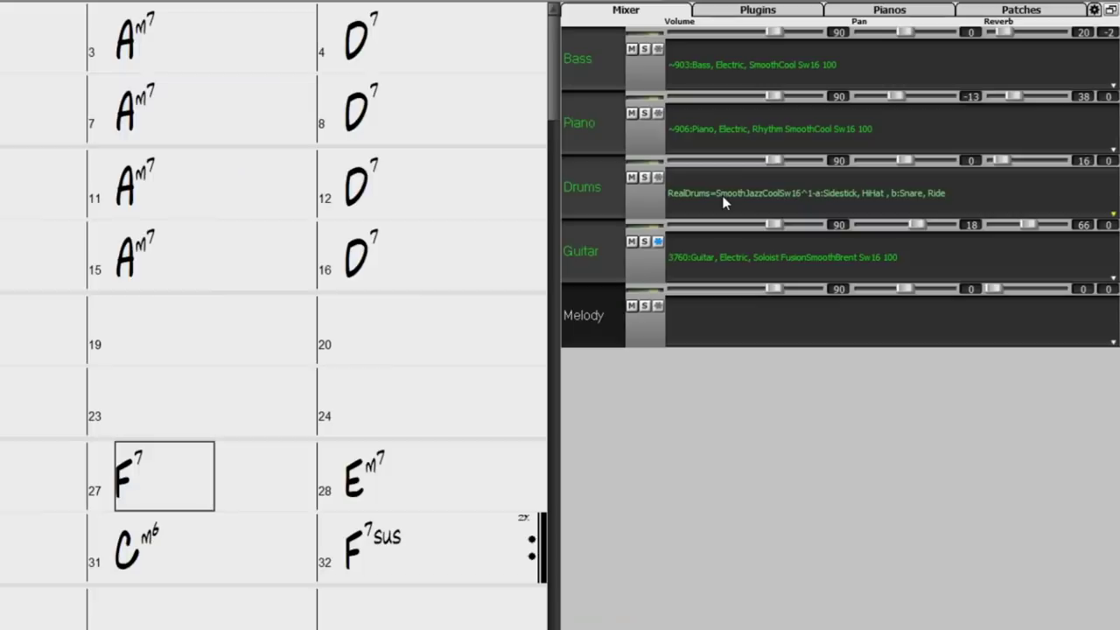
View the Multi-Drums options available for the Drums track and dismiss them
right_click(722, 202)
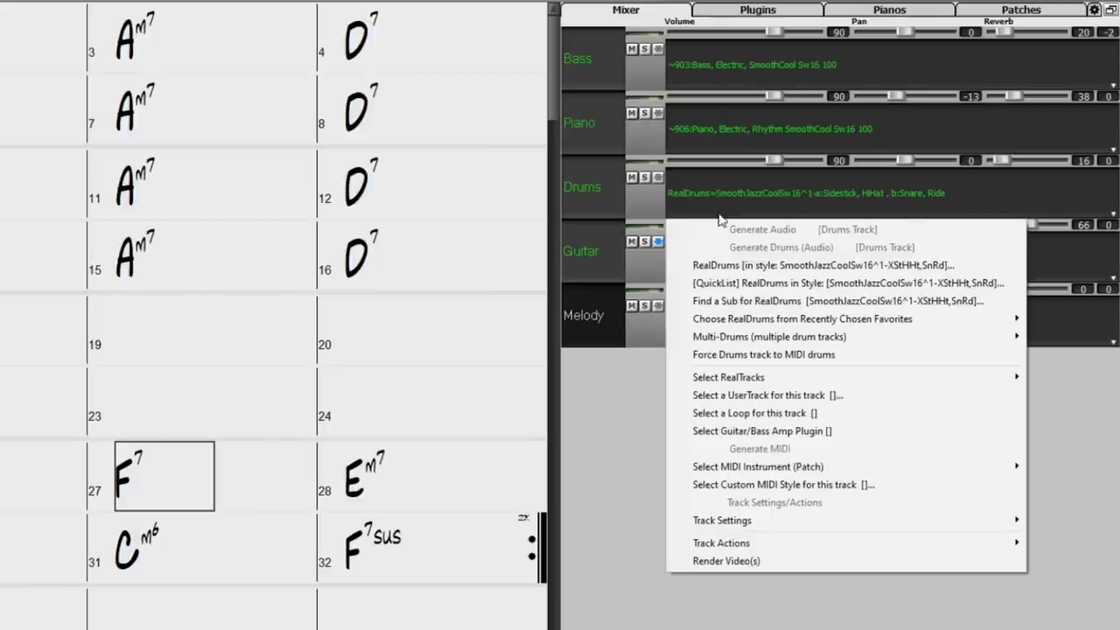
mouse_move(751, 340)
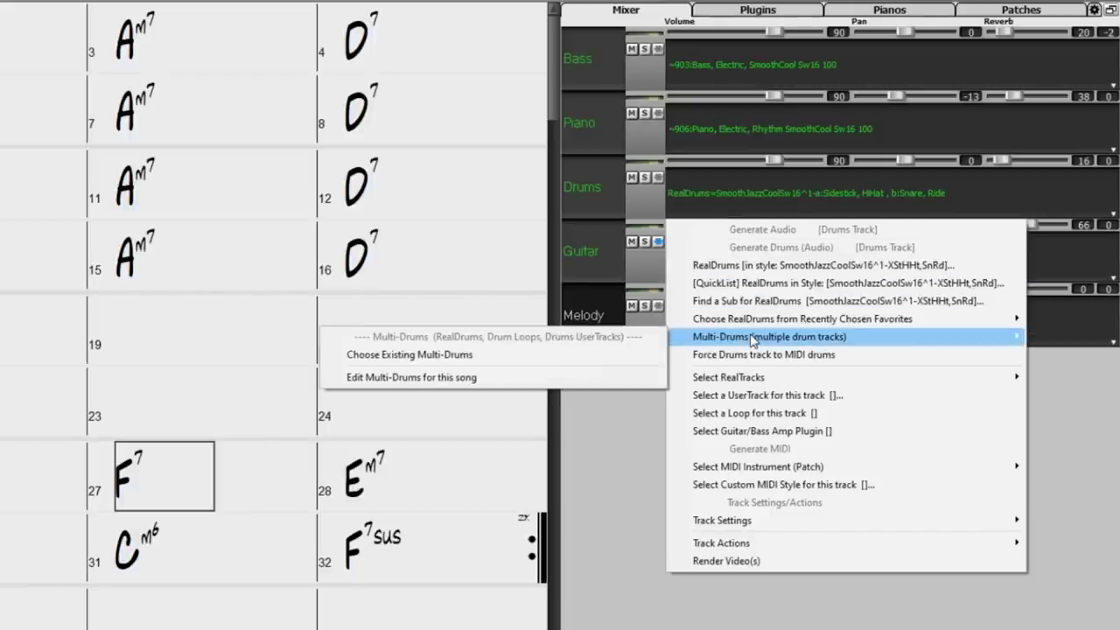
key("Escape")
key("Escape")
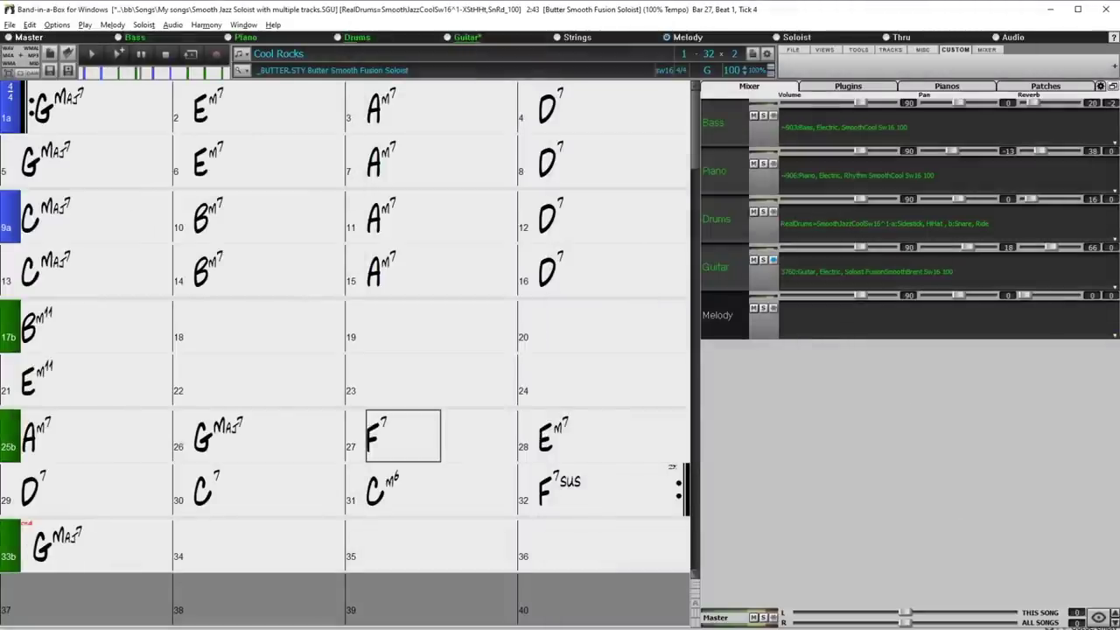
Show the Strings and Soloist tracks in the mixer
left_click(1098, 617)
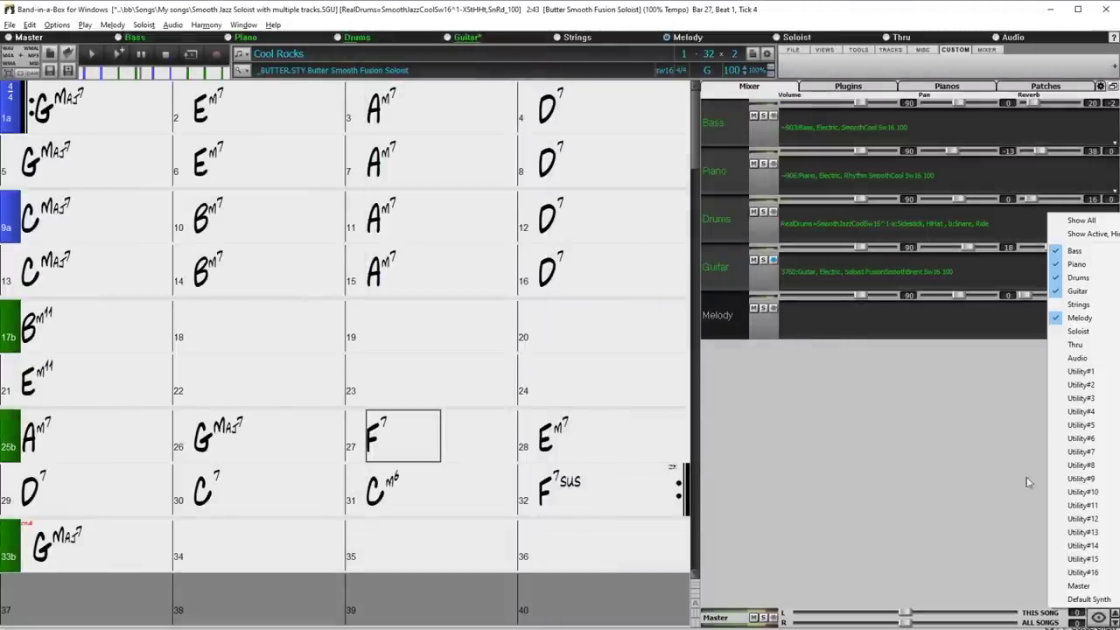
left_click(1078, 304)
left_click(1098, 617)
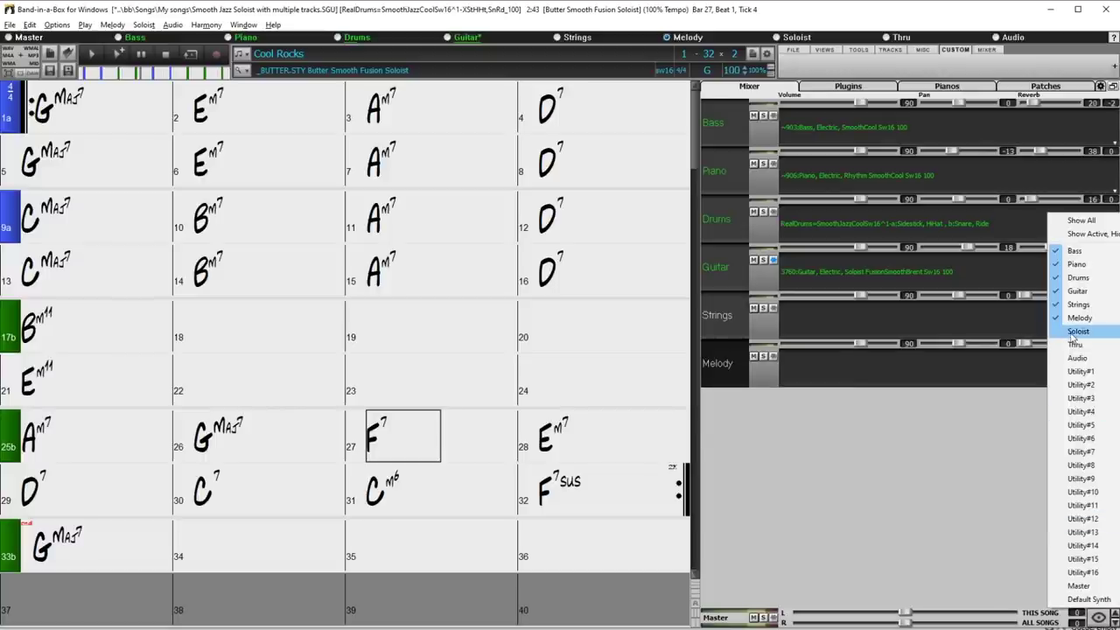
left_click(1078, 330)
Assign the RealDrums style PercUdoKeitaSw16[single] to the Strings track, filtering the RealDrums list by "udo"
right_click(804, 314)
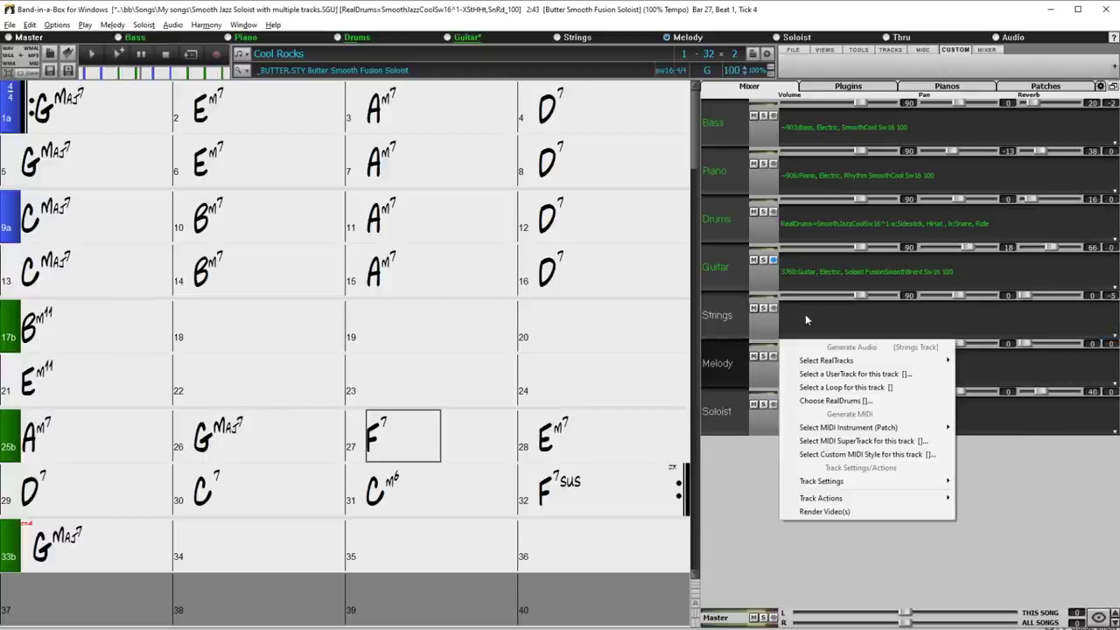
left_click(835, 400)
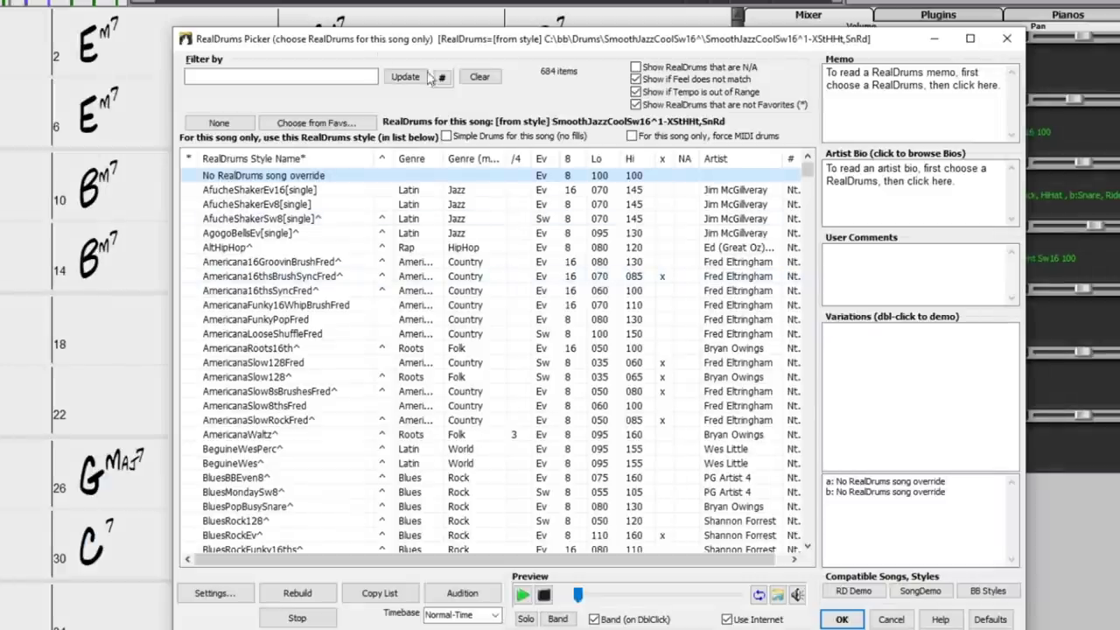
left_click(280, 76)
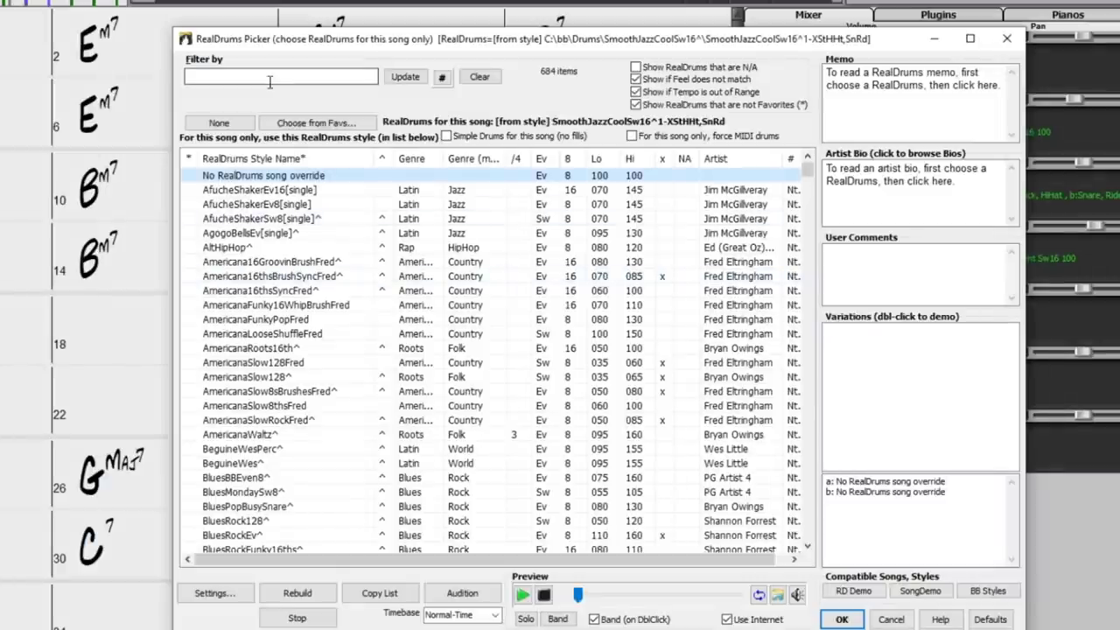
type("ud")
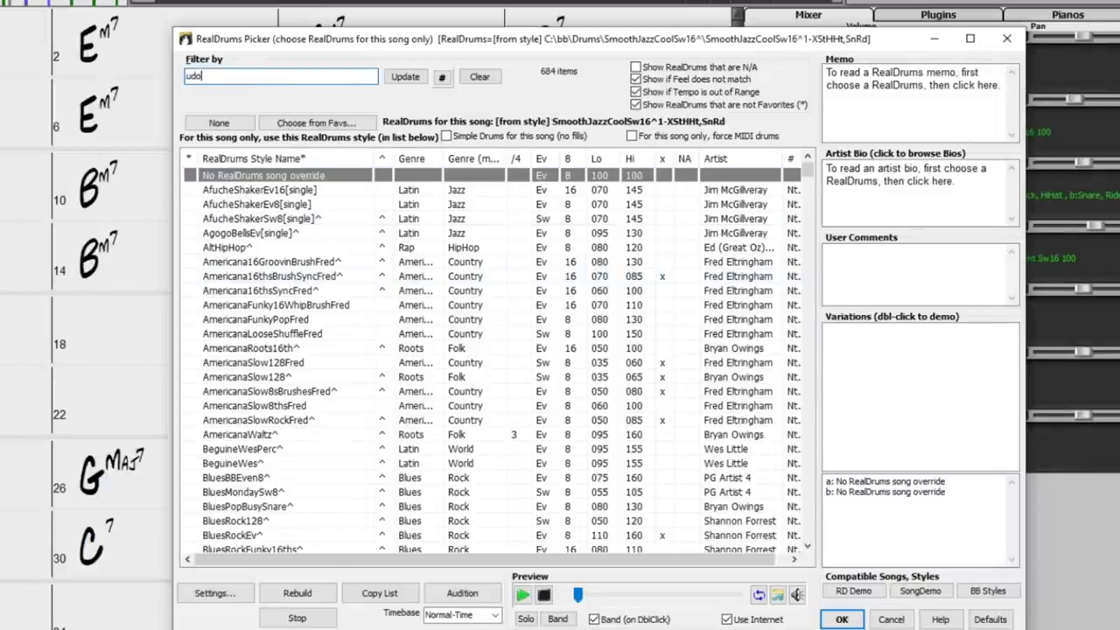
type("o")
left_click(278, 201)
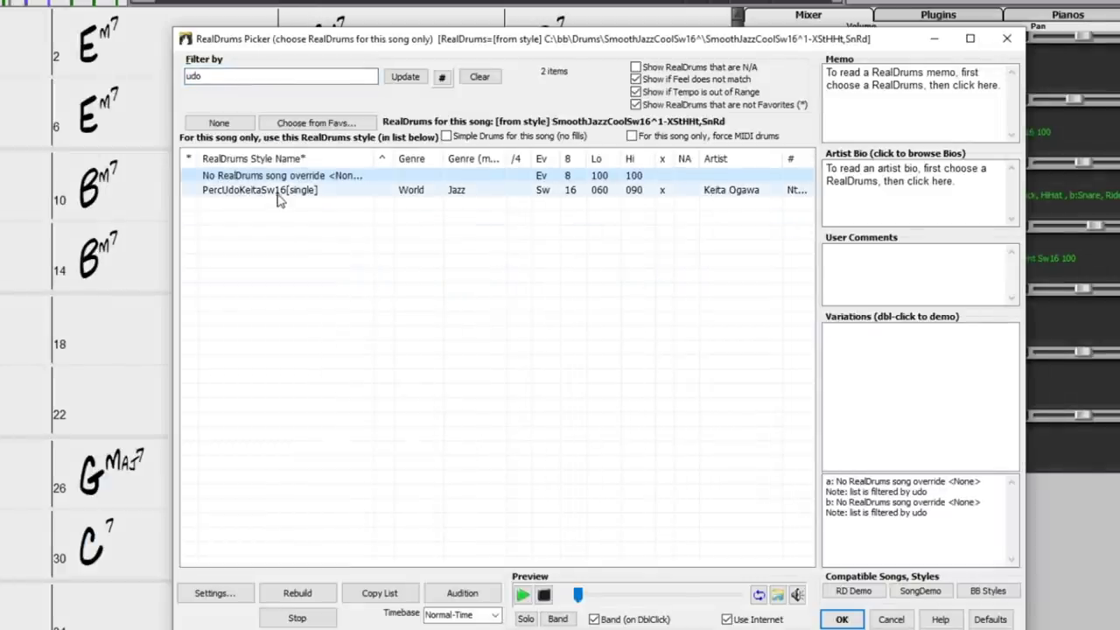
left_click(277, 195)
left_click(841, 619)
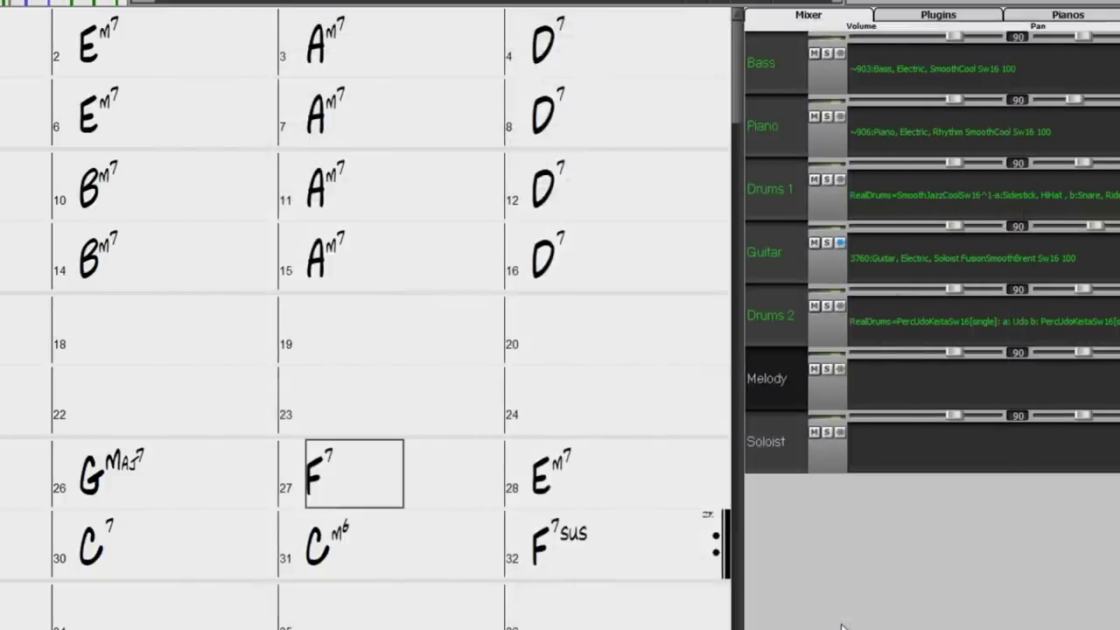
Assign the RealDrums style PercDafKeitSw16[single] to the Melody track, filtering the RealDrums list by "daf"
right_click(901, 390)
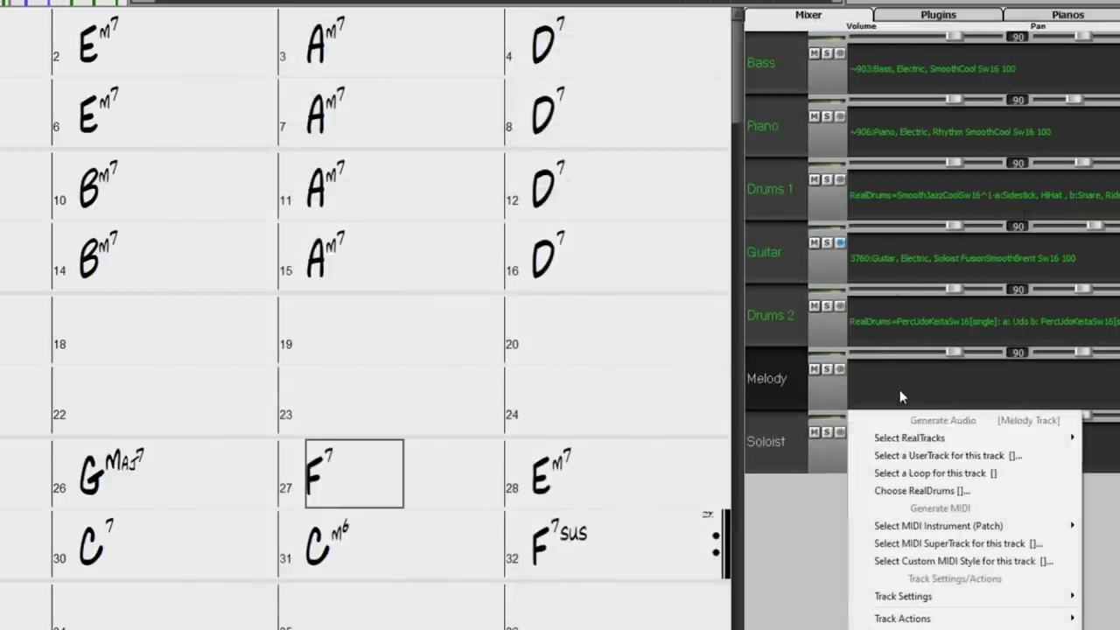
left_click(910, 491)
double_click(191, 74)
type("daf")
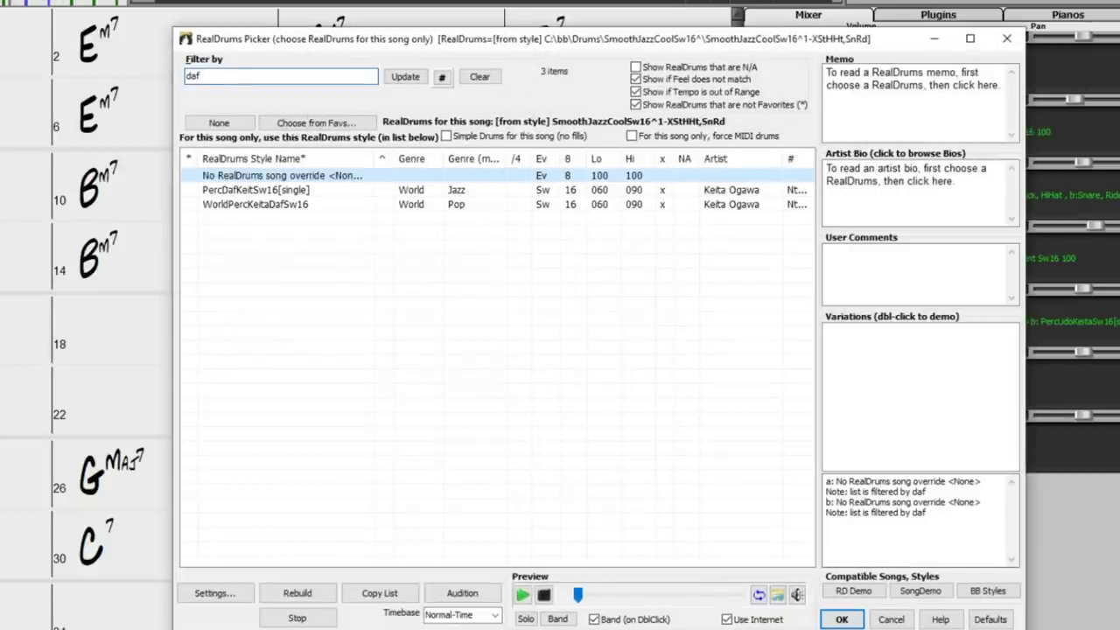
left_click(262, 190)
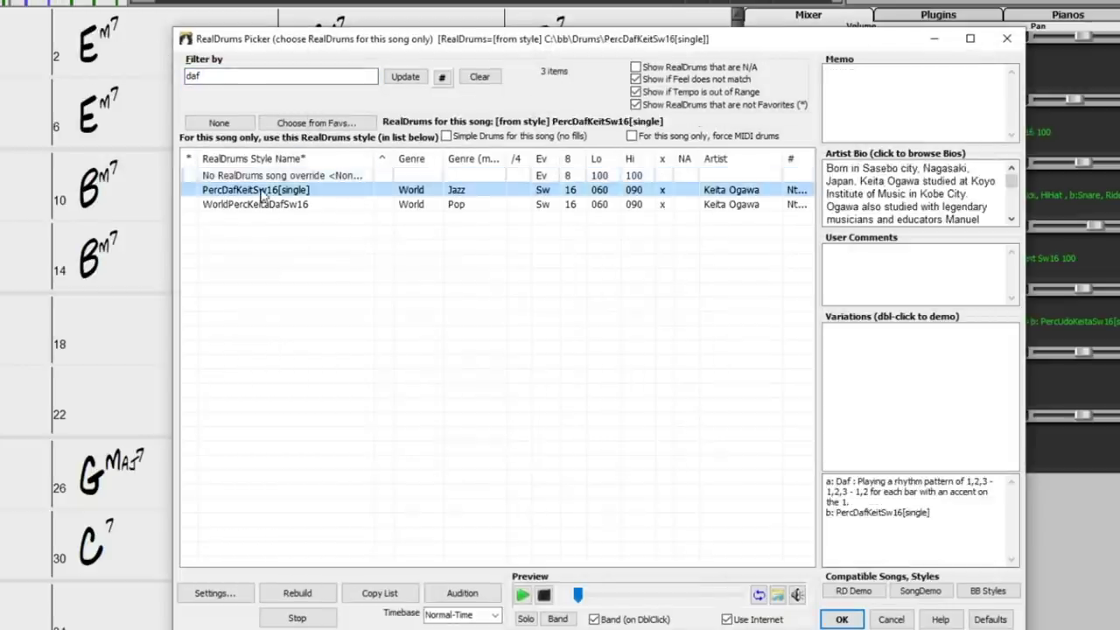
left_click(842, 620)
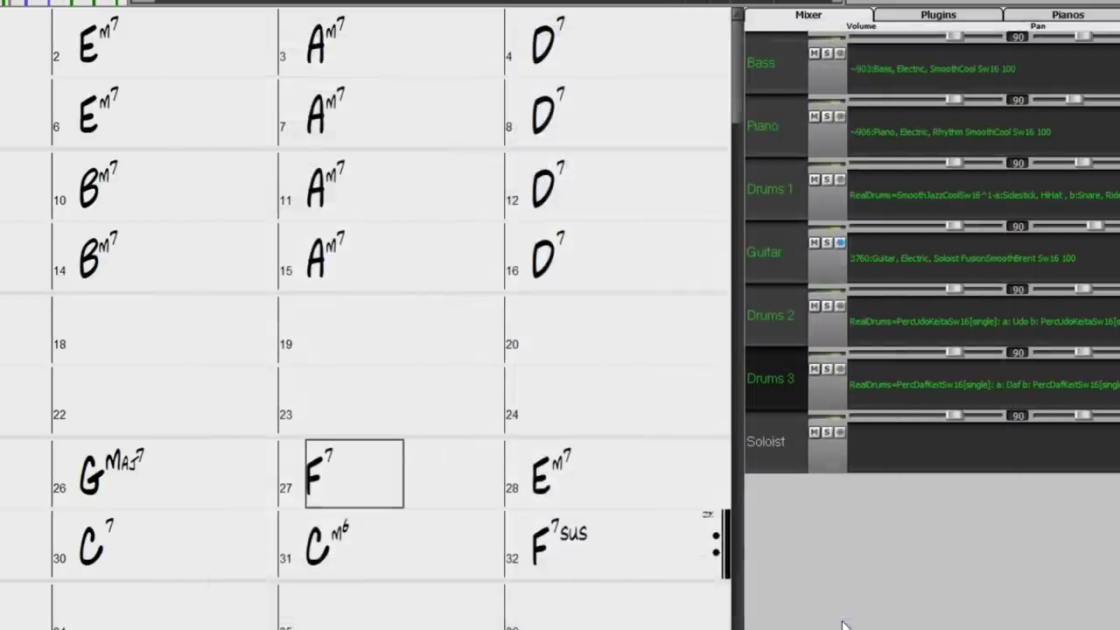
Assign the RealDrums style ElecClapSlow[single]^ with variation 2-a,b:Clap2&4 to the Soloist track, filtering the RealDrums list by "elec clap"
left_click(885, 442)
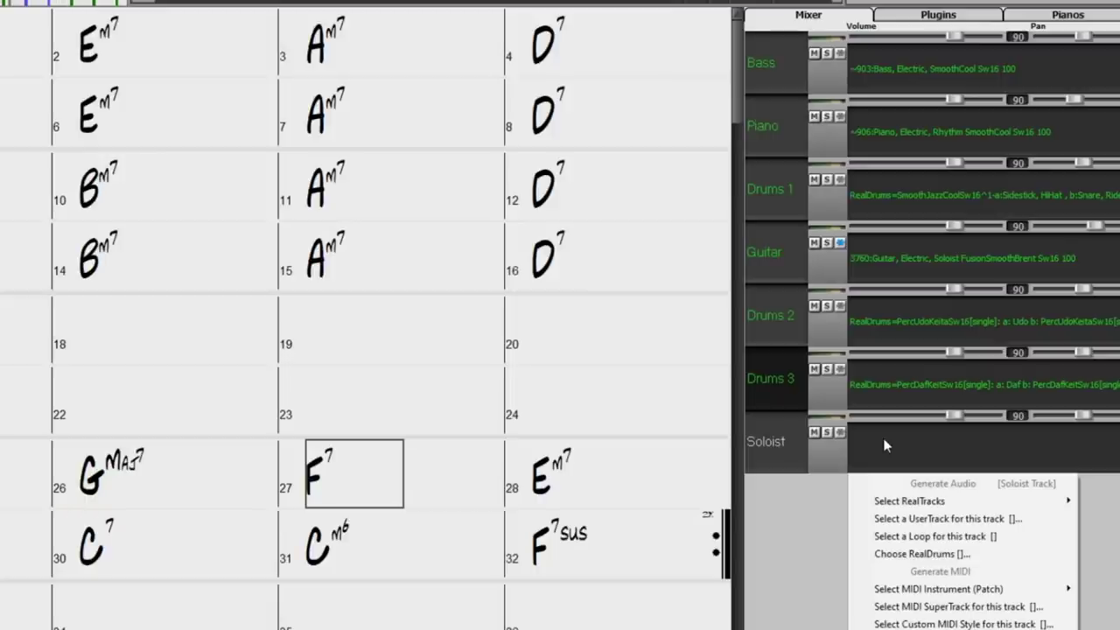
left_click(927, 553)
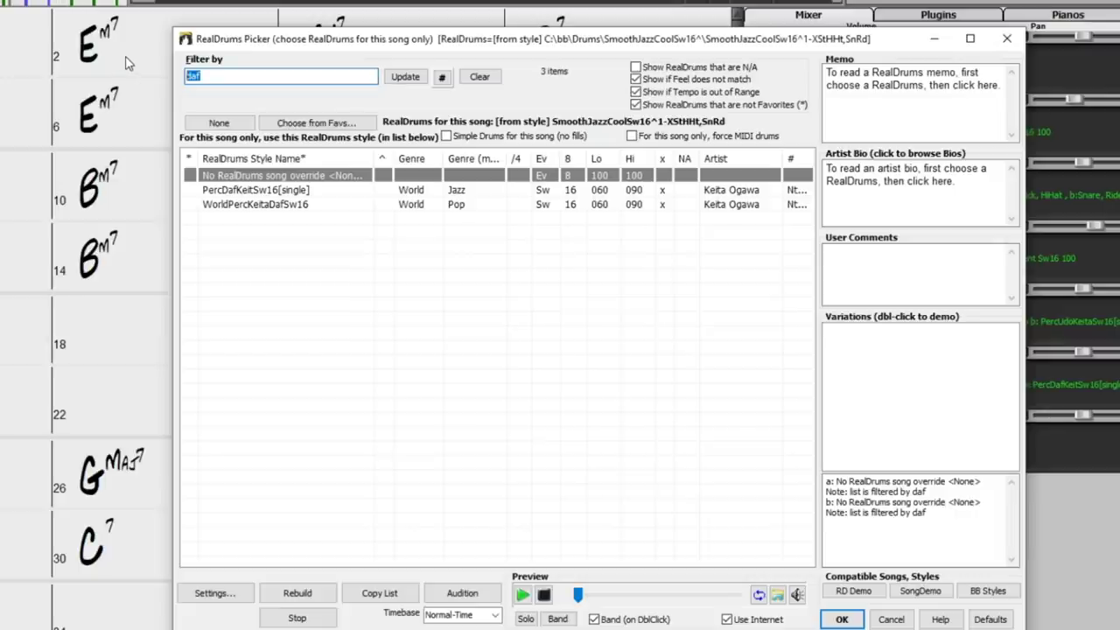
type("elec clap")
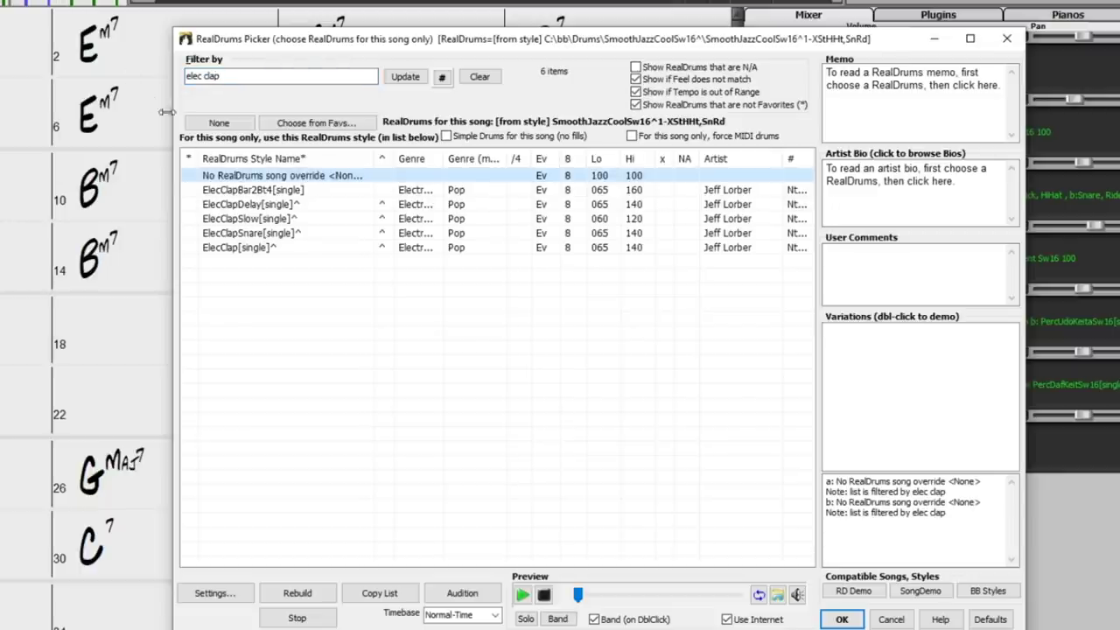
left_click(291, 220)
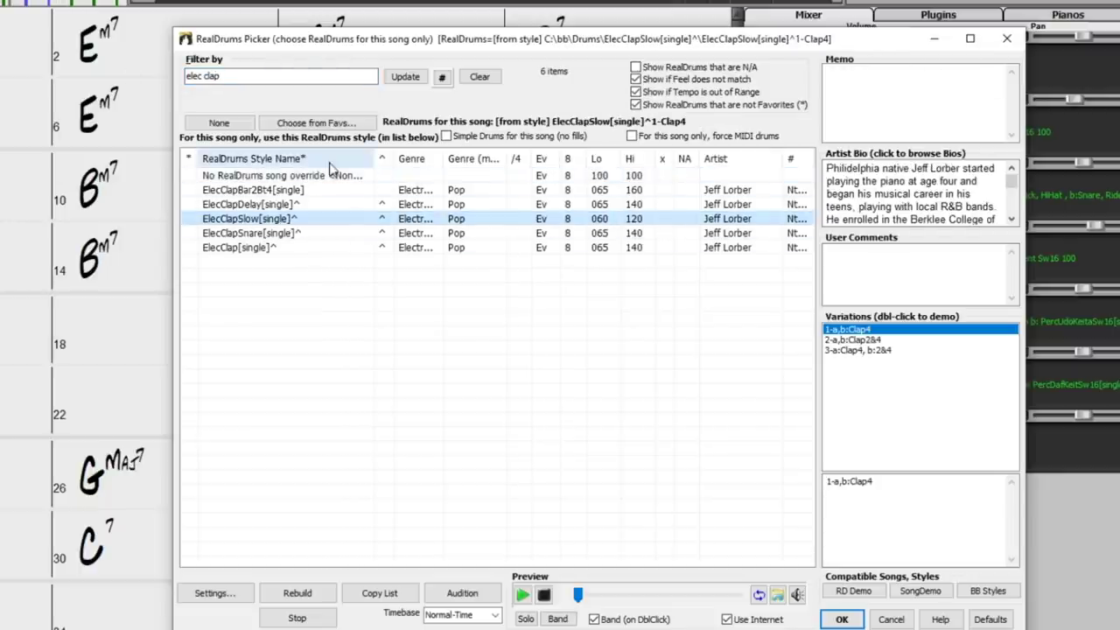
left_click(880, 340)
left_click(842, 619)
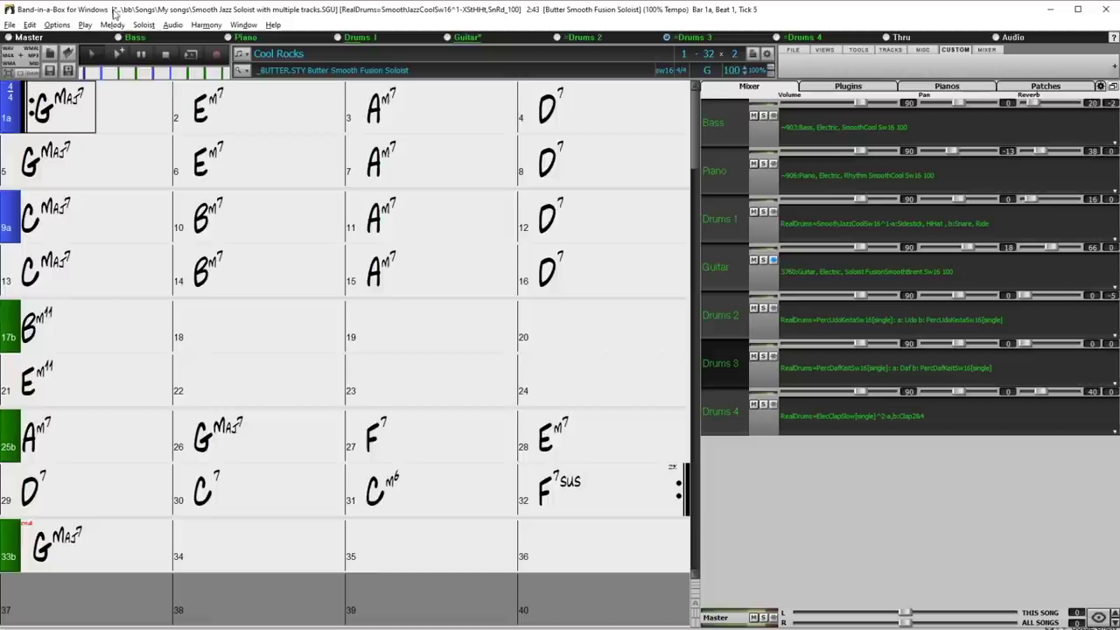
Generate and play the song, and lower the volume of Drums 4 to 72 and Drums 3 to about 74
left_click(119, 55)
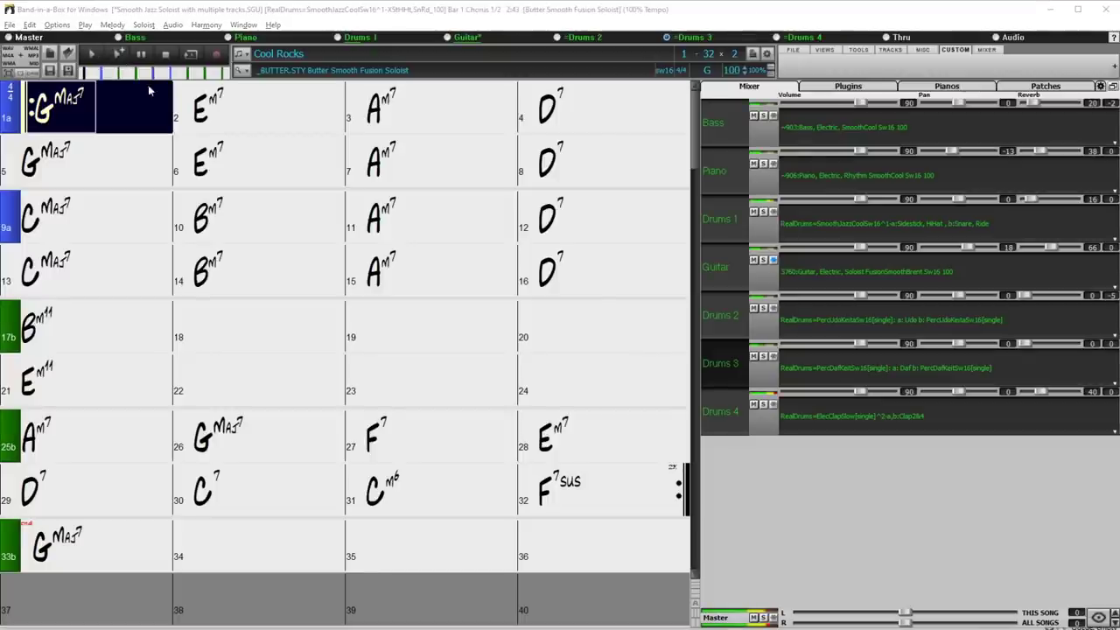
left_click_drag(882, 391, 842, 391)
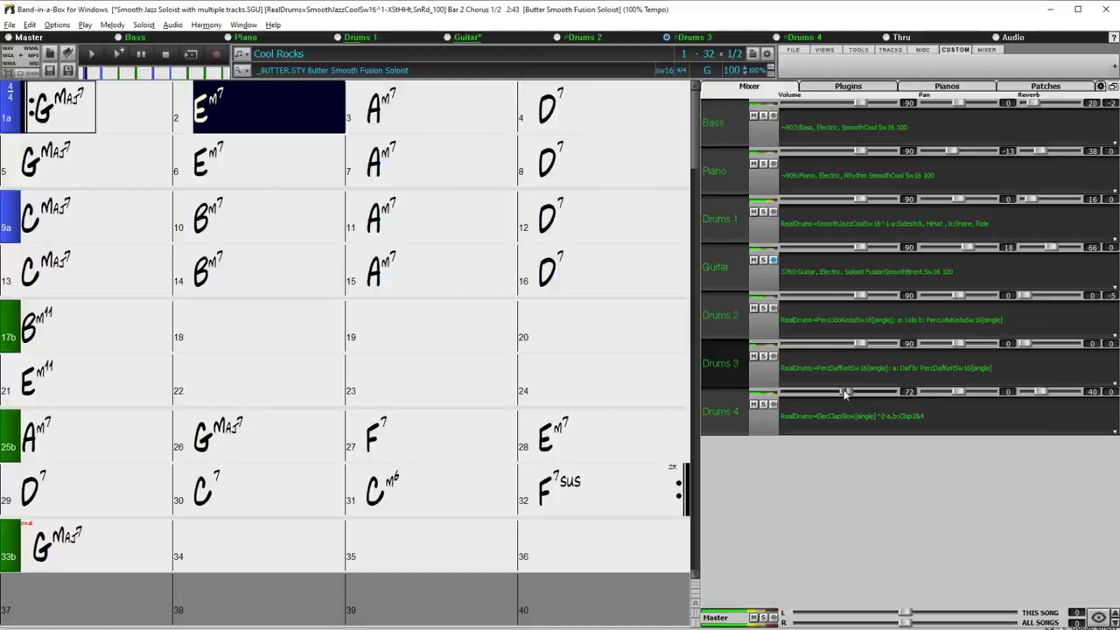
left_click_drag(860, 347, 845, 343)
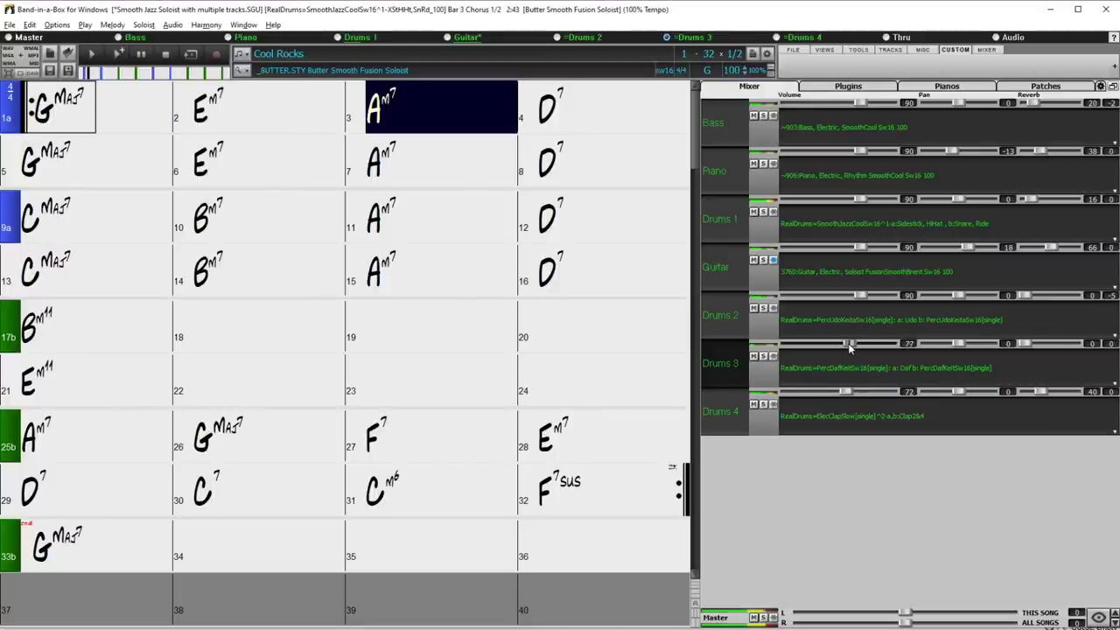
Solo the Drums 2 track briefly, and raise the reverb of Drums 2 to 82 and Drums 3 to 45
left_click(763, 310)
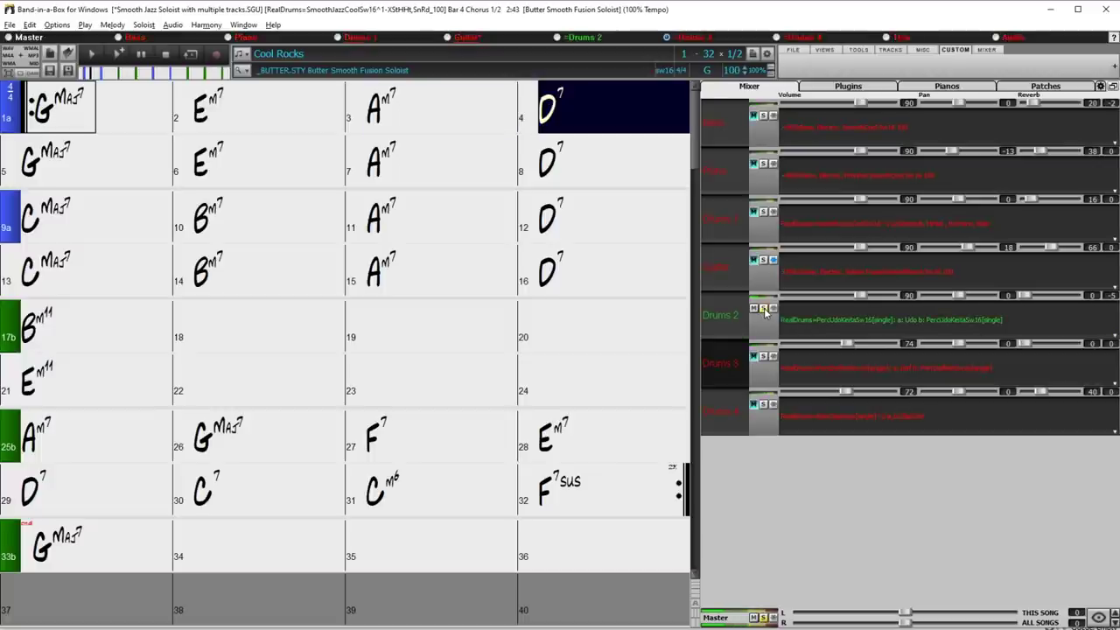
left_click(763, 310)
left_click_drag(1026, 295, 1063, 298)
left_click_drag(1024, 343, 1043, 343)
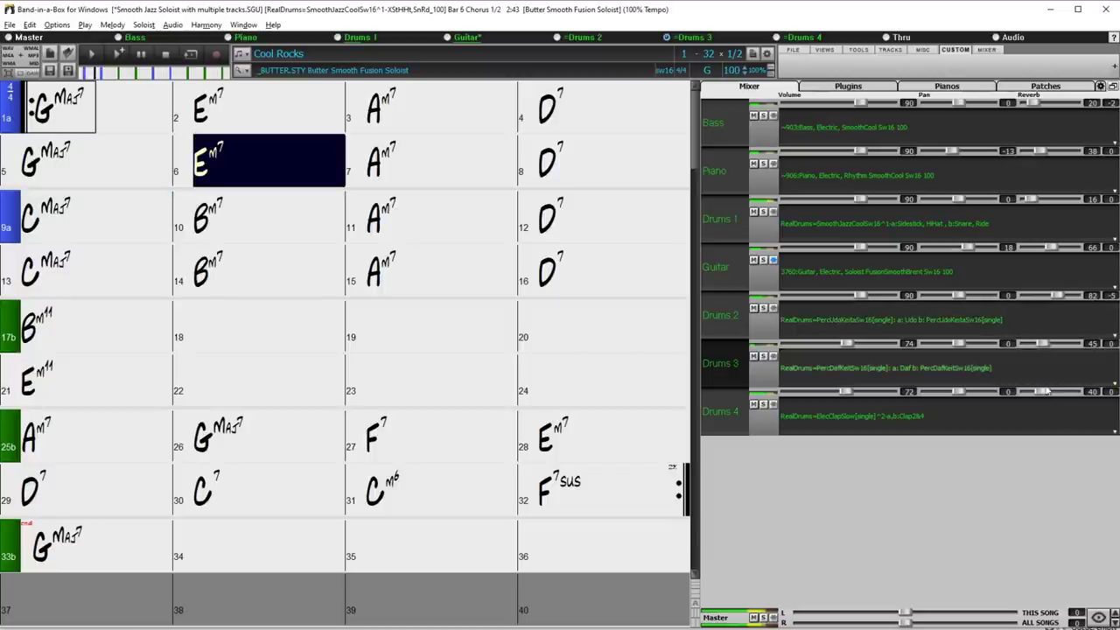
Set the Drums 4 reverb to 73 and volume to 80, and the Drums 3 volume to 76
left_click_drag(1043, 394, 1053, 392)
left_click_drag(844, 391, 855, 397)
left_click_drag(853, 350, 850, 348)
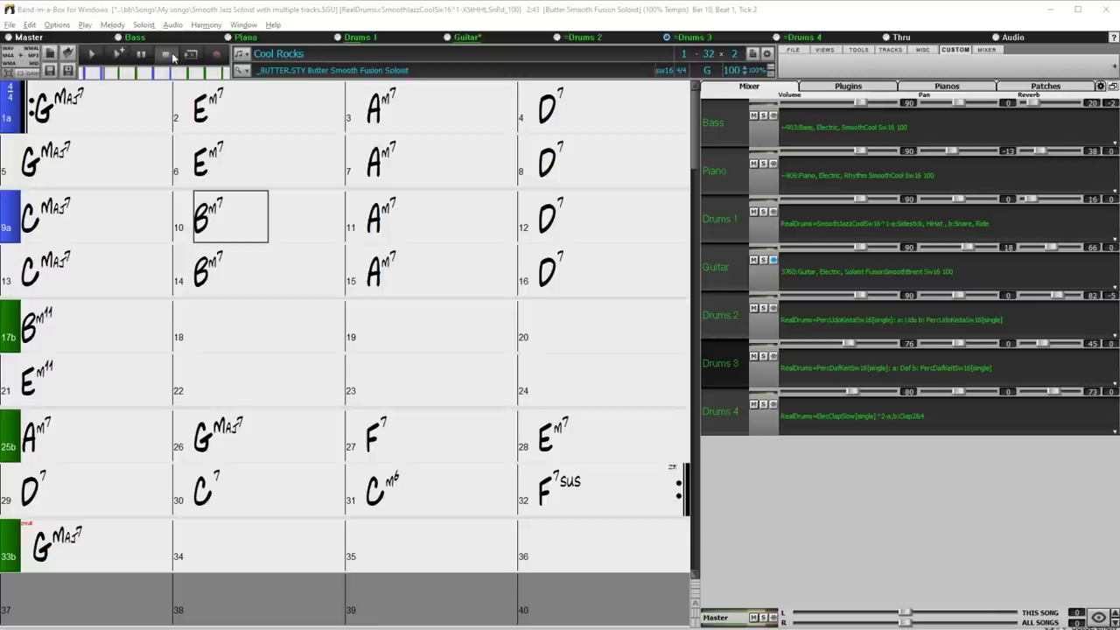
Copy the Drums 2 track to the Audio track, keeping both MIDI and audio set to copy to the destination
left_click(30, 24)
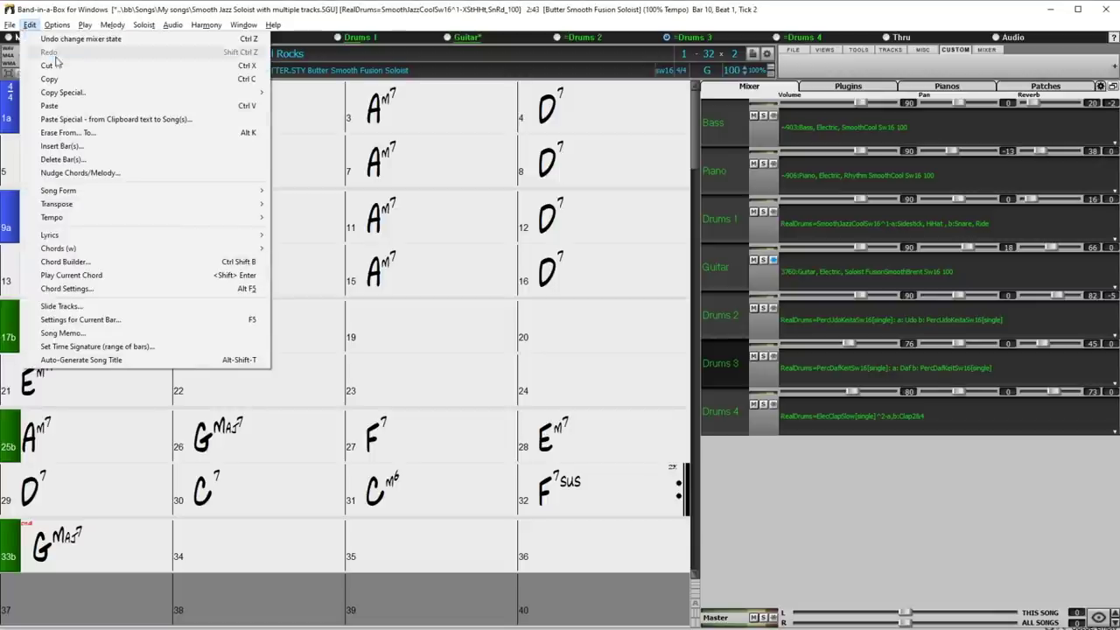
mouse_move(228, 95)
left_click(313, 119)
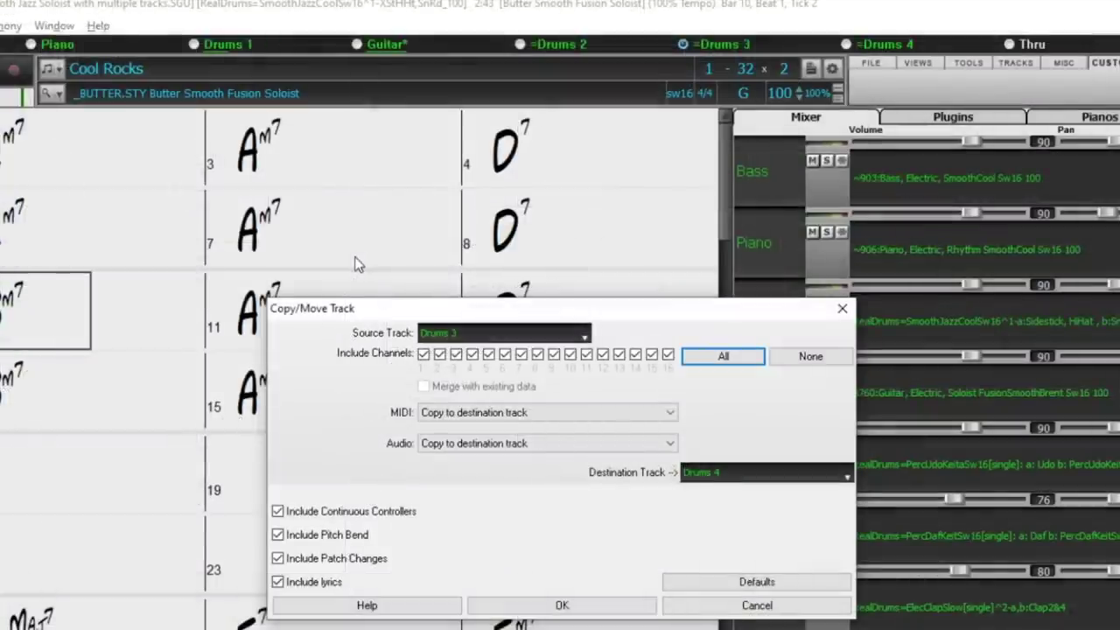
left_click(584, 338)
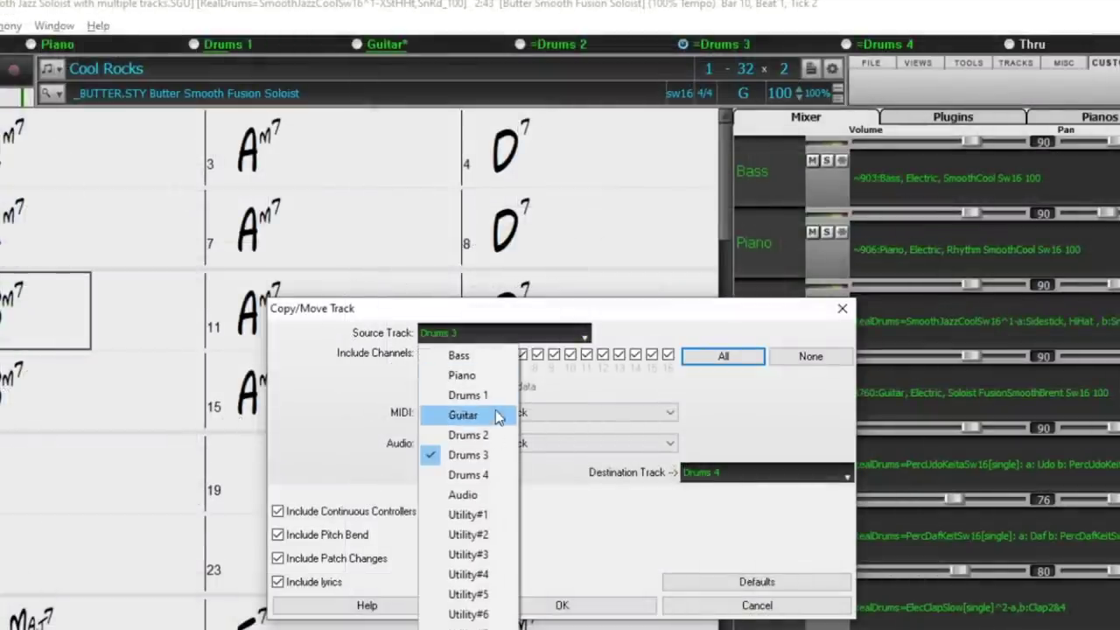
left_click(488, 435)
left_click(756, 474)
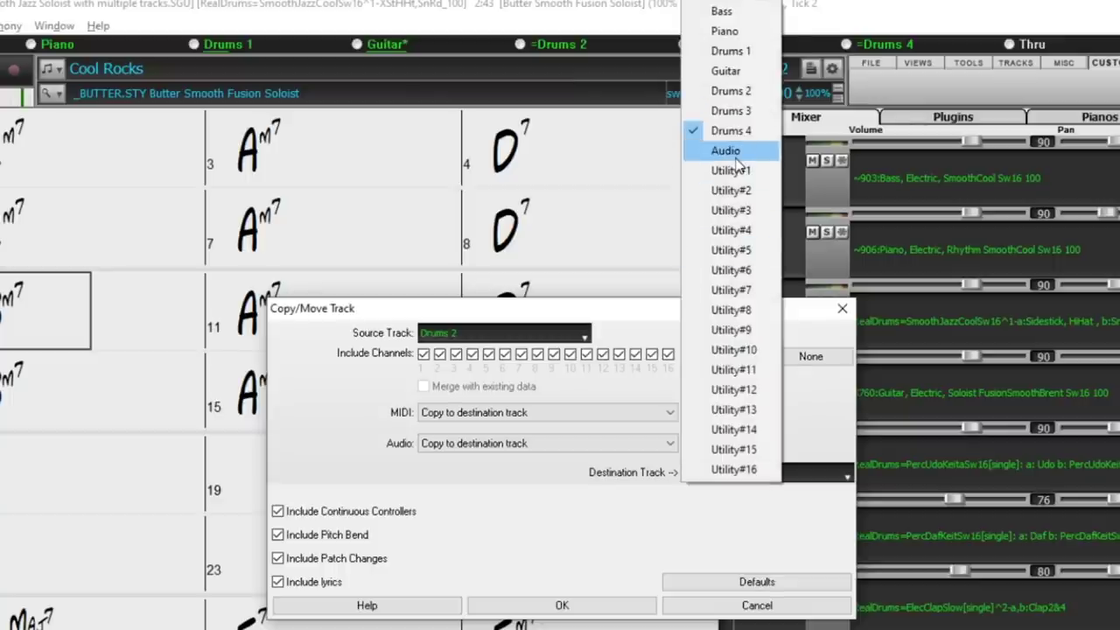
left_click(726, 151)
left_click(565, 604)
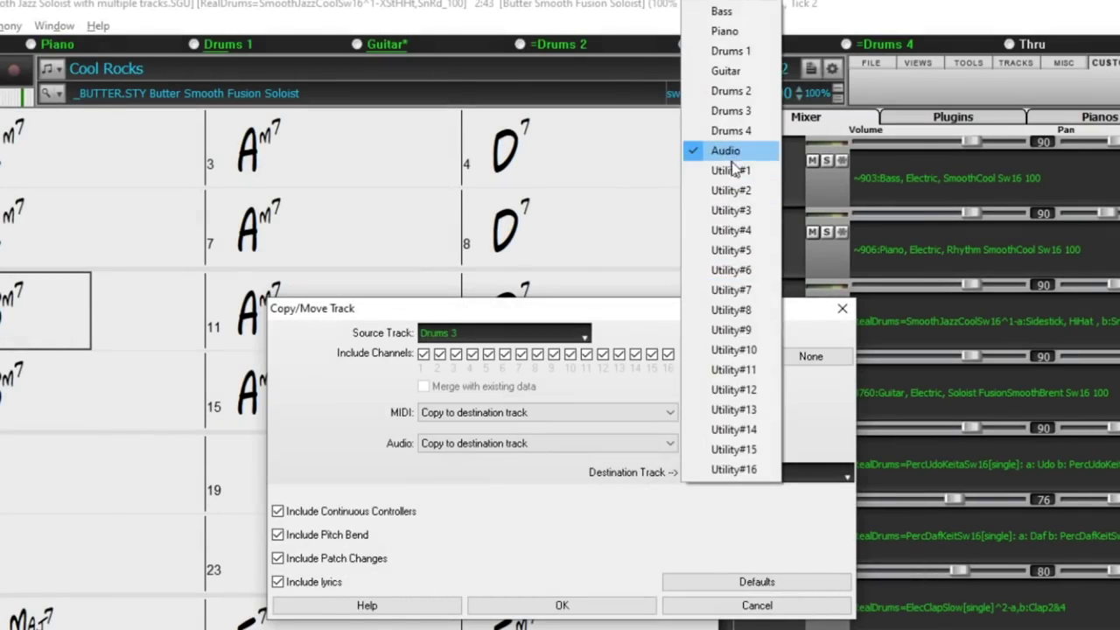
Copy the Drums 3 track to Utility#1 and the Drums 4 track to Utility#2
left_click(708, 170)
left_click(540, 598)
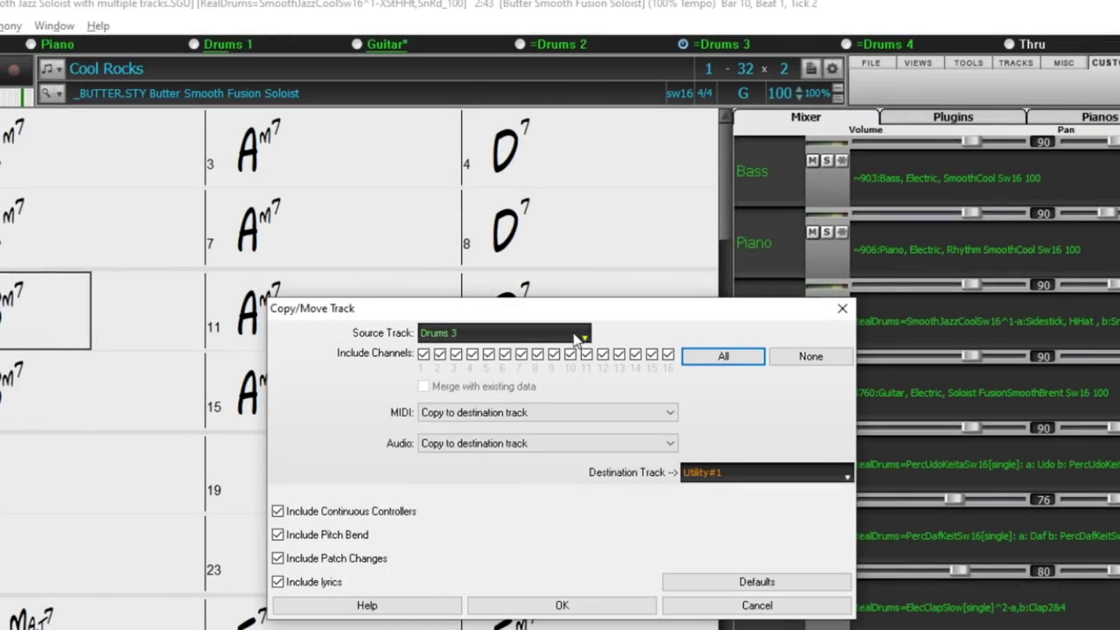
left_click(578, 338)
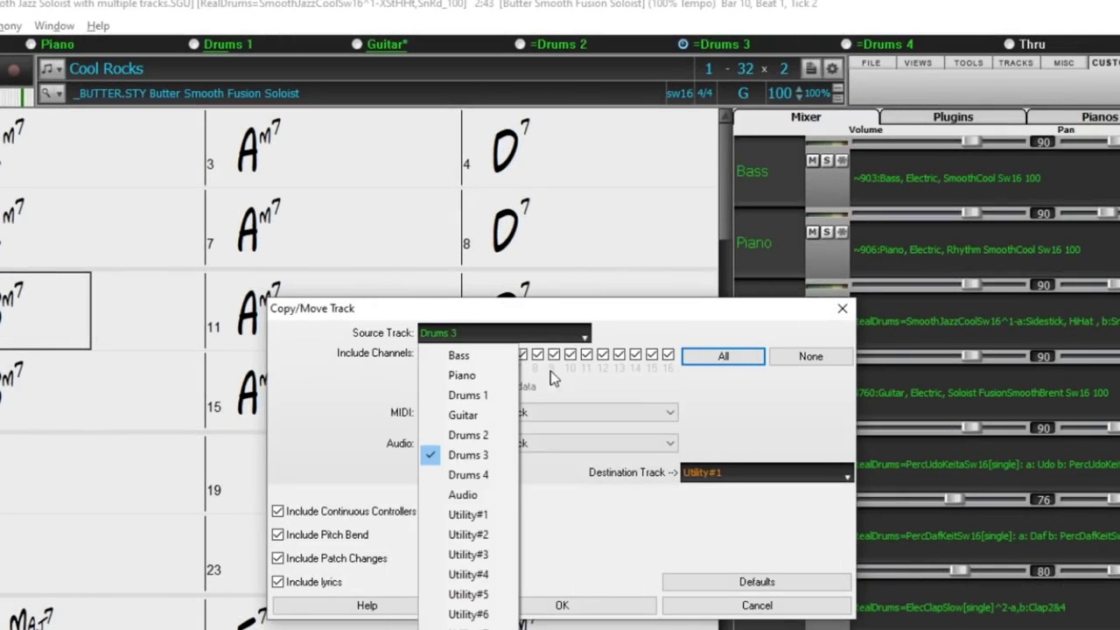
left_click(490, 472)
left_click(759, 473)
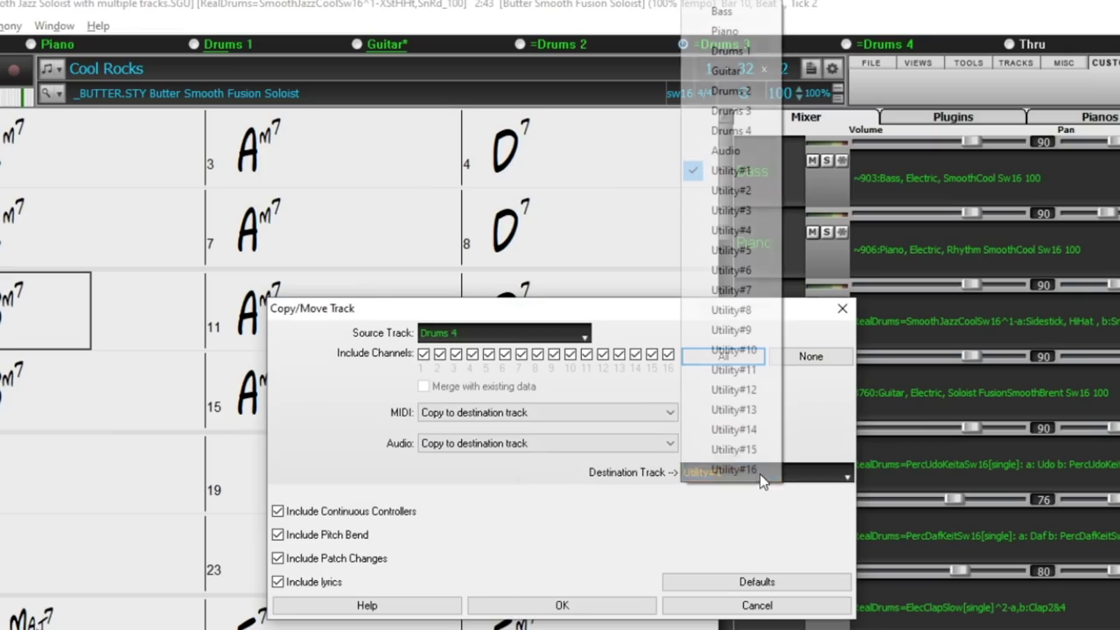
left_click(748, 189)
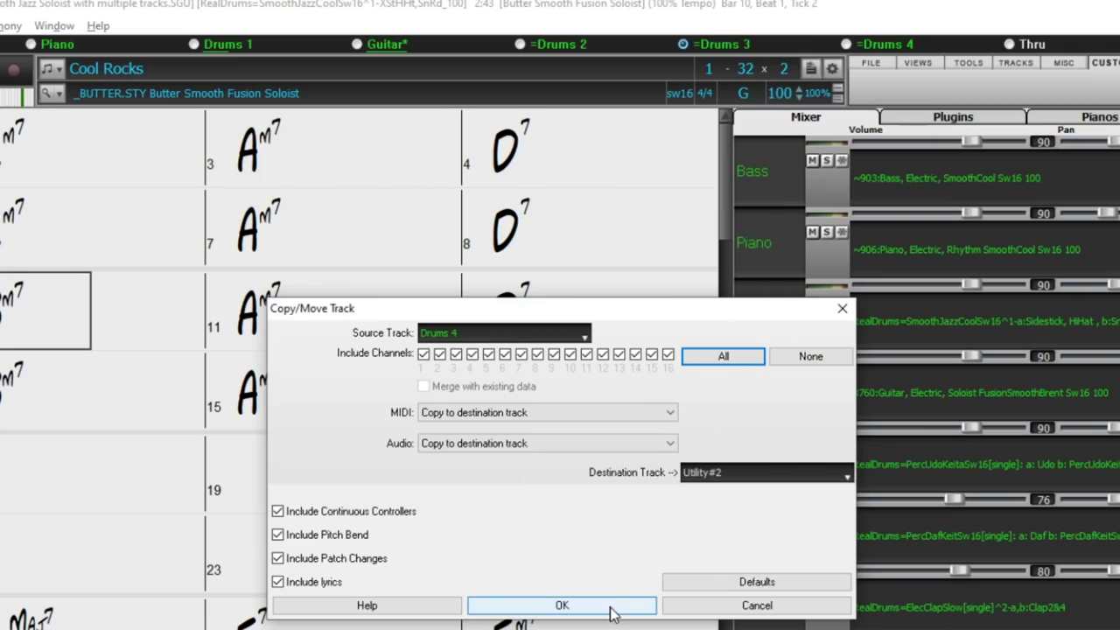
left_click(611, 605)
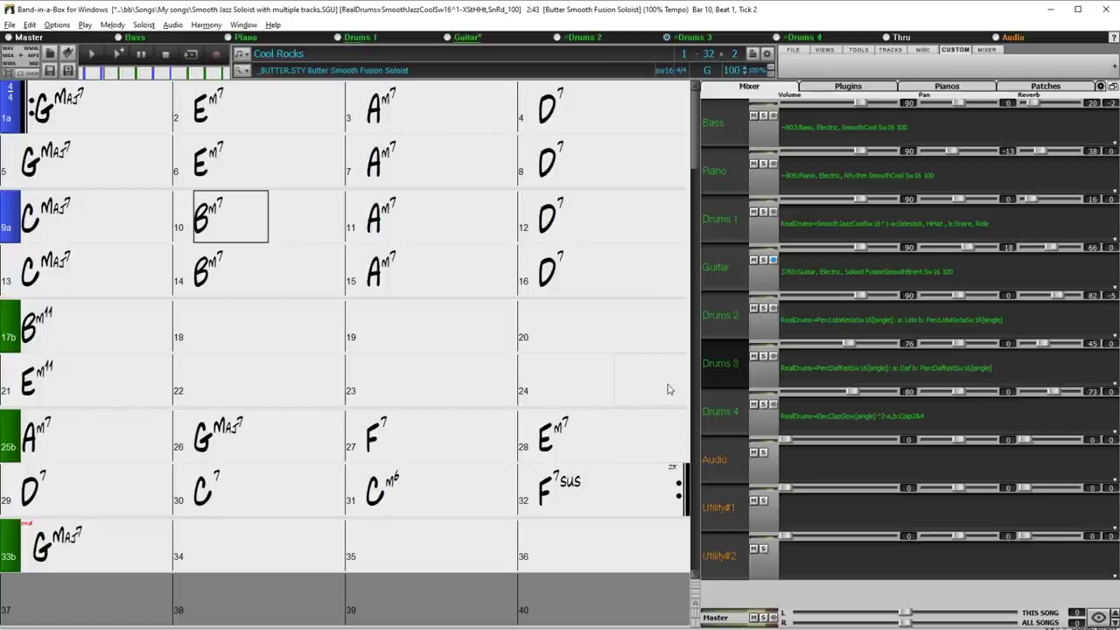
Filter the RealTracks by "minimal hip" and assign Synth, Rhythm MinimalHipHopGhostPads to the Strings track and Synth, Background MinimalHipHopDistVoice to the Melody track
right_click(818, 321)
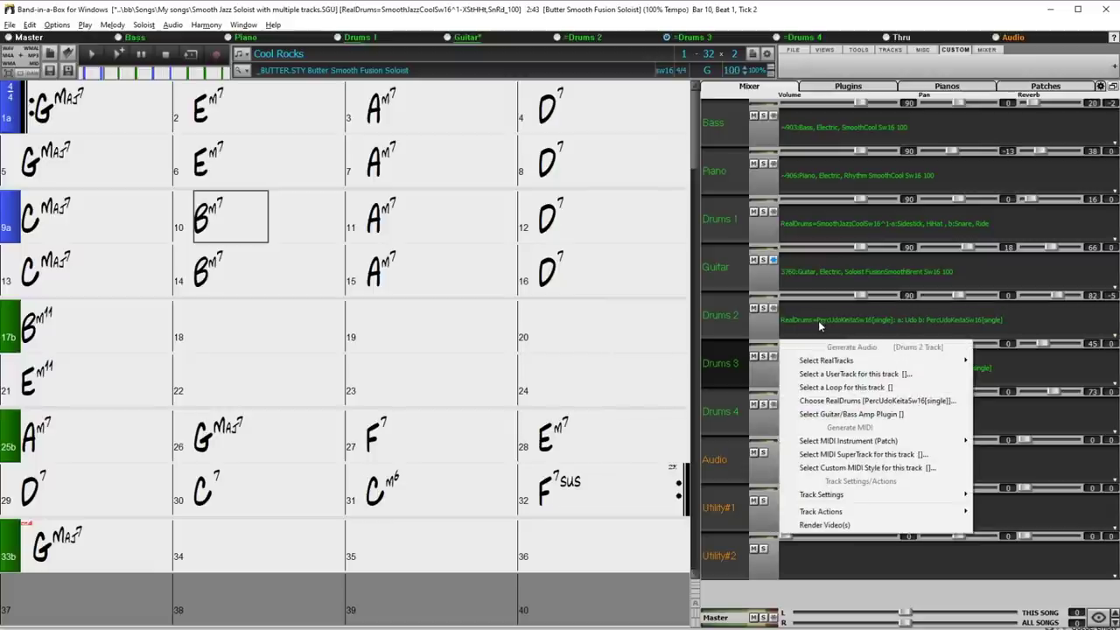
mouse_move(826, 361)
left_click(757, 366)
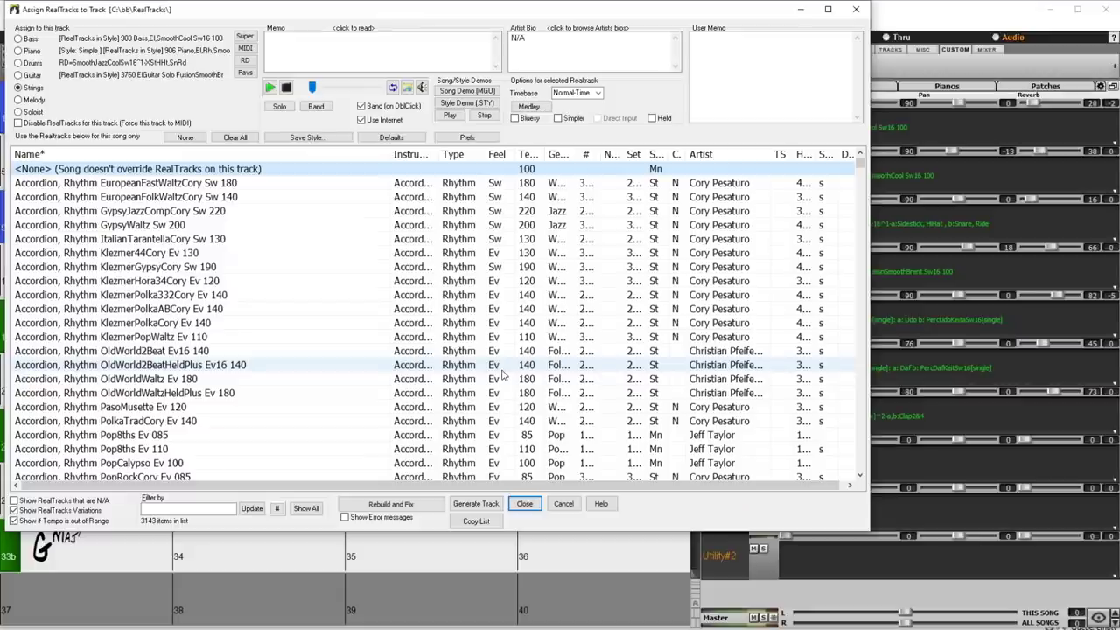
left_click(175, 508)
type("min")
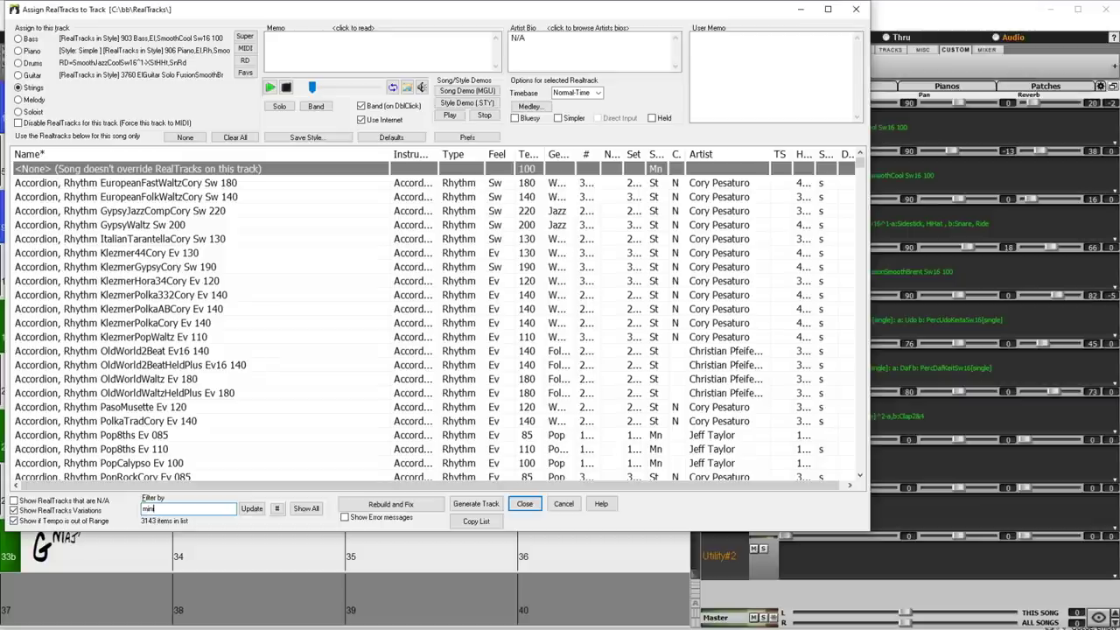
key("Return")
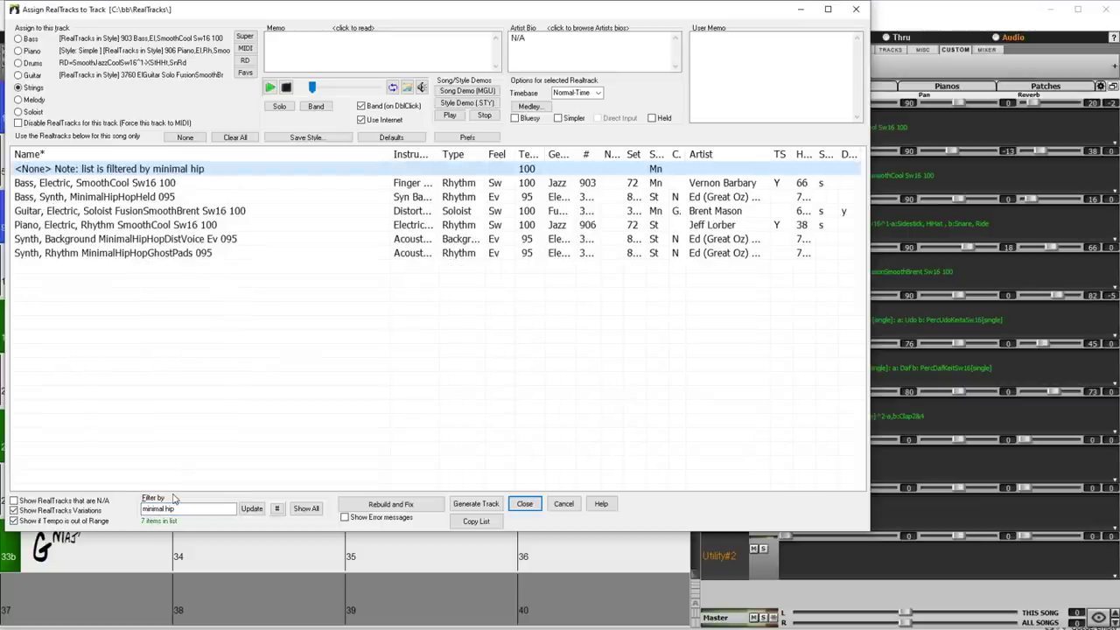
left_click(135, 255)
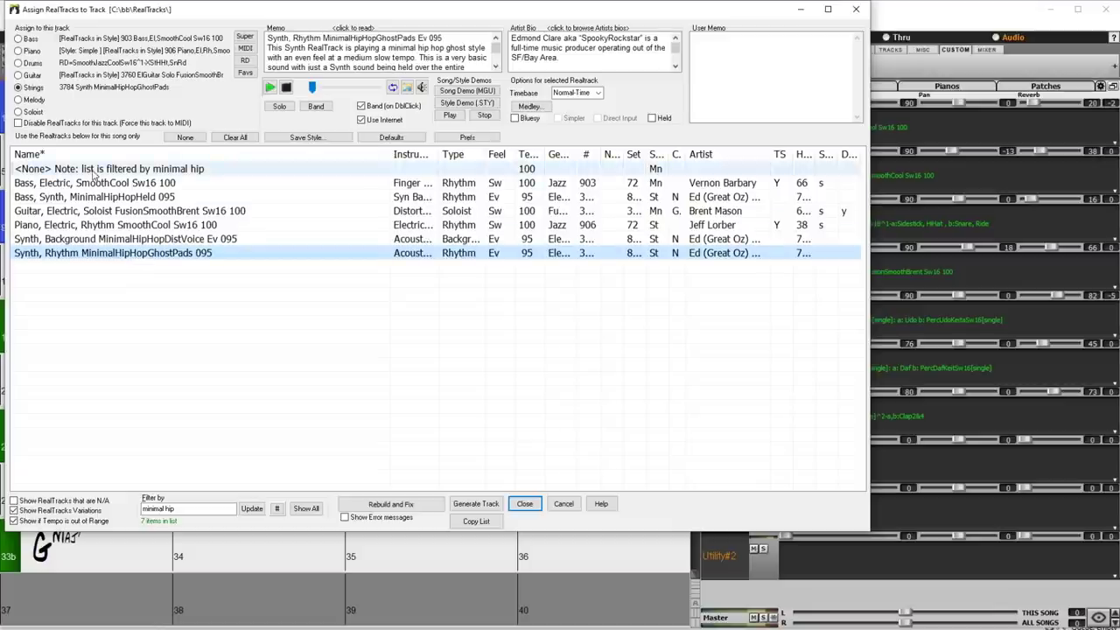
left_click(33, 101)
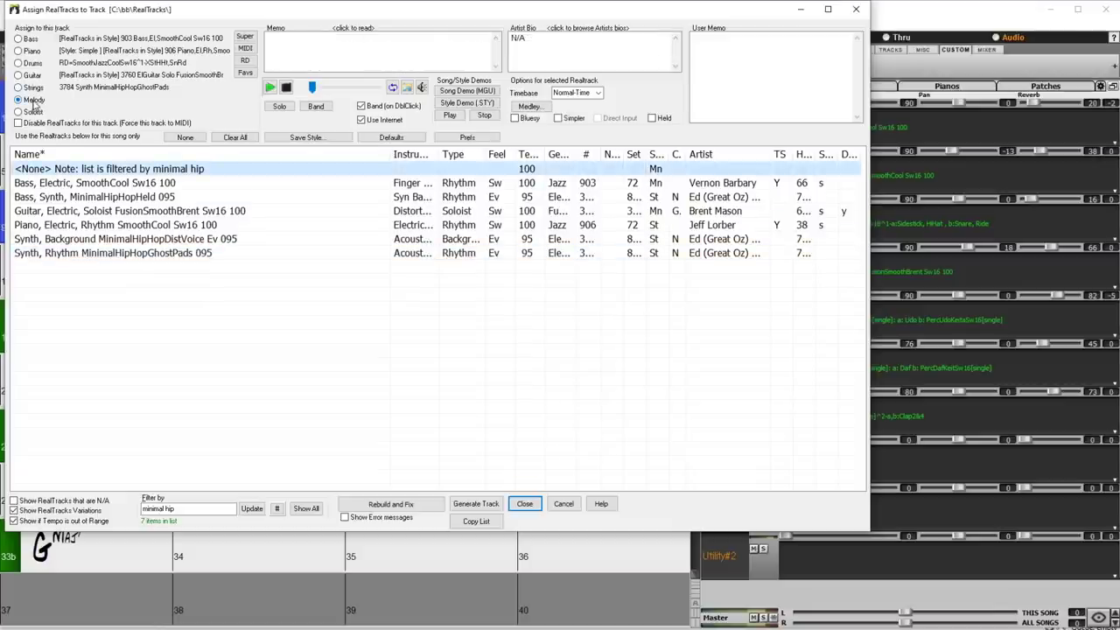
left_click(105, 241)
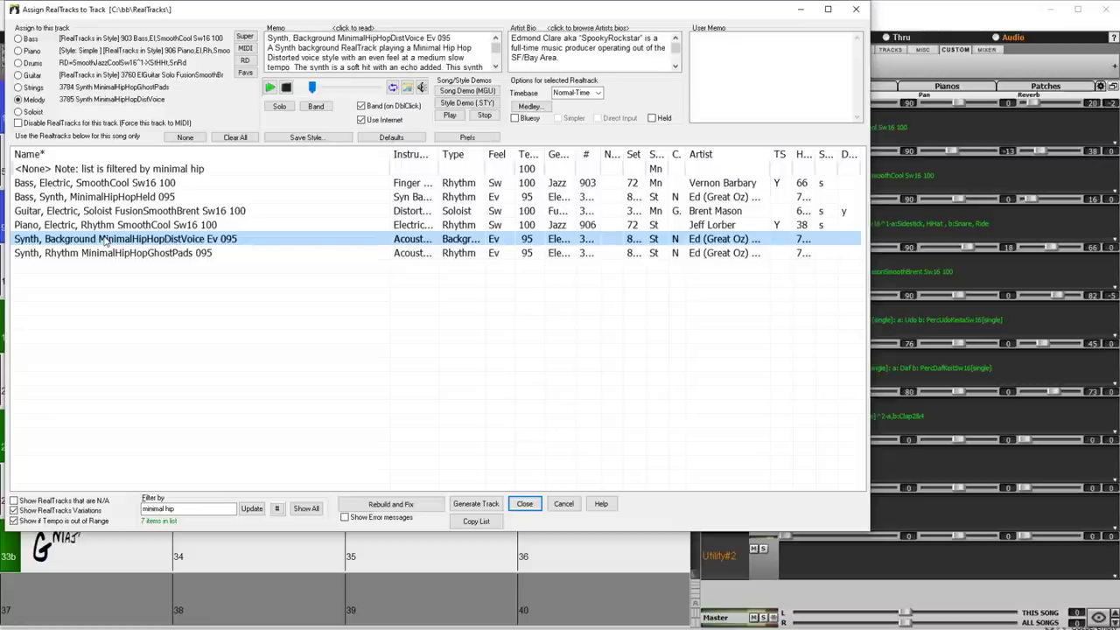
Assign the RealTrack Vocal Mmms, Background RockNRollGospel12-8 2-partMid Sw 065 to the Soloist track, filtering the list by "vocal mm"
left_click(32, 112)
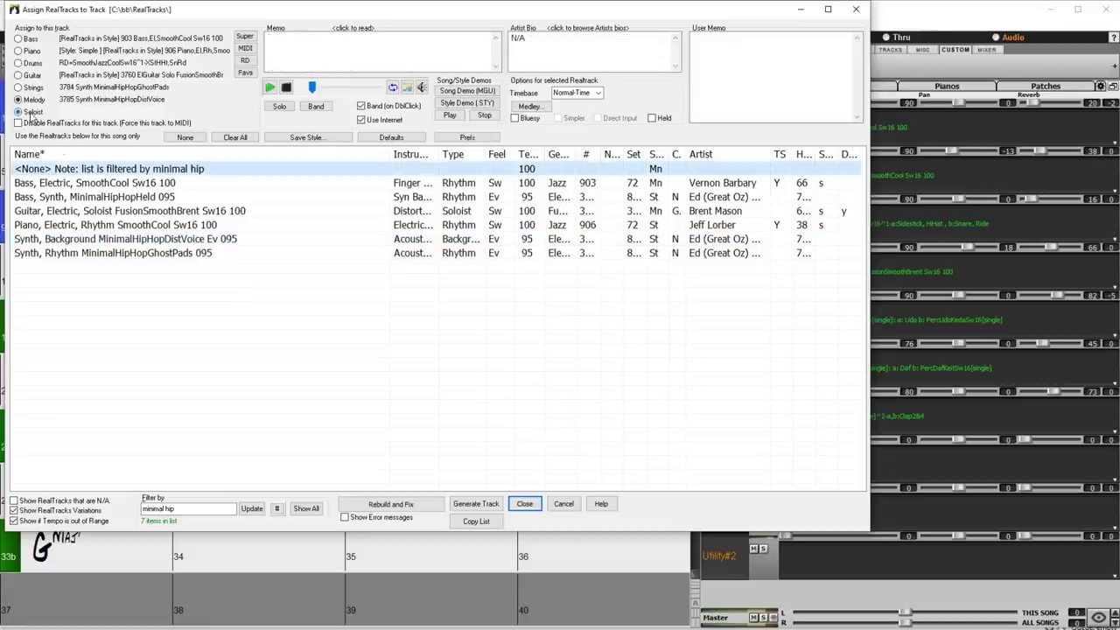
left_click(191, 508)
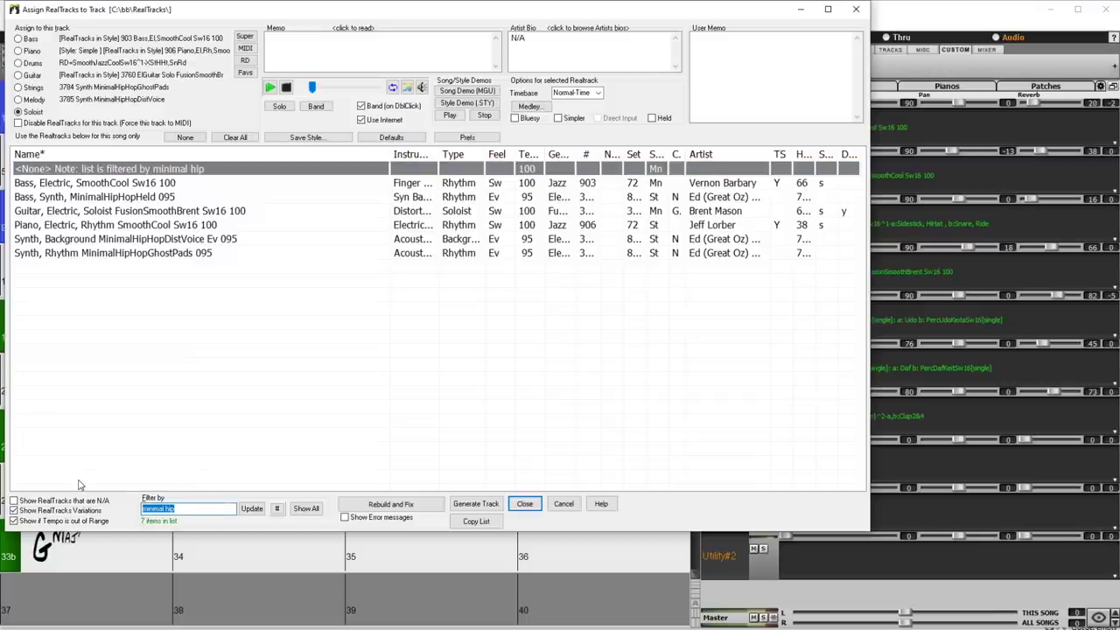
type("vocal mm")
key("Return")
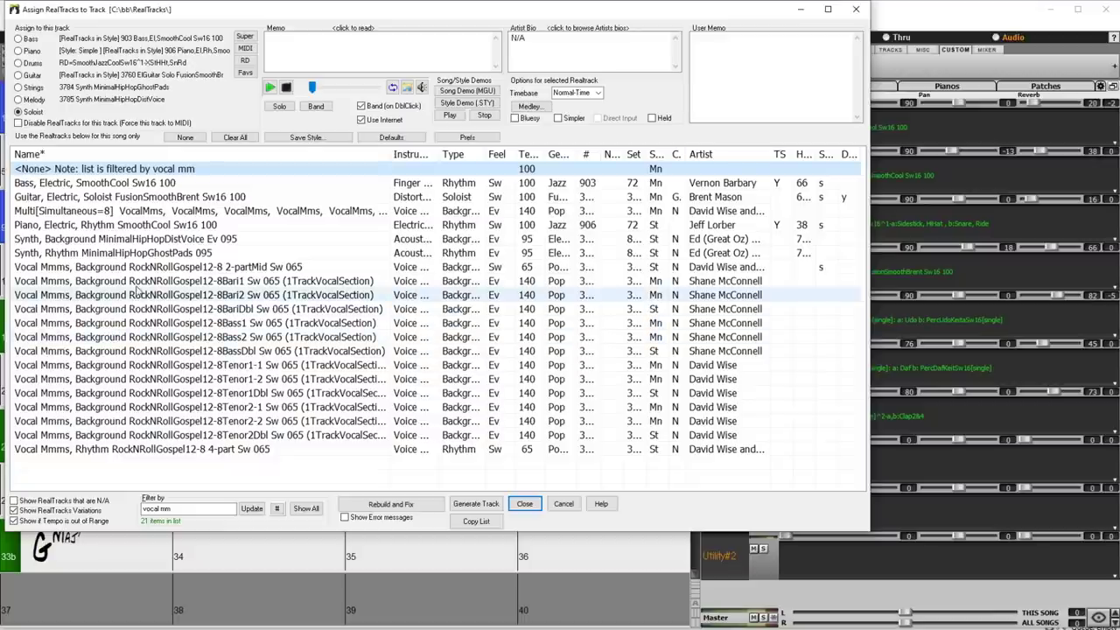
left_click(158, 267)
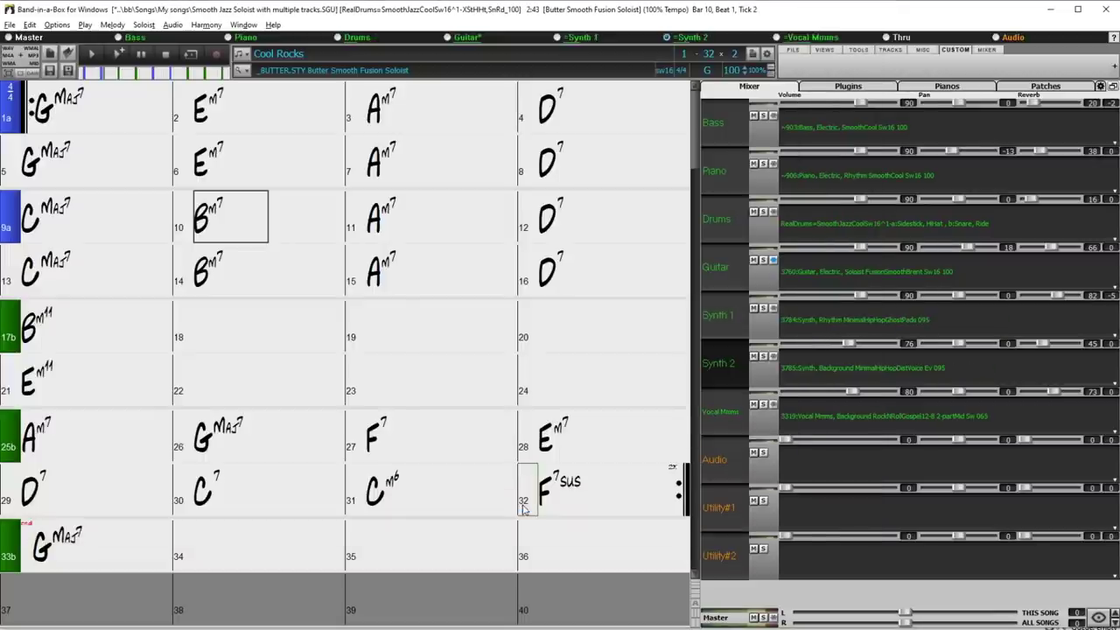
left_click(525, 503)
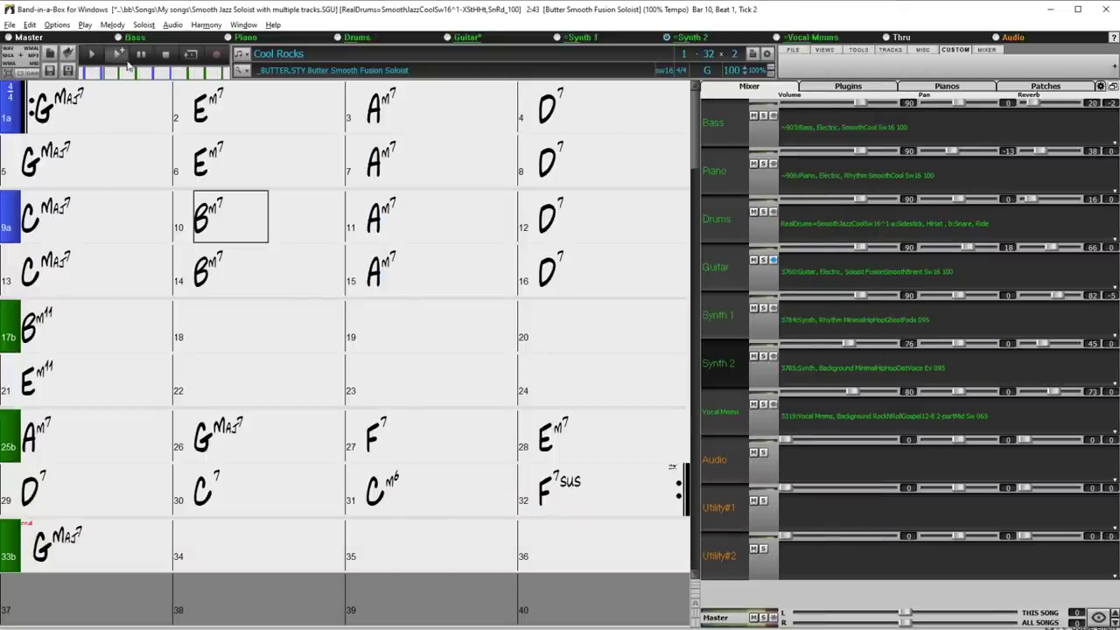
Generate and play the song, and set the Synth 2 track's volume to 55 and reverb to 79
left_click(120, 55)
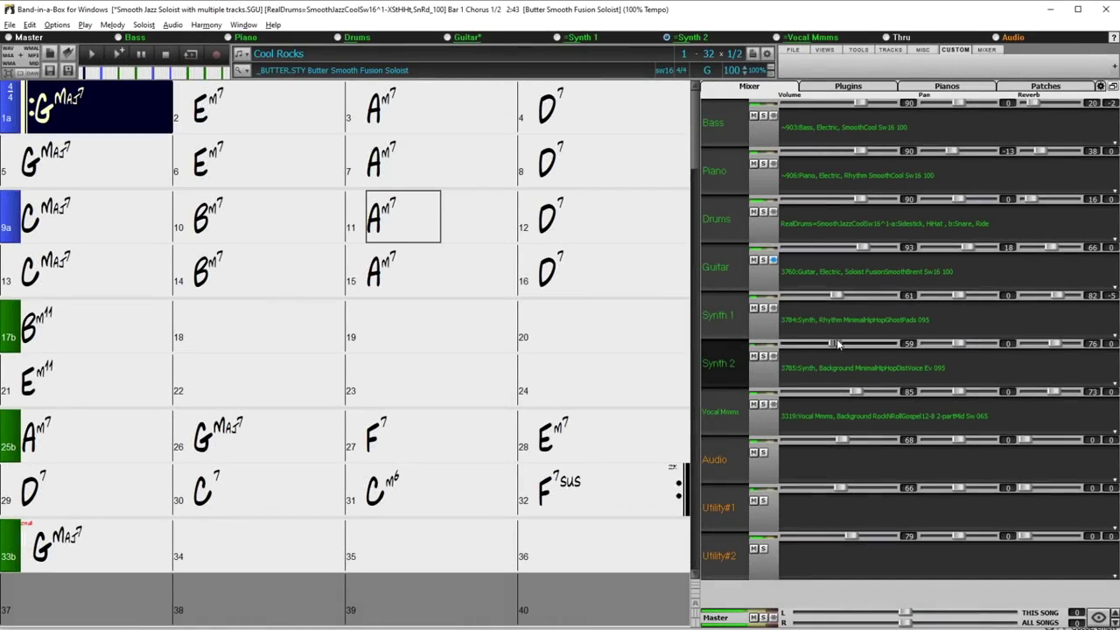
left_click_drag(838, 344, 833, 344)
left_click_drag(1060, 344, 1065, 346)
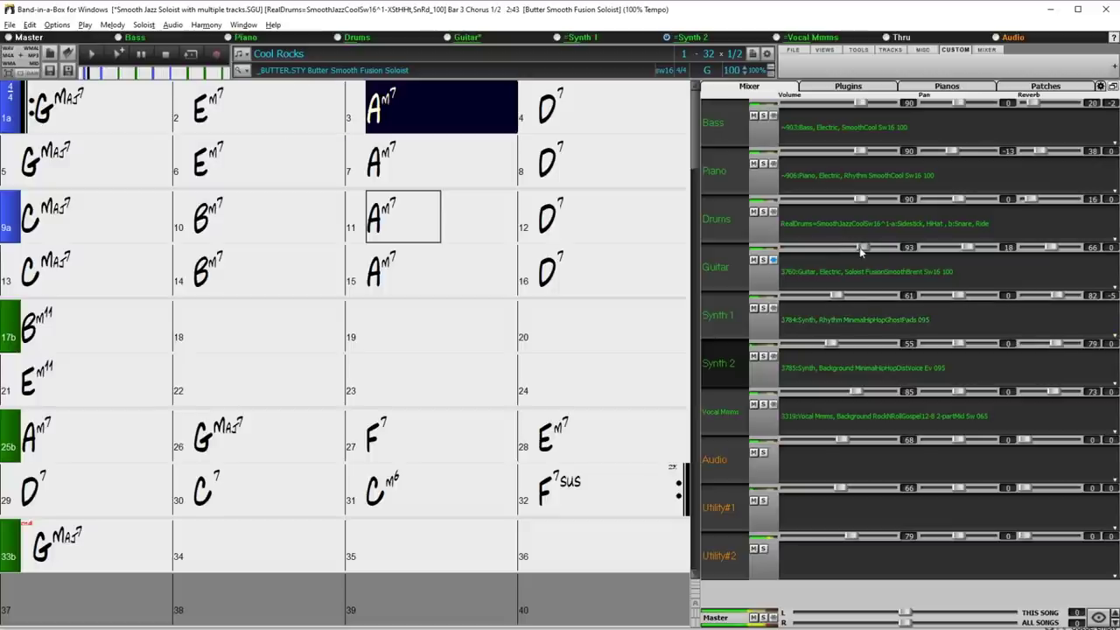
Set Guitar to volume 100 and reverb 71, Utility#2 to volume 69 and reverb 62, Utility#1's reverb to 48 and Audio's reverb to 59
left_click_drag(867, 246, 865, 247)
left_click_drag(1050, 248, 1047, 253)
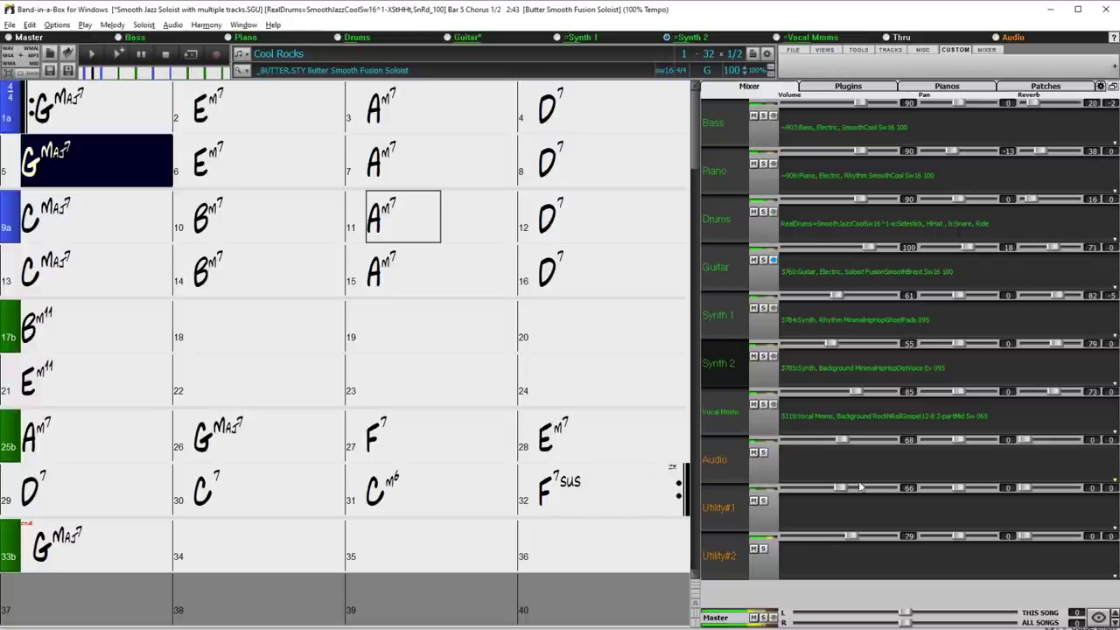
left_click(843, 535)
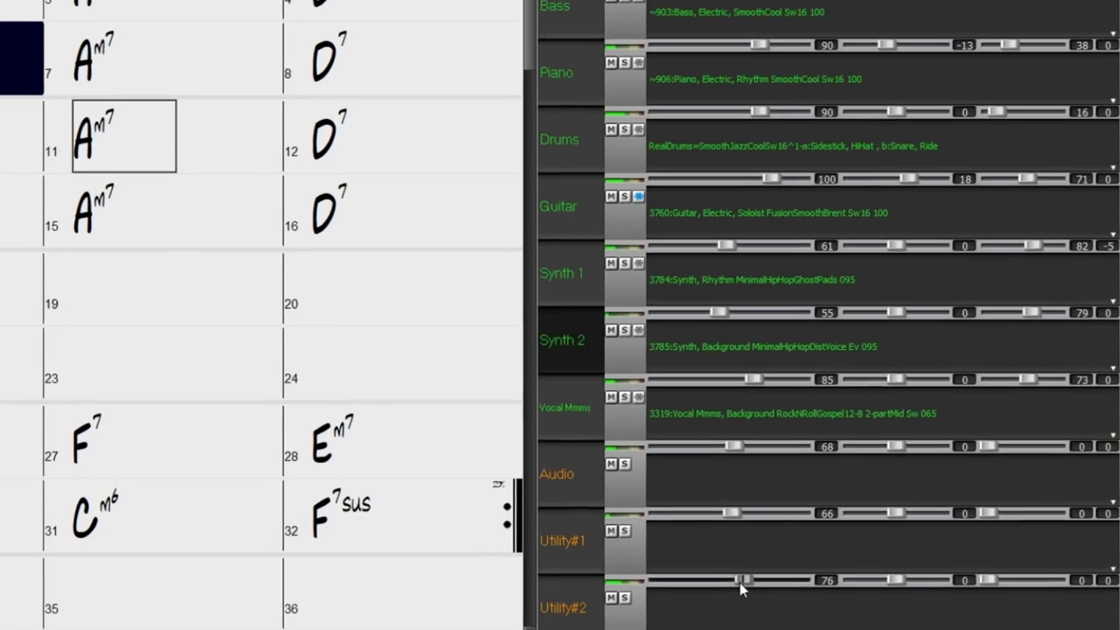
left_click_drag(986, 579, 1016, 579)
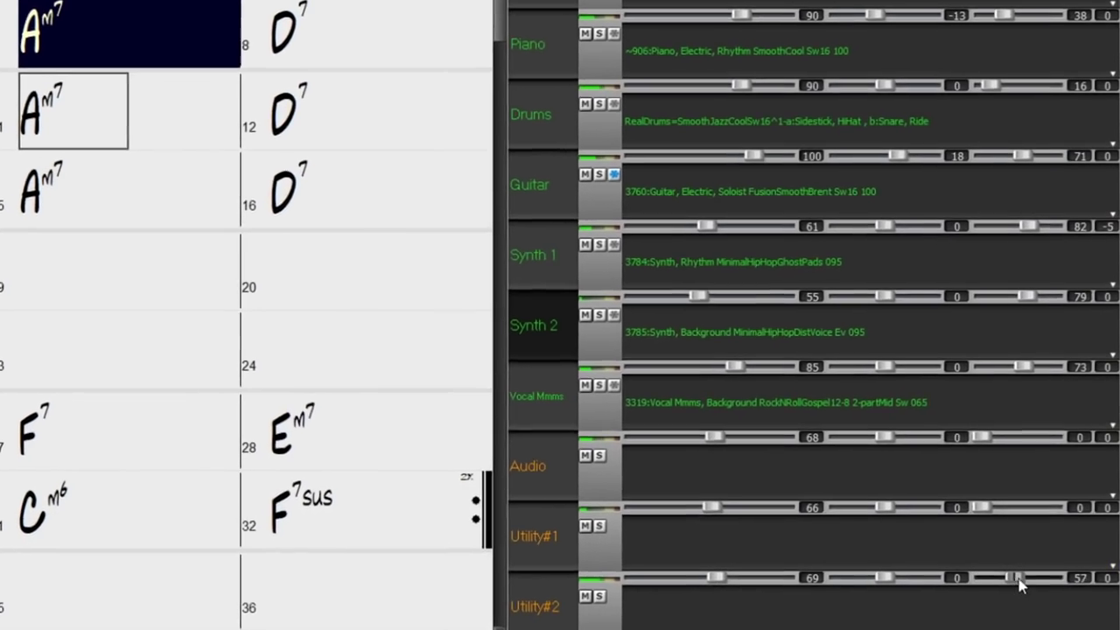
left_click_drag(984, 510, 1009, 504)
left_click_drag(980, 435, 1015, 439)
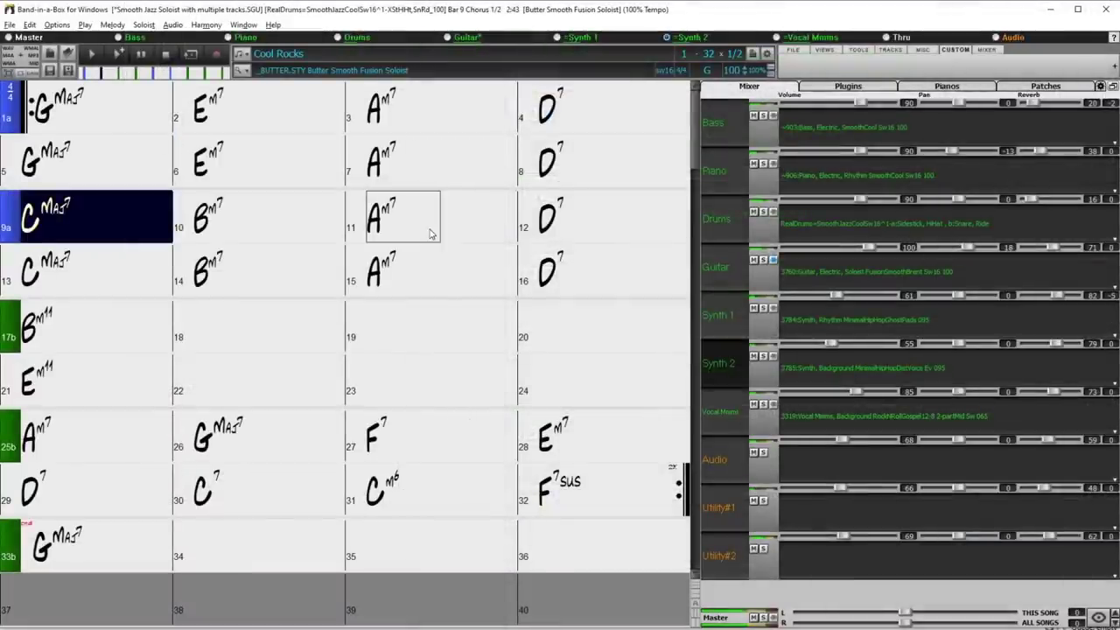
Harmonize the audio of the Guitar track from the audio editor
key("Right")
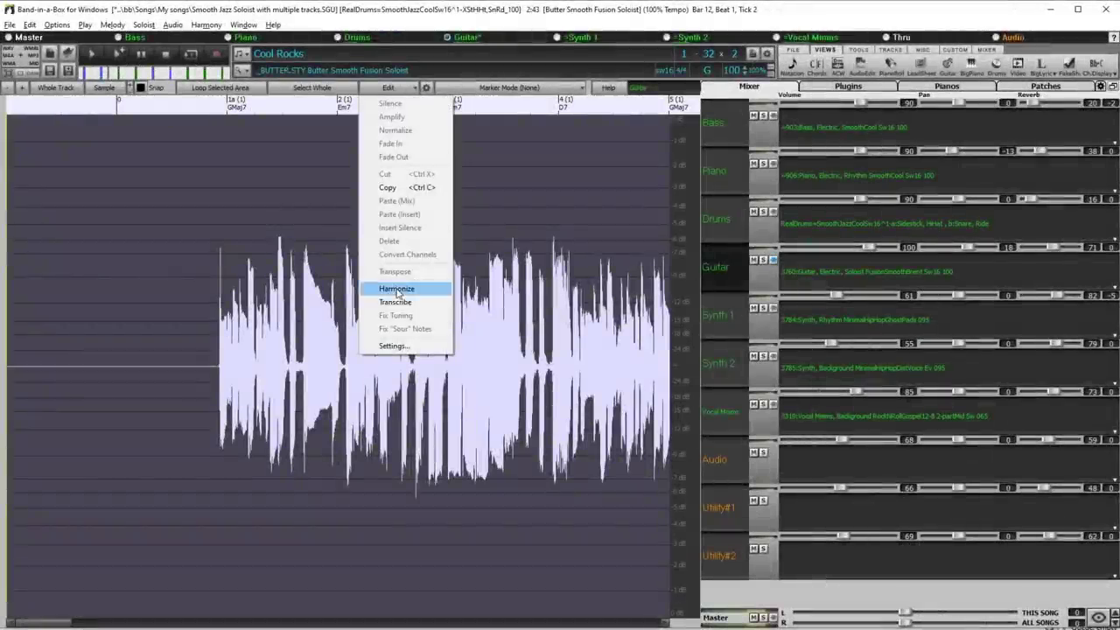
left_click(397, 289)
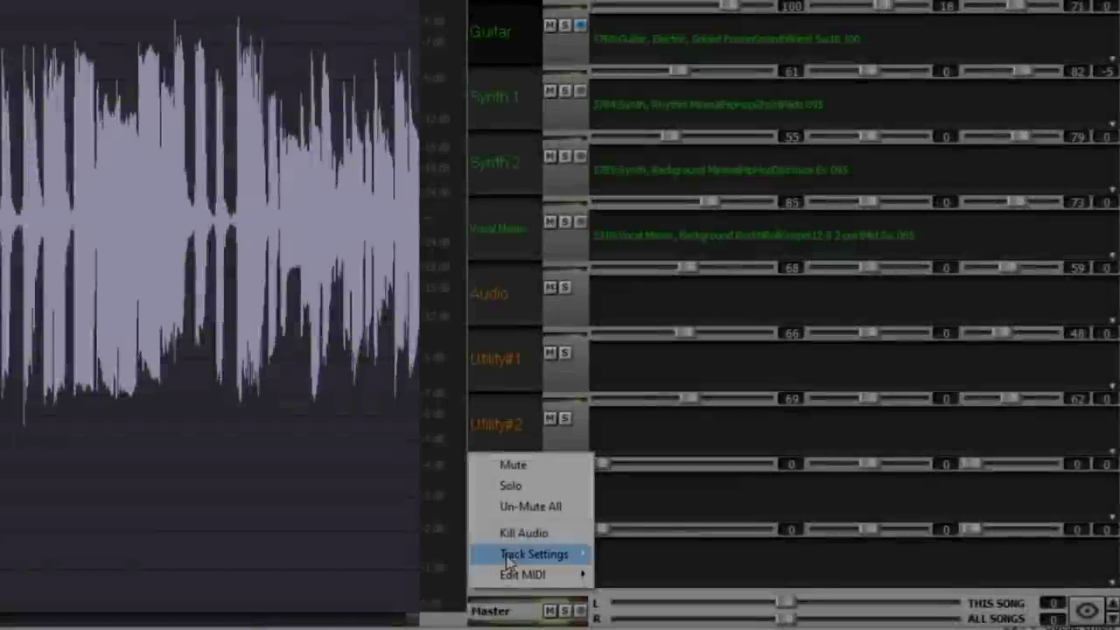
Rename the Utility#4 track as "Guit harm 2" and the Audio track as "Perc 1"
mouse_move(508, 561)
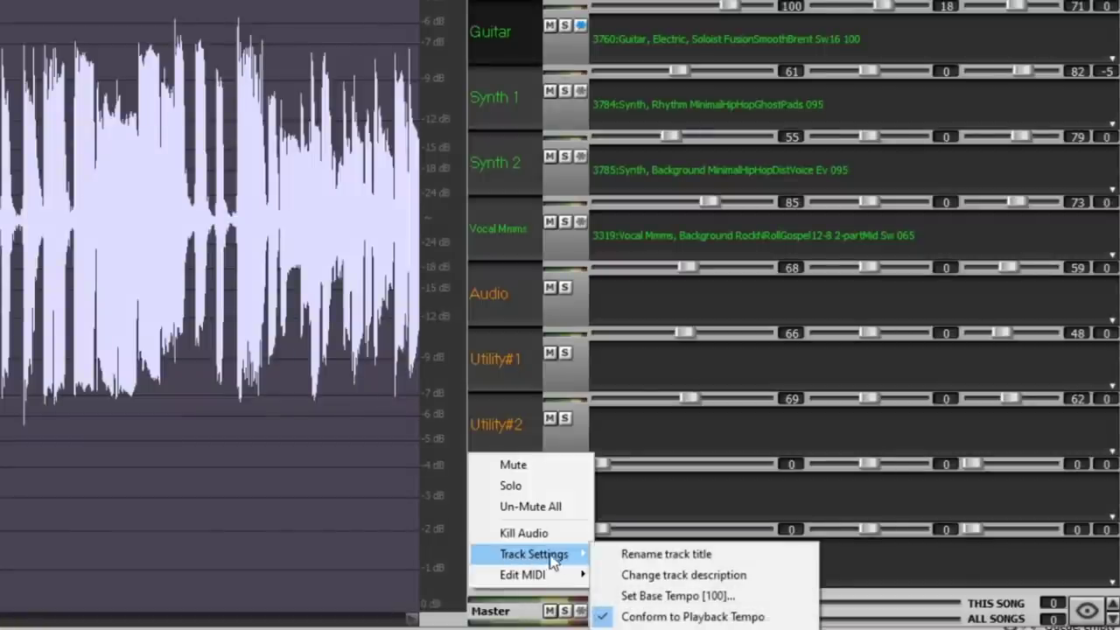
left_click(632, 554)
type("Guit harm 2")
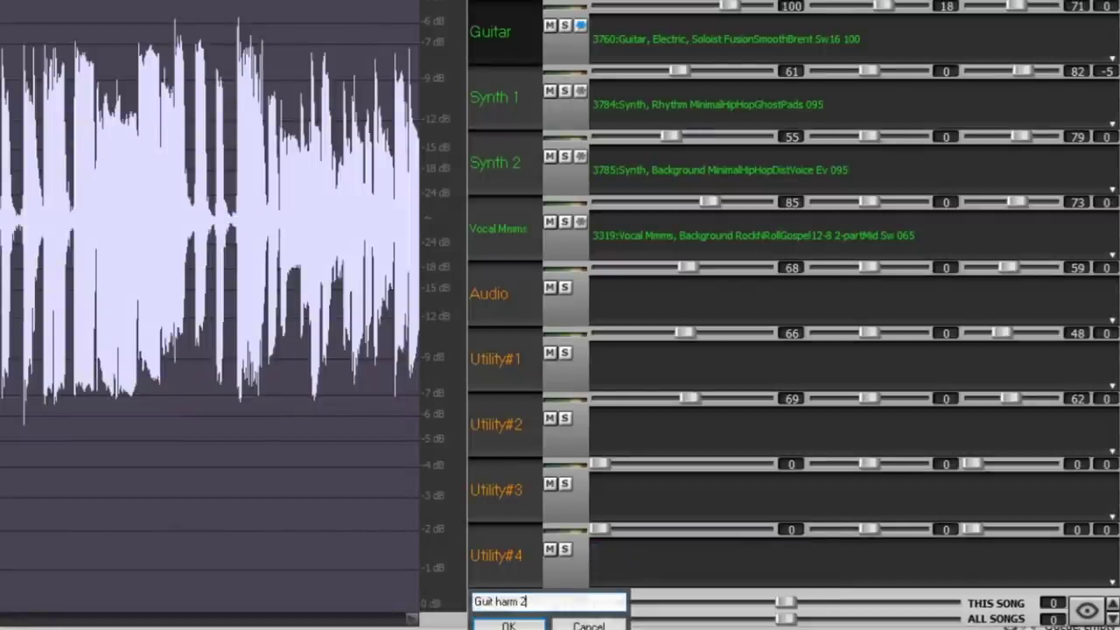
key("Return")
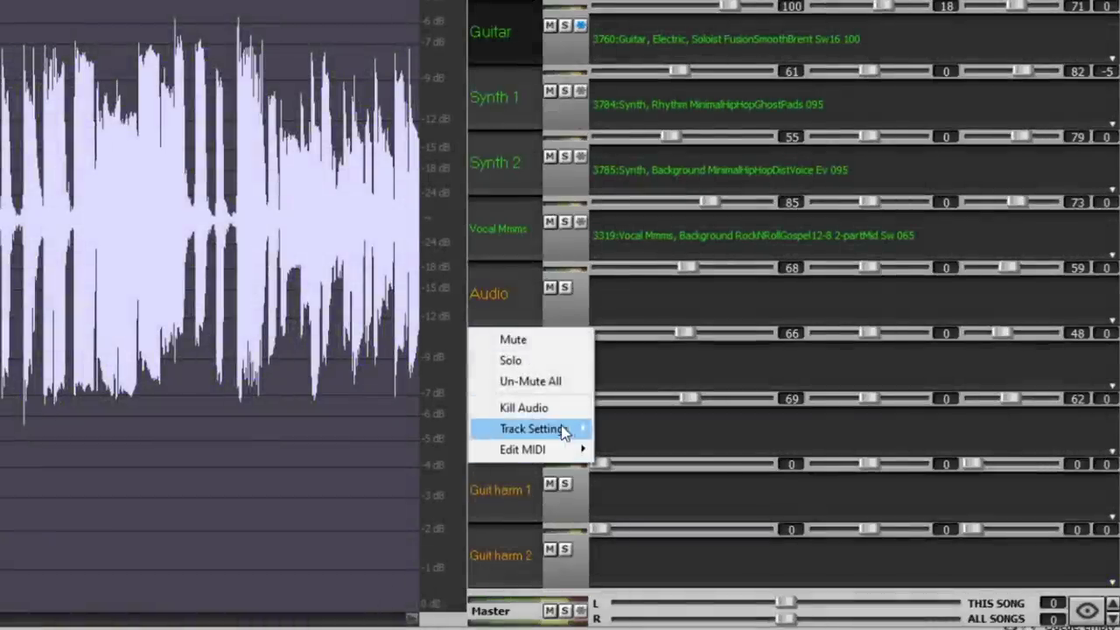
mouse_move(564, 430)
left_click(652, 424)
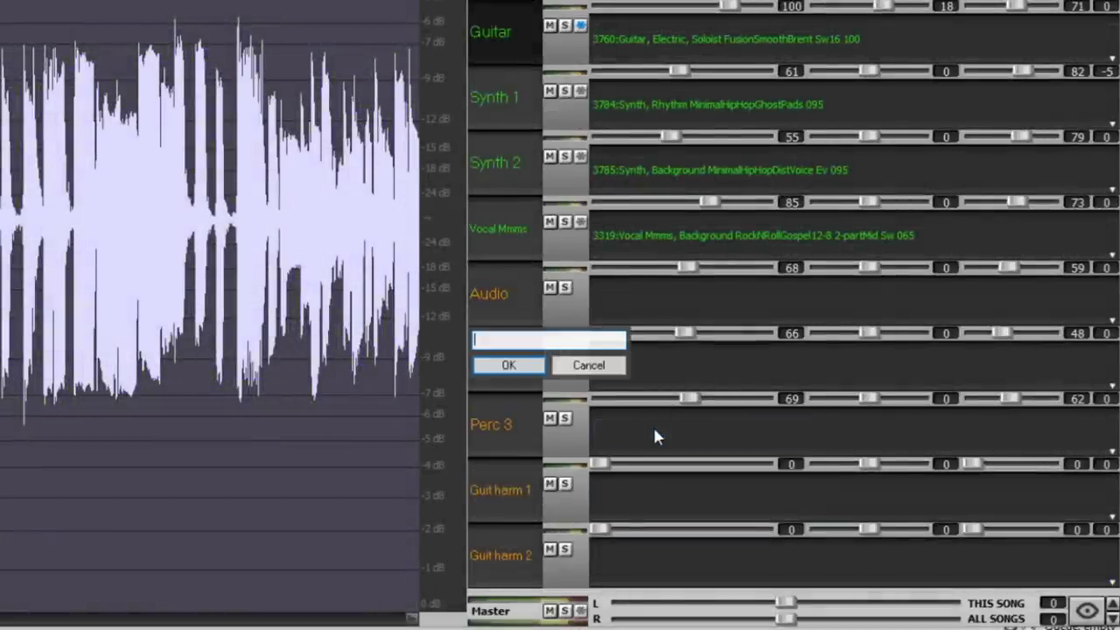
type("Perc 1")
key("Return")
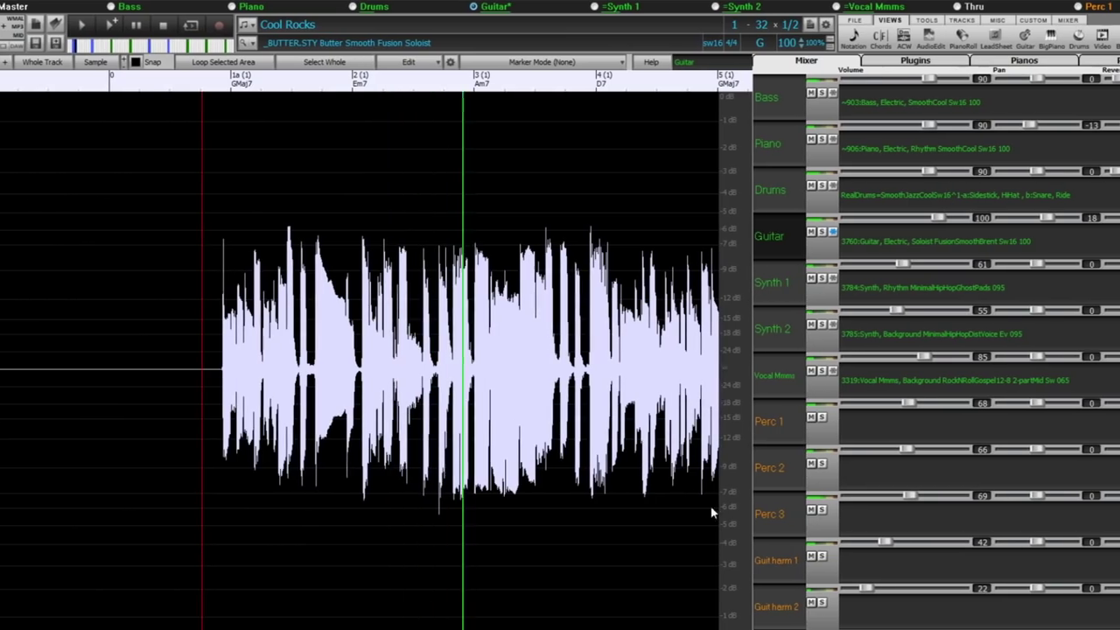
View the waveforms of the guitar harmony and percussion tracks in the audio editor during playback
left_click(782, 562)
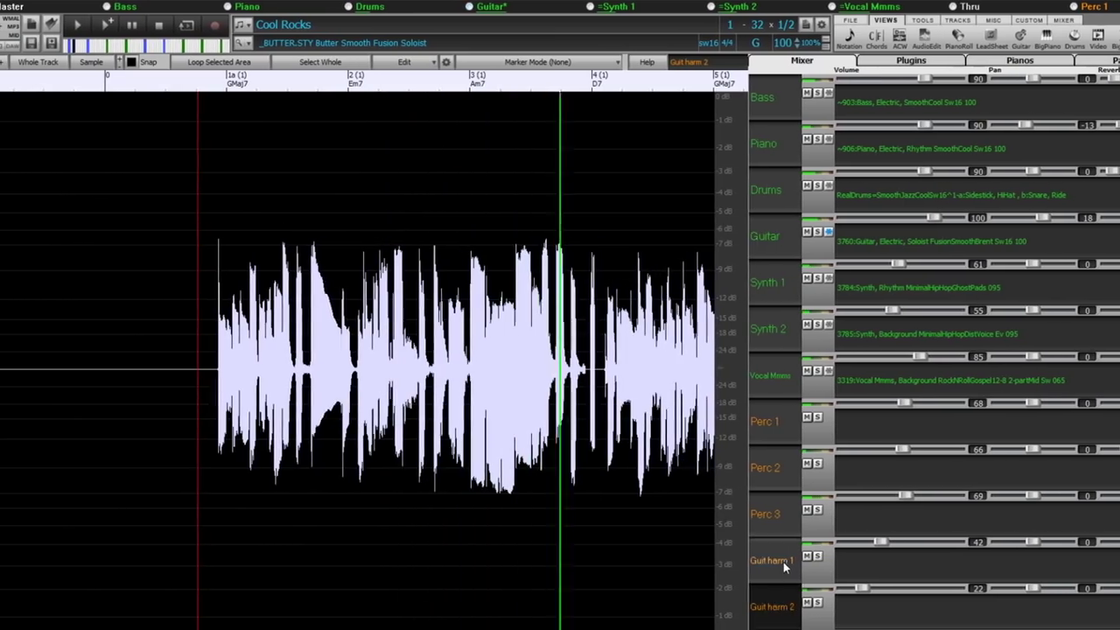
left_click(774, 516)
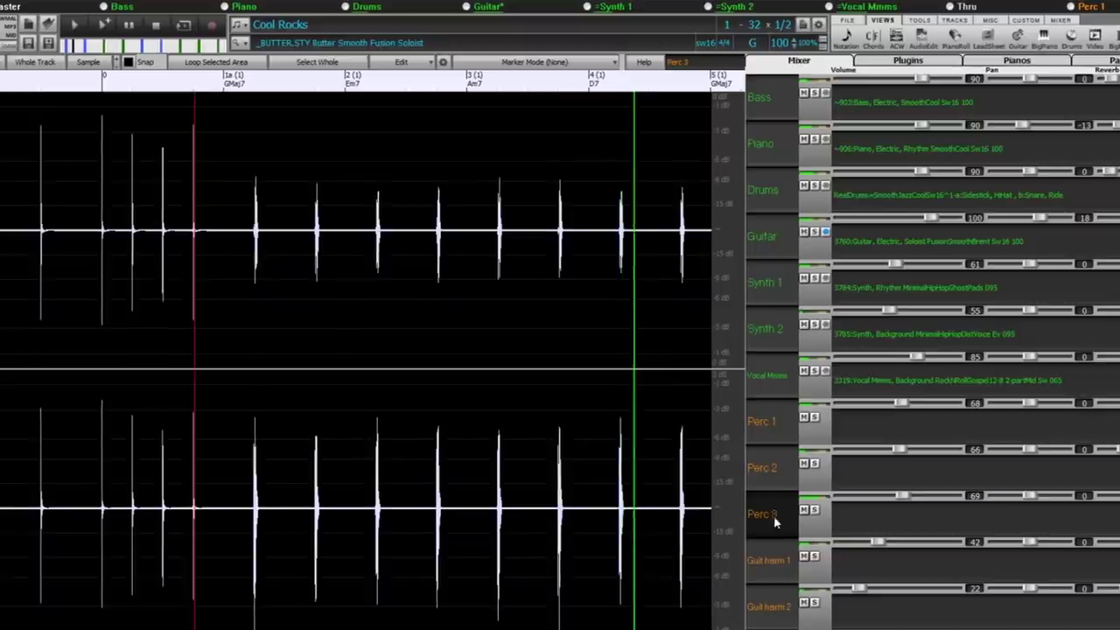
left_click(772, 469)
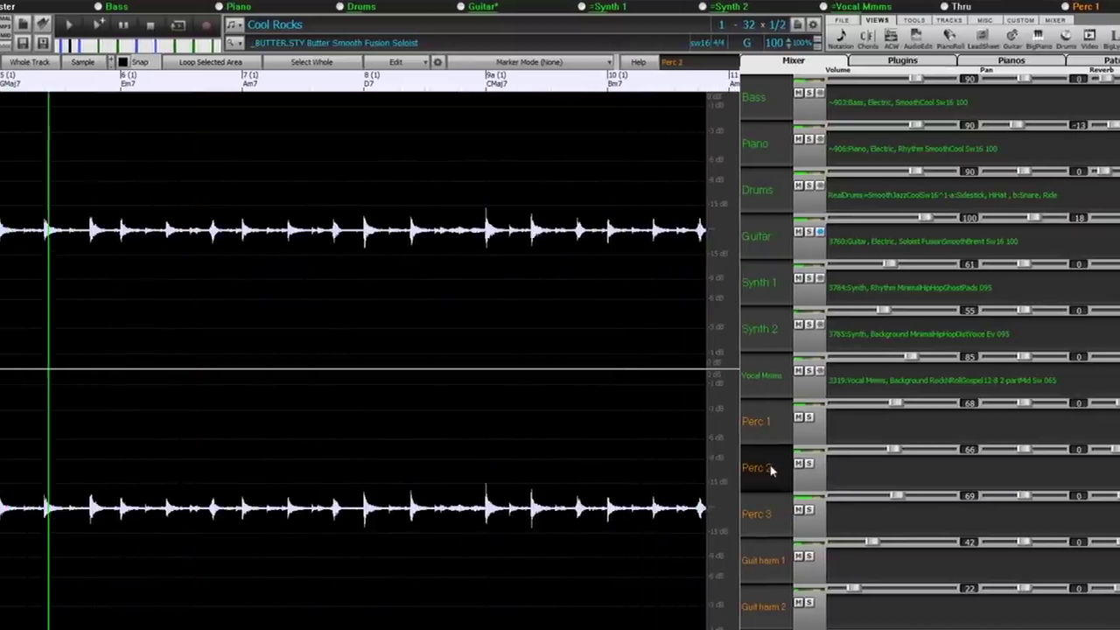
left_click(770, 375)
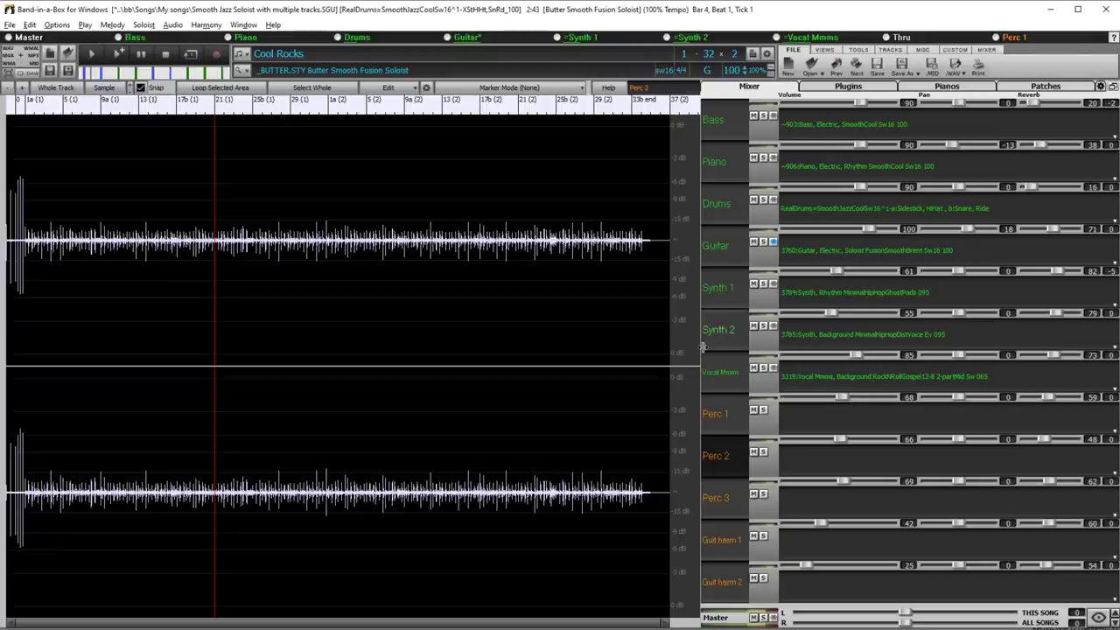
Widen the audio editor beside the mixer and zoom the Perc 2 waveform around the mouse pointer
left_click_drag(702, 347, 800, 341)
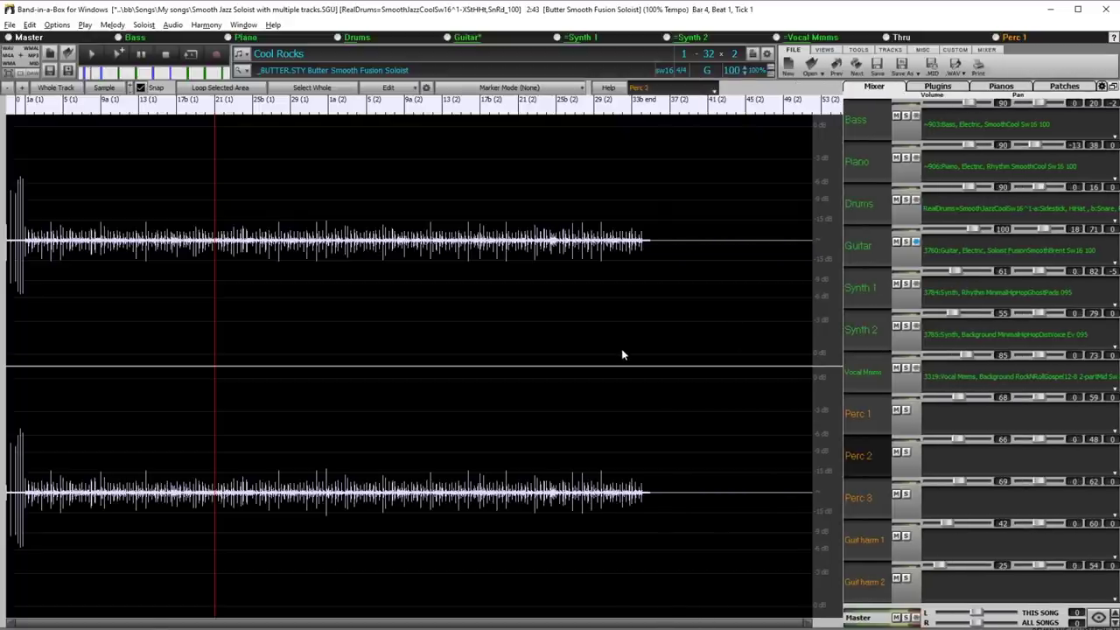
scroll(622, 355, "up", 3)
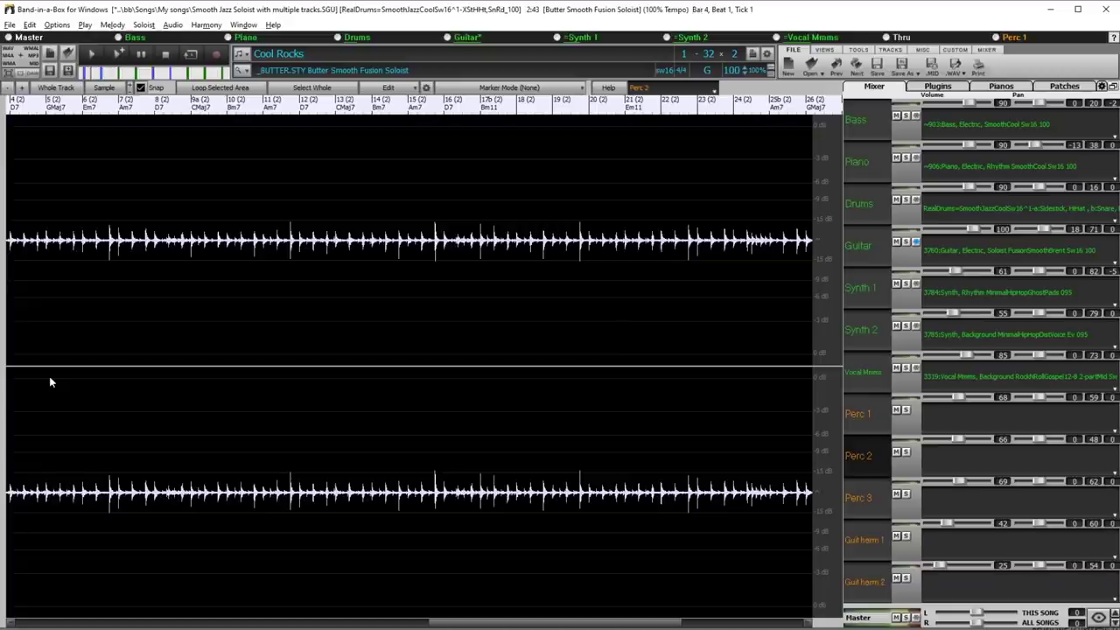
scroll(50, 381, "up", 4)
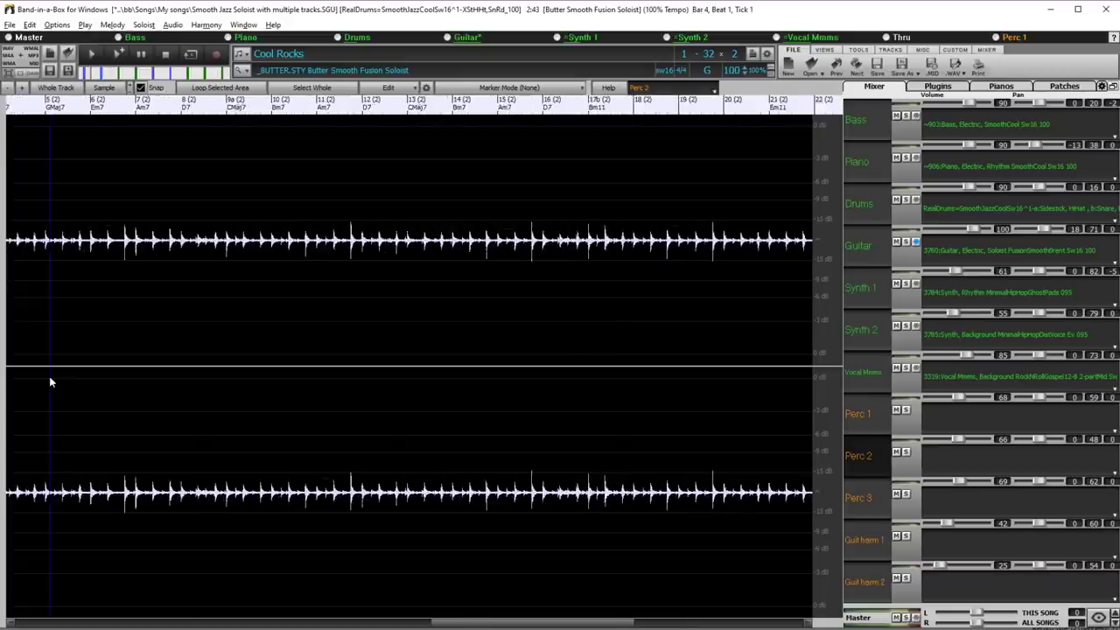
scroll(50, 381, "down", 3)
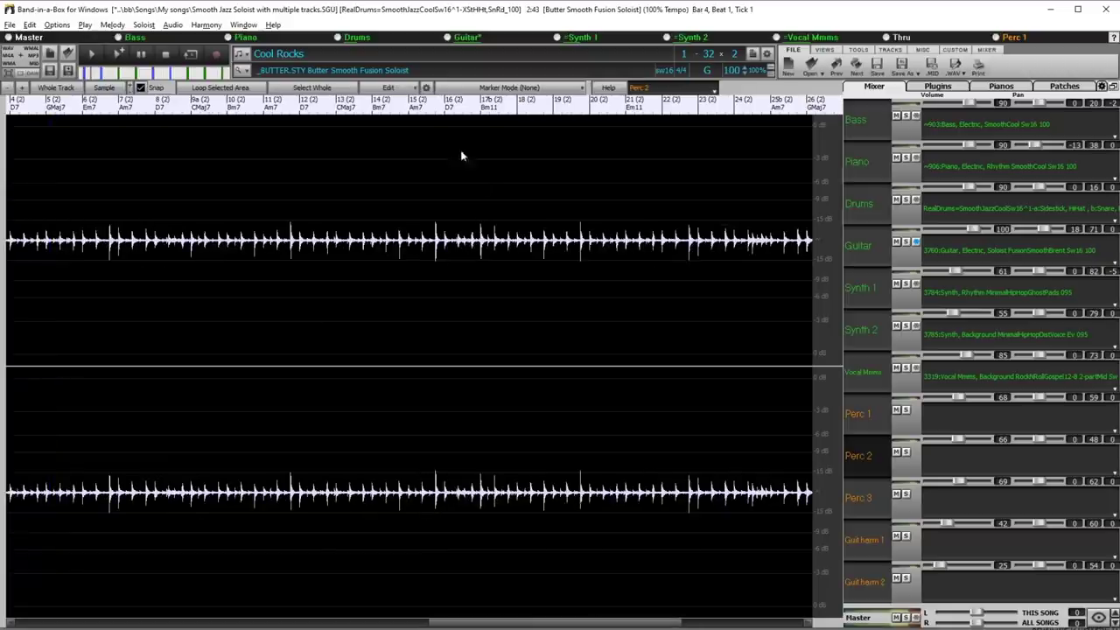
Enable the audio edit setting "Mouse wheel zooms to edit cursor instead of mouse pointer"
left_click(426, 87)
left_click(535, 285)
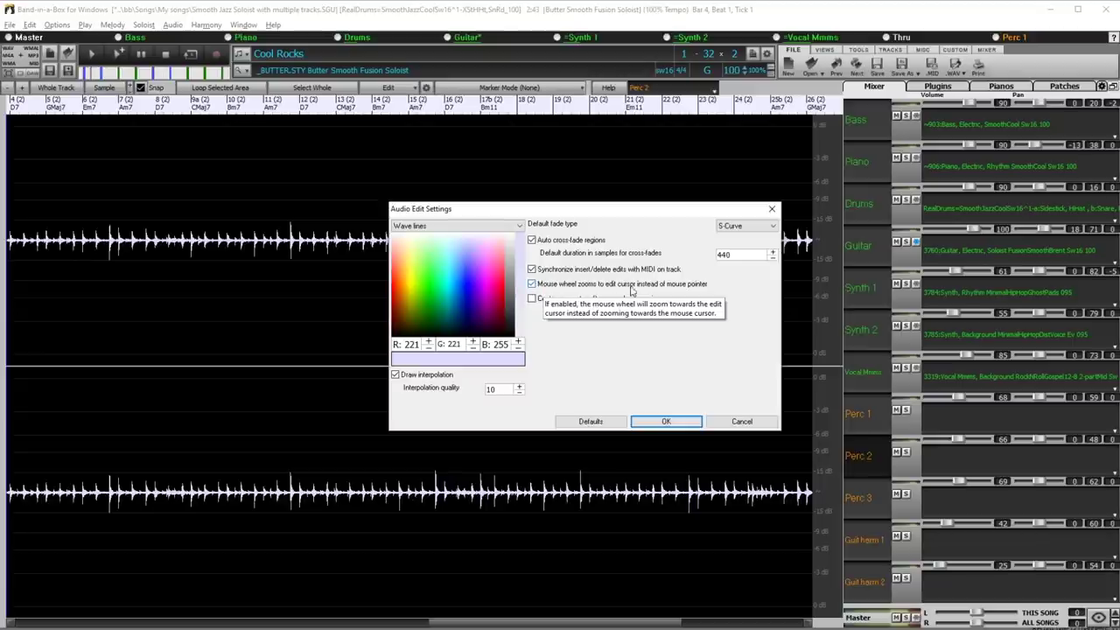
left_click(669, 423)
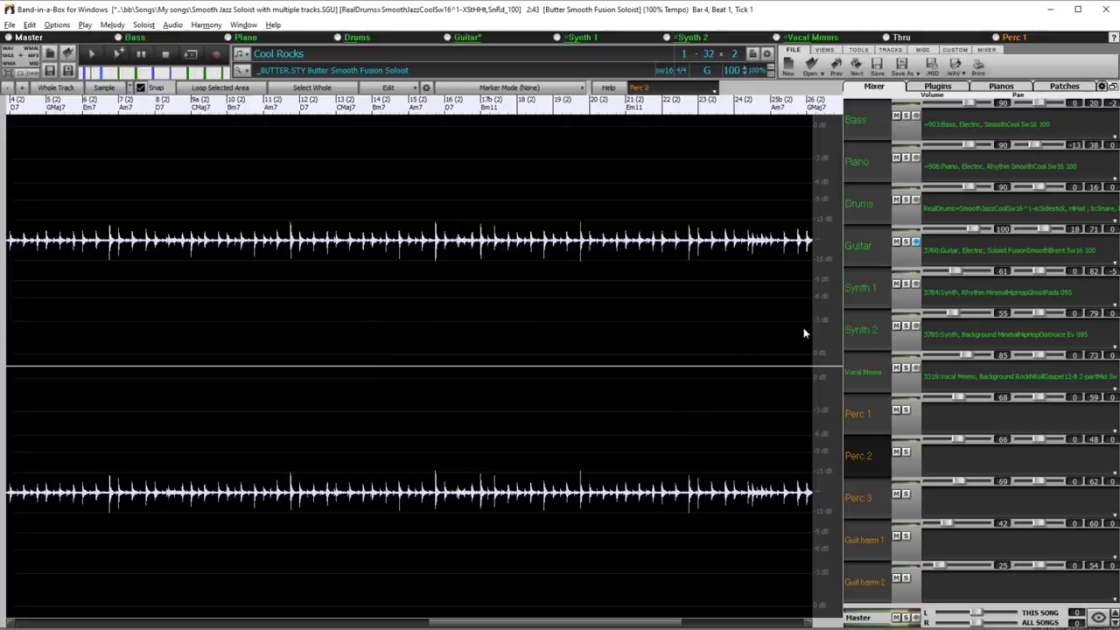
Place the edit cursor late in bar 25 of the second chorus and zoom the waveform around it
left_click(796, 333)
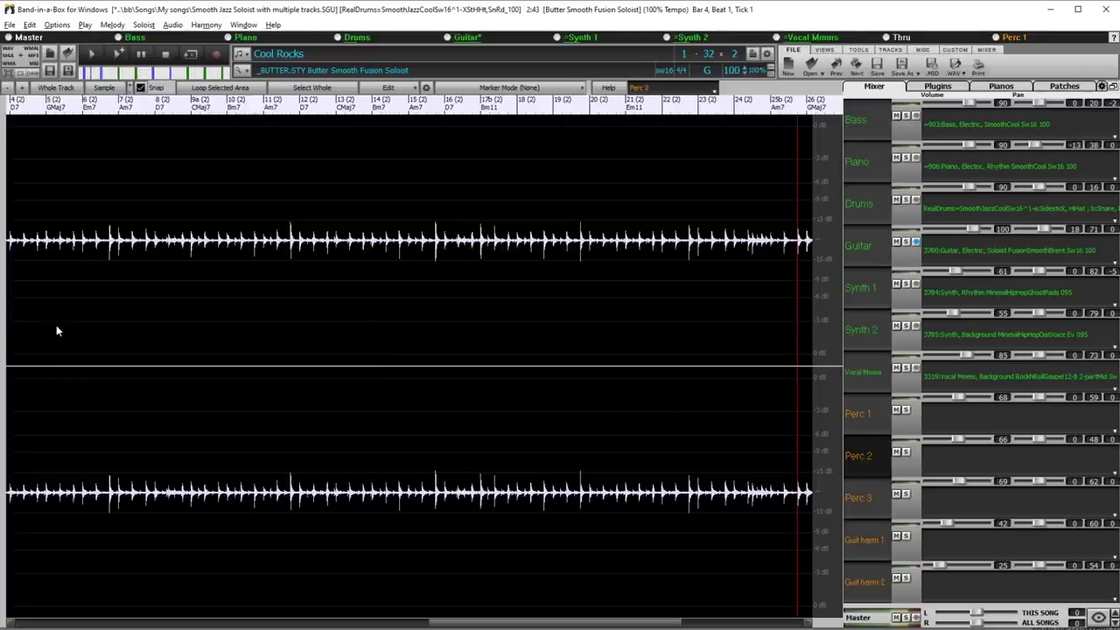
scroll(66, 331, "up", 2)
scroll(65, 326, "up", 2)
scroll(64, 331, "down", 2)
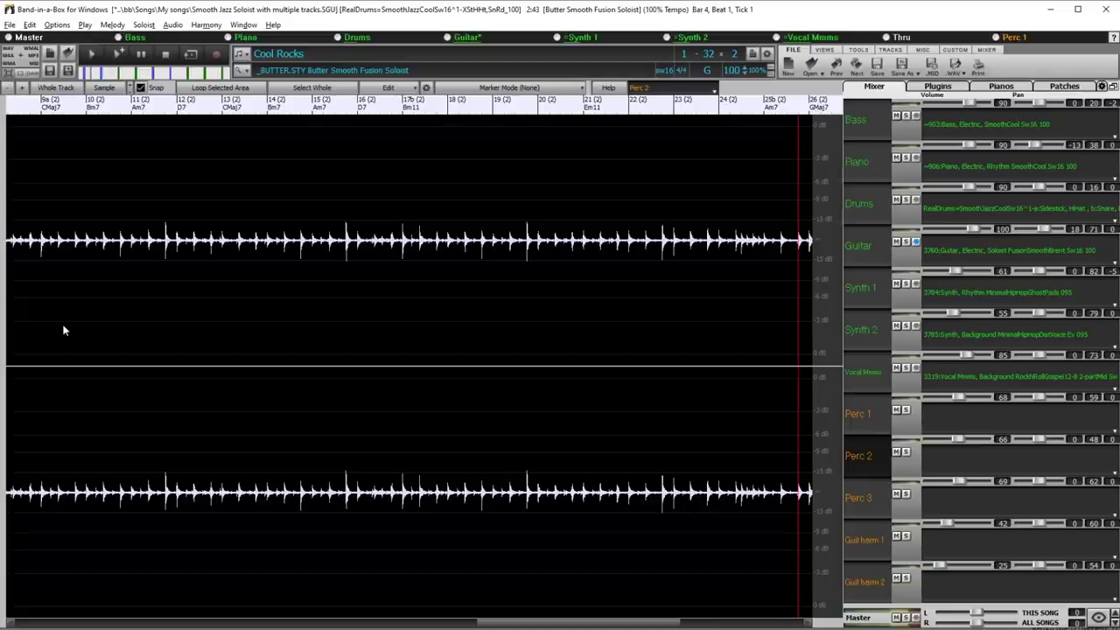
Enable the audio edit setting "Center screen to edit cursor when zooming" and zoom in on the Perc 2 waveform
left_click(426, 87)
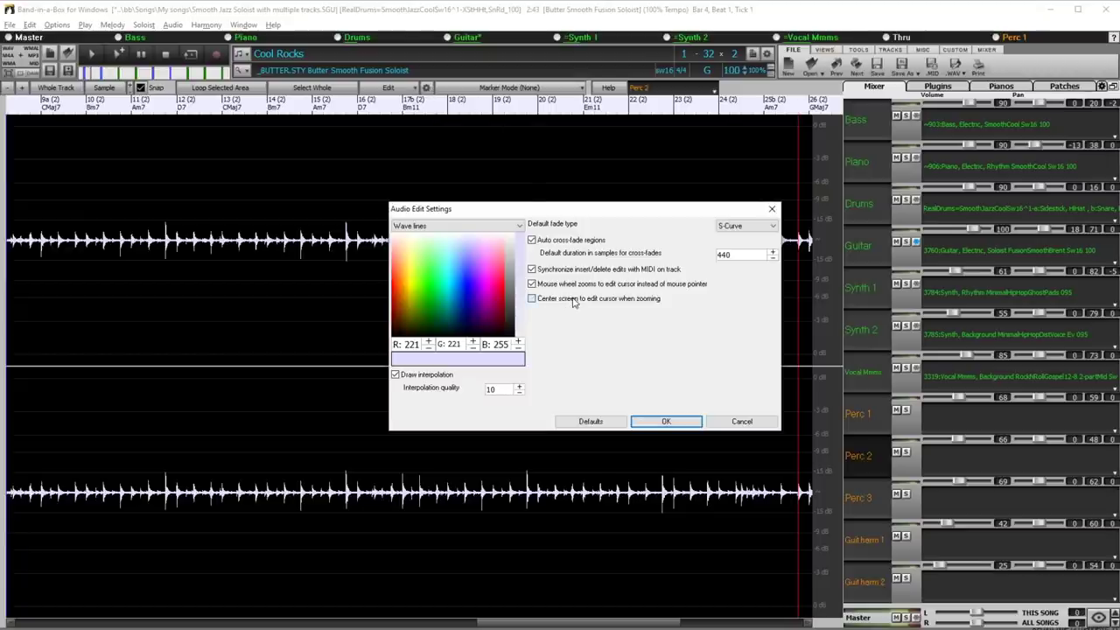
mouse_move(574, 302)
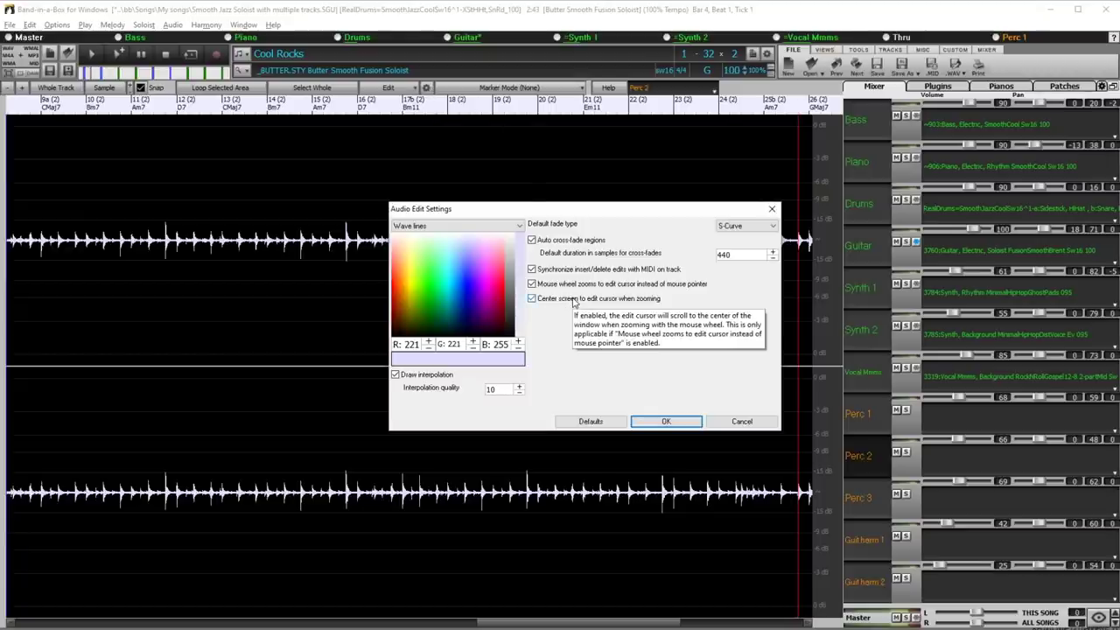
left_click(693, 421)
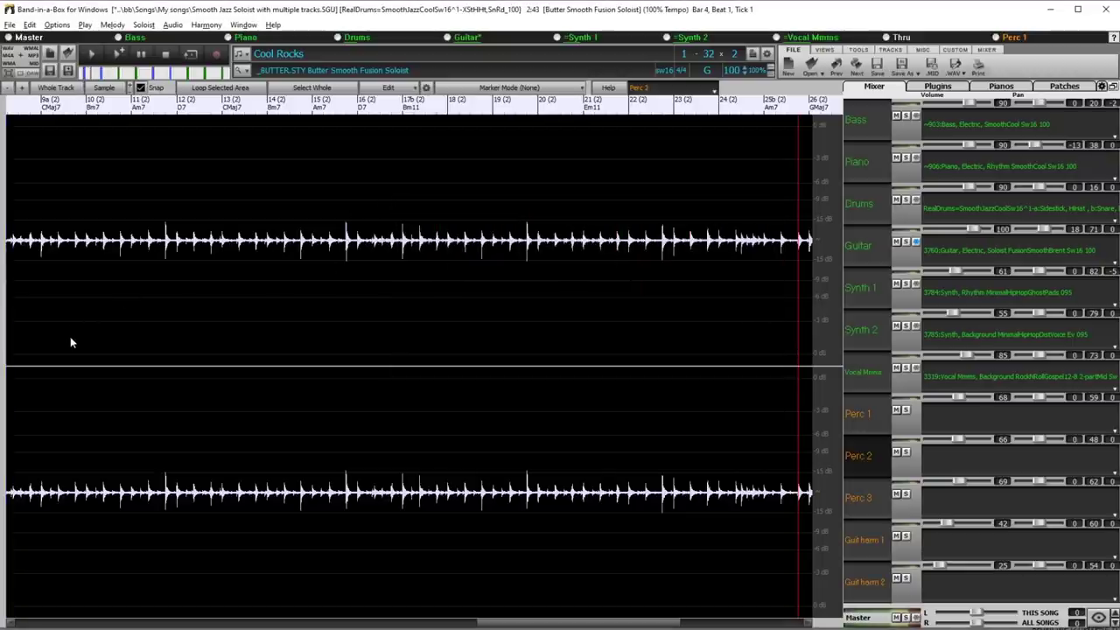
scroll(72, 343, "up", 5)
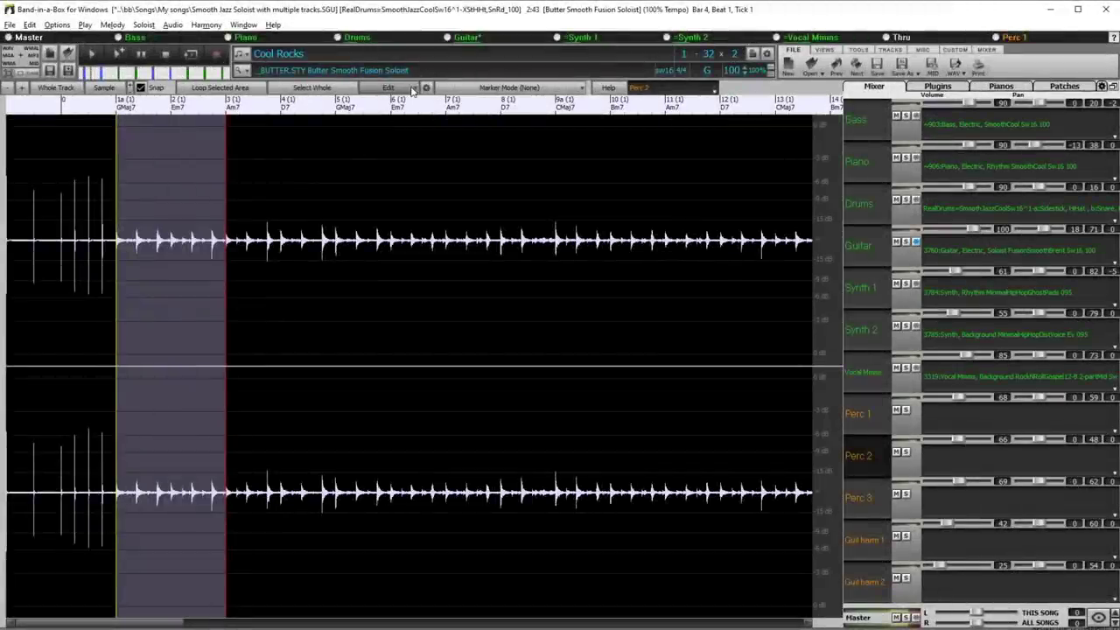
Copy the selected bars 1 and 2 of the Perc 2 audio to the same bars of the Utility#14 track
left_click(413, 90)
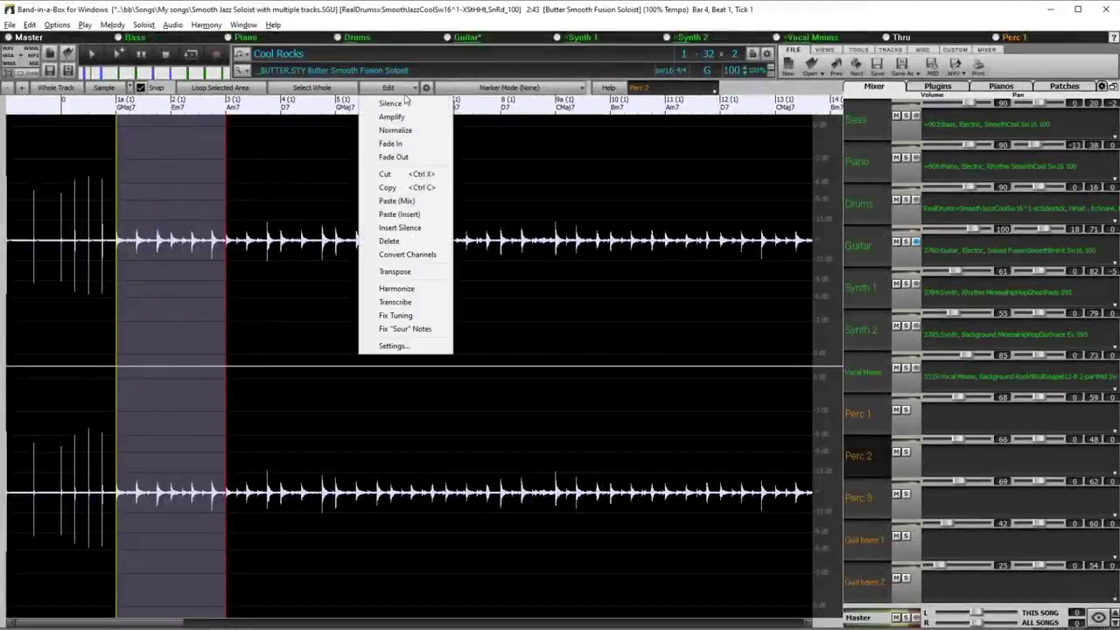
left_click(407, 190)
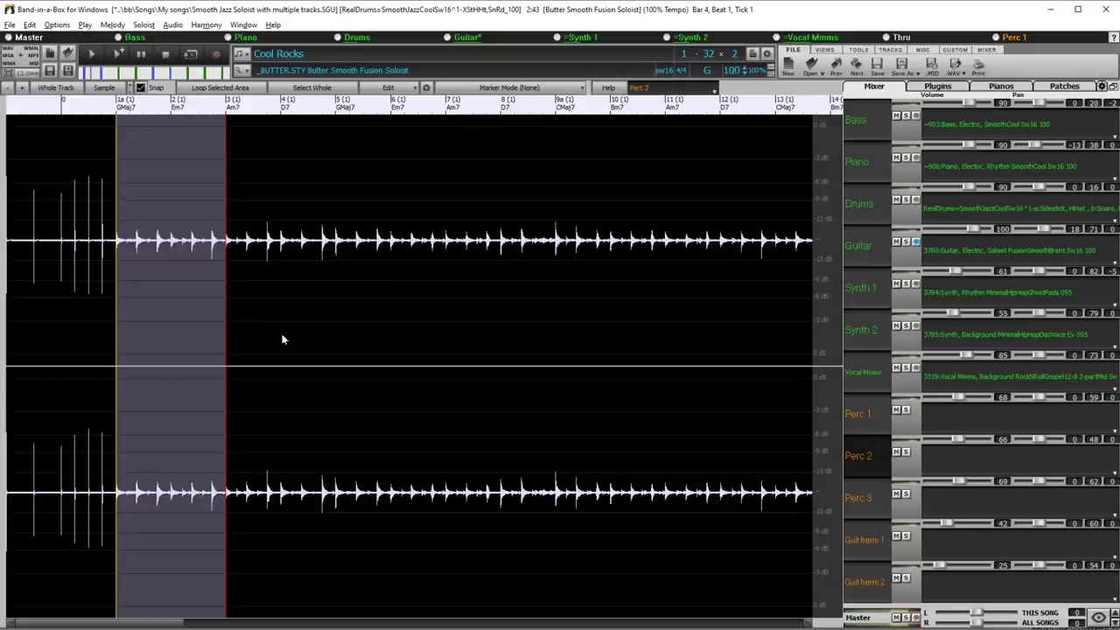
left_click(714, 91)
left_click(665, 383)
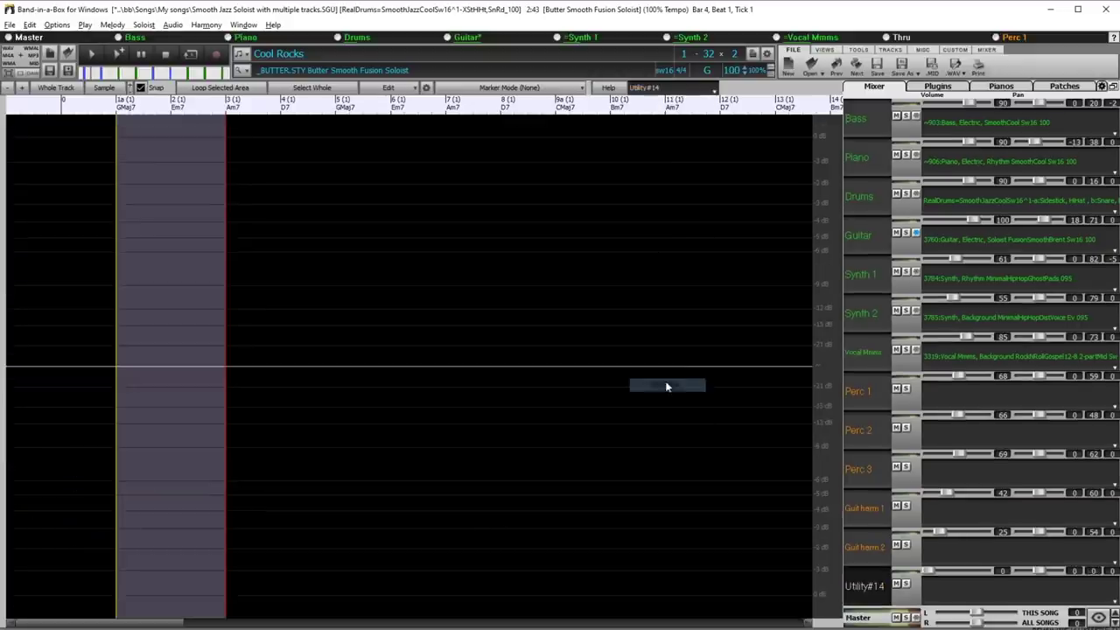
key("ctrl+v")
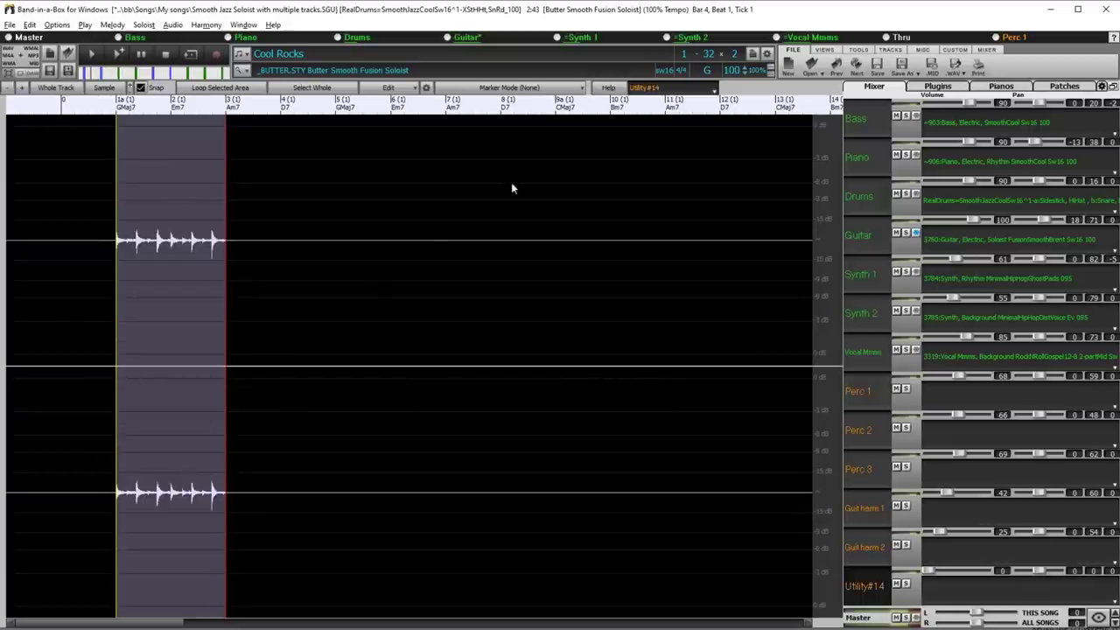
Switch the audio editor through the Utility#6, Perc 3 and Synth 1 tracks to view their waveforms
left_click(659, 90)
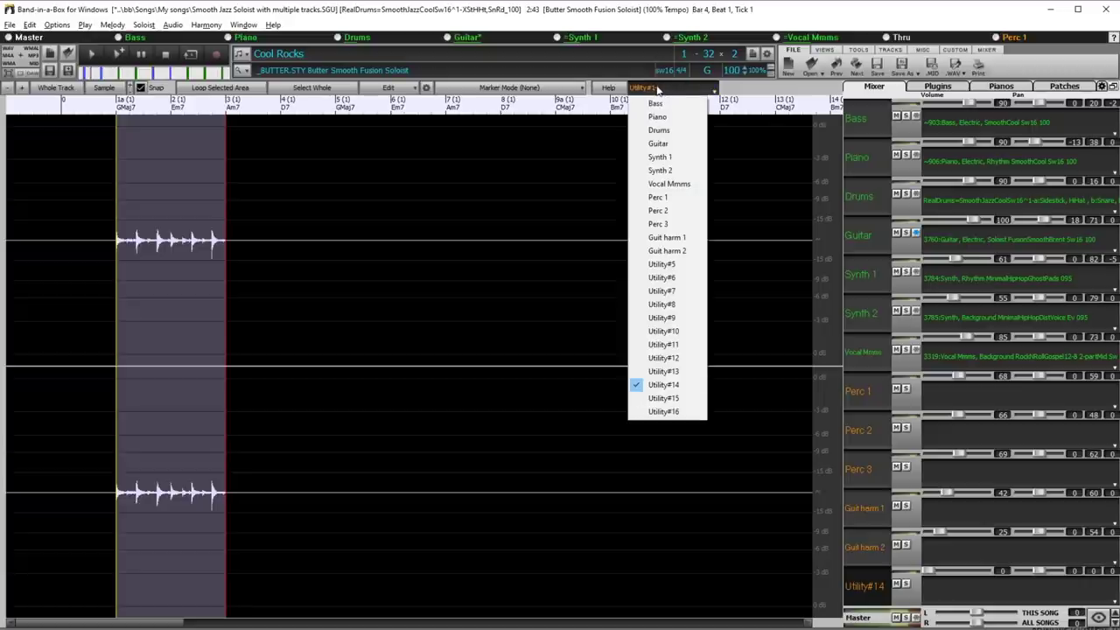
left_click(661, 277)
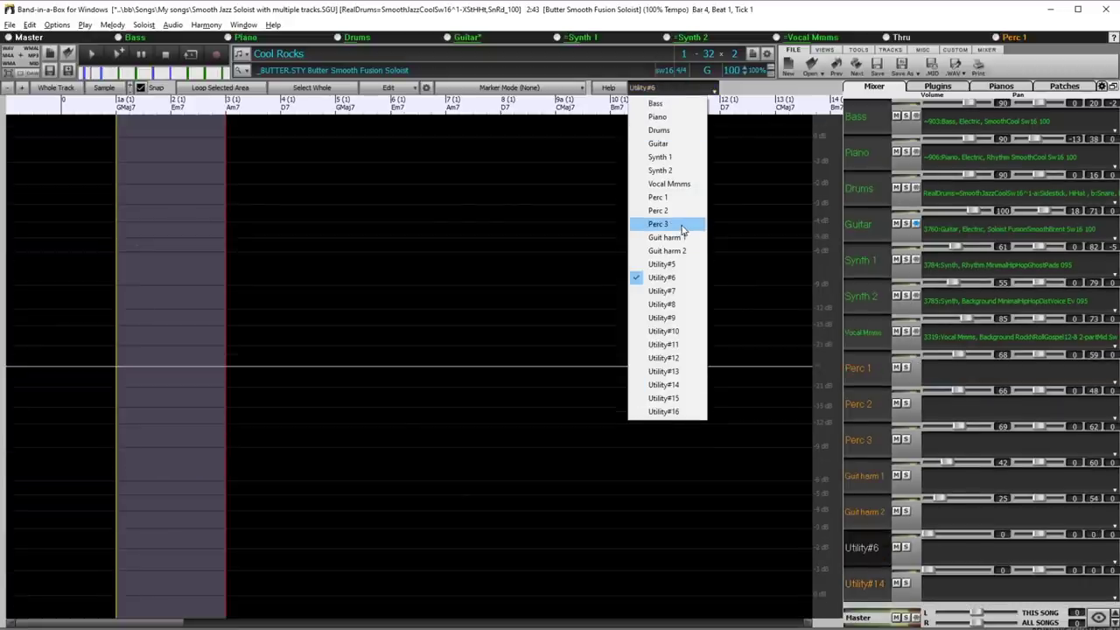
left_click(681, 227)
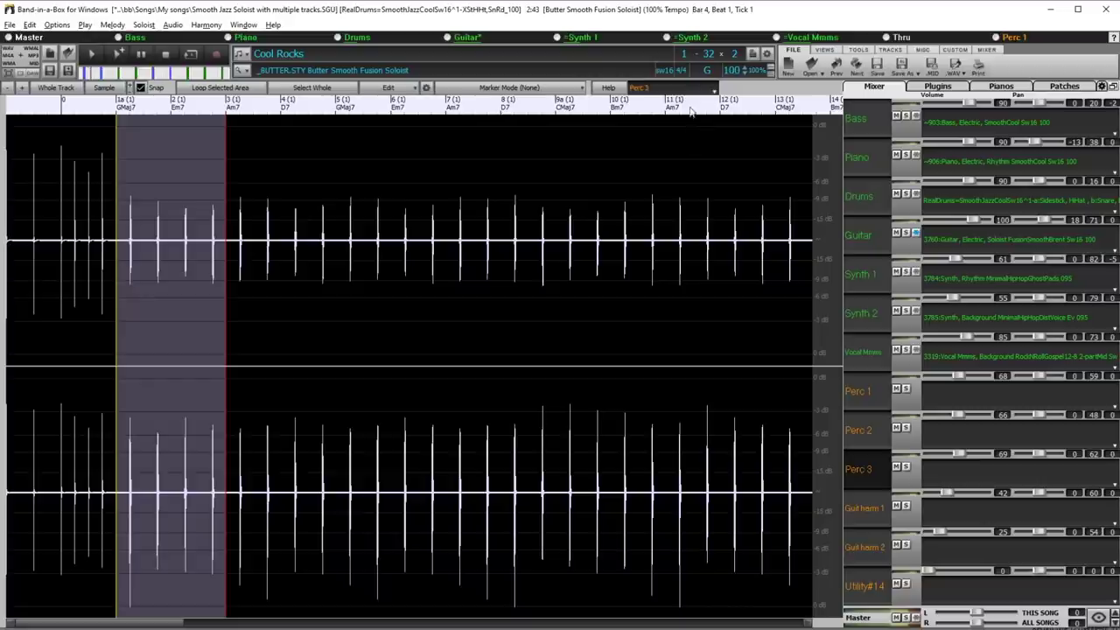
scroll(658, 89, "up", 11)
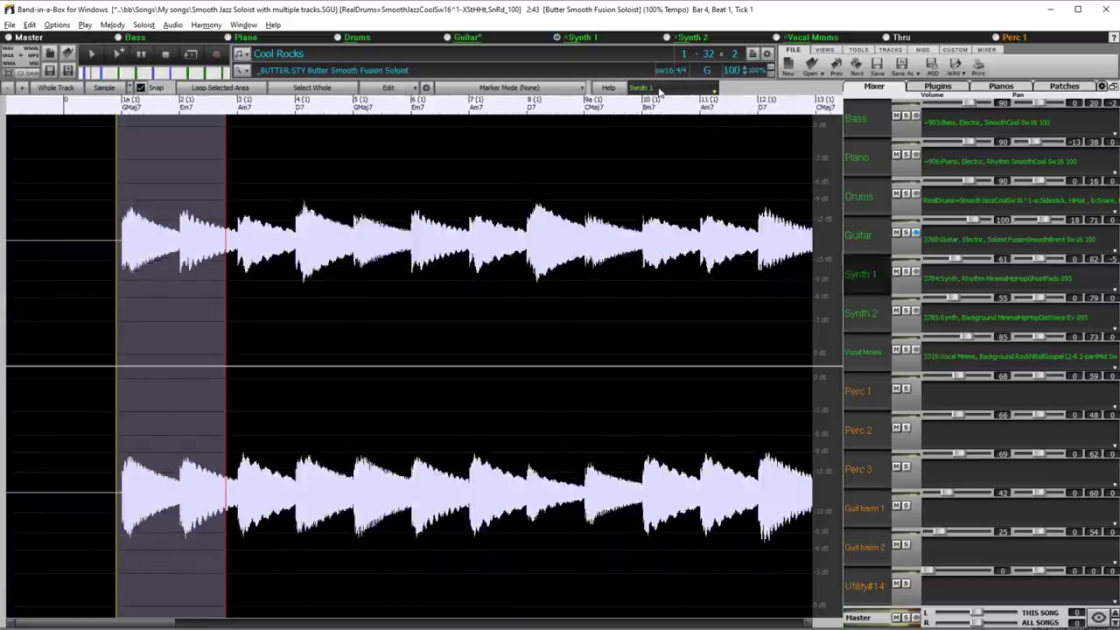
Switch the audio editor through the Vocal Mmms, Piano, Drums, Guitar, Synth 2 and Perc 2 tracks to view their waveforms
scroll(658, 89, "down", 10)
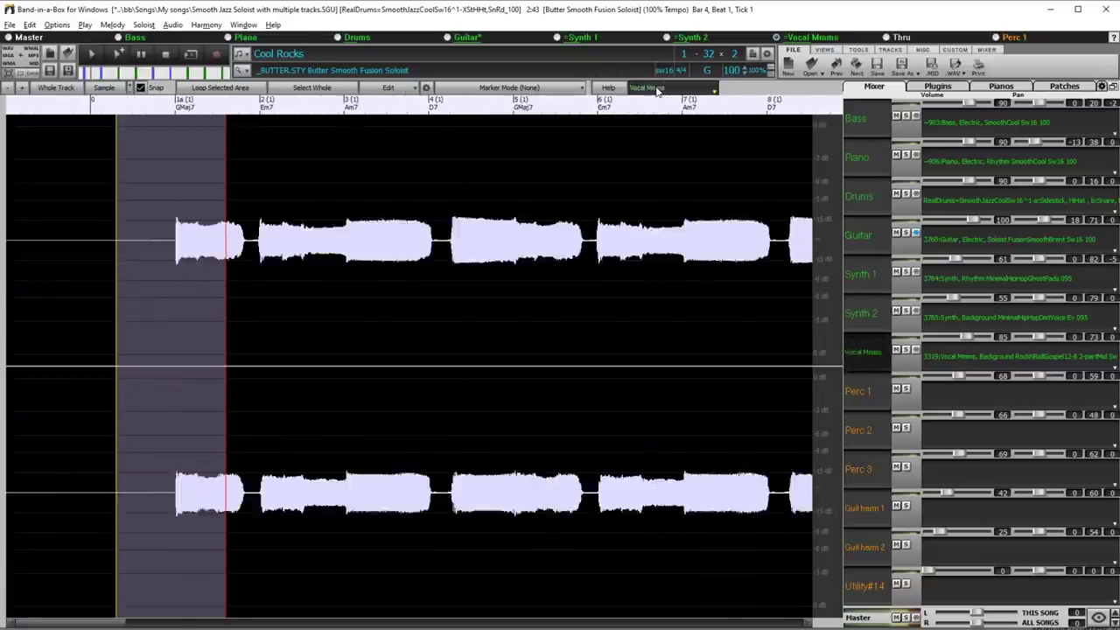
scroll(658, 89, "up", 4)
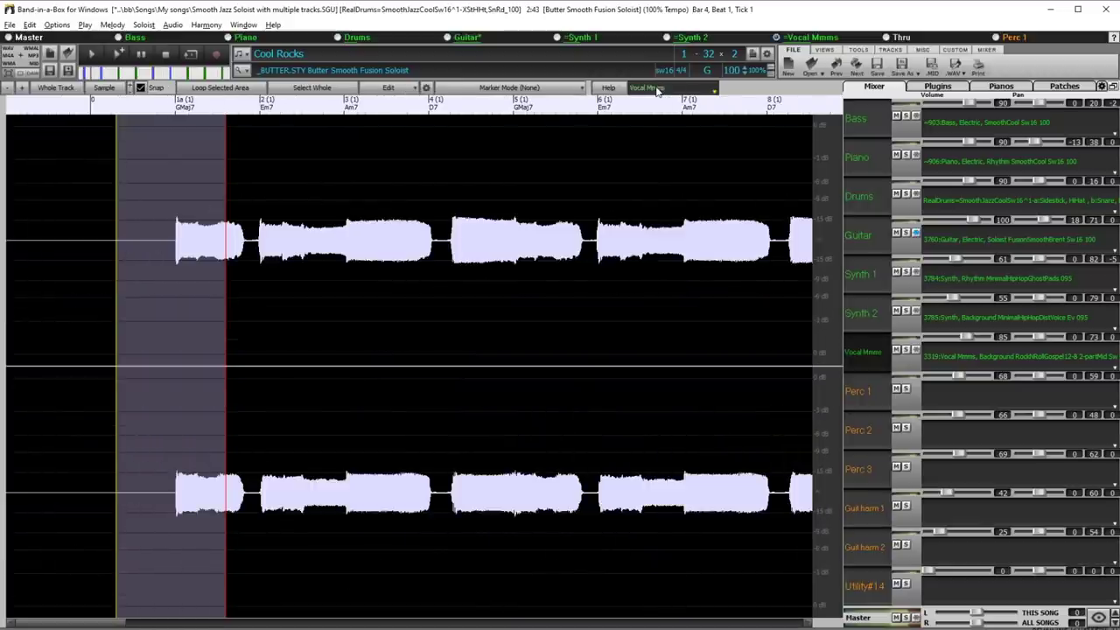
left_click(862, 159)
left_click(871, 198)
left_click(867, 237)
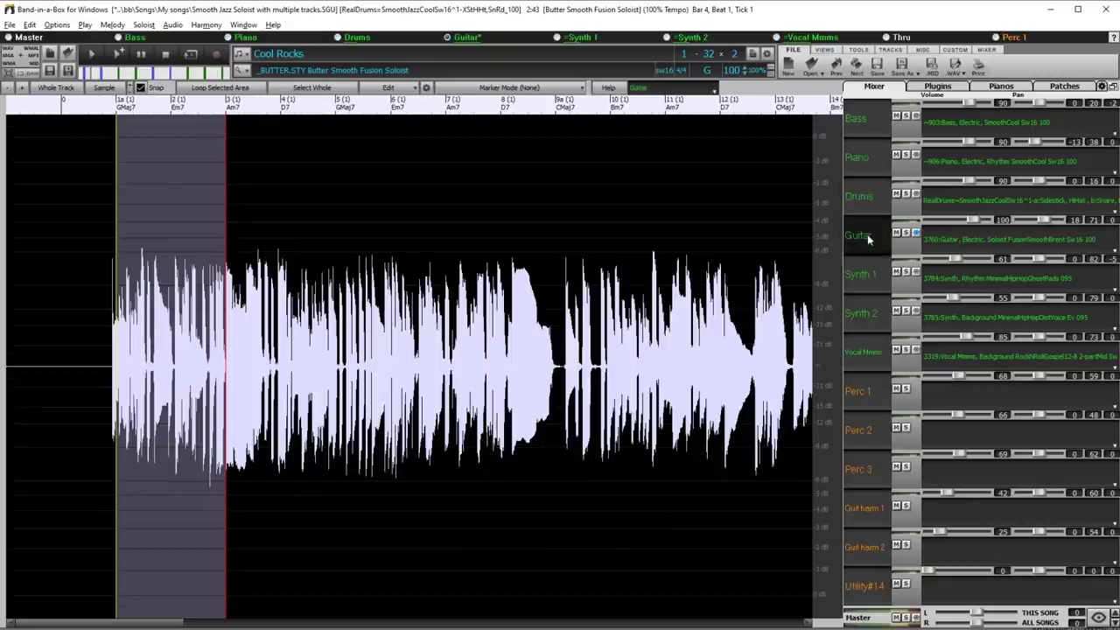
left_click(862, 313)
left_click(860, 430)
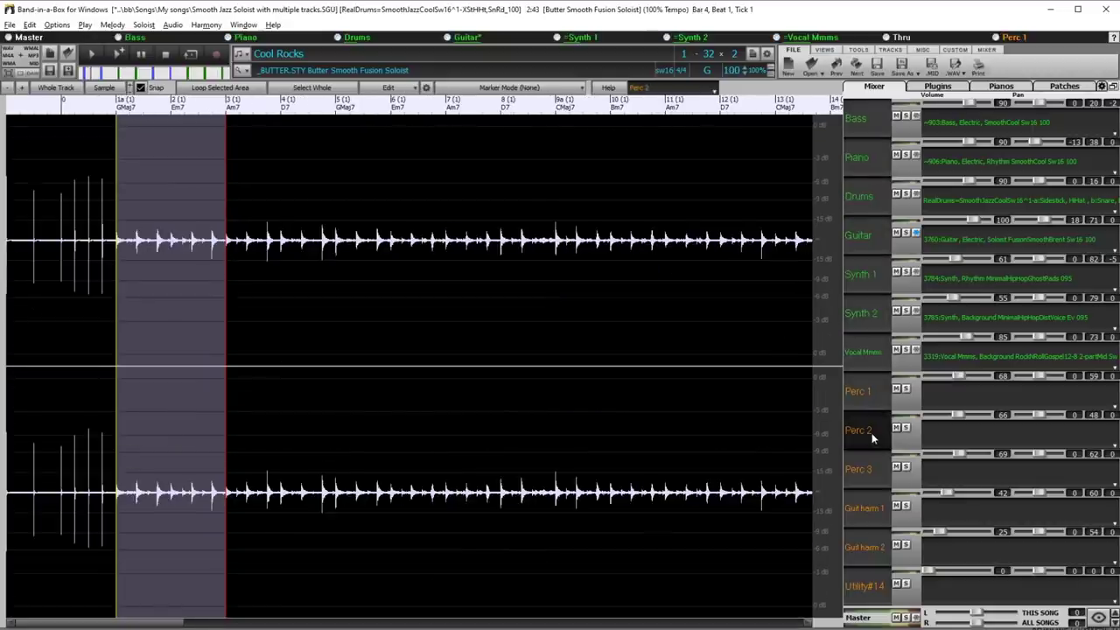
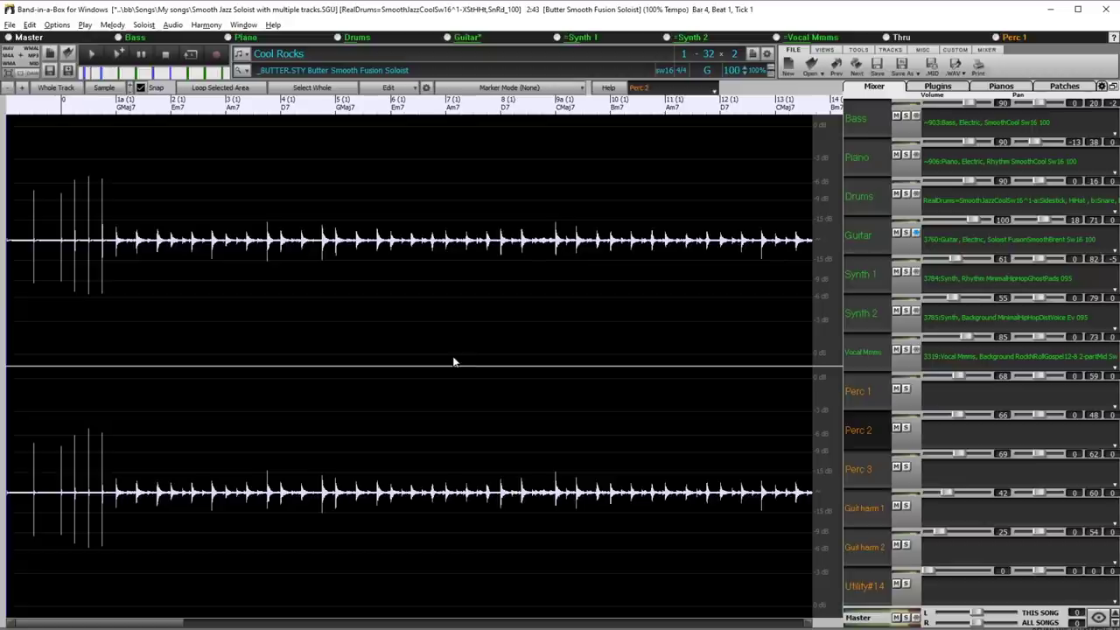
Extend a selection of bars 9 to 16 of Perc 2's second chorus to the track's start, and a mid-track selection to the track's end
key("End")
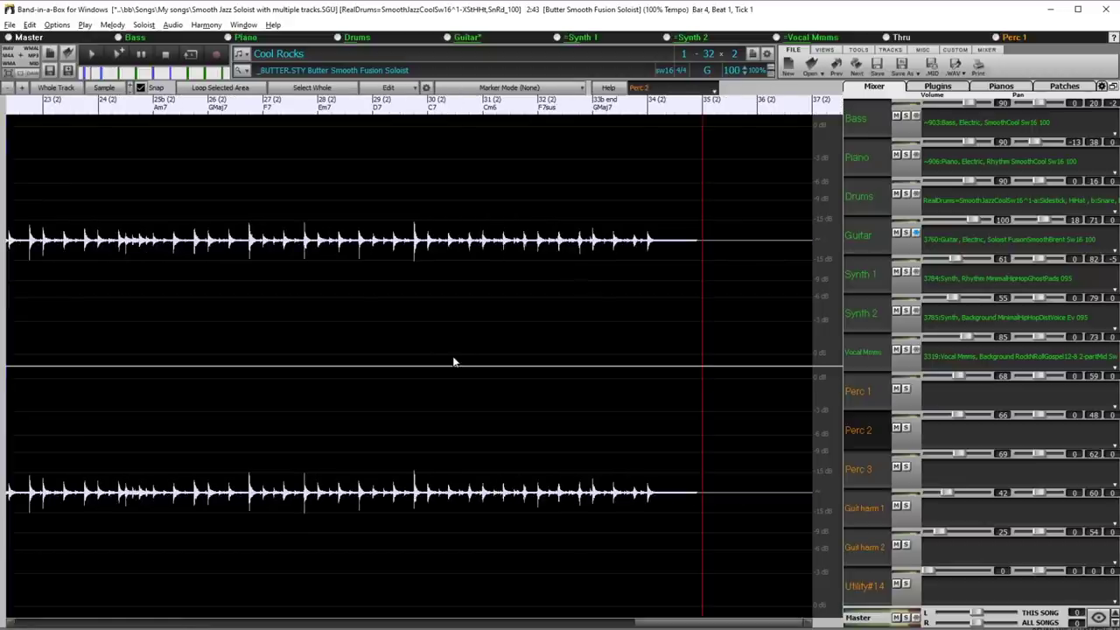
scroll(410, 330, "down", 2)
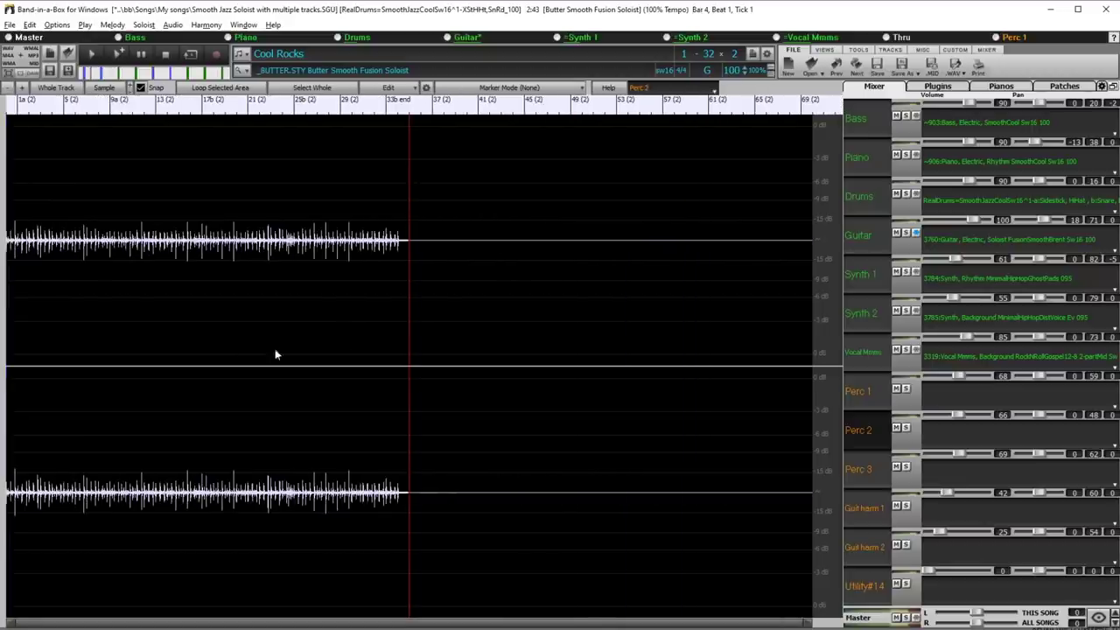
left_click_drag(110, 358, 200, 366)
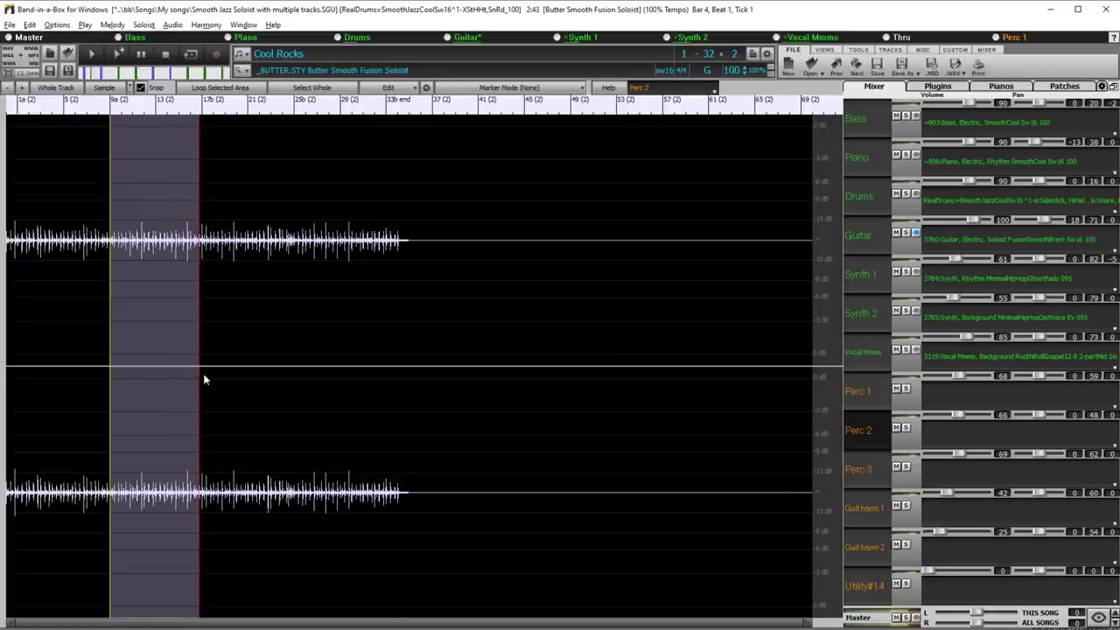
key("shift+Home")
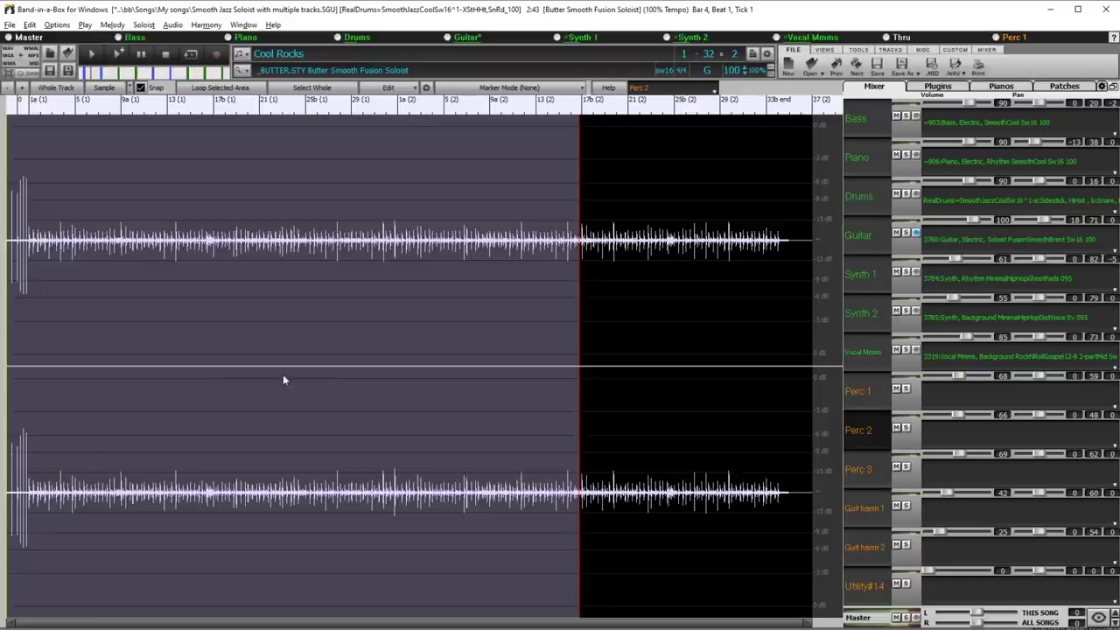
left_click_drag(338, 385, 458, 396)
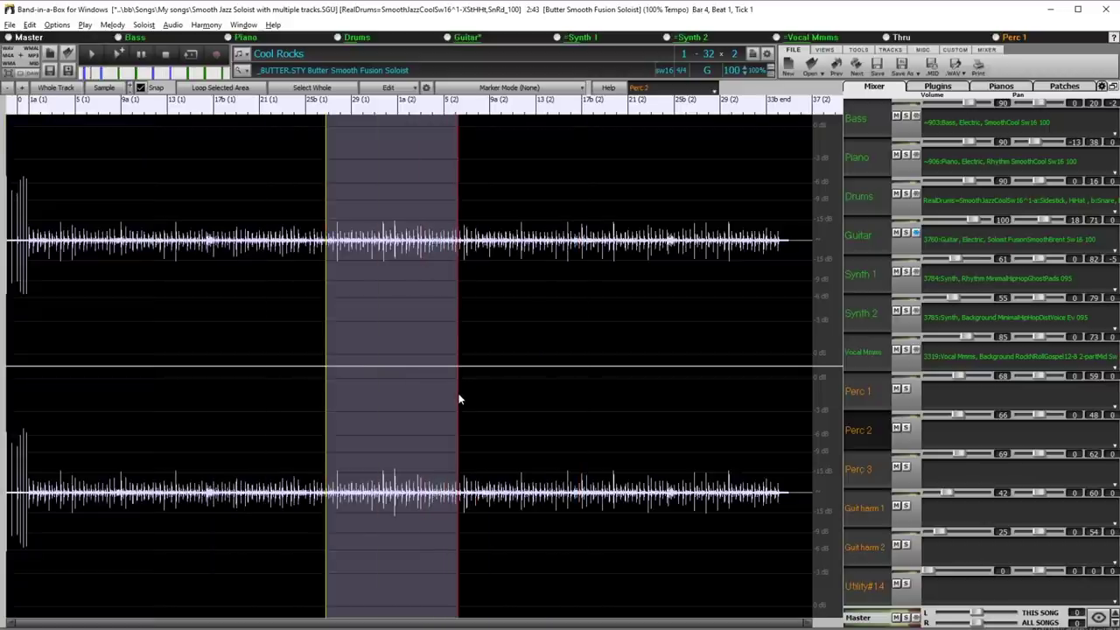
key("shift+End")
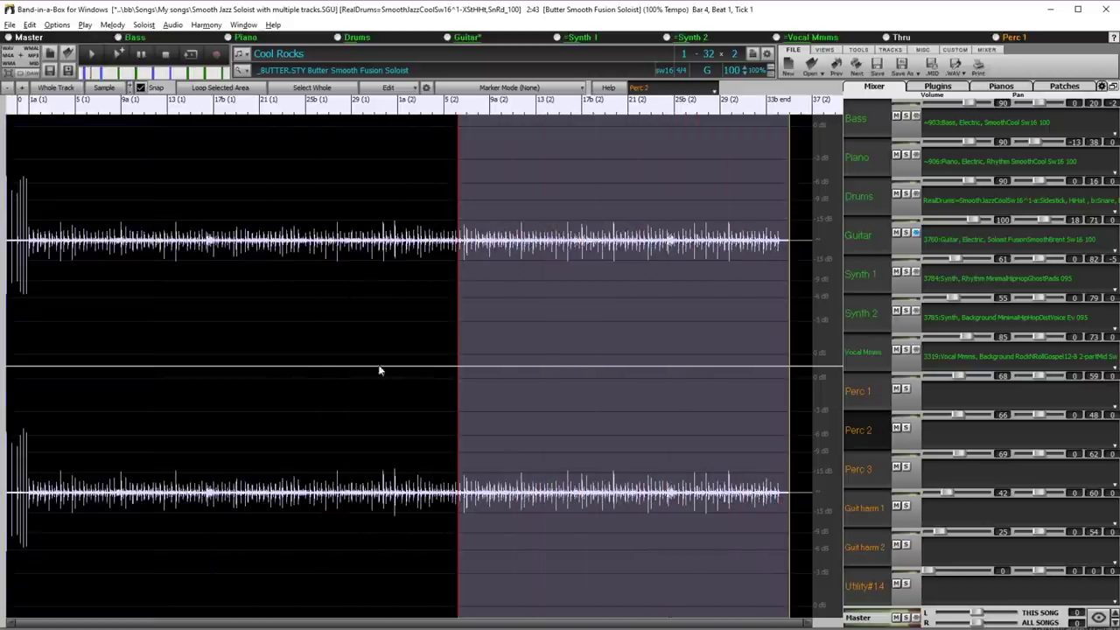
Place the edit cursor near bar 29 of the first chorus and alternately select the Perc 2 audio to the track's start and end
left_click(361, 338)
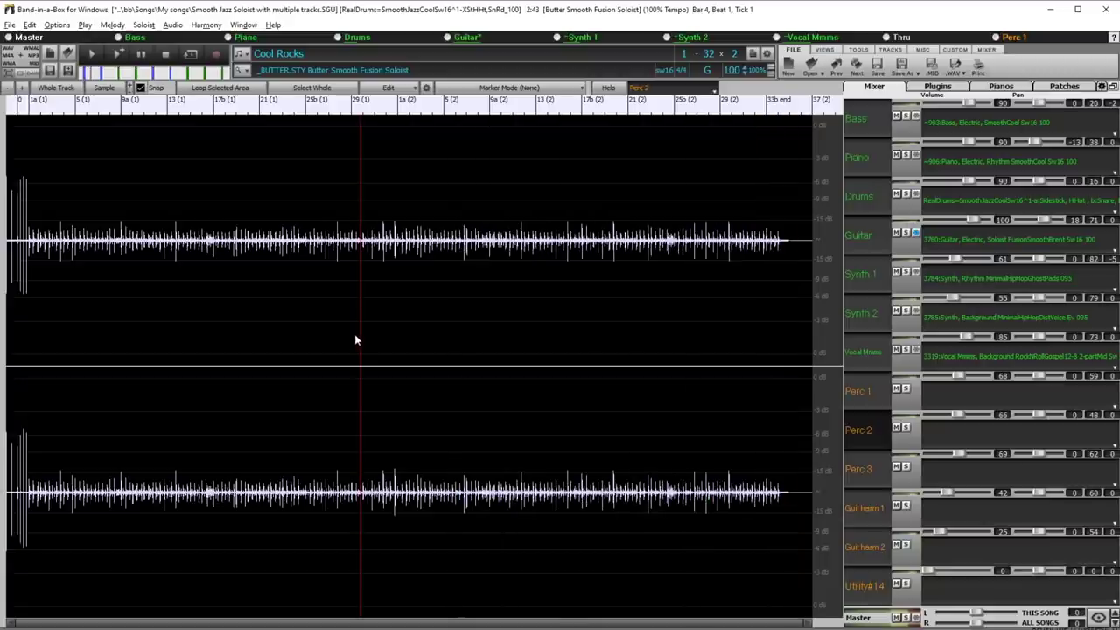
key("shift+Home")
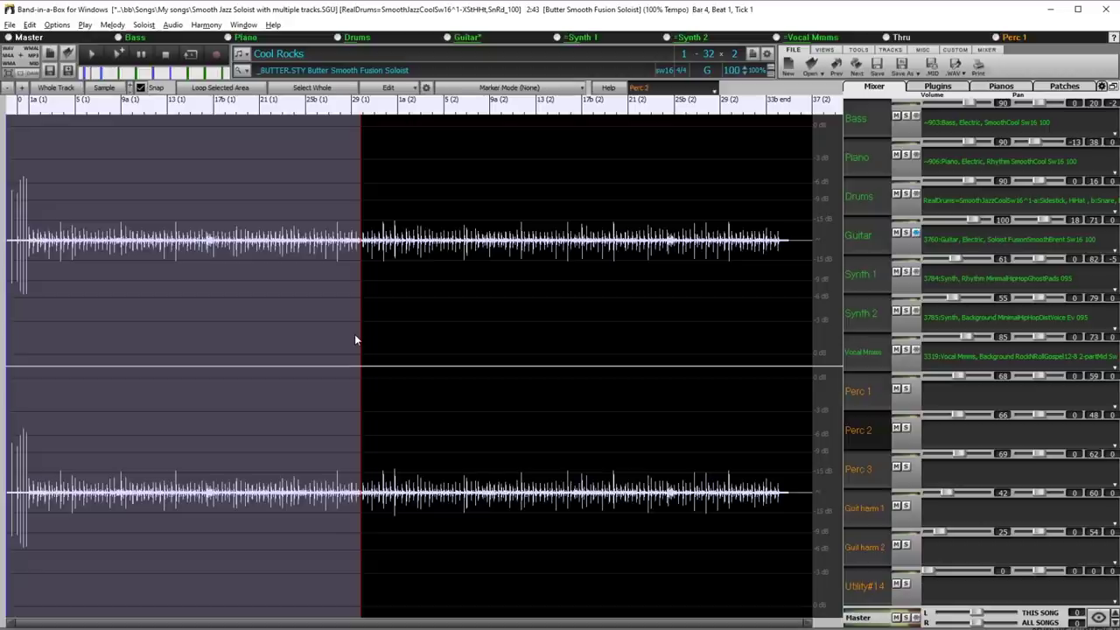
key("shift+End")
key("shift+Home")
key("shift+End")
key("shift+Home")
key("shift+End")
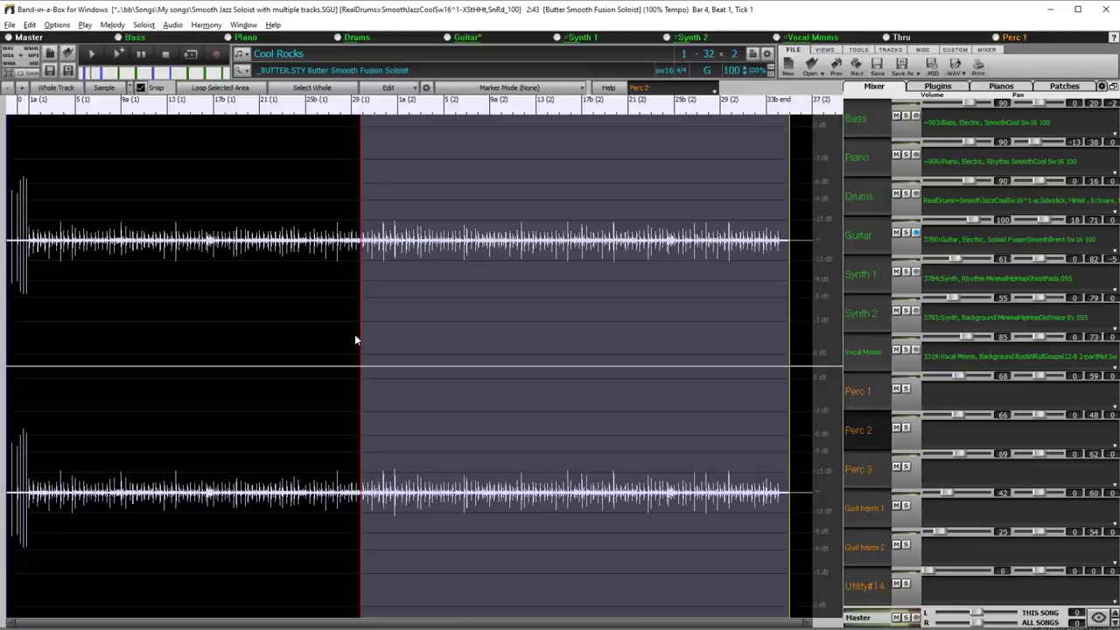
key("ctrl+a")
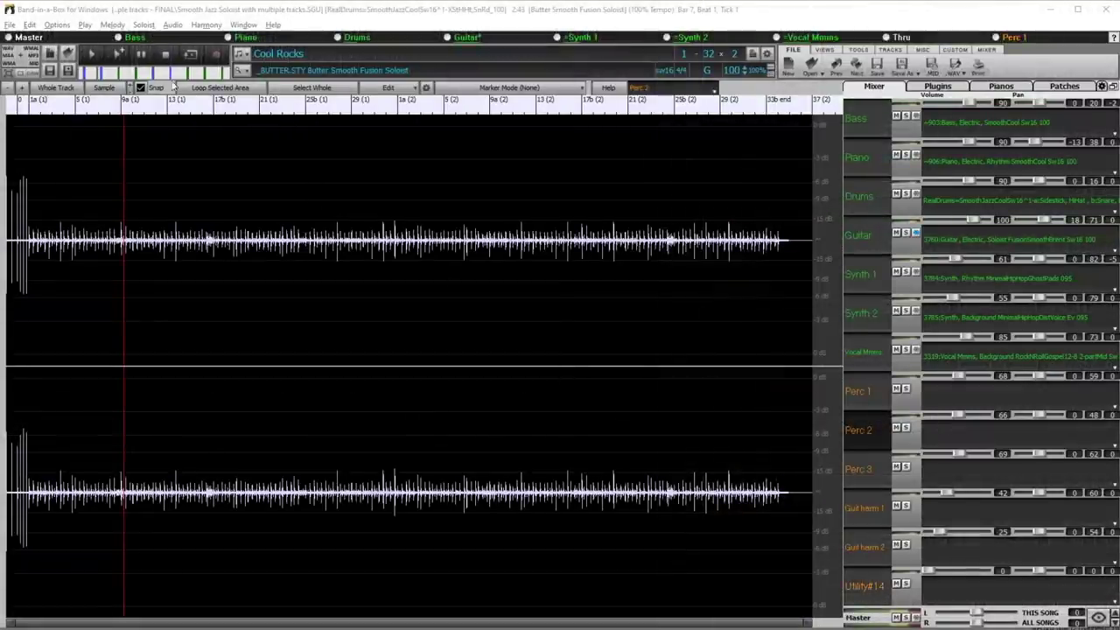
Save the song as "Smooth Jazz Soloist with multiple tracks.SGU" in the "Smooth Jazz Soloist with mulitple tracks - FINAL" folder
left_click(133, 9)
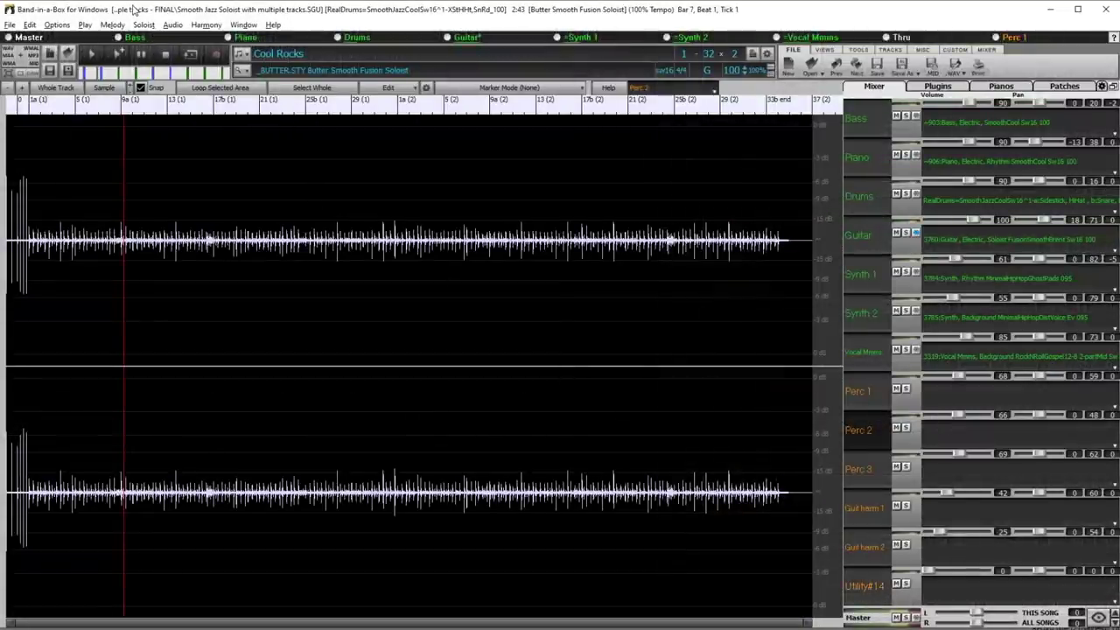
key("alt+f")
key("a")
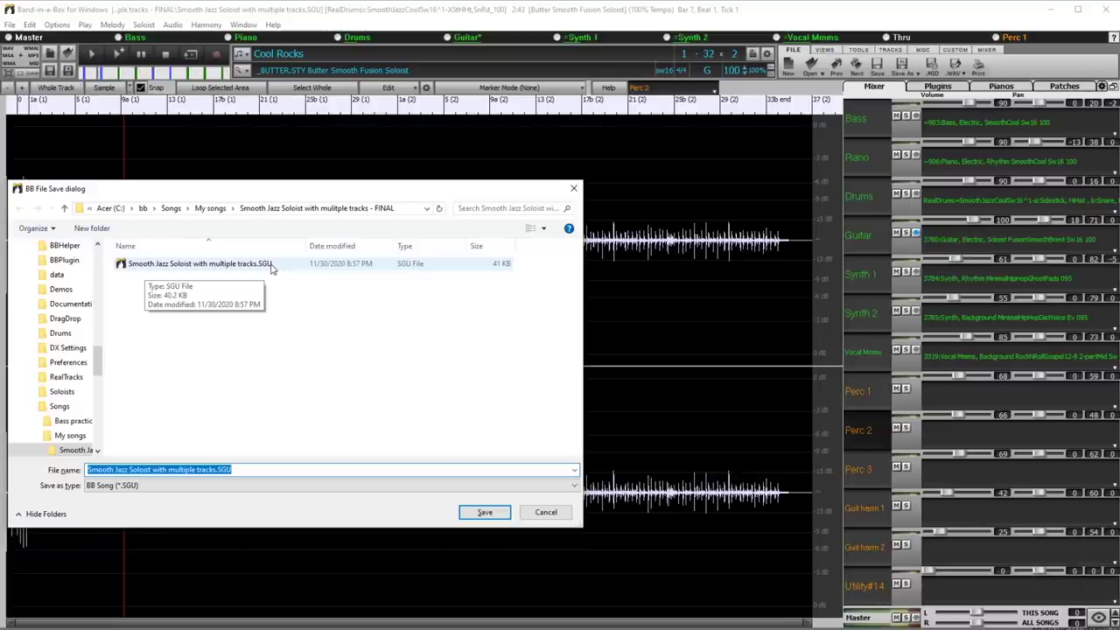
key("Return")
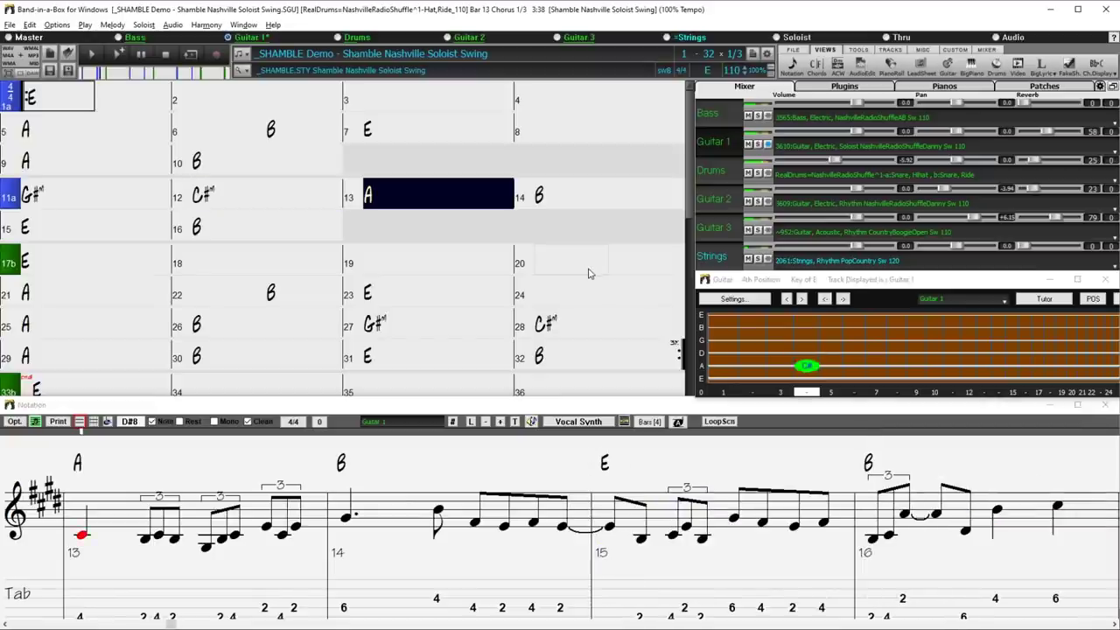
Solo and unsolo the Guitar 1 and Strings tracks in turn during playback of the Shamble demo song, and stop playback
left_click(758, 145)
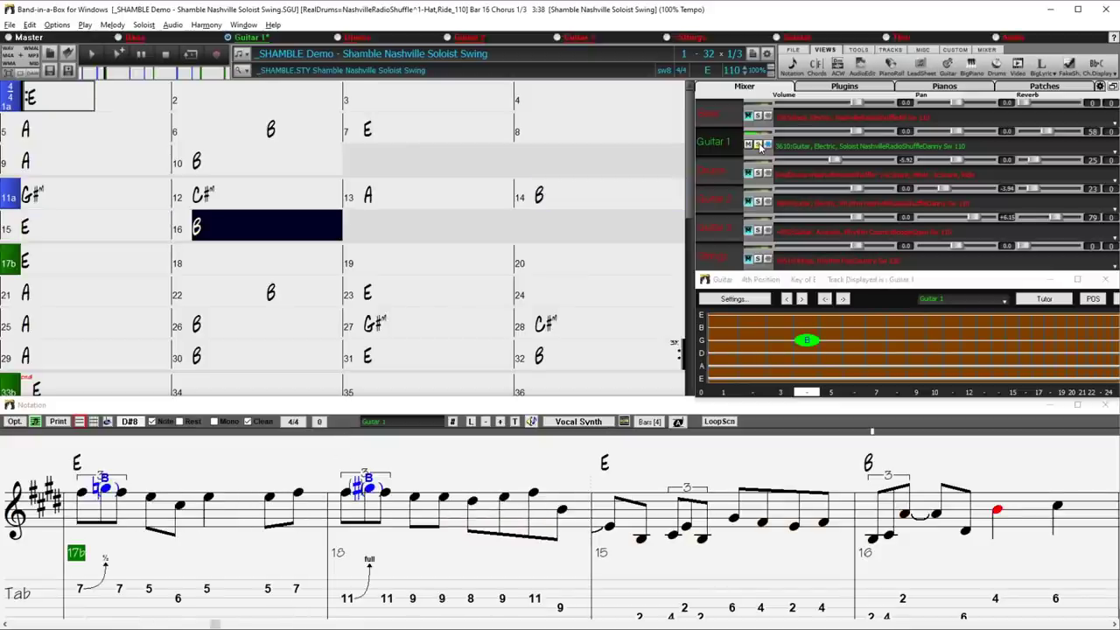
left_click(759, 144)
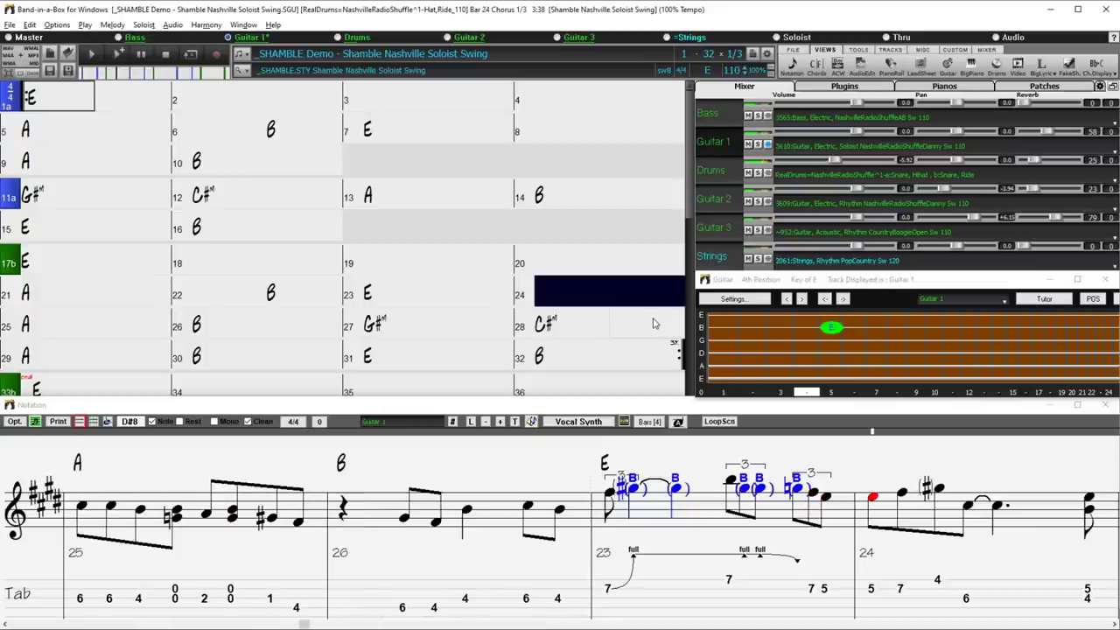
left_click(758, 260)
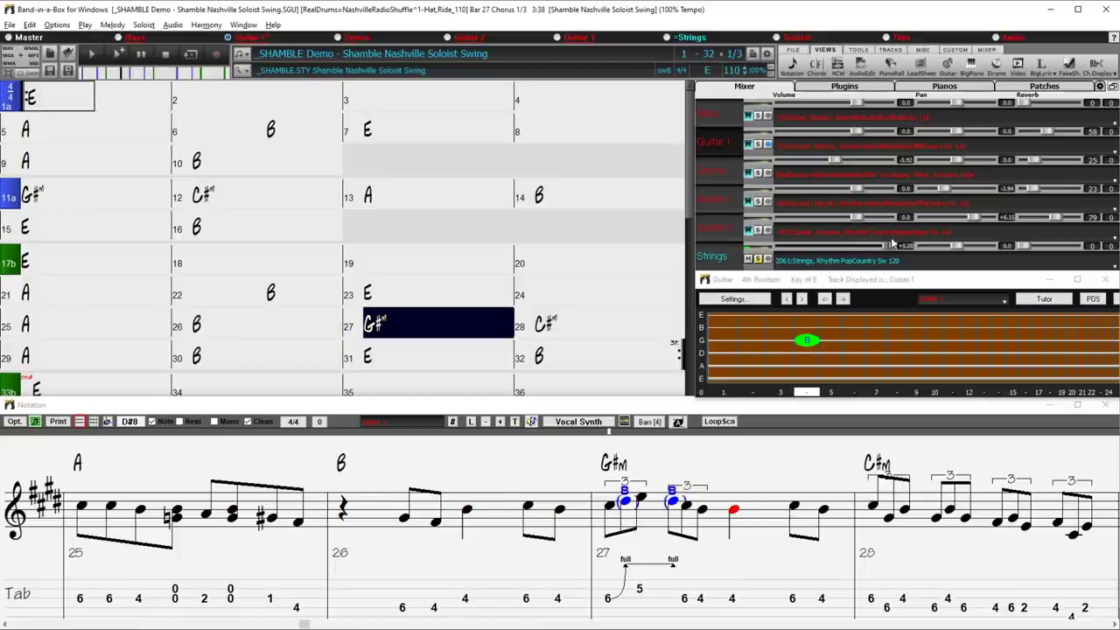
left_click(759, 260)
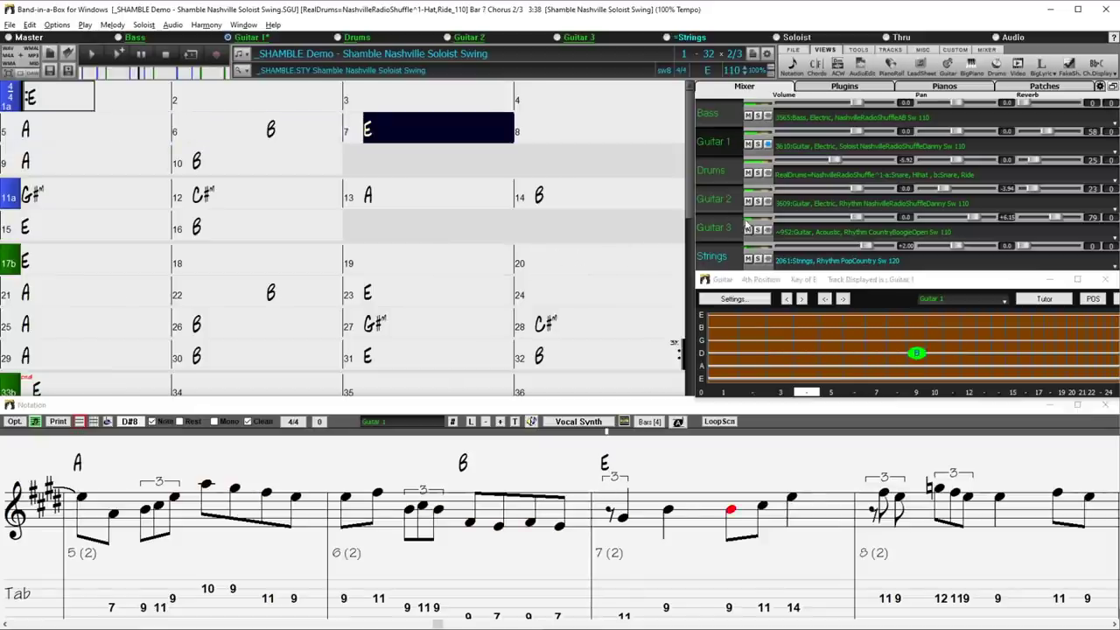
left_click(759, 144)
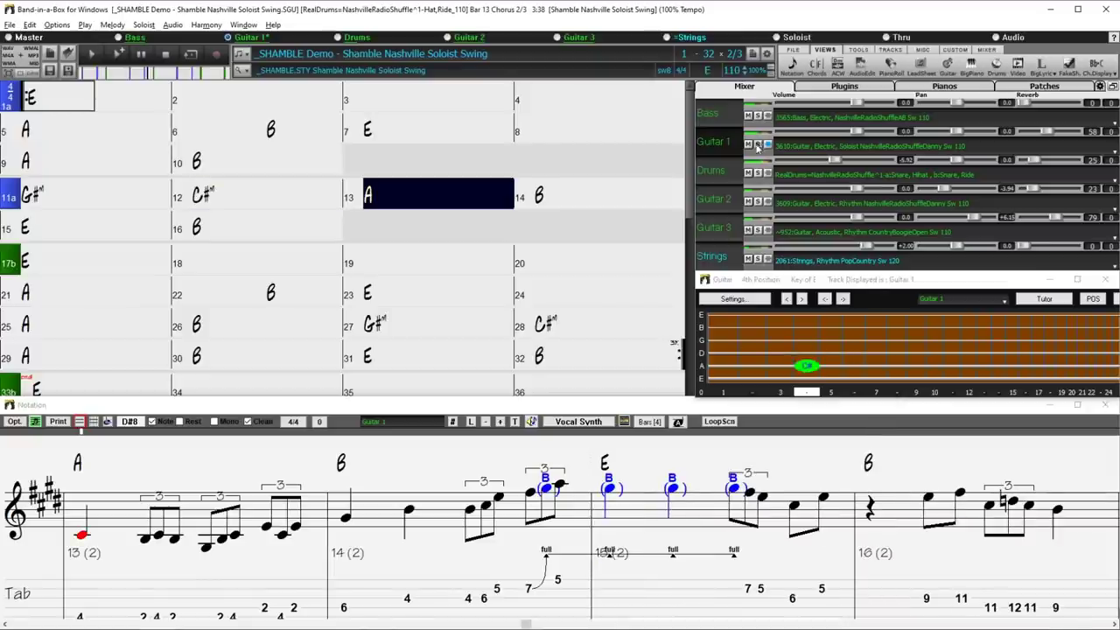
left_click(166, 54)
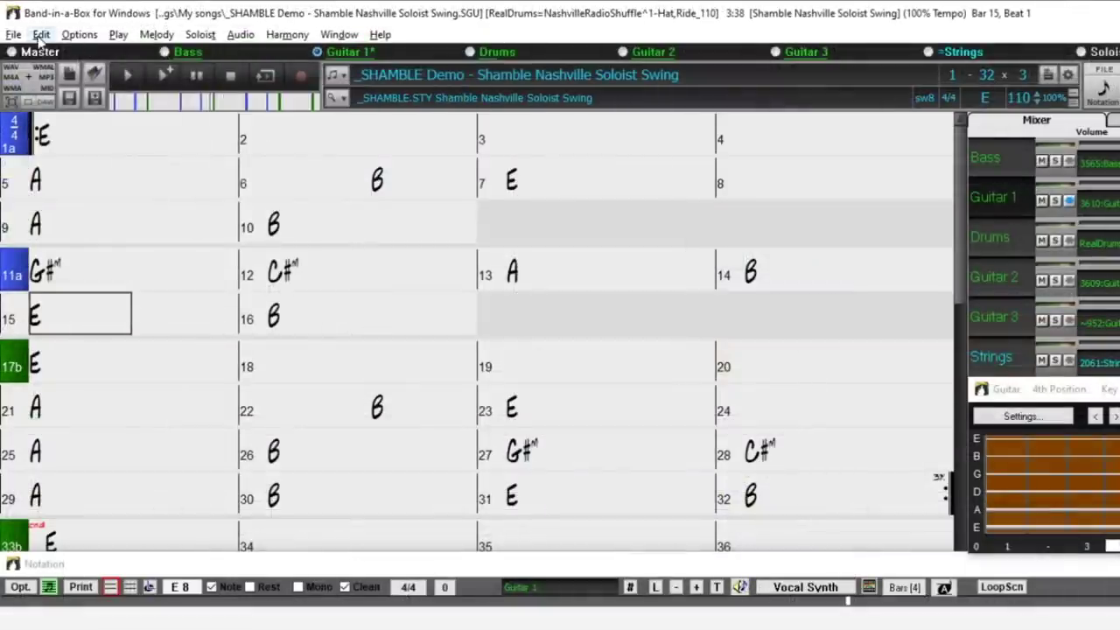
Copy the MIDI and audio of the Guitar 1 track to the Utility#1 track
left_click(41, 34)
mouse_move(292, 129)
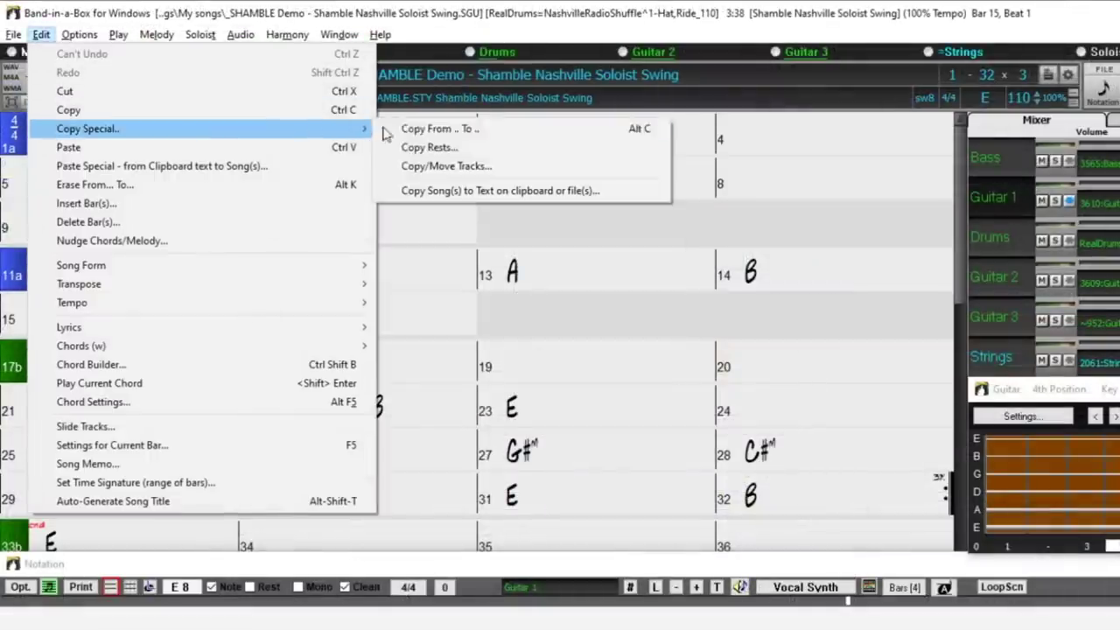
left_click(430, 166)
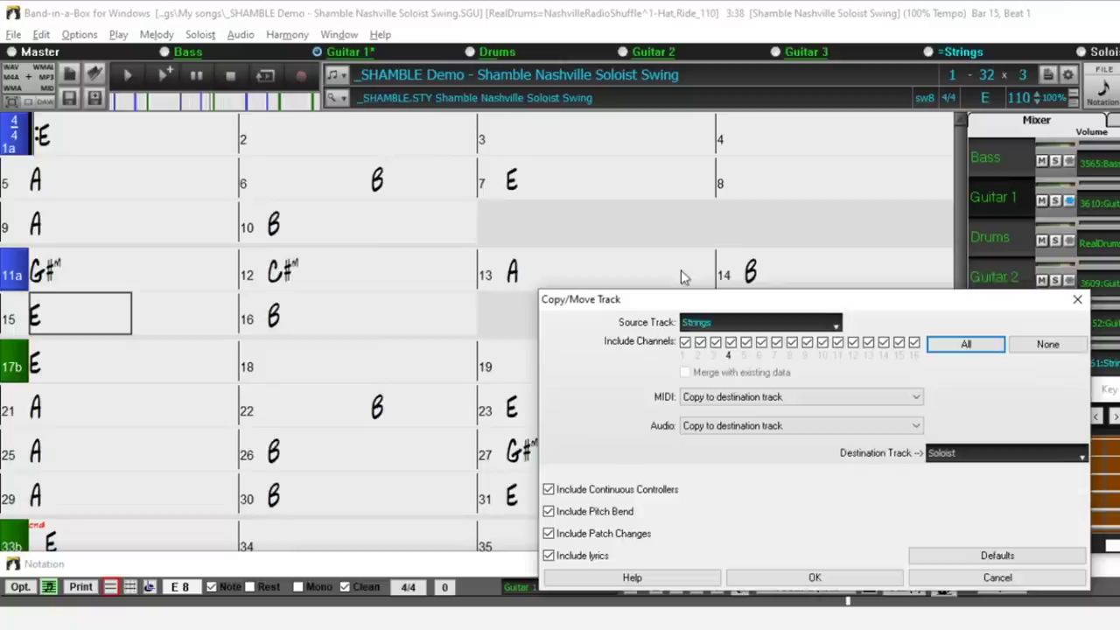
left_click(835, 322)
left_click(740, 366)
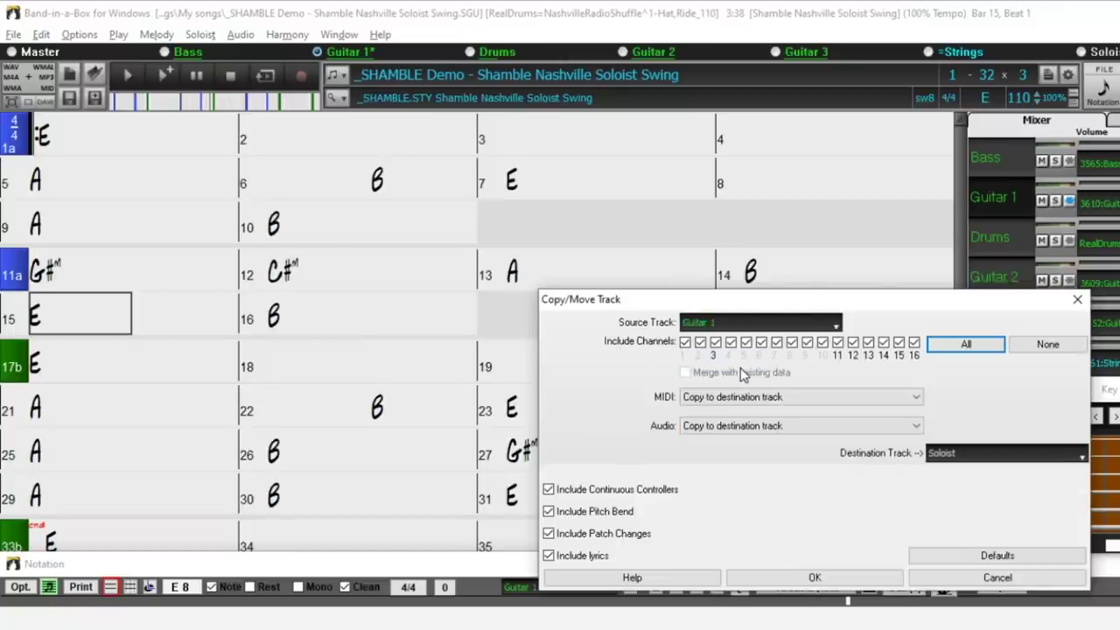
left_click(961, 455)
left_click(966, 172)
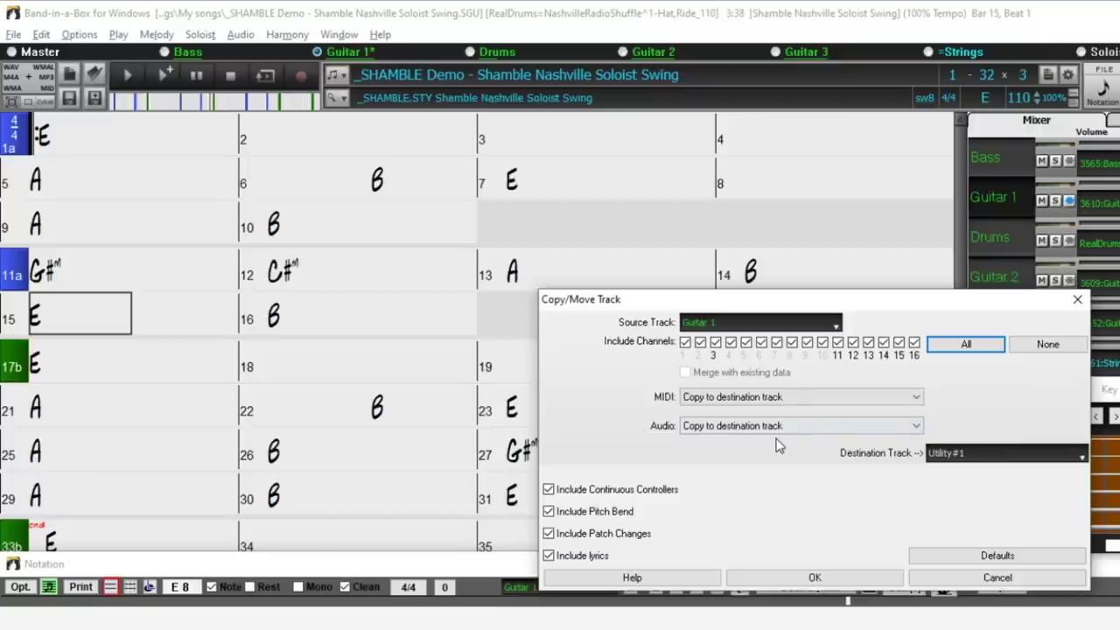
left_click(827, 574)
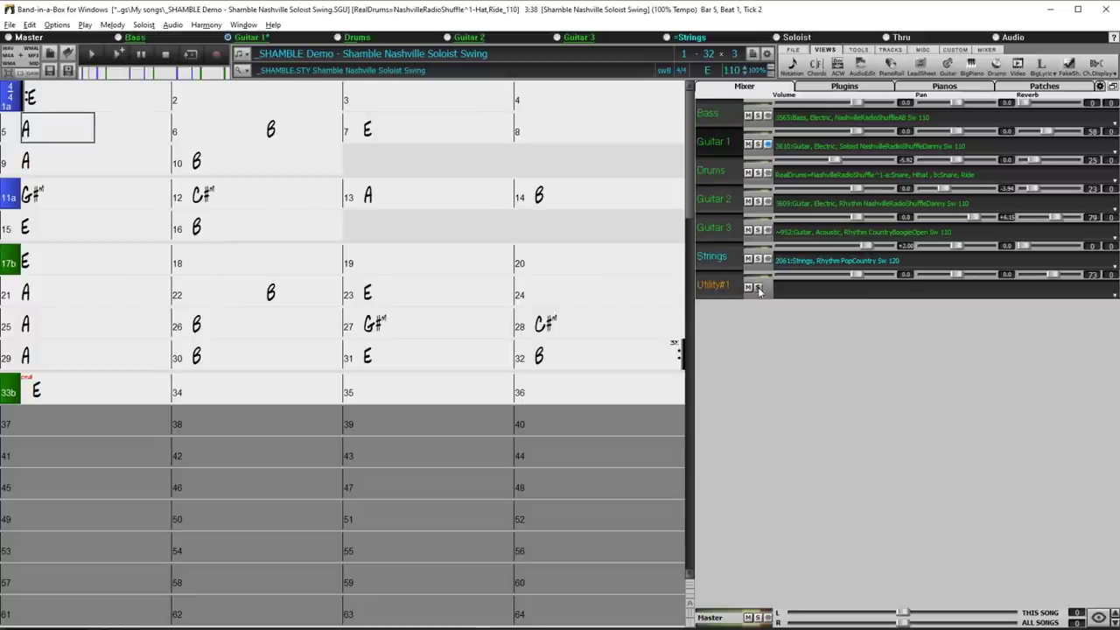
Solo the Utility#1 track and play the song from the beginning
left_click(758, 287)
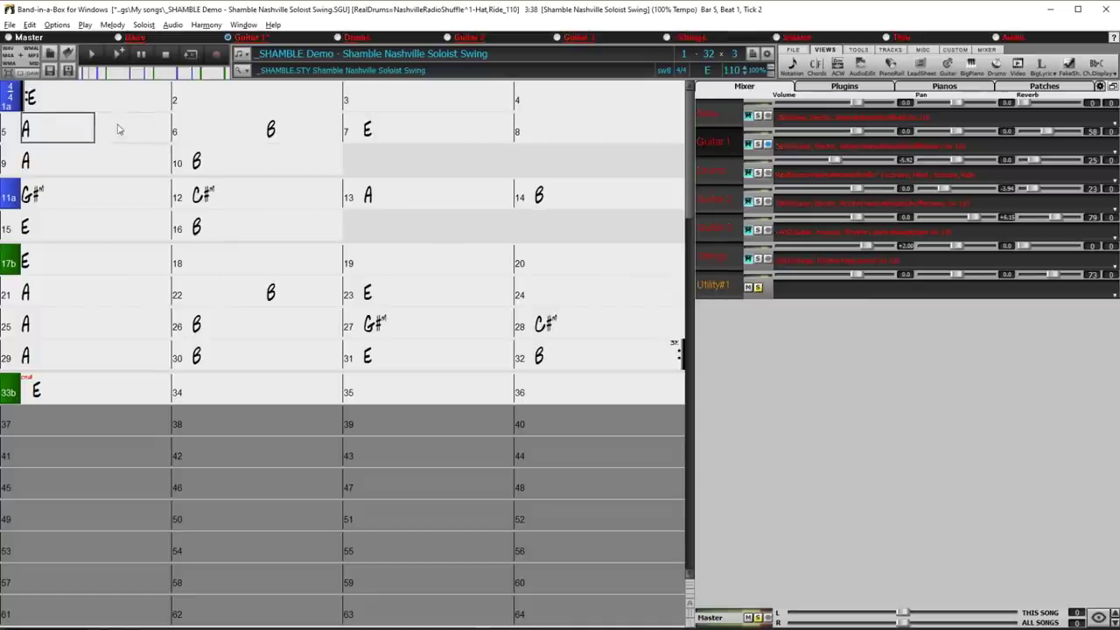
left_click(79, 107)
left_click_drag(83, 105, 88, 105)
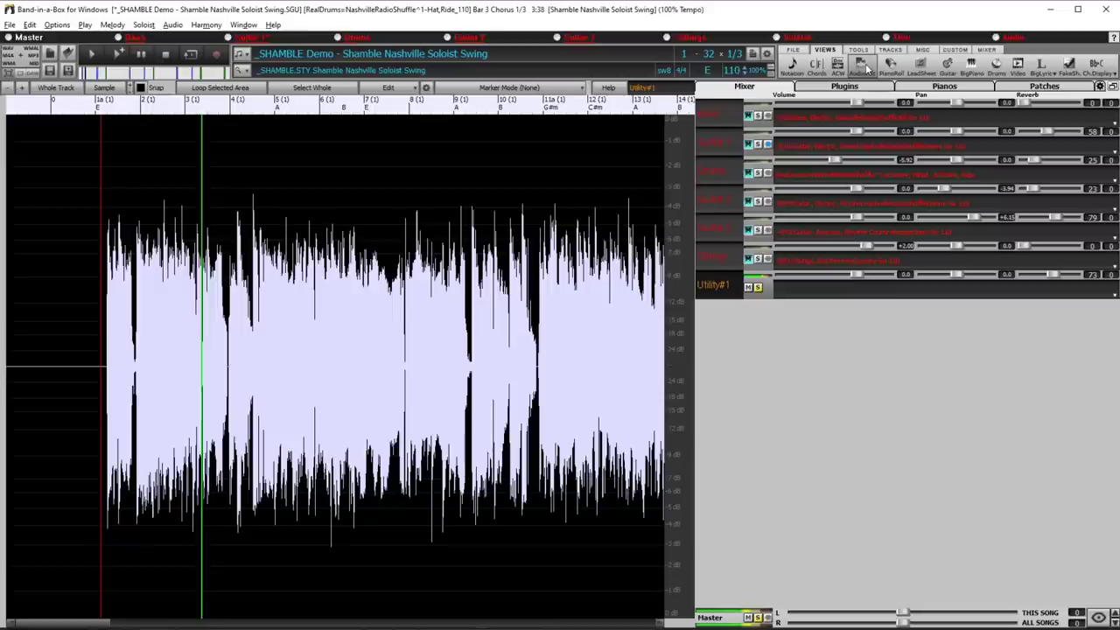
View Utility#1 in the Audio Edit, Guitar and Notation windows during playback, stop it and return to the Audio Edit window
left_click(863, 66)
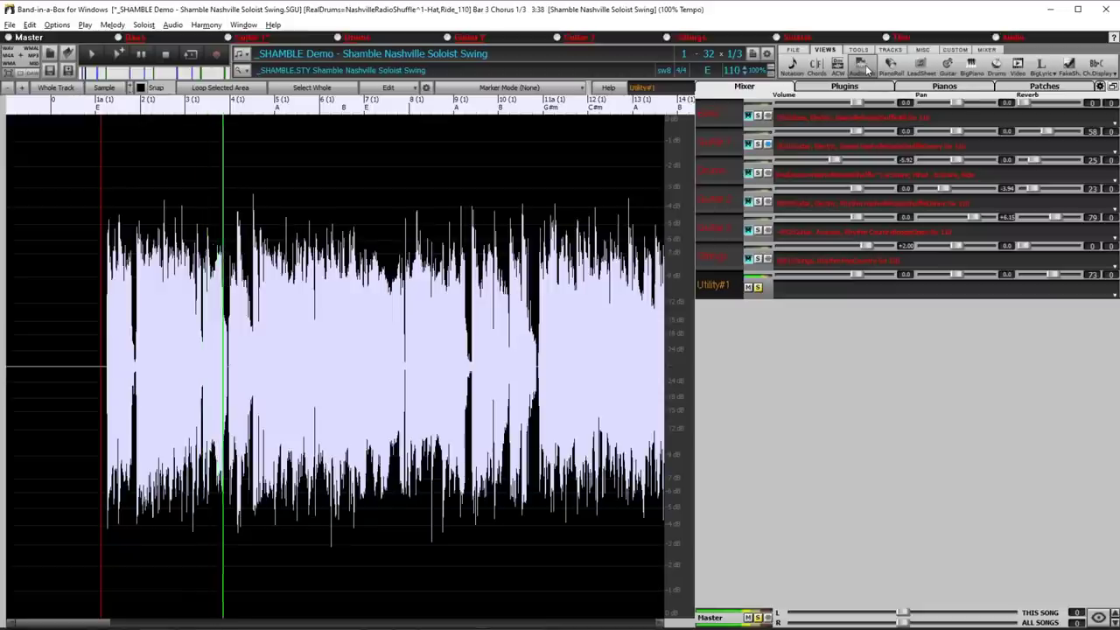
left_click(947, 67)
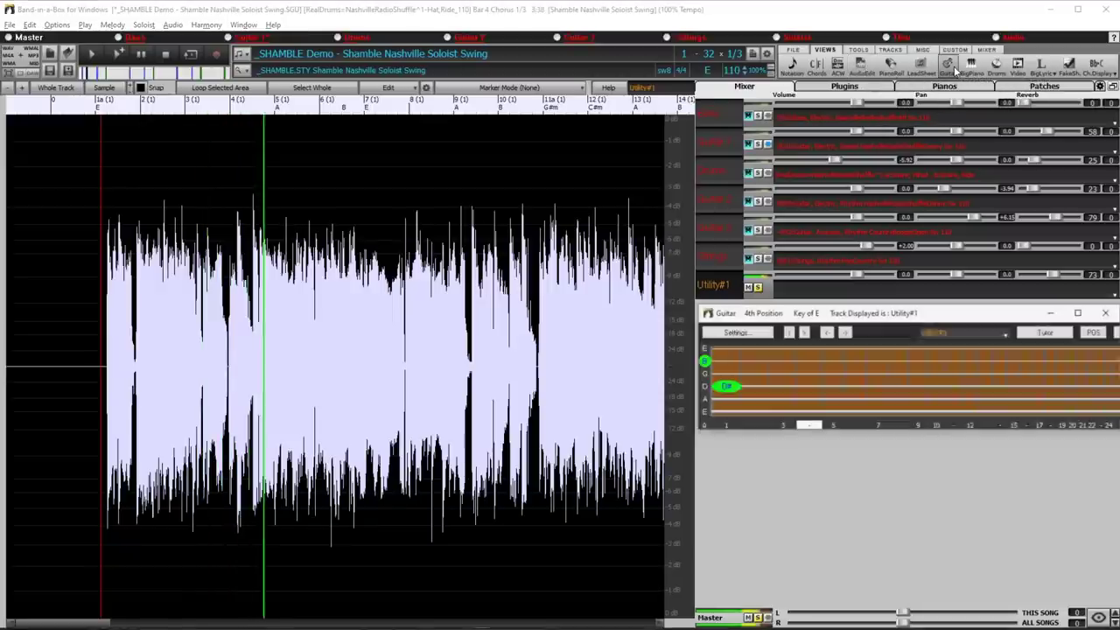
left_click(793, 67)
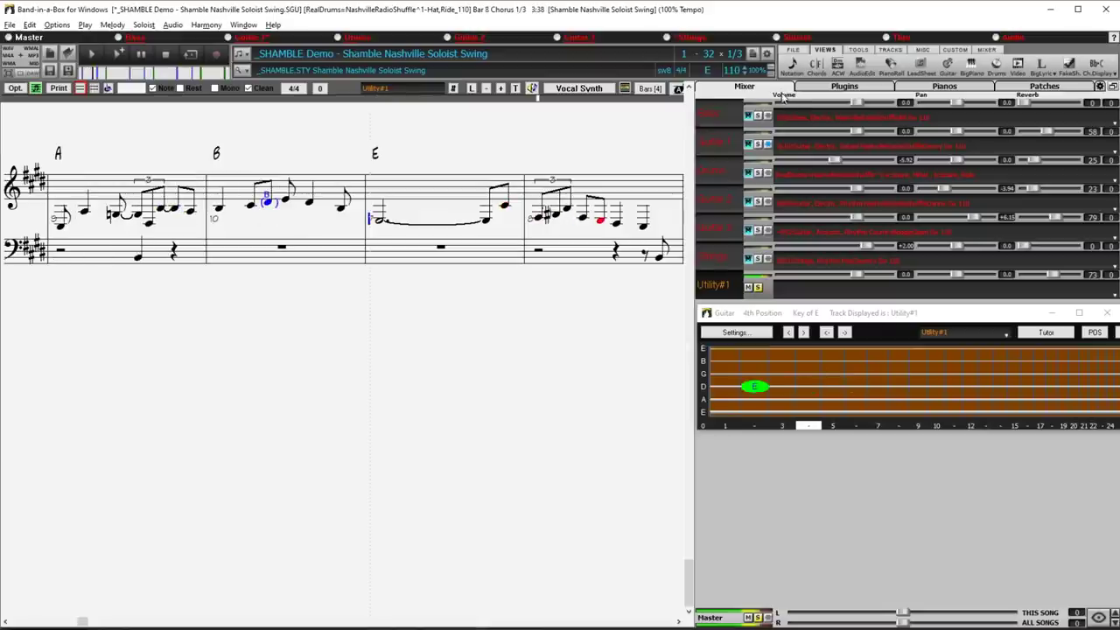
key("space")
left_click(864, 68)
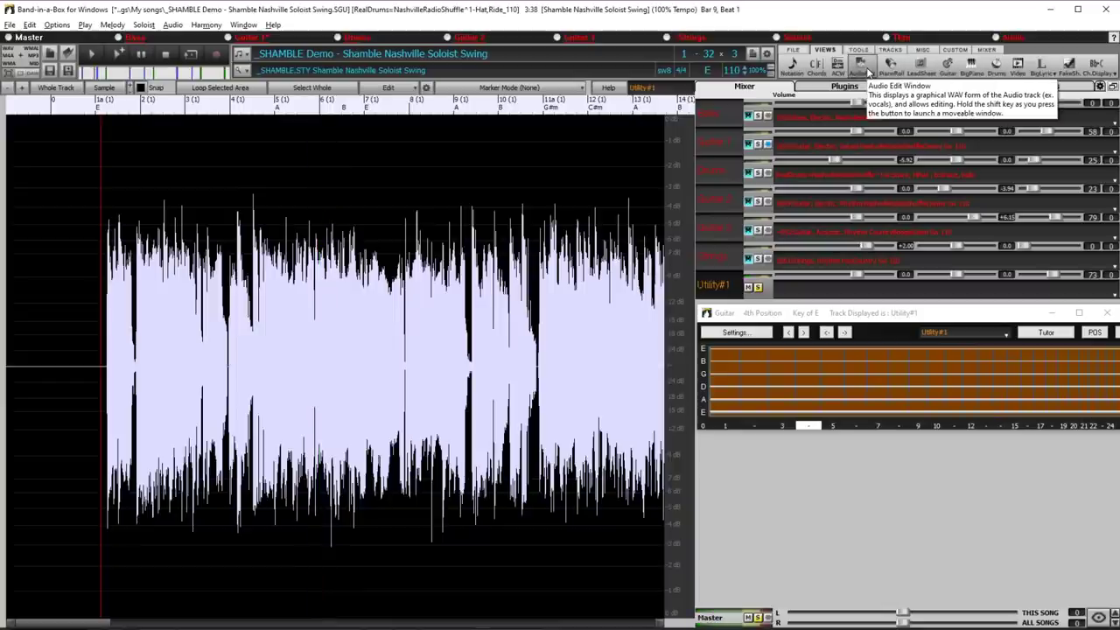
Check the Audio Edit settings for synchronizing insert/delete edits with the MIDI on the track
left_click(426, 88)
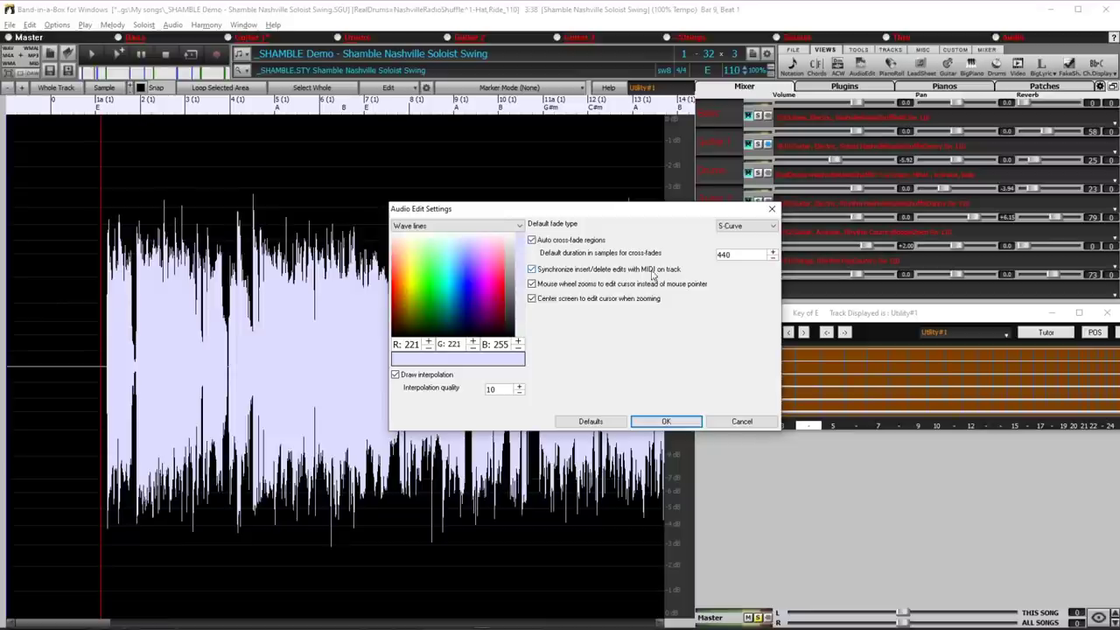
mouse_move(654, 274)
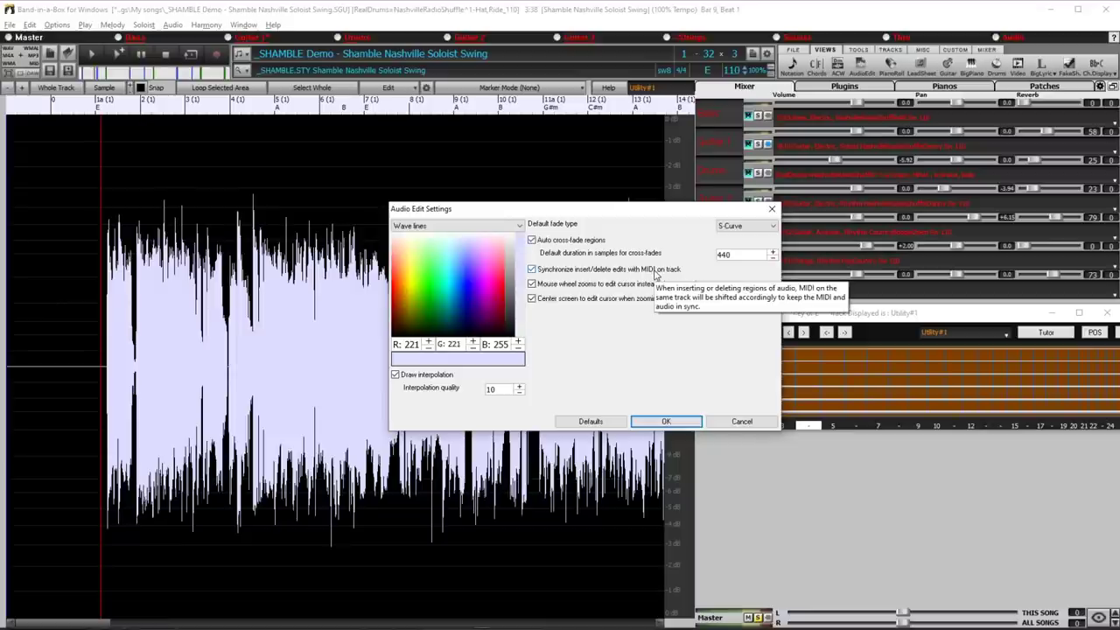
left_click(658, 422)
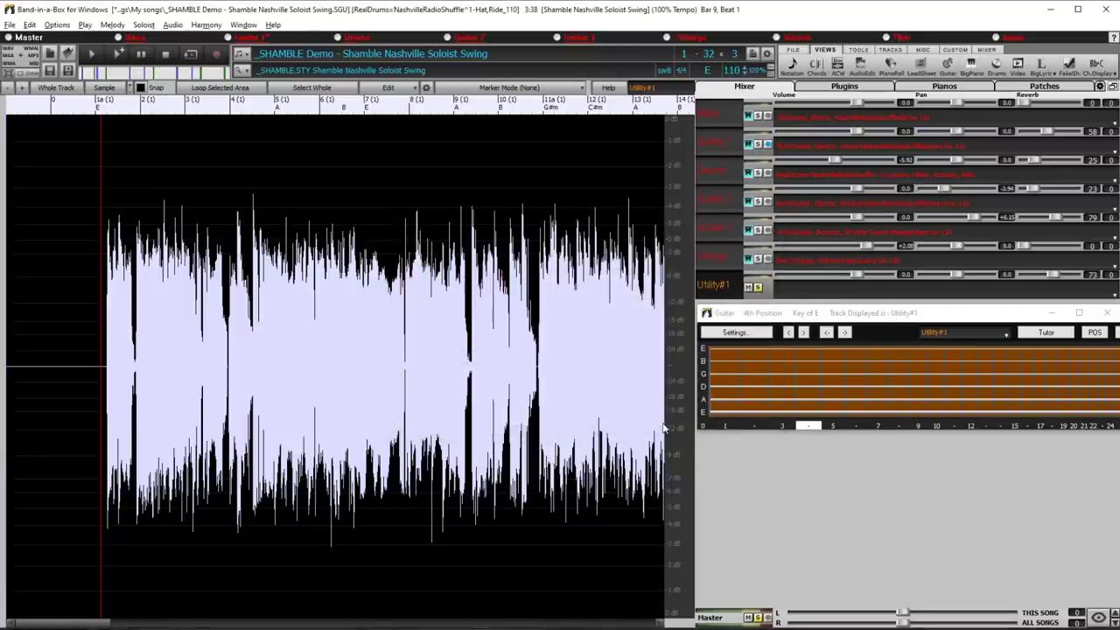
Turn on Snap in the audio editor, select bar 9 of the Utility#1 audio and delete that region
left_click(140, 88)
left_click_drag(456, 158, 495, 156)
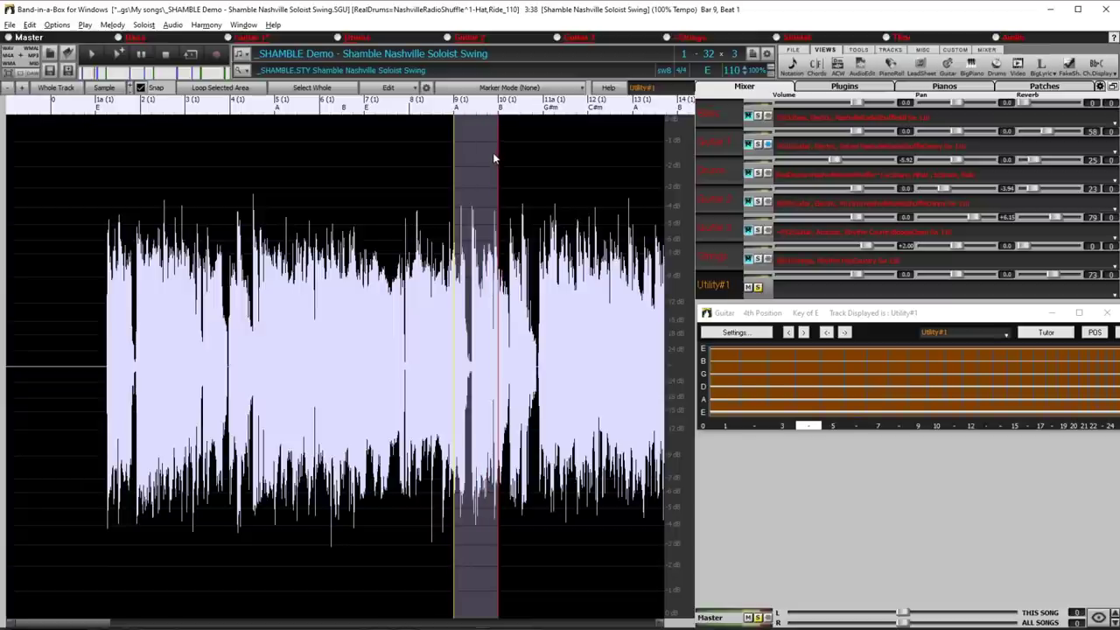
left_click(415, 90)
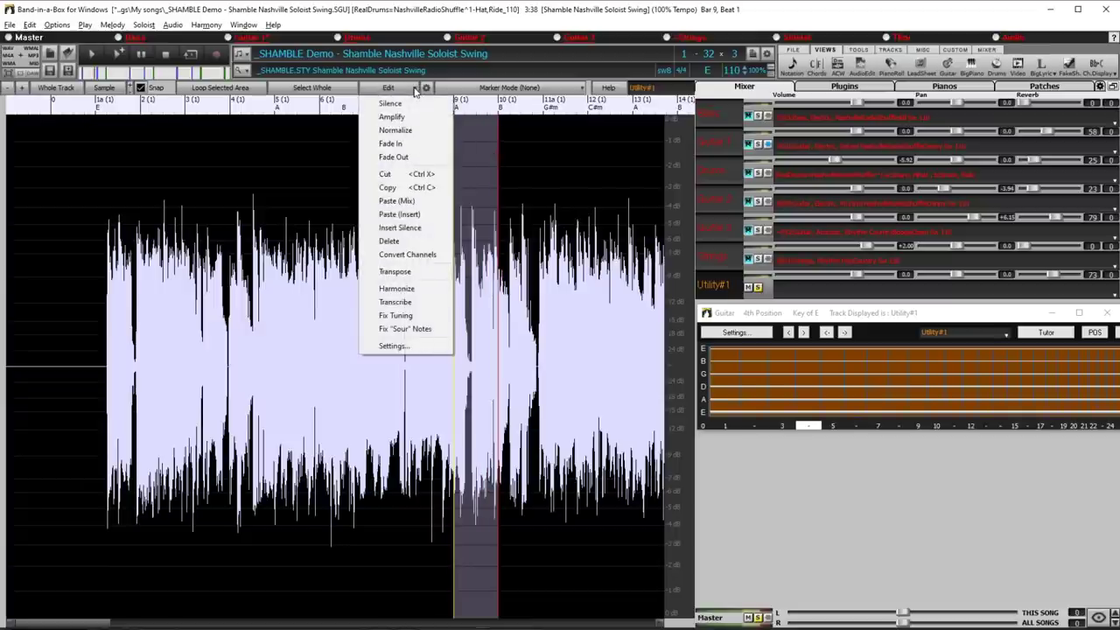
left_click(408, 241)
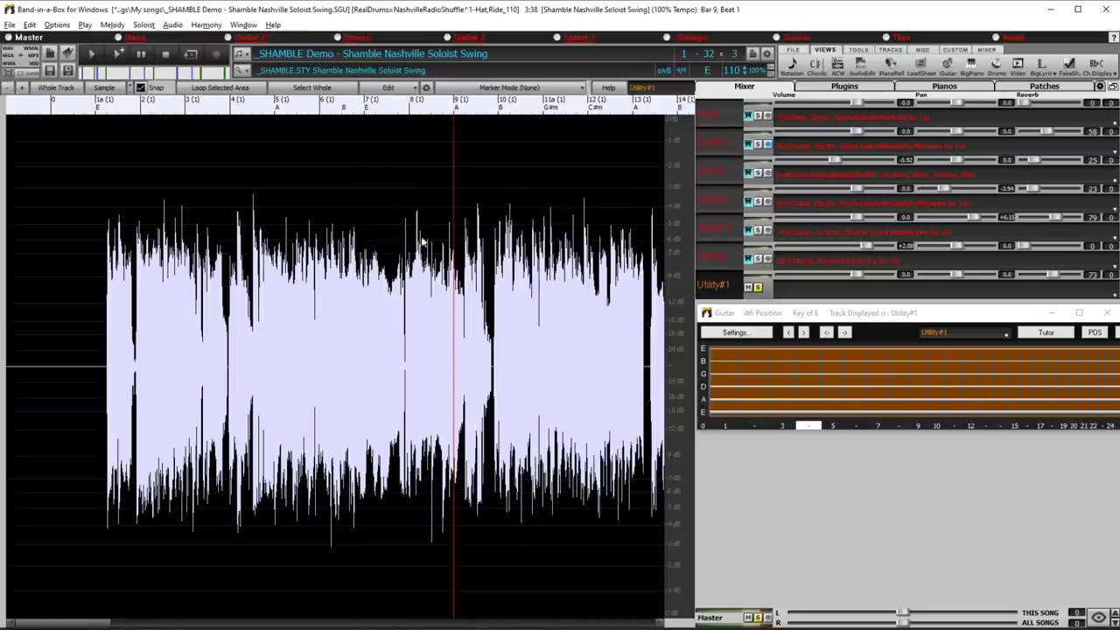
View Utility#1 in the Notation window while playing the song, and stop playback
left_click(792, 66)
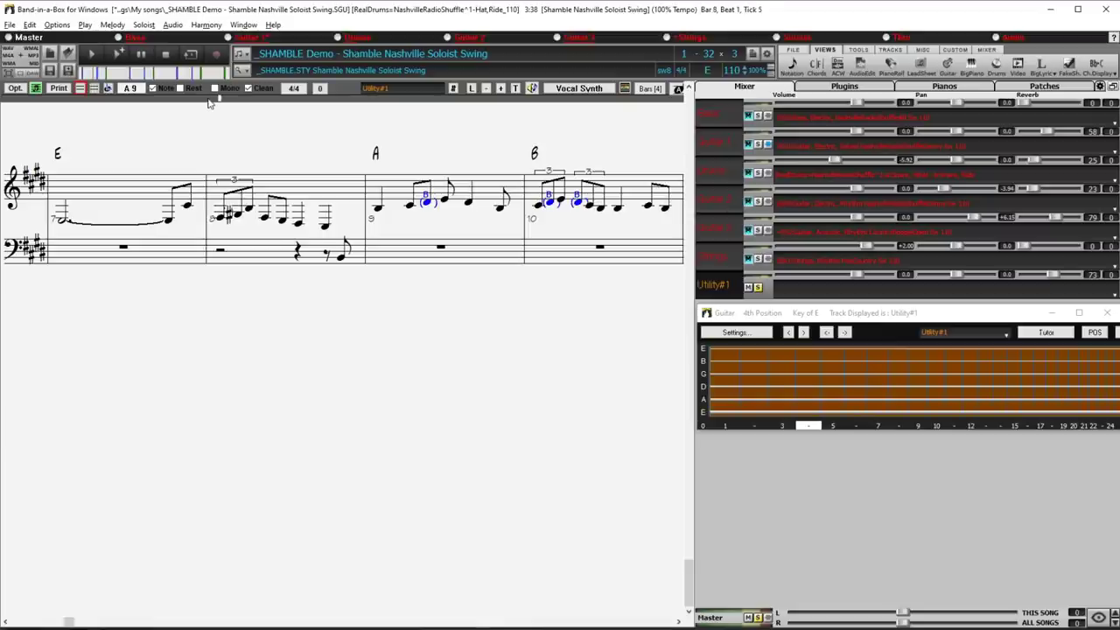
key("F4")
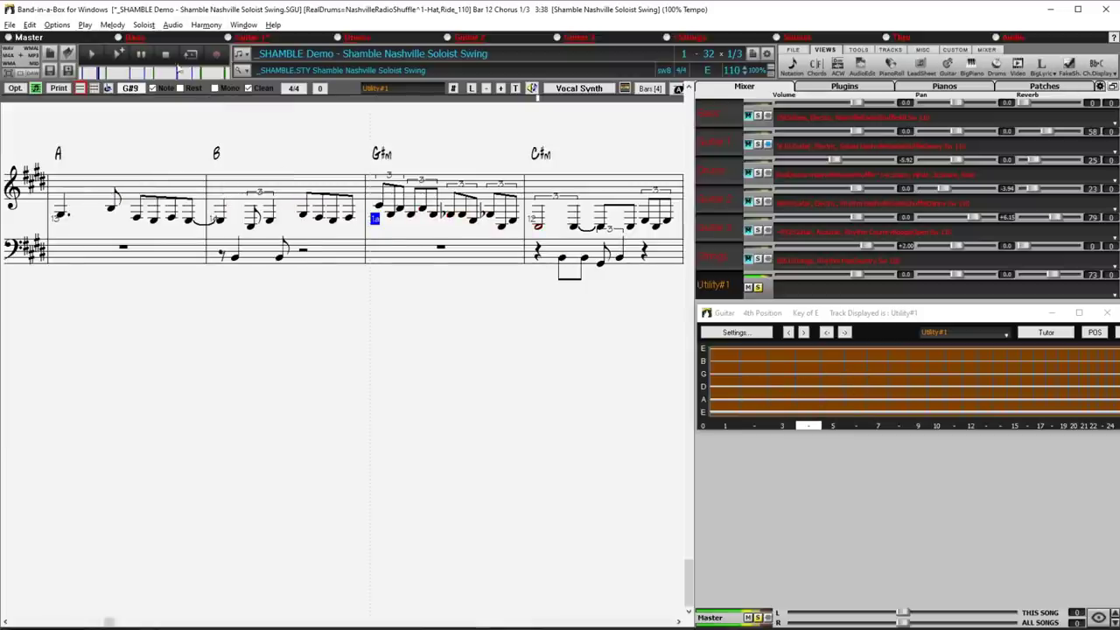
left_click(166, 54)
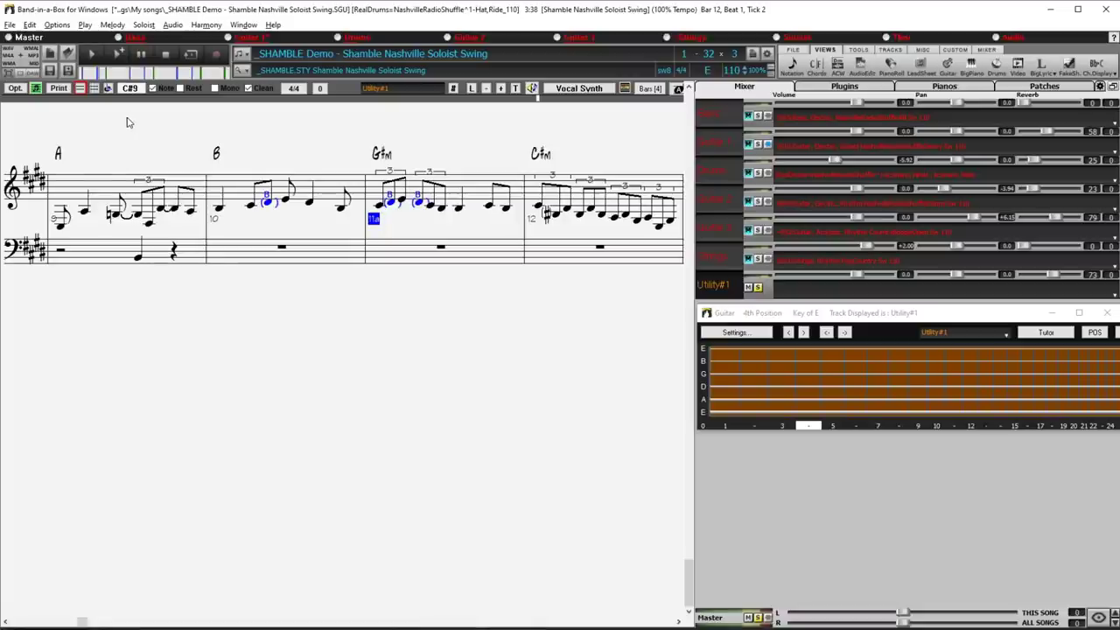
Copy only the MIDI of the Guitar 1 track to Utility#2, with the audio option set to Do nothing
left_click(29, 24)
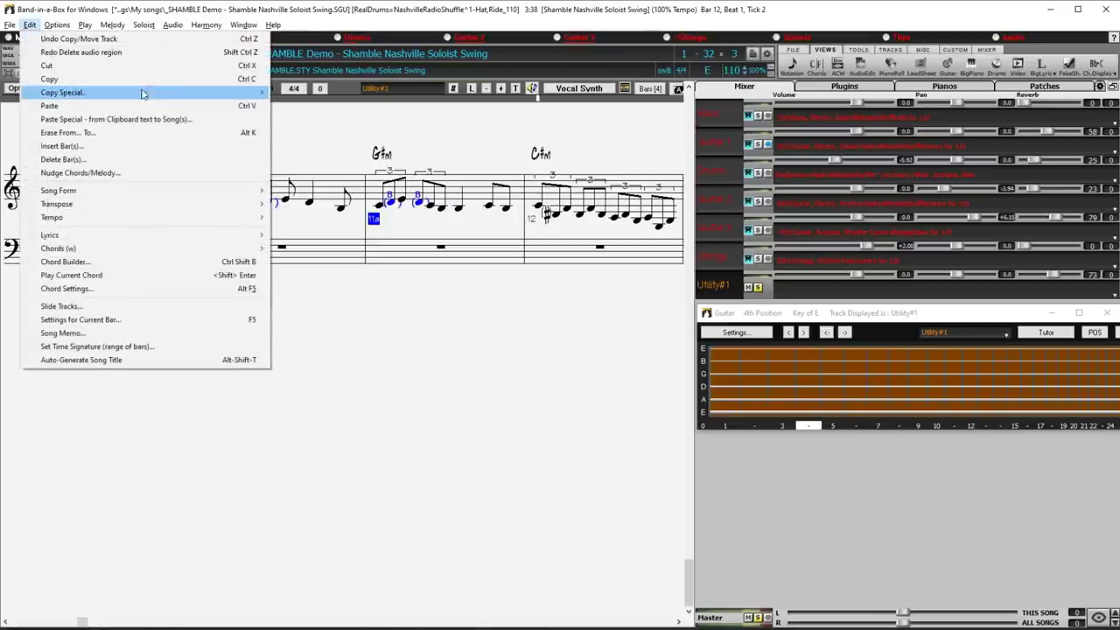
mouse_move(185, 94)
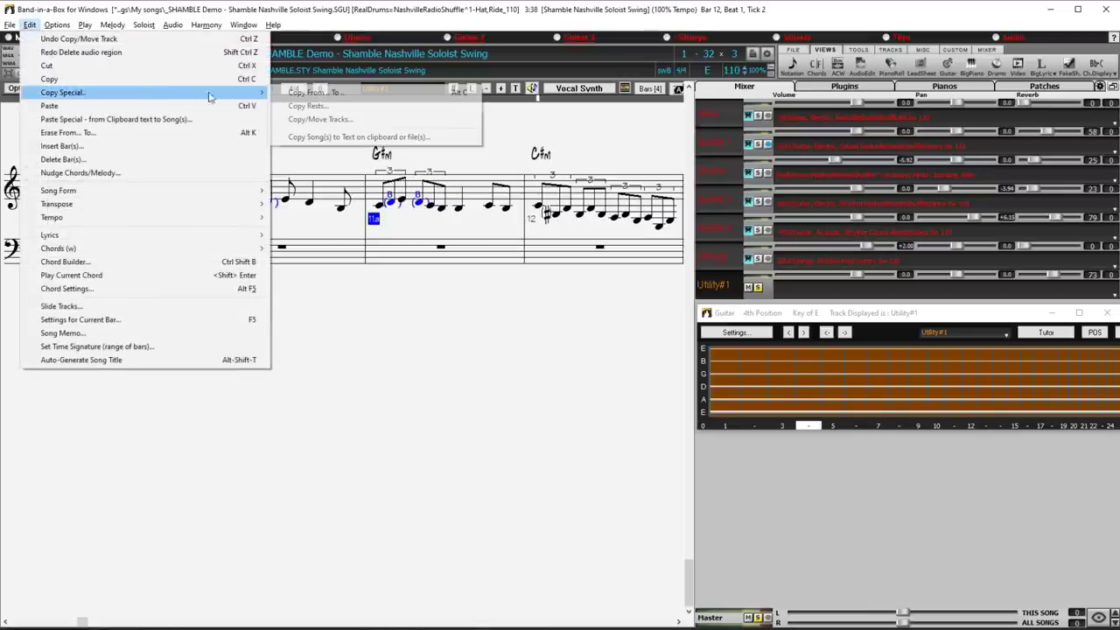
left_click(371, 123)
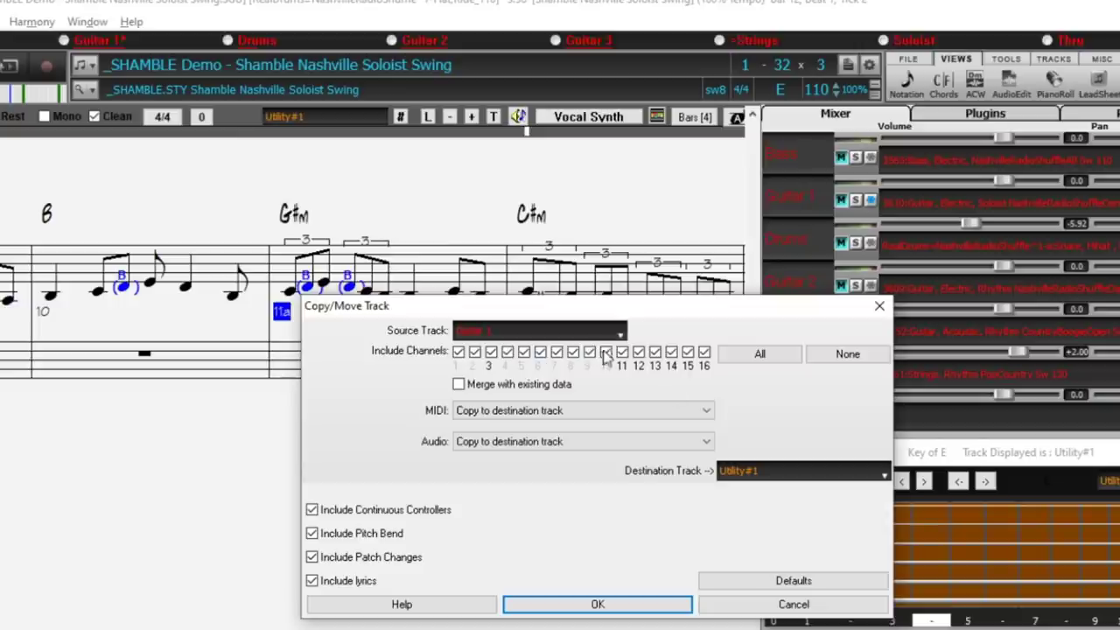
left_click(882, 471)
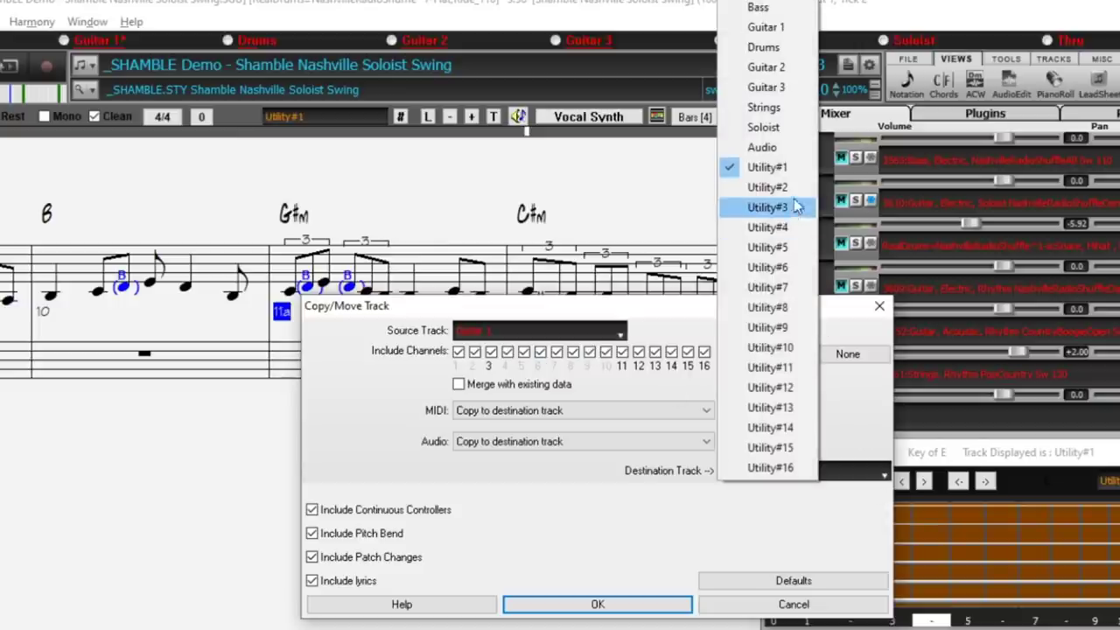
left_click(770, 186)
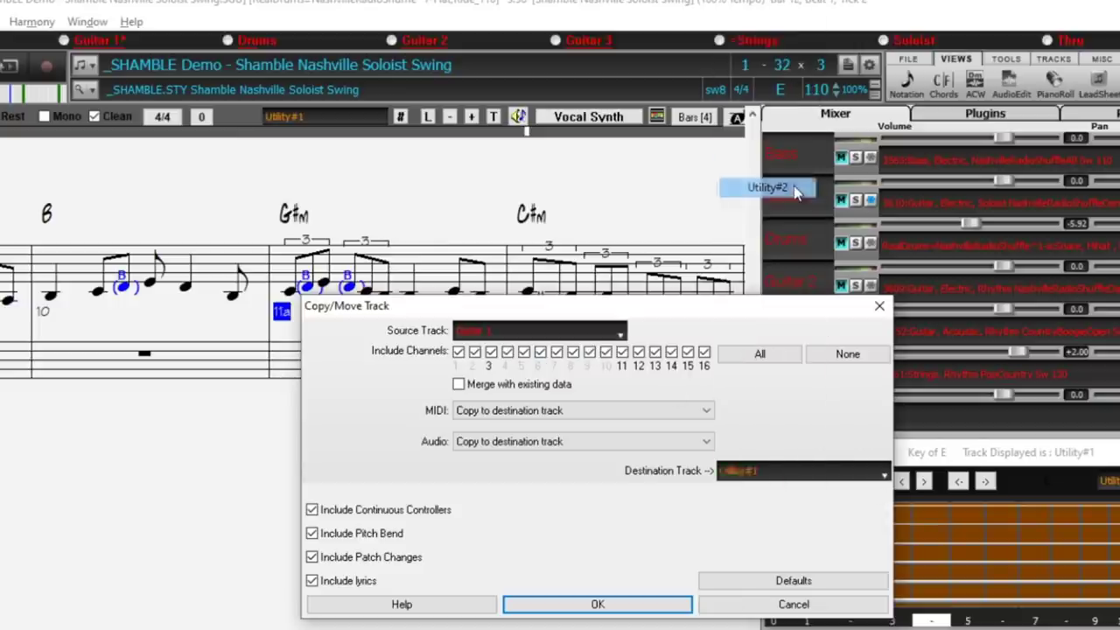
left_click(480, 443)
left_click(462, 458)
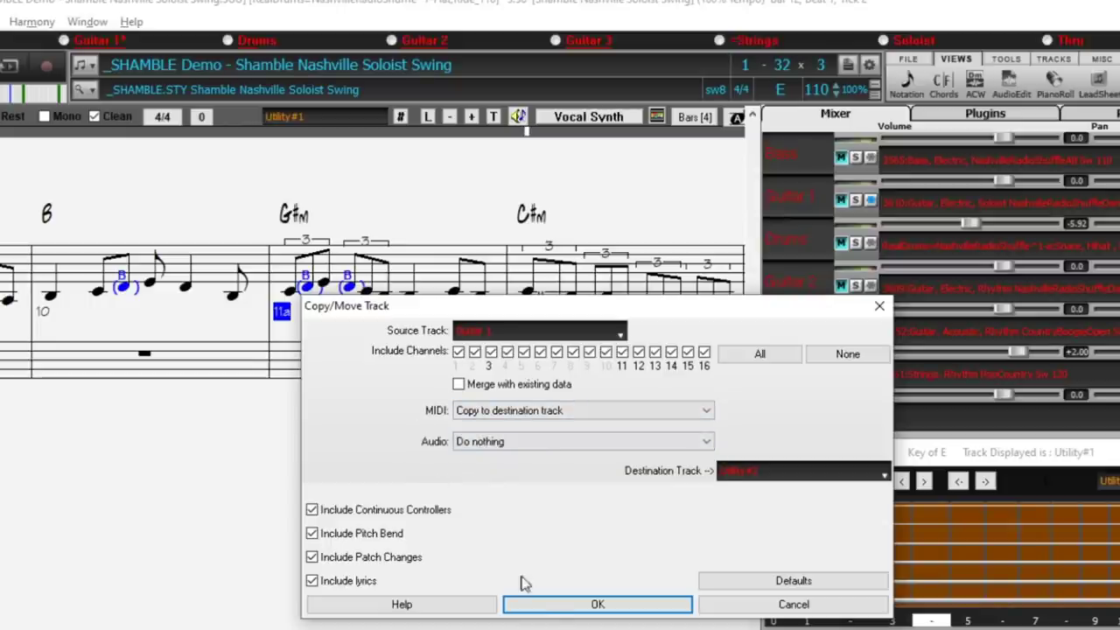
left_click(573, 612)
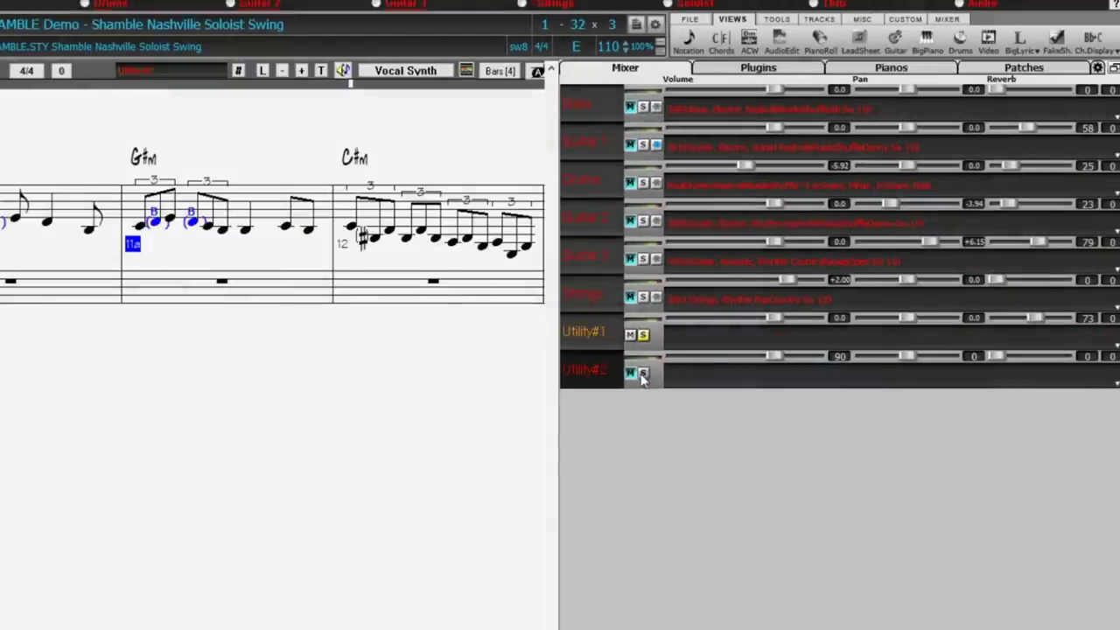
Solo Utility#2 and assign it the Hi-Q MIDI patch "Hi-Q 074 02 Keyboard, ElectroTape, Flute Sforzando"
left_click(643, 374)
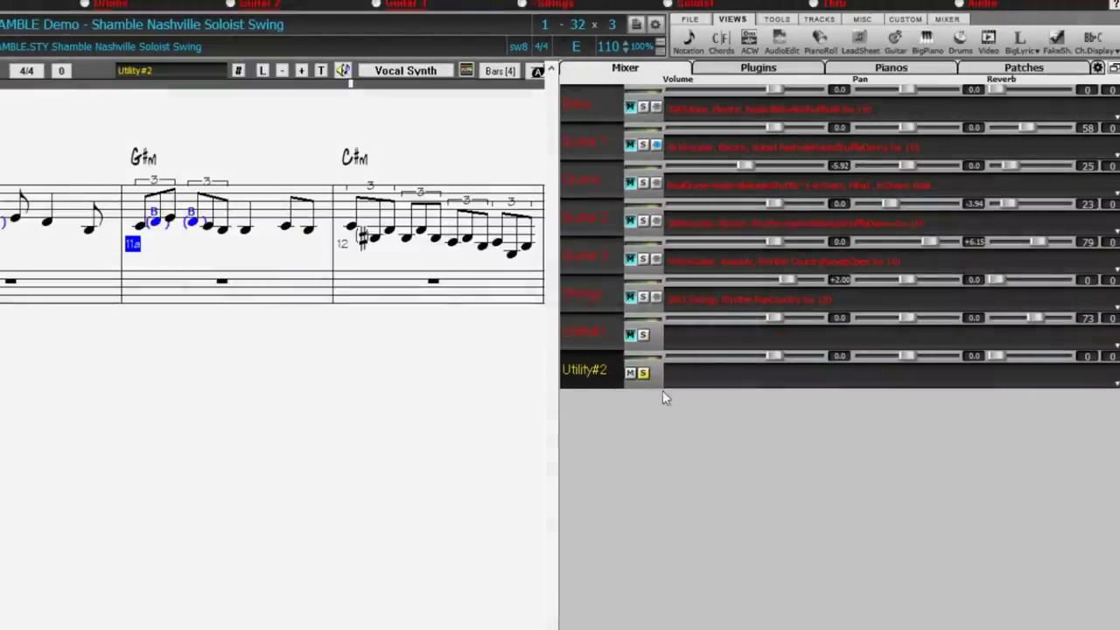
right_click(705, 378)
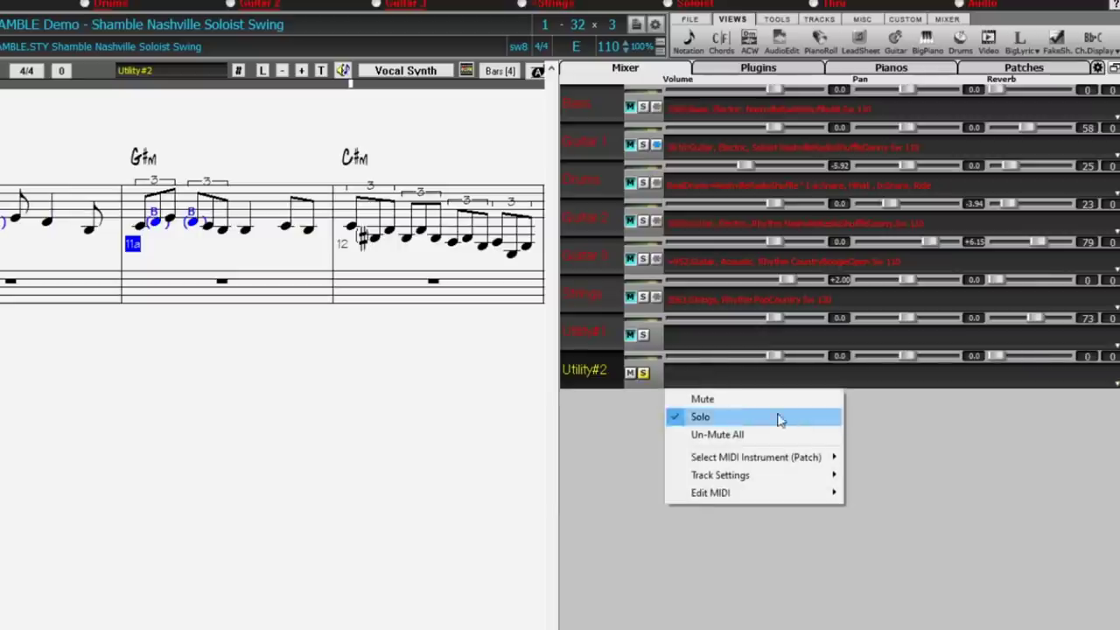
mouse_move(813, 458)
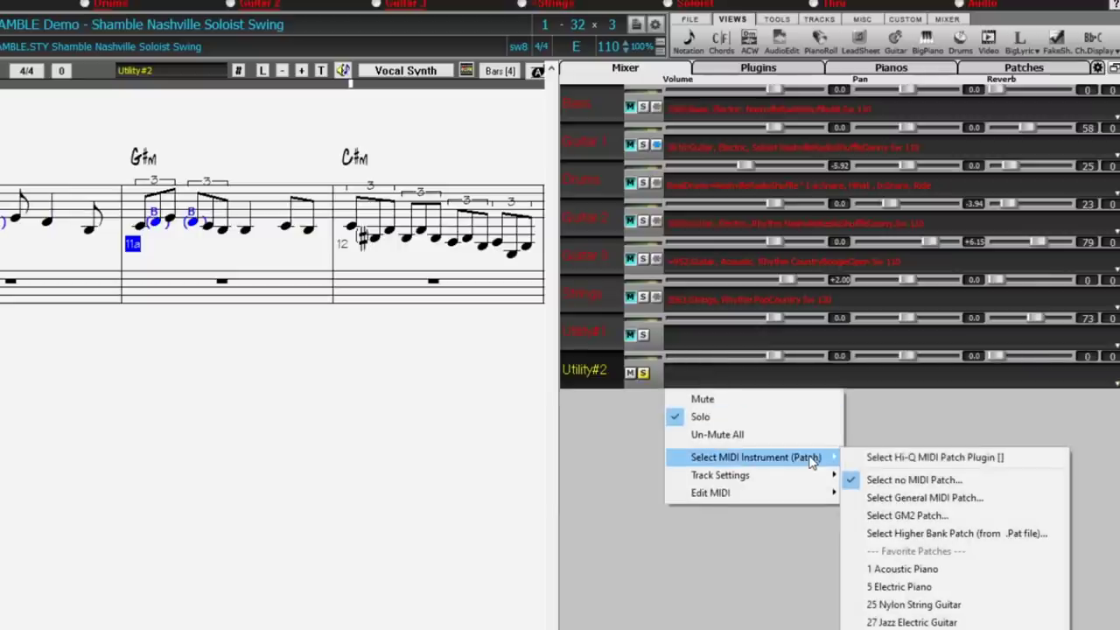
left_click(897, 455)
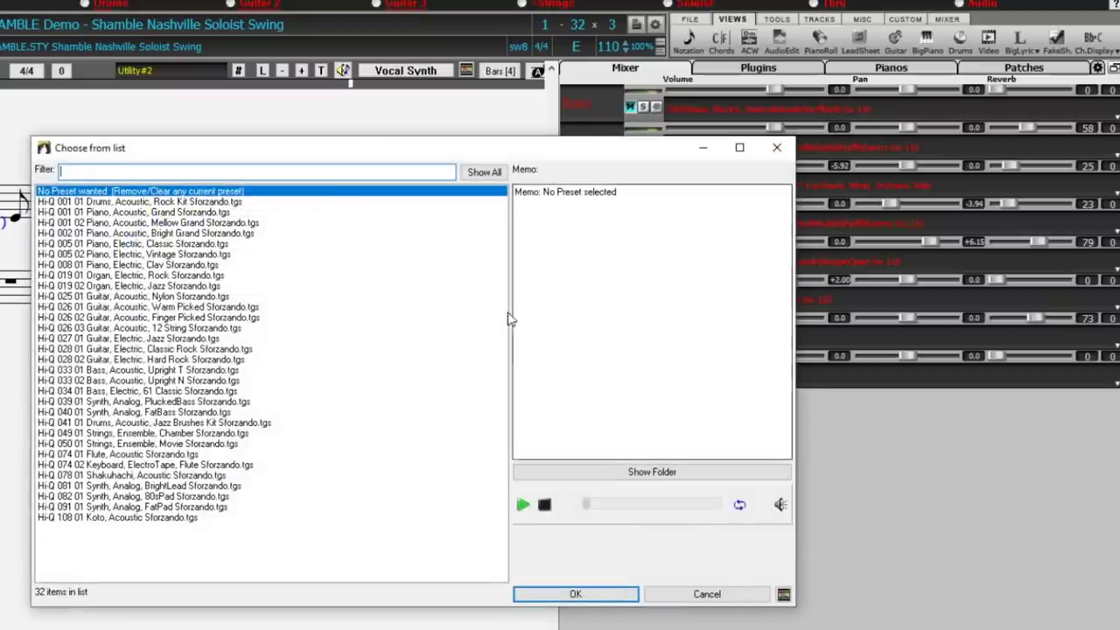
left_click(123, 465)
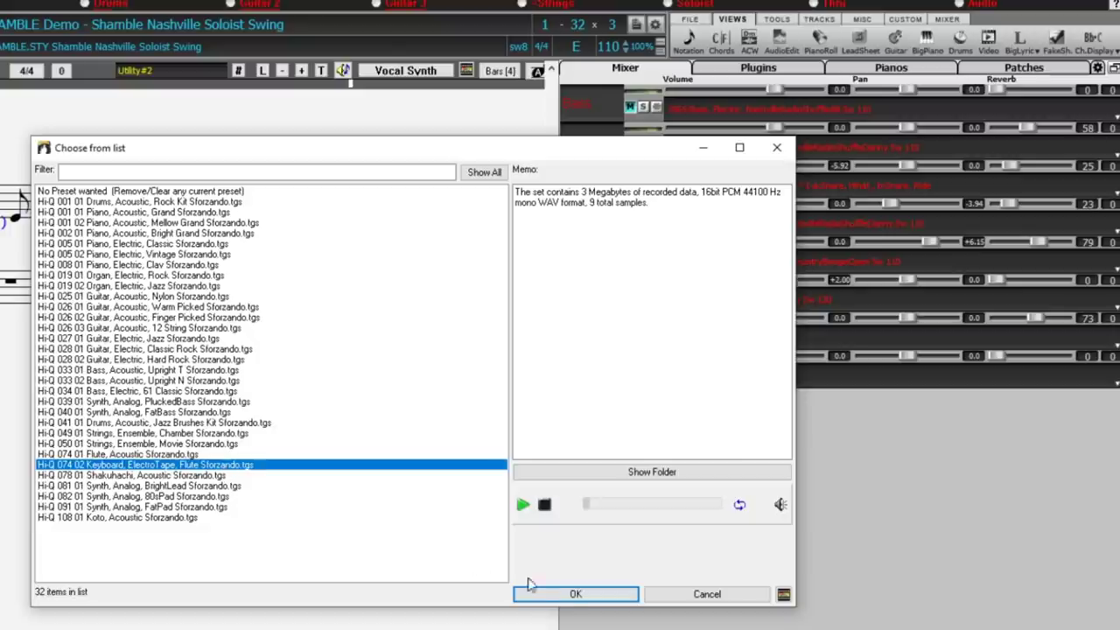
left_click(574, 594)
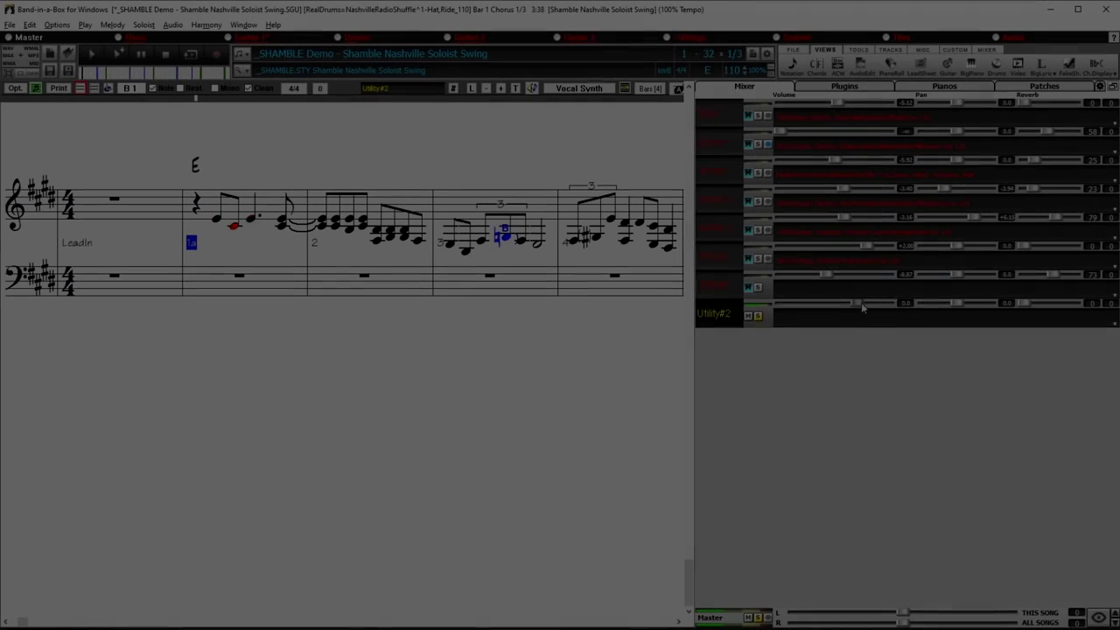
During playback, set the Utility#2 volume to +3.00 and the Utility#1 volume to -7.33, and turn off the solos
left_click_drag(862, 306, 873, 304)
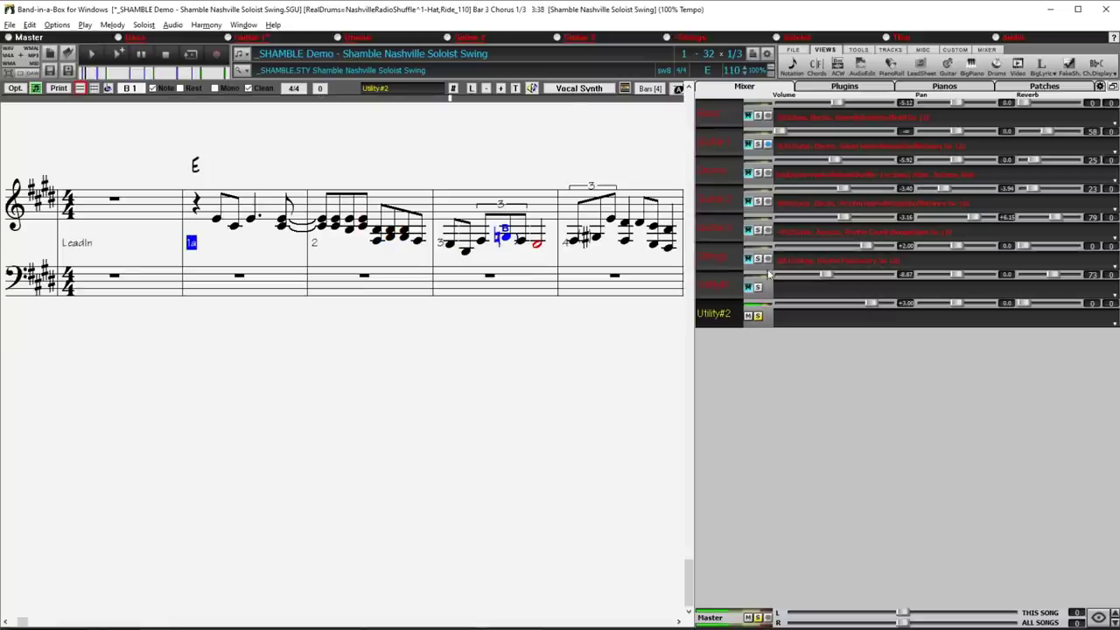
mouse_move(826, 275)
left_mouse_down()
mouse_move(817, 276)
mouse_move(832, 276)
left_mouse_up()
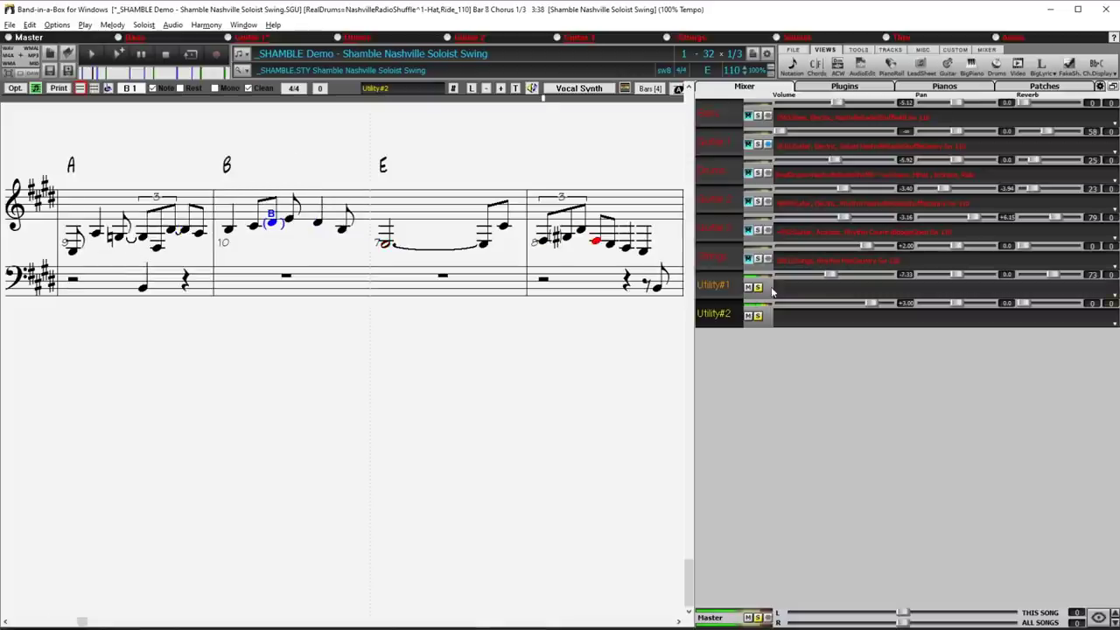
left_click(758, 315)
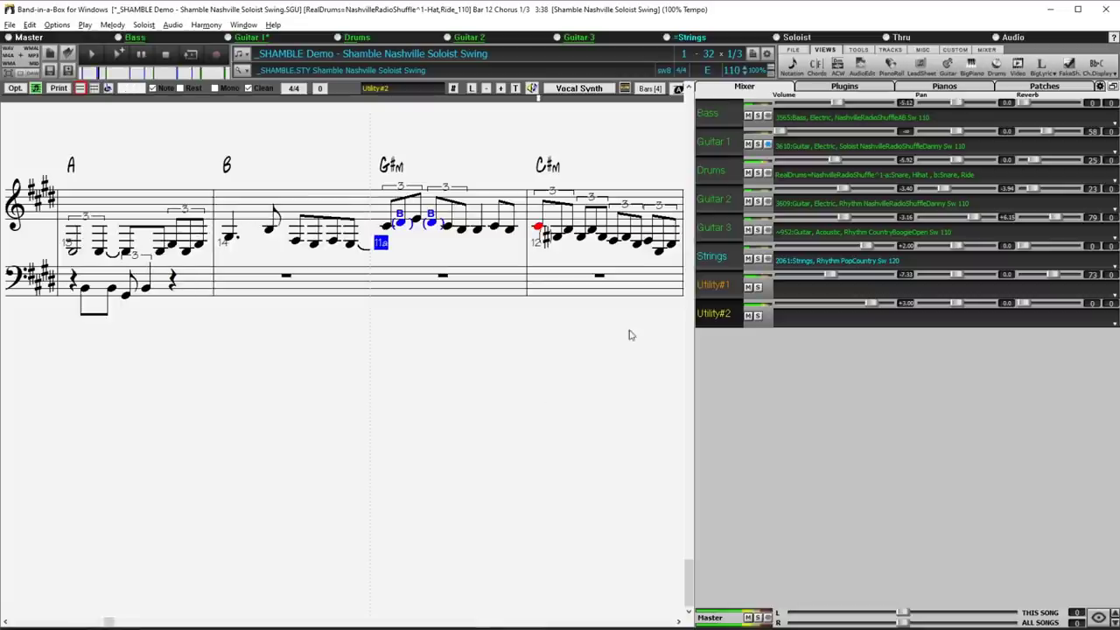
View the Drums track's notation during playback, and stop the song
left_click(715, 171)
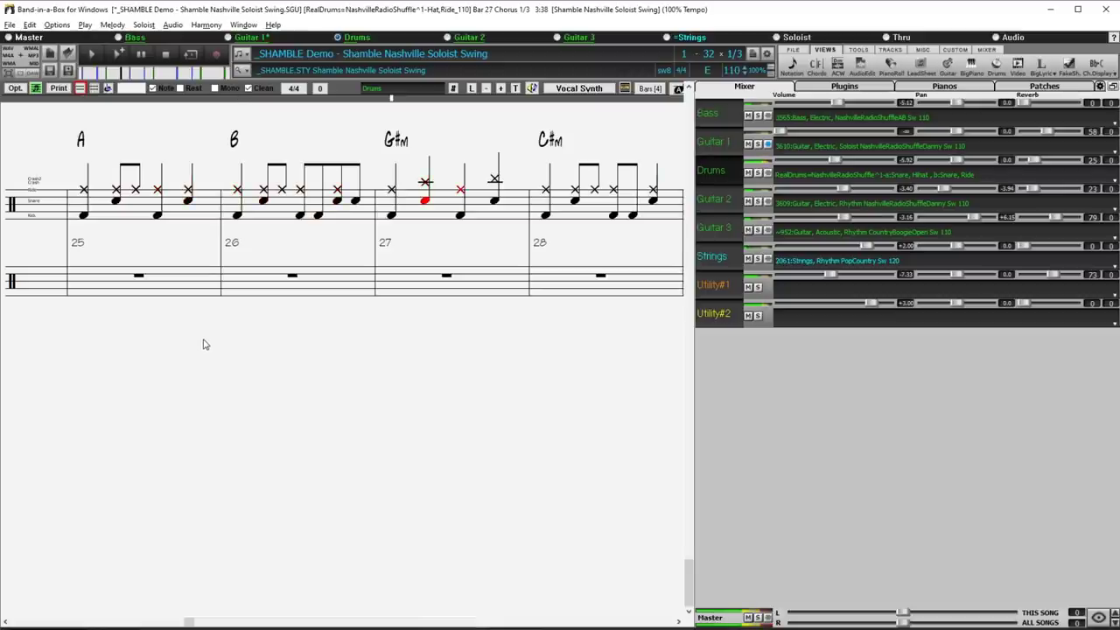
left_click(169, 54)
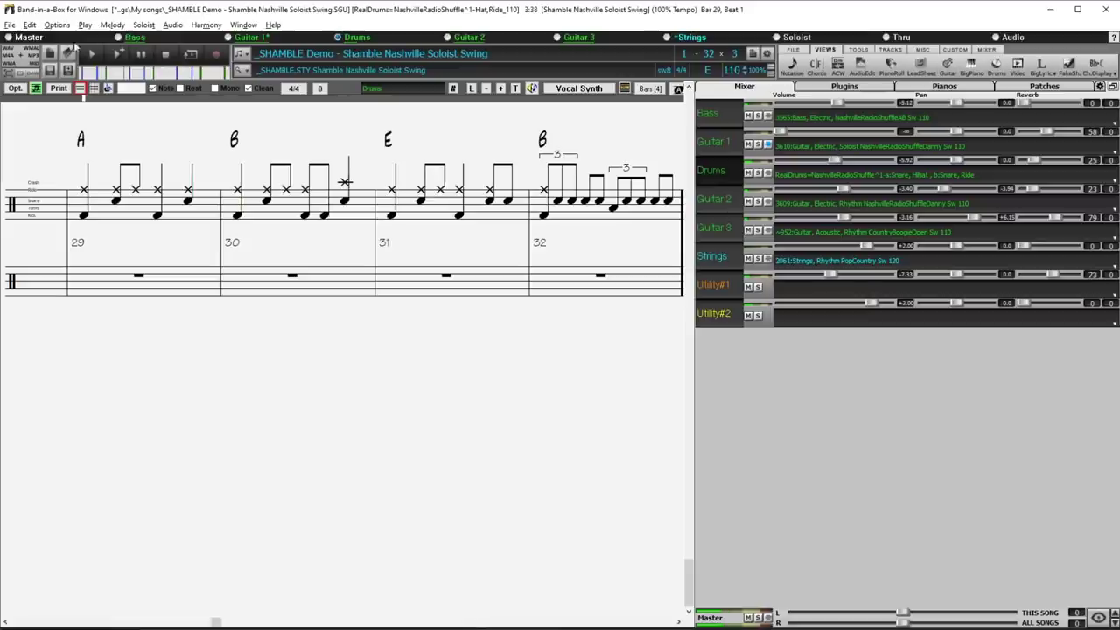
Copy only the MIDI of the Drums track to Utility#3, with the audio option set to Do nothing
left_click(30, 25)
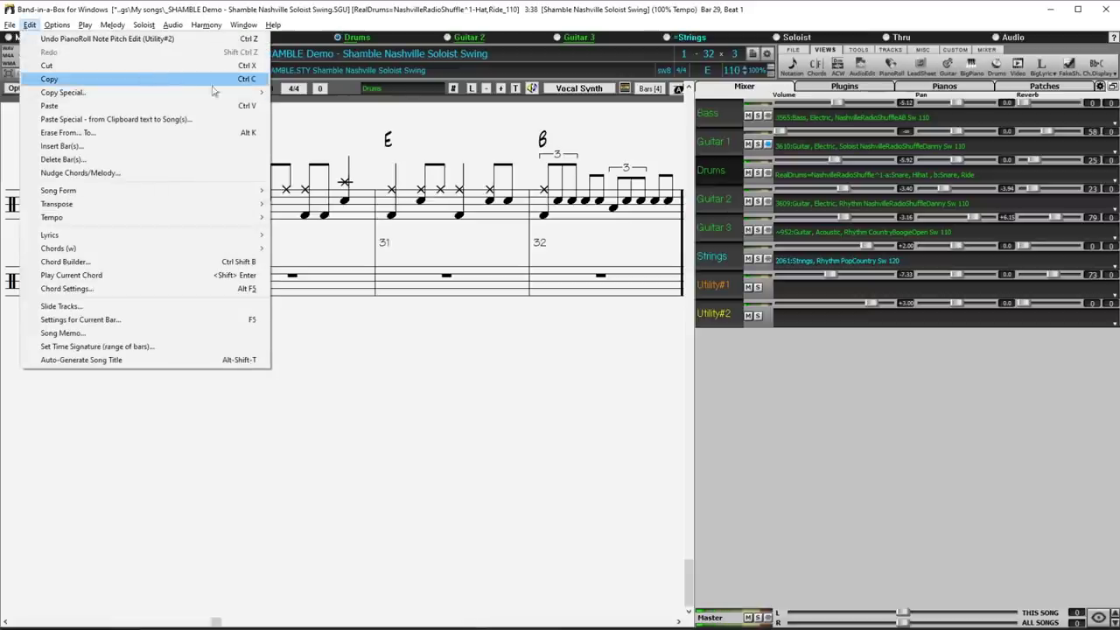
mouse_move(259, 93)
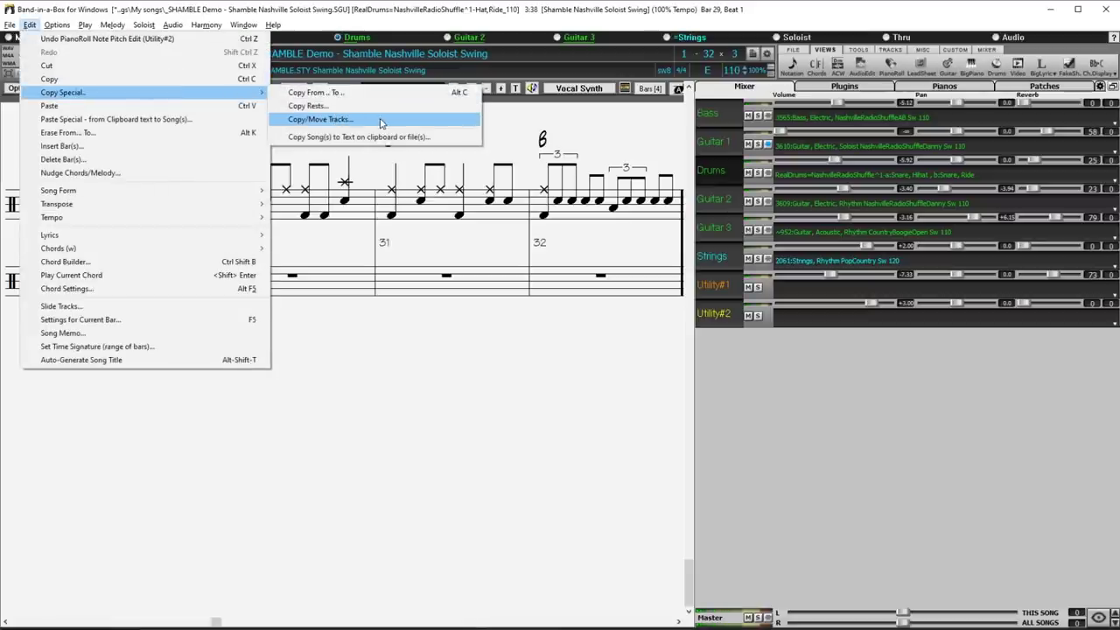
left_click(382, 124)
left_click(542, 233)
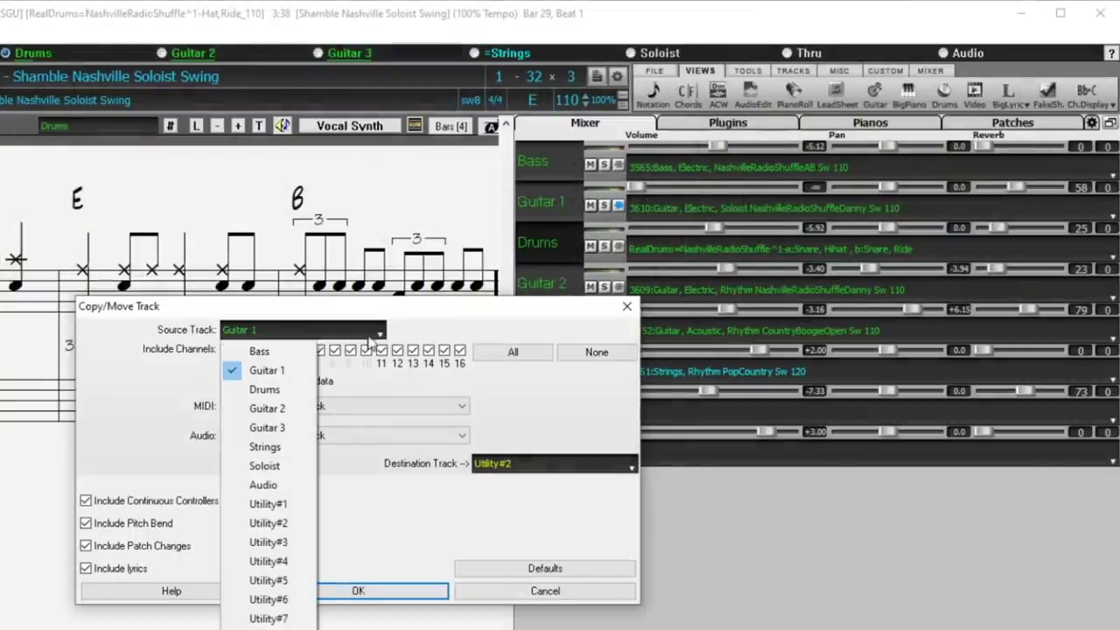
left_click(282, 389)
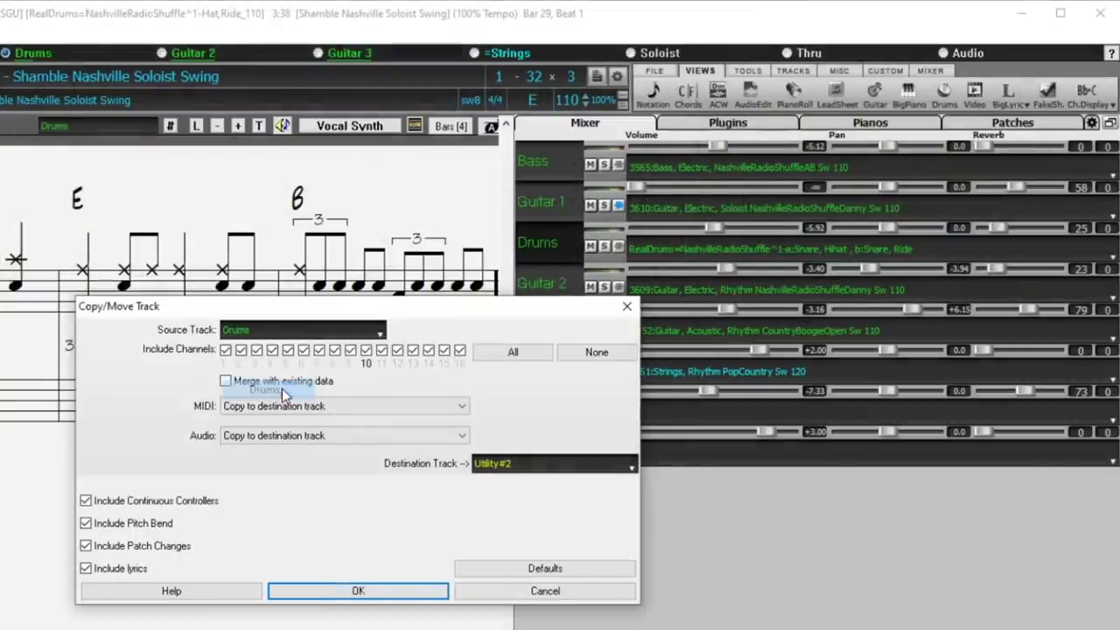
left_click(626, 468)
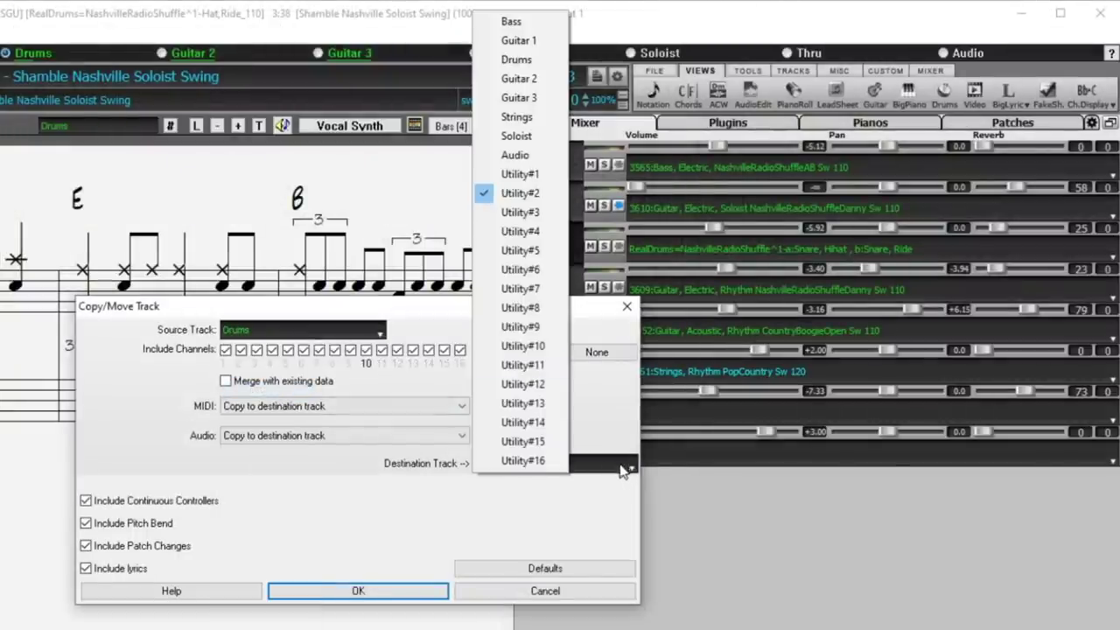
left_click(540, 212)
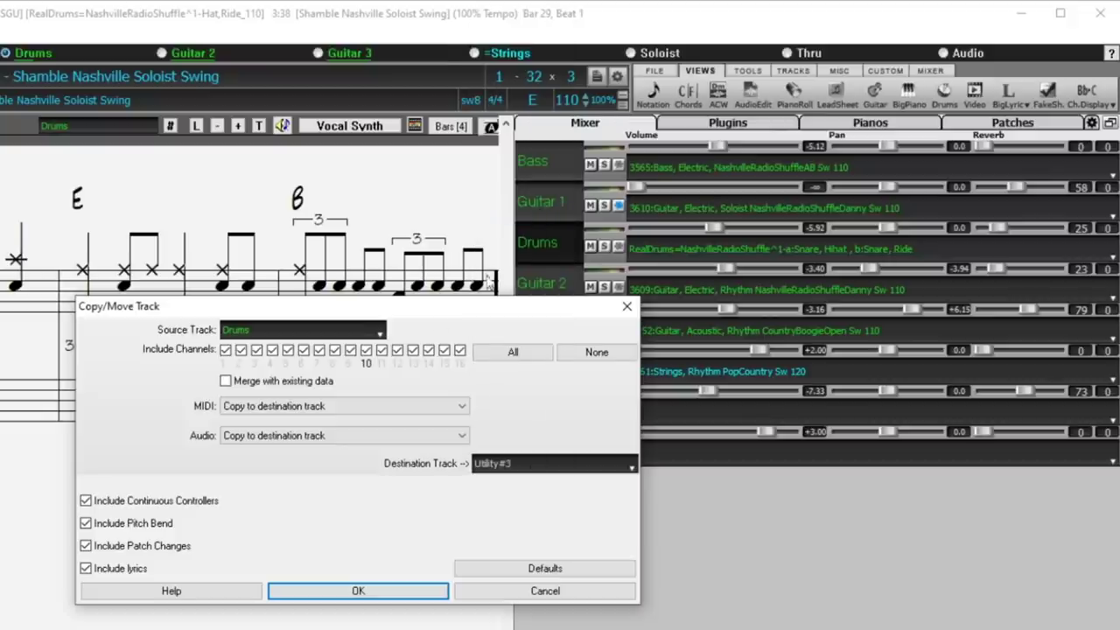
left_click(299, 439)
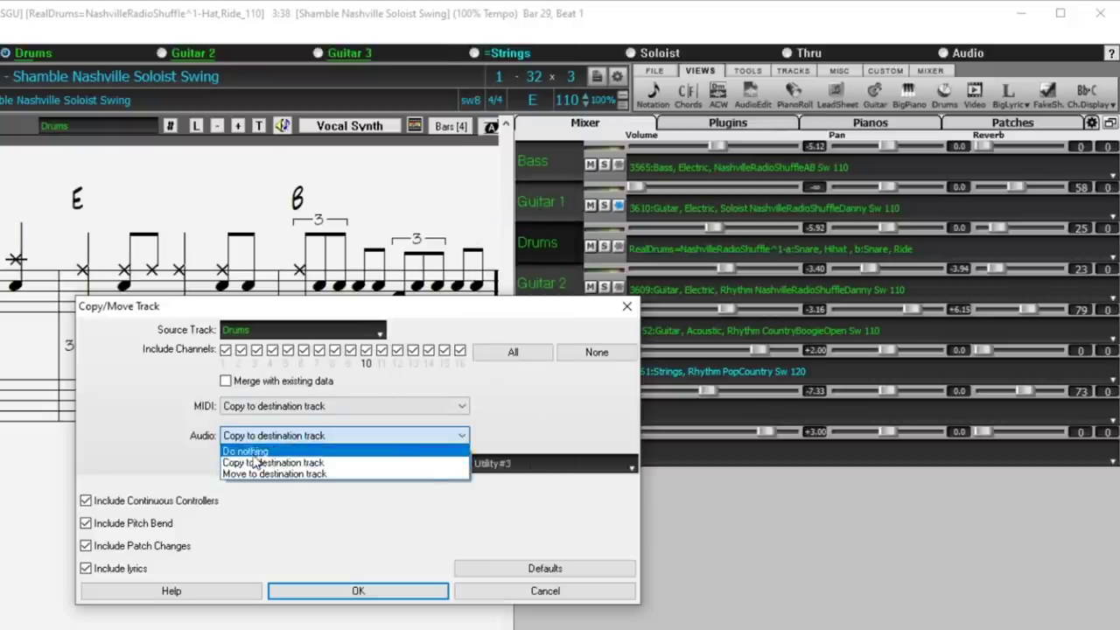
left_click(252, 450)
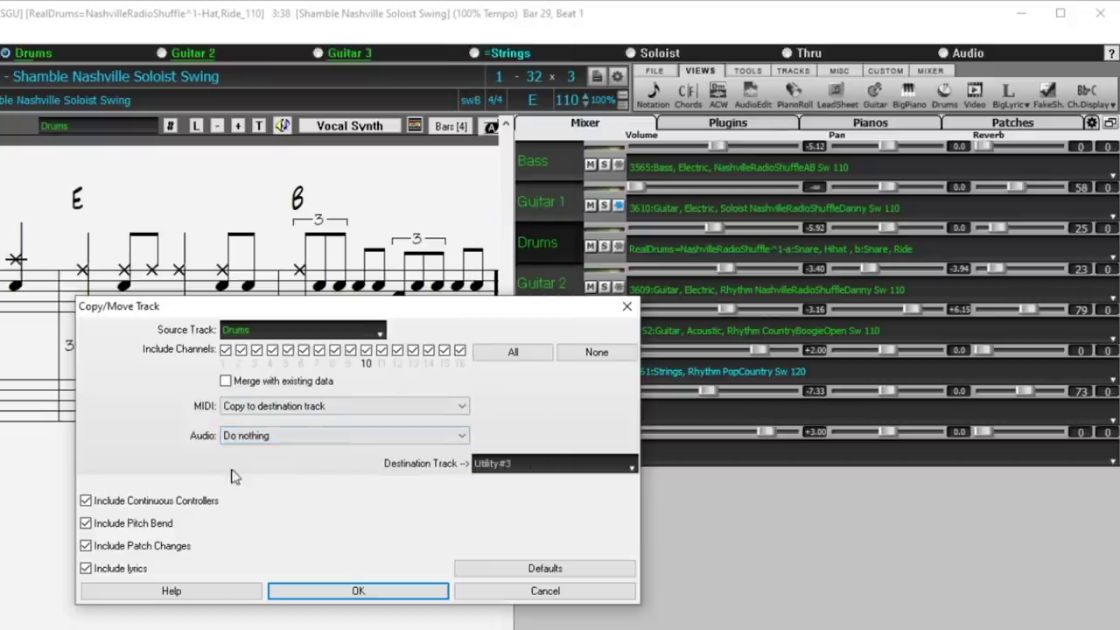
left_click(360, 591)
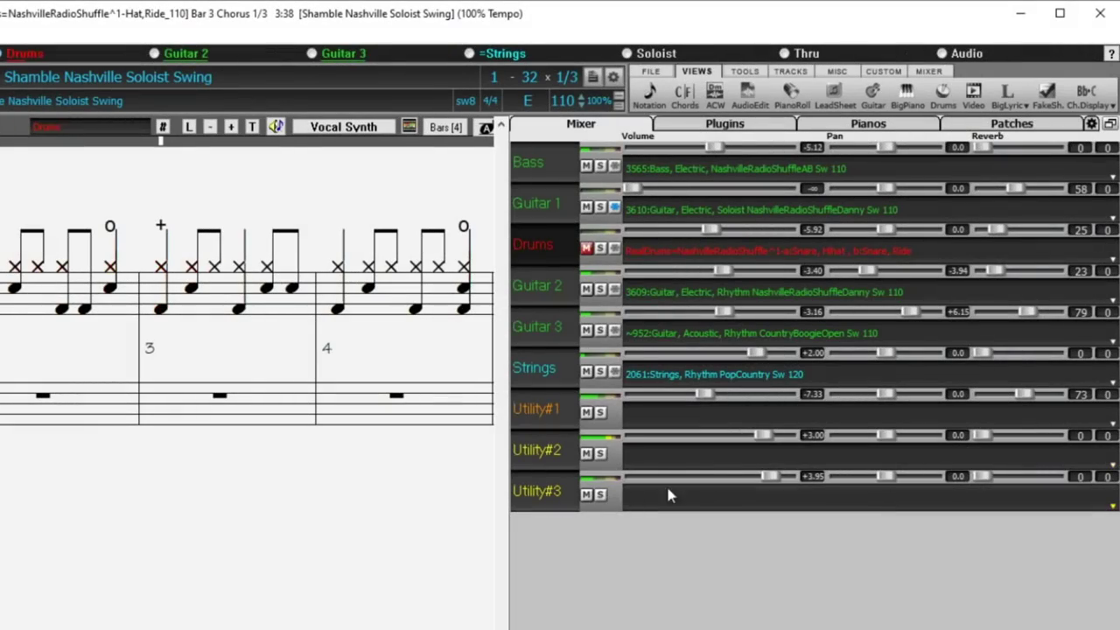
Solo Utility#3 during playback, raise its volume slightly, and turn off the solo
left_click(599, 494)
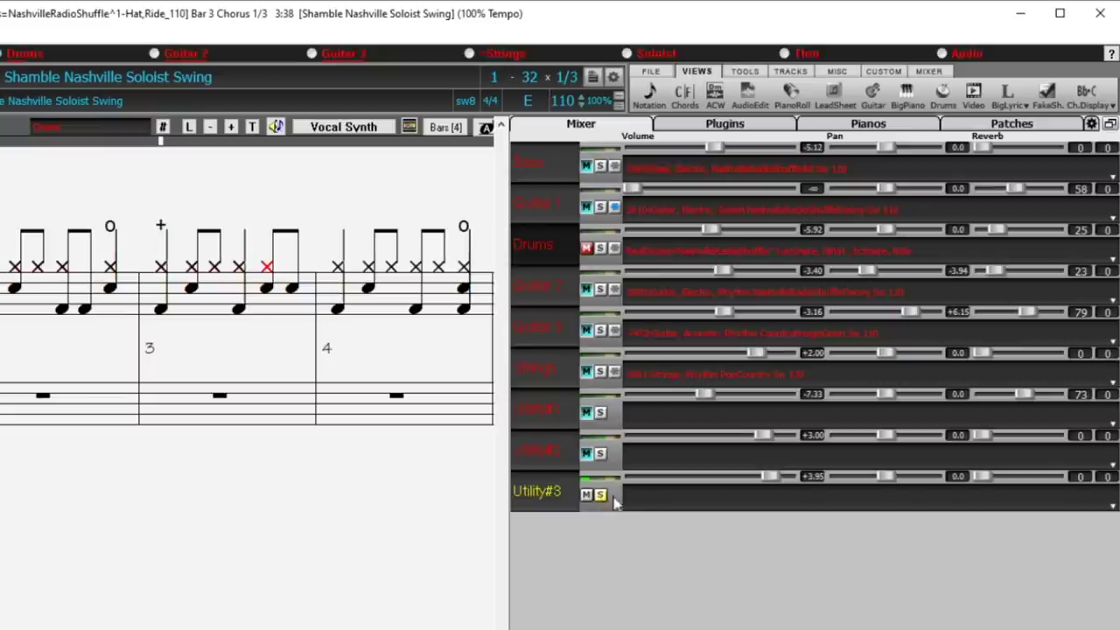
left_click_drag(779, 478, 783, 477)
left_click(600, 494)
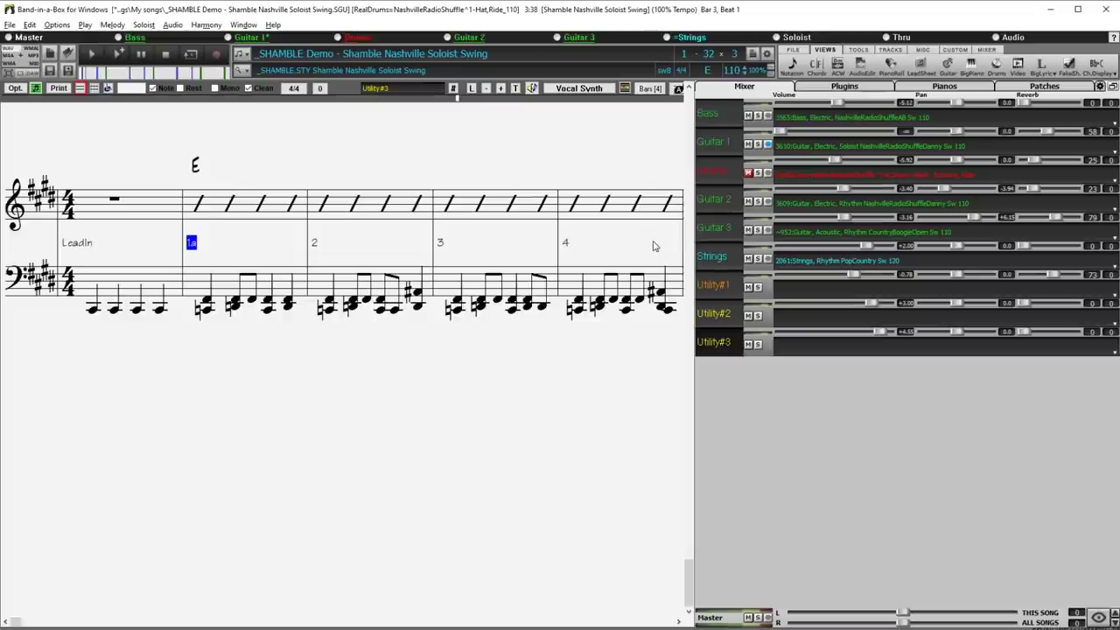
Show Utility#3 in the Piano Roll from the lead-in and select all of its D3 notes
left_click(890, 68)
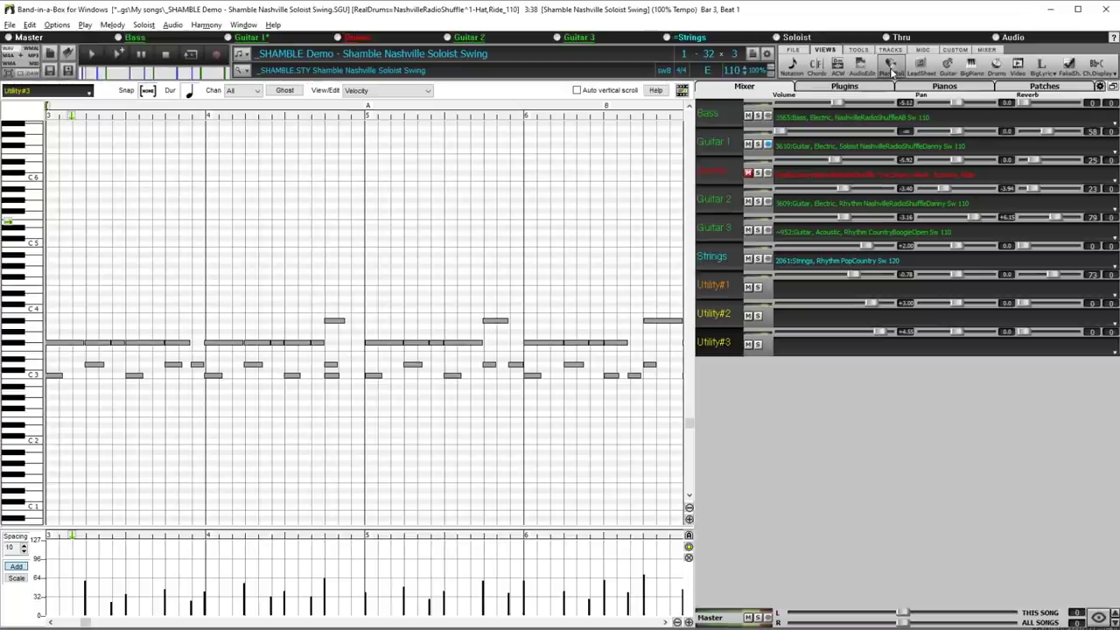
left_click_drag(79, 622, 63, 624)
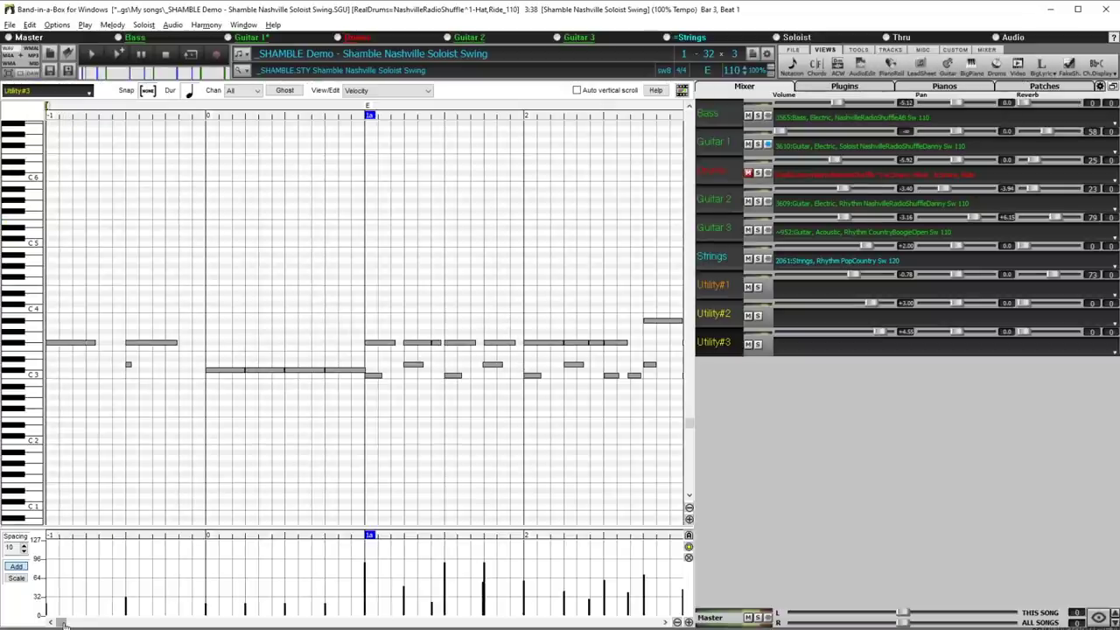
left_click(31, 365)
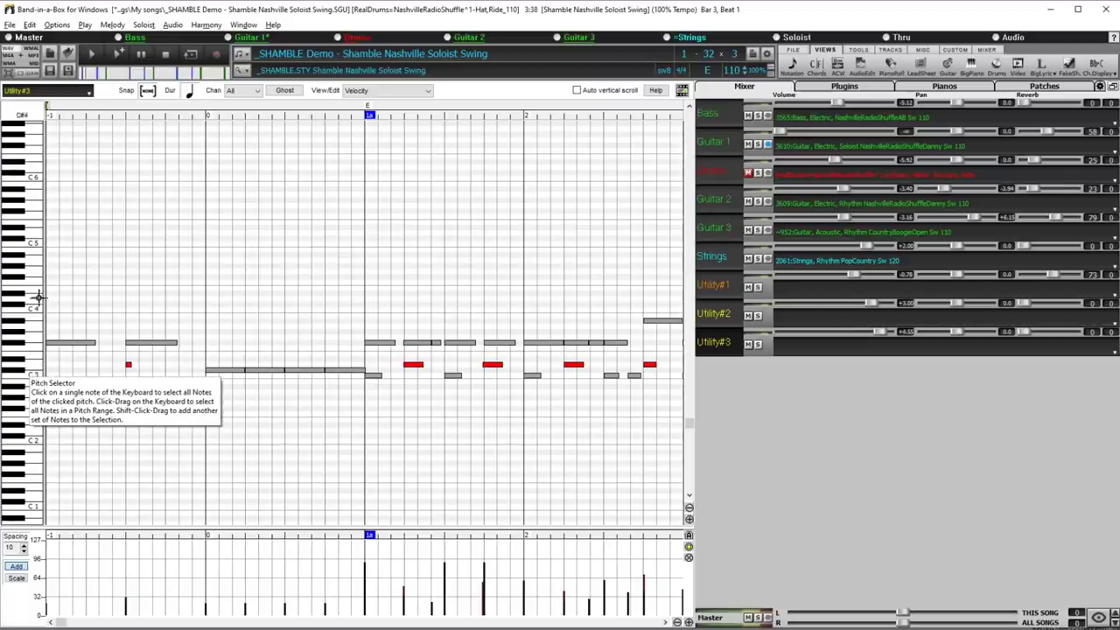
scroll(49, 94, "down", 1)
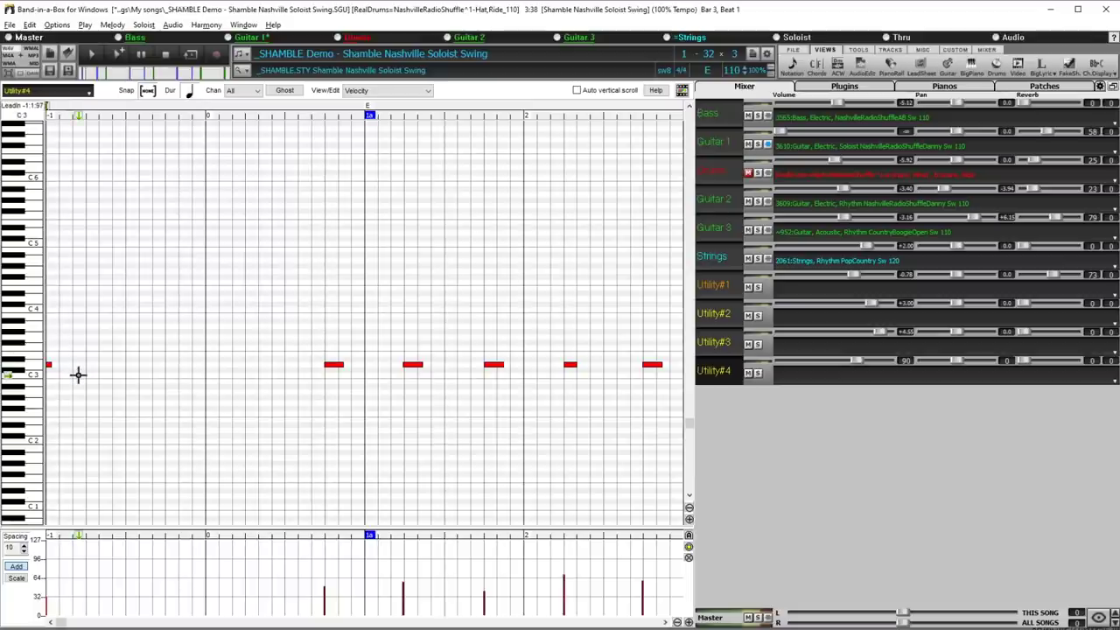
Move the selected D3 notes on Utility#4 half a bar later to align with Utility#3, and compare the two tracks
left_click_drag(50, 365, 126, 365)
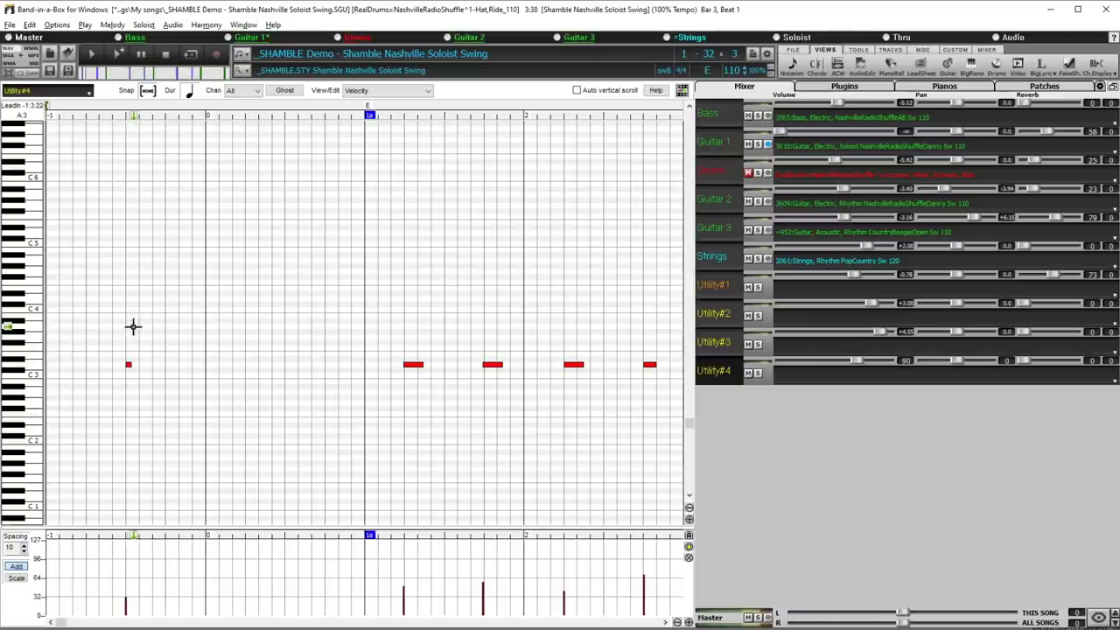
left_click(719, 343)
left_click(723, 374)
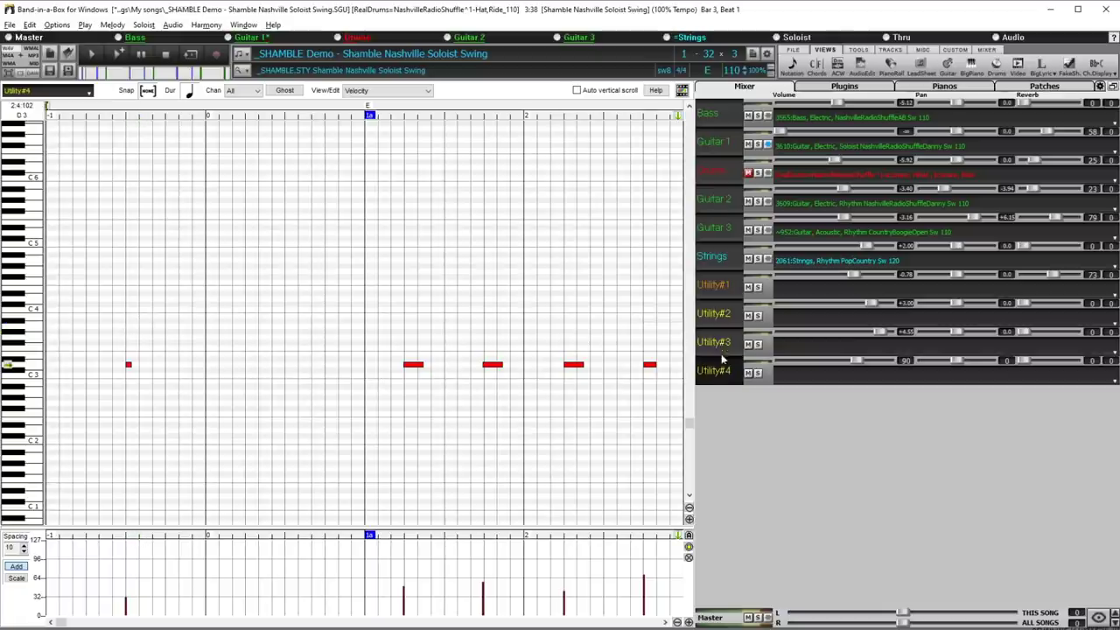
left_click(723, 348)
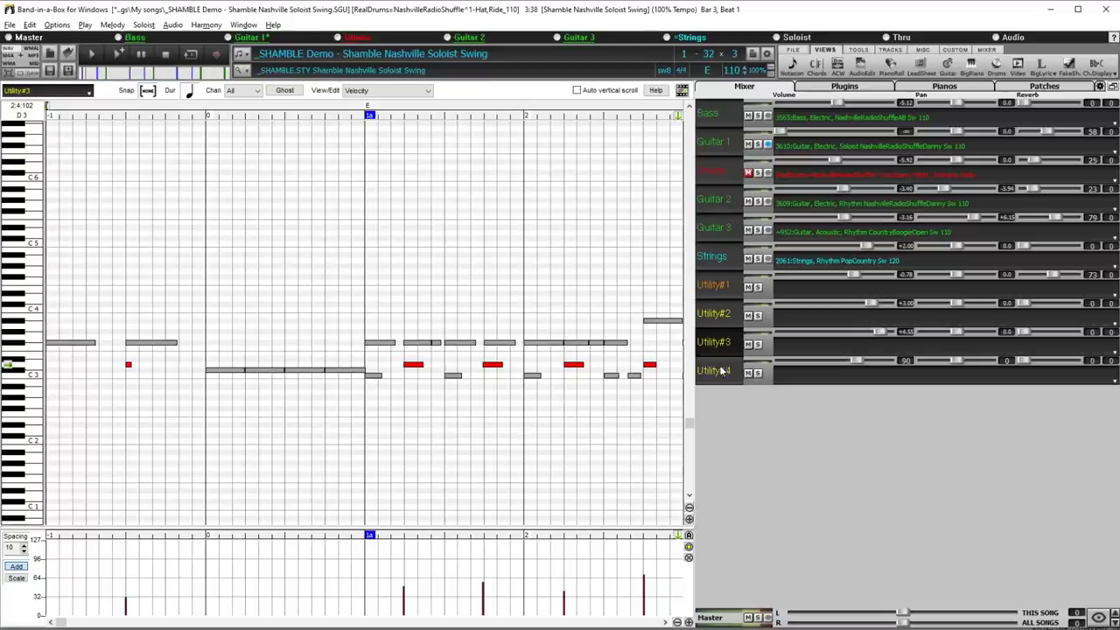
left_click(721, 374)
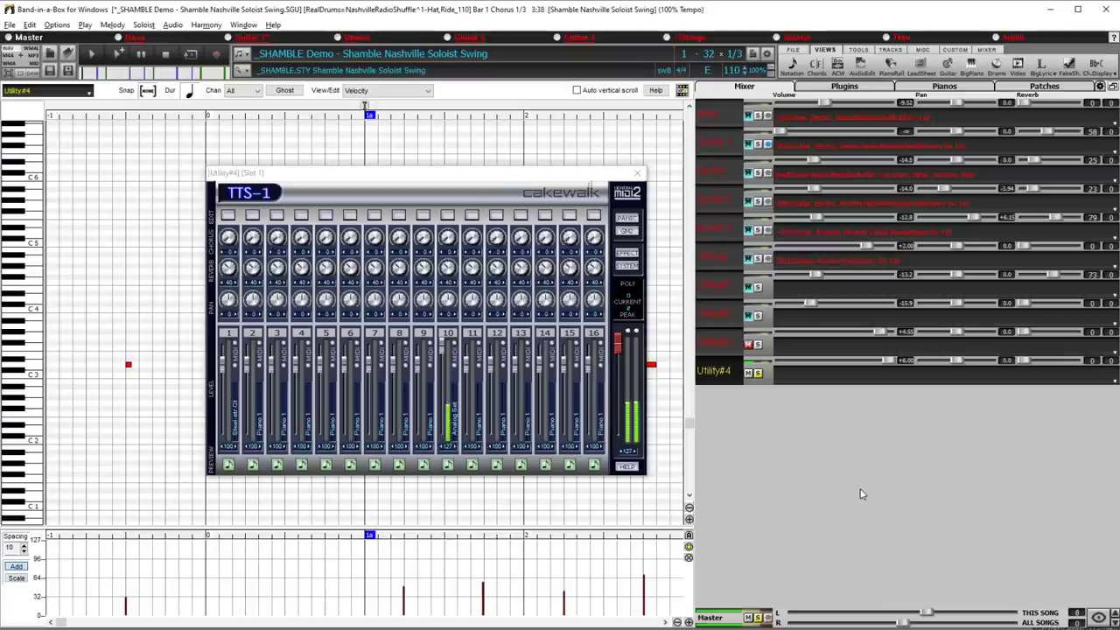
Turn off the Utility#4 solo during playback and lower its volume
left_click(758, 373)
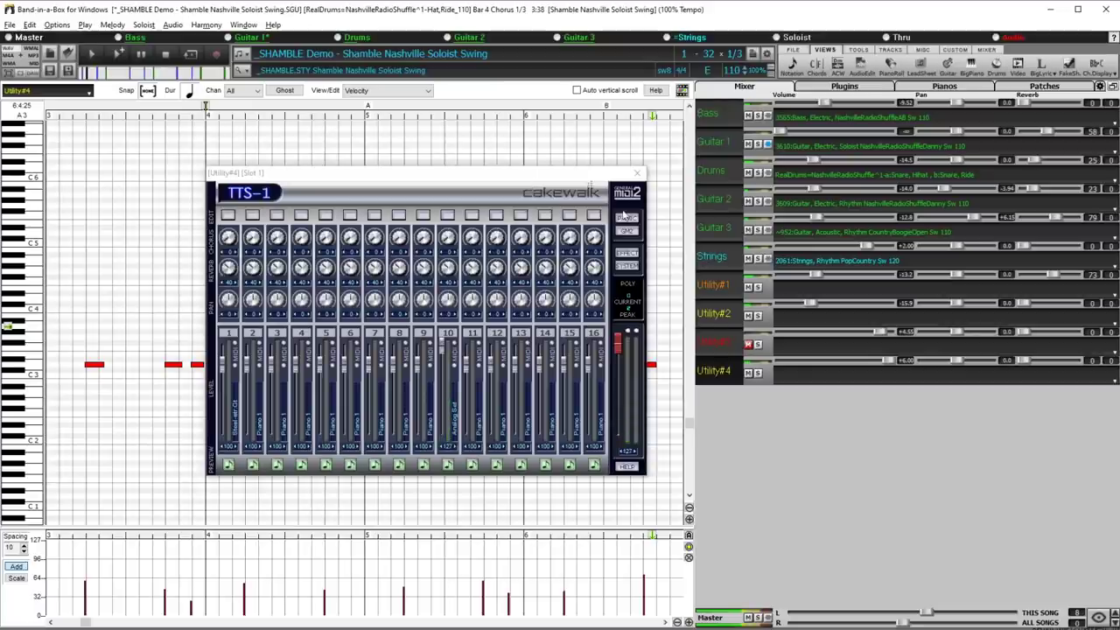
left_click_drag(888, 360, 850, 364)
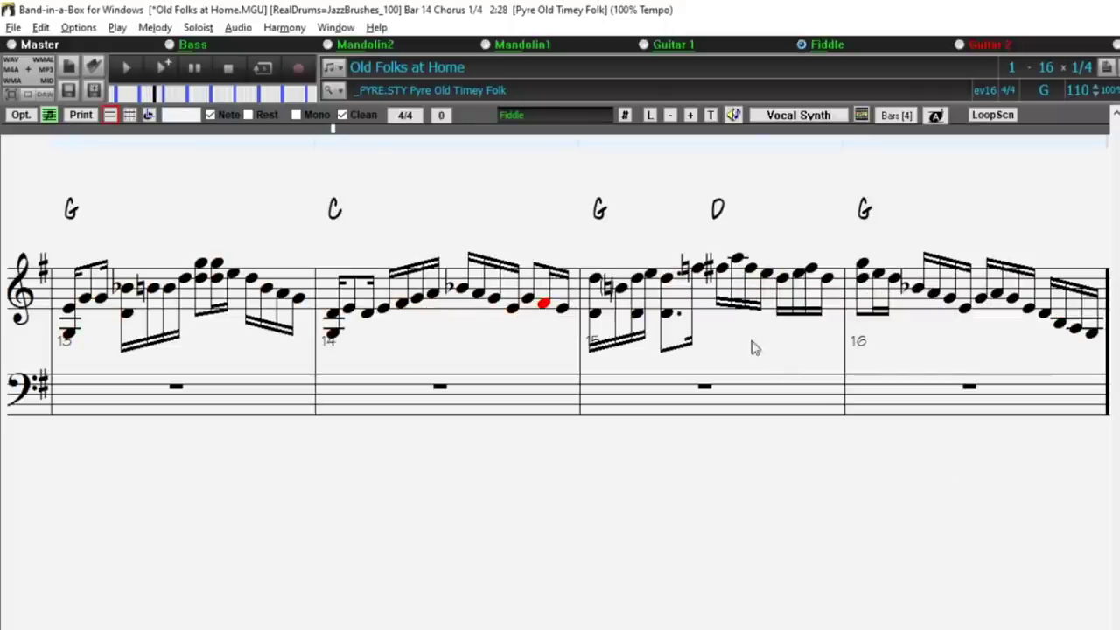
Open the notation time signature options, and confirm the settings for bar 2 of the Celtic Jig song
left_click(406, 116)
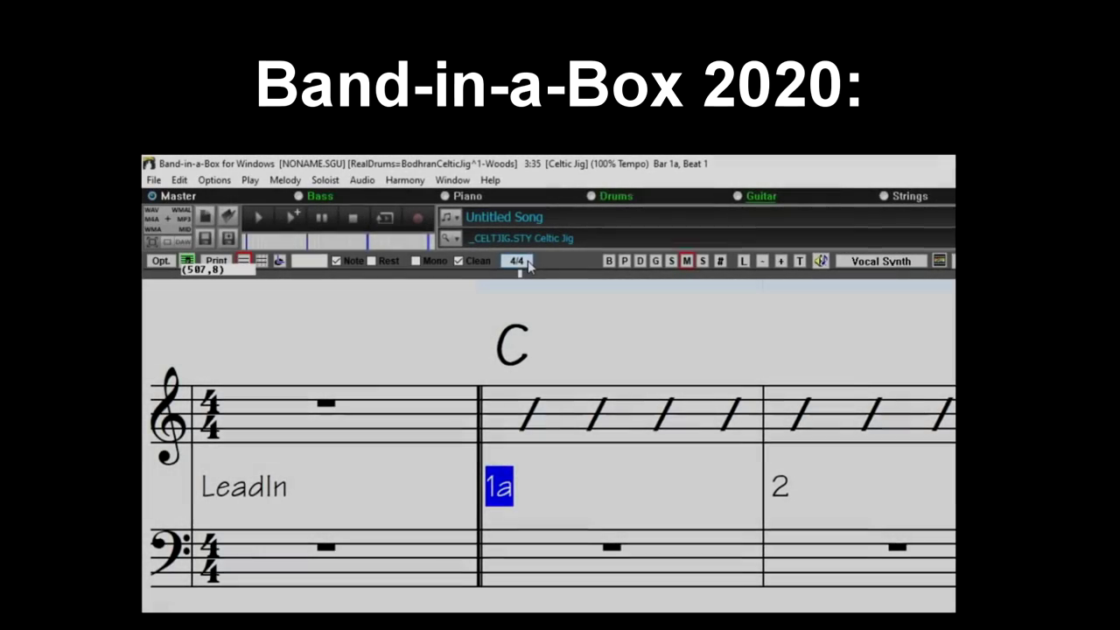
left_click(518, 261)
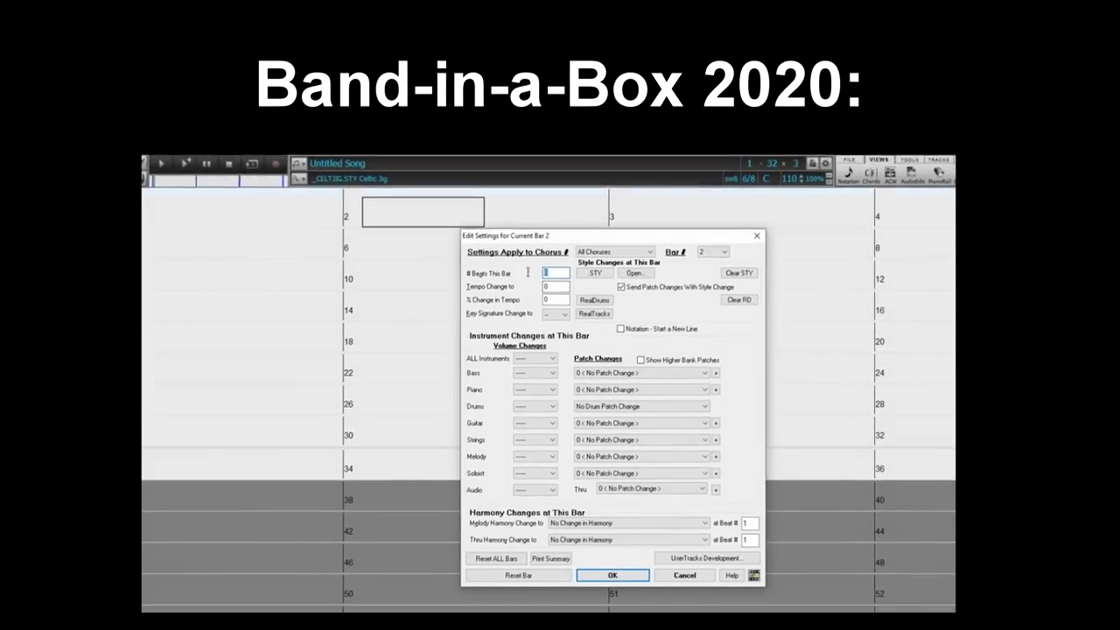
left_click(614, 576)
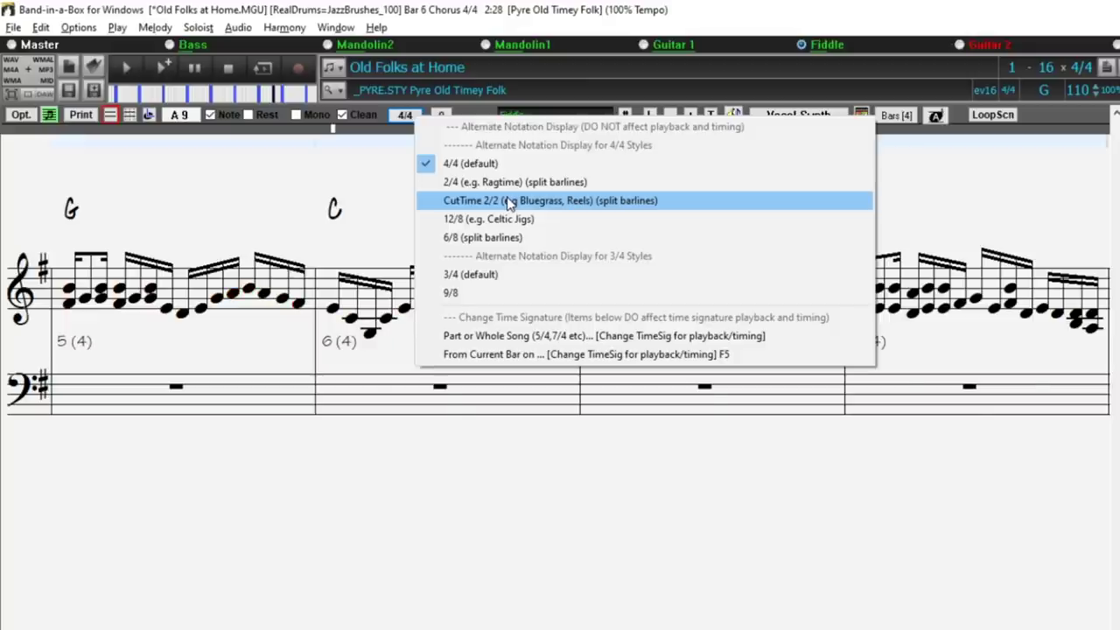
Set the Fiddle notation display to CutTime 2/2 and the Piano notation of The Easy Winners to 2/4, both with split barlines
left_click(509, 201)
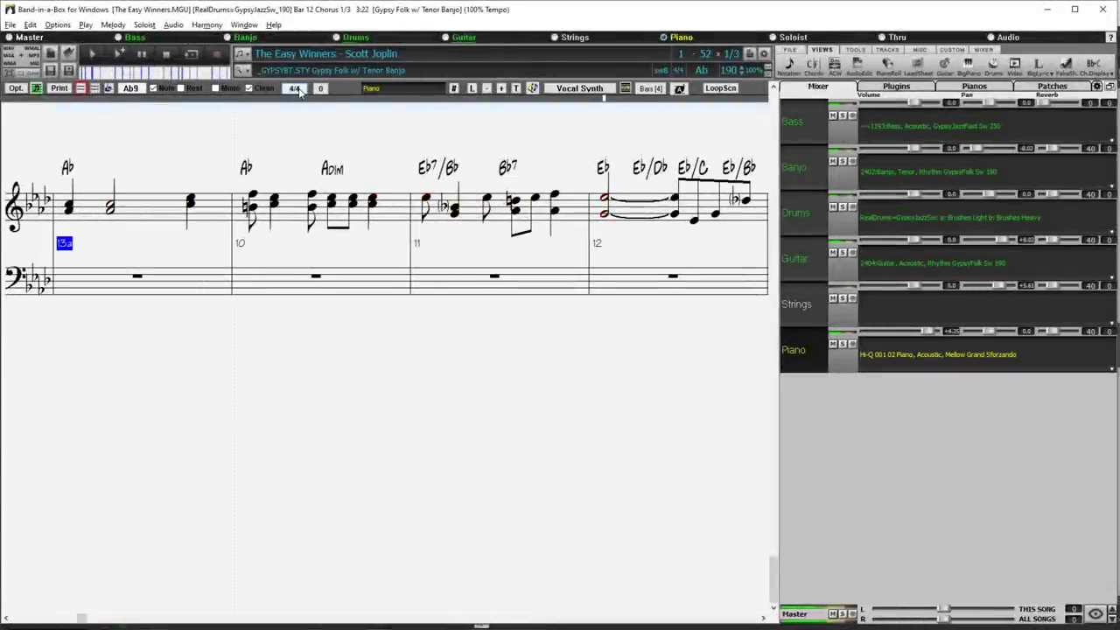
left_click(296, 89)
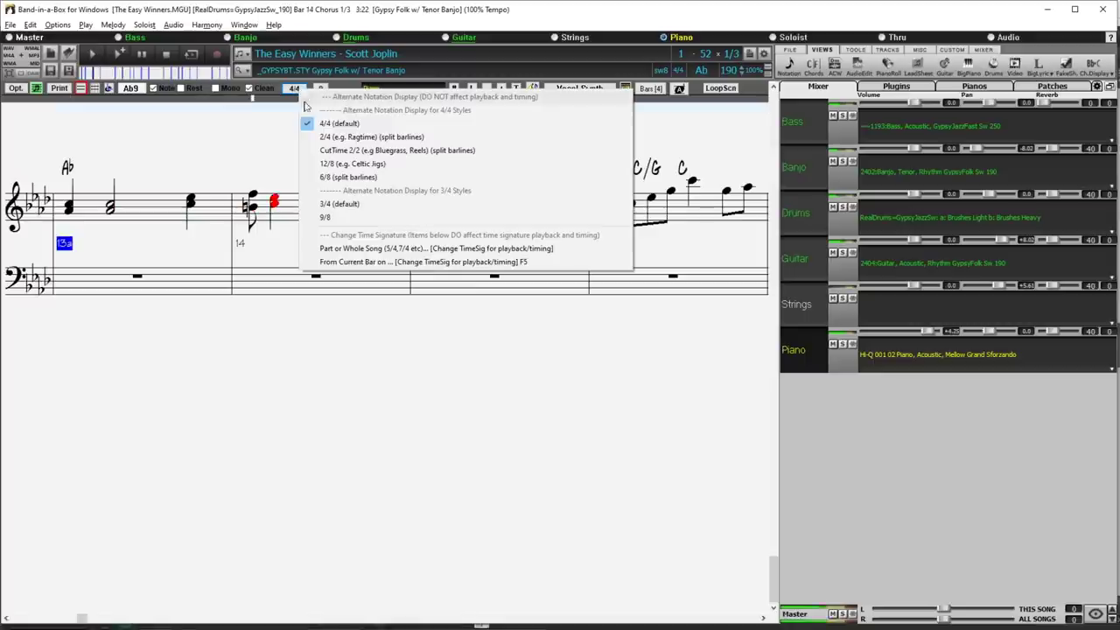
left_click(340, 138)
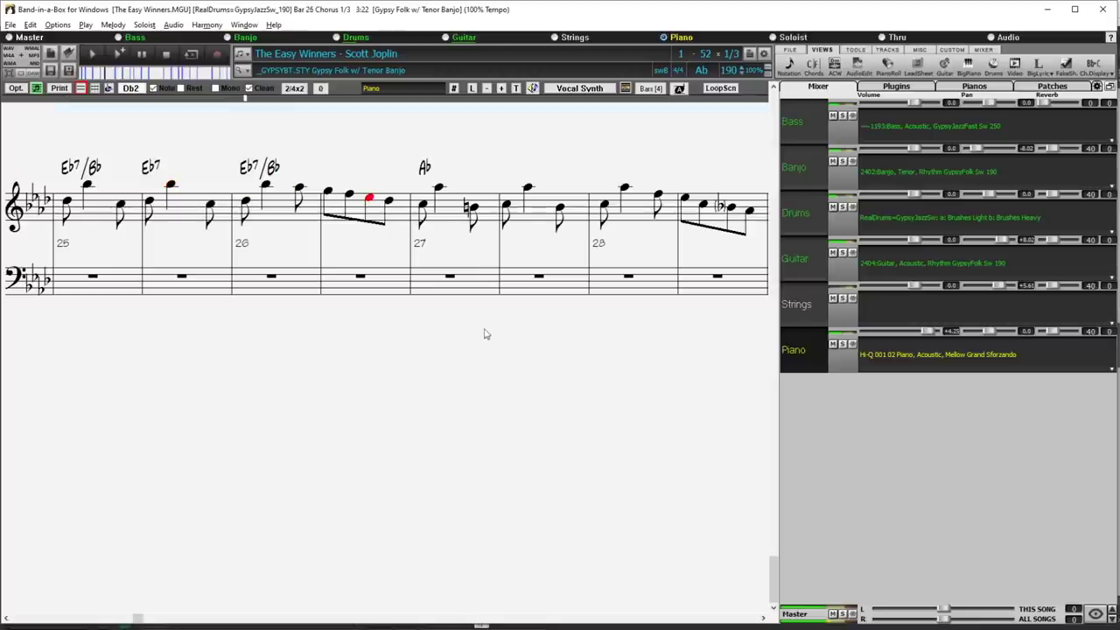
Show the Chord Sheet, and open the Big Lyrics window for Old Folks at Home during playback
left_click(815, 66)
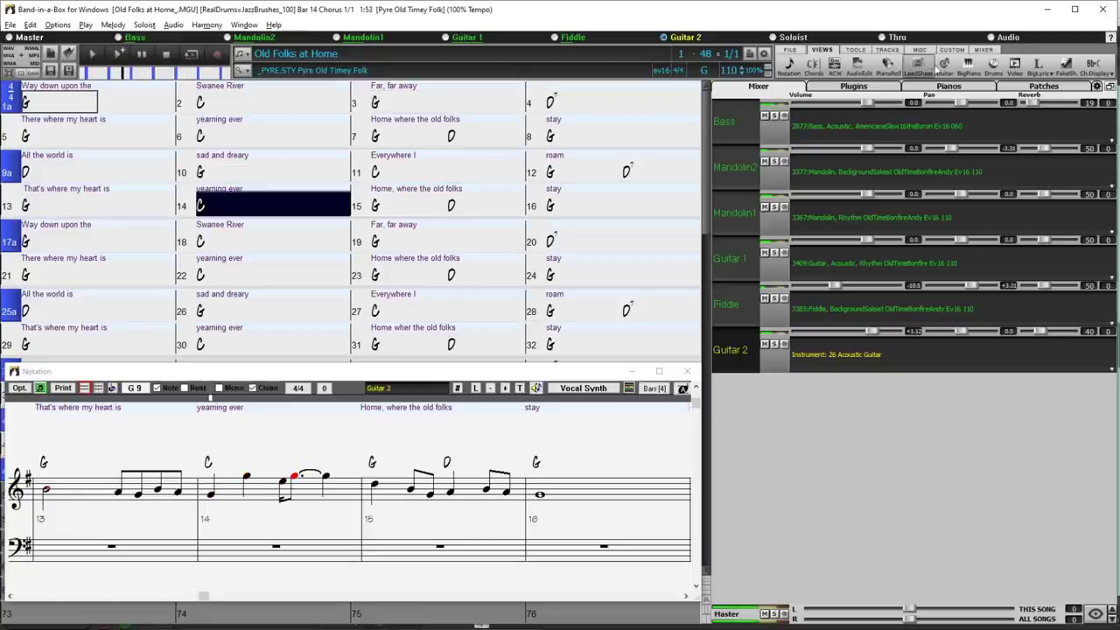
left_click(1050, 75)
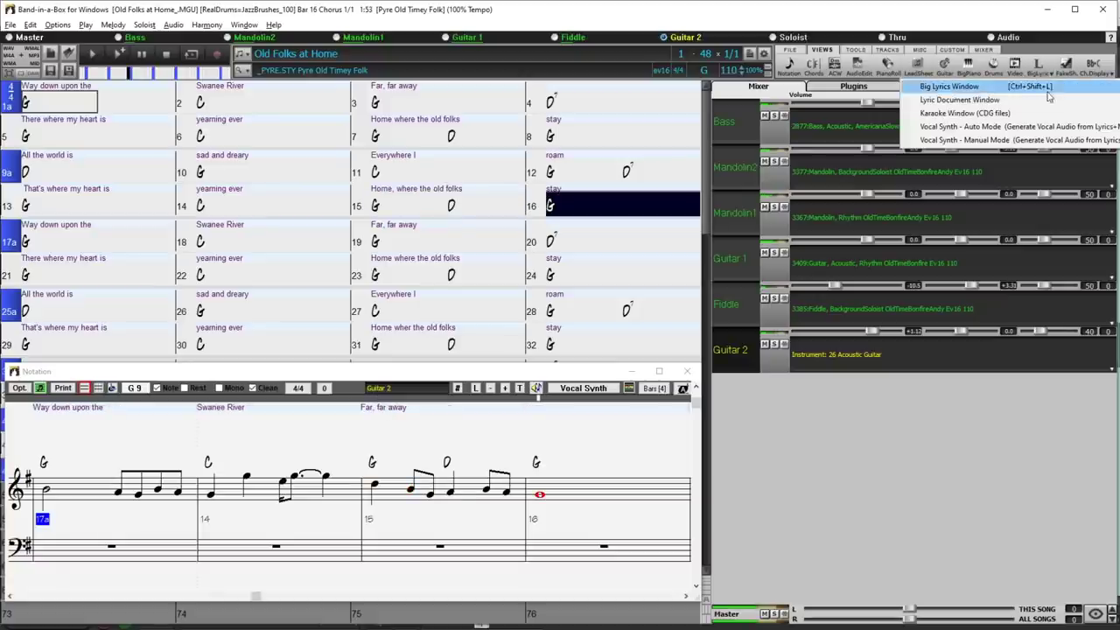
left_click(1049, 93)
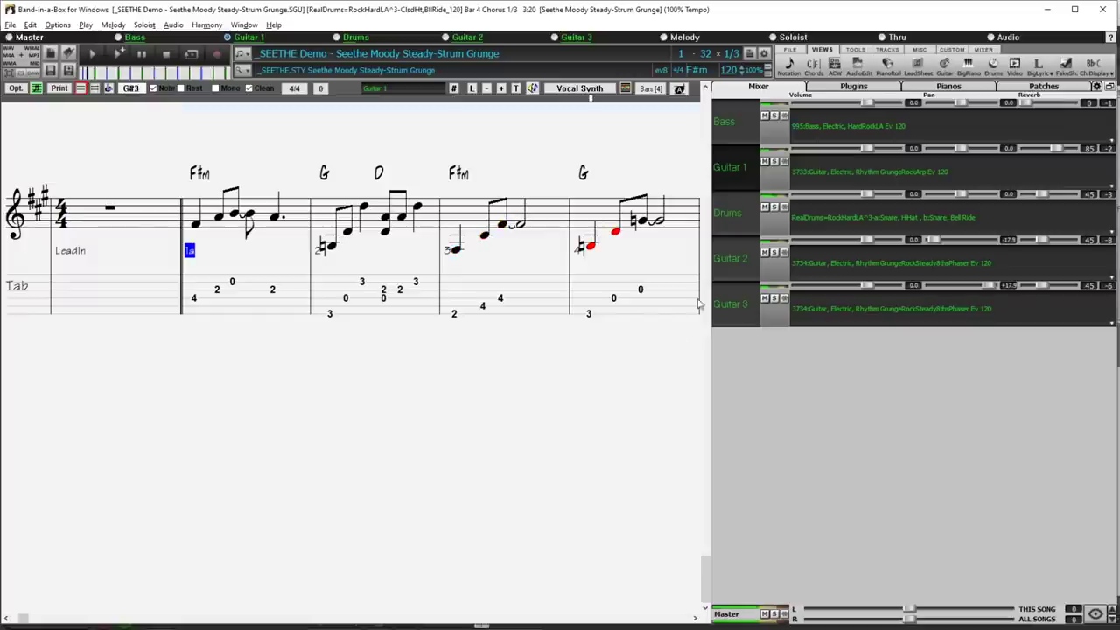
View the Guitar 2 and Guitar 1 notation with tablature while the Seethe demo plays
left_click(737, 261)
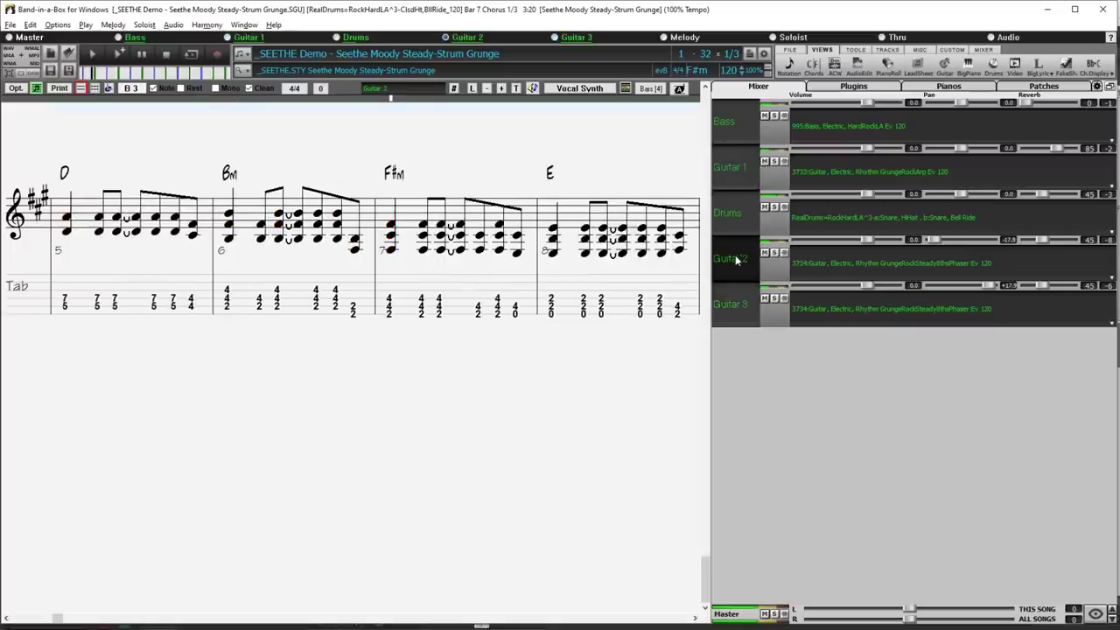
left_click(736, 173)
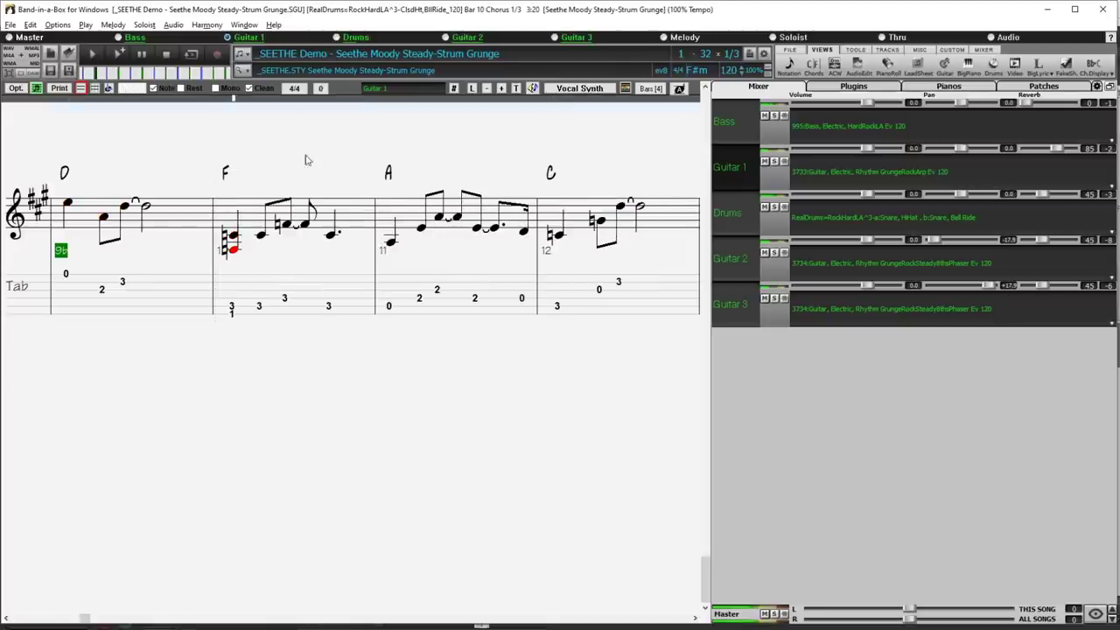
Change the playback time signature to 7/4 for 16 bars starting at bar 1, and regenerate the song
left_click(295, 89)
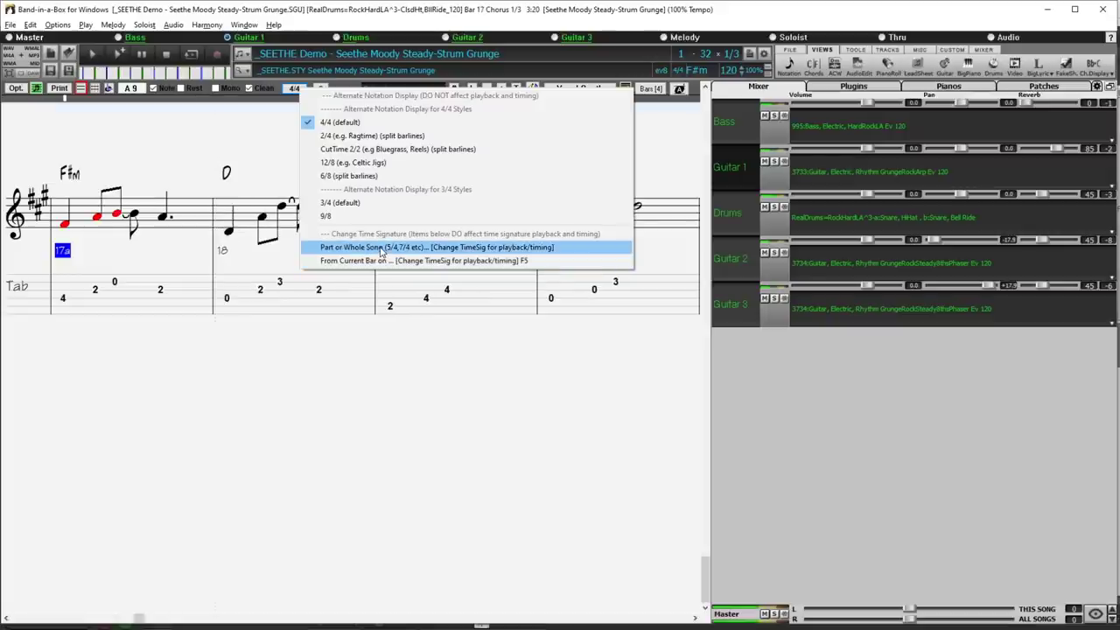
left_click(381, 248)
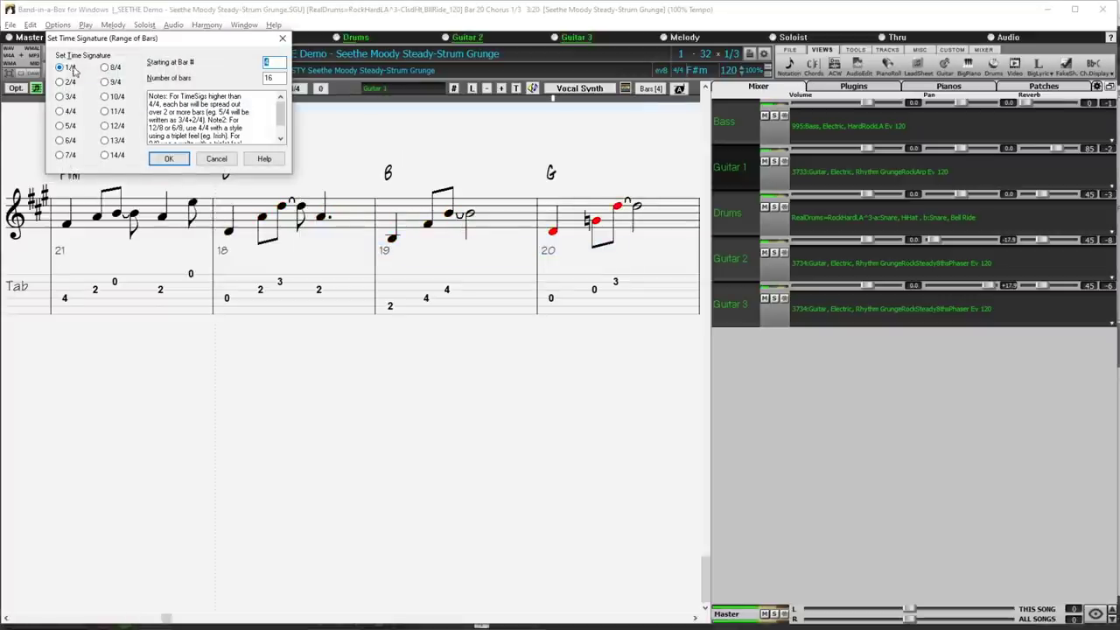
type("1")
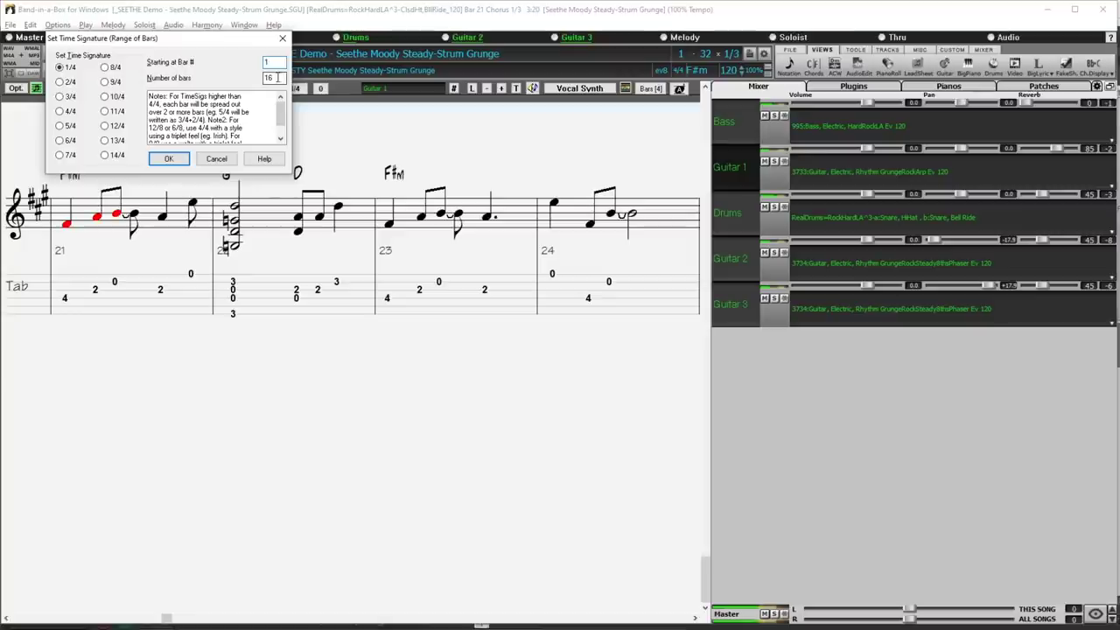
left_click(60, 156)
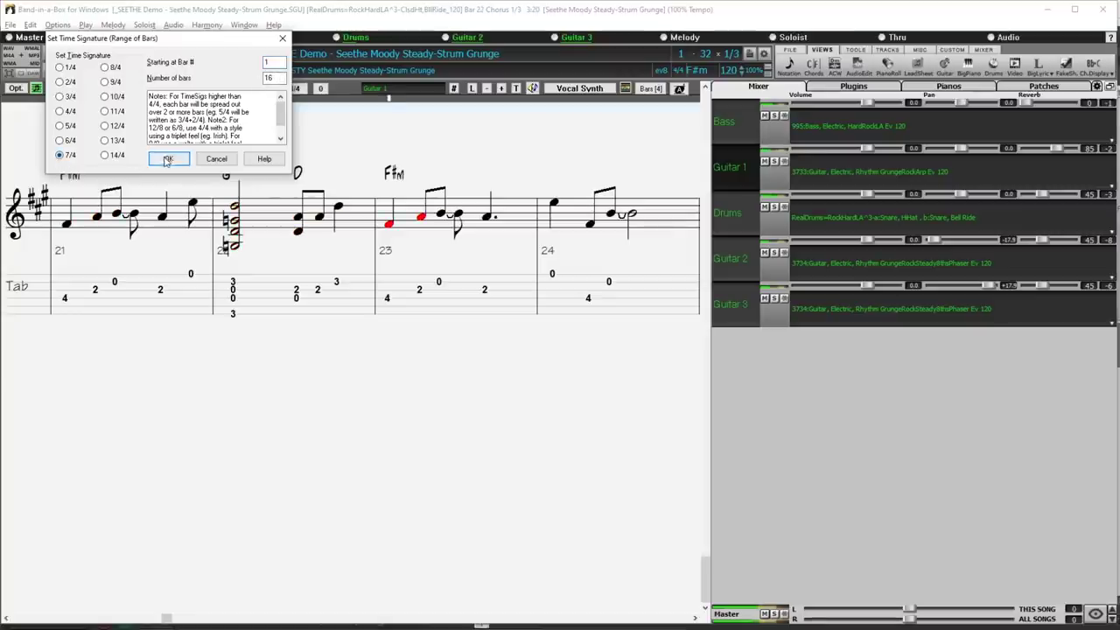
left_click(169, 160)
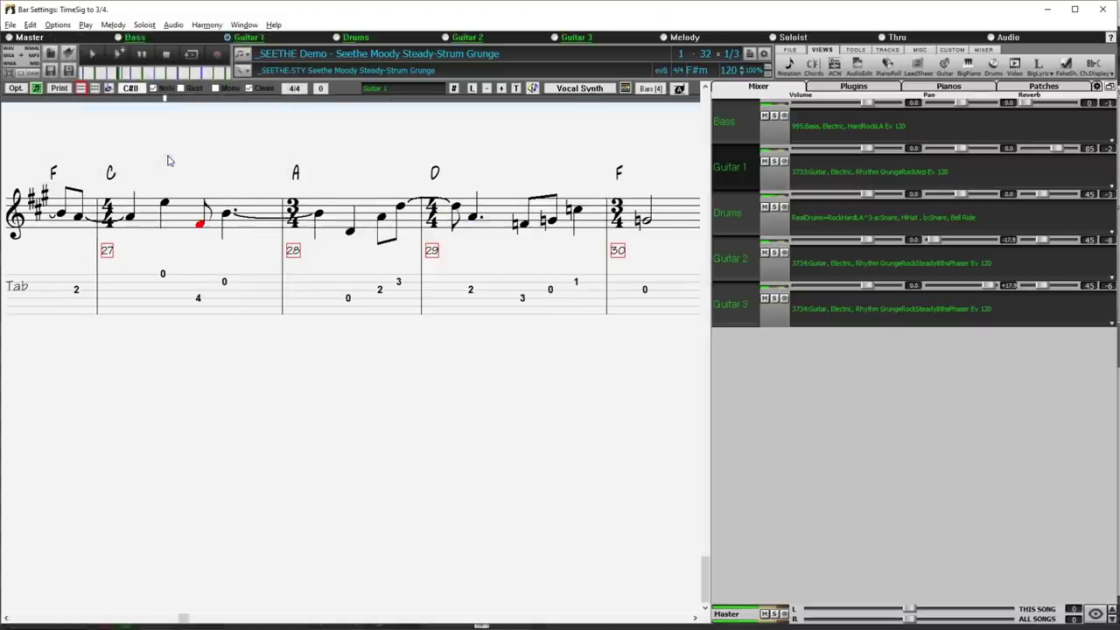
left_click(116, 54)
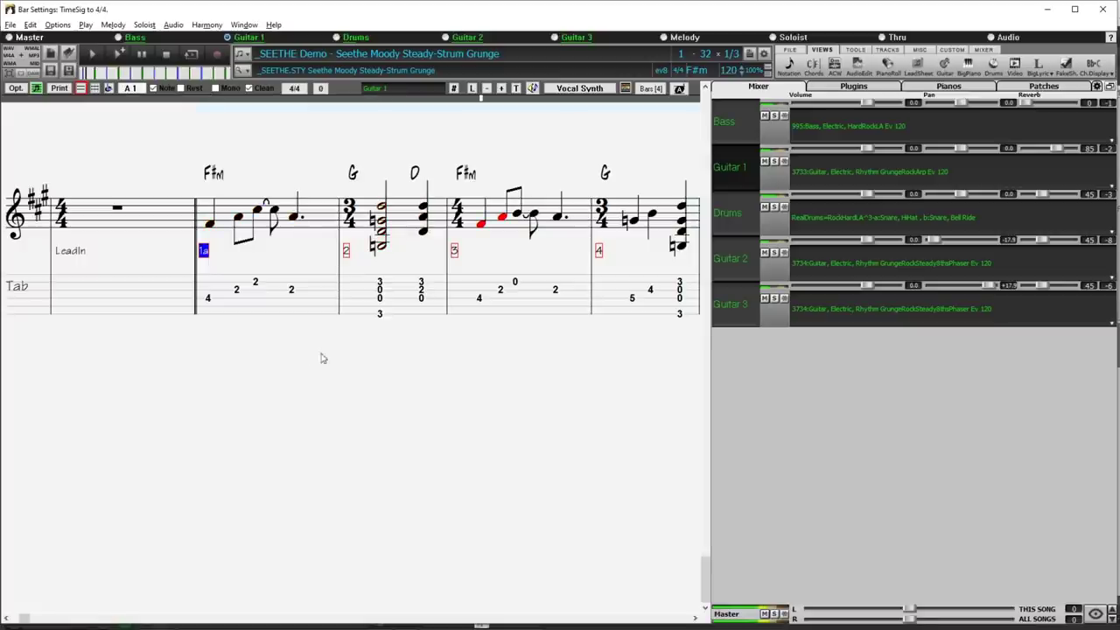
View the Guitar 2 and Guitar 3 notation with tablature while the song plays in 7/4
left_click(744, 261)
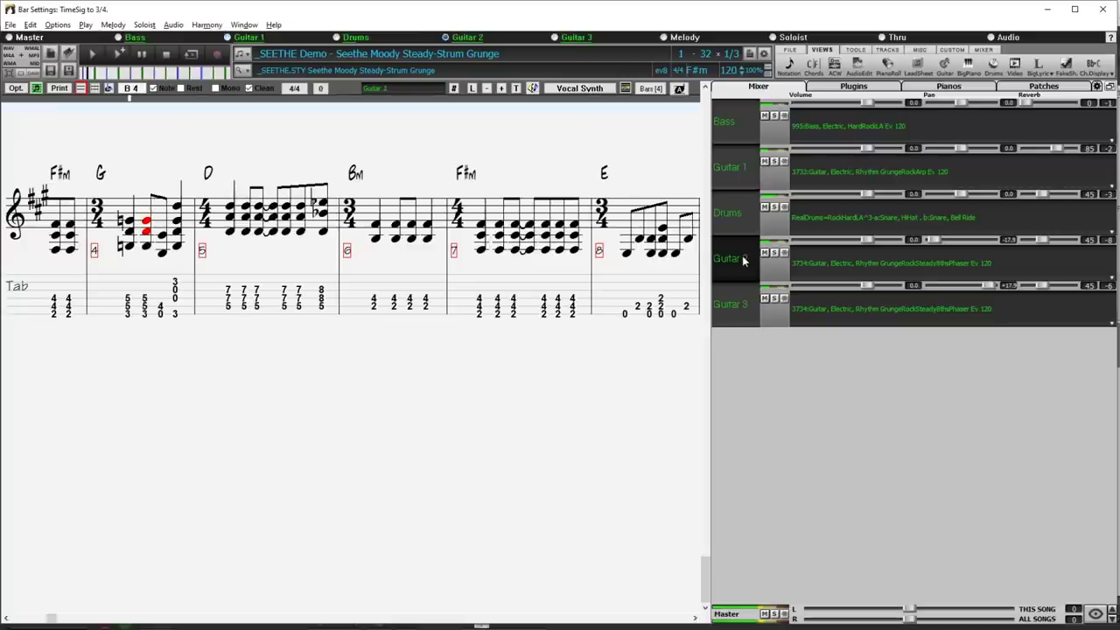
left_click(742, 308)
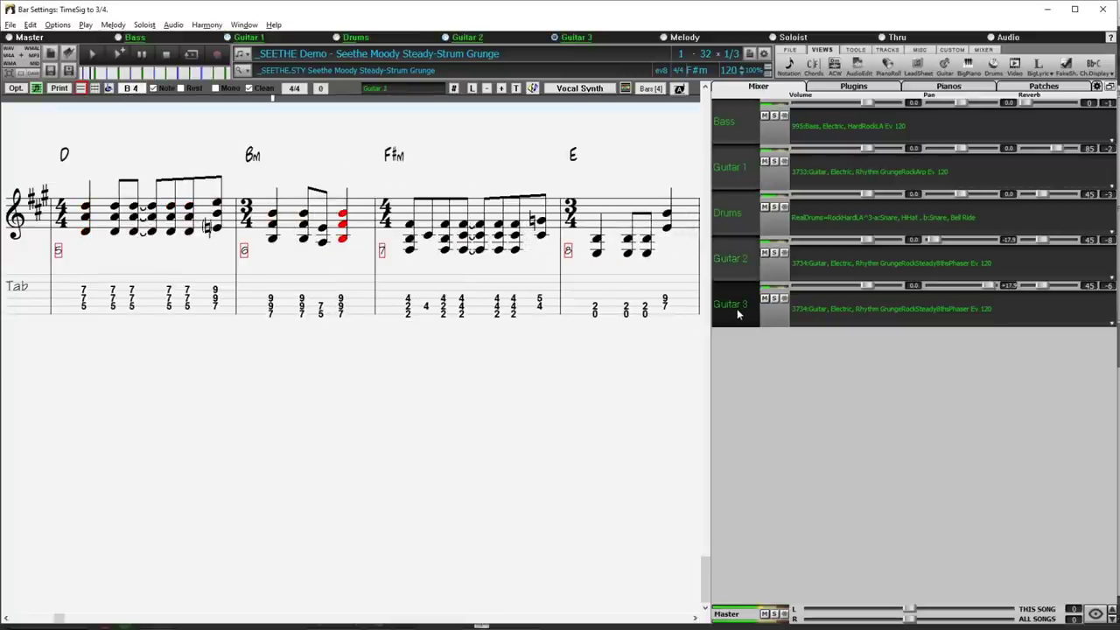
left_click(741, 262)
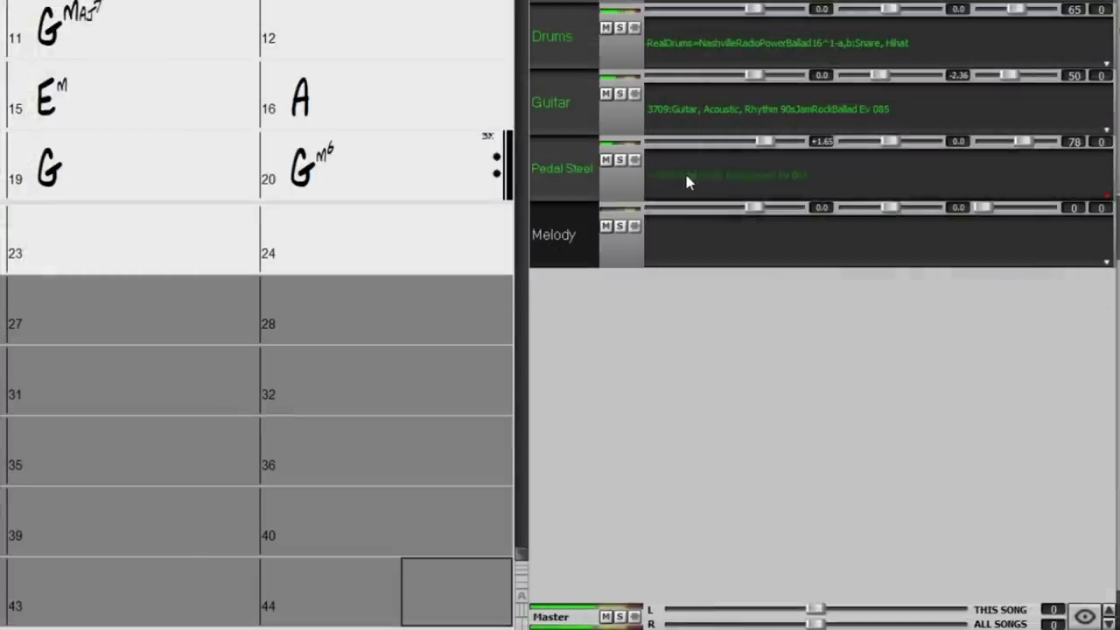
Examine the Auto-Fix "Sour" Notes options in the Pedal Steel track settings of the Props demo
right_click(686, 180)
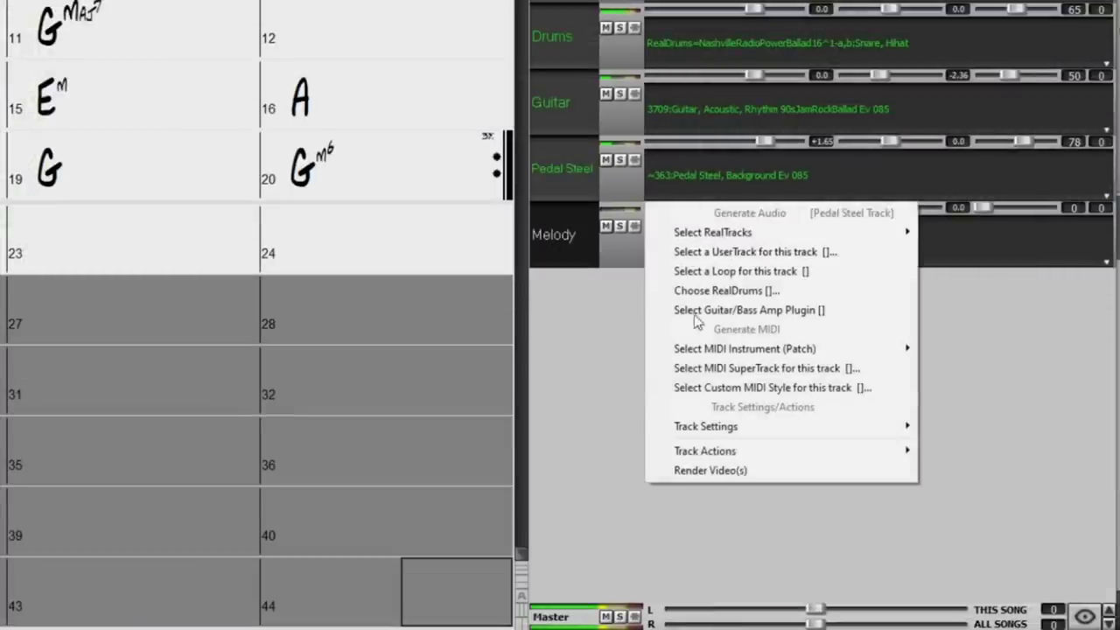
mouse_move(682, 426)
mouse_move(646, 430)
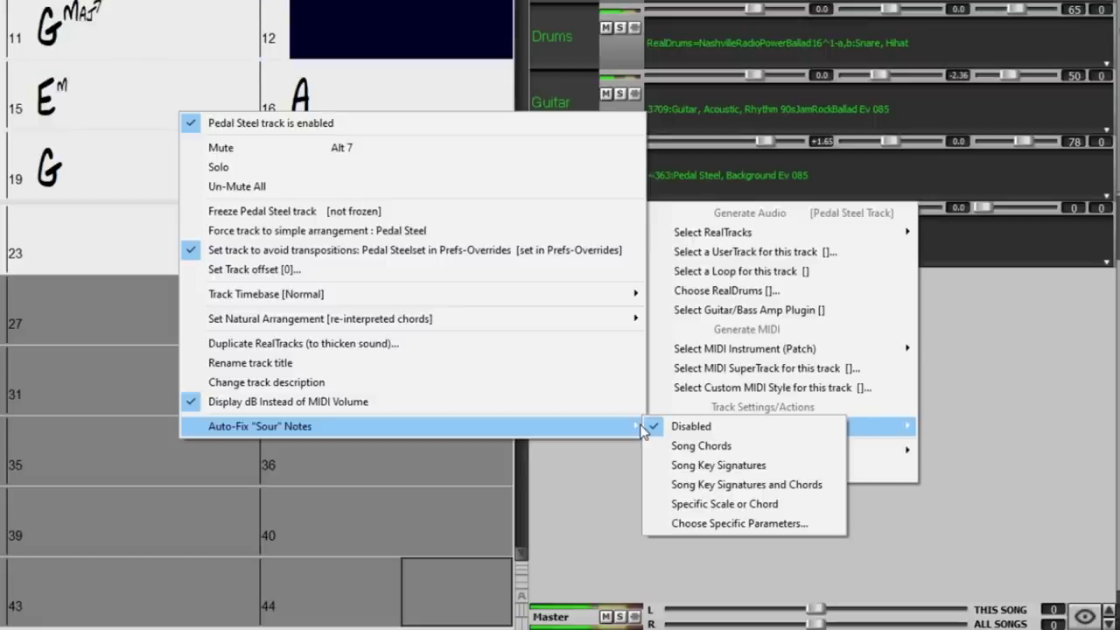
key("Escape")
key("Escape")
key("Escape")
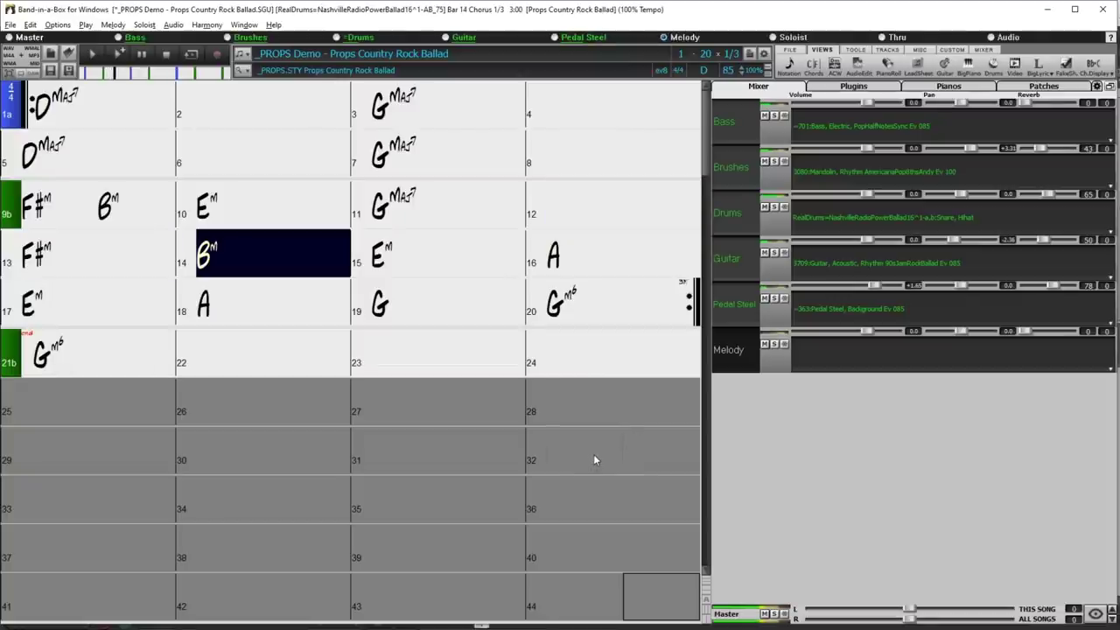
Stop playback, replace the chord at bar 7 with C#aug, and regenerate the song
key("Right")
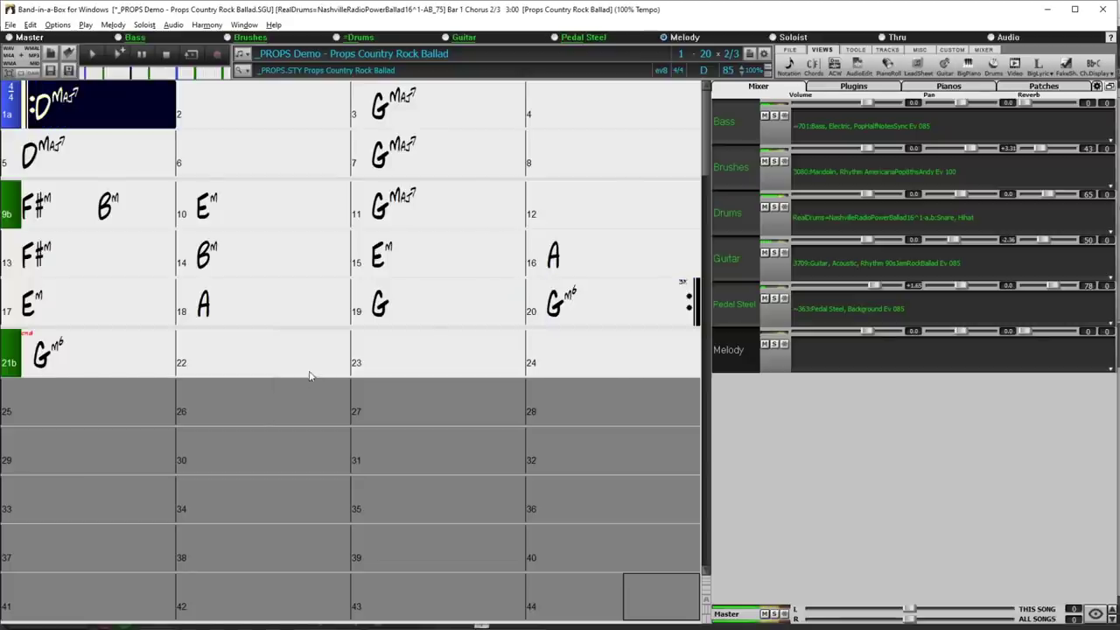
left_click(168, 56)
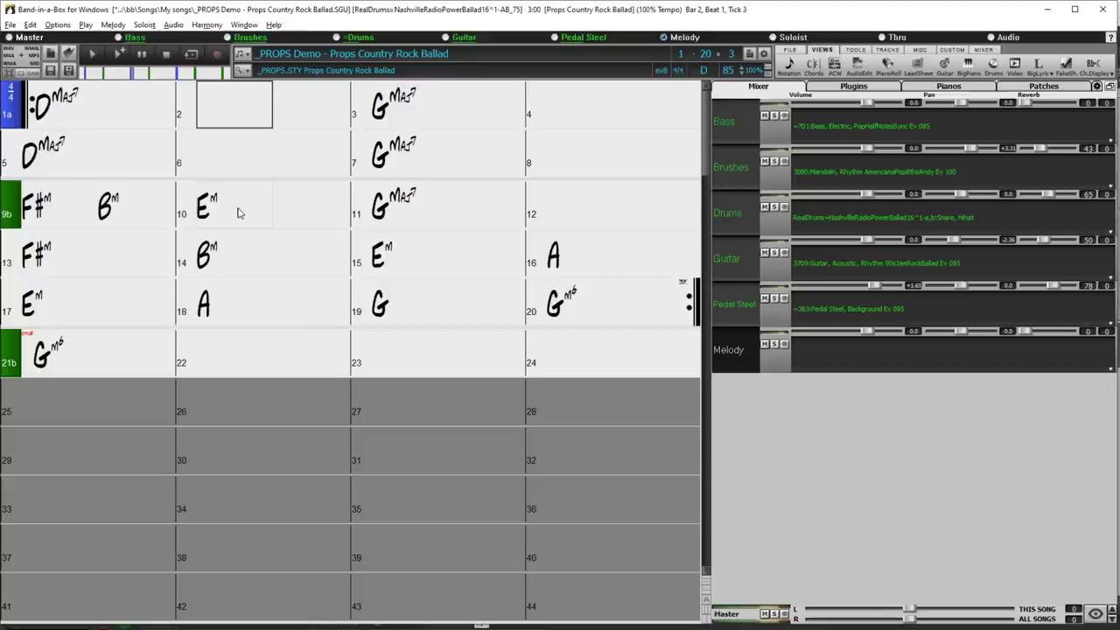
left_click(410, 157)
type("C#aug")
key("Return")
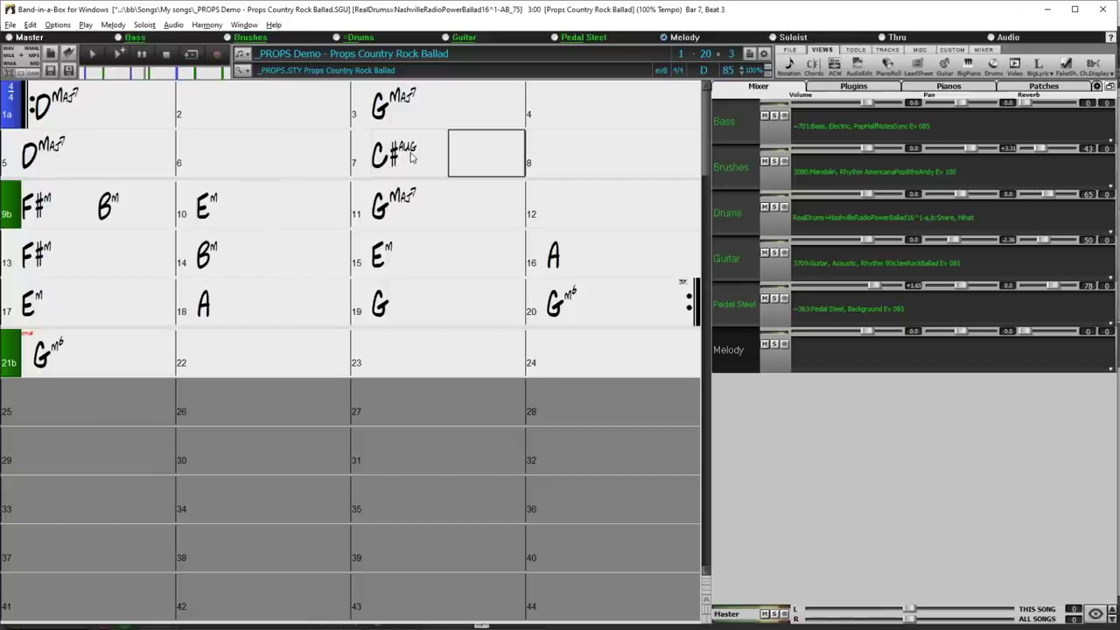
left_click(117, 53)
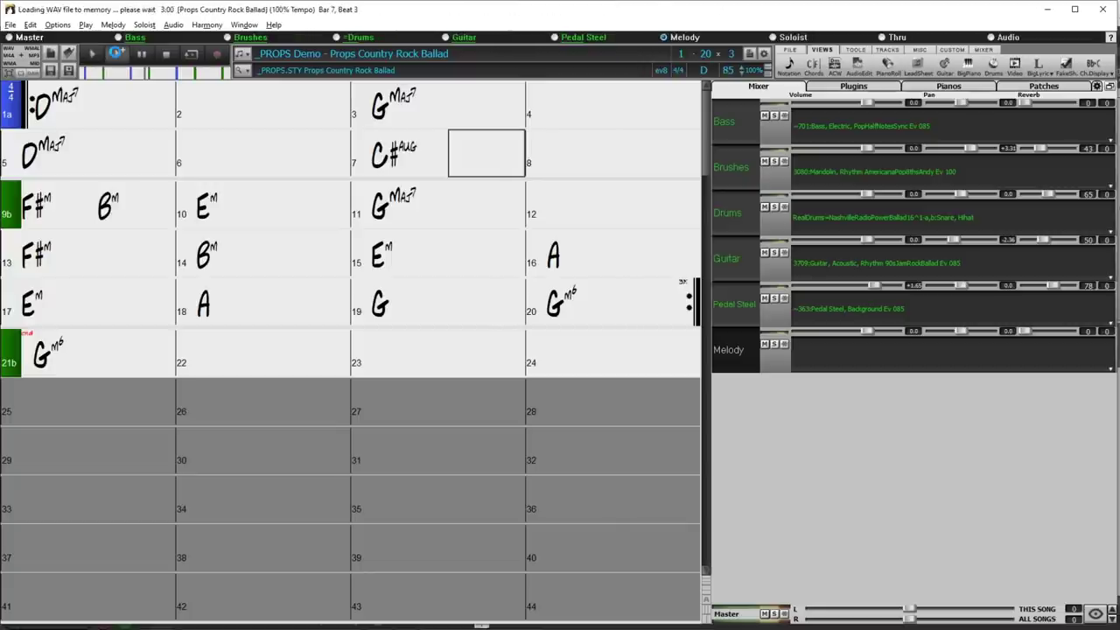
Open the Big Piano window, show the Pedal Steel track in it, and place it below the chord chart
left_click(968, 66)
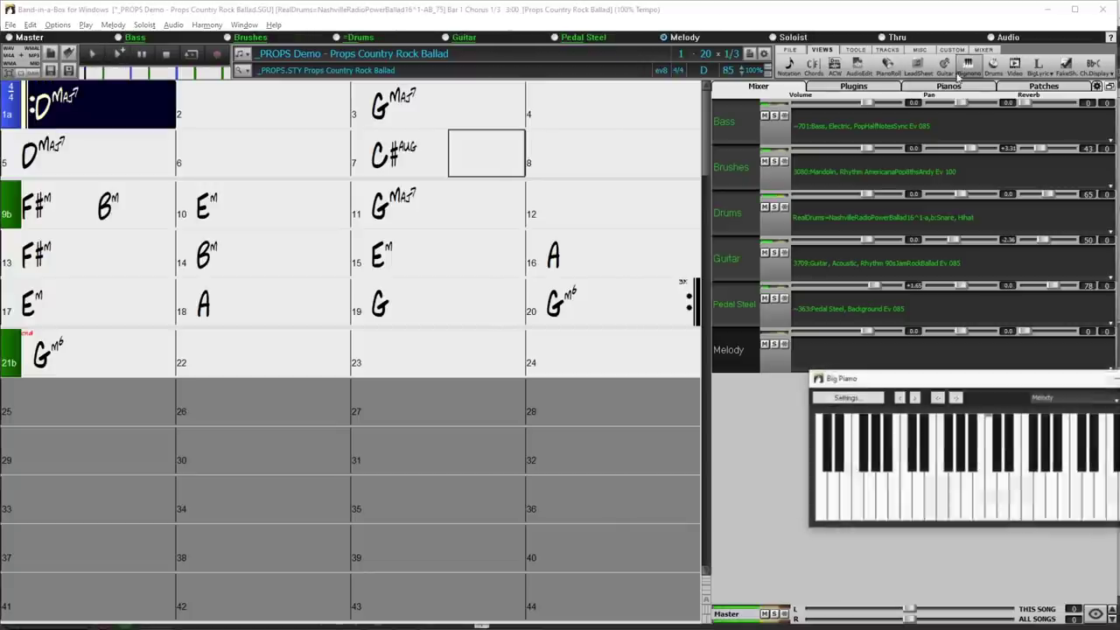
left_click(759, 302)
left_click_drag(880, 388, 272, 401)
left_click_drag(202, 441, 70, 442)
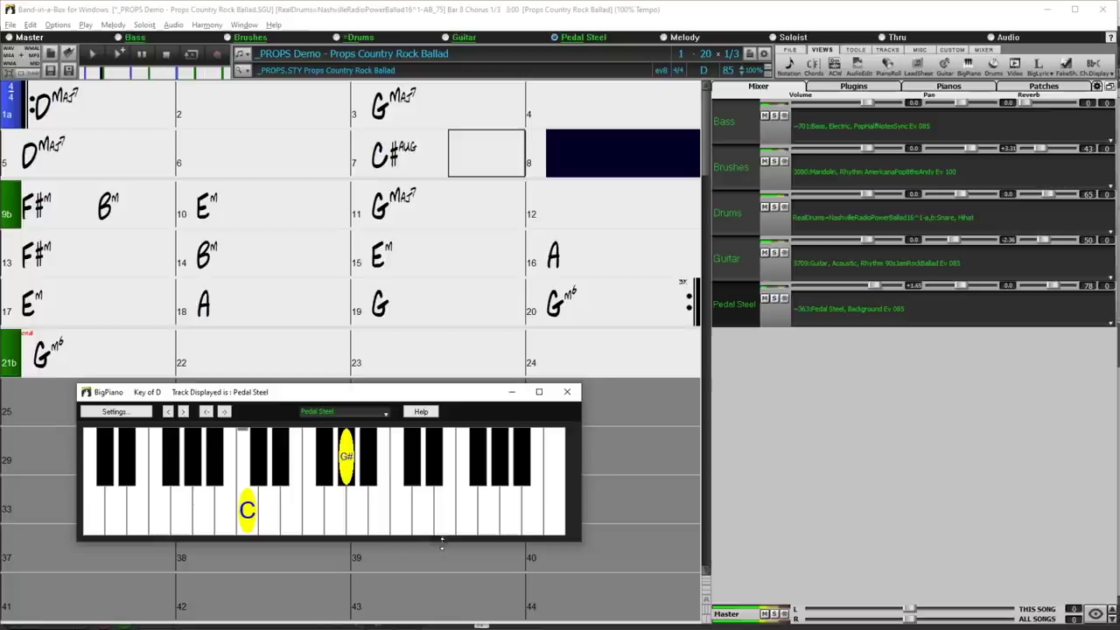
left_click(168, 54)
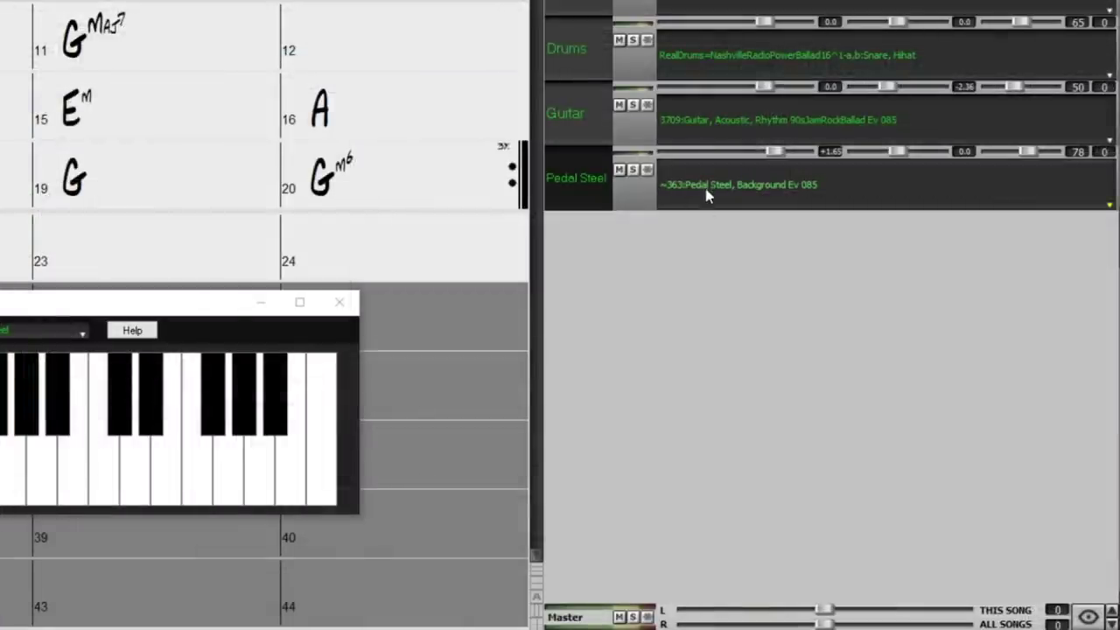
Set the Pedal Steel track to auto-fix "sour" notes by Song Key Signatures and Chords
right_click(708, 194)
mouse_move(718, 439)
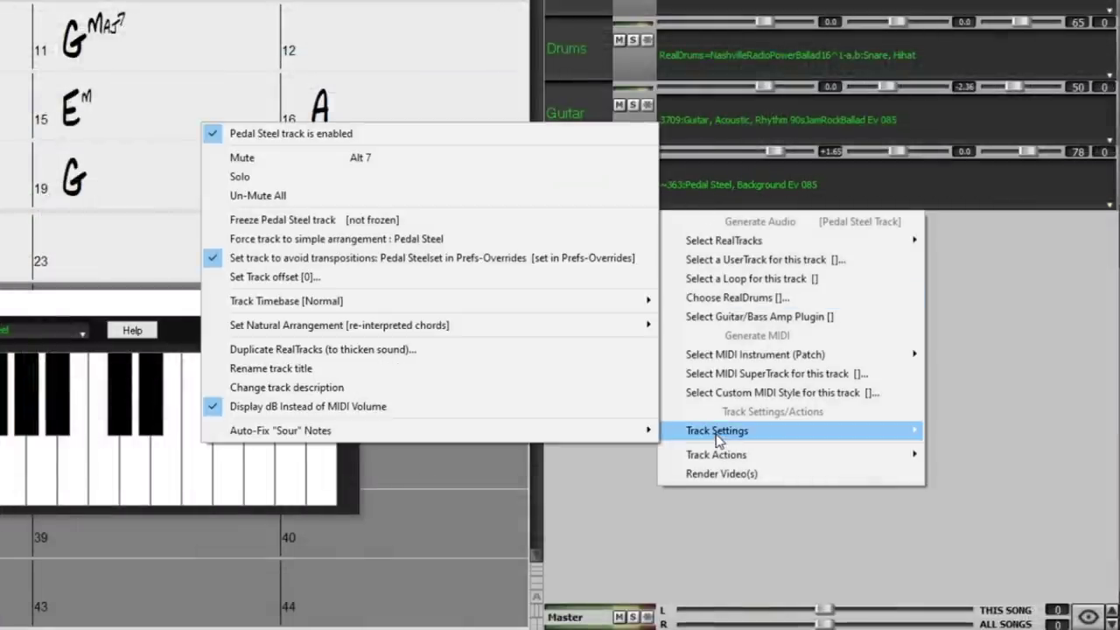
mouse_move(648, 431)
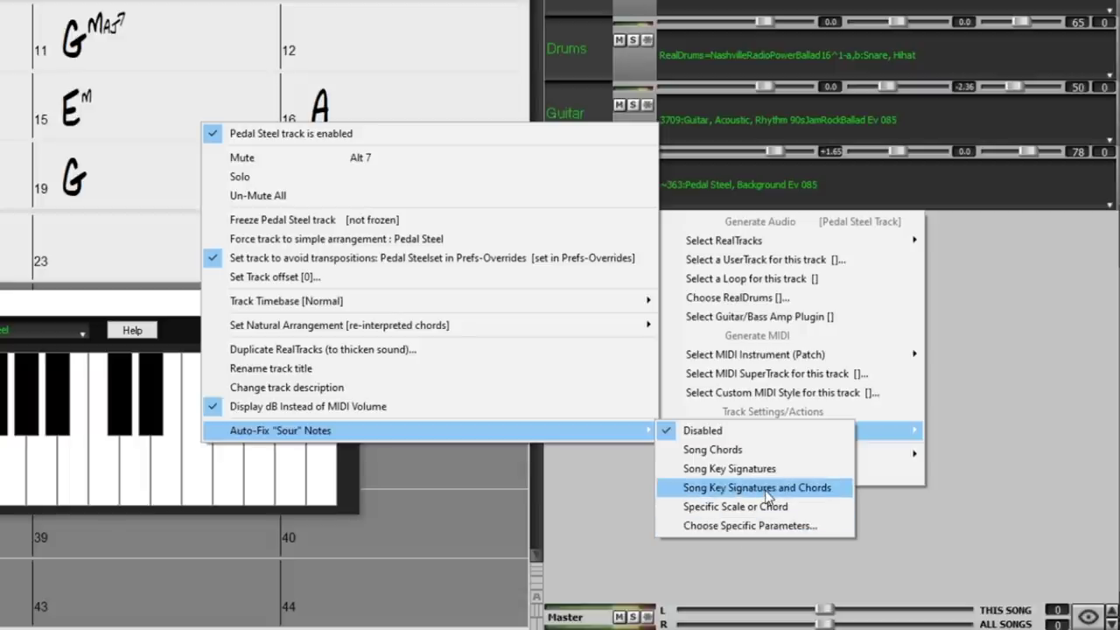
left_click(765, 490)
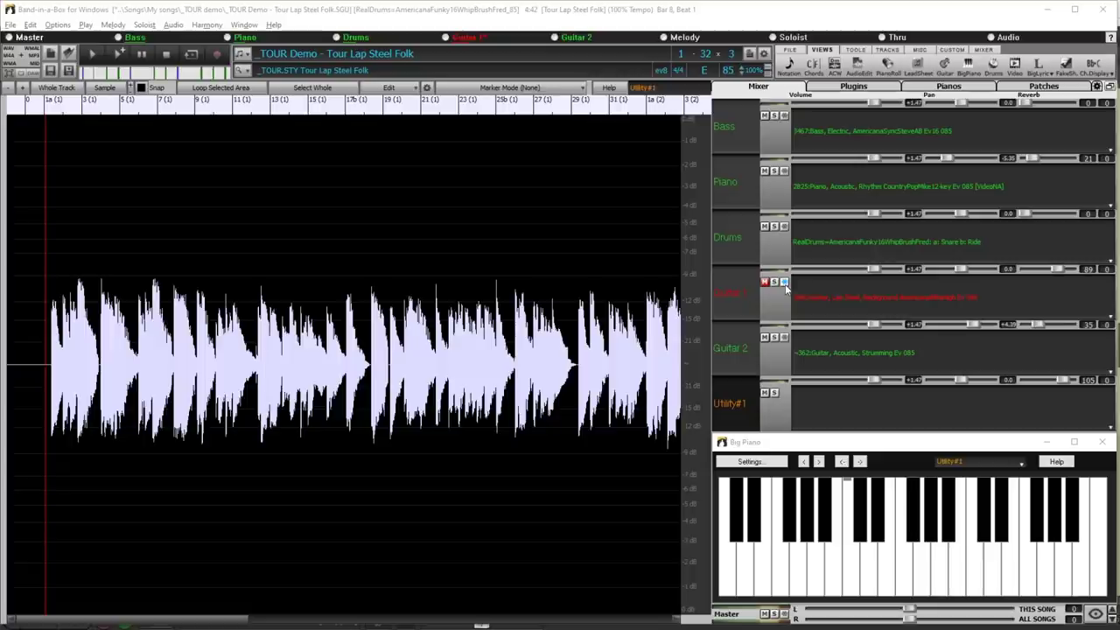
Listen to the Utility#1 audio from just before bar 1 and stop the playback
left_click(40, 341)
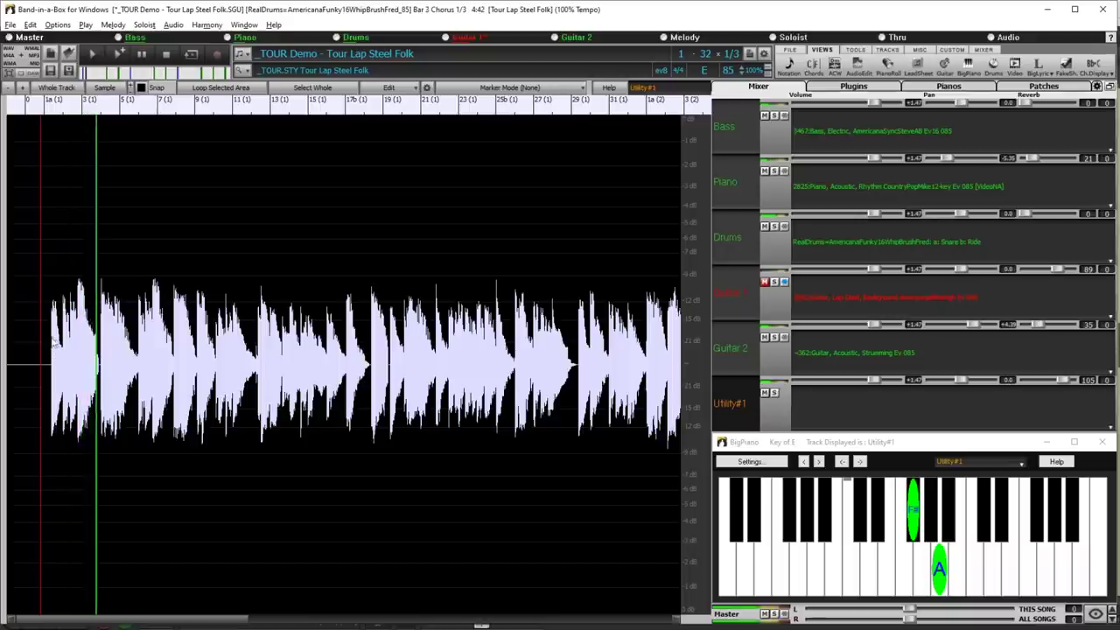
scroll(125, 331, "up", 5)
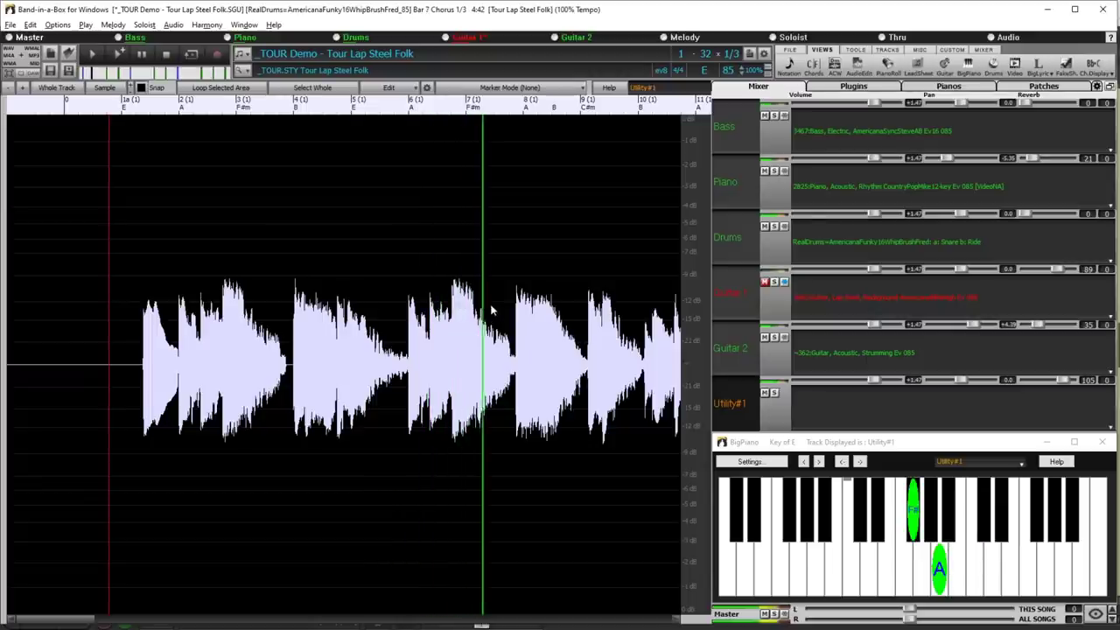
key("Escape")
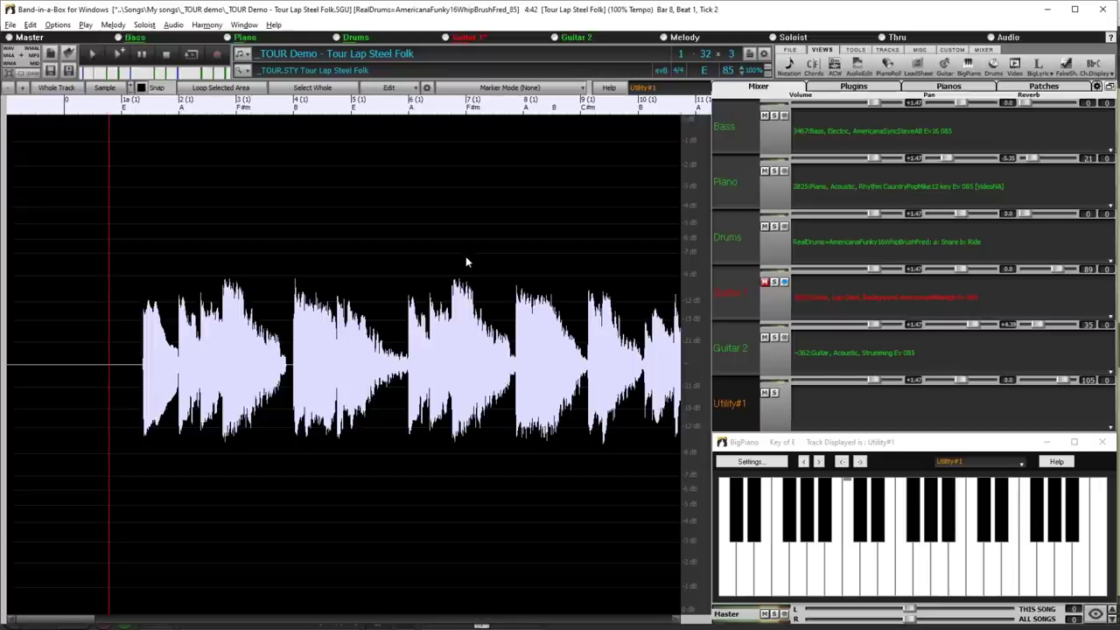
Fix the "sour" notes in bar 6 of the Utility#1 audio with the Song Chords rule and audition the edited passage
left_click_drag(409, 137, 466, 137)
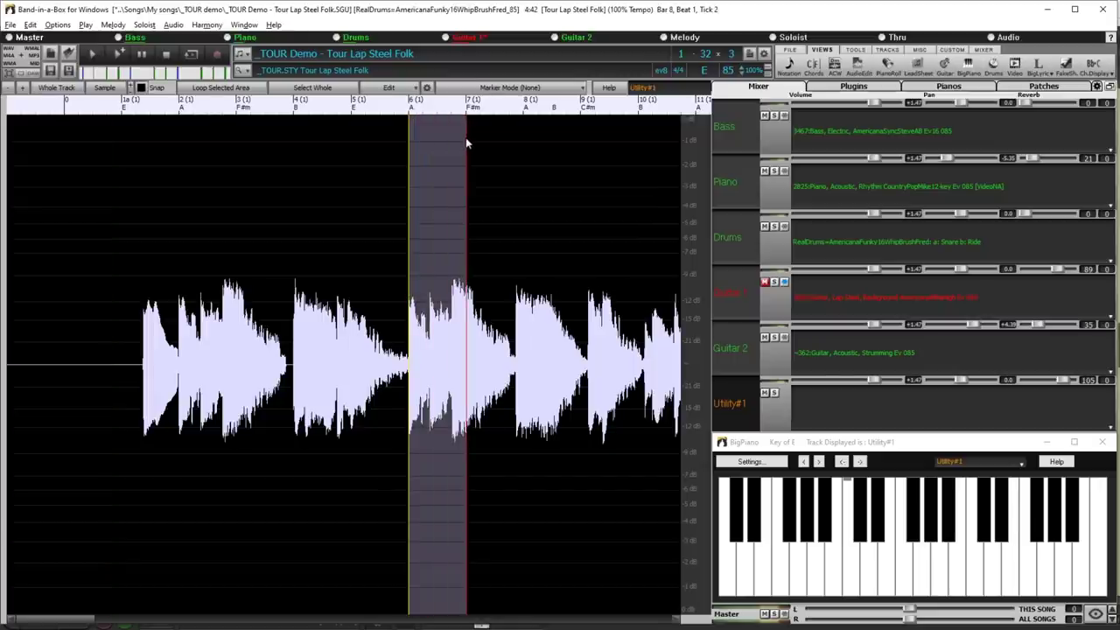
left_click(415, 91)
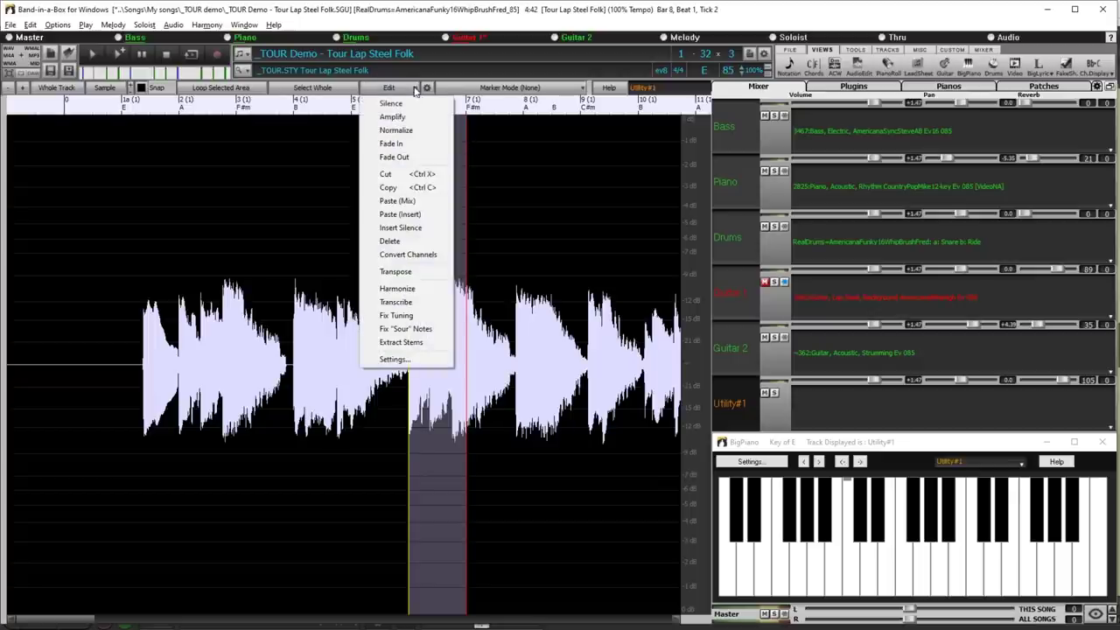
left_click(420, 331)
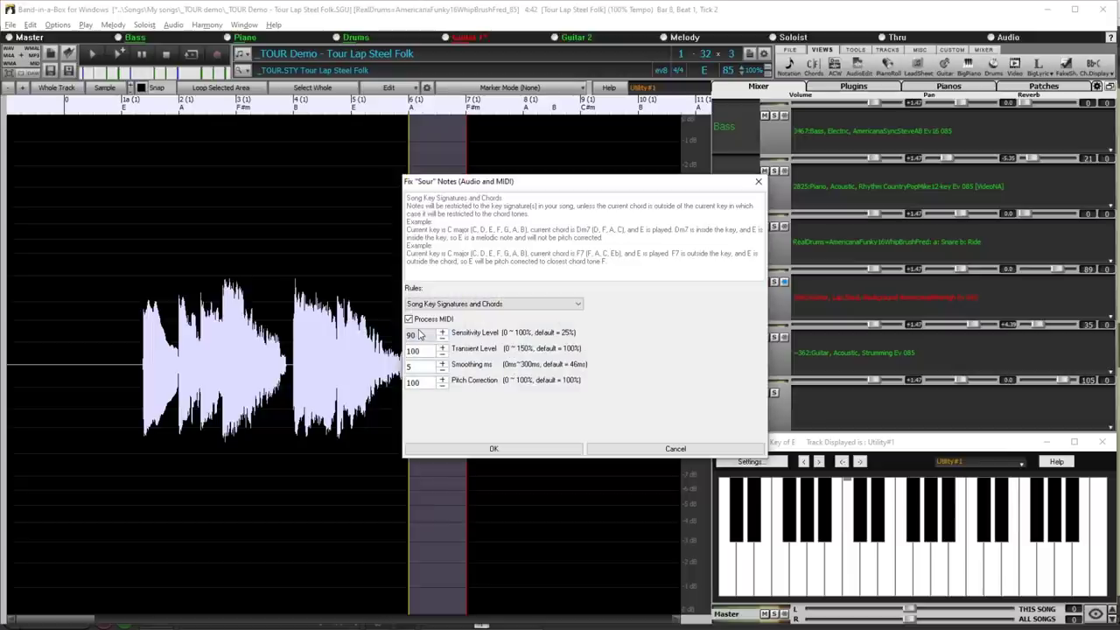
left_click(461, 305)
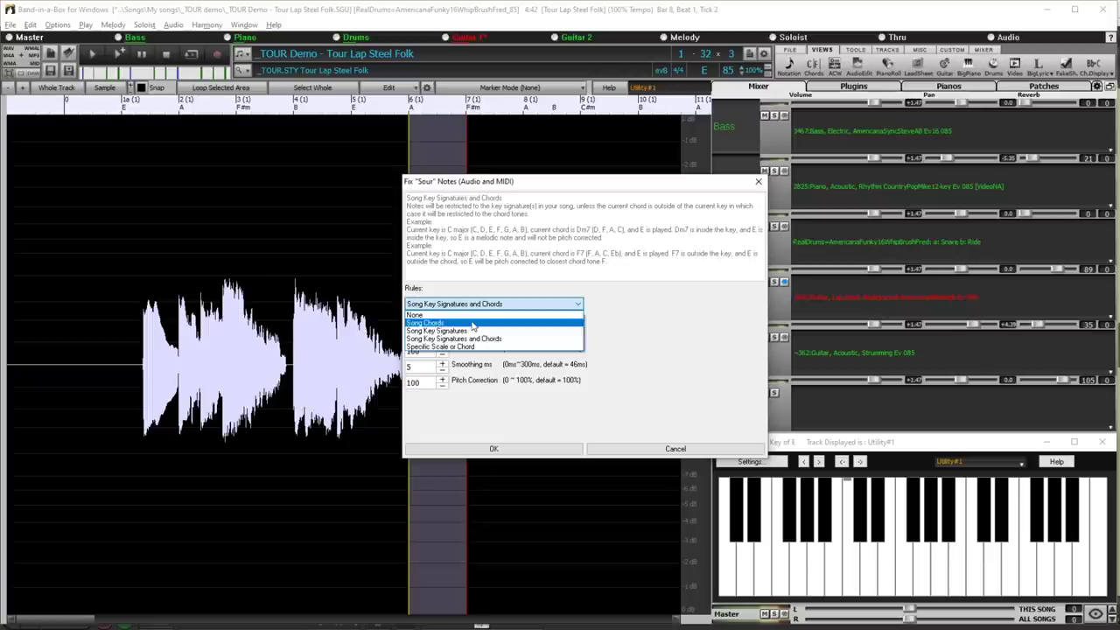
left_click(473, 323)
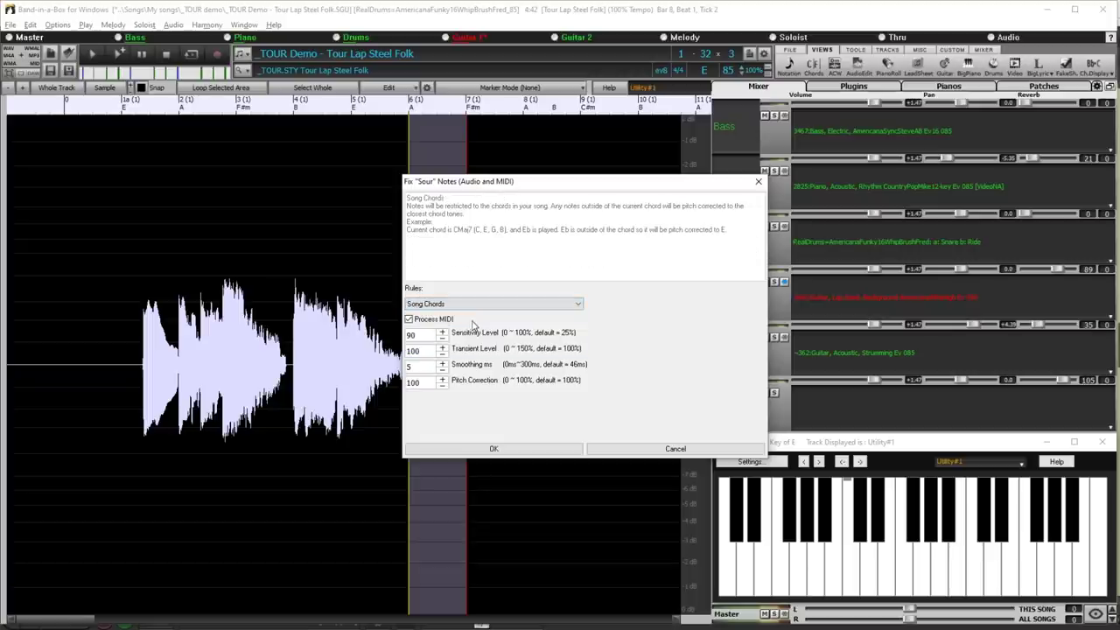
left_click(488, 448)
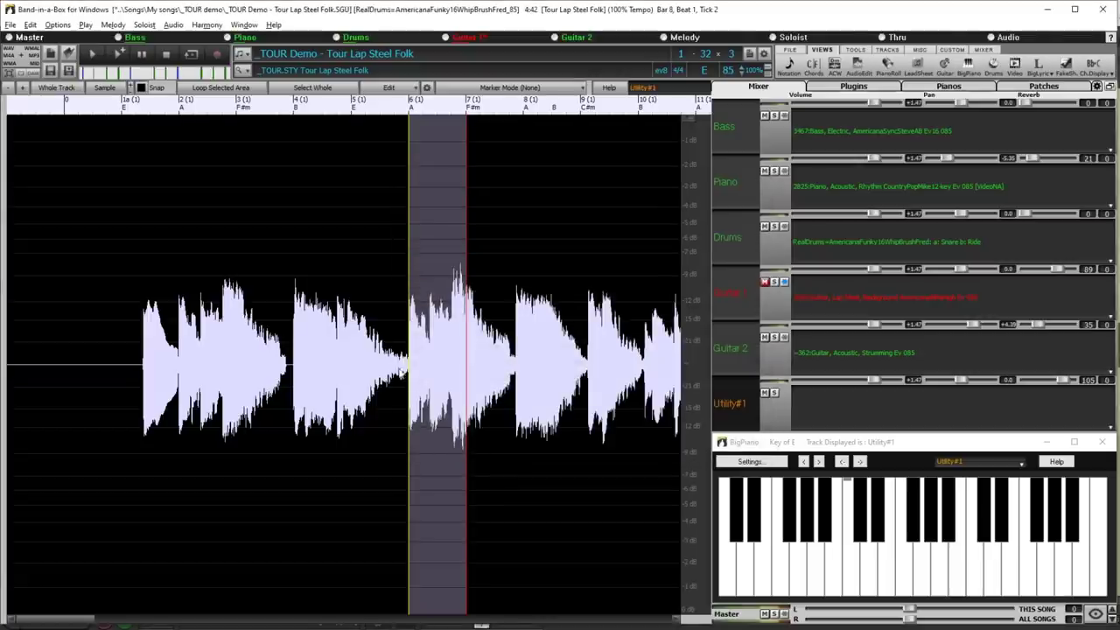
left_click(376, 337)
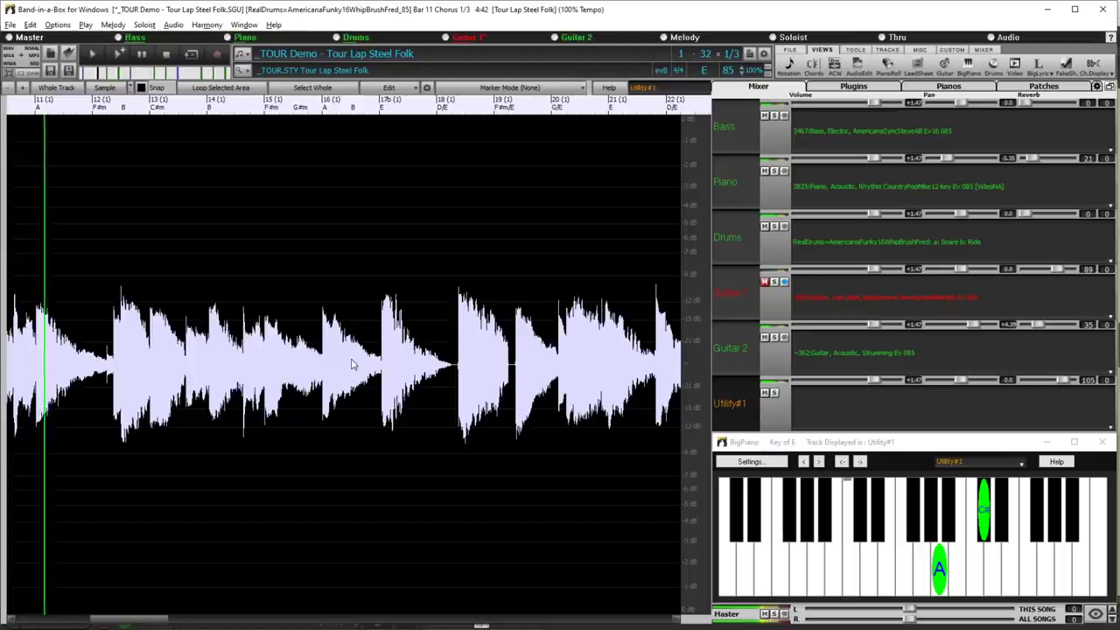
key("space")
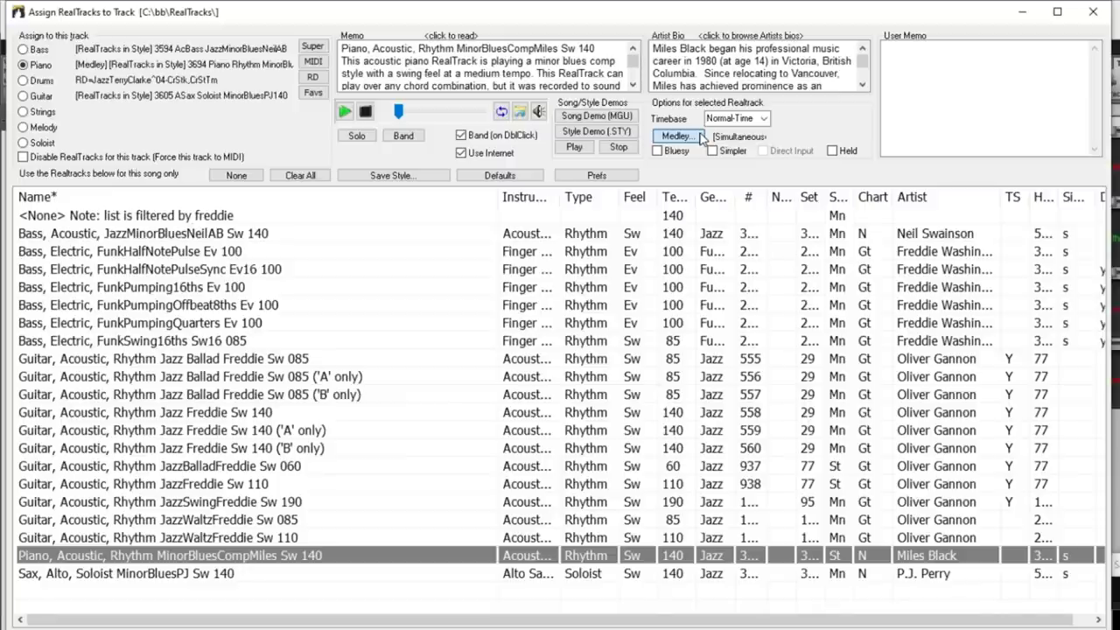
Review the Piano track's medley of simultaneous RealTracks with their panning values and accept the settings
left_click(676, 136)
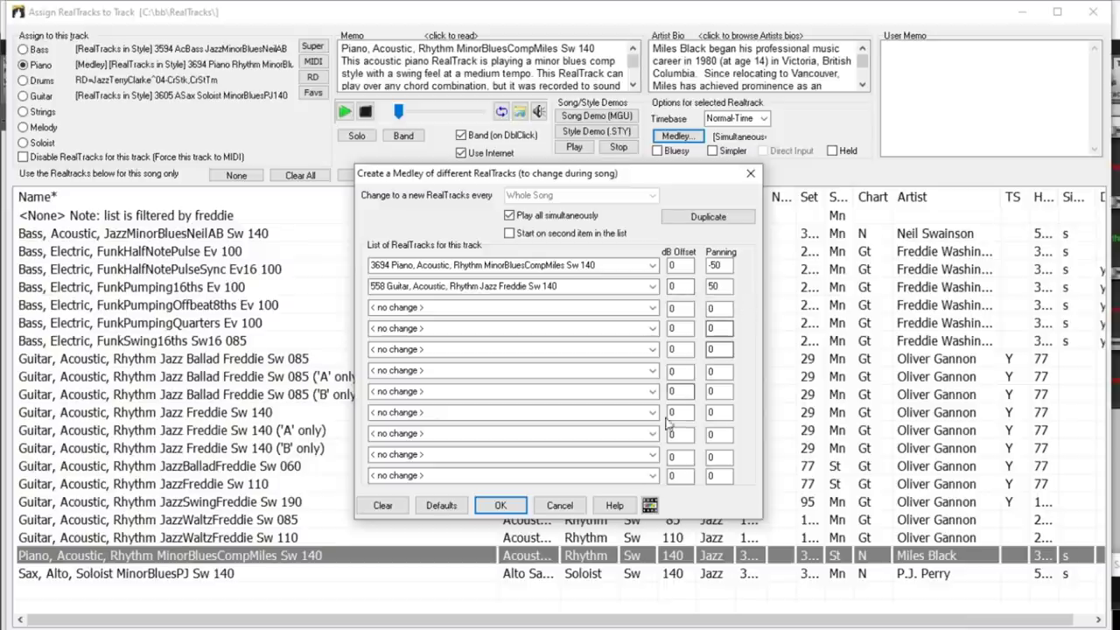
left_click(500, 505)
key("Return")
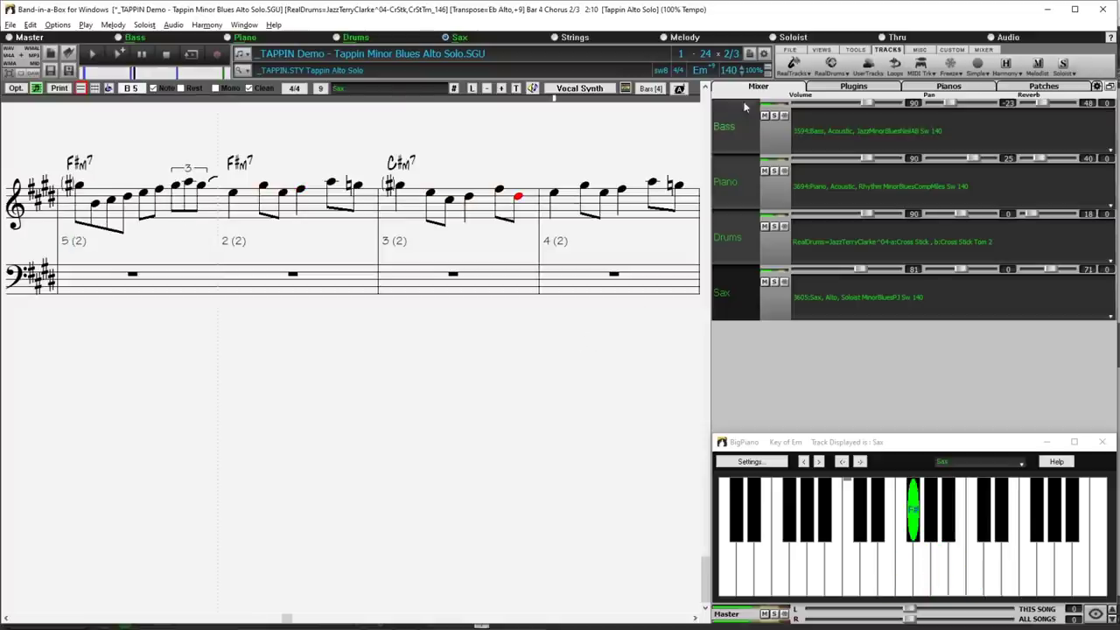
Check the song's option to avoid transpositions in RealTracks, and toggle the Sax track's setting to avoid transpositions
left_click(765, 54)
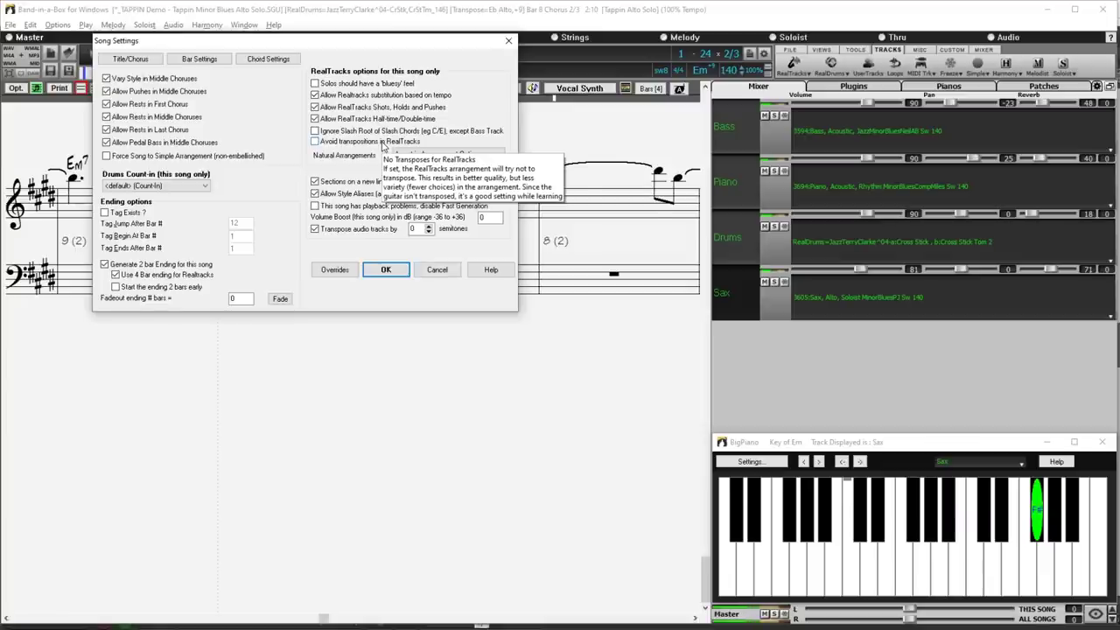
left_click(386, 270)
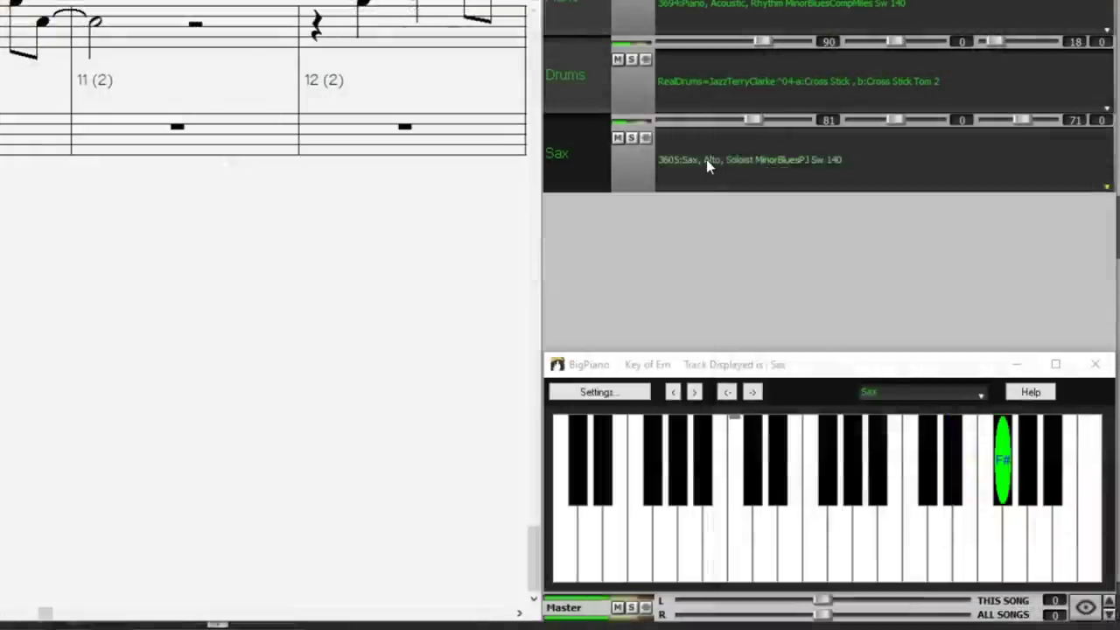
left_click(828, 297)
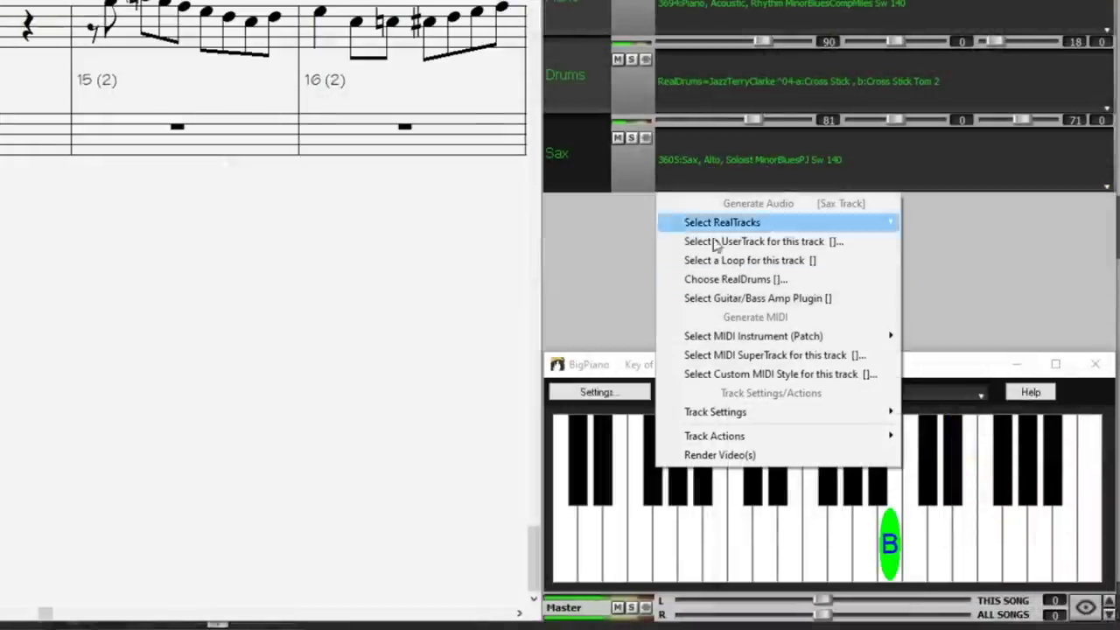
mouse_move(719, 411)
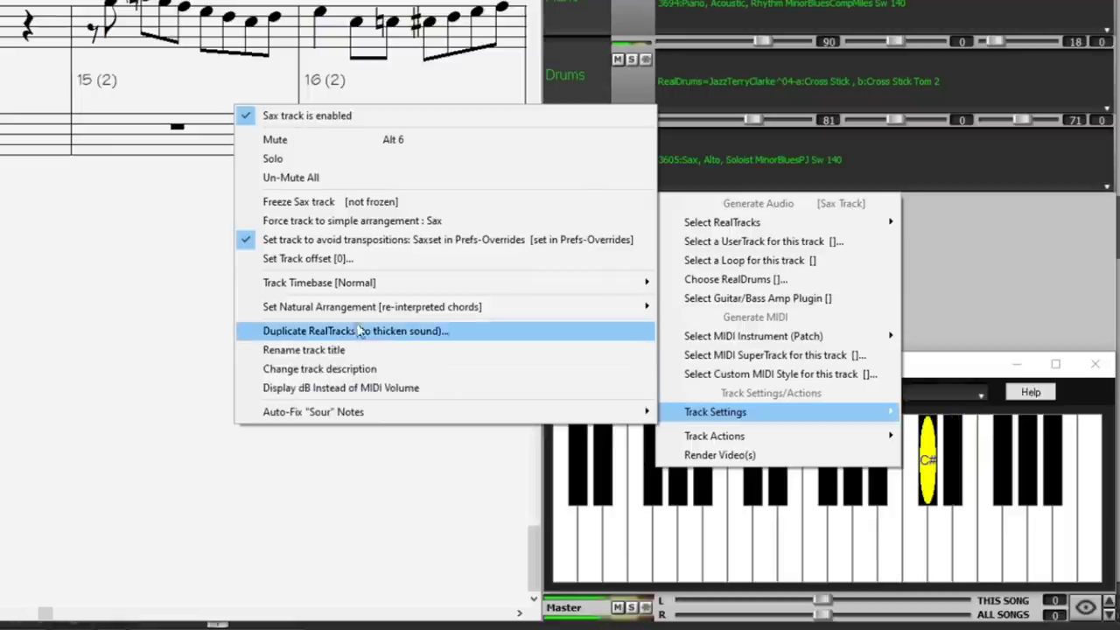
left_click(447, 243)
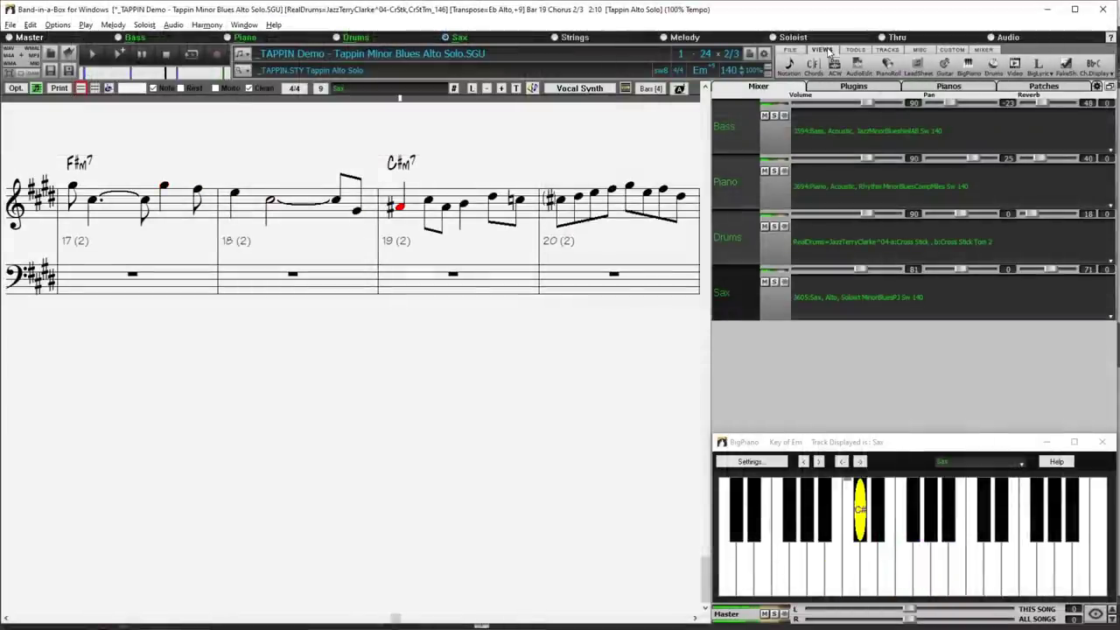
Open the global song overrides in the preferences and examine the Avoid Transpositions default for new songs
left_click(857, 50)
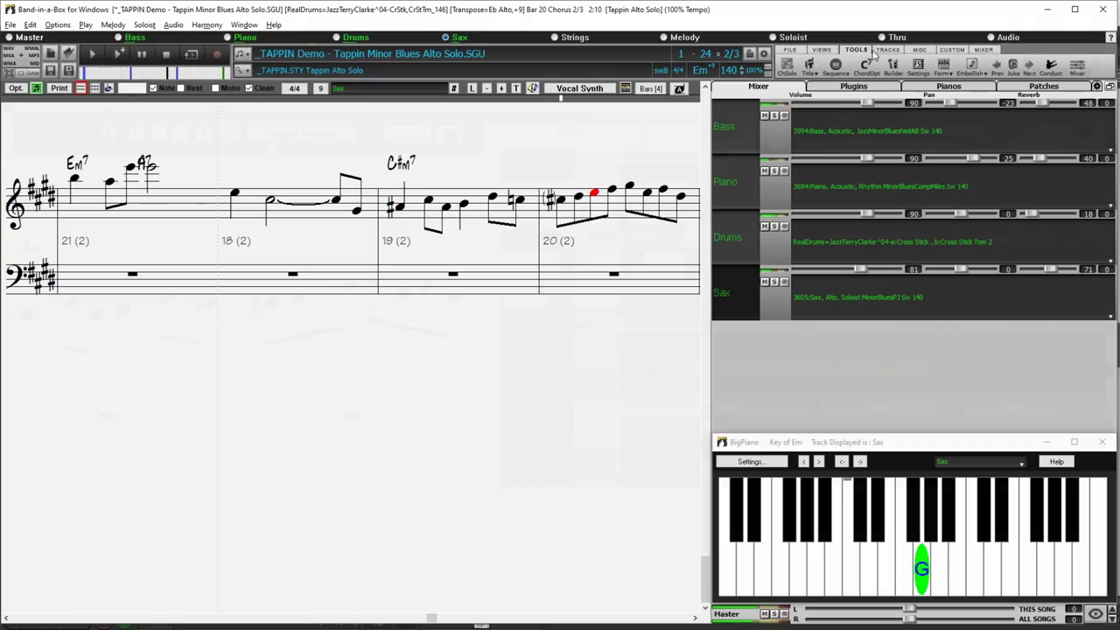
left_click(919, 50)
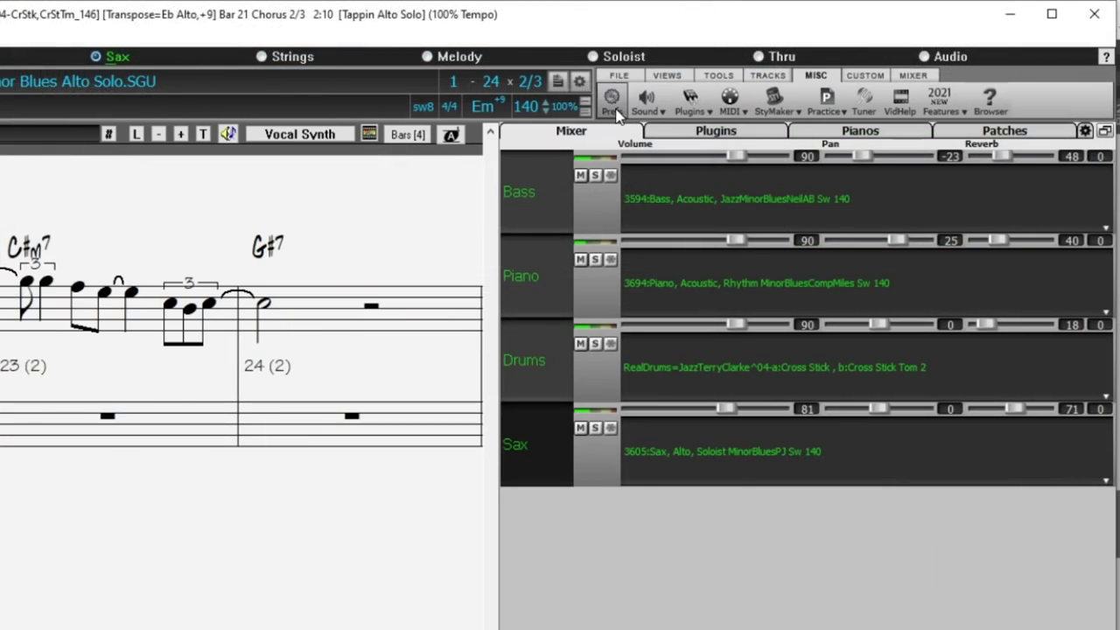
left_click(616, 110)
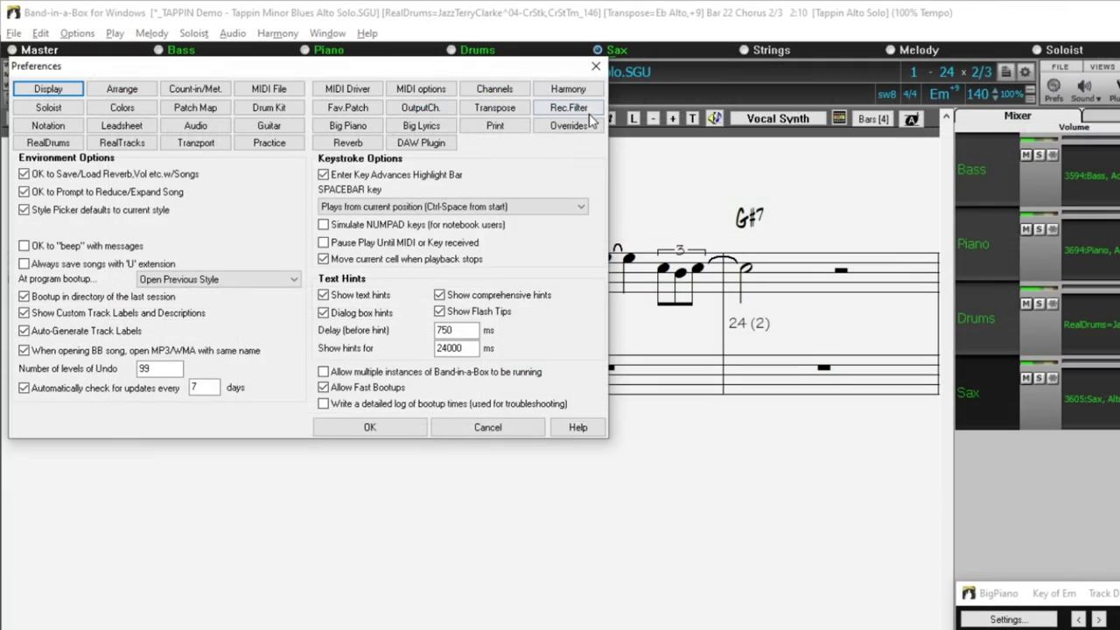
left_click(584, 127)
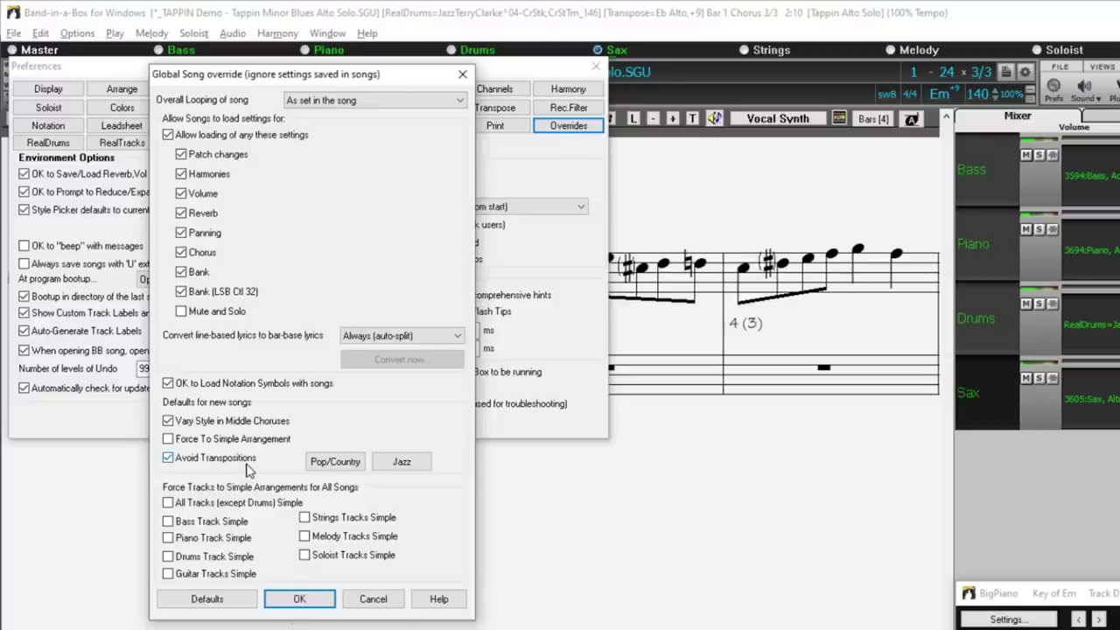
mouse_move(248, 471)
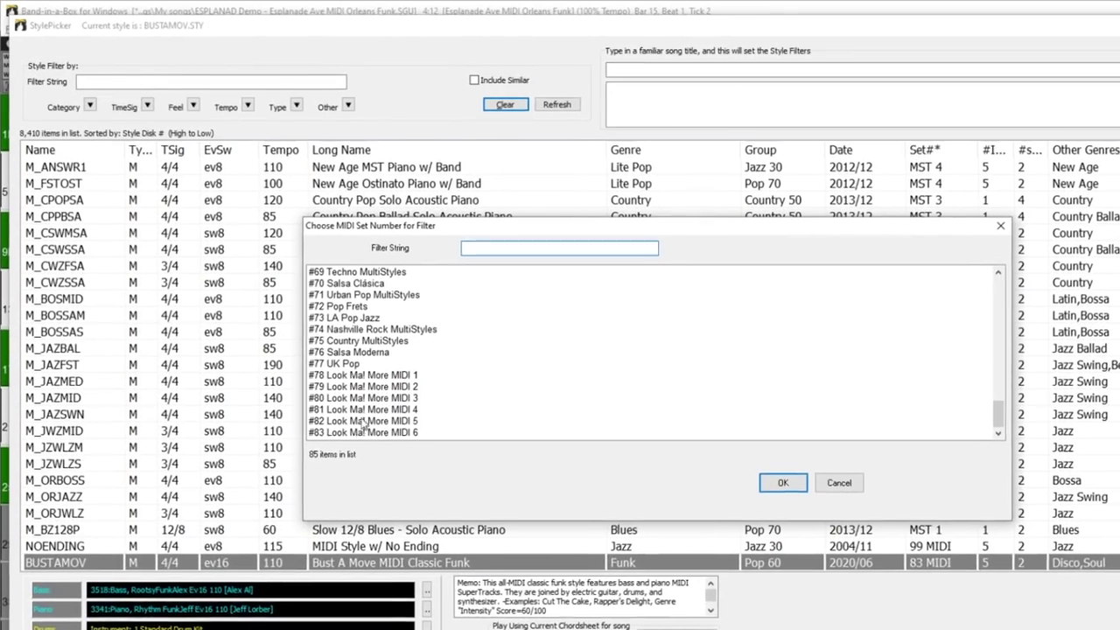
Filter the styles by MIDI set #83 Look Ma! More MIDI 6, and by MIDI SuperTracks set 32: Jazz, New Age, Gospel Keys
left_click(363, 432)
left_click(783, 483)
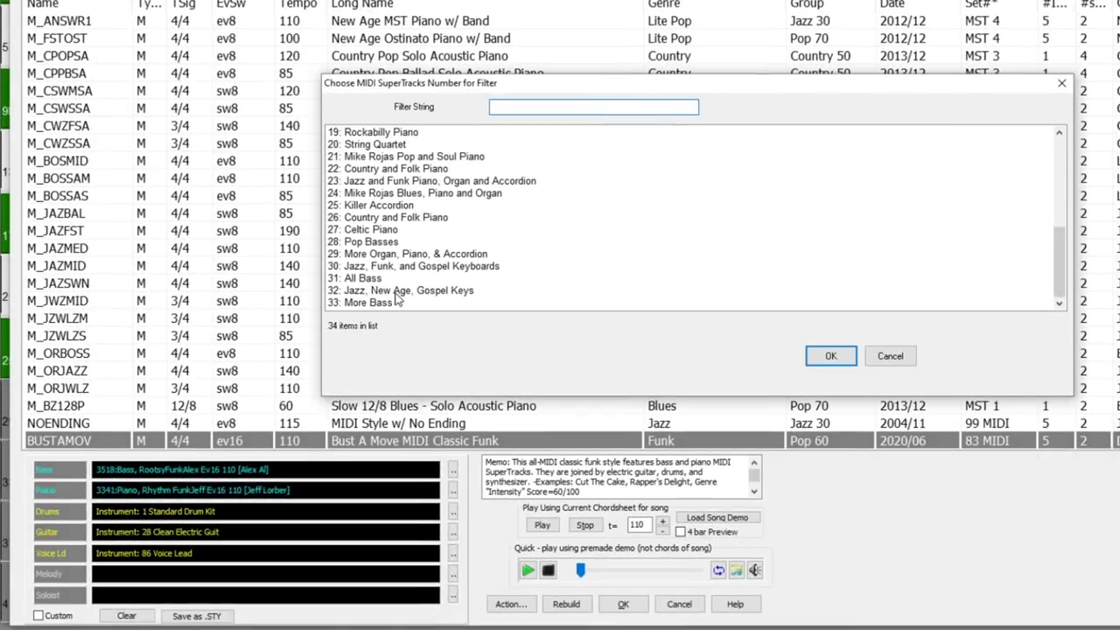
left_click(840, 286)
left_click(857, 345)
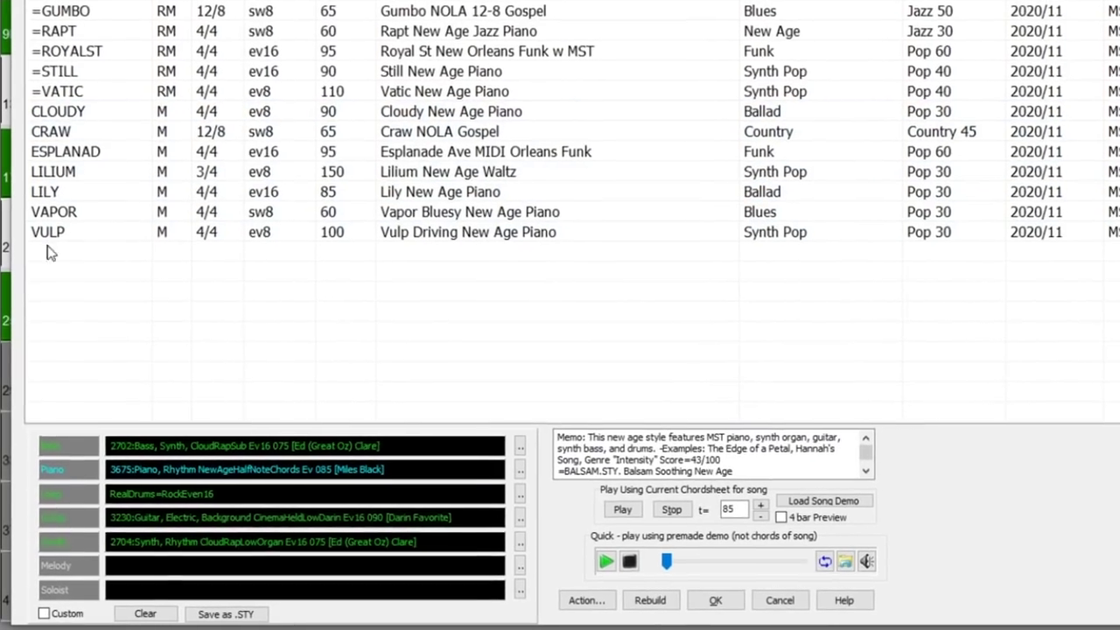
type("cr")
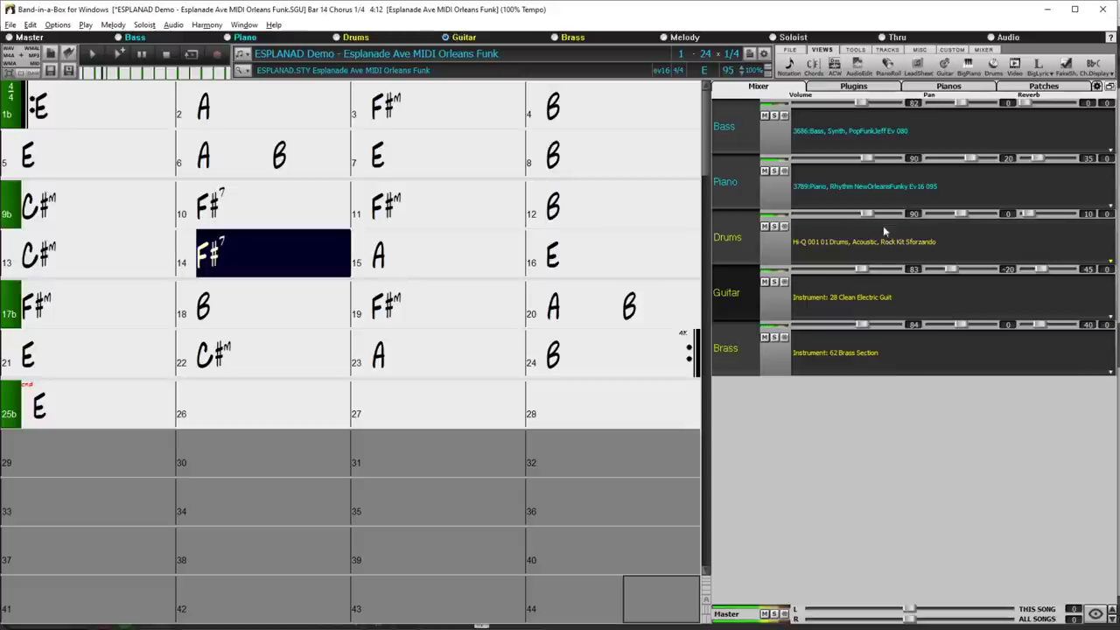
Show the plugins assigned to the tracks and open the sforzando synth windows of the Piano and Bass tracks
left_click(854, 88)
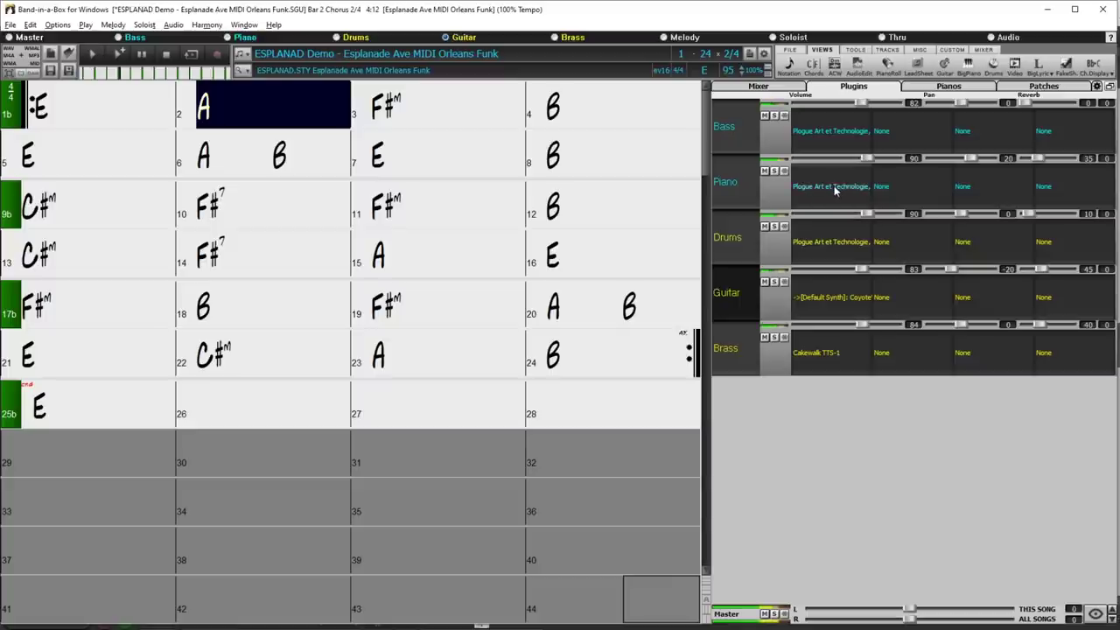
left_click(834, 187)
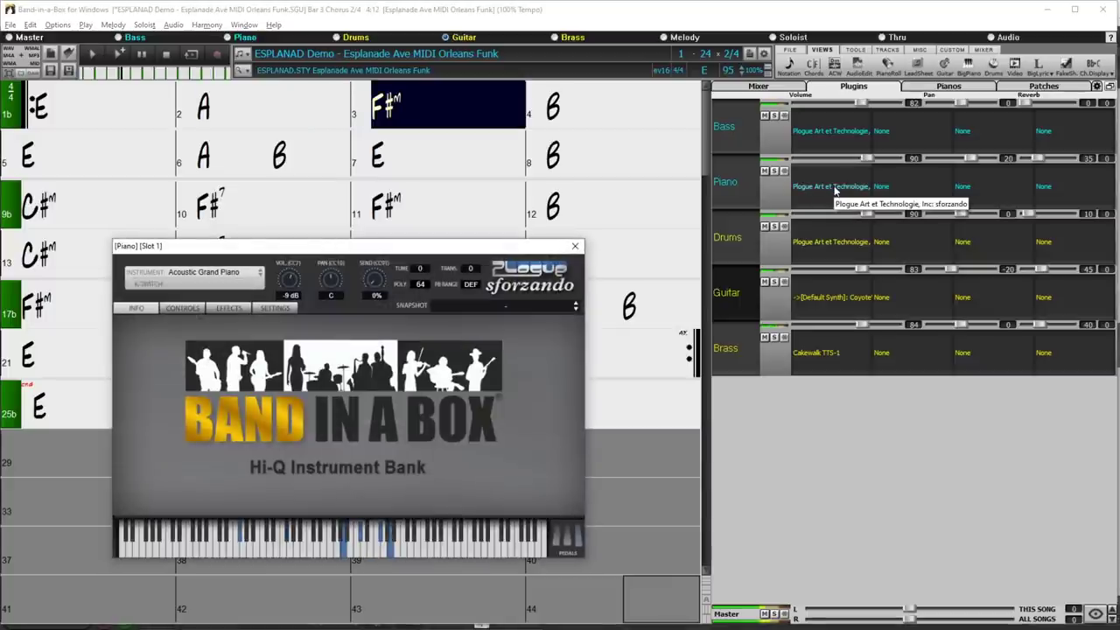
left_click(834, 133)
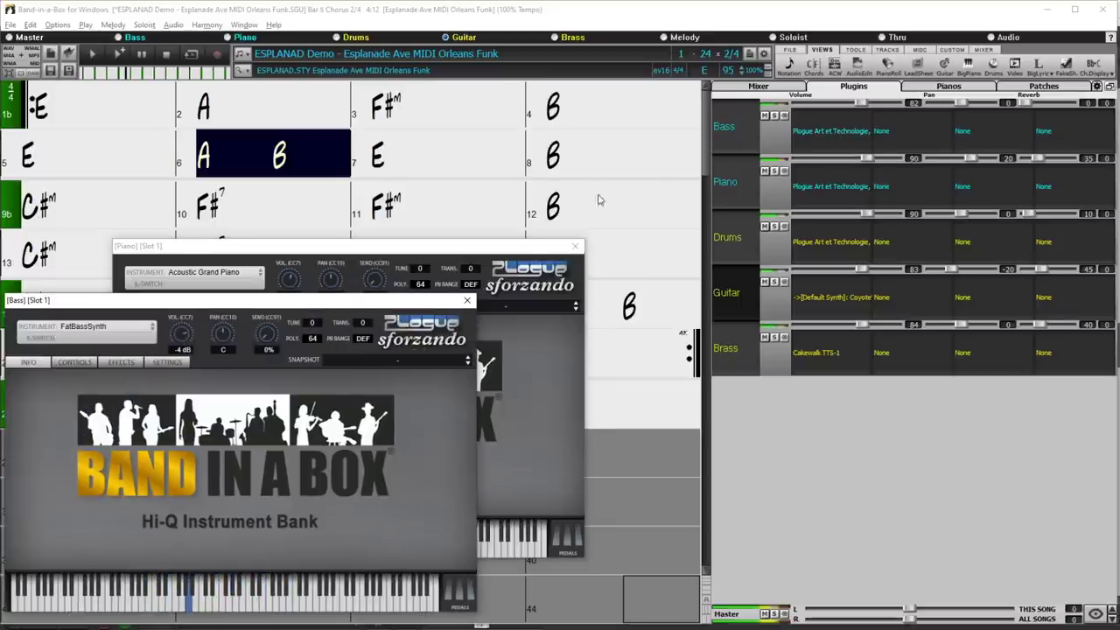
Open the Guitar and Brass synth windows and re-route the Guitar track to the Brass track's Cakewalk TTS-1 plugin
left_click(829, 301)
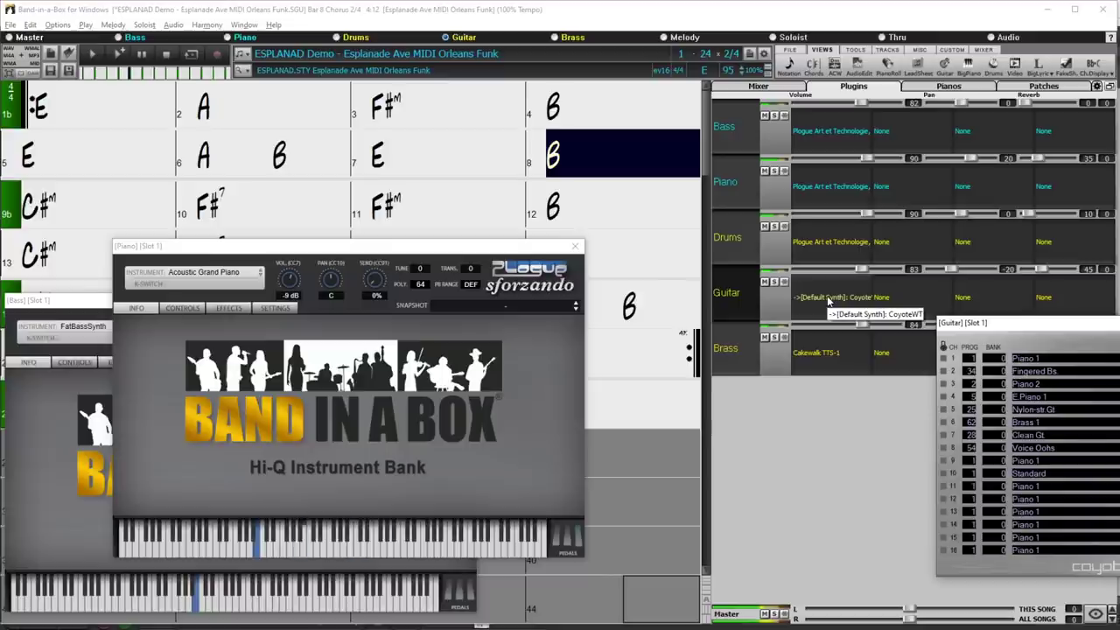
left_click(823, 353)
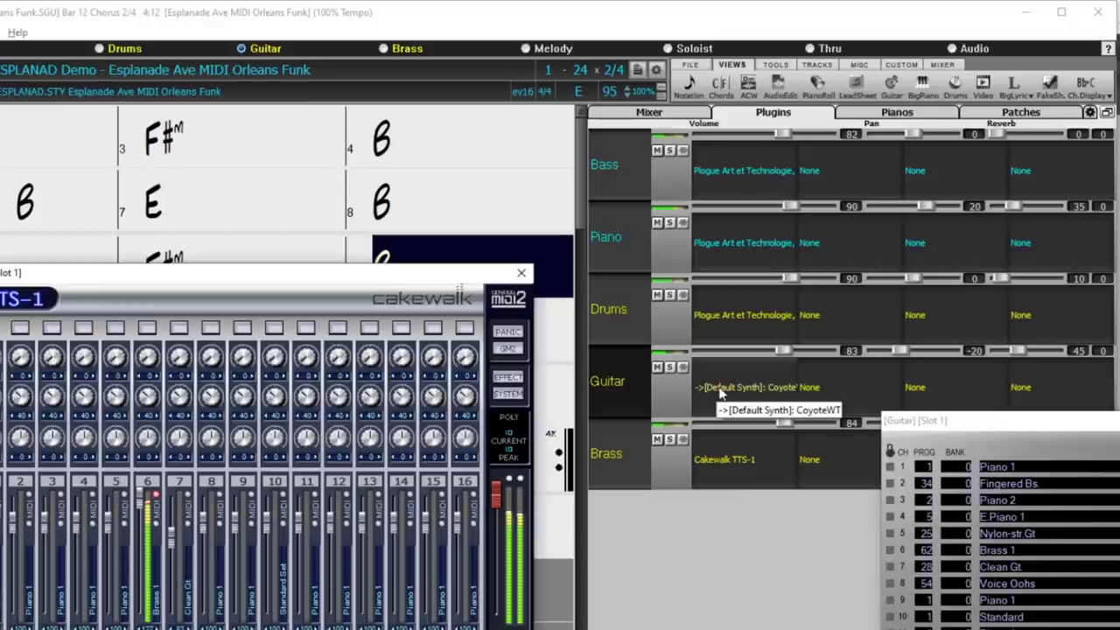
left_click(720, 392)
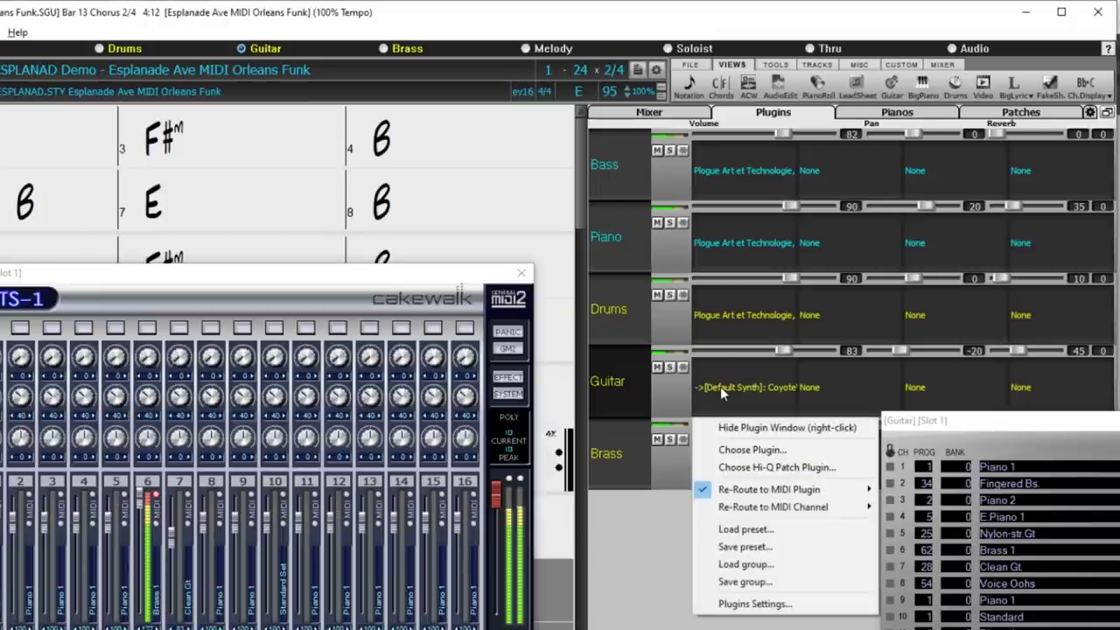
mouse_move(847, 506)
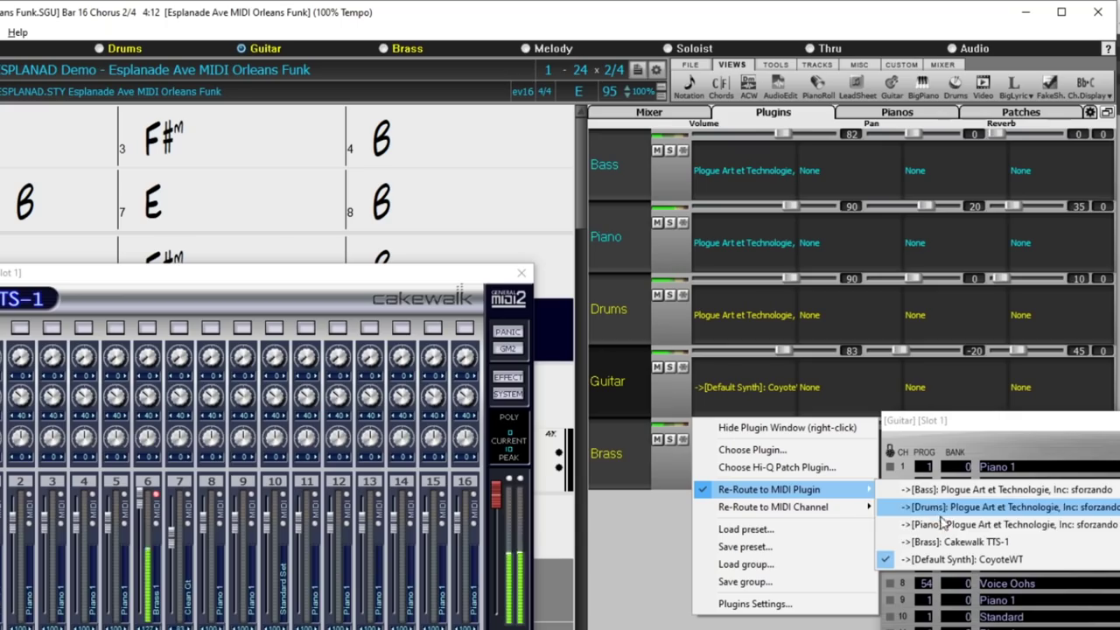
left_click(1005, 544)
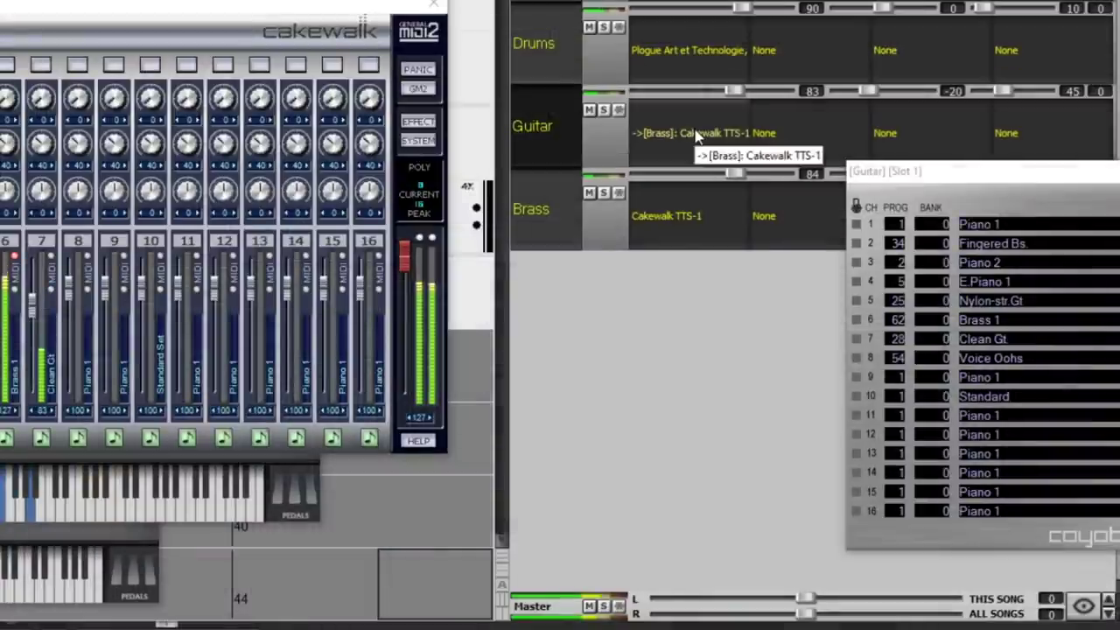
Review the Guitar track's plugin options and close the Brass track's TTS-1 window
right_click(826, 296)
mouse_move(744, 271)
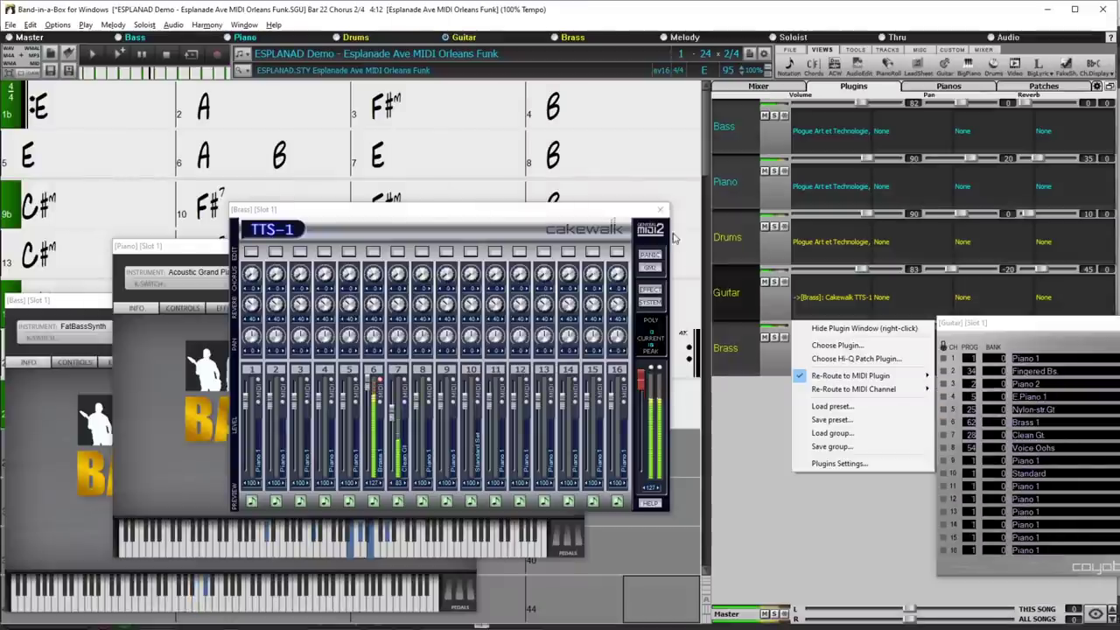
left_click(673, 238)
left_click(661, 209)
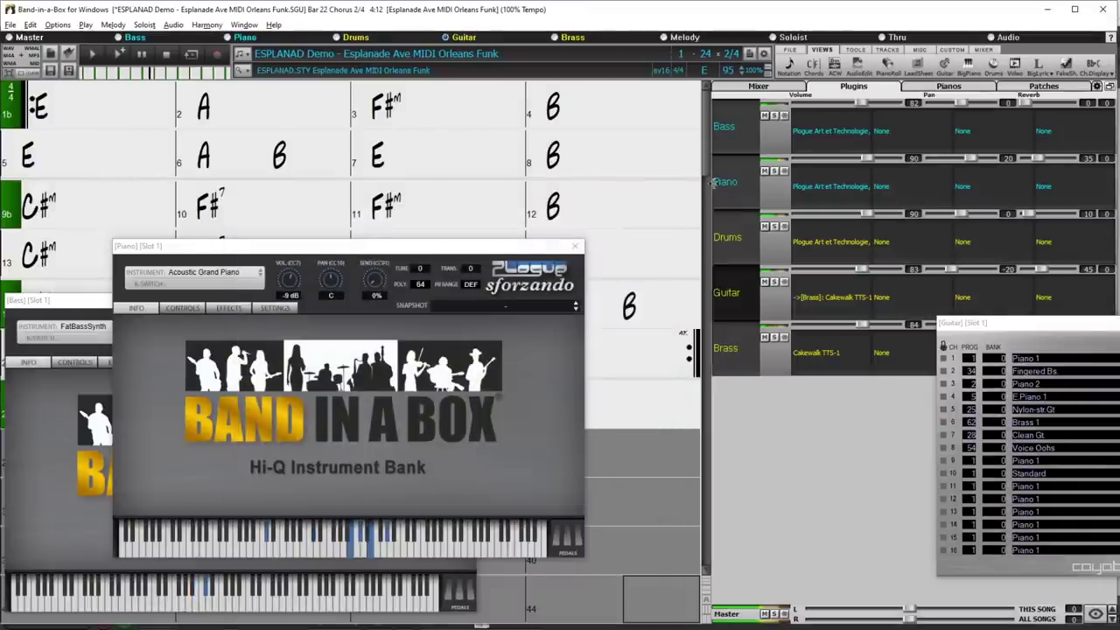
Solo the Piano track and set its volume to 84 with Attenuate Synth Output Volume and Panning turned off
left_click(773, 172)
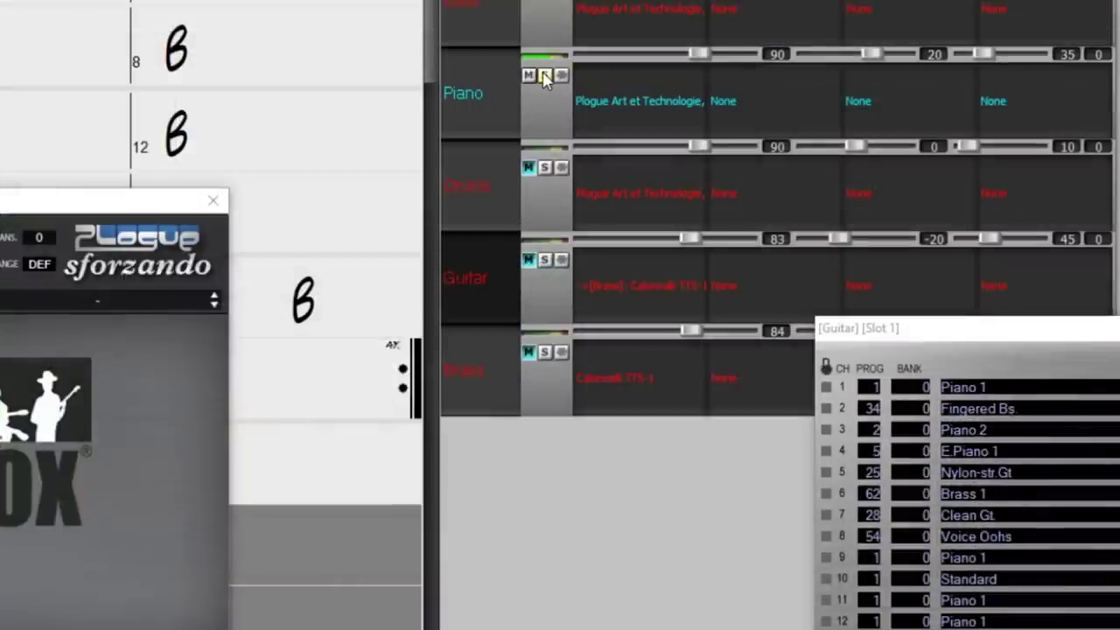
left_click(631, 98)
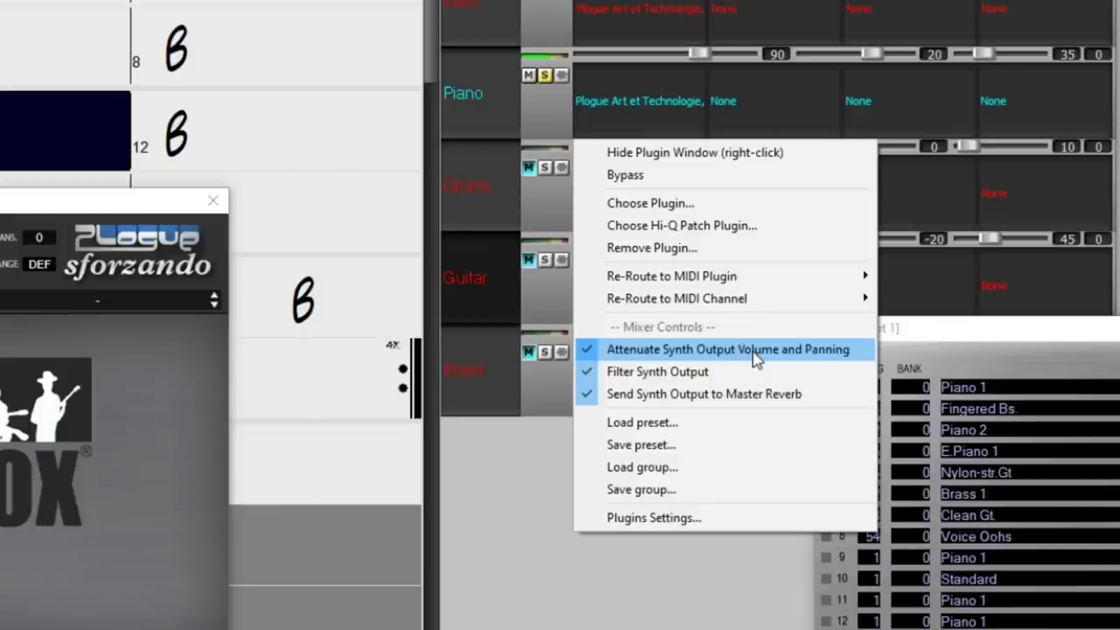
left_click(753, 349)
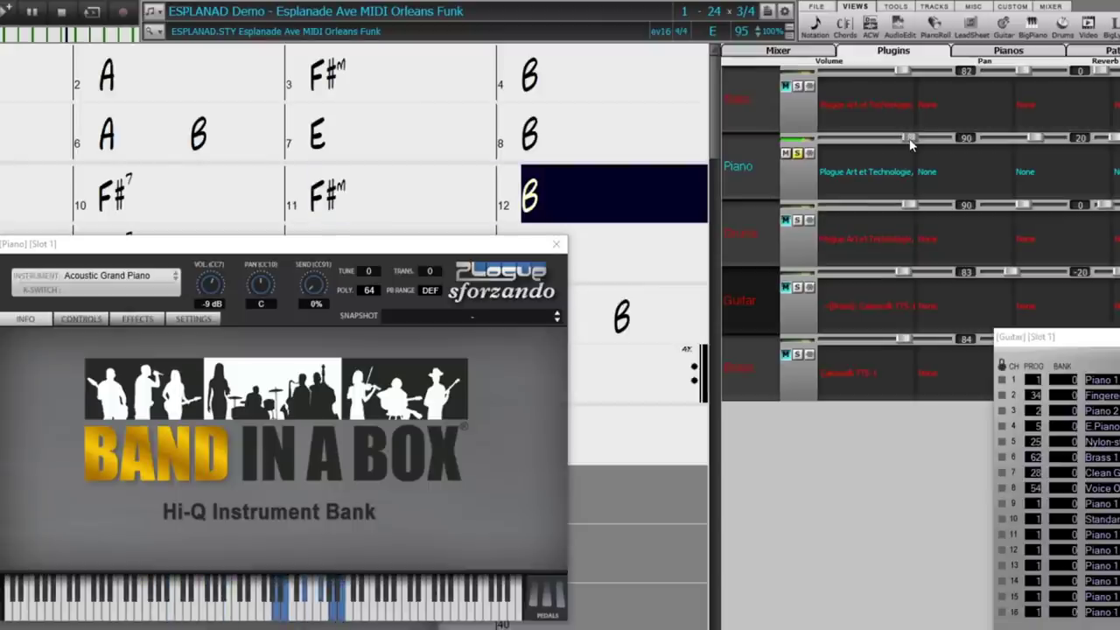
mouse_move(910, 144)
left_mouse_down()
mouse_move(862, 145)
mouse_move(901, 142)
left_mouse_up()
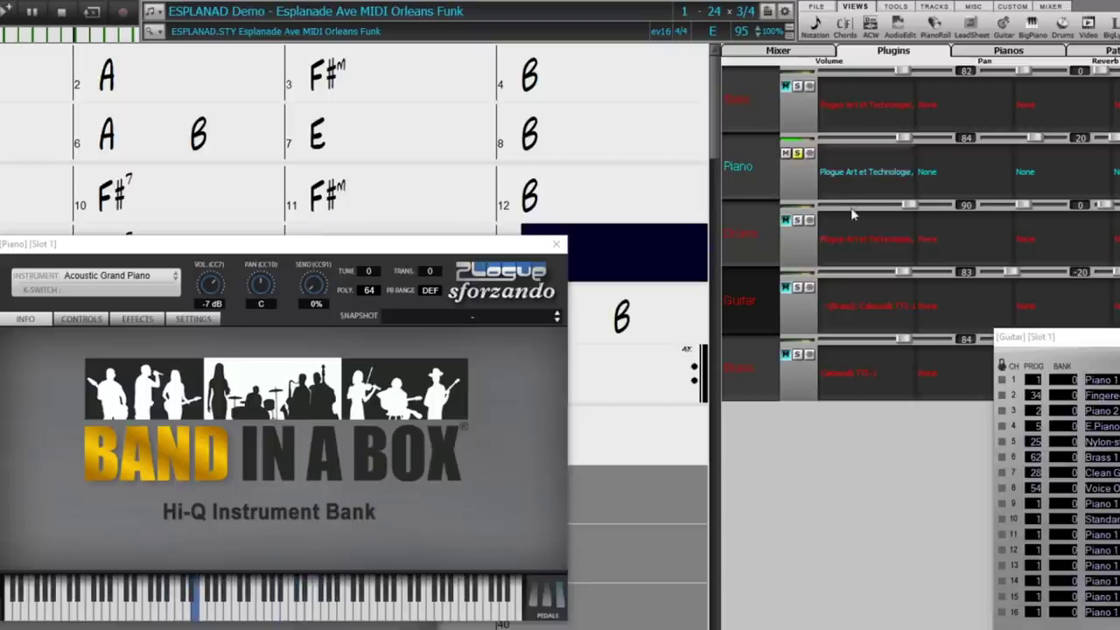
Turn Attenuate Synth Output Volume and Panning back on for the Piano plugin and set the Piano volume to 90
left_click(866, 172)
left_click(880, 355)
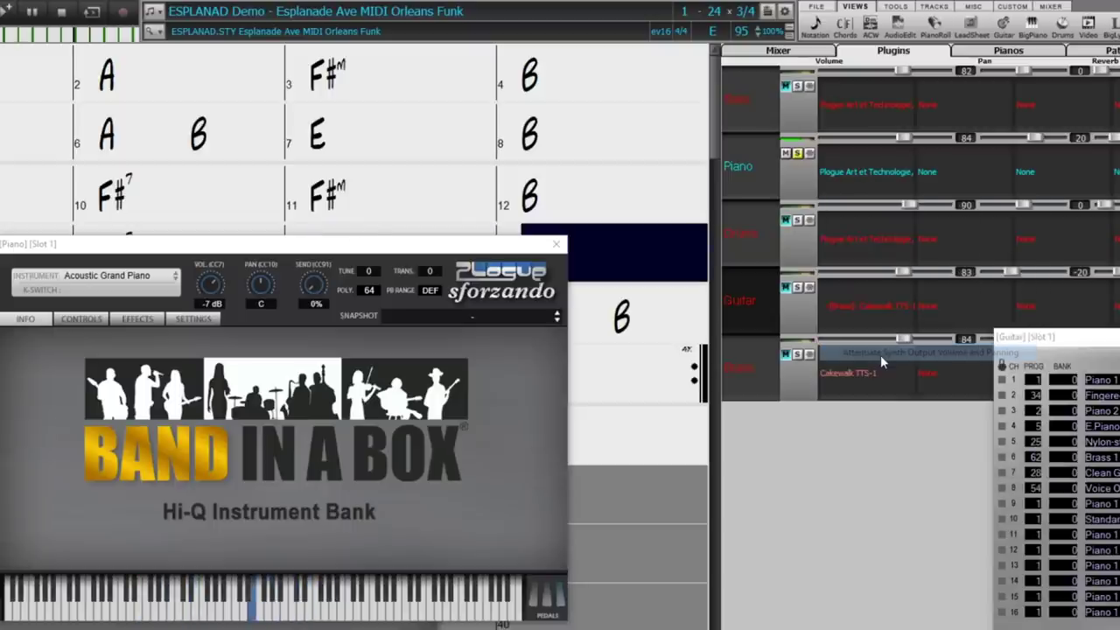
mouse_move(895, 142)
left_mouse_down()
mouse_move(869, 141)
mouse_move(929, 142)
mouse_move(909, 143)
left_mouse_up()
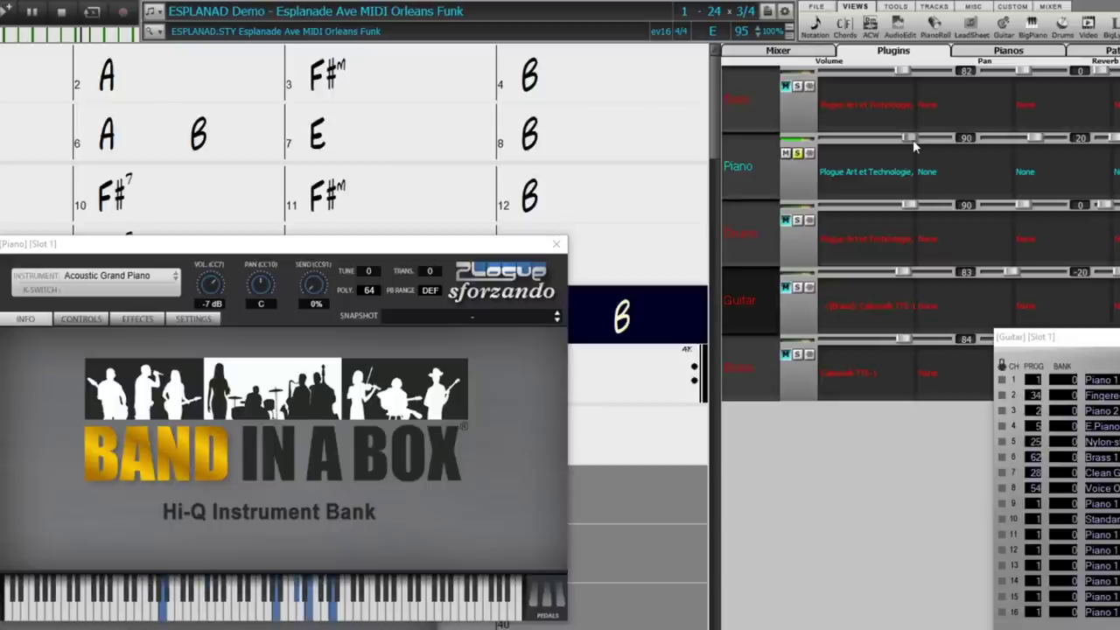
Check the Piano plugin's Send Synth Output to Master Reverb option and unsolo the Piano track
left_click(873, 174)
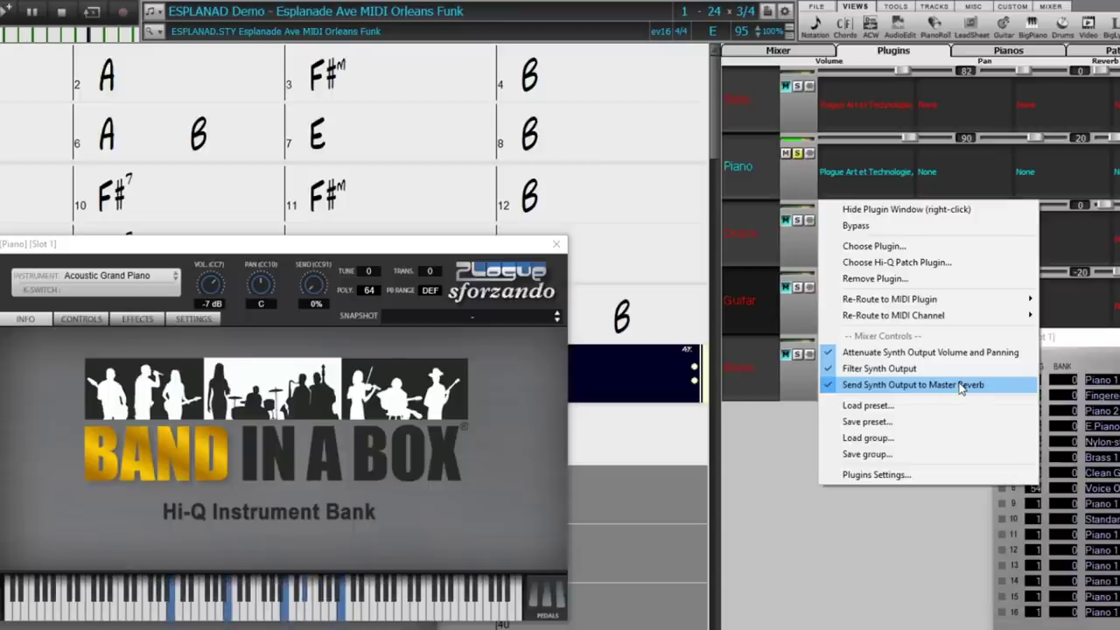
left_click(789, 490)
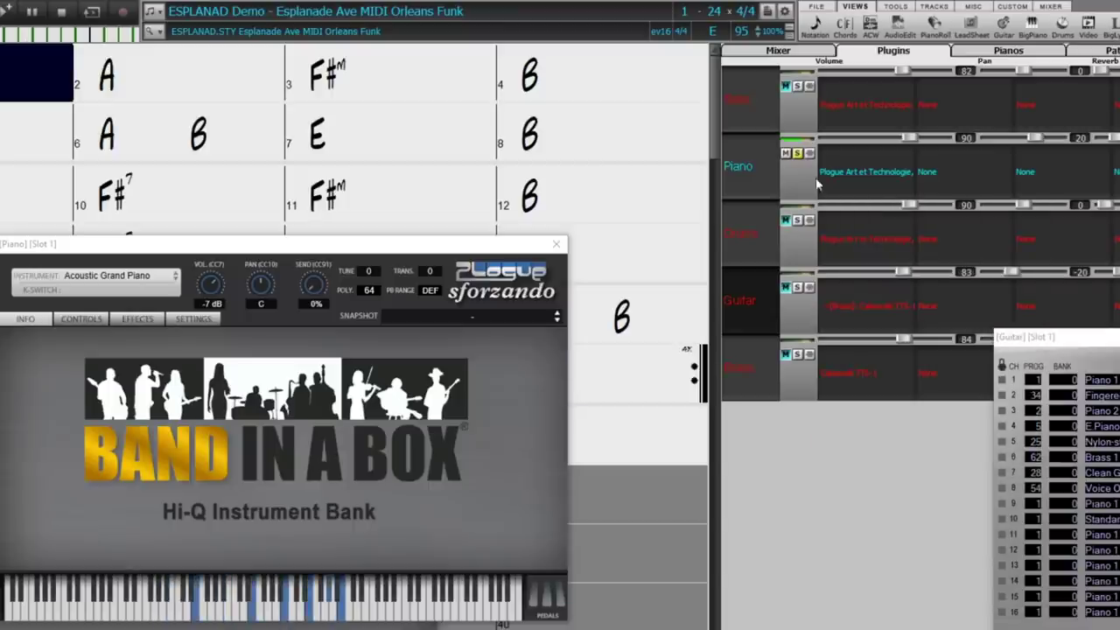
left_click(797, 153)
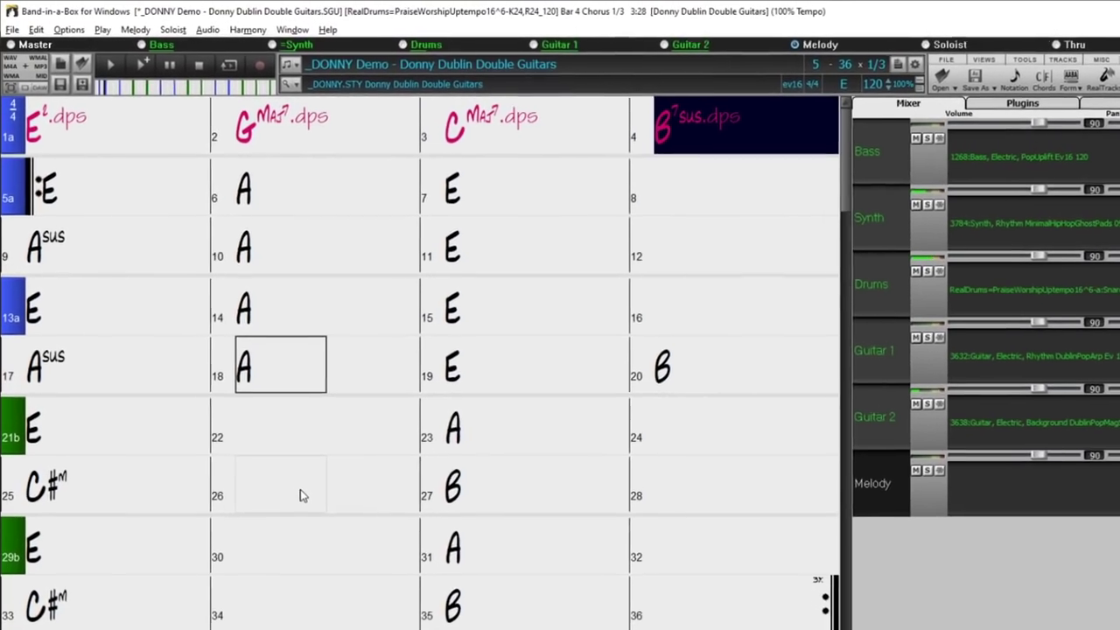
Open the Generate Intro dialog for the Donny Dublin song and review the Instruments choices, picking Custom
left_click(1069, 87)
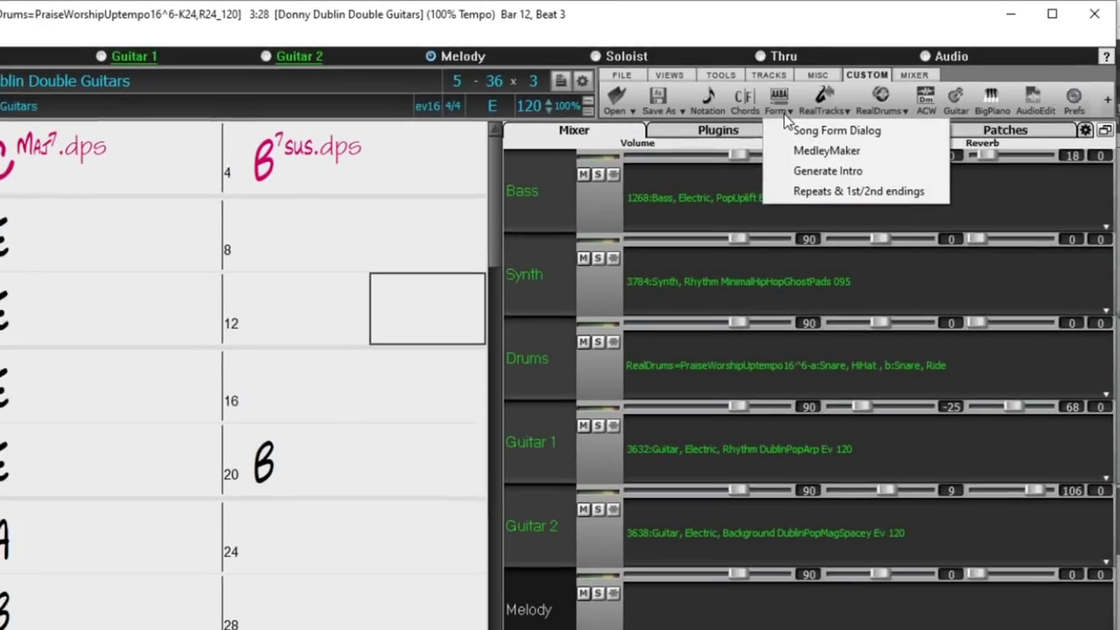
left_click(827, 170)
scroll(902, 504, "up", 1)
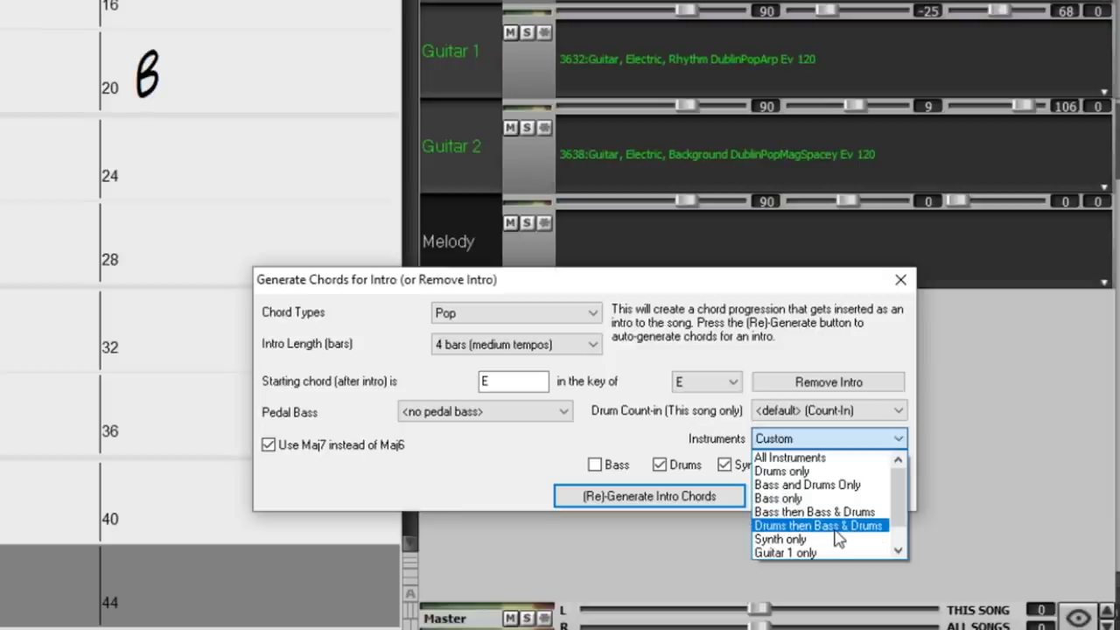
scroll(901, 548, "down", 1)
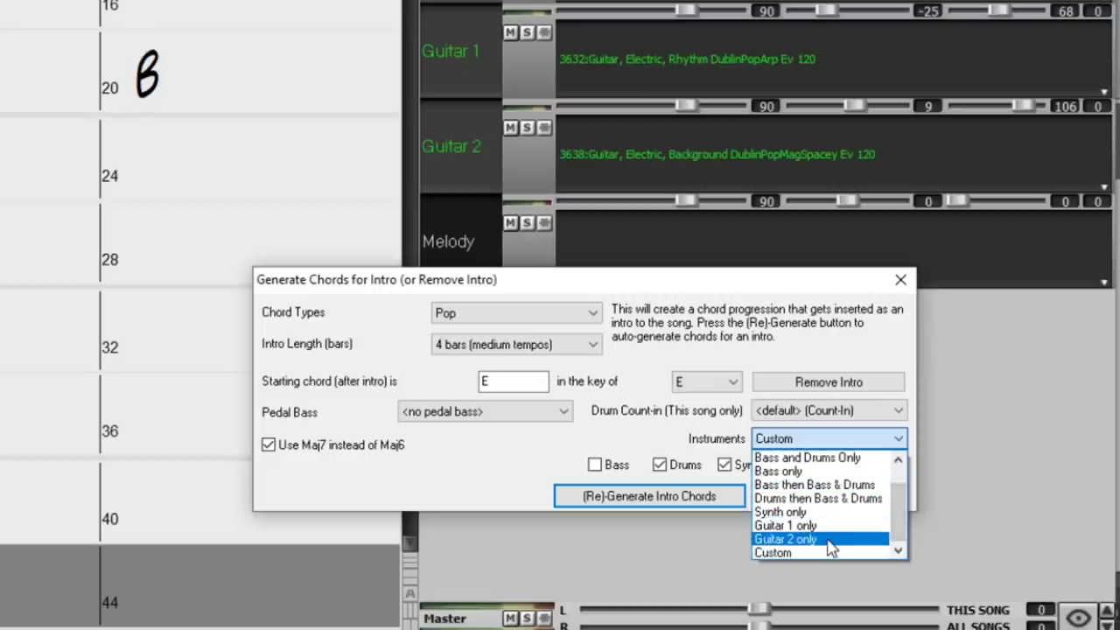
left_click(784, 552)
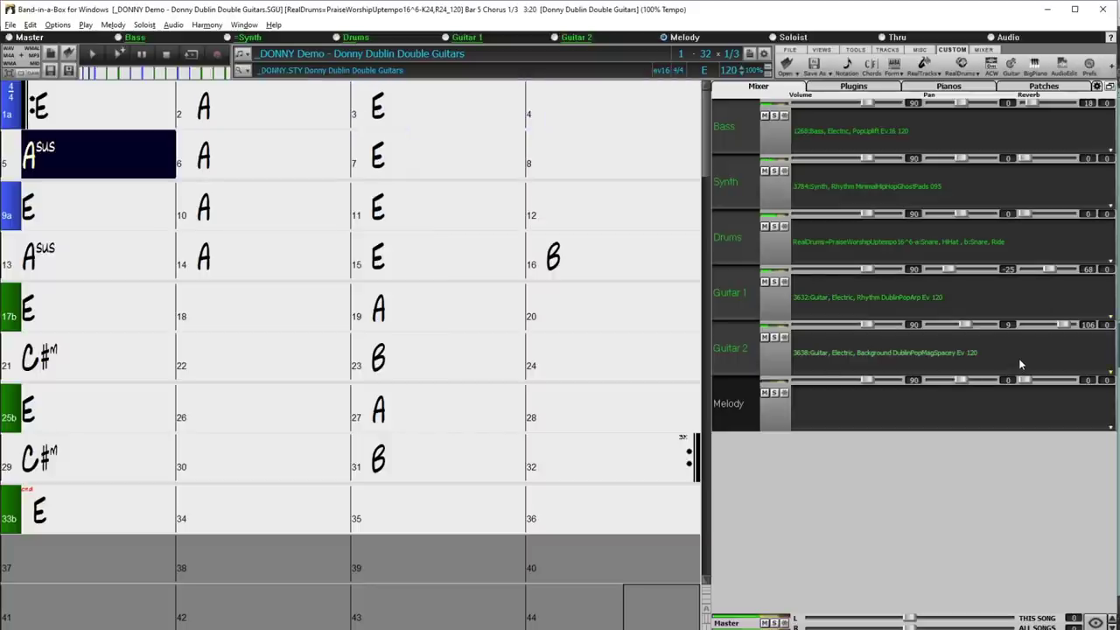
Solo the Guitar 2 track to hear it alone, and turn the solo off again
left_click(774, 338)
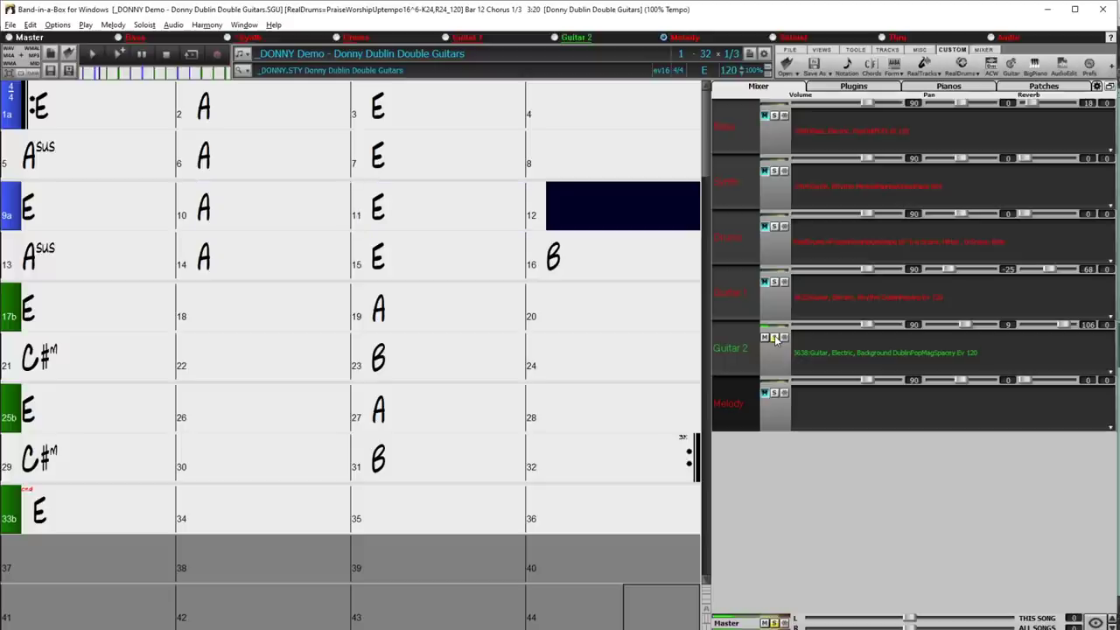
left_click(774, 337)
Generate intro chords for the song with Instruments set to Bass then Bass & Drums
left_click(895, 66)
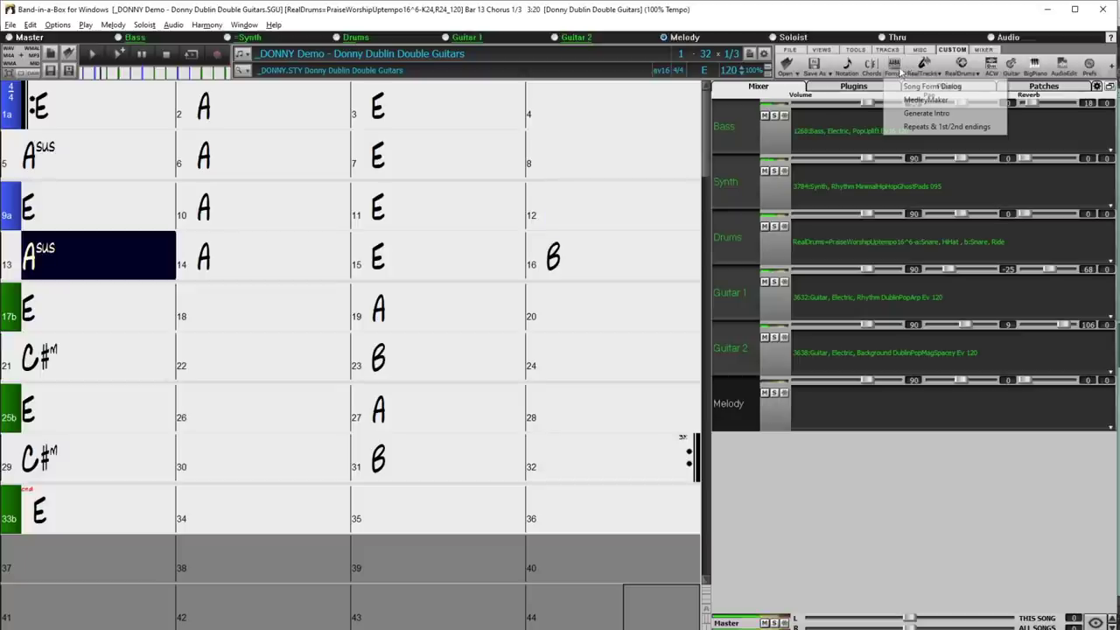
left_click(926, 113)
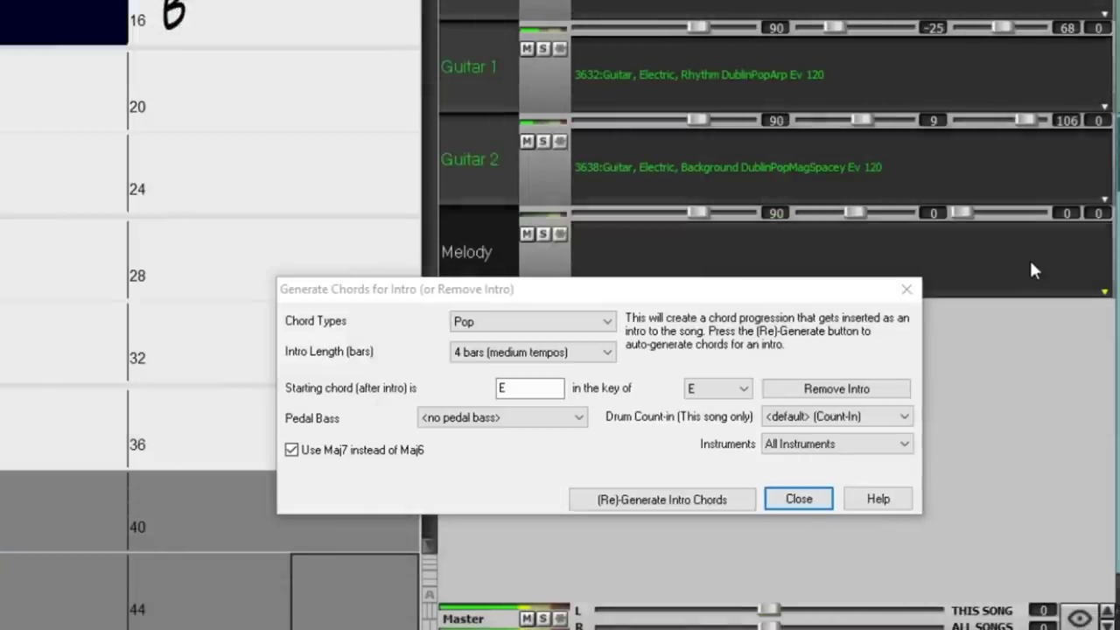
left_click(884, 443)
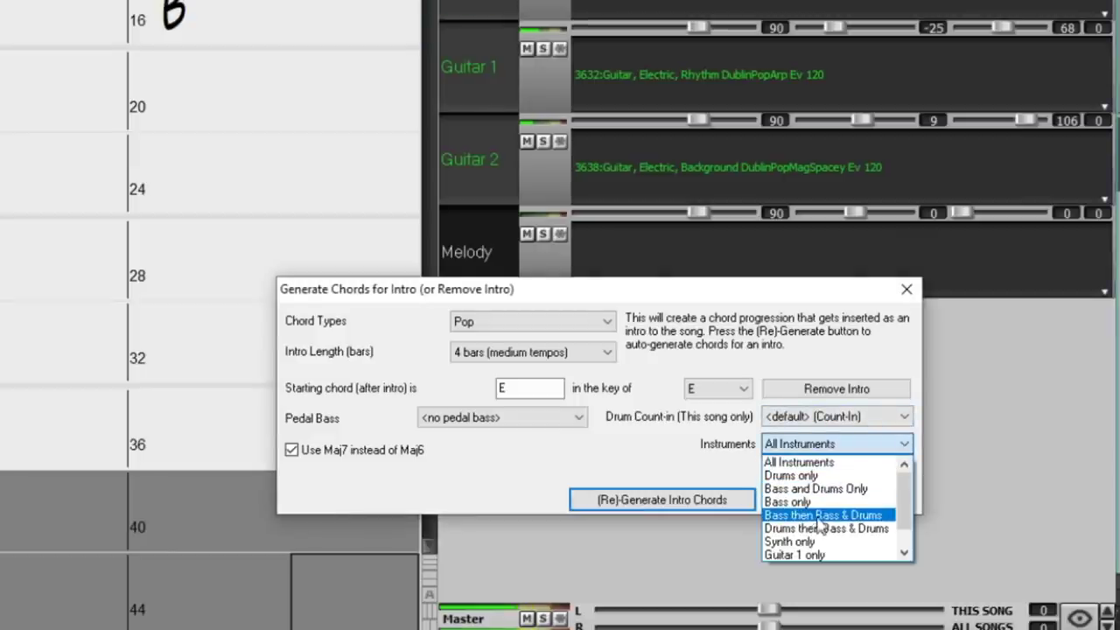
left_click(875, 517)
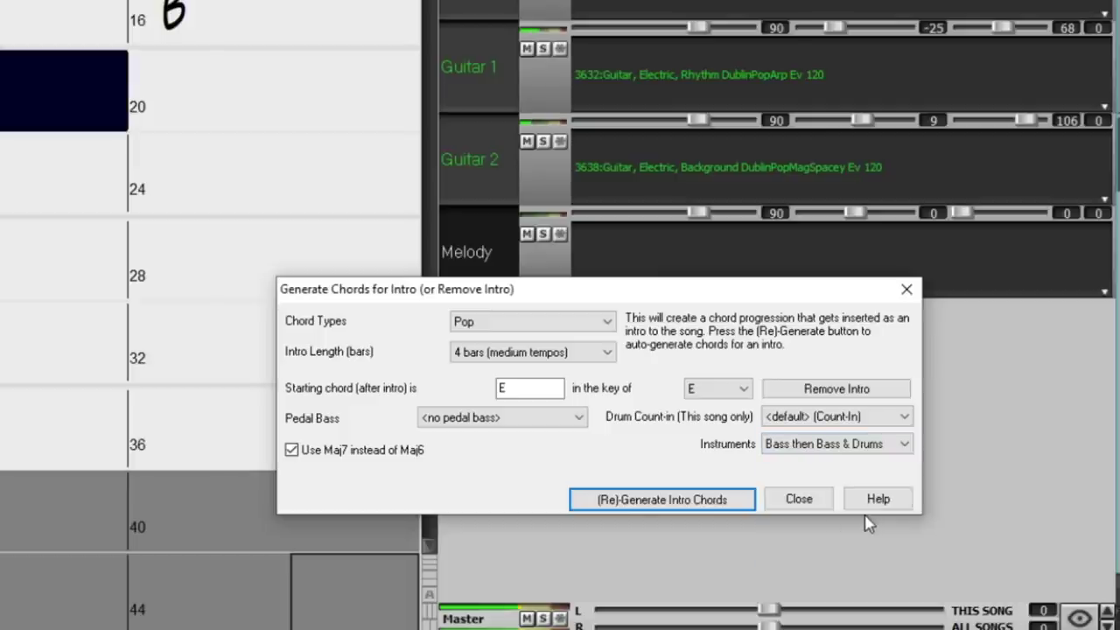
left_click(710, 506)
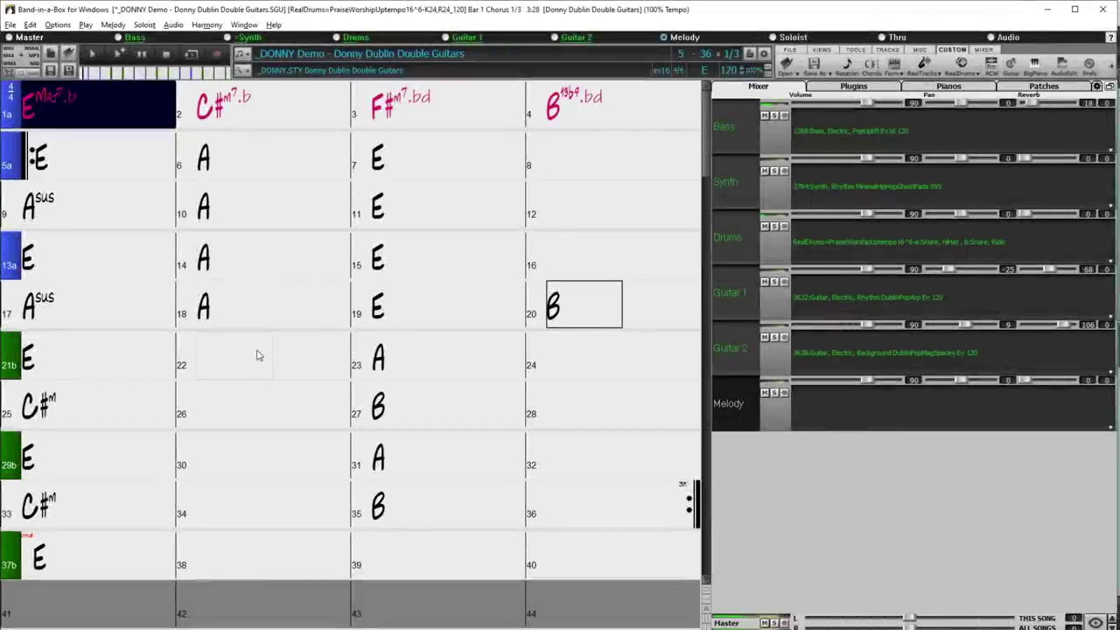
Listen to the generated intro from bar 1 through bar 6 of the song
key("Right")
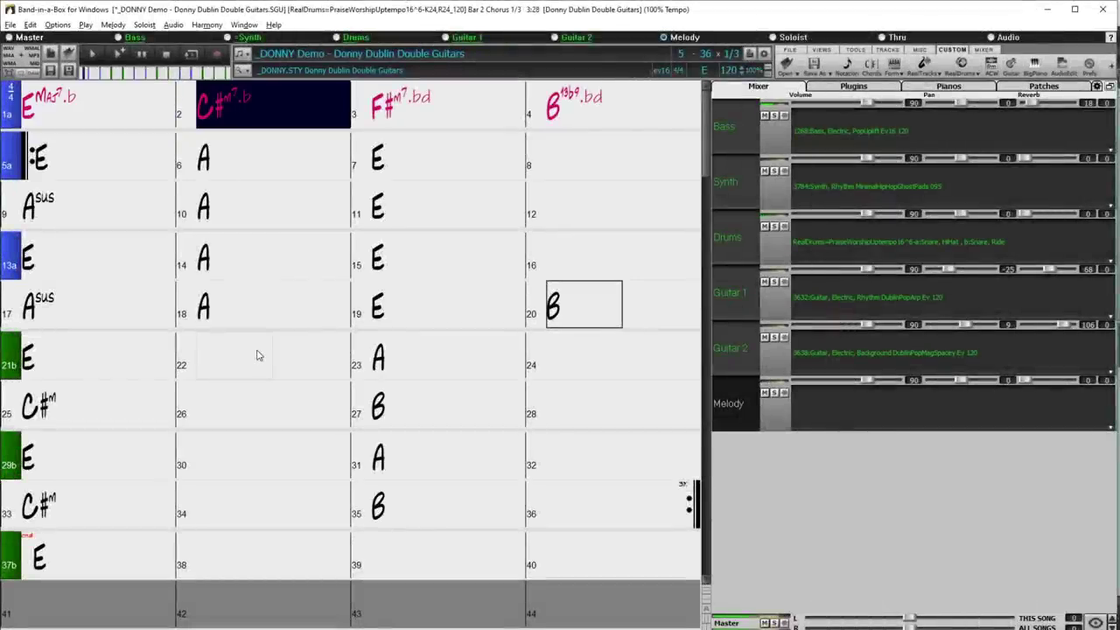
key("Right")
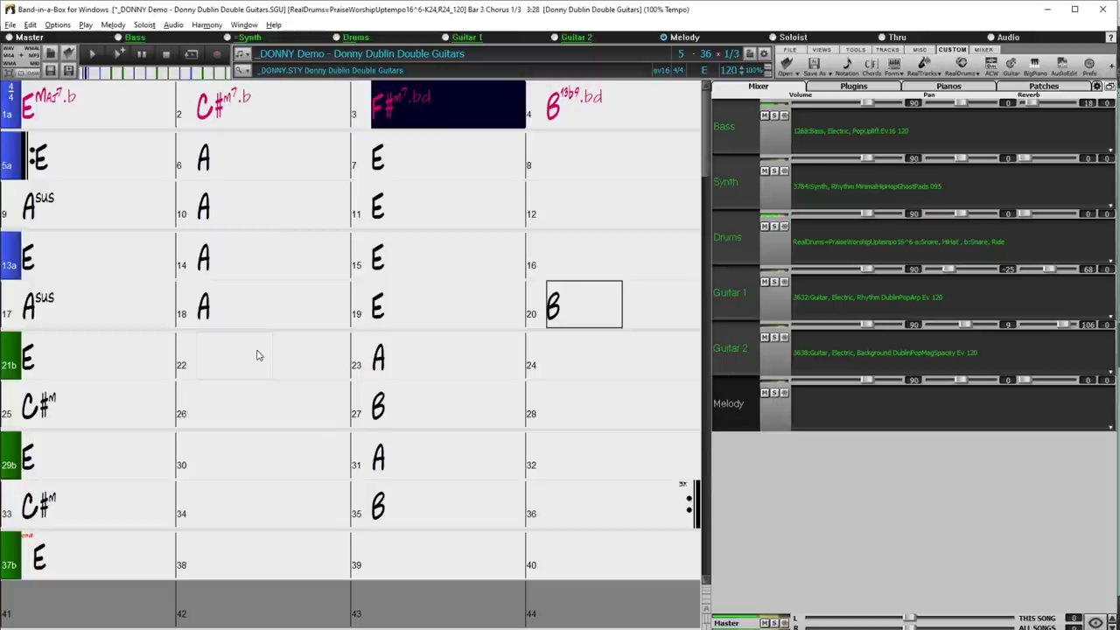
key("Right")
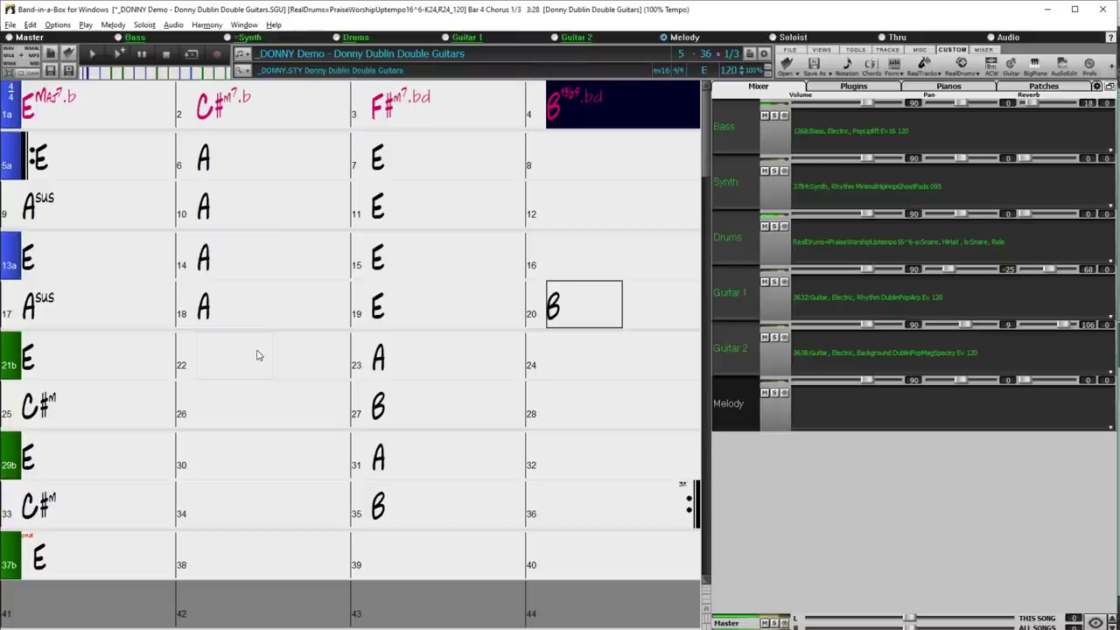
key("Right")
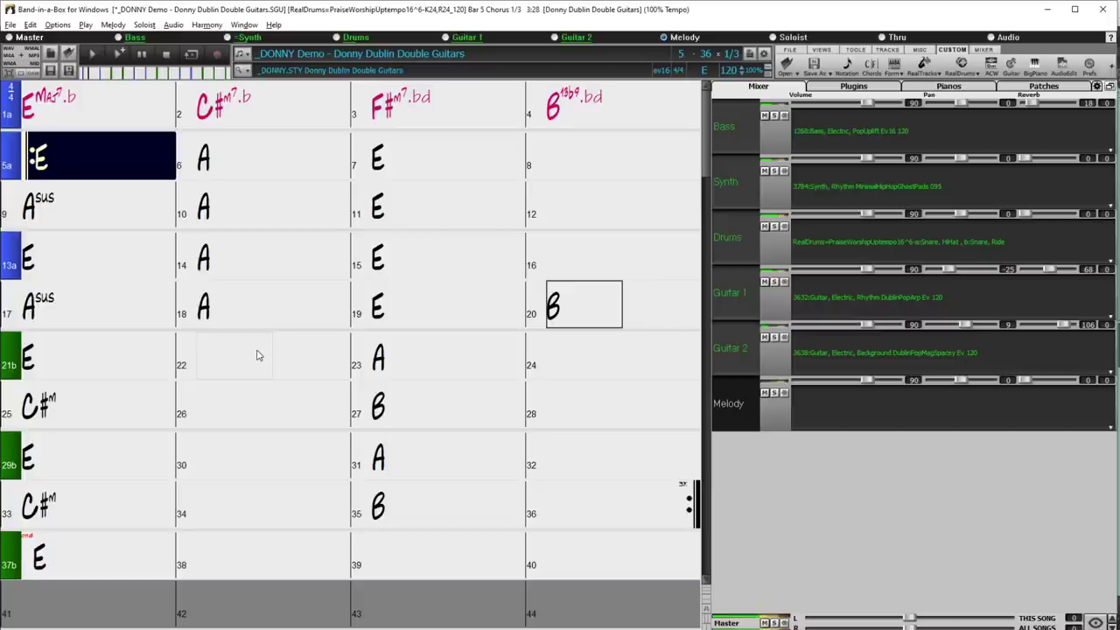
key("Right")
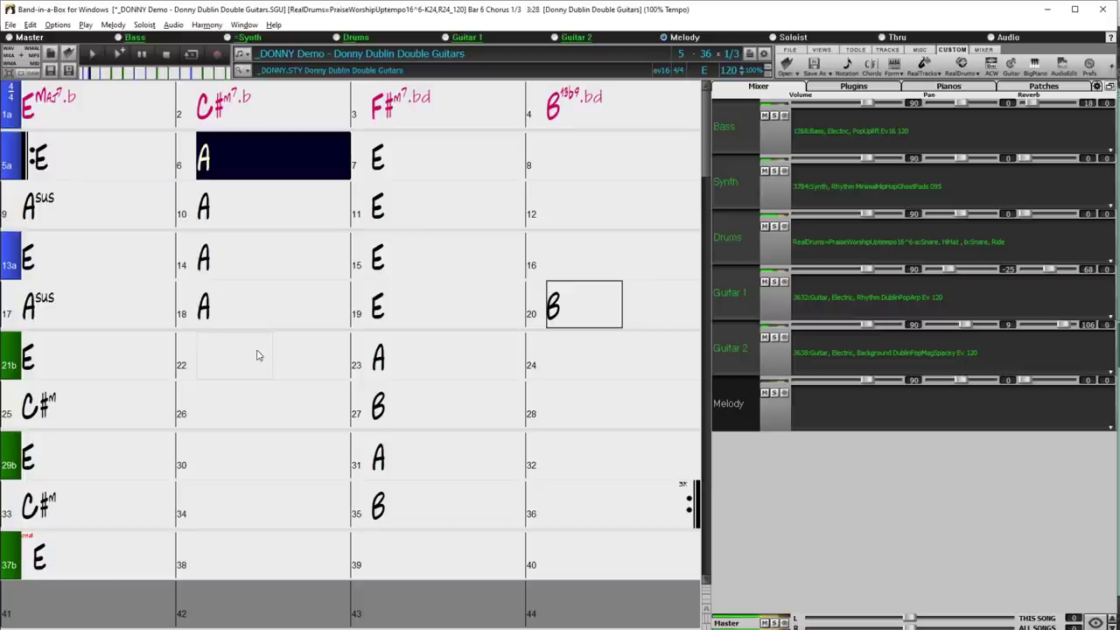
Regenerate the intro chords with Instruments set to Custom, enabling Drums, Synth and Guitar 2
key("Right")
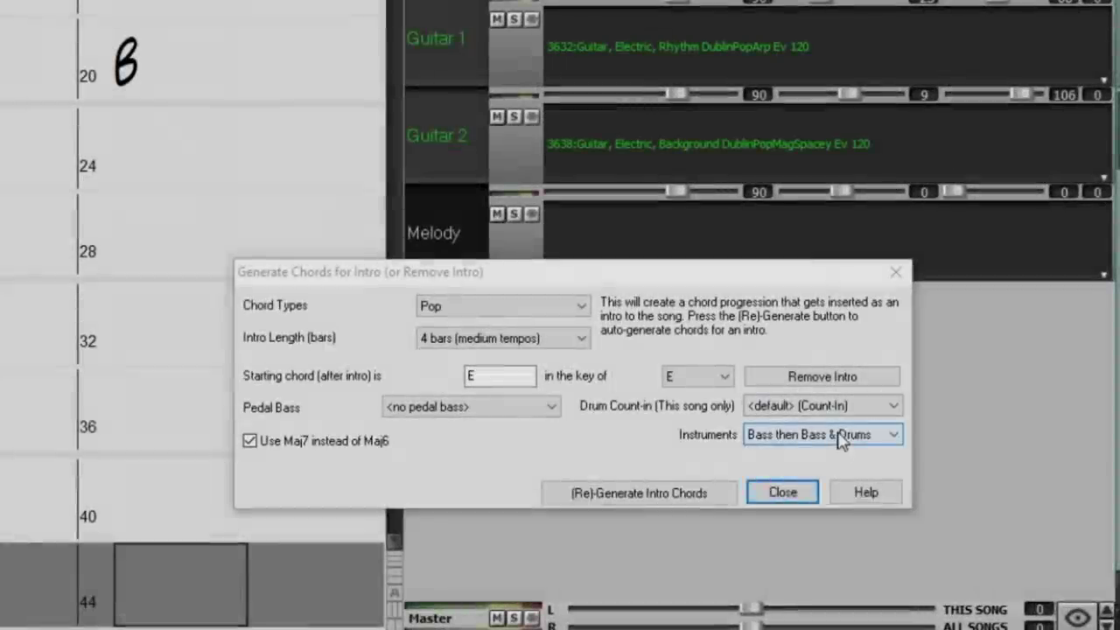
left_click(840, 435)
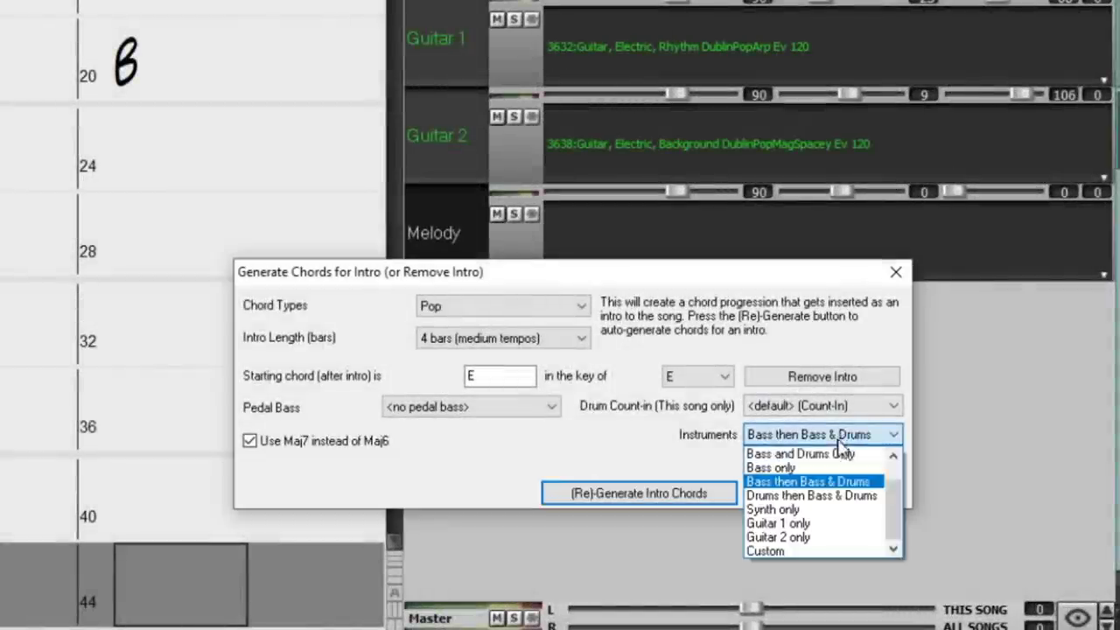
left_click(802, 553)
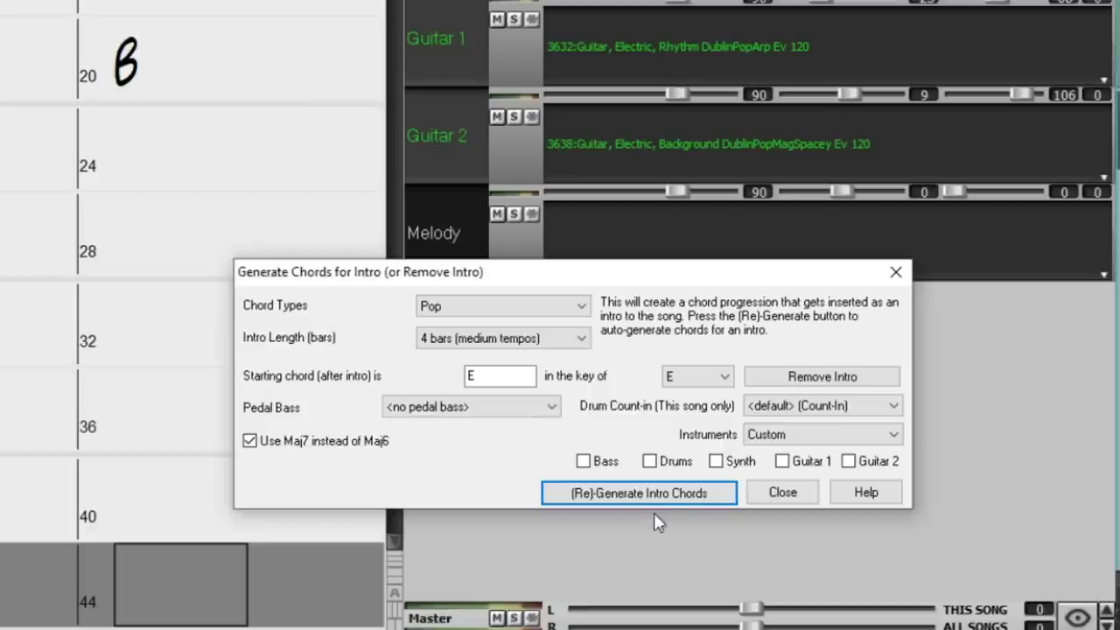
left_click(649, 461)
left_click(716, 462)
left_click(848, 461)
left_click(645, 500)
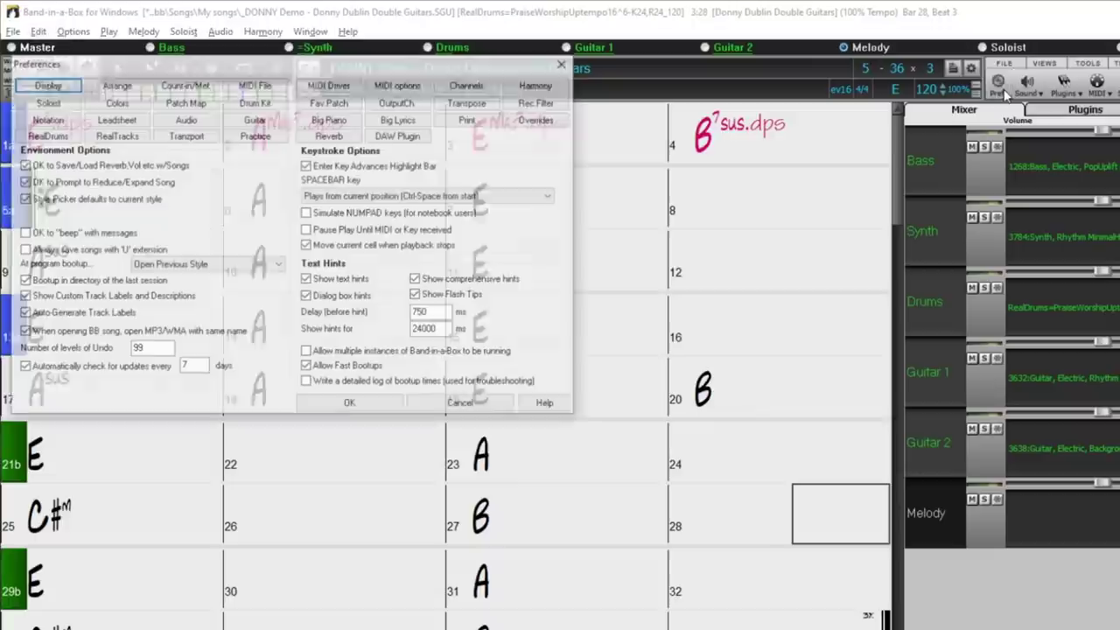
Set the drums count-in for this song only to 'a' pattern then fill, and view the count-in choices for the intro
left_click(184, 84)
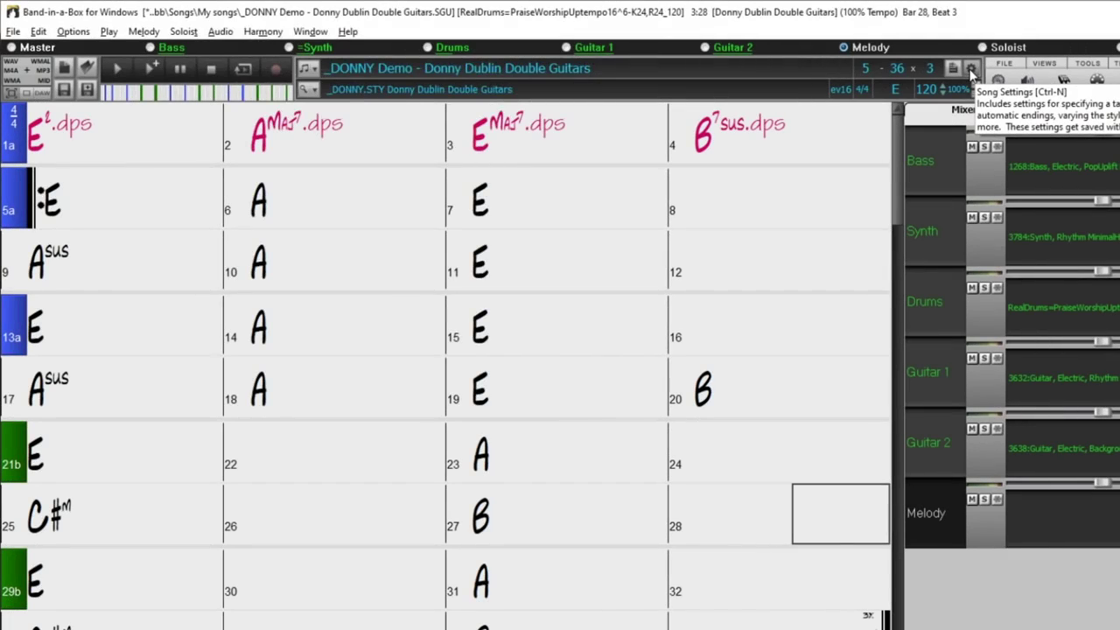
left_click(971, 70)
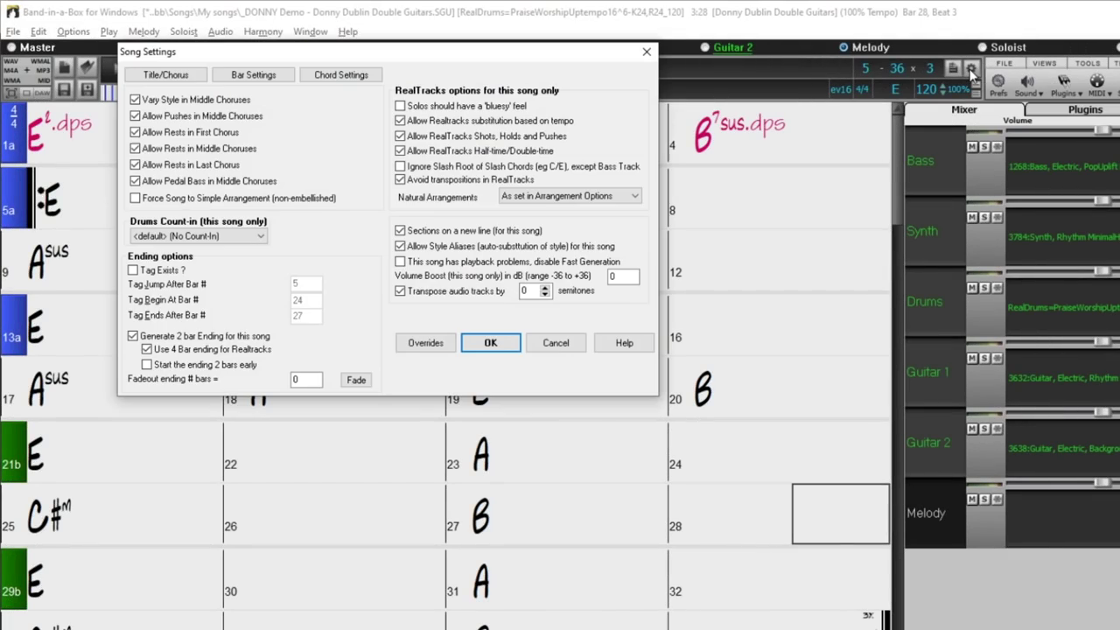
left_click(191, 236)
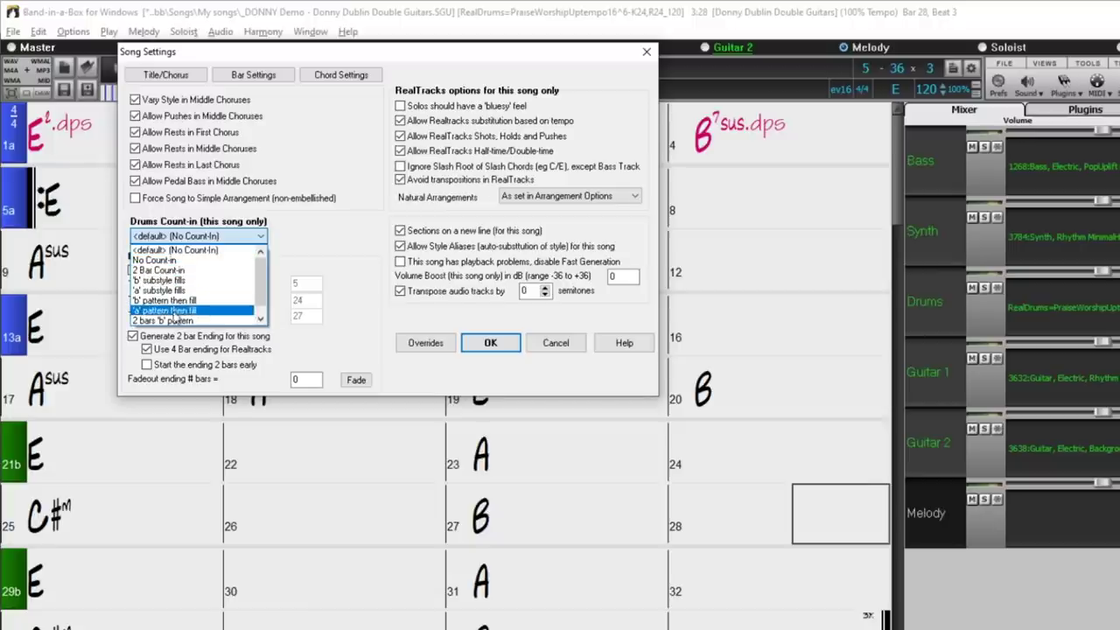
left_click(161, 313)
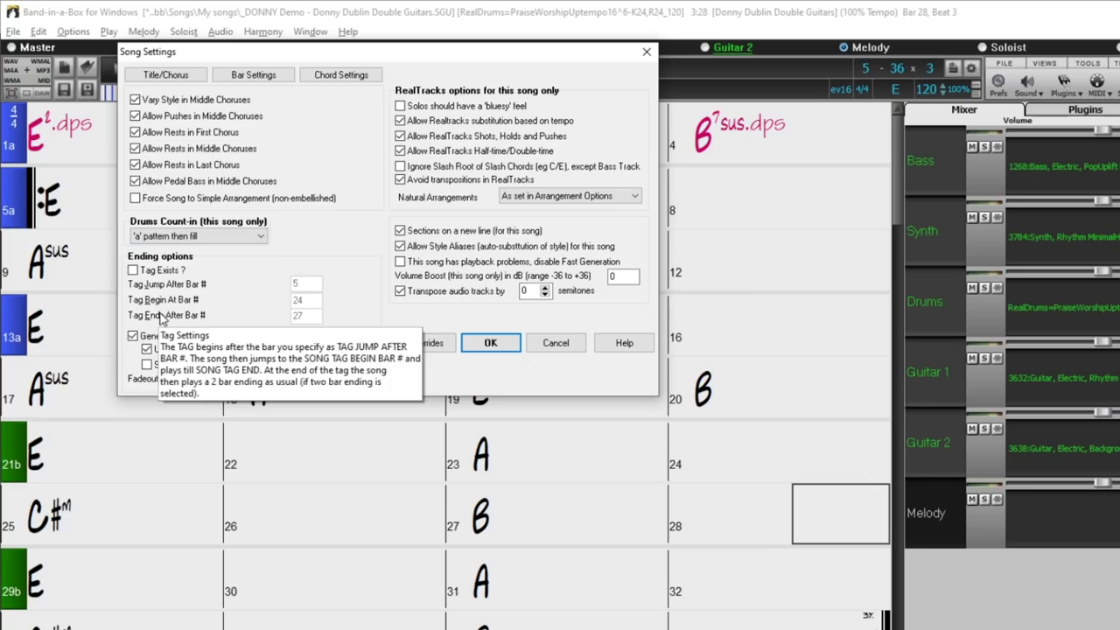
left_click(491, 343)
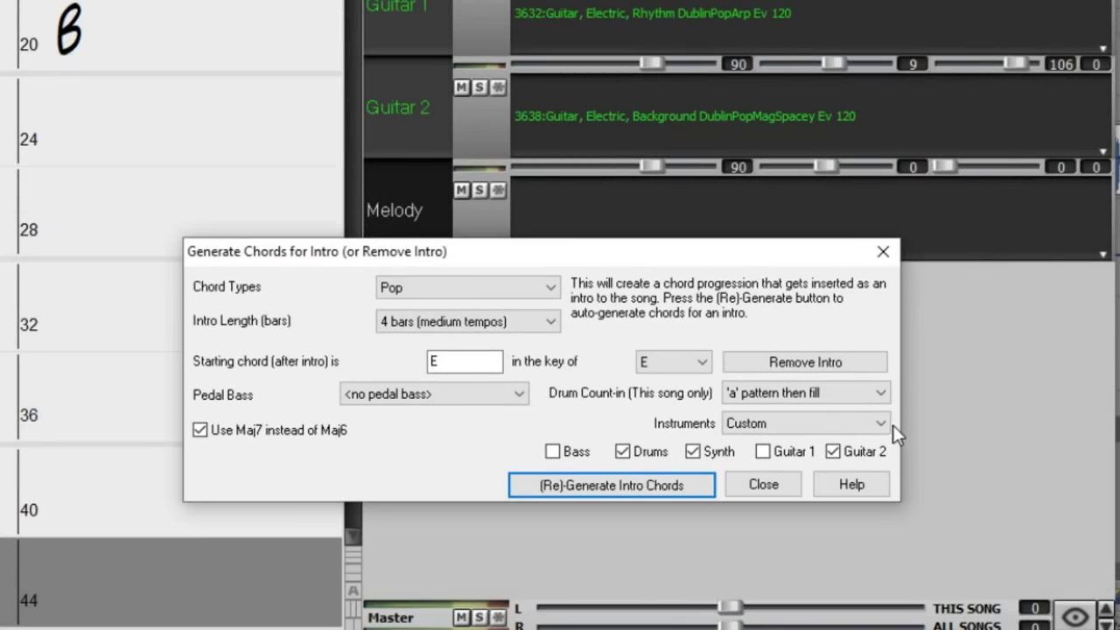
left_click(882, 392)
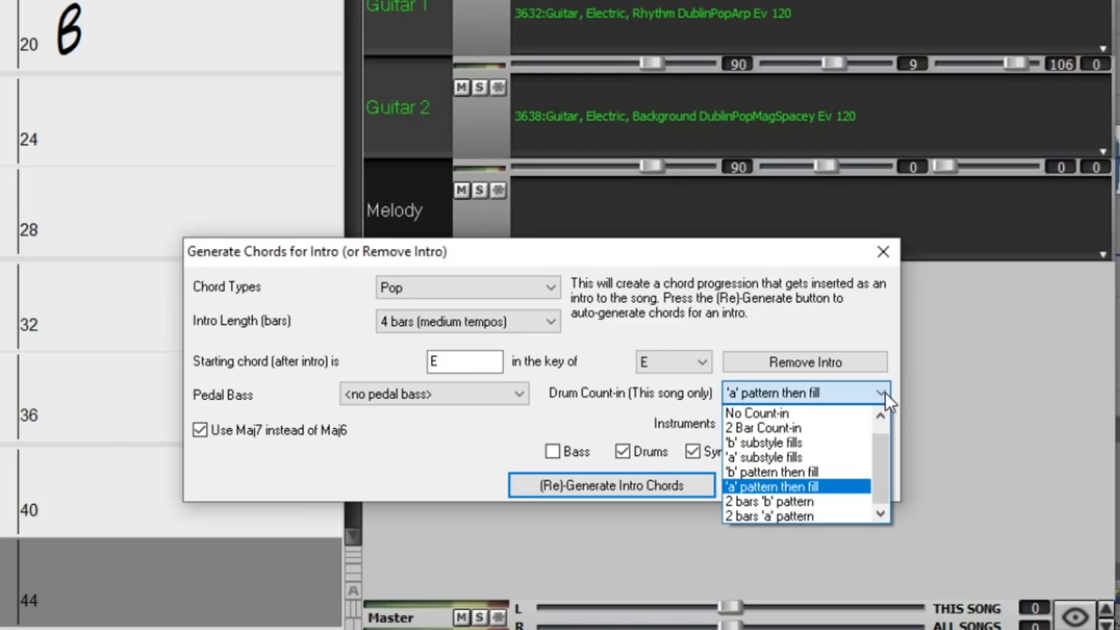
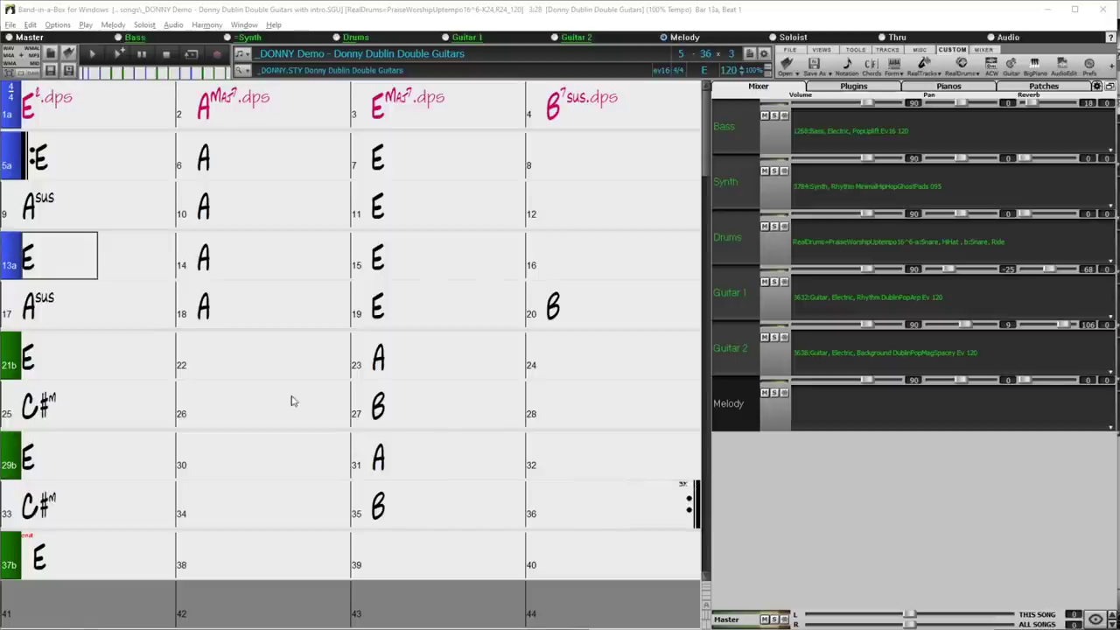
Copy the chords of bars 13 to 20 and paste them as text into an empty Notepad document
left_click(61, 260)
left_click_drag(61, 260, 656, 308)
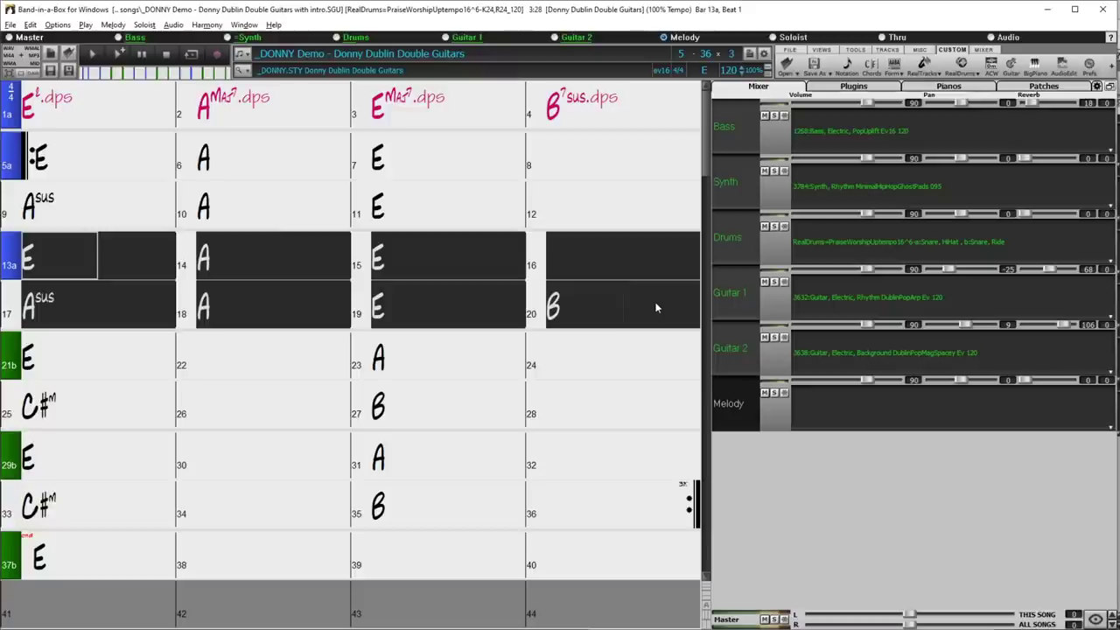
key("ctrl+c")
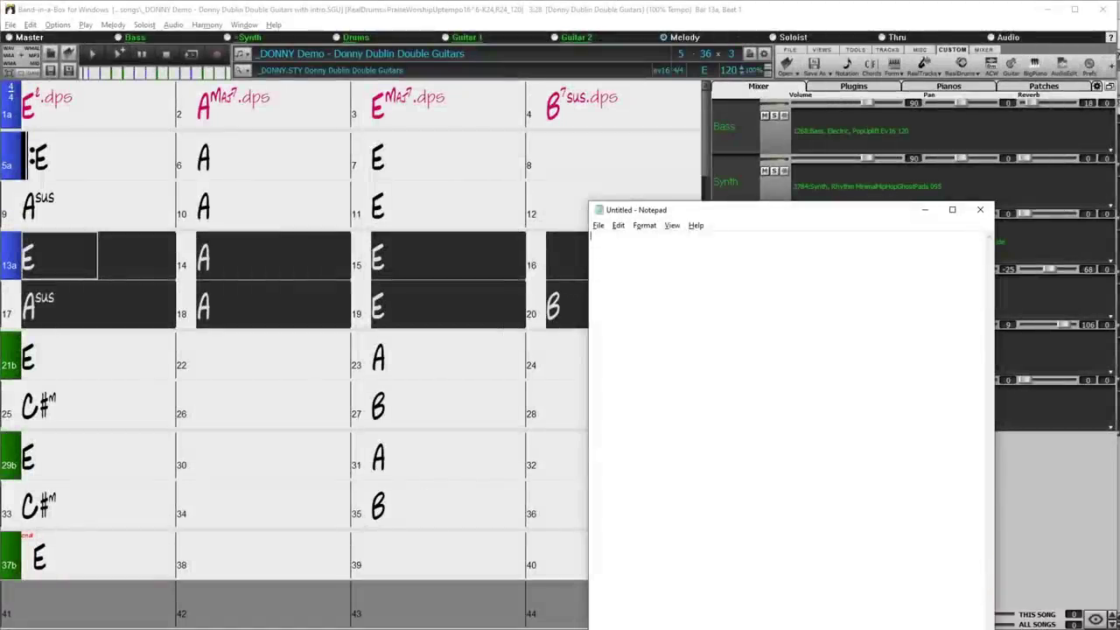
key("ctrl+v")
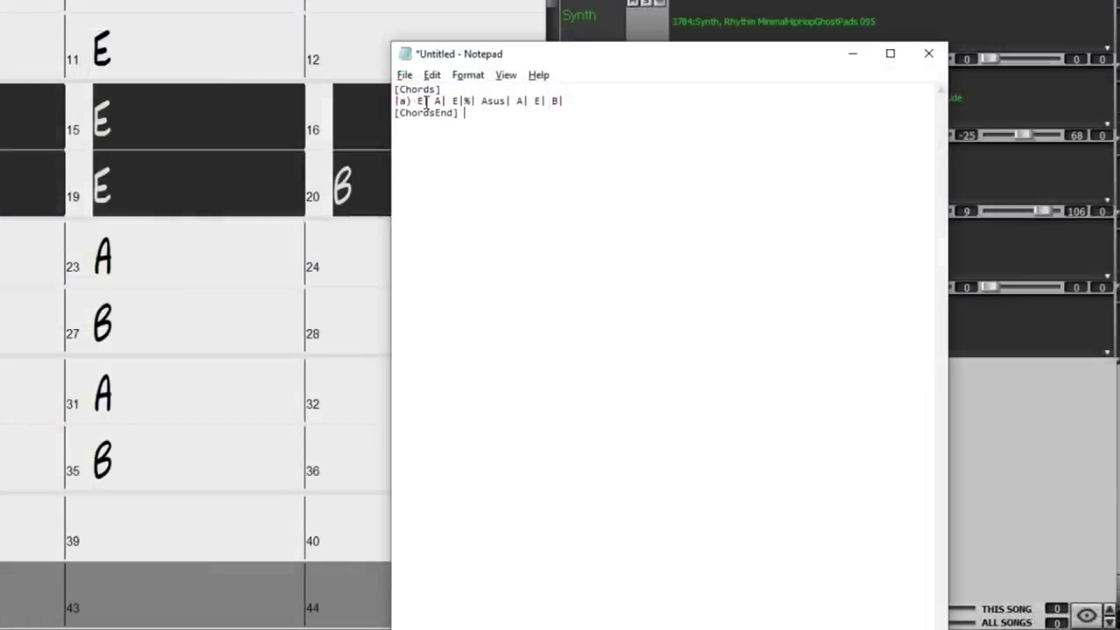
Rewrite the chord line in the text as |Gmaj7|Cmaj7|Gmaj7|Cmaj7|F#m7b5| |B7| |
left_click_drag(613, 244, 598, 244)
type("Gmaj7")
key("Right")
key("shift+Right")
key("shift+Right")
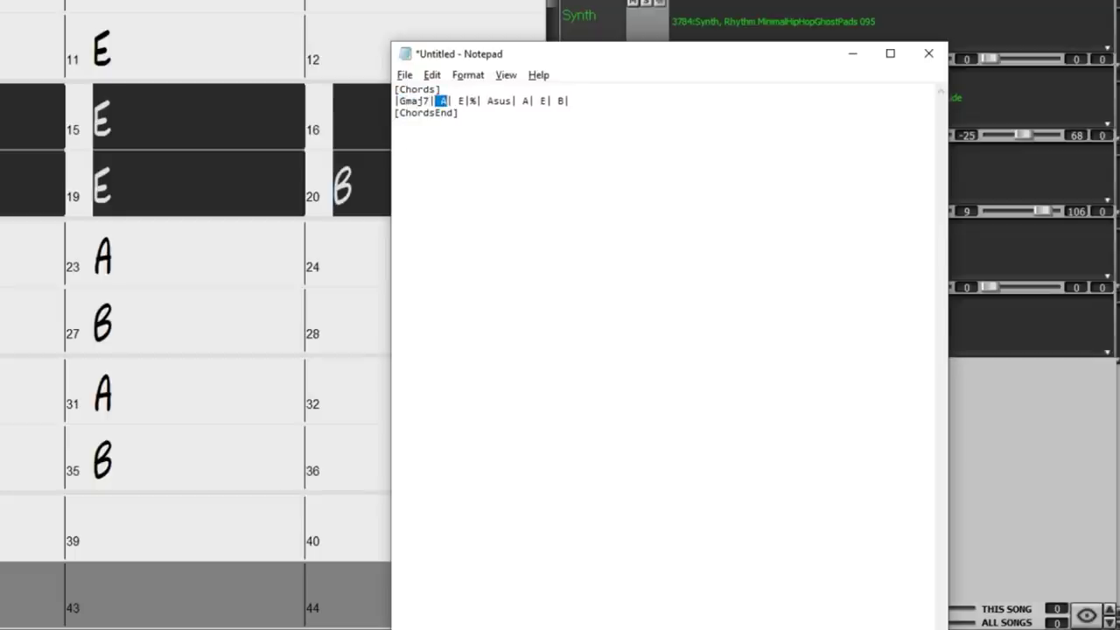
type("Cmaj7|Gmaj7|Cmaj7|F#m7b5| |B7")
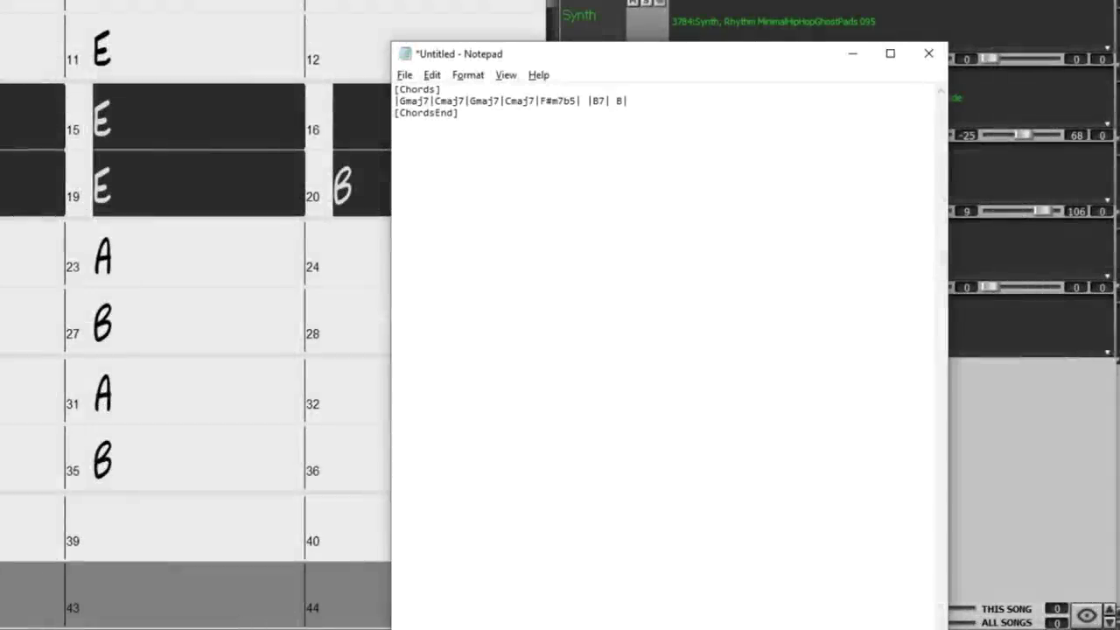
key("shift+Right")
key("shift+Right")
type("|")
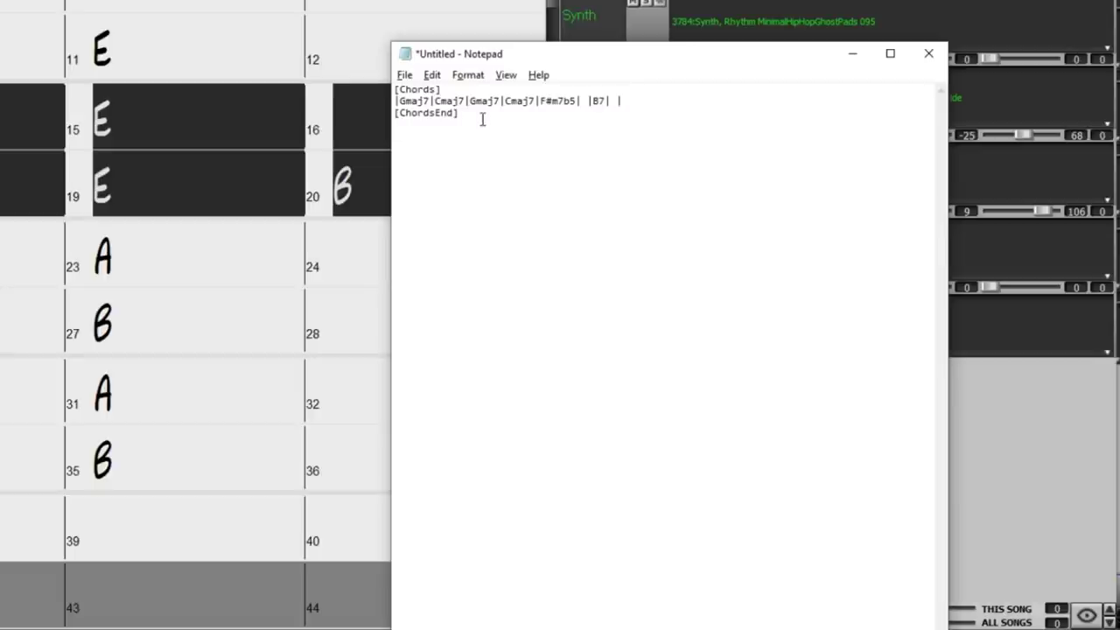
Copy the edited chord text and paste it into the current Band-in-a-Box song from bar 13, using the whole song option
key("ctrl+a")
left_click(28, 23)
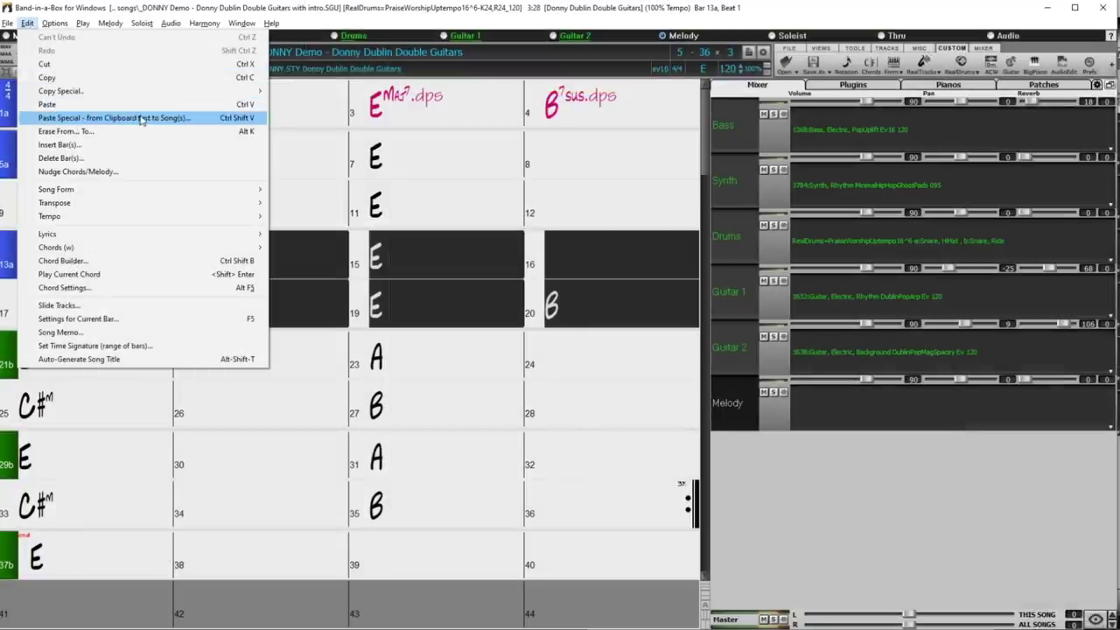
left_click(261, 119)
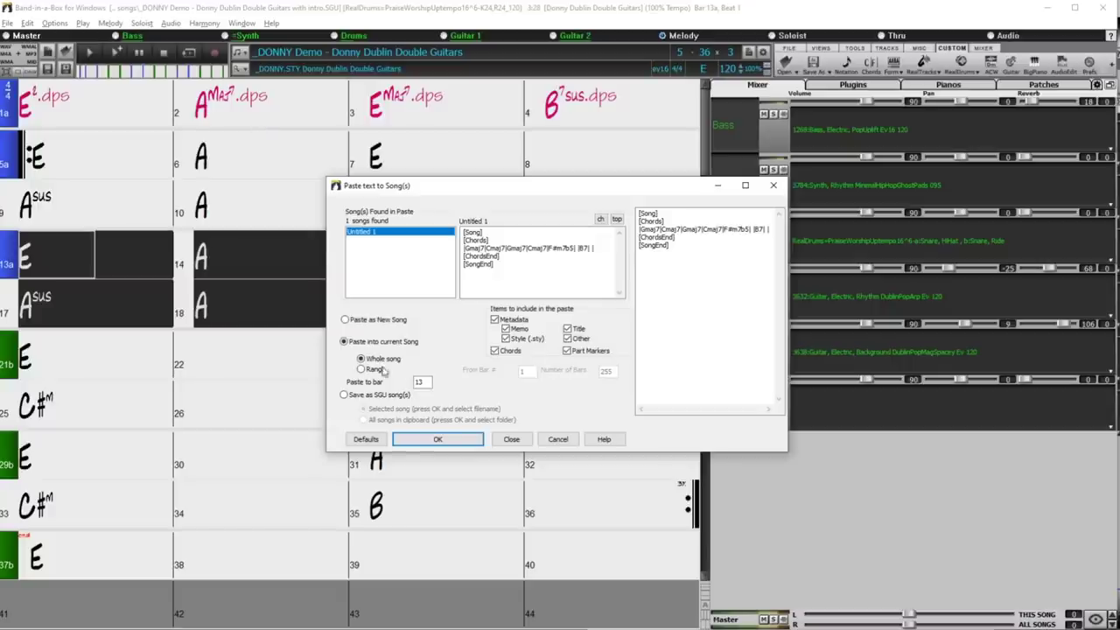
left_click(438, 444)
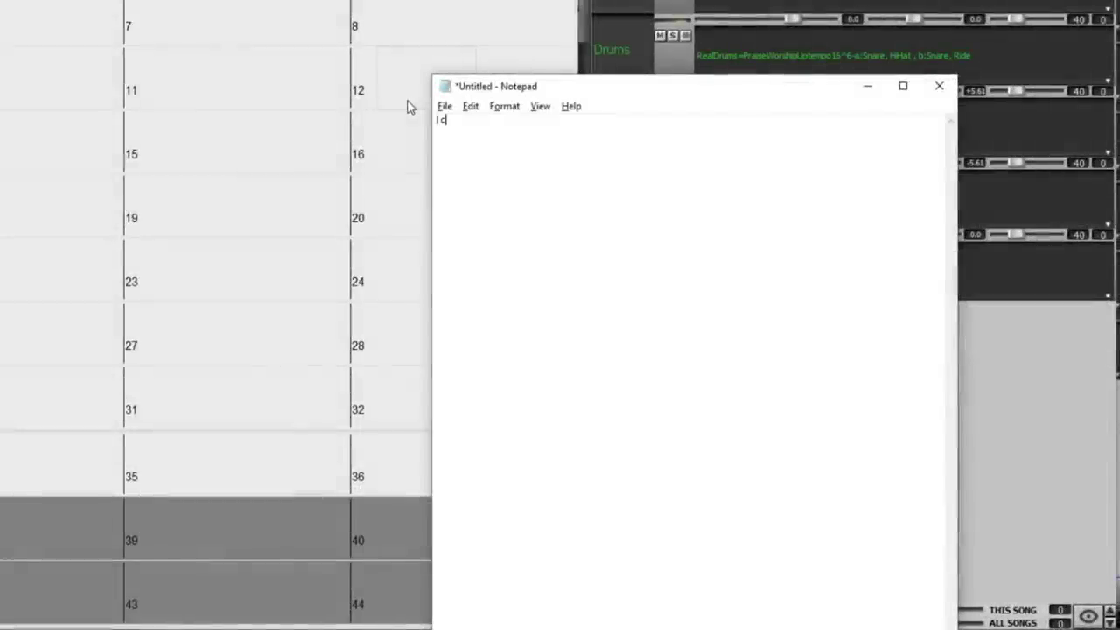
Write the chord line |cmaj7|fmaj7|cmaj7|g7| in Notepad and paste it into the untitled Band-in-a-Box song at bar 9
type("maj7|f")
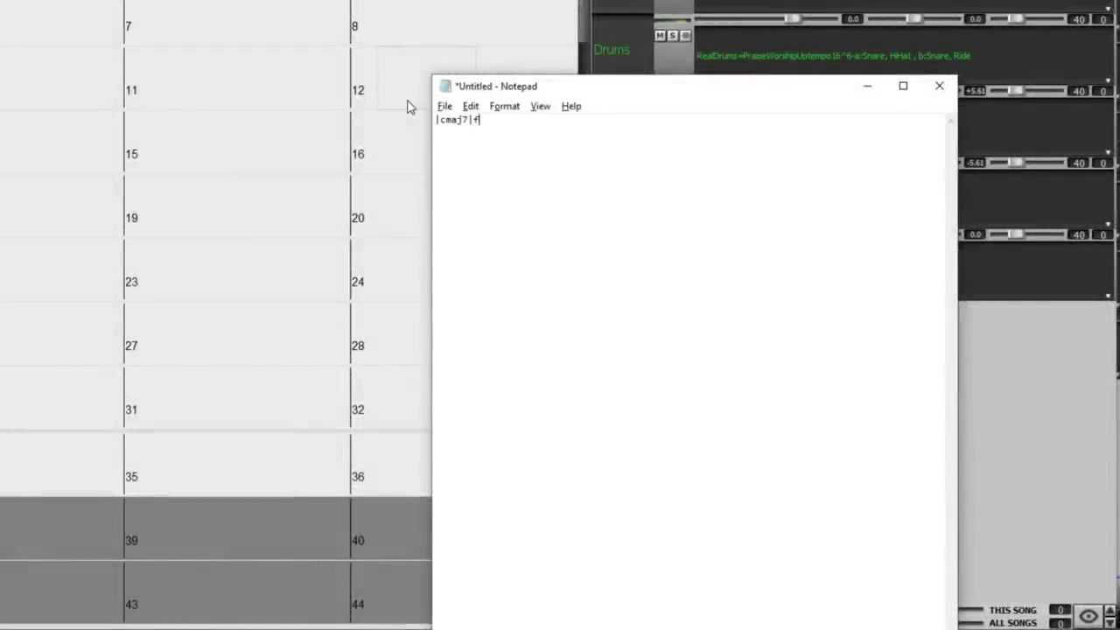
type("maj7|")
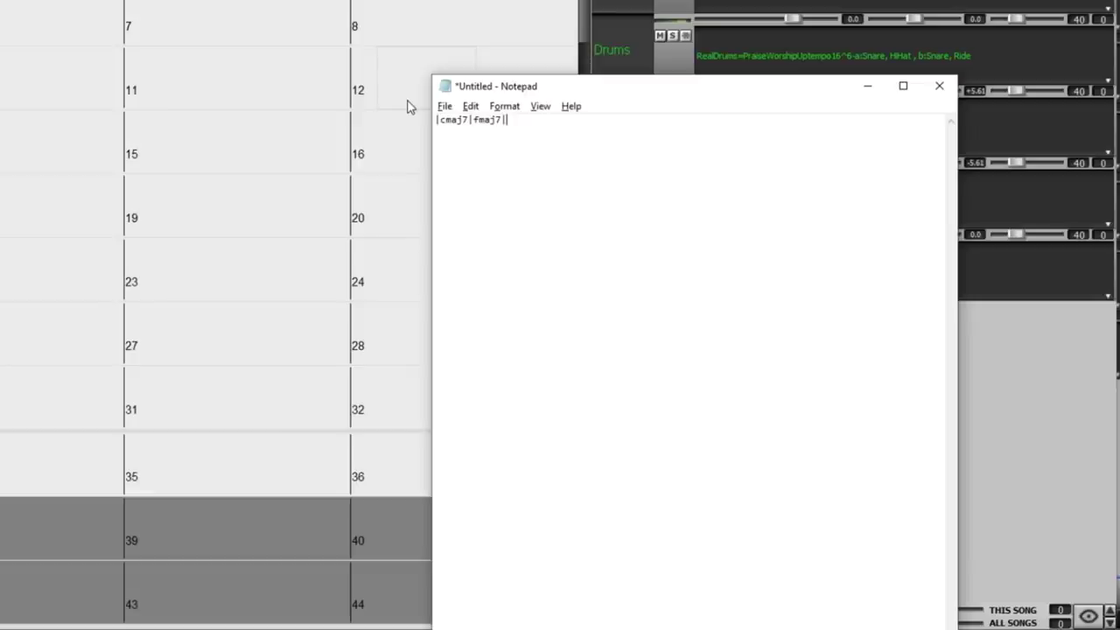
type("cmaj7|g7|")
key("ctrl+a")
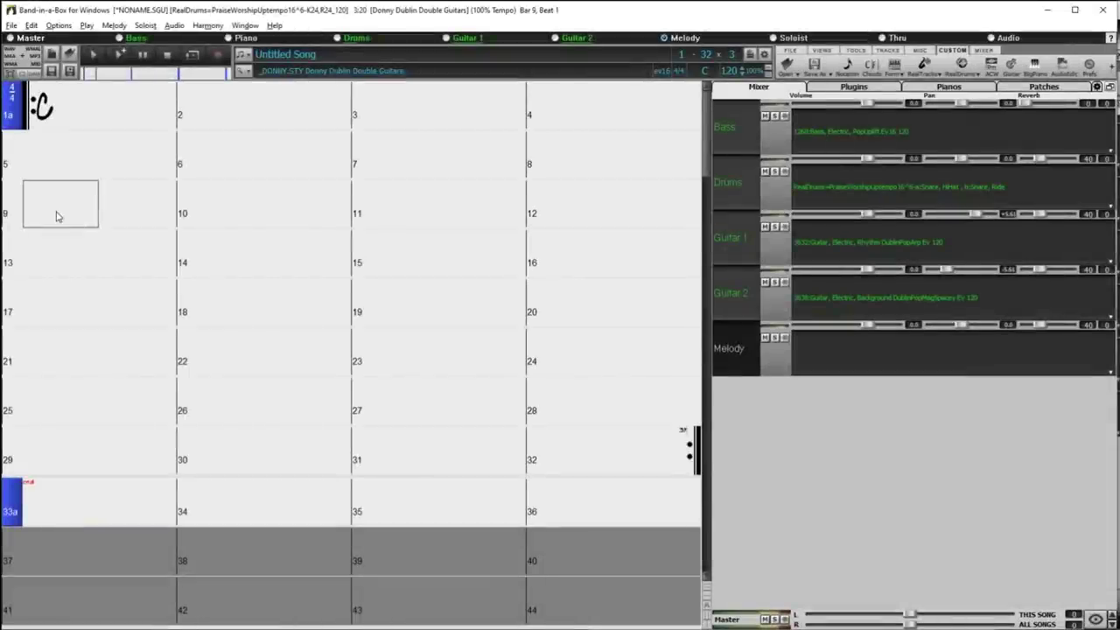
key("ctrl+v")
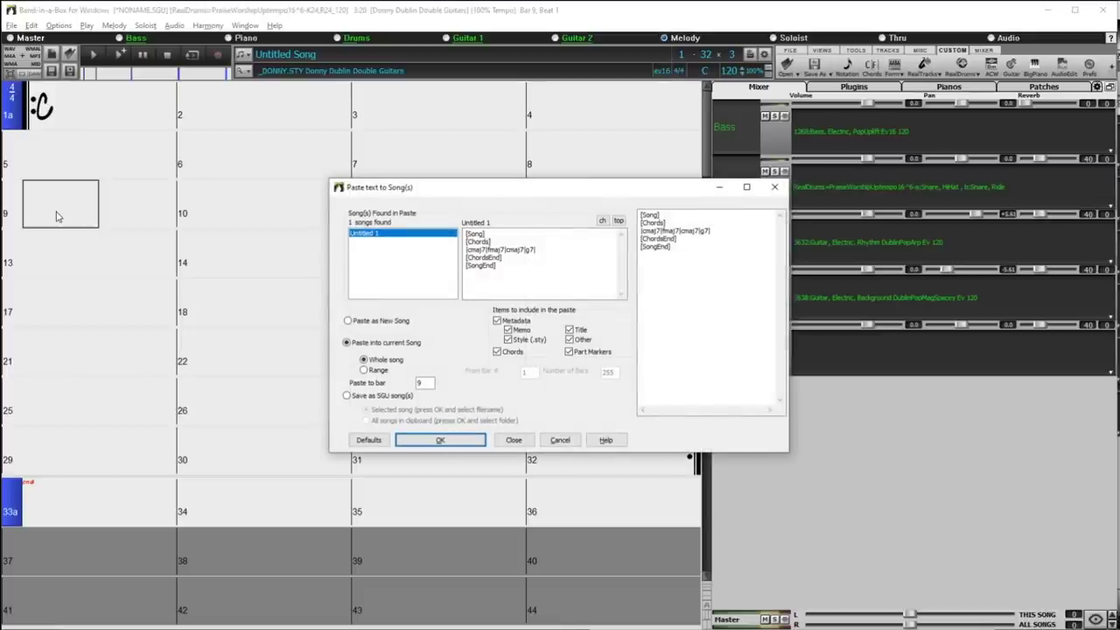
key("Return")
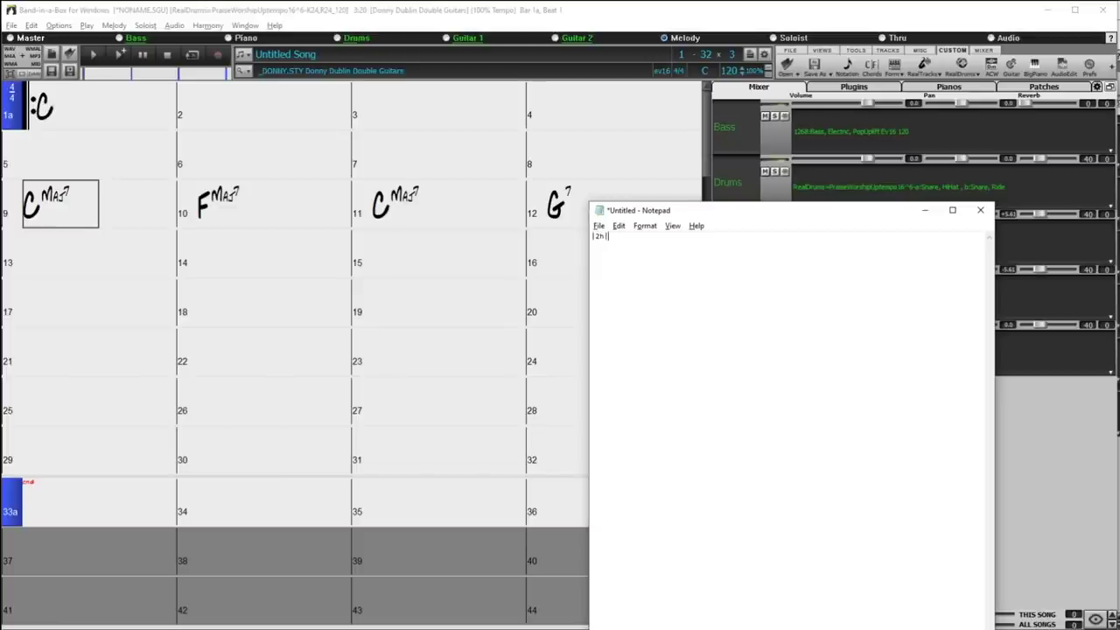
Write the shorthand chords |2h|57| in Notepad and paste them into the untitled Band-in-a-Box song at bar 13
type("|57|")
key("ctrl+a")
key("ctrl+c")
key("alt+Tab")
key("ctrl+v")
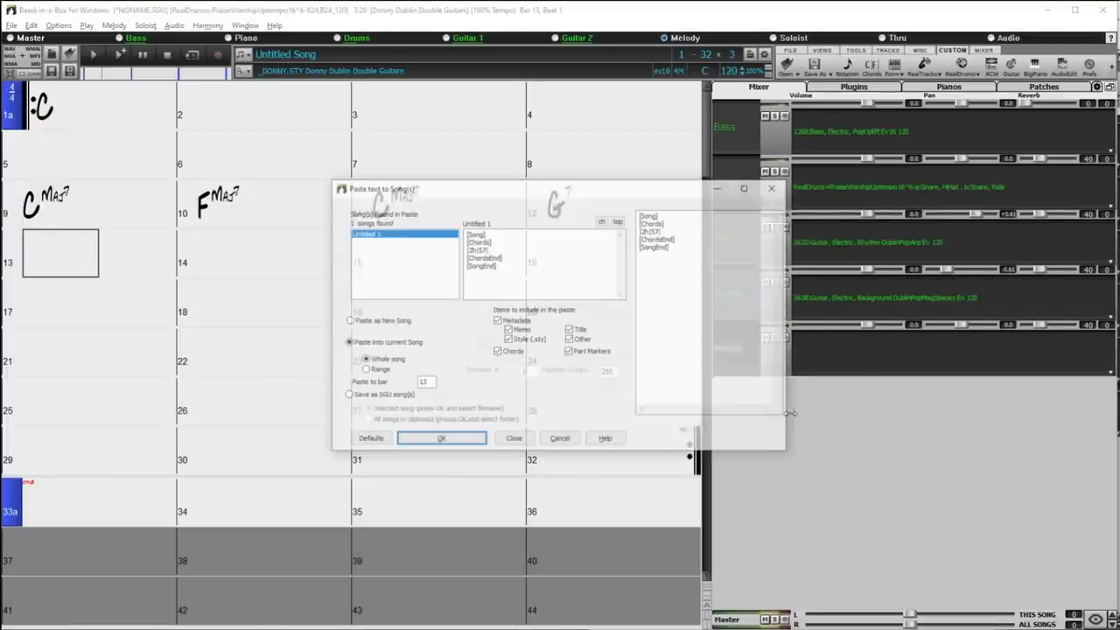
key("Return")
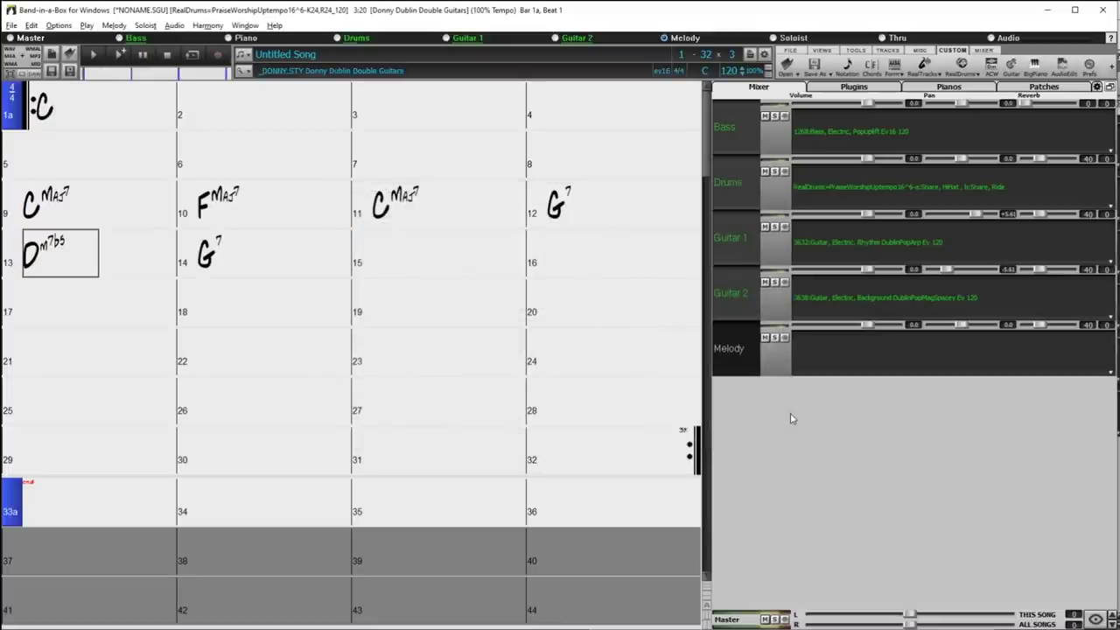
left_click(61, 264)
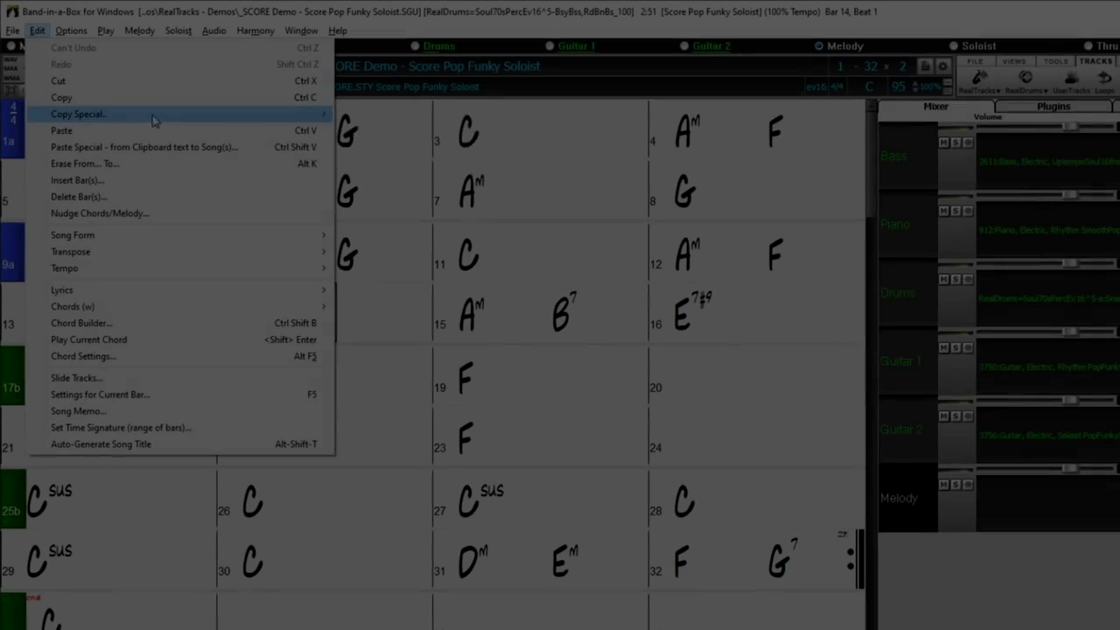
Copy the whole Score Pop Funky Soloist demo song to the clipboard as text and place it in Notepad
mouse_move(220, 117)
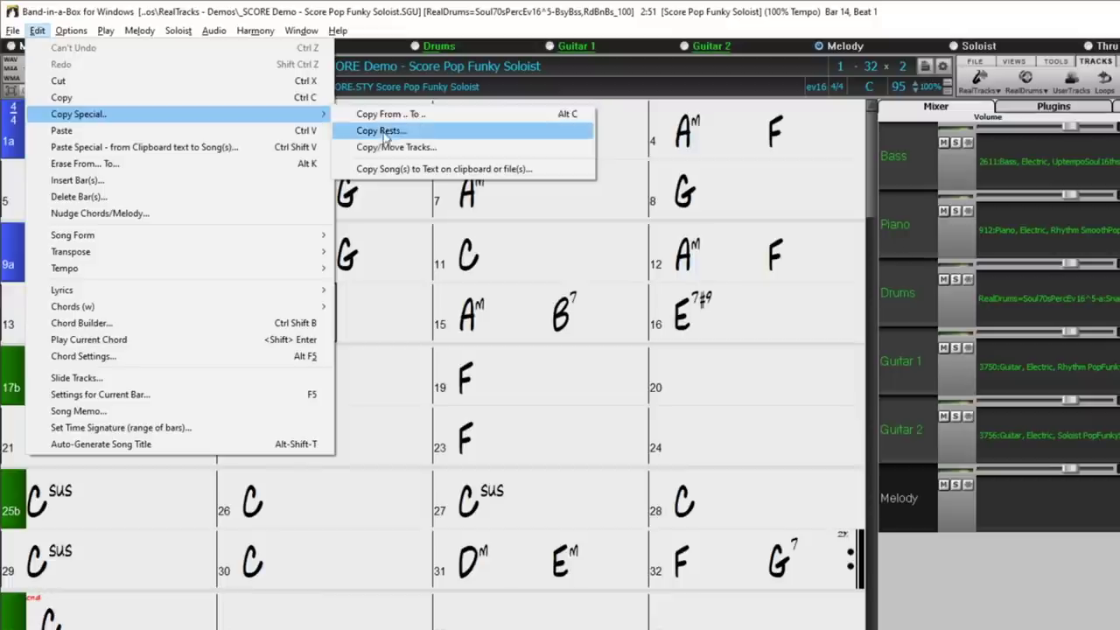
left_click(526, 170)
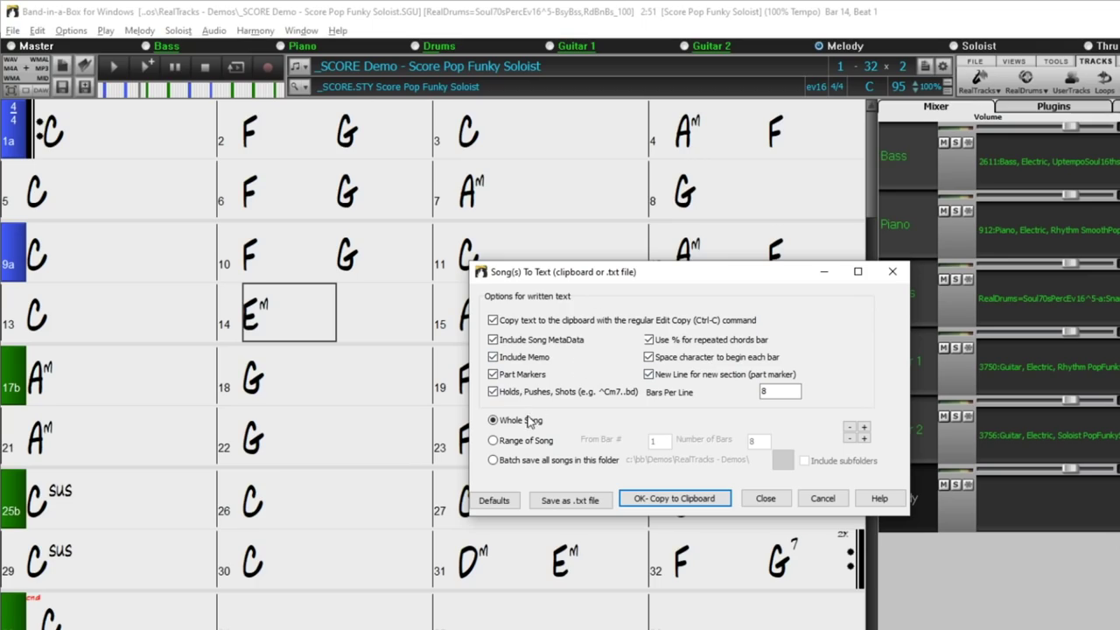
left_click(674, 499)
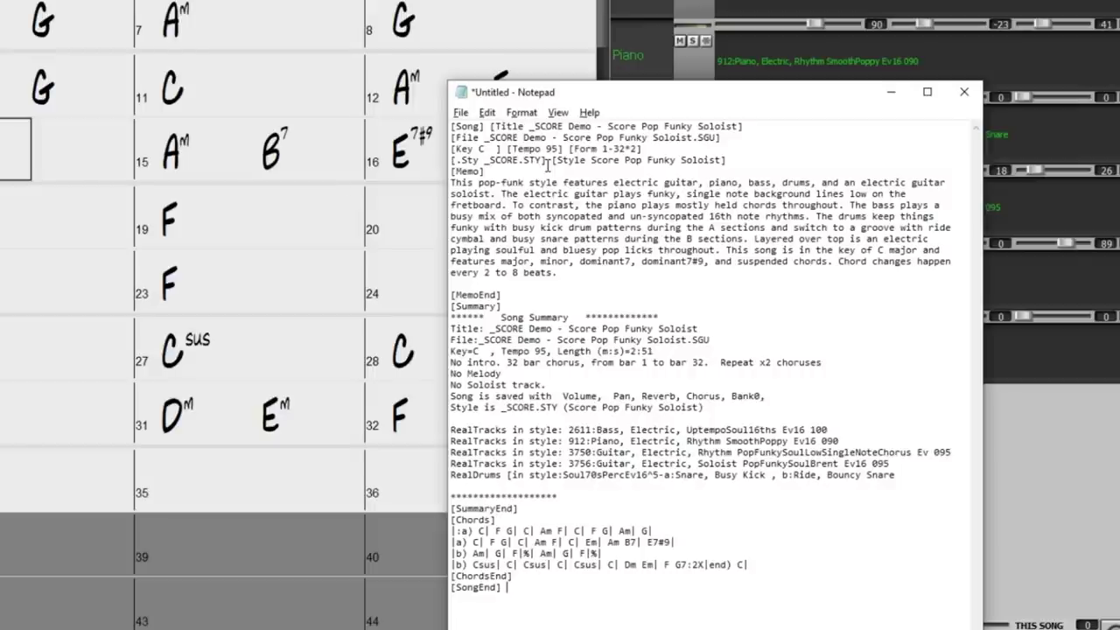
Examine the exported song text in Notepad: title, key, tempo, form, style, memo, song summary and chords section
left_click_drag(529, 127, 658, 150)
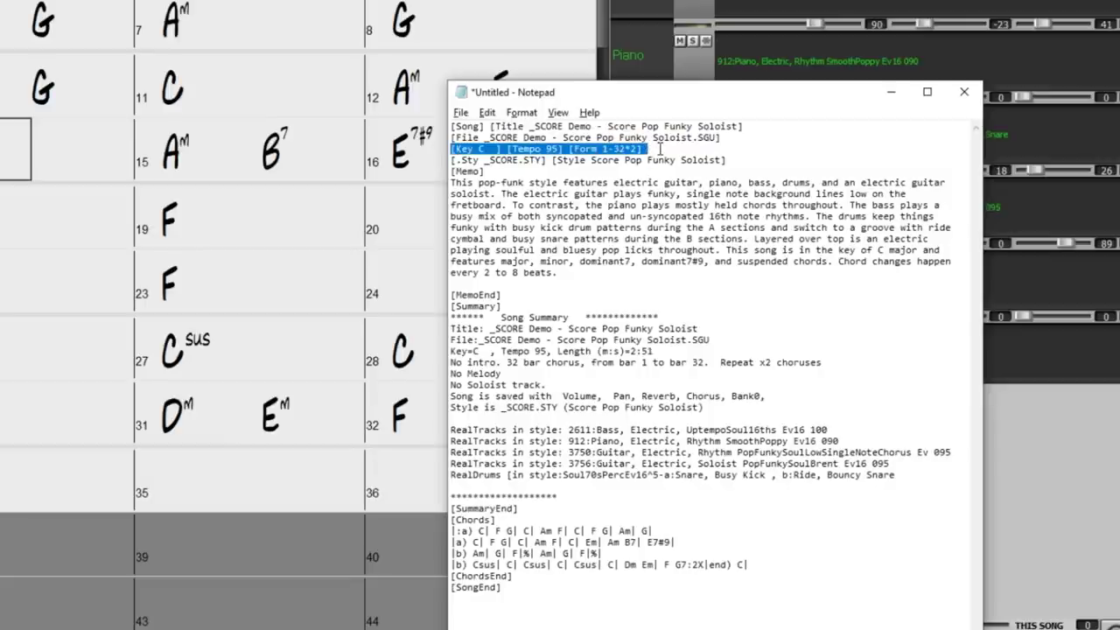
left_click_drag(733, 161, 442, 163)
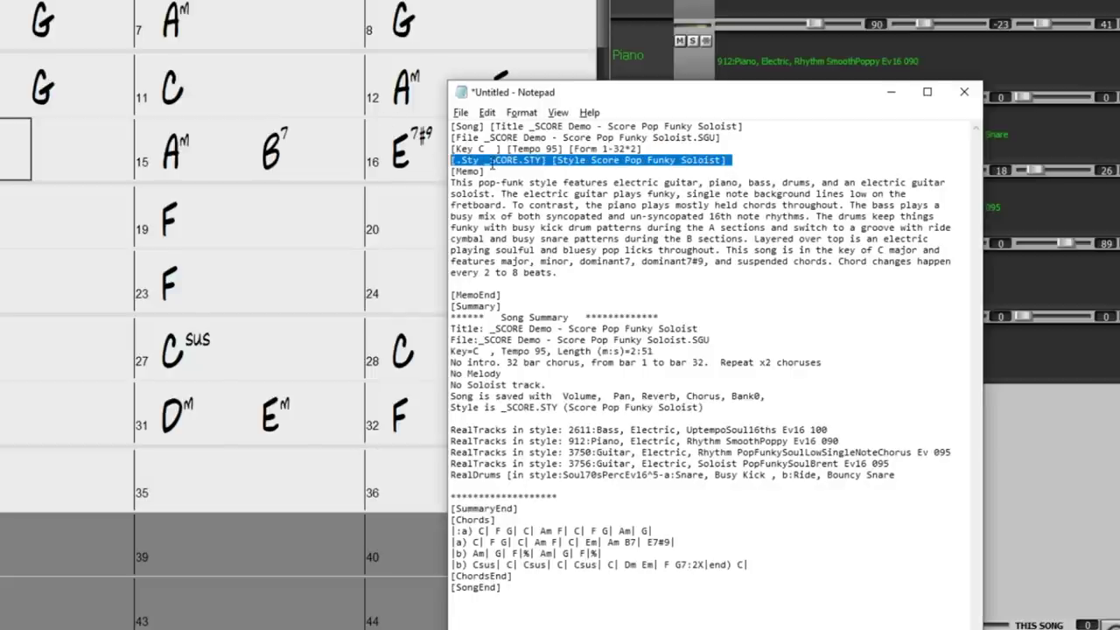
left_click_drag(558, 274, 451, 181)
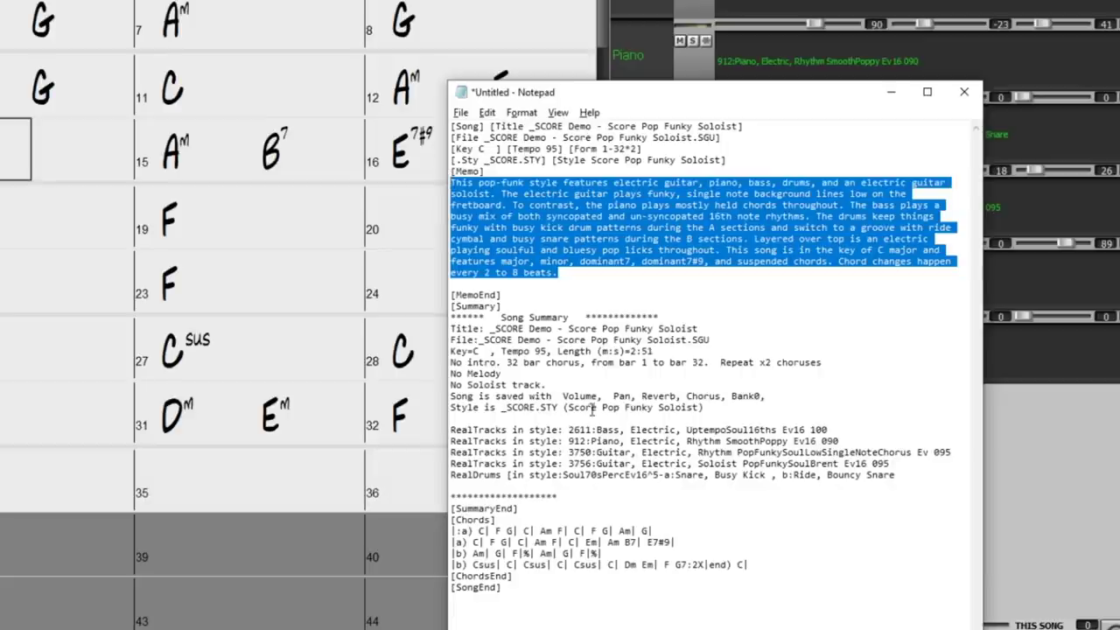
left_click_drag(590, 495, 438, 323)
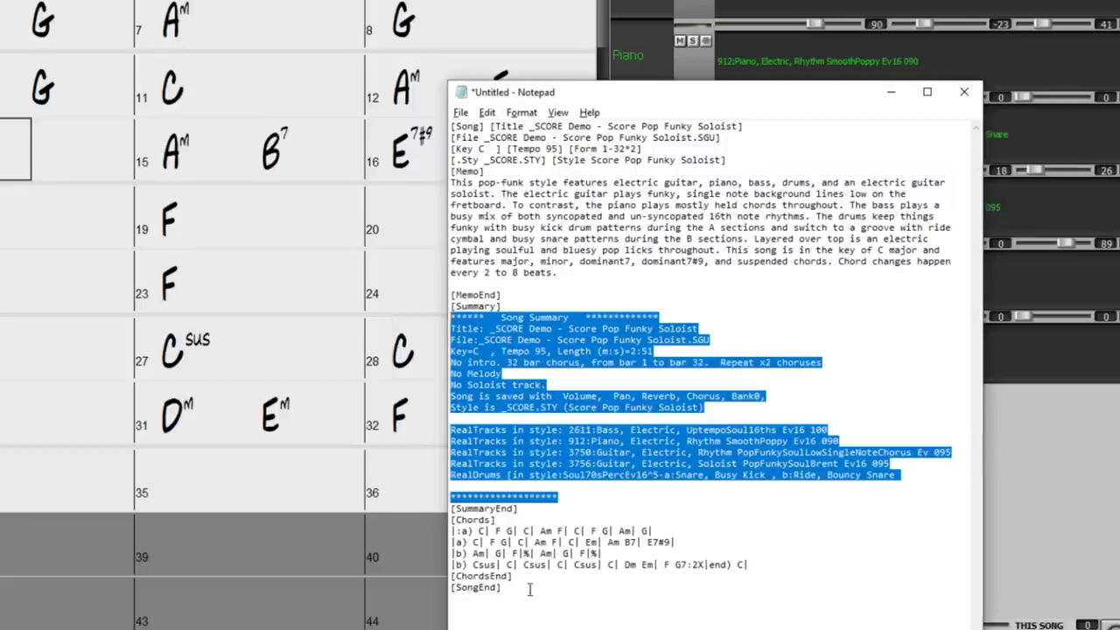
left_click_drag(528, 577, 442, 517)
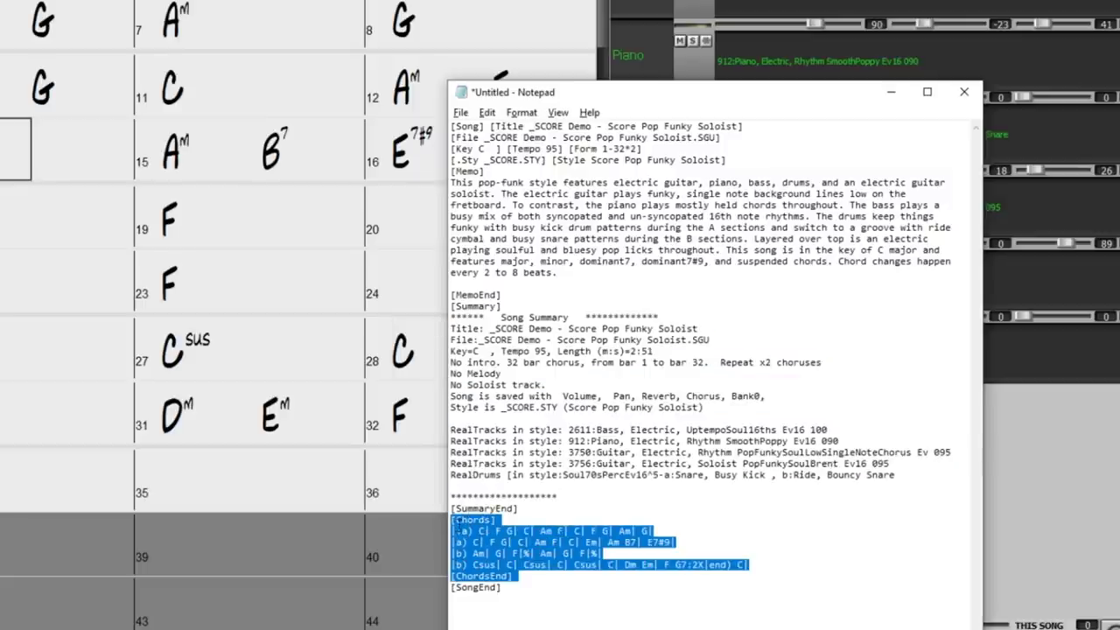
left_click(721, 533)
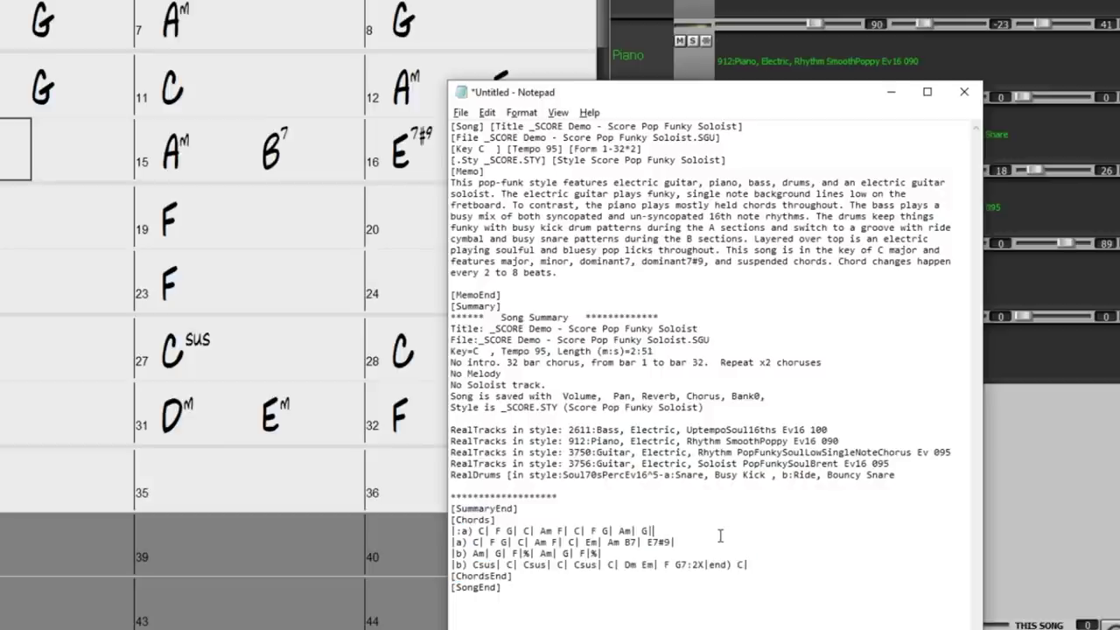
key("BackSpace")
left_click_drag(499, 520, 426, 524)
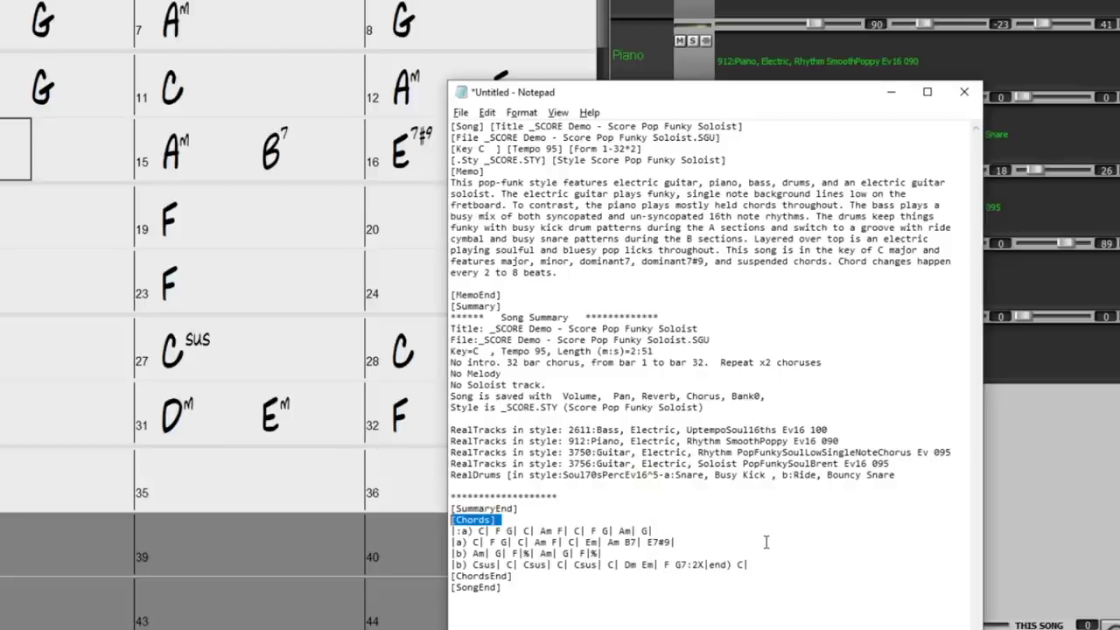
left_click_drag(742, 126, 530, 126)
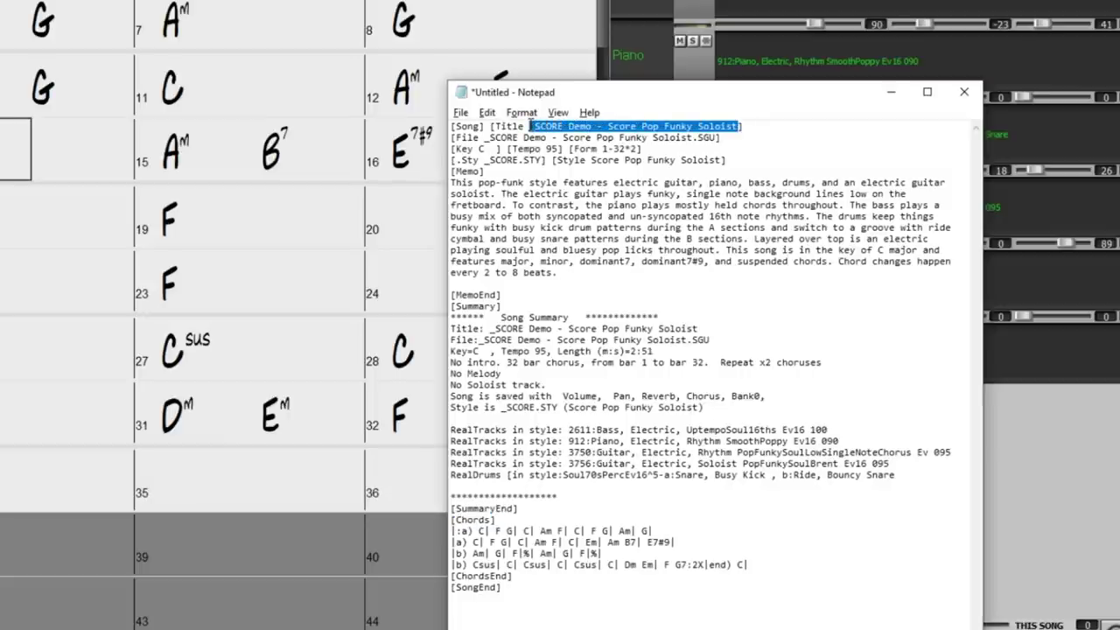
Retitle the song text in Notepad "blues from a text file" and remove the File line
type("blues fro")
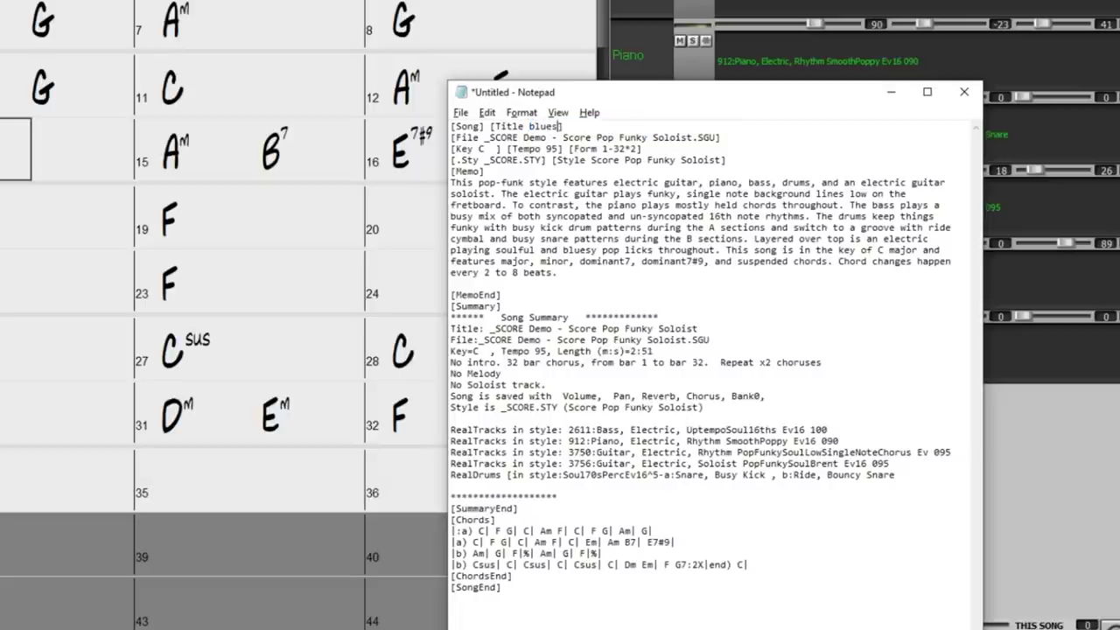
type("m a text file")
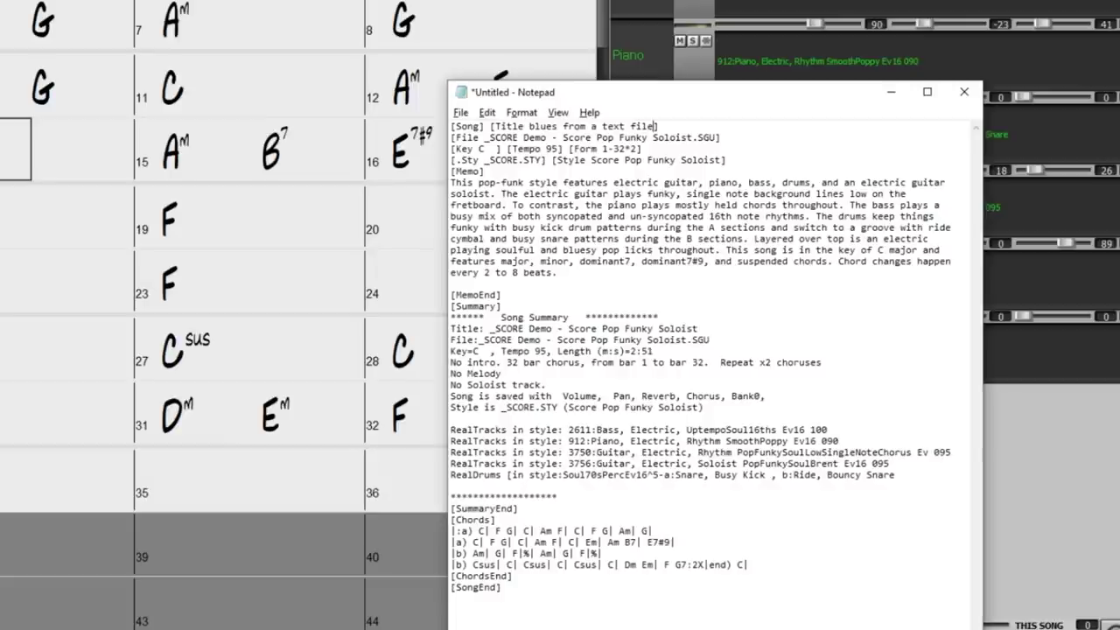
left_click_drag(728, 137, 432, 141)
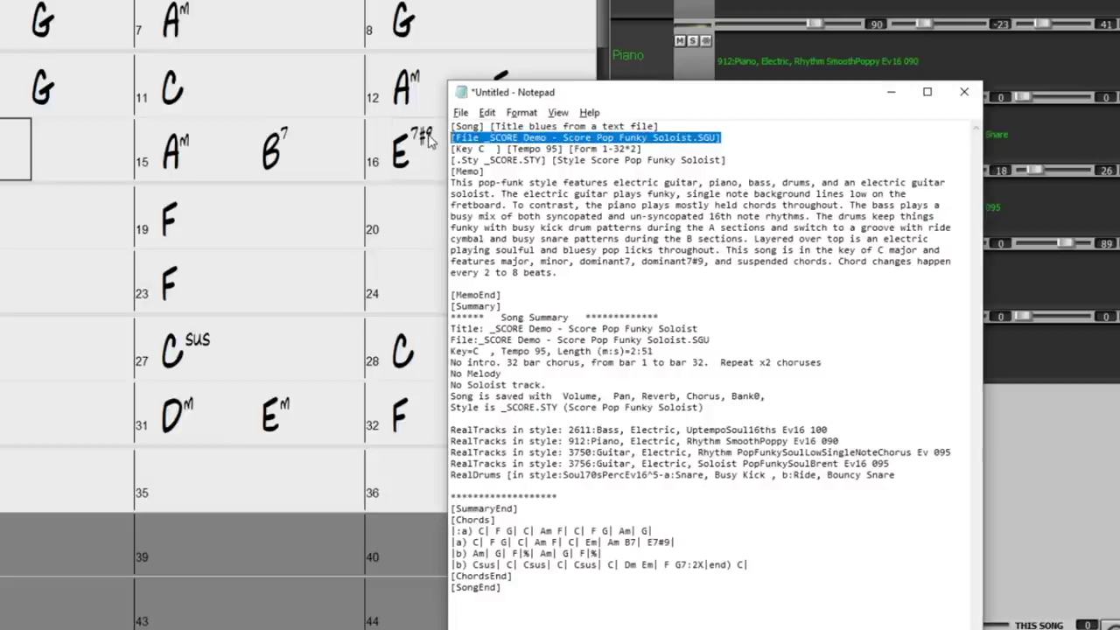
key("BackSpace")
key("BackSpace")
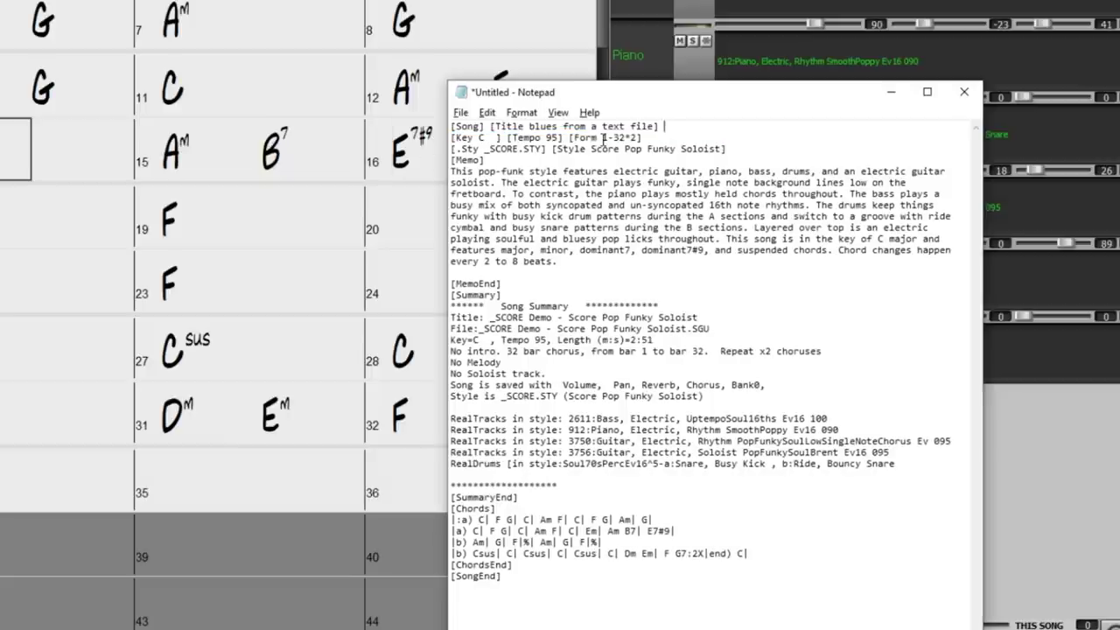
Set the key to Am and the tempo to 144 in the song text
double_click(480, 138)
type("Am")
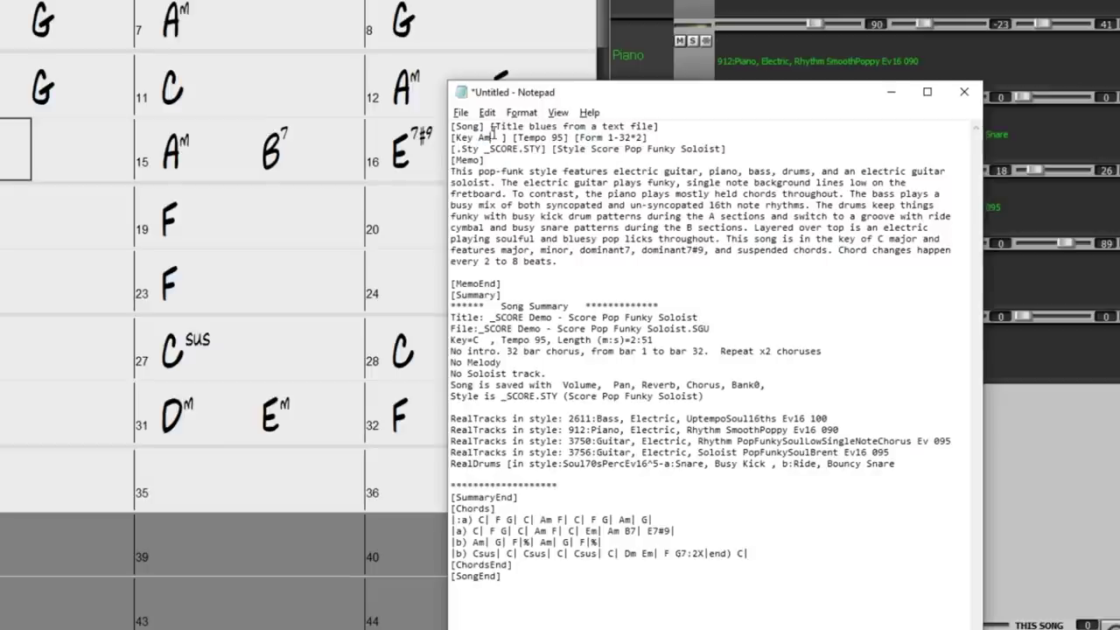
double_click(560, 138)
type("144")
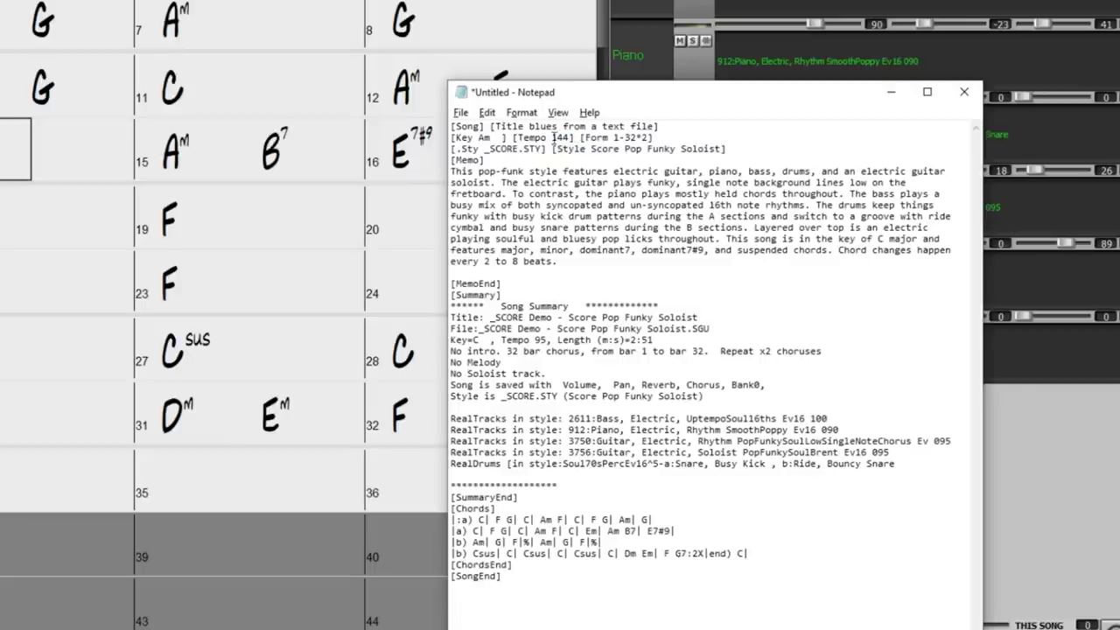
Set the form to 1-12*5 and the style file to _Walkin.STY in the song text
double_click(630, 137)
type("12")
double_click(647, 138)
type("5")
double_click(648, 137)
double_click(644, 137)
left_click(644, 137)
left_click_drag(518, 149, 489, 149)
type("Walkin")
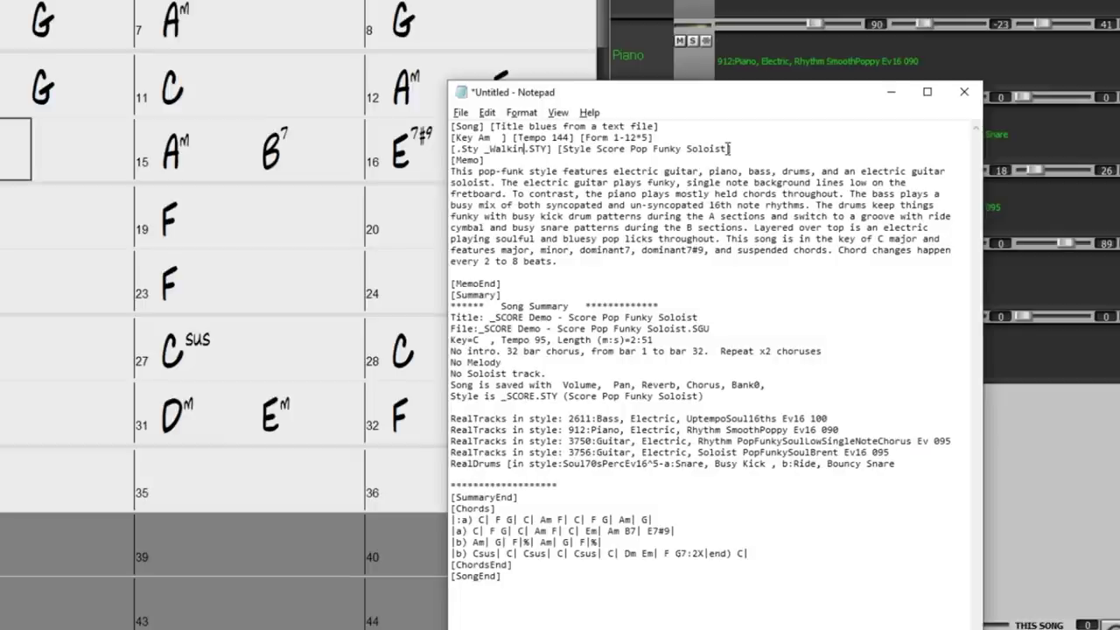
Replace the memo text with "I wrote this entire song in Notepad!" and remove the blank line before [MemoEnd]
left_click_drag(565, 262, 450, 170)
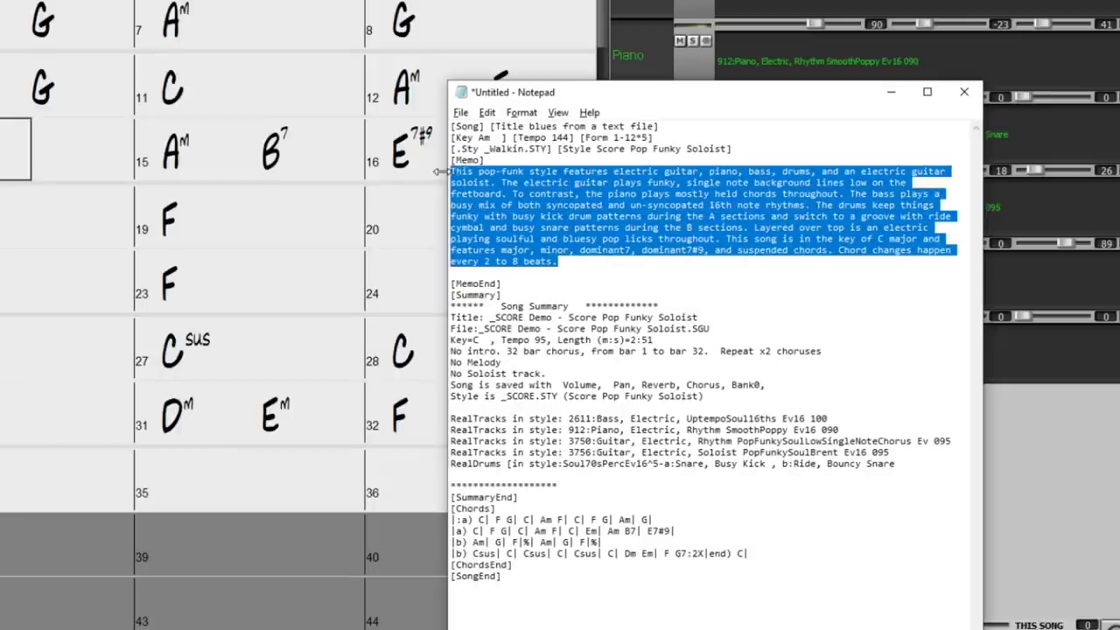
key("Delete")
type("I wrote this entire song in Notepad!")
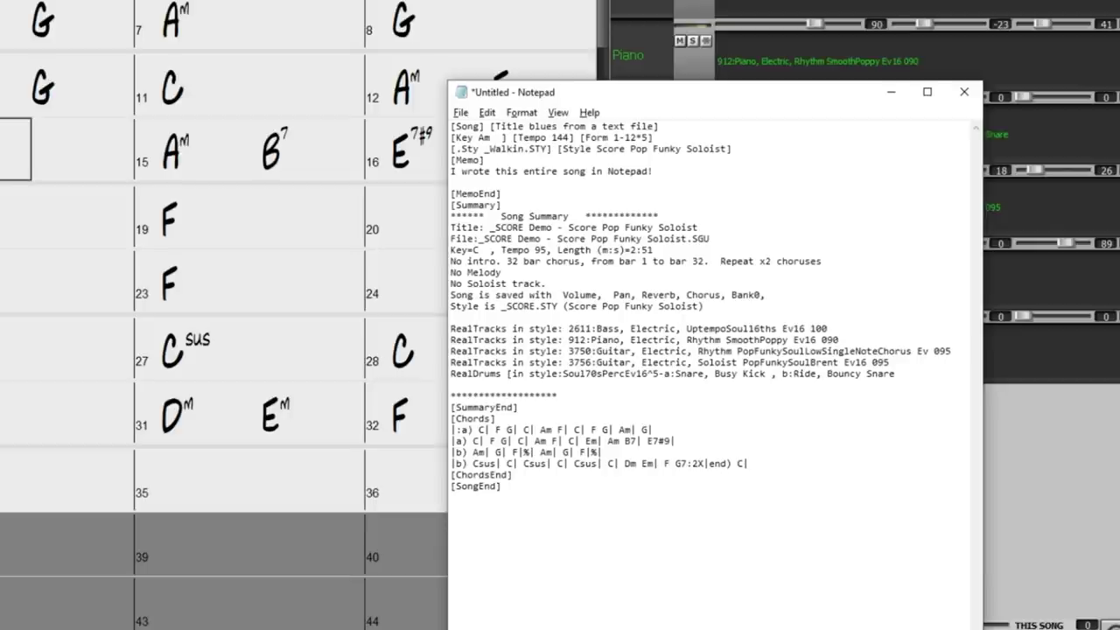
key("Delete")
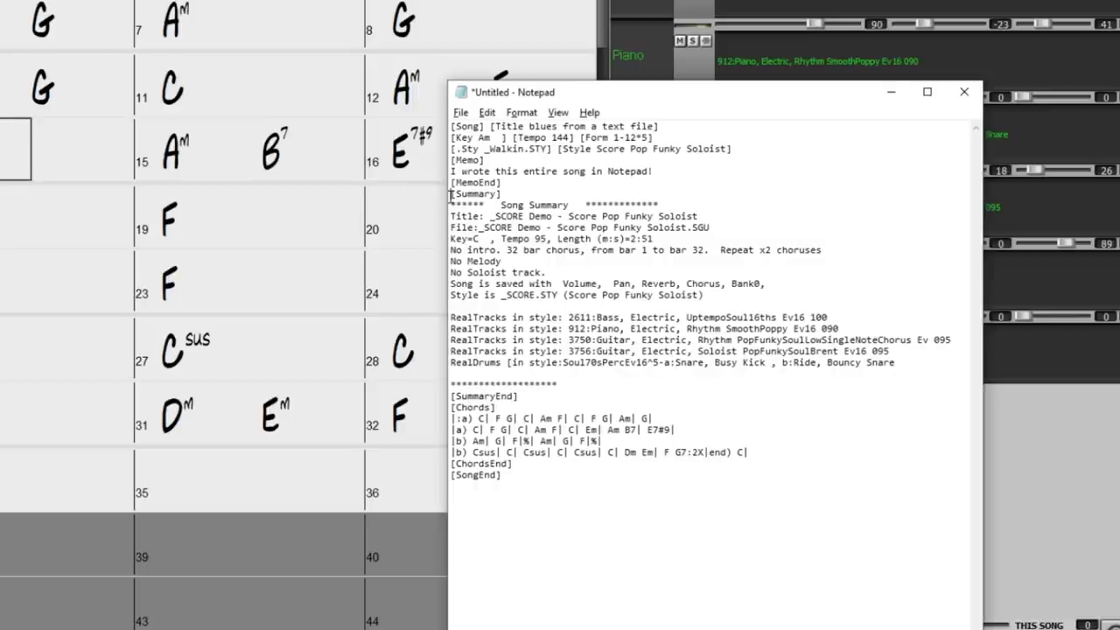
Delete the whole Summary section and the old chord lines, keeping the [Chords] and [ChordsEnd] tags
left_click_drag(450, 196, 442, 400)
key("Delete")
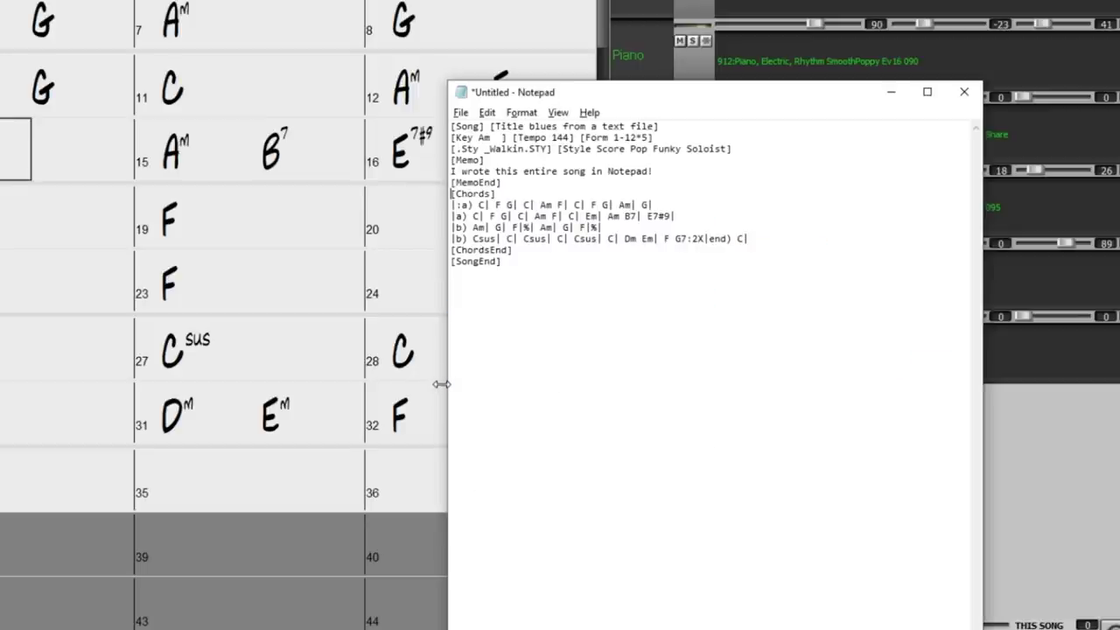
left_click_drag(767, 237, 440, 207)
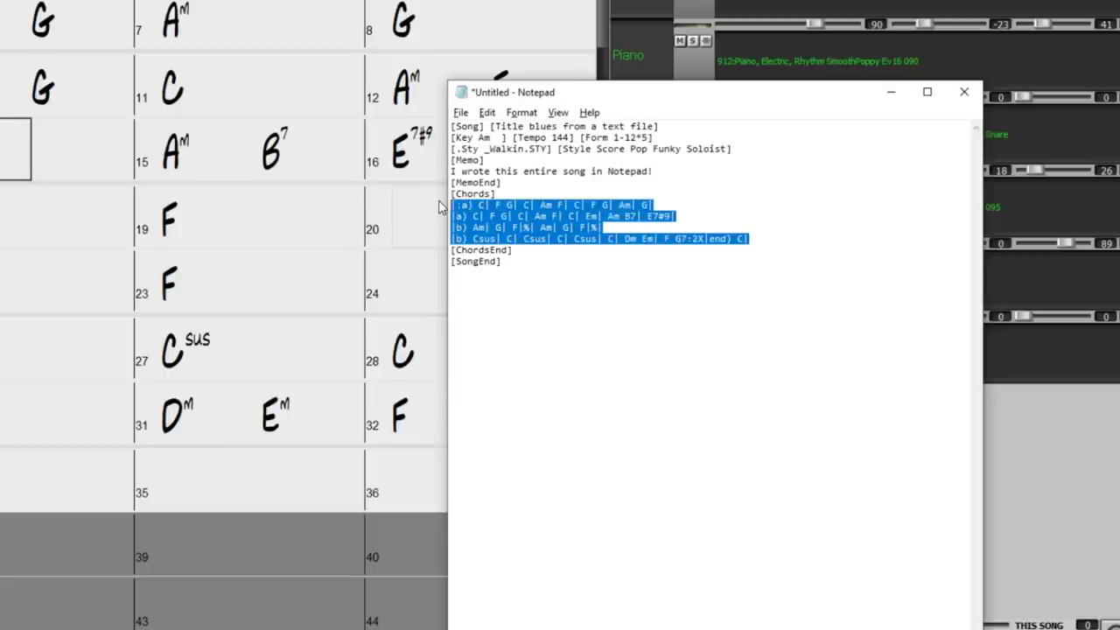
key("Delete")
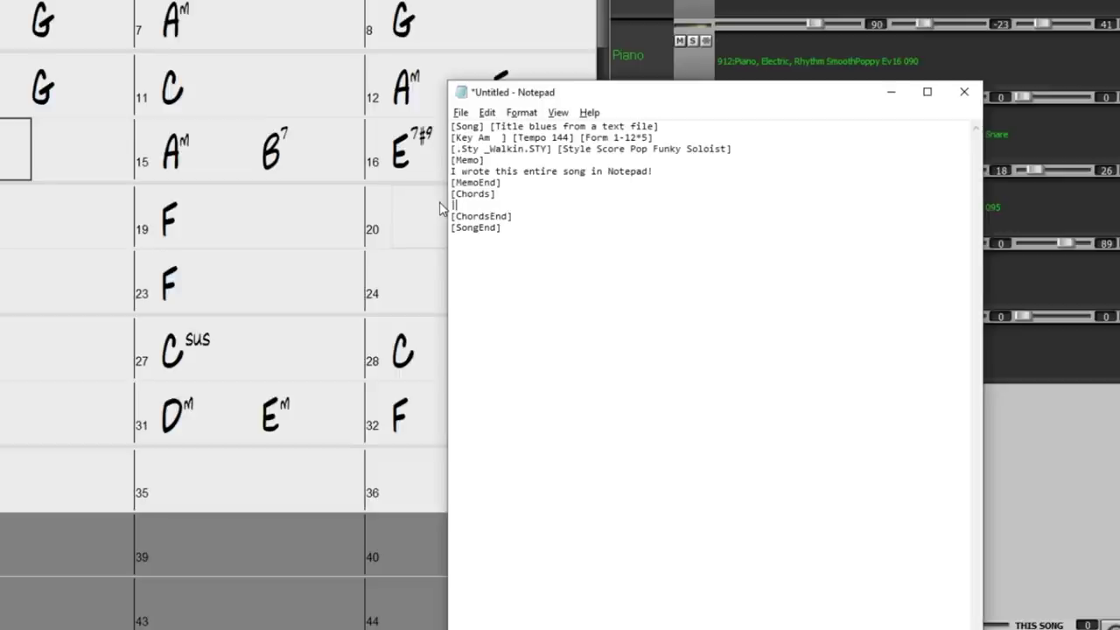
Write the first eight bars in the Chords section as |Am|Dm|Am| | and, on a second line, |Dm| |Am| |
type("|Am|Dm|Am| |")
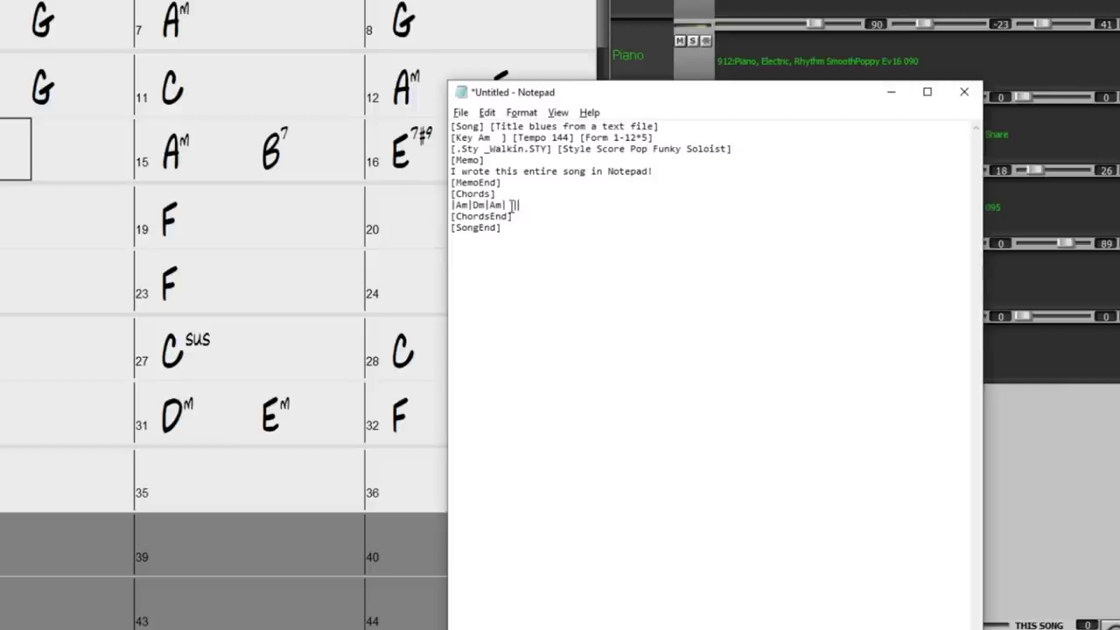
left_click_drag(508, 204, 514, 205)
key("BackSpace")
key("Return")
type("Dm|  |Am|  |")
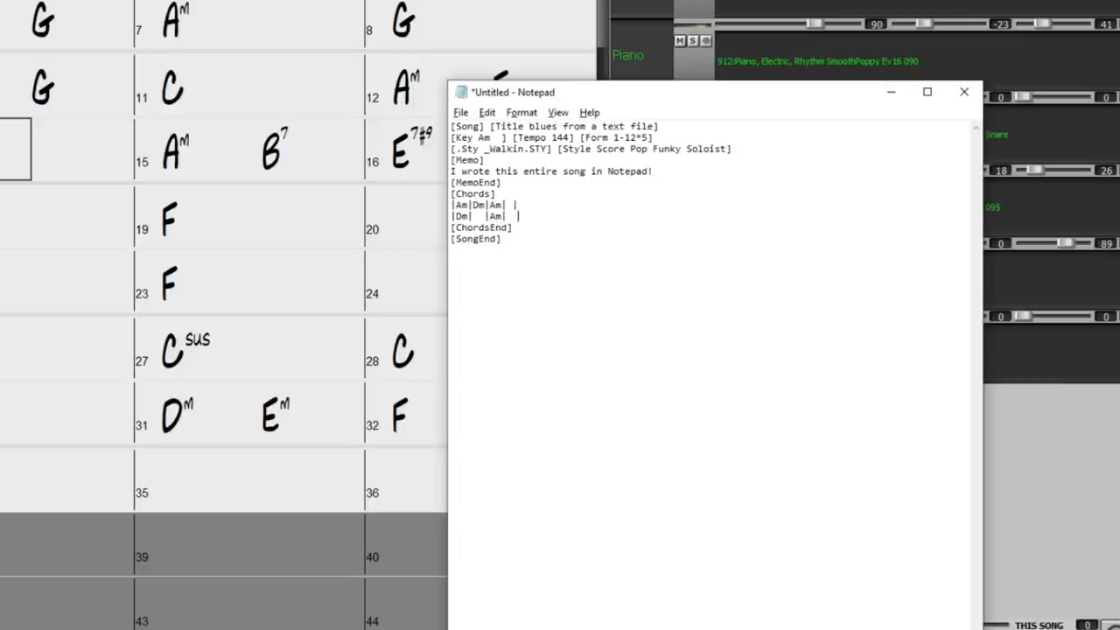
key("Return")
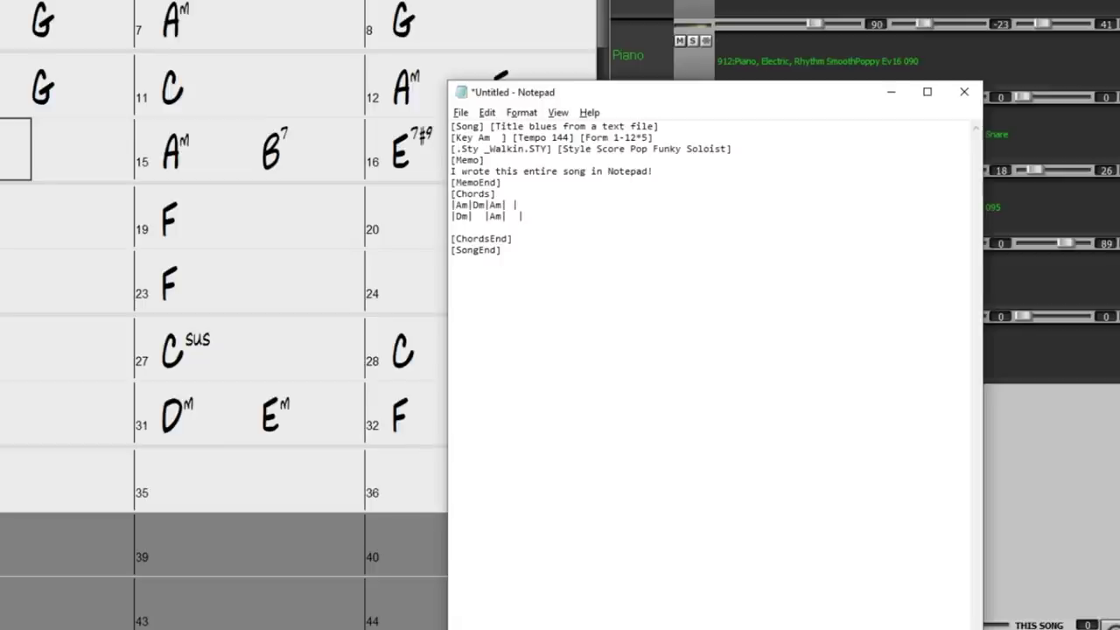
key("BackSpace")
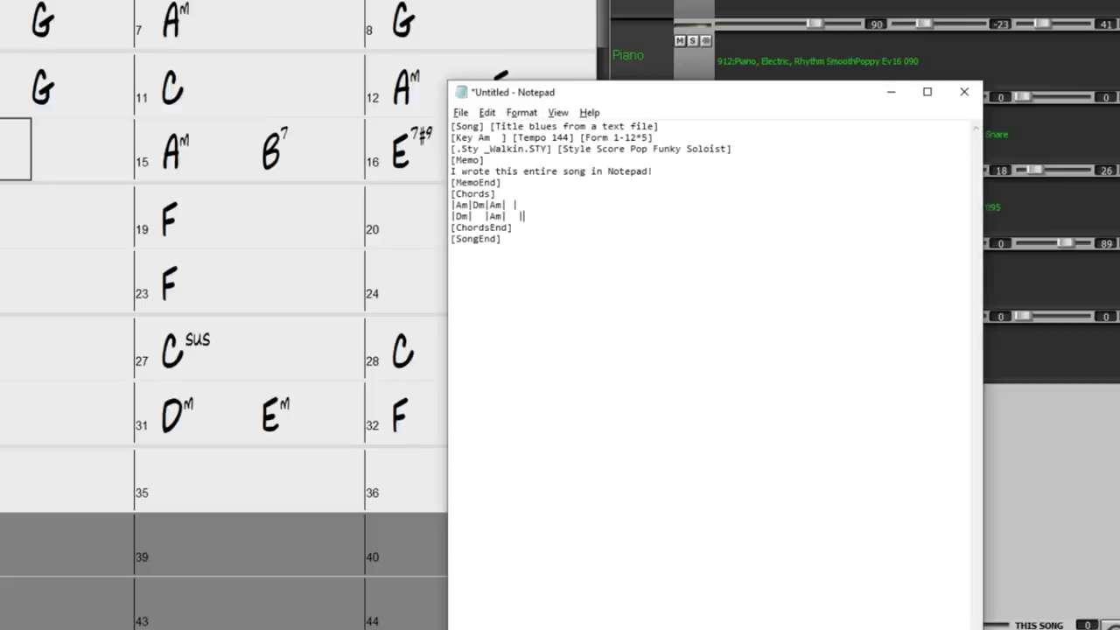
Append the last four bars |F7|E7|Am| | to the second chord line
type("|")
type("F7||")
type("E7")
type("|Am")
type("| ||")
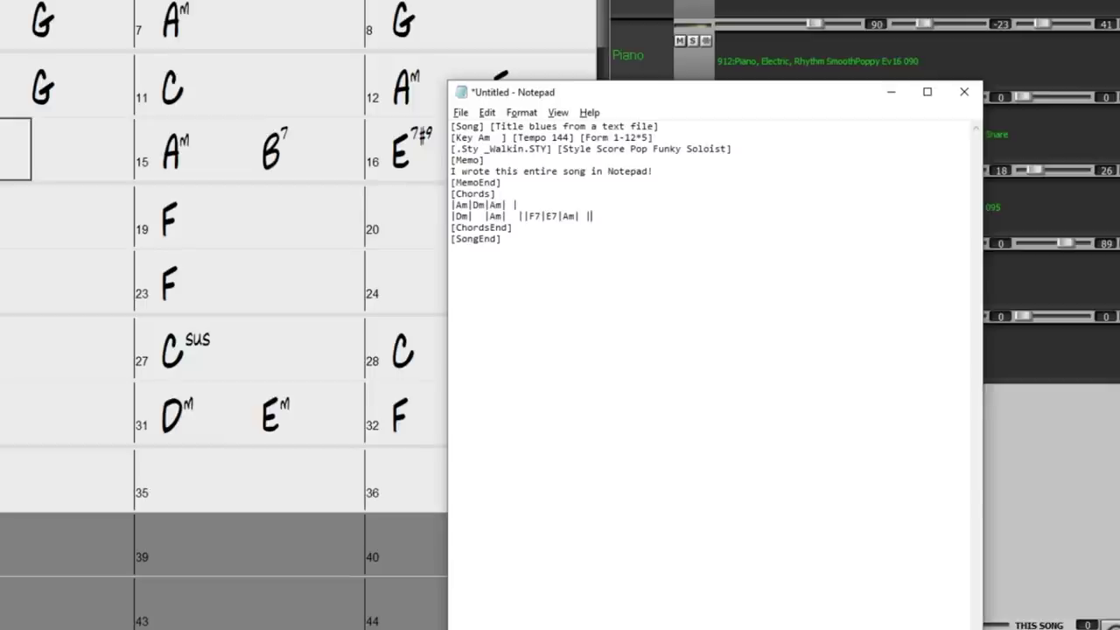
Turn every Am and Dm in both chord lines into Am7 and Dm7
left_click(569, 216)
type("7")
key("Left")
key("Left")
key("Left")
key("Left")
key("Left")
key("Left")
key("Left")
key("Left")
key("Left")
key("Left")
key("Left")
type("7")
key("Up")
key("Left")
type("7")
key("Left")
key("Left")
key("Left")
key("Left")
type("7")
key("Left")
key("Left")
key("Left")
key("Left")
type("7")
key("Down")
key("Left")
type("7")
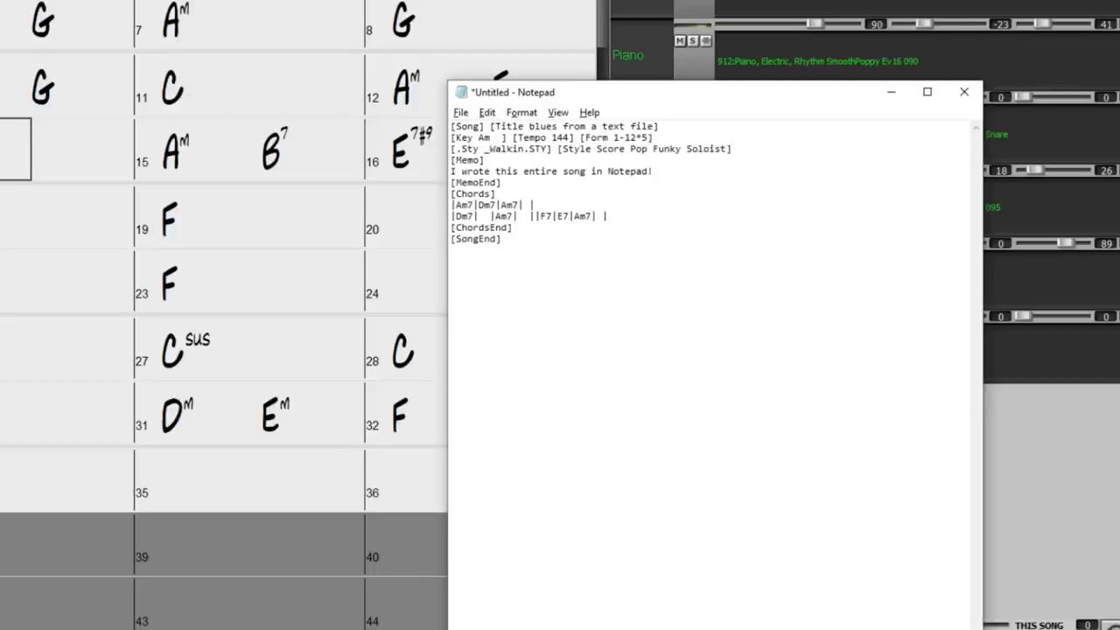
Add the part marker a) before the first Am7 chord
key("Up")
key("Left")
key("Left")
key("Left")
type("a")
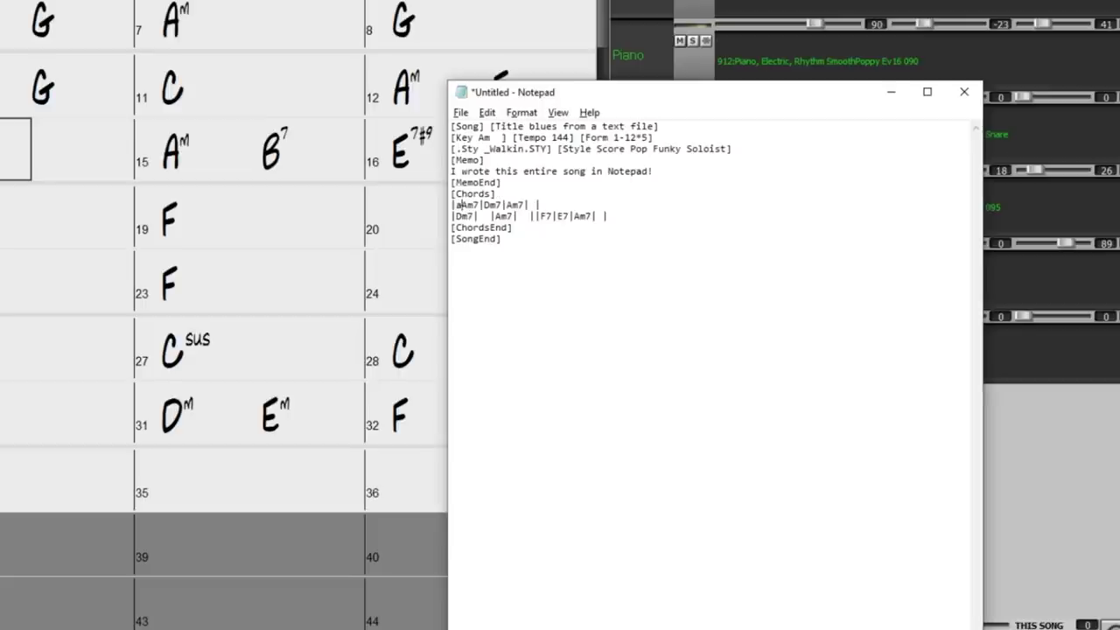
type(")")
Append the ending bar |end)Am7| to the second chord line
key("Down")
key("Down")
key("Left")
key("Left")
key("Left")
key("Left")
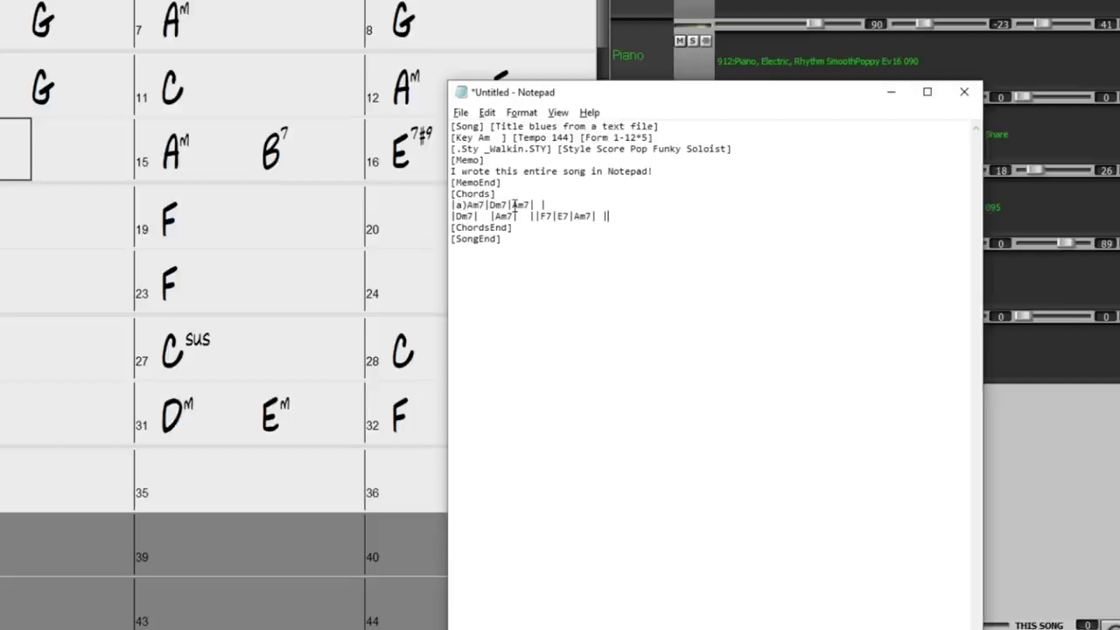
type("|end)Am7|")
Copy the entire song text from Notepad, switch to Band-in-a-Box and start a new blank song
key("ctrl+a")
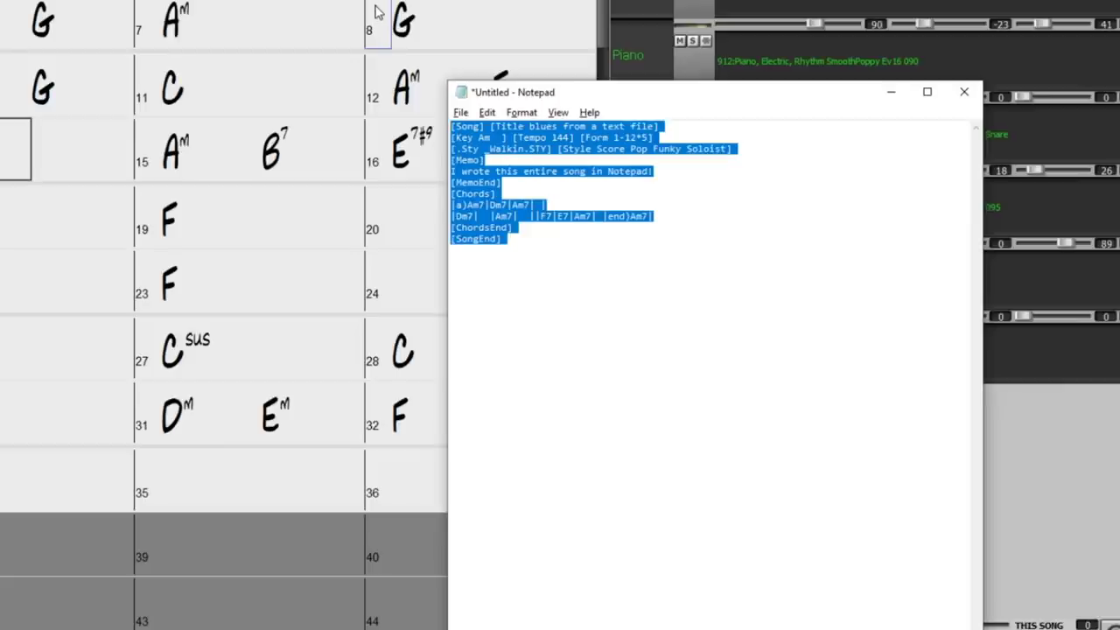
left_click(378, 12)
left_click(52, 54)
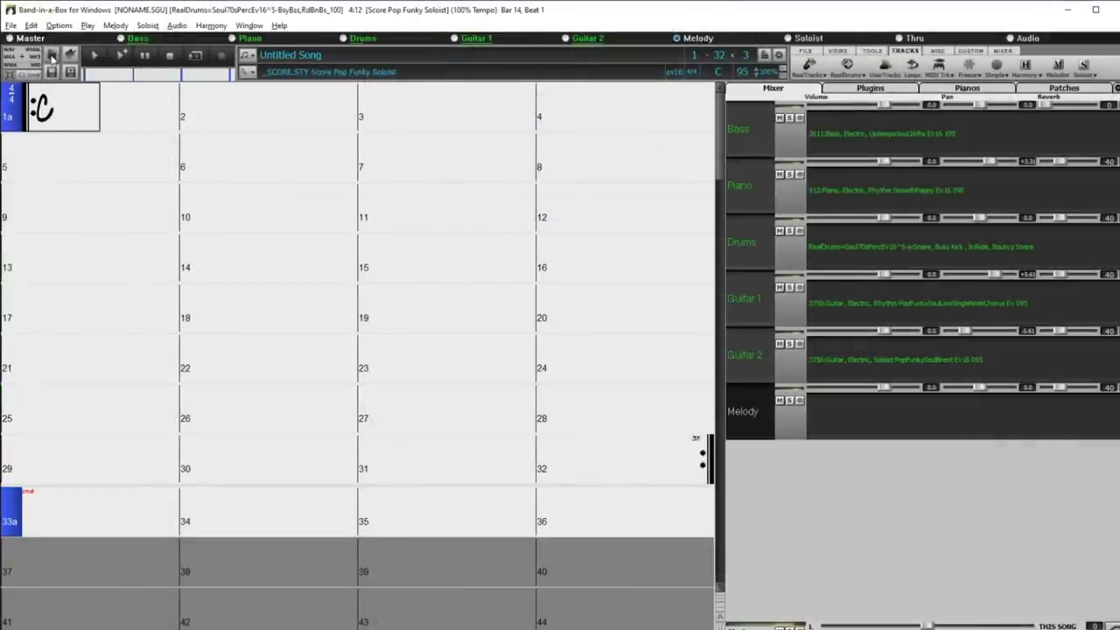
Paste the clipboard text into the current song as a whole song with metadata, chords and part markers, and play it
left_click(32, 25)
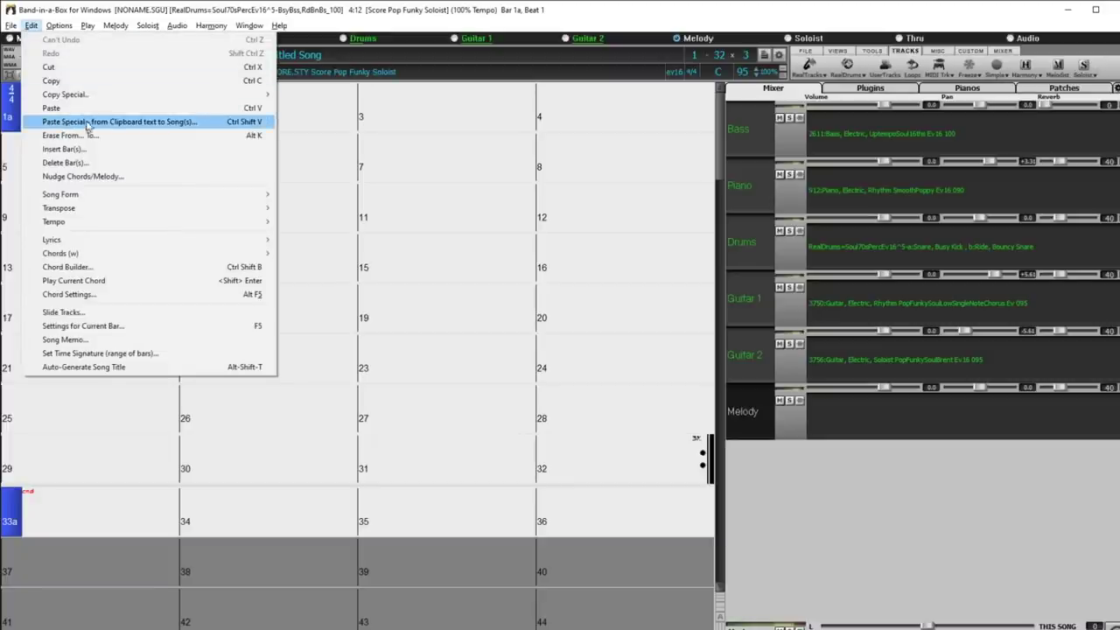
left_click(189, 125)
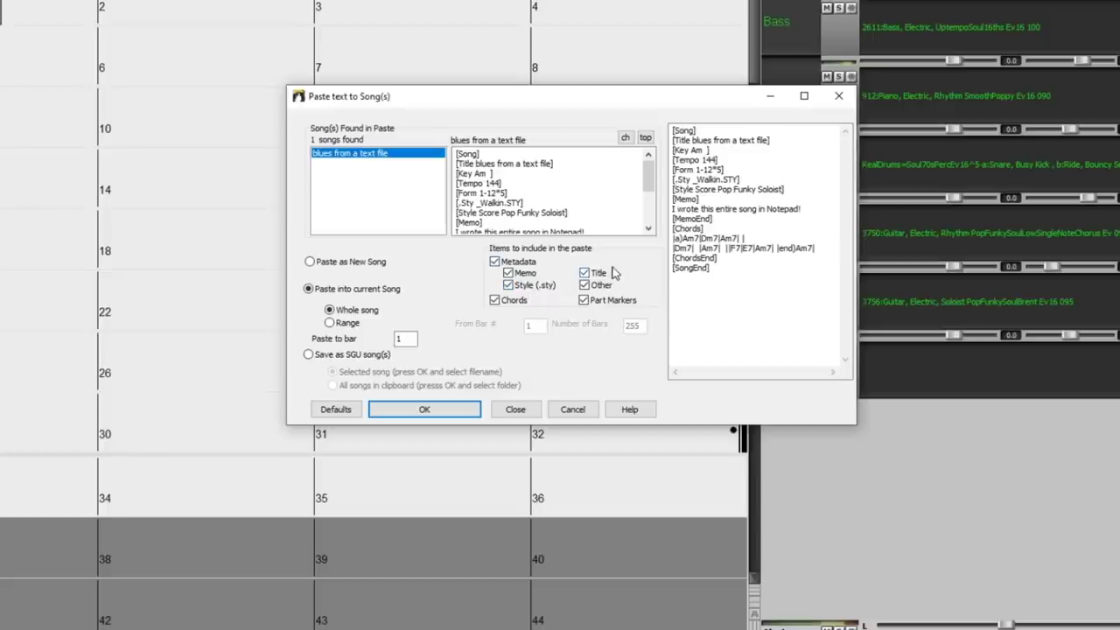
mouse_move(651, 180)
left_mouse_down()
mouse_move(651, 213)
mouse_move(651, 170)
left_mouse_up()
left_click(443, 418)
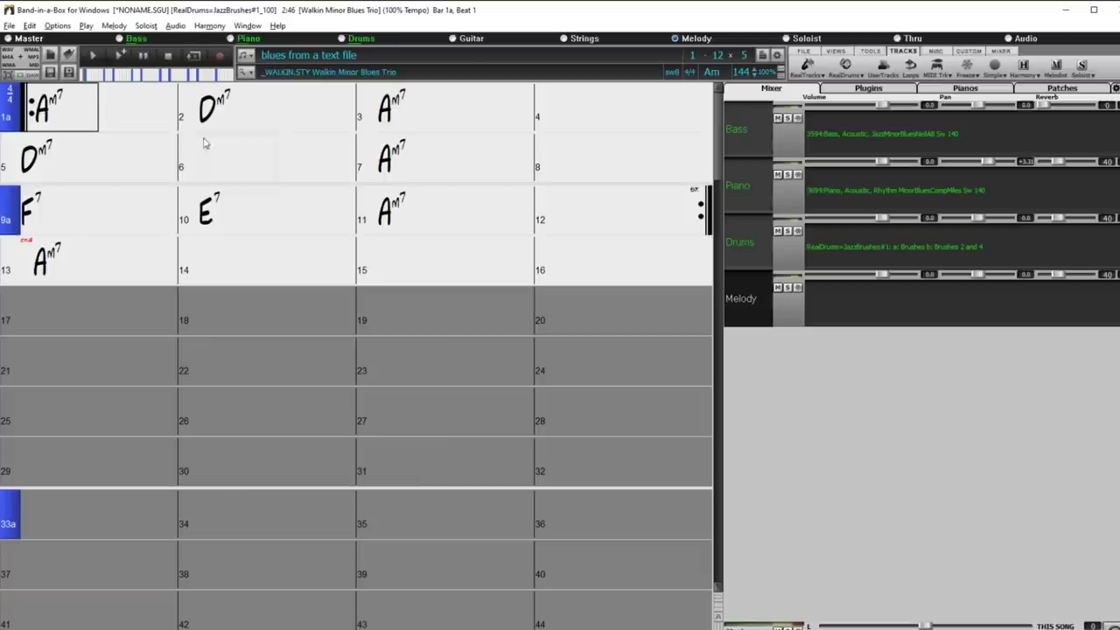
left_click(92, 55)
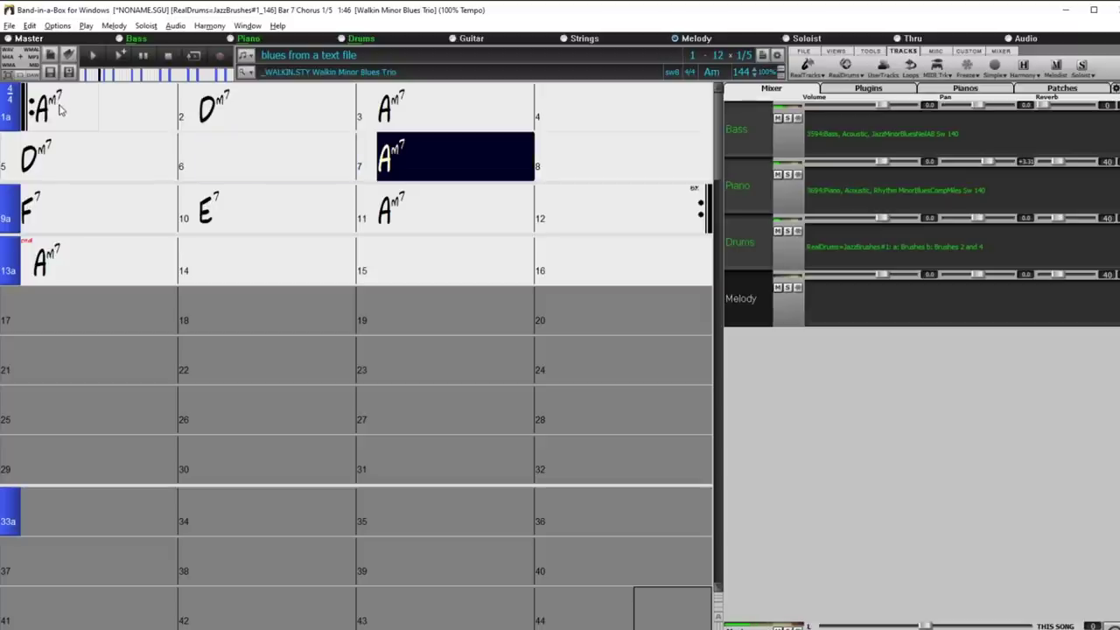
Switch to Notepad and compare the title, key, tempo, form and style entries with the song in Band-in-a-Box
key("alt+Tab")
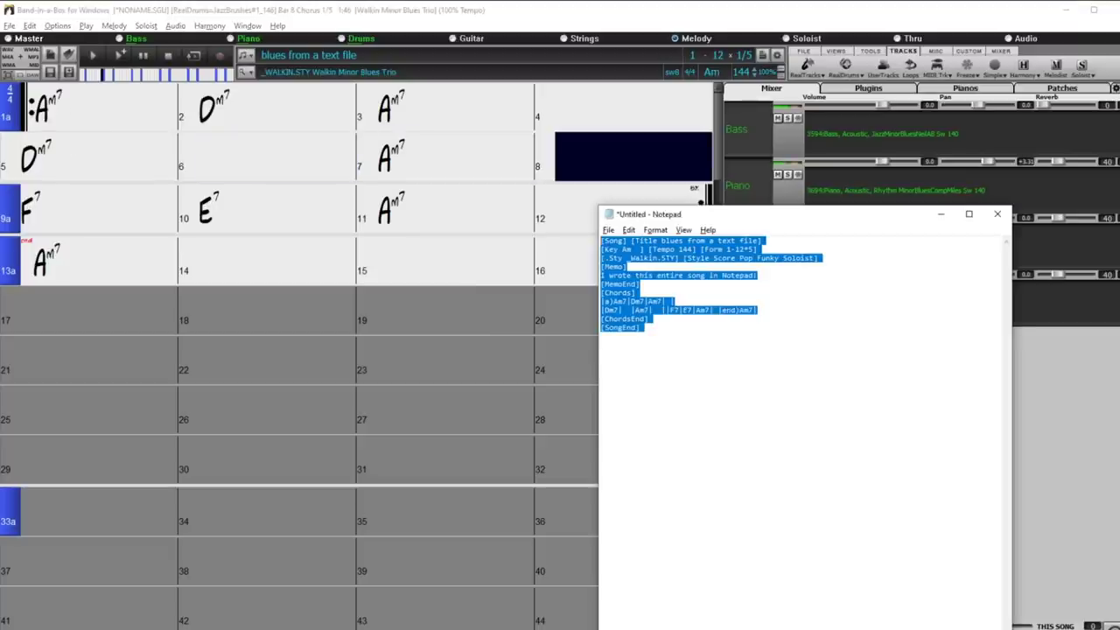
left_click(751, 471)
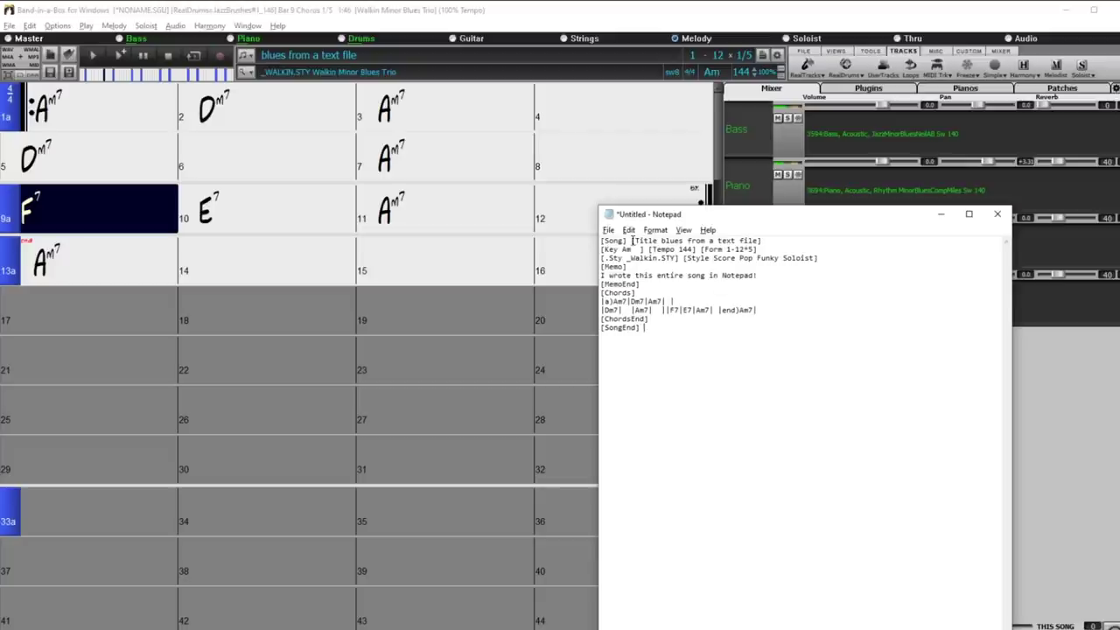
left_click_drag(633, 240, 760, 239)
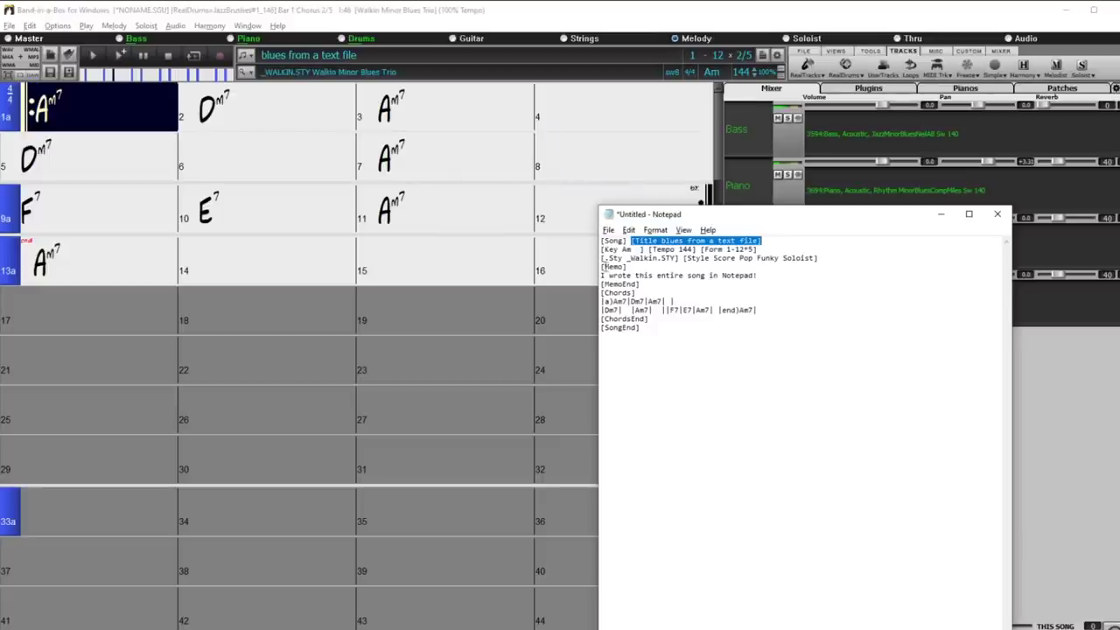
double_click(626, 249)
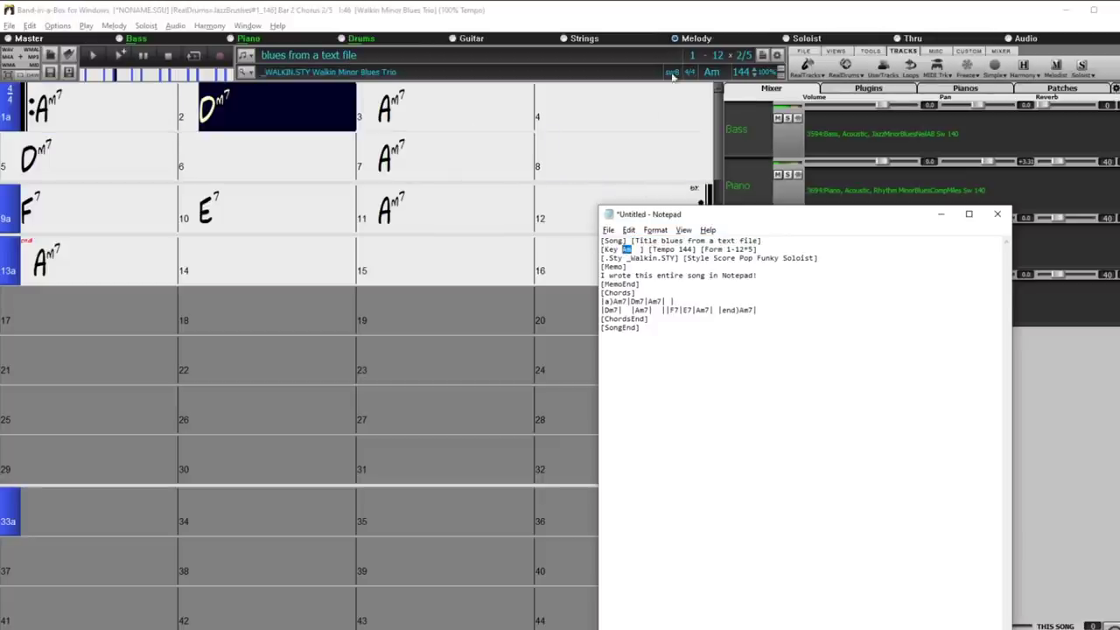
left_click(693, 250)
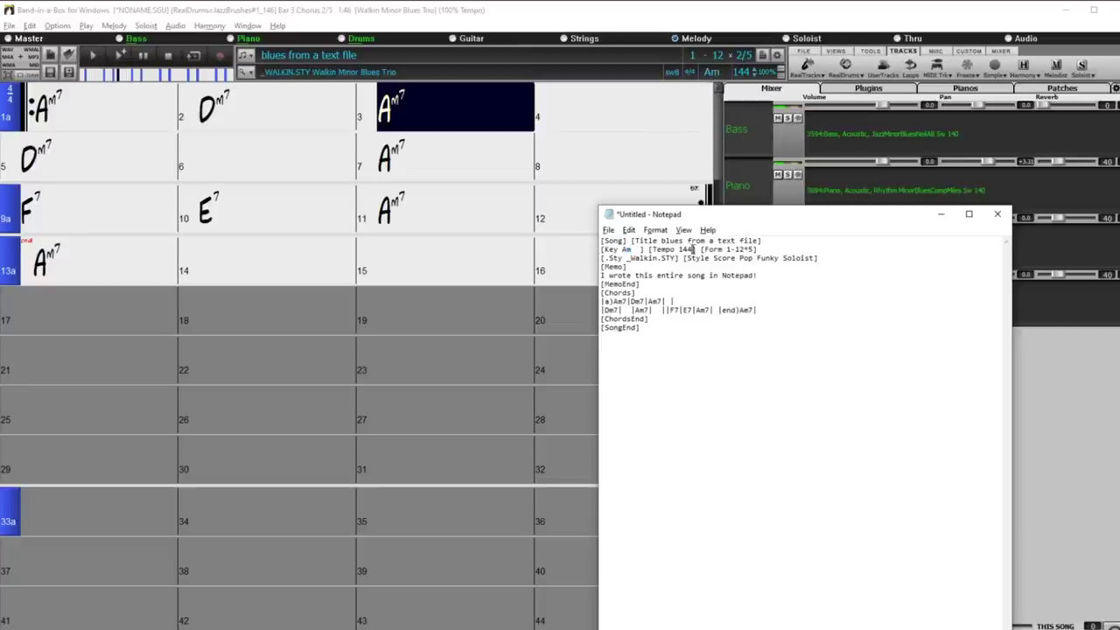
double_click(690, 249)
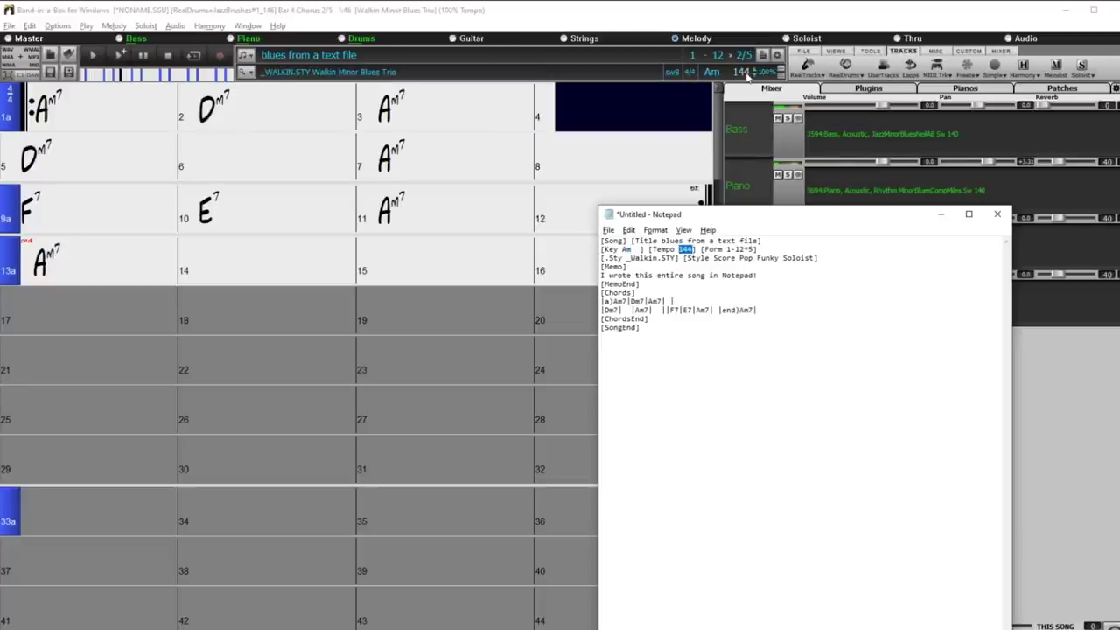
left_click_drag(759, 250, 723, 250)
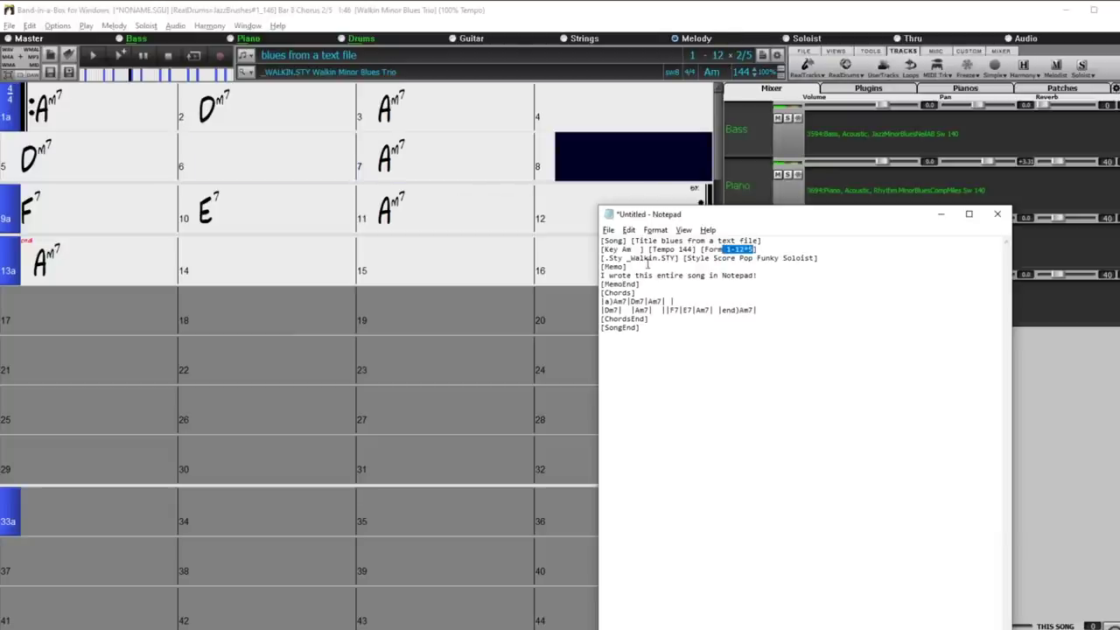
left_click_drag(679, 258, 628, 258)
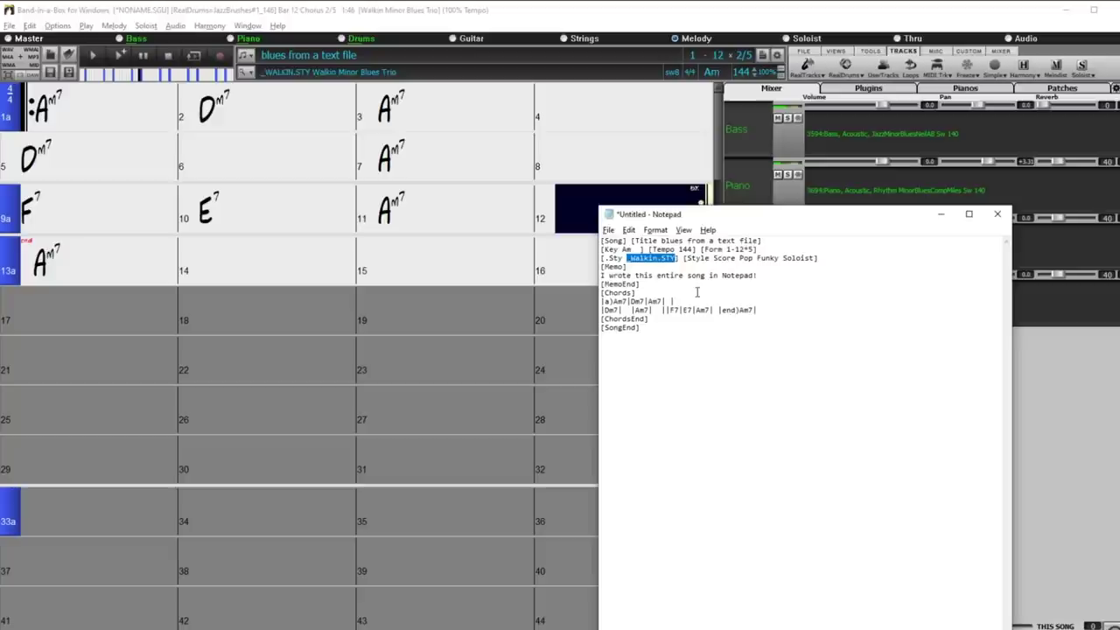
Compare the memo line and the chord lines in Notepad with the song's memo and chord chart in Band-in-a-Box
left_click_drag(760, 275, 600, 276)
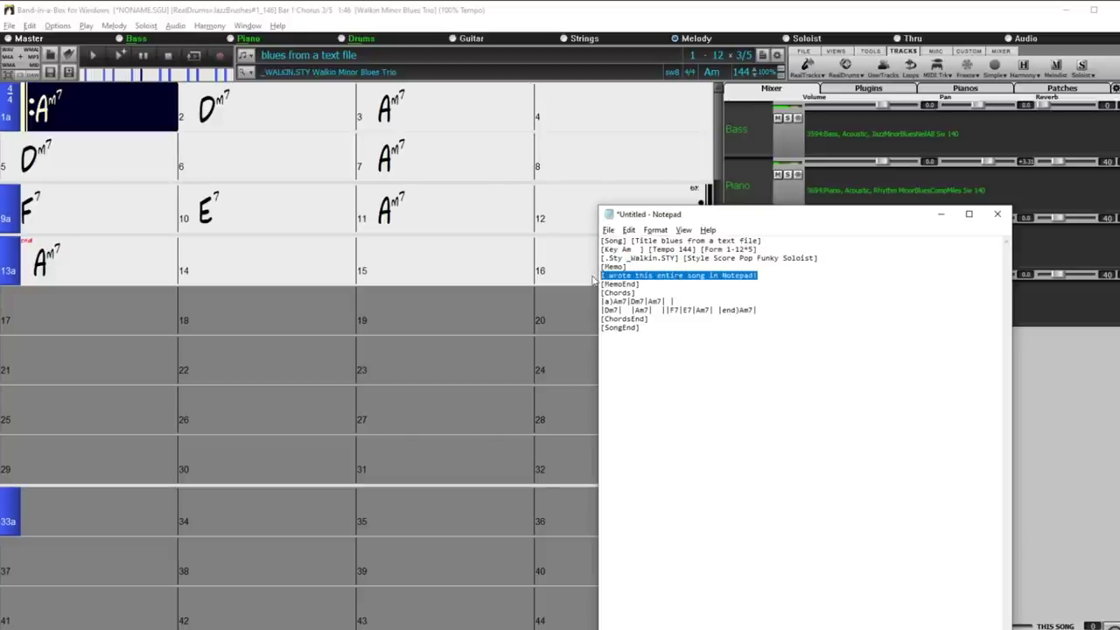
left_click(761, 60)
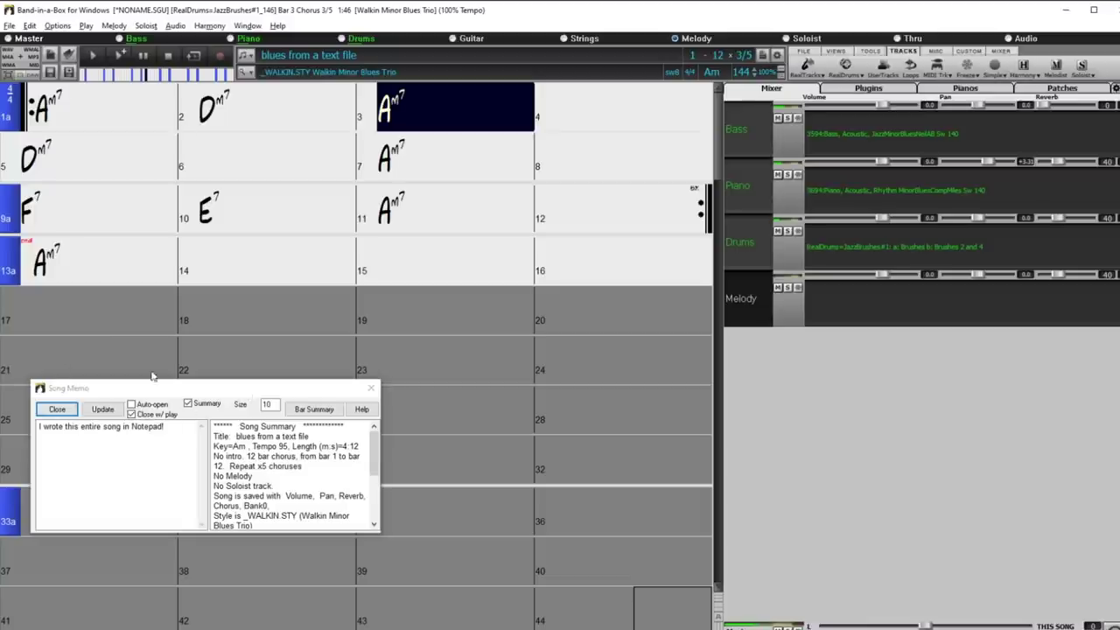
key("alt+Tab")
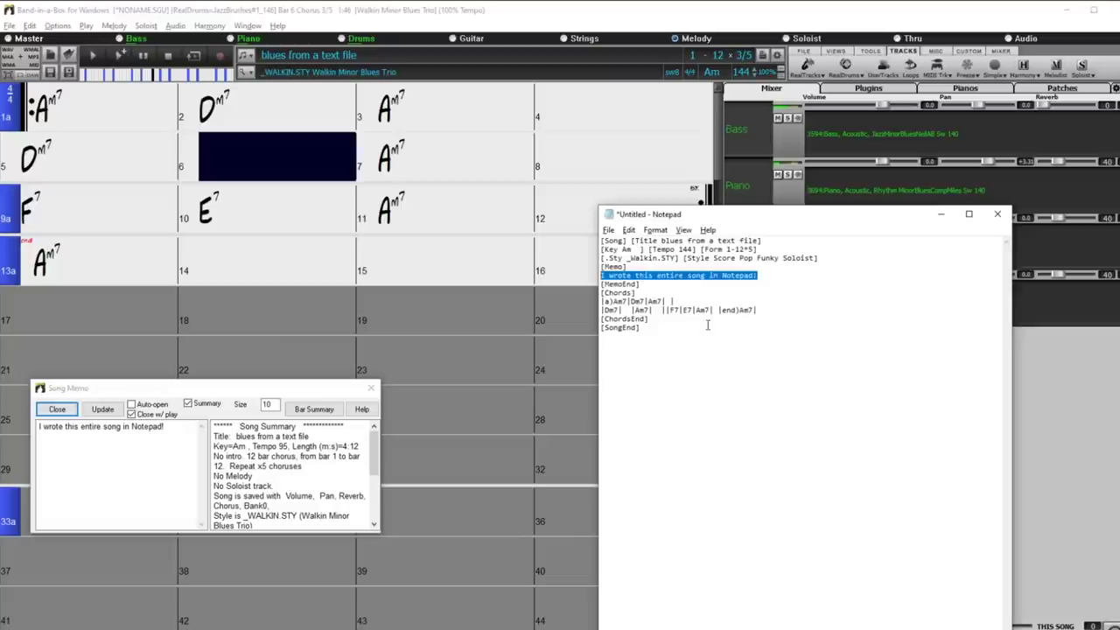
left_click_drag(759, 311, 589, 302)
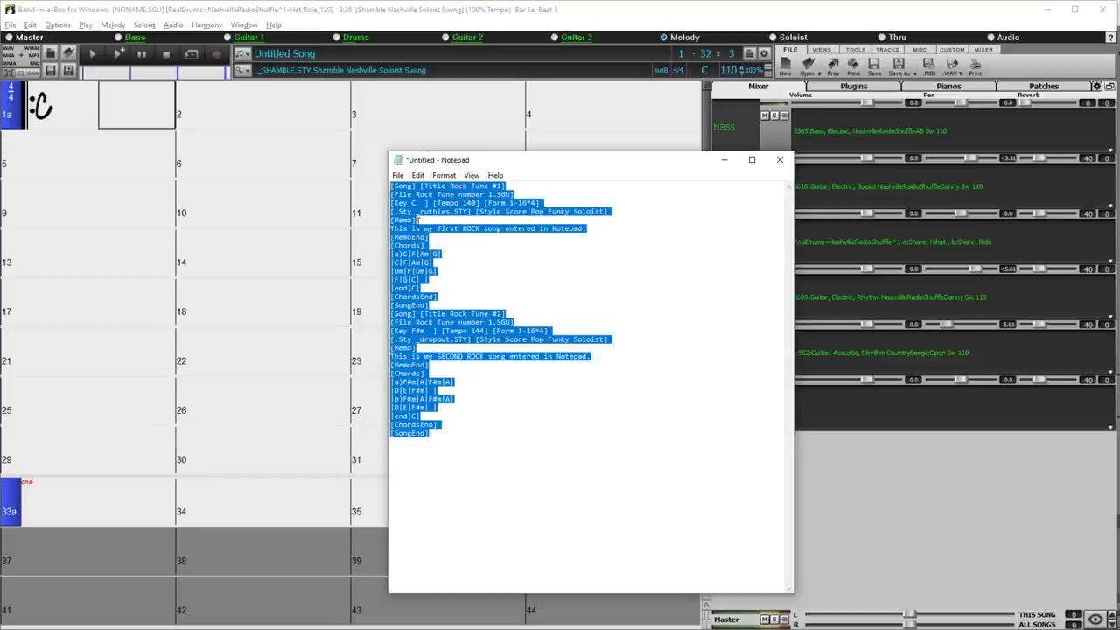
Examine the Notepad text of the two songs, Rock Tune #1 and Rock Tune #2, from each [Song] to [SongEnd] marker
left_click(393, 186)
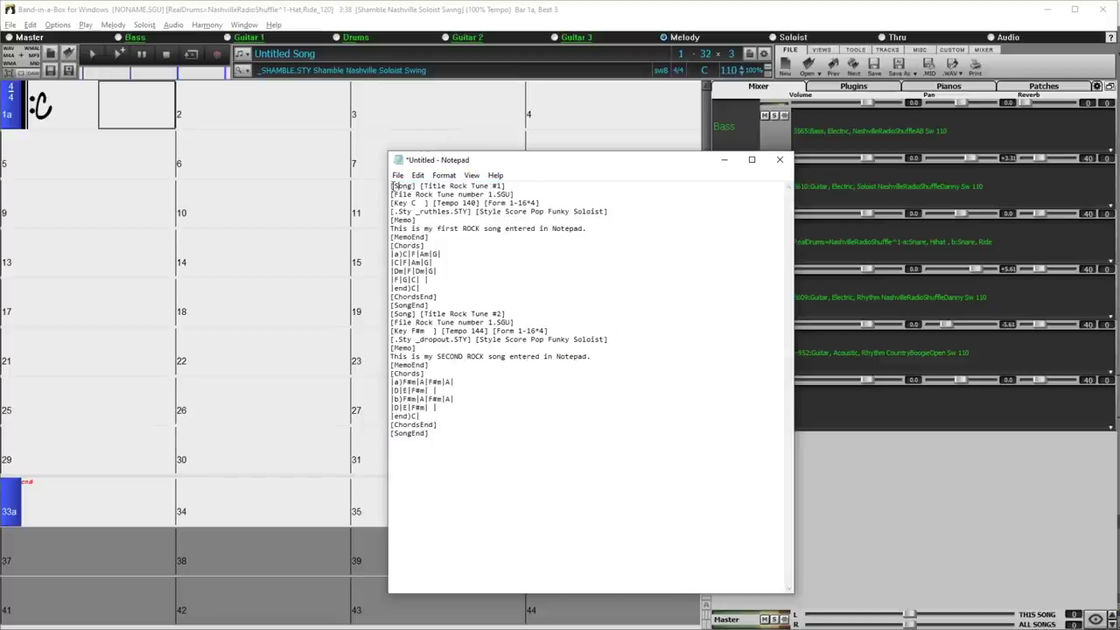
left_click_drag(391, 186, 421, 187)
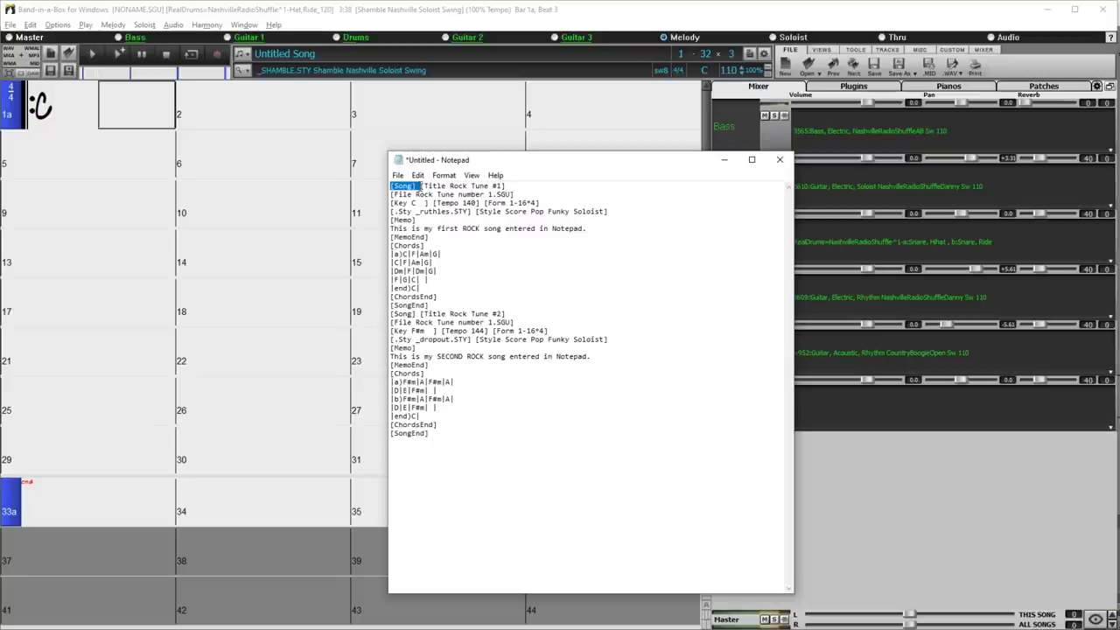
left_click_drag(421, 187, 440, 301)
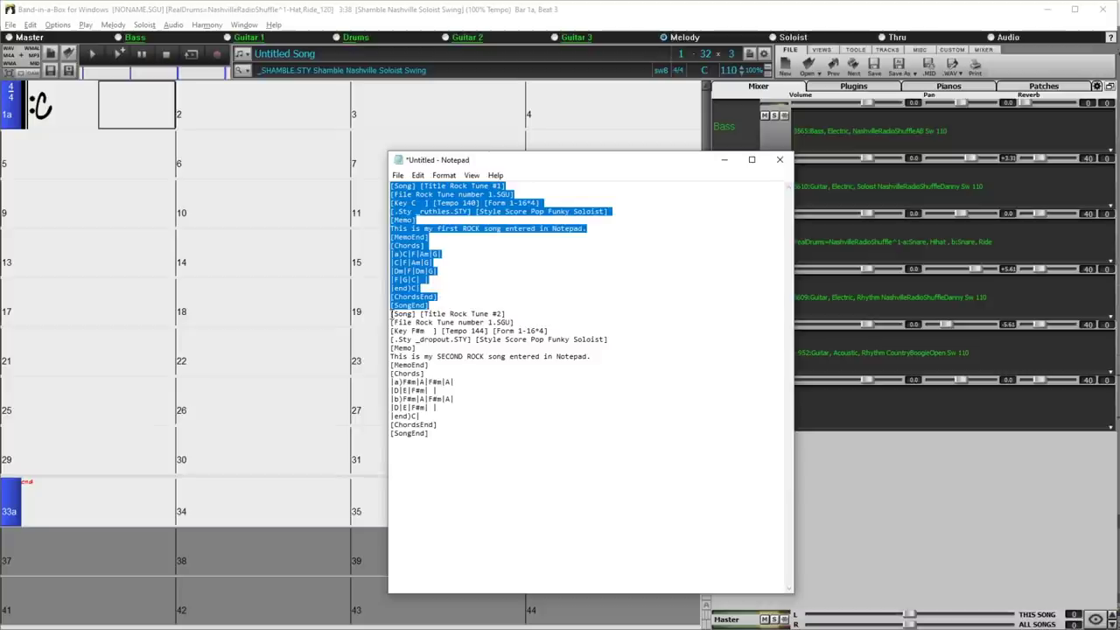
left_click(391, 313)
left_click_drag(395, 321, 465, 437)
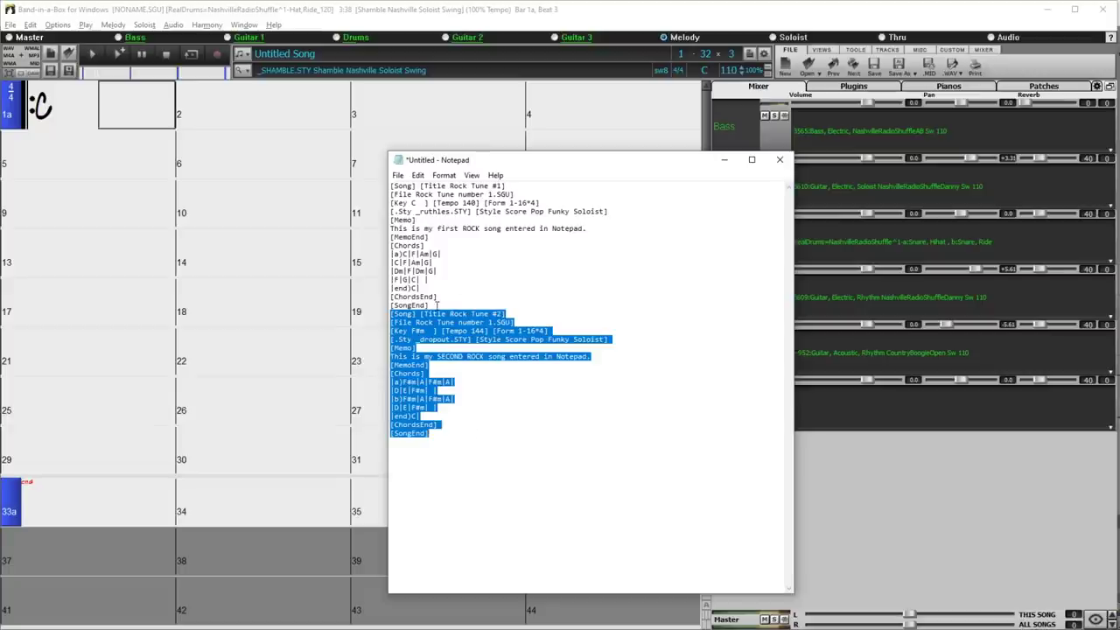
left_click_drag(436, 304, 391, 186)
left_click_drag(455, 433, 361, 297)
Copy the text of both songs from Notepad, bring it into Band-in-a-Box's Paste text to Song(s) and select Rock Tune #2
left_click(534, 300)
key("ctrl+a")
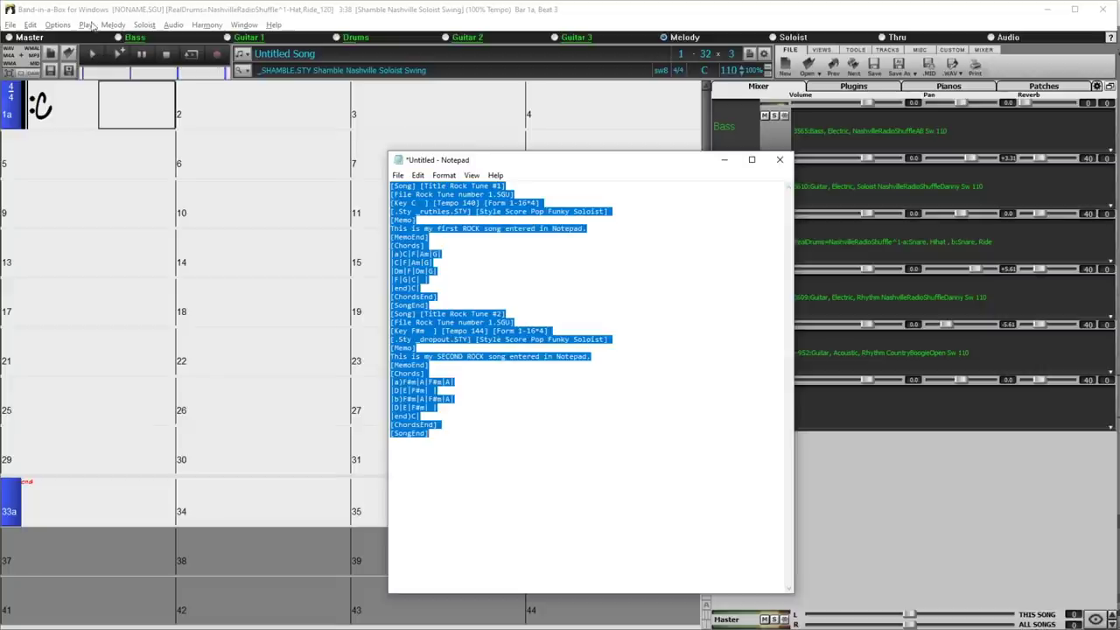
left_click(30, 25)
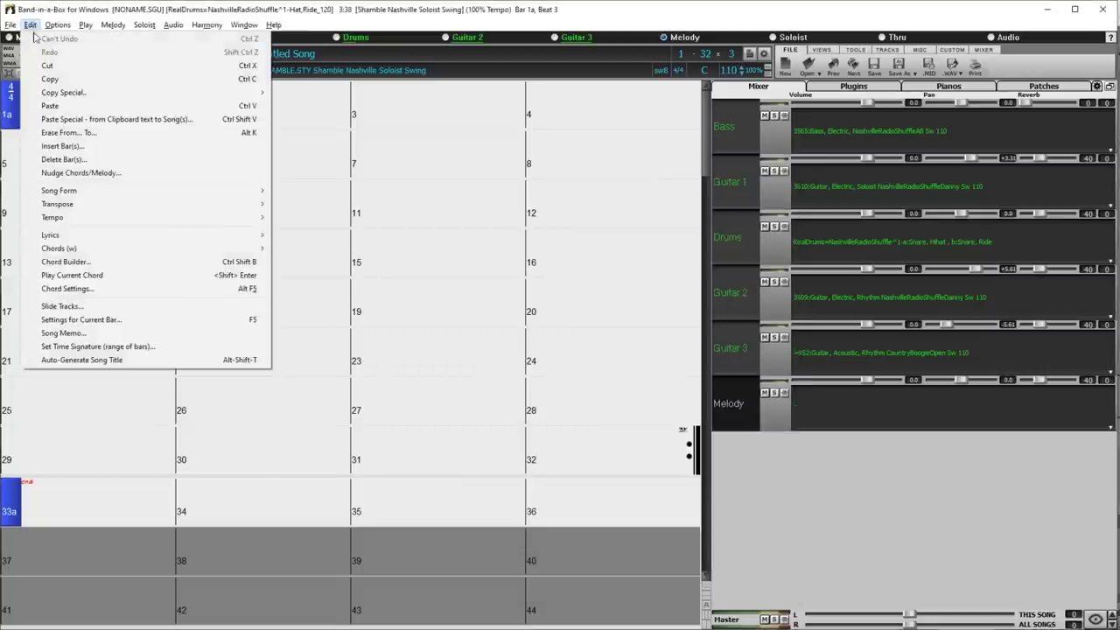
left_click(92, 122)
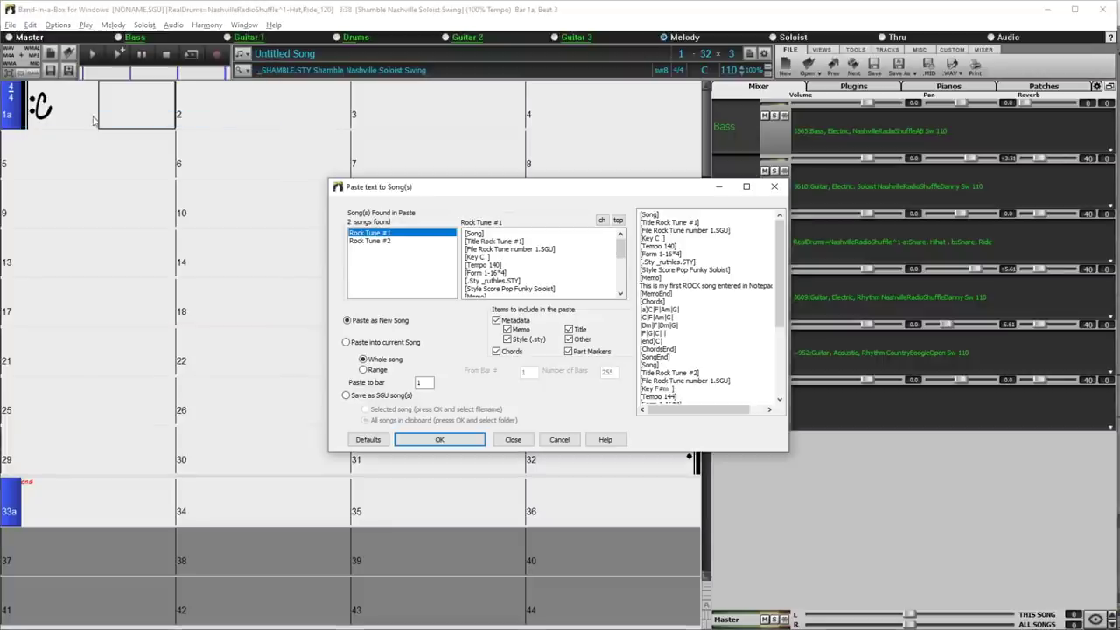
left_click(378, 241)
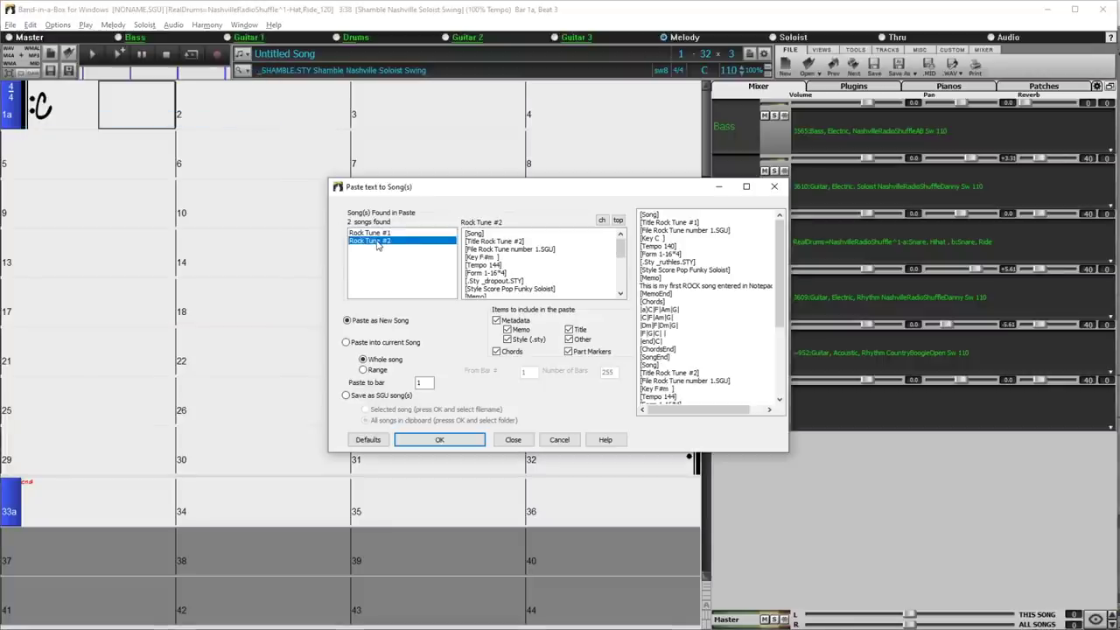
Save all songs in the clipboard as SGU songs to the Text to SGU folder, discarding current song changes, and view that folder
left_click(346, 397)
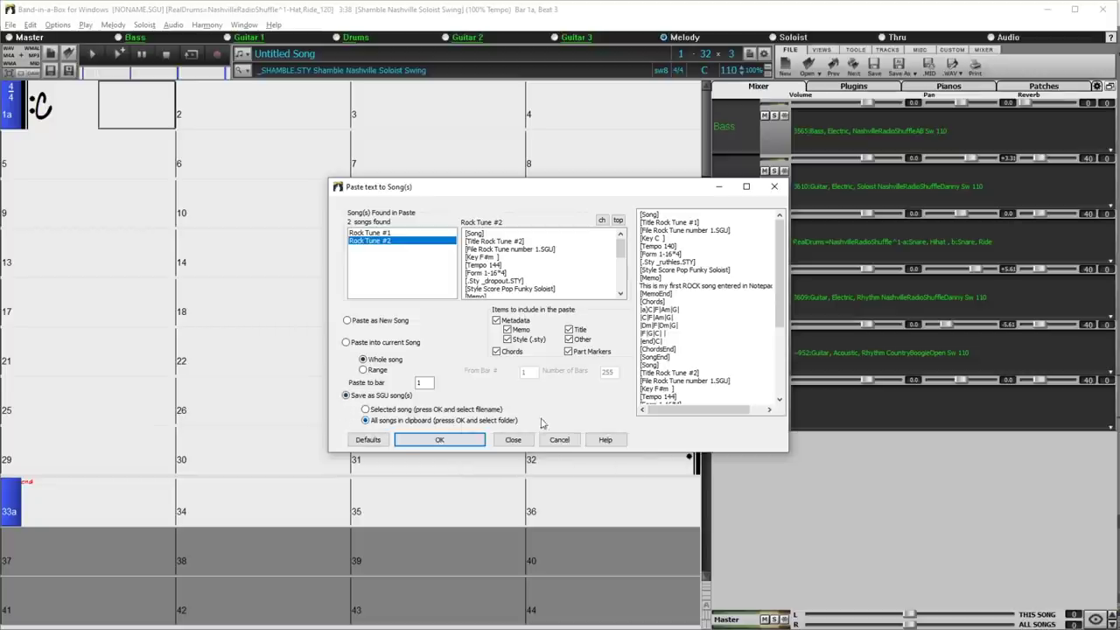
left_click(441, 440)
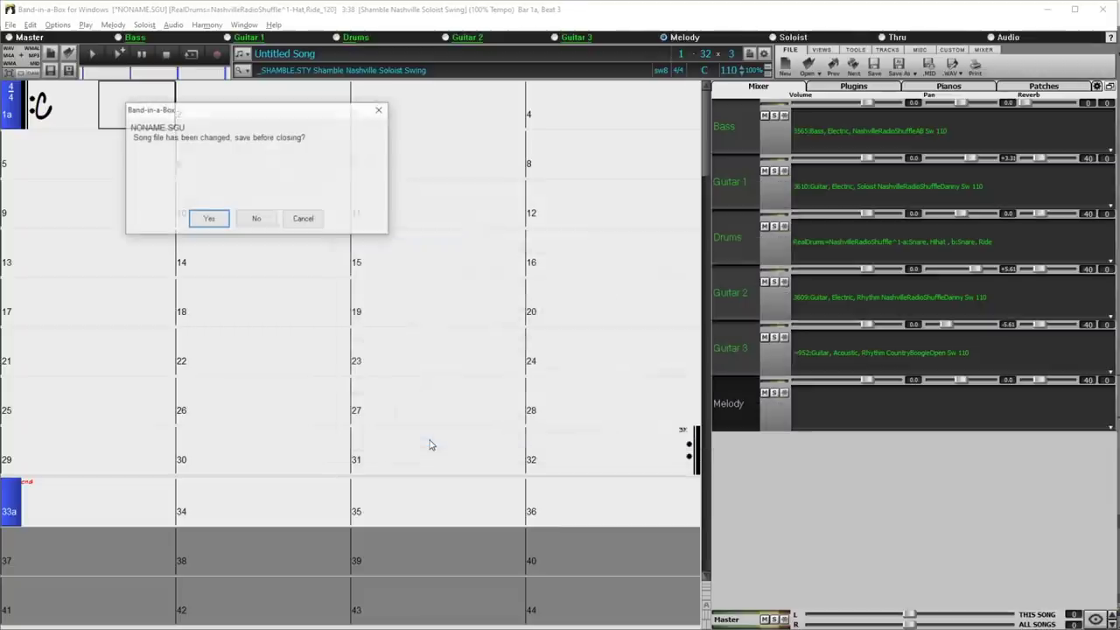
left_click(249, 221)
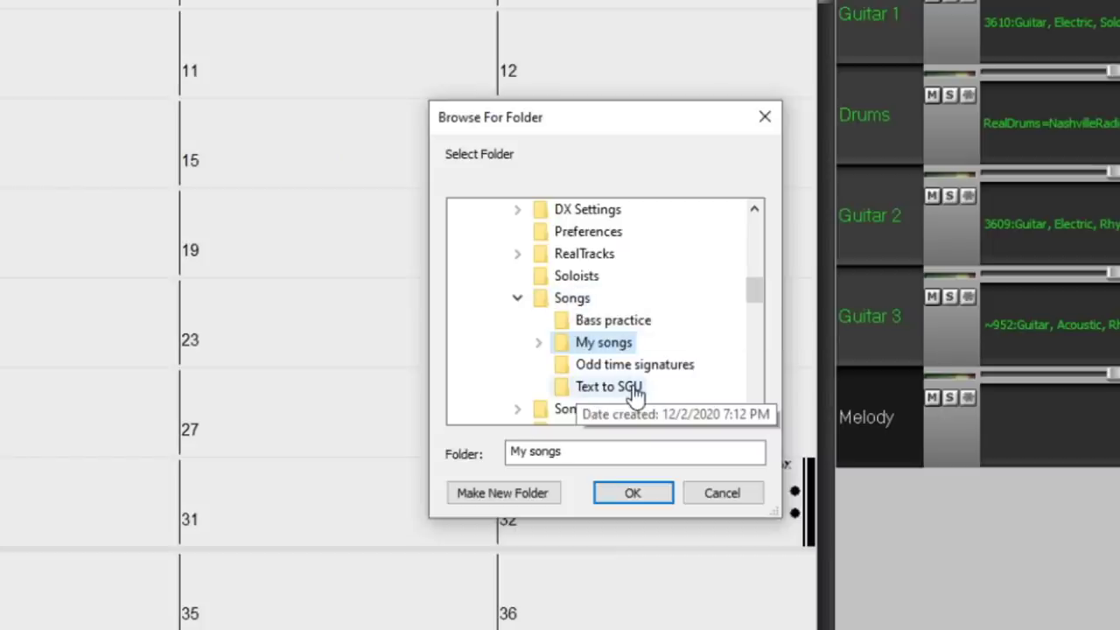
left_click(634, 392)
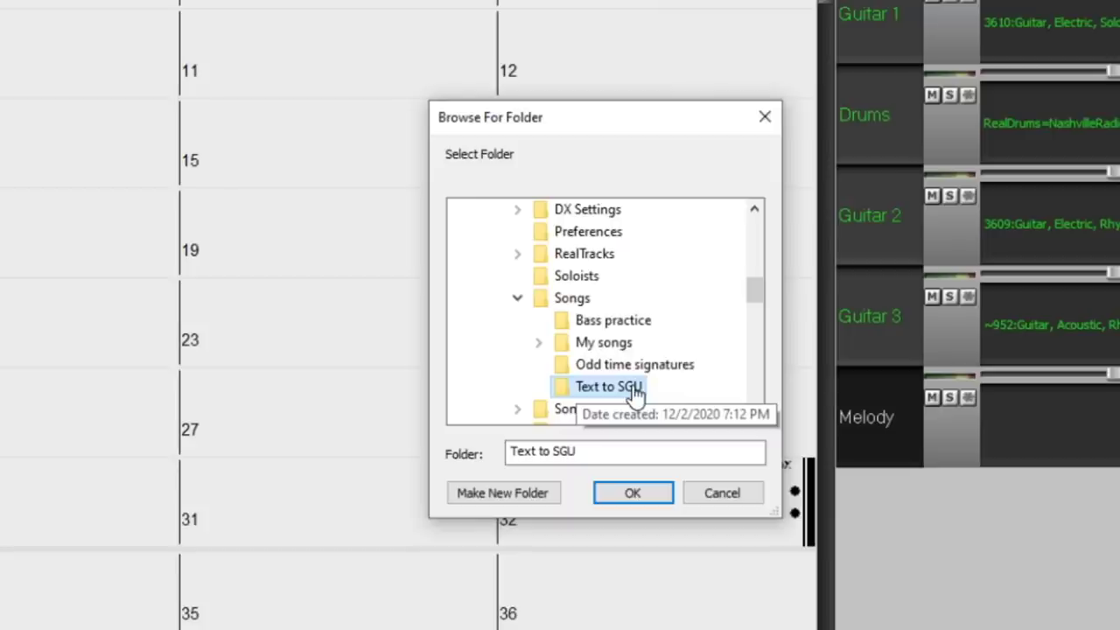
left_click(632, 493)
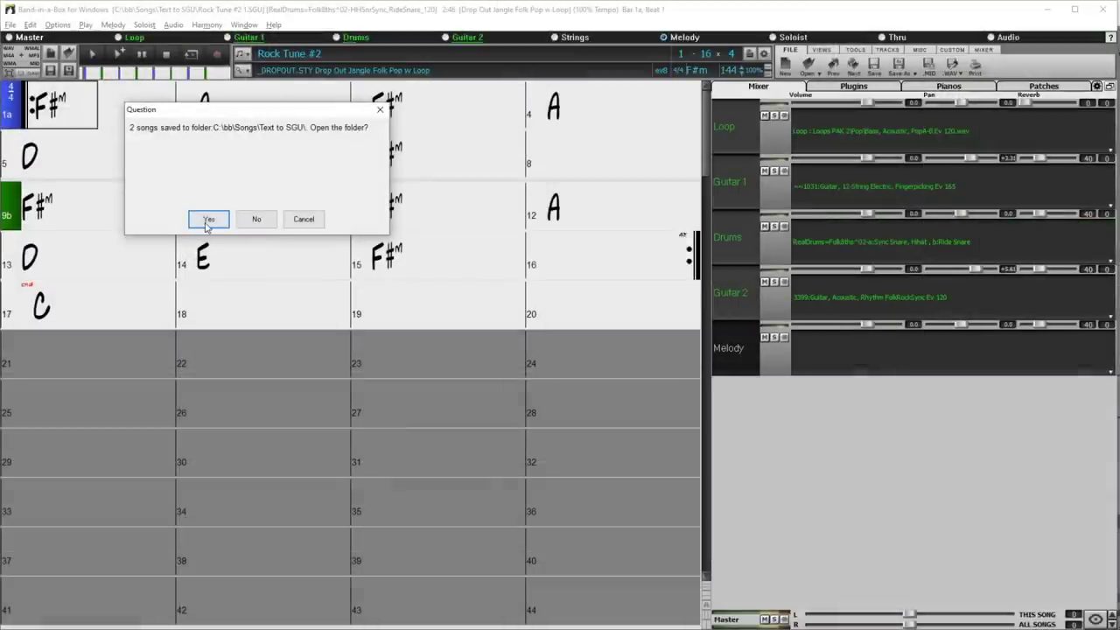
left_click(208, 220)
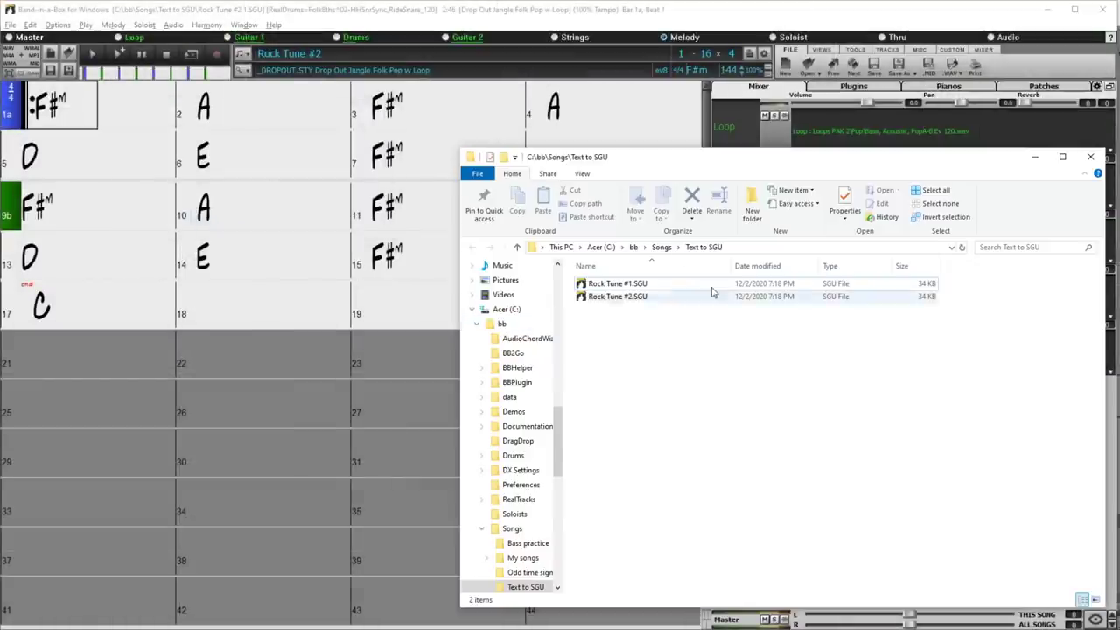
left_click(240, 214)
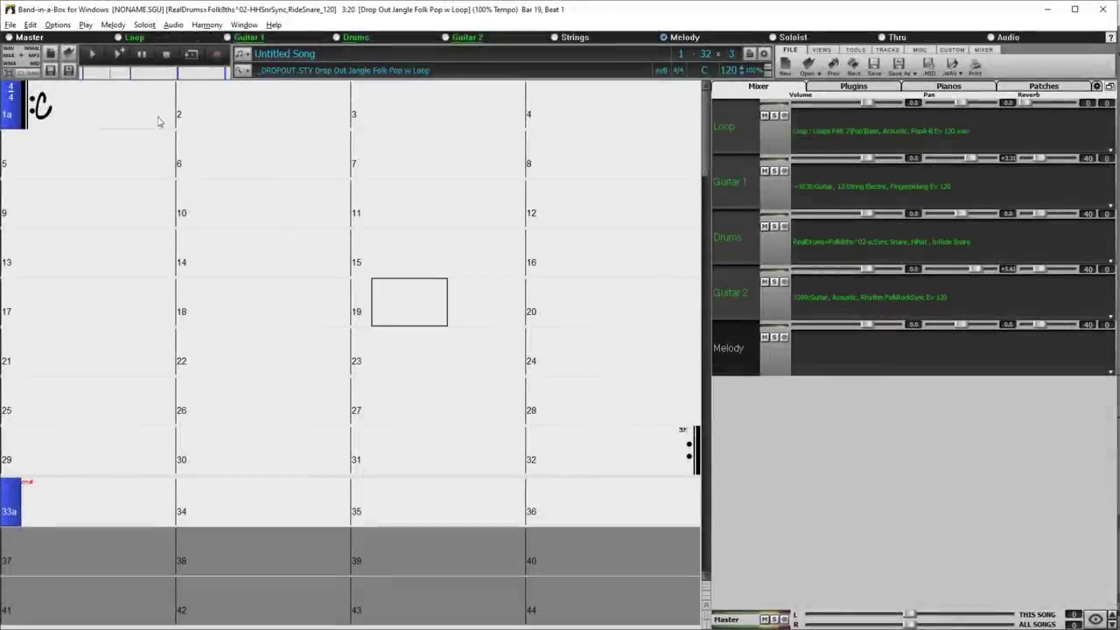
Set up Copy Song(s) to Text to batch save all songs in the folder C:\bb\Songs\My songs
left_click(30, 25)
mouse_move(157, 98)
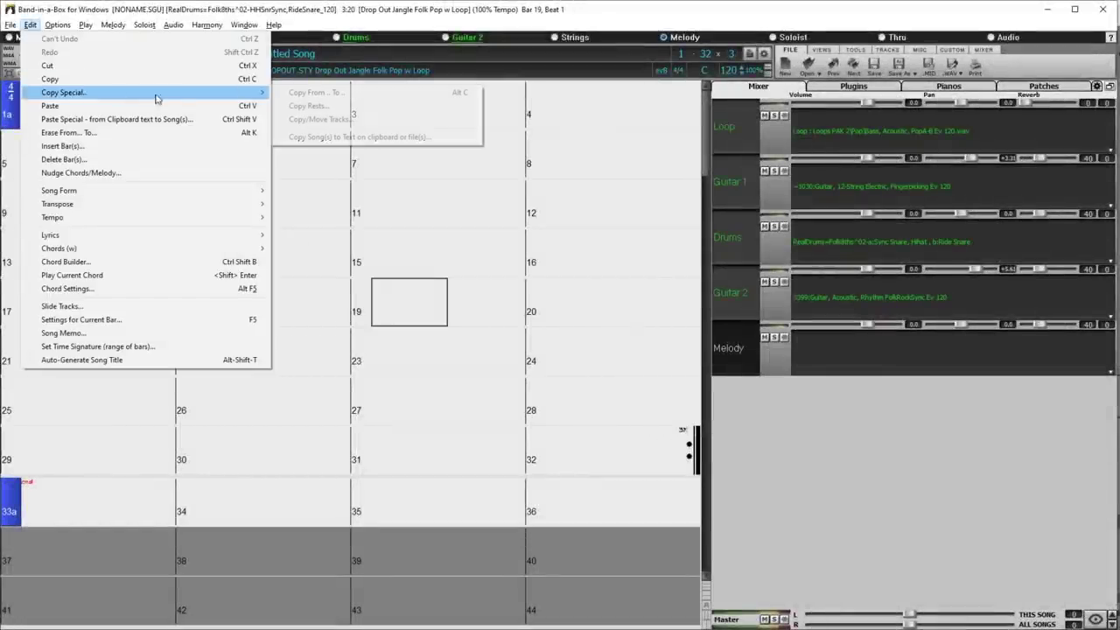
left_click(381, 137)
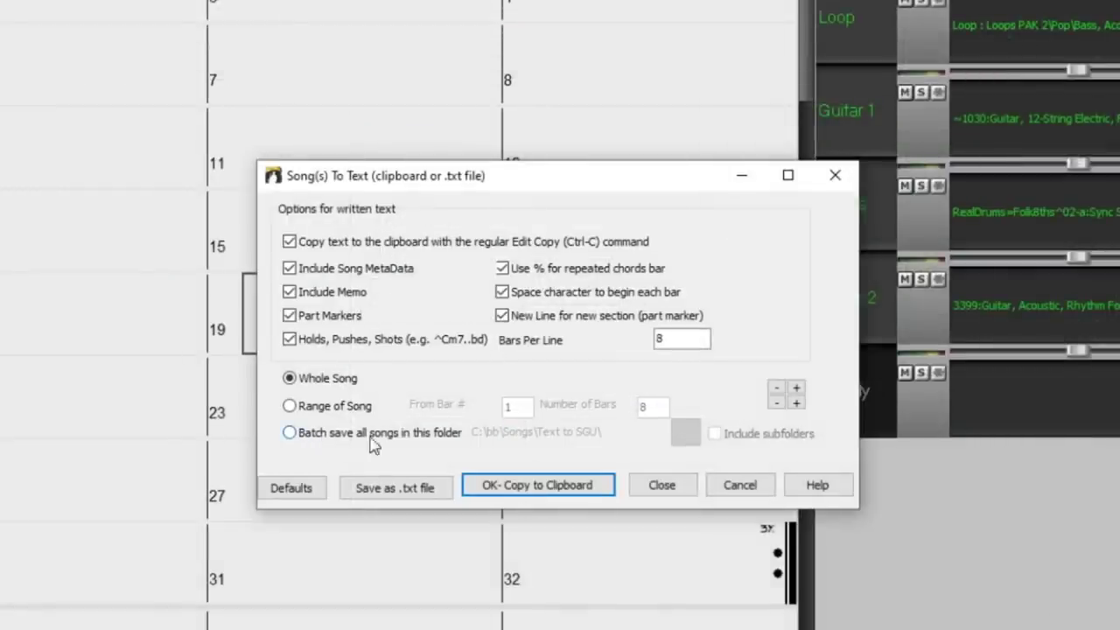
left_click(406, 441)
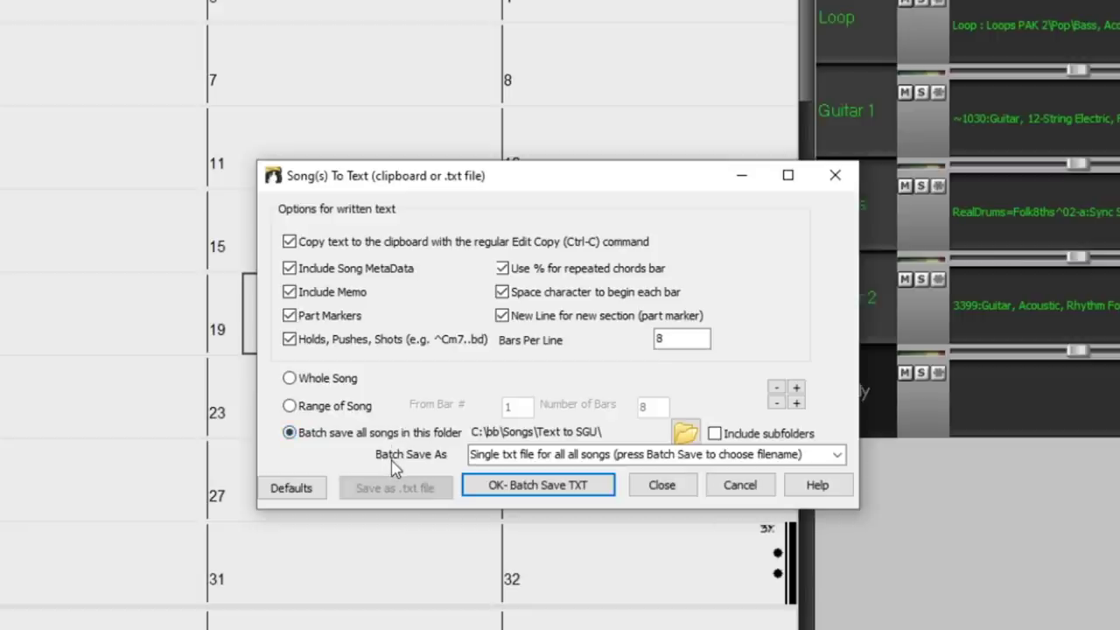
left_click(686, 433)
scroll(652, 431, "down", 4)
scroll(651, 430, "up", 1)
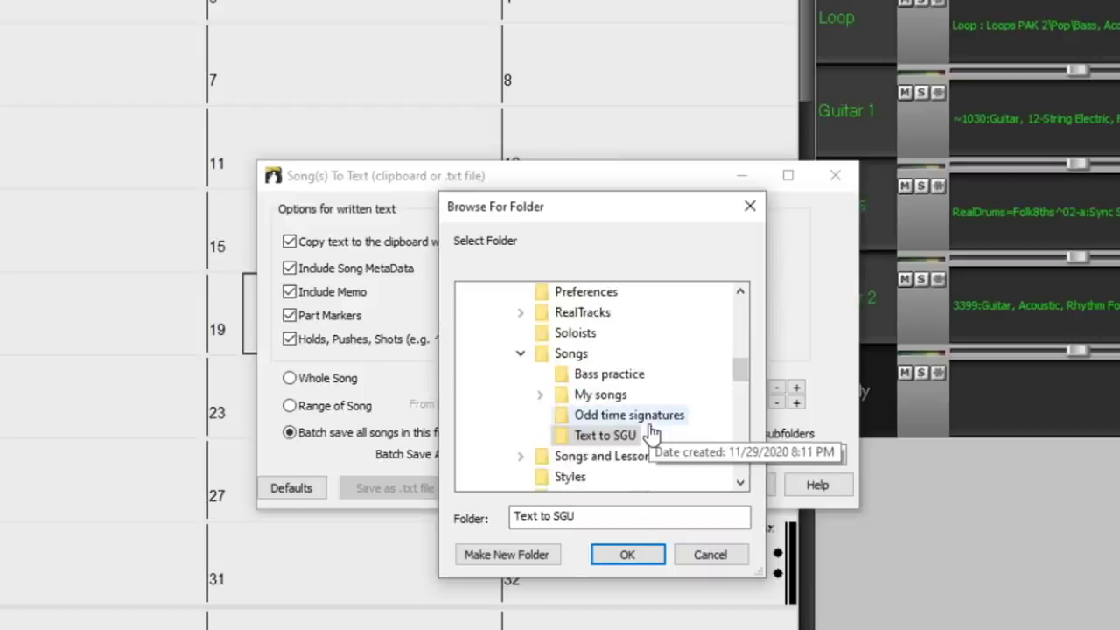
left_click(600, 395)
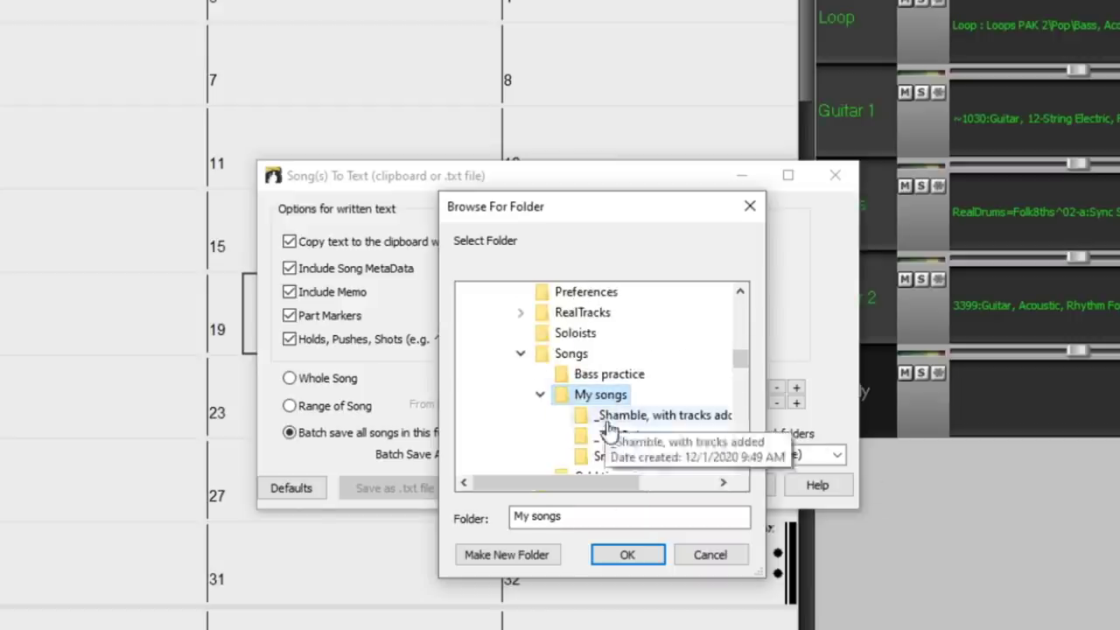
left_click(628, 555)
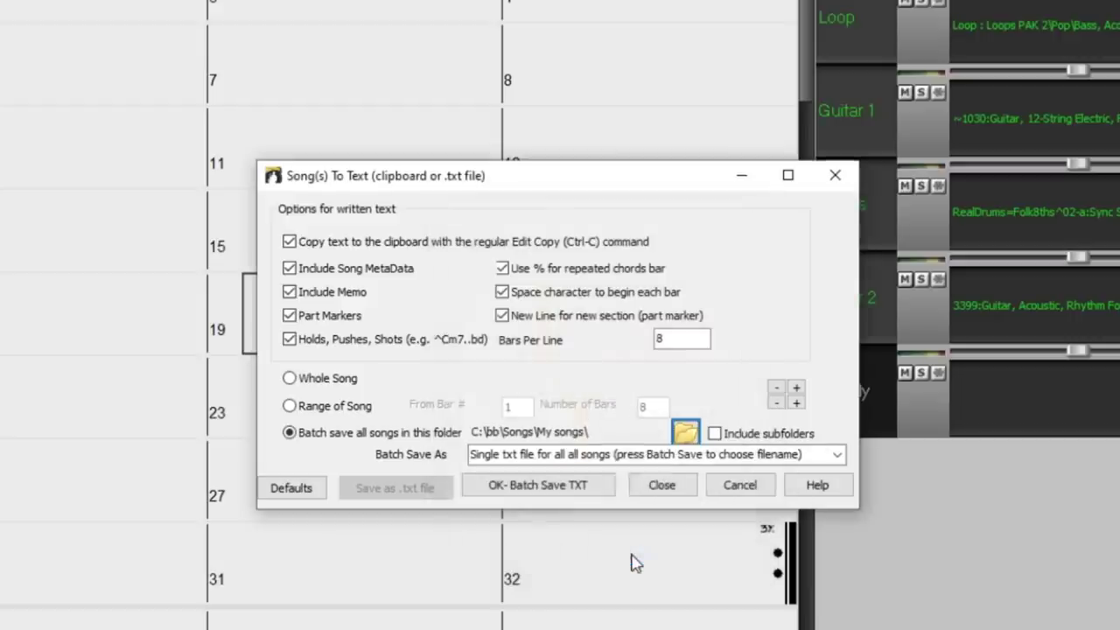
Batch save the songs as individual txt files in the same folder as each song, and open that folder
left_click(838, 456)
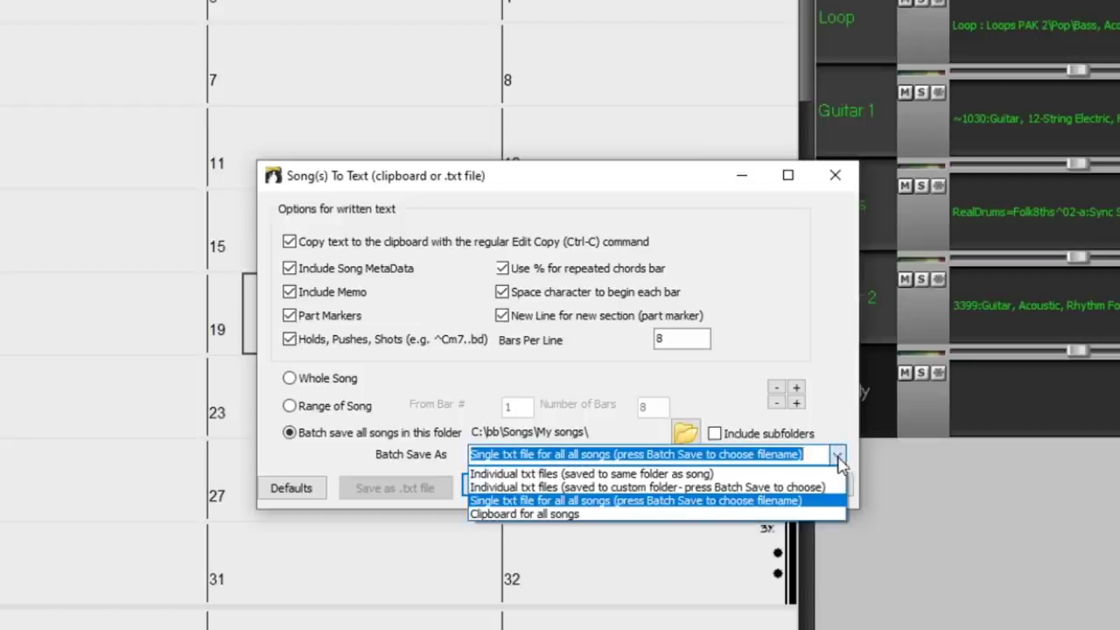
left_click(585, 475)
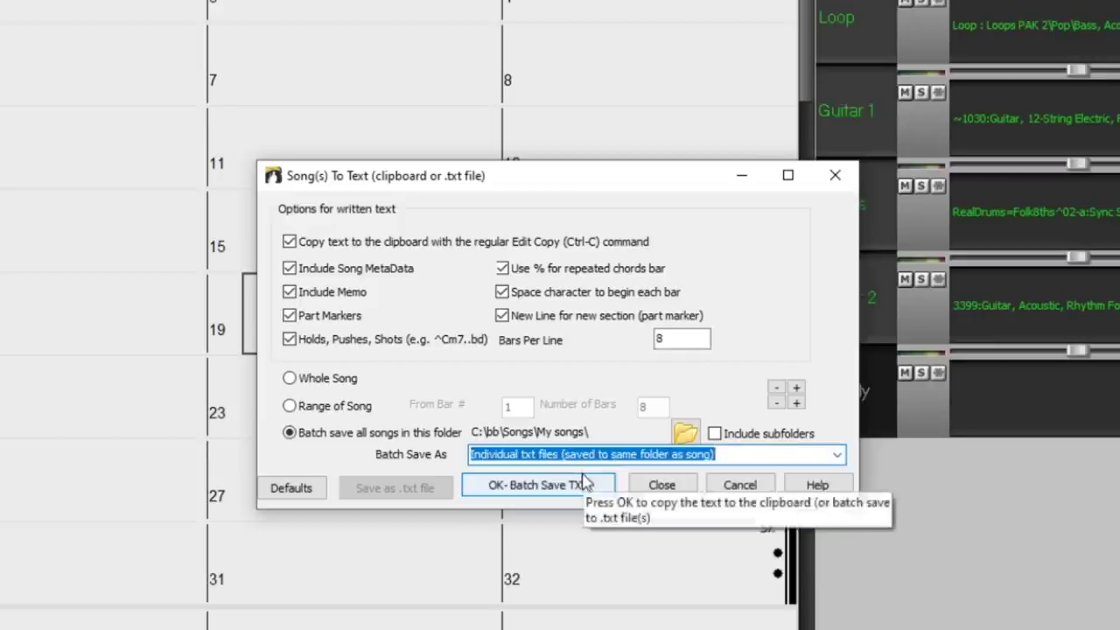
left_click(539, 486)
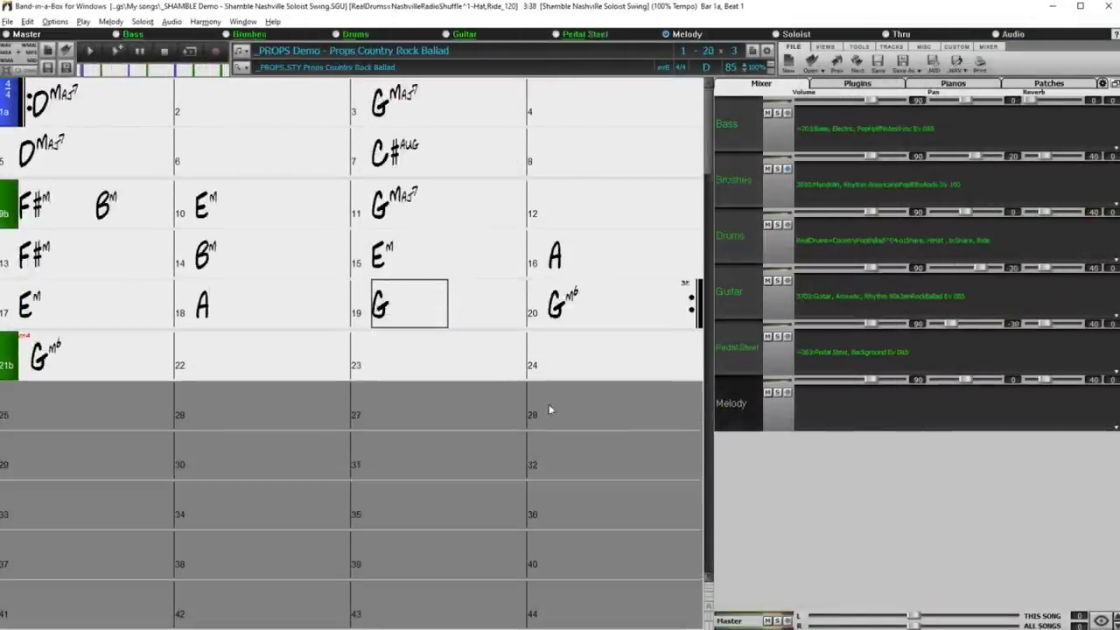
left_click(238, 194)
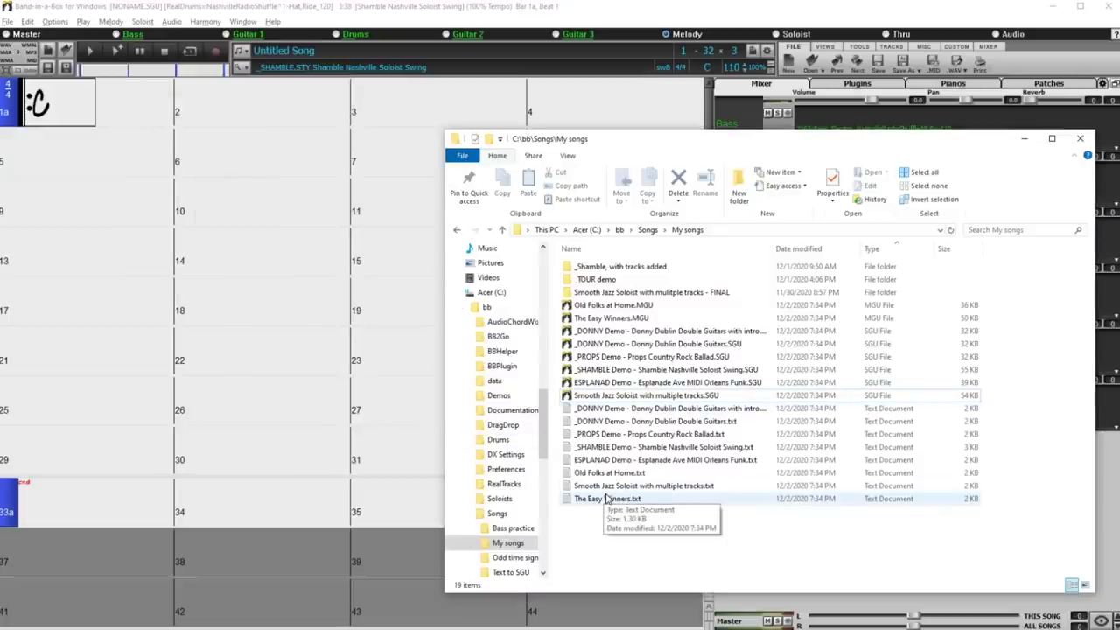
Examine the exported text files of the ESPLANAD Demo and Old Folks at Home songs
double_click(625, 459)
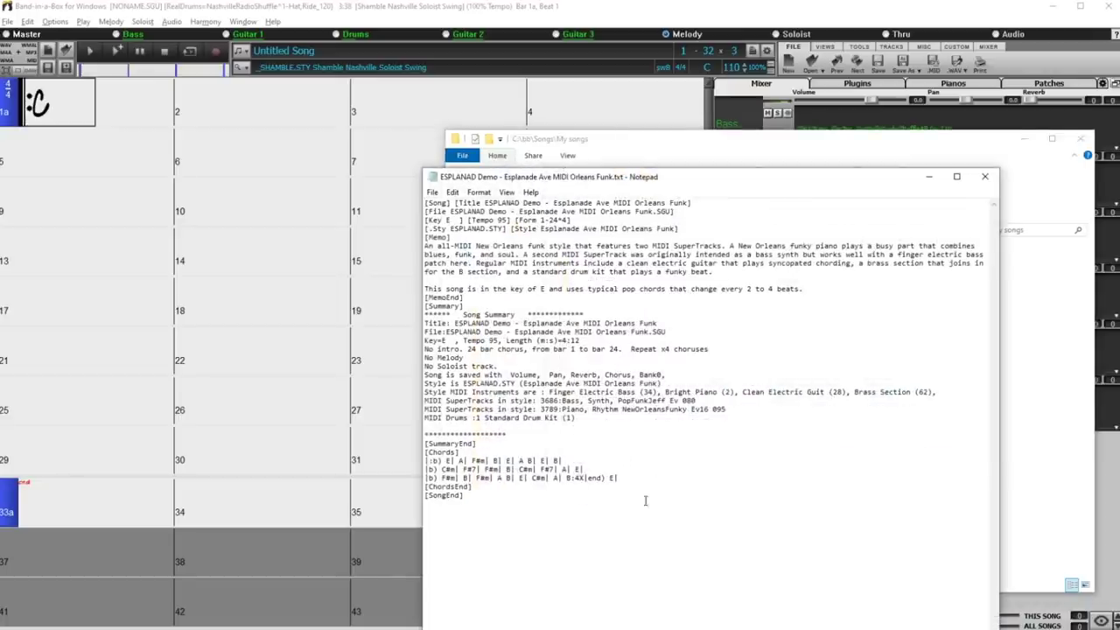
left_click(985, 176)
double_click(635, 473)
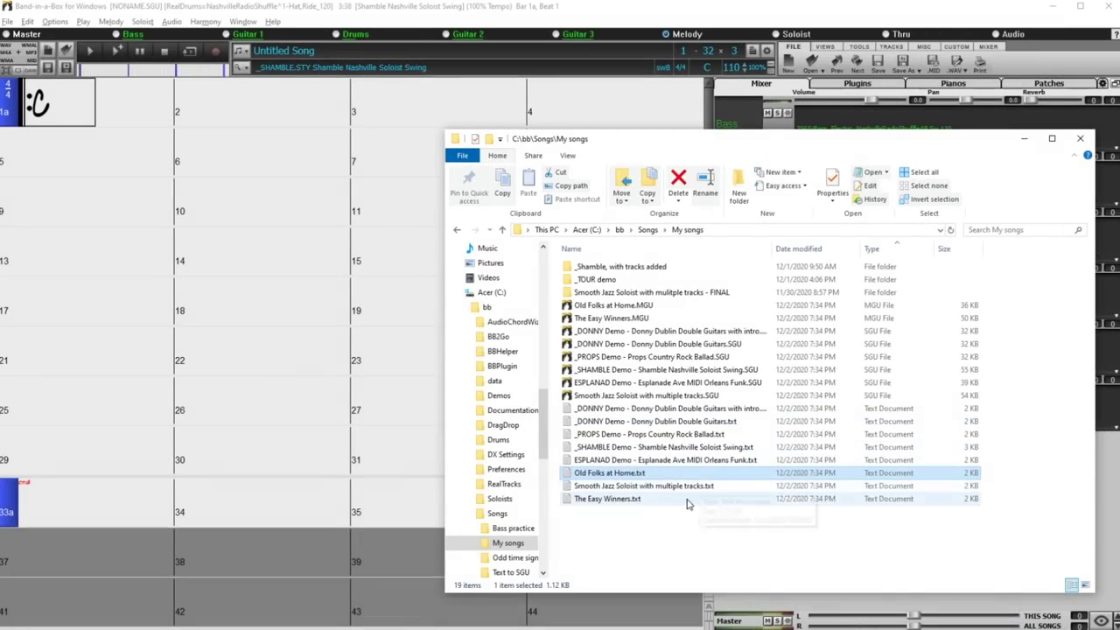
left_click_drag(687, 505, 602, 413)
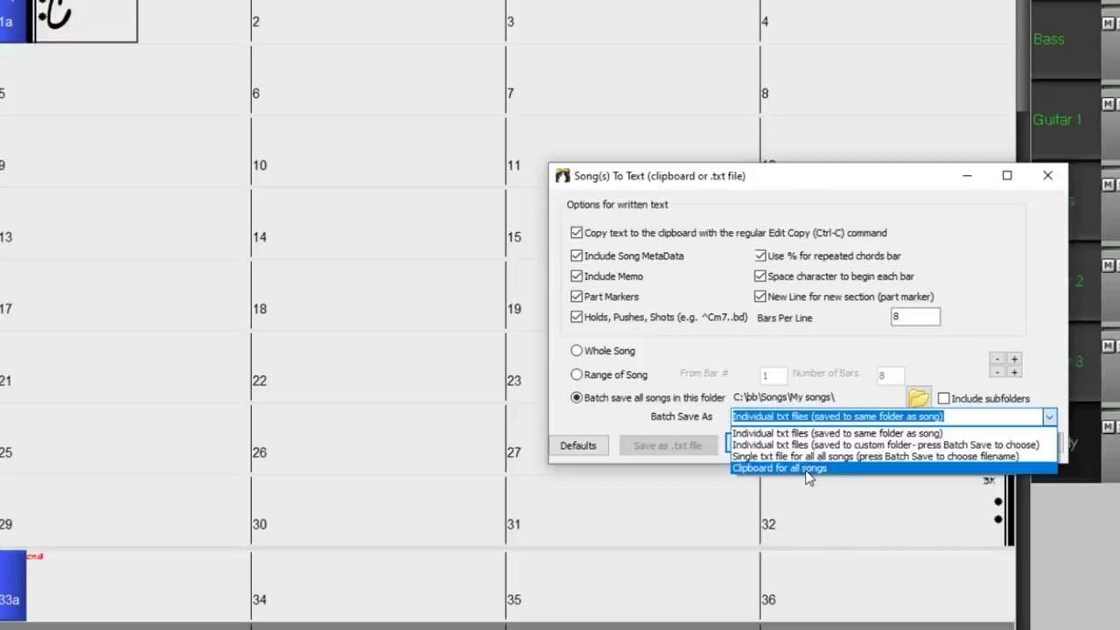
Batch save all songs in the folder to a single txt file named BIAB Songs.txt in C:\bb\Songs\My songs
left_click(824, 456)
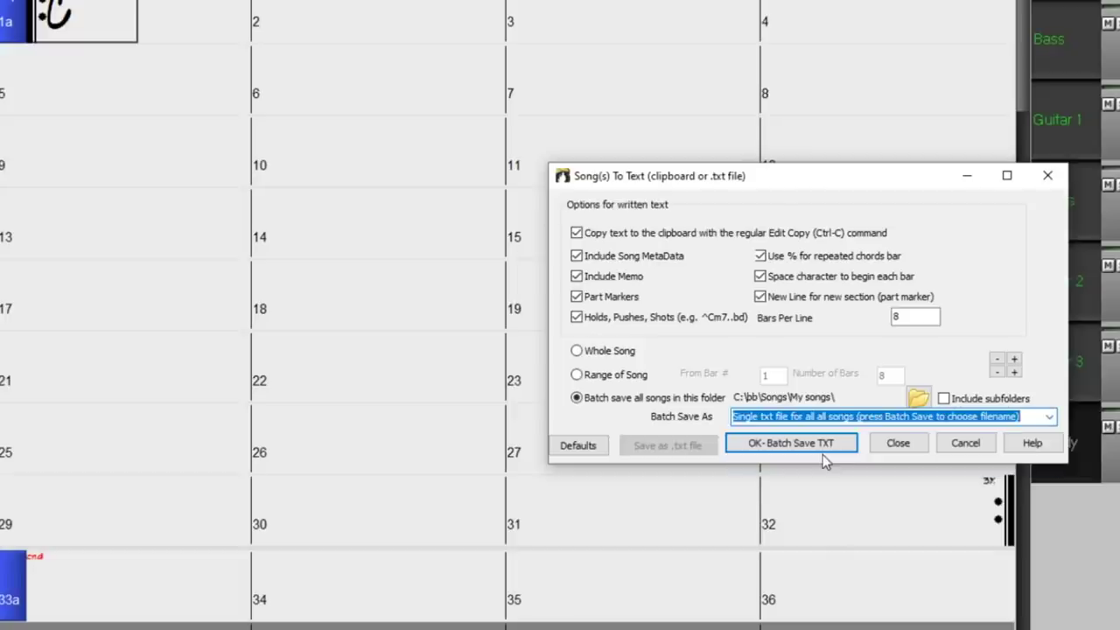
left_click(810, 446)
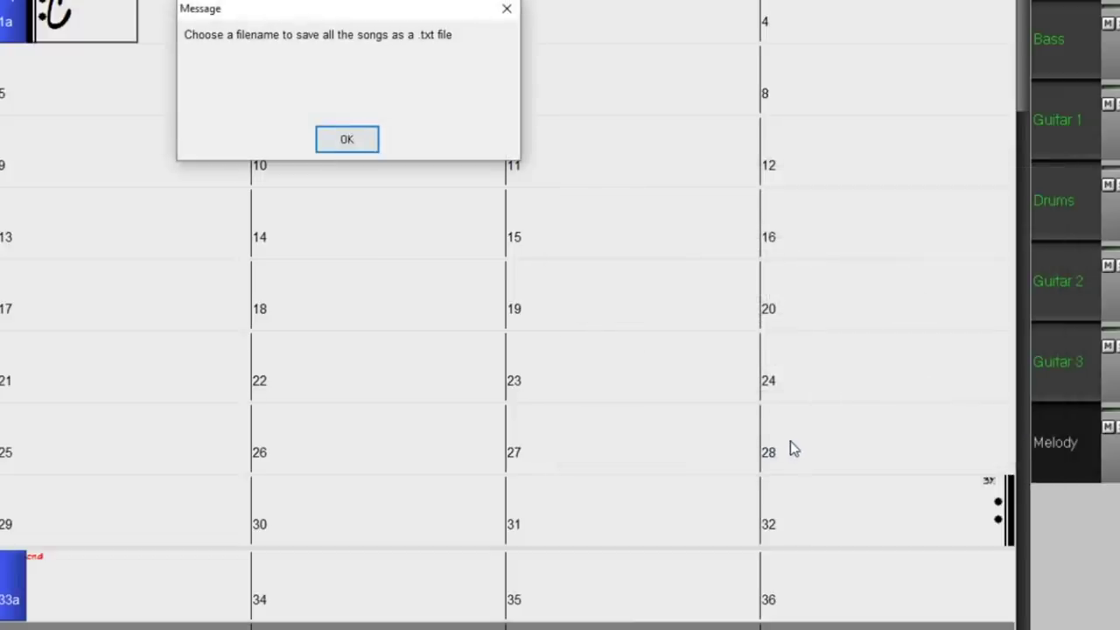
left_click(348, 143)
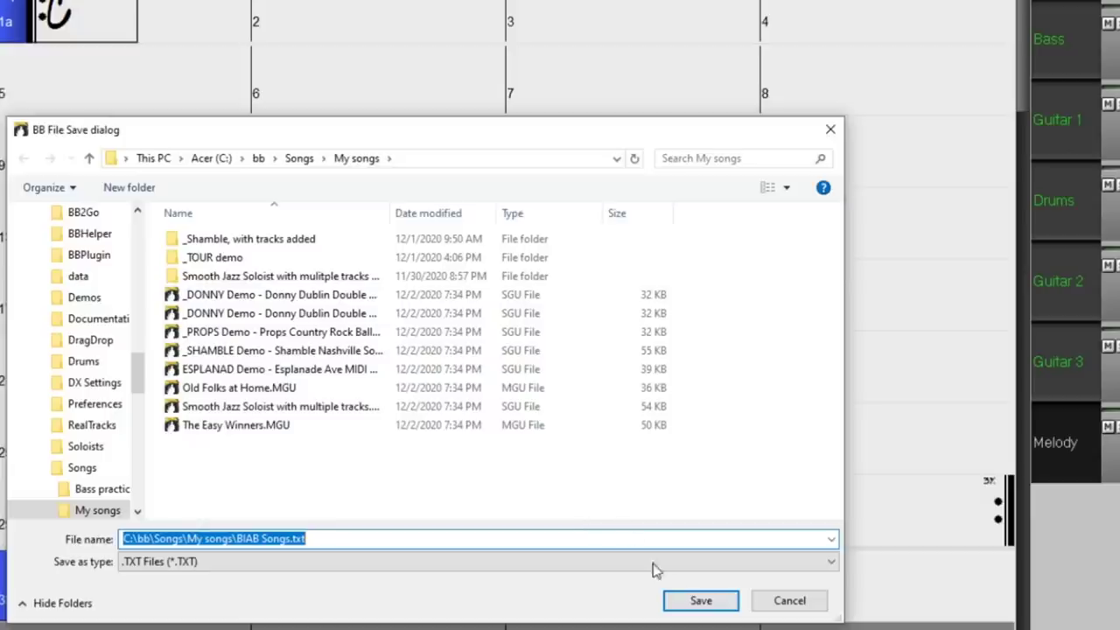
left_click(700, 602)
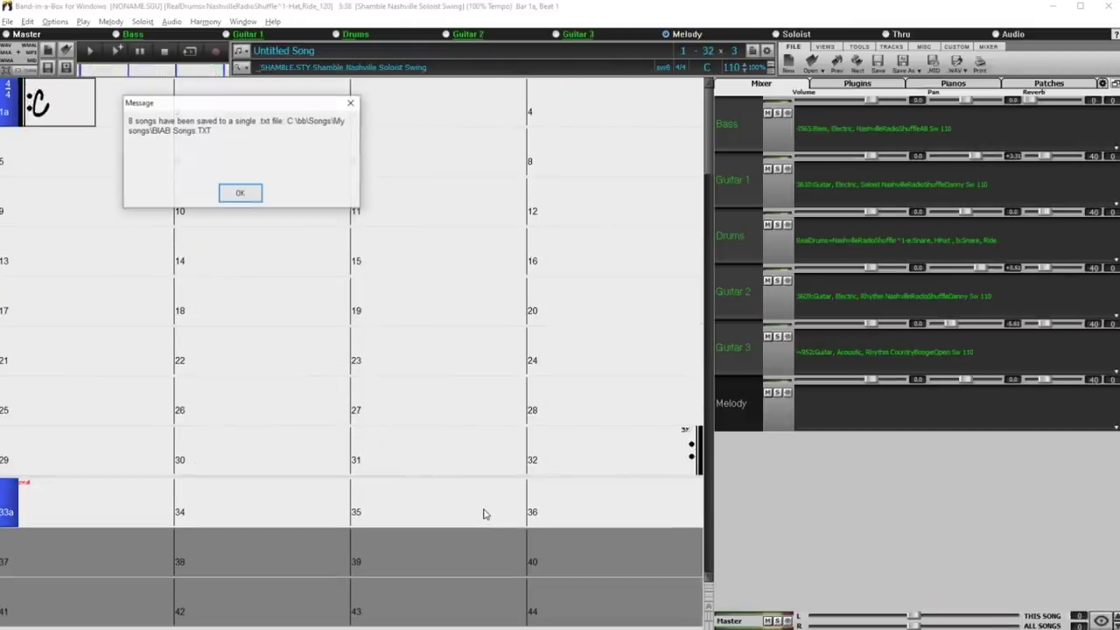
left_click(244, 194)
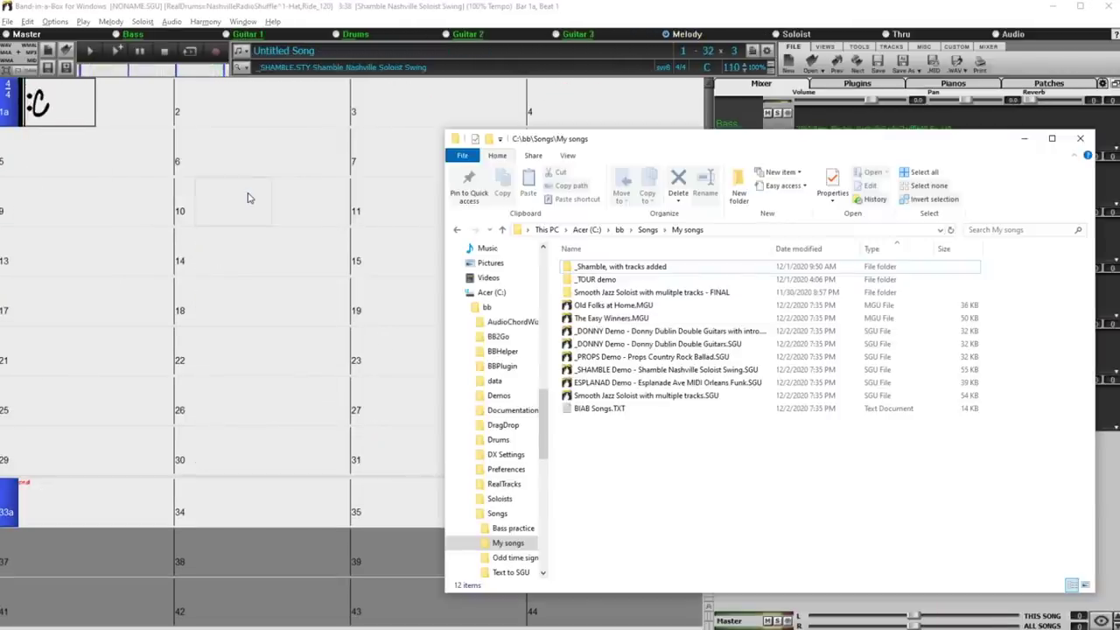
Open the BIAB Songs.TXT file in Notepad and examine the song entries it contains
double_click(604, 409)
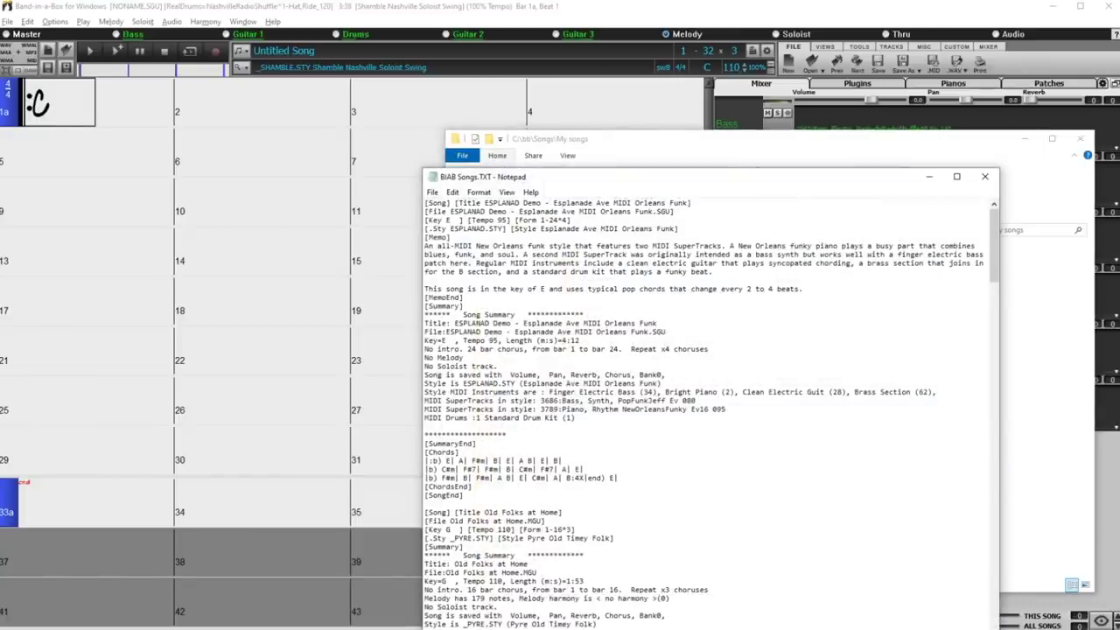
scroll(565, 323, "down", 6)
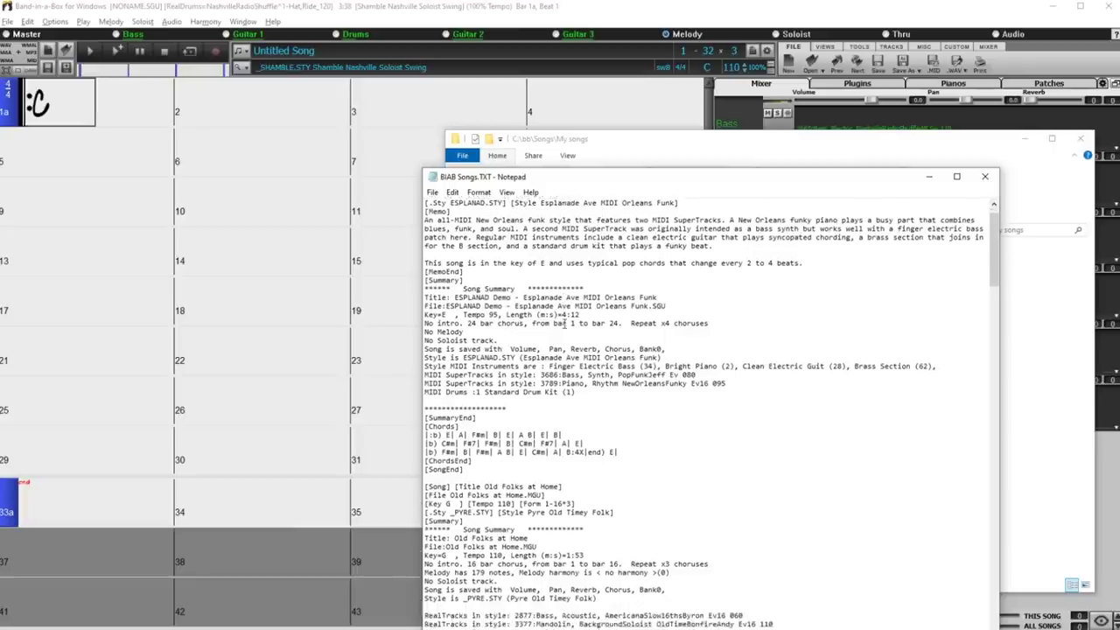
left_click_drag(426, 360, 572, 600)
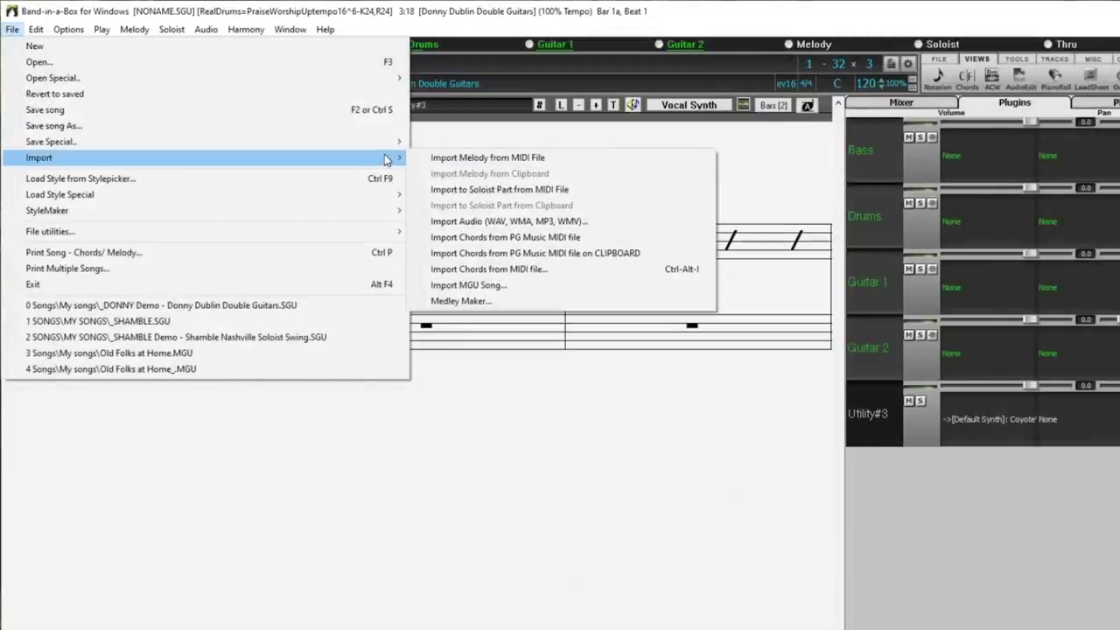
Start a melody import from the MIDI file violet.mid in the Documentation\Tutorials folder
left_click(443, 161)
left_click(229, 518)
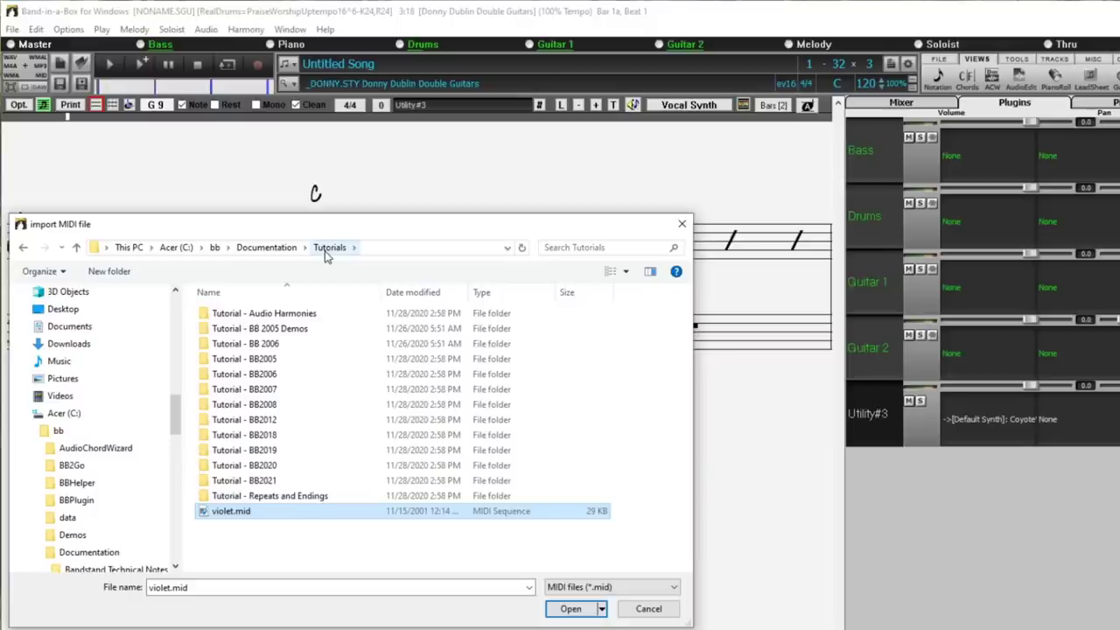
left_click(570, 609)
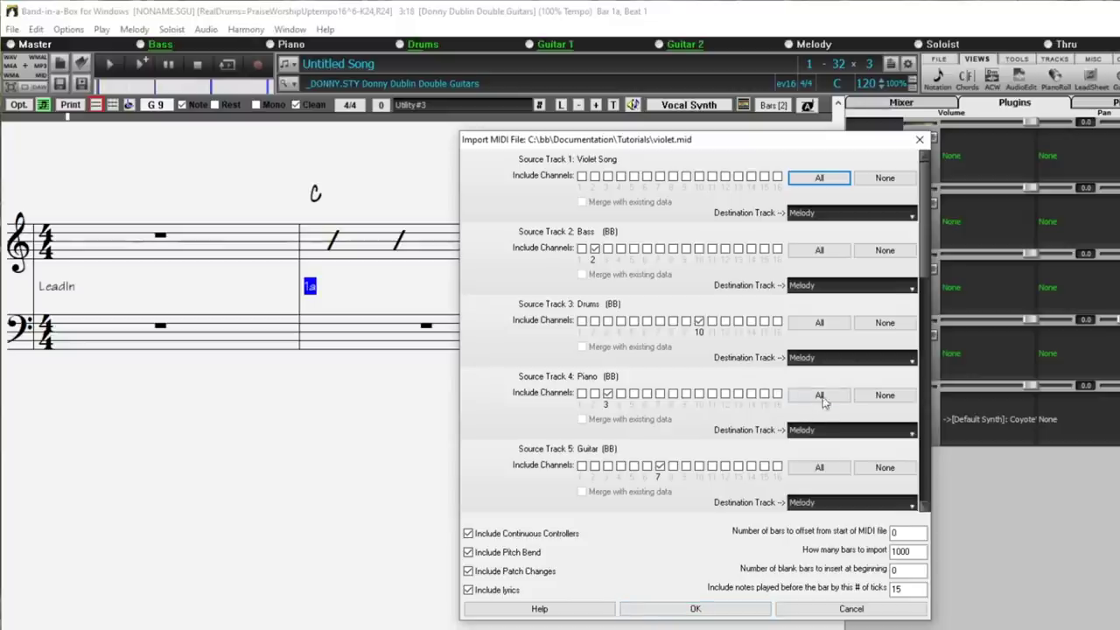
Import the Bass, Drums, Piano, Guitar, Strings and Melody source tracks to Utility#1 through Utility#6, respectively
left_click(904, 287)
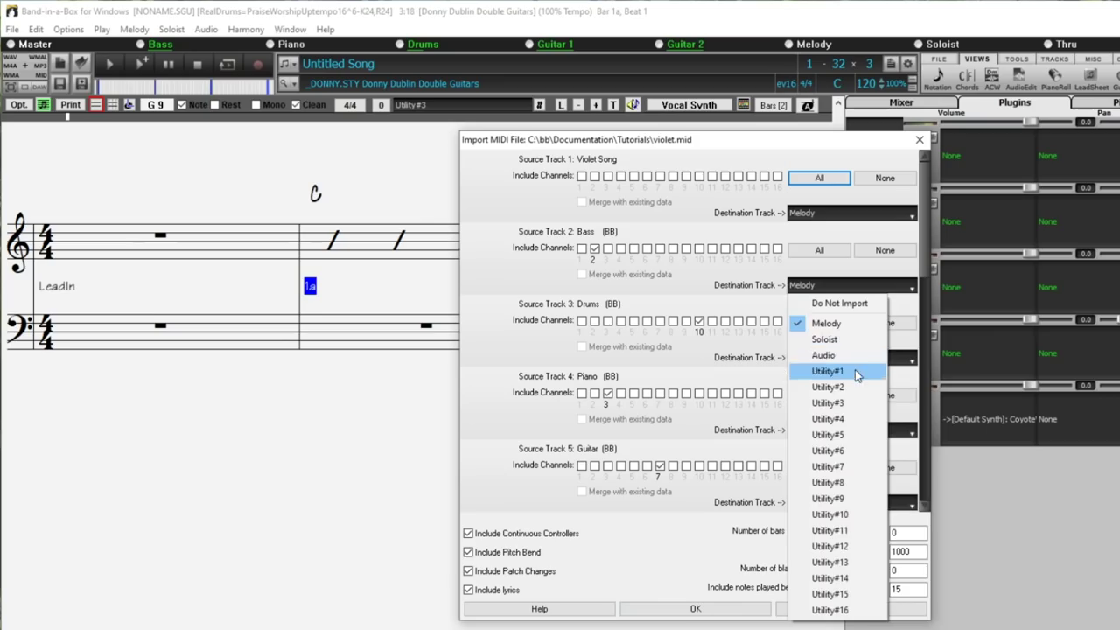
left_click(857, 370)
left_click(892, 361)
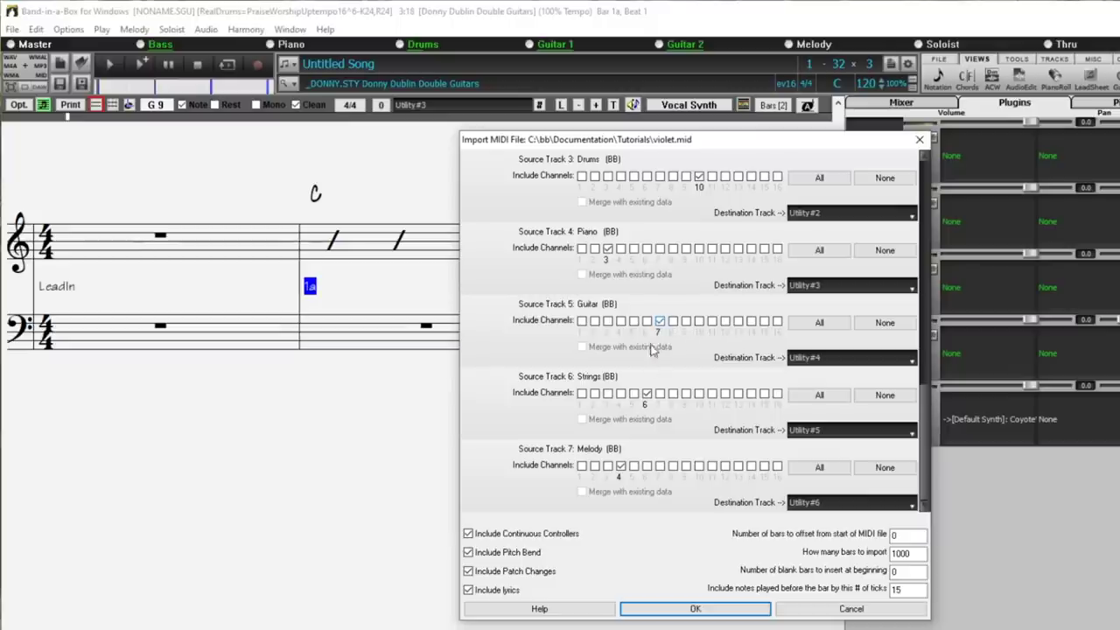
left_click(648, 394)
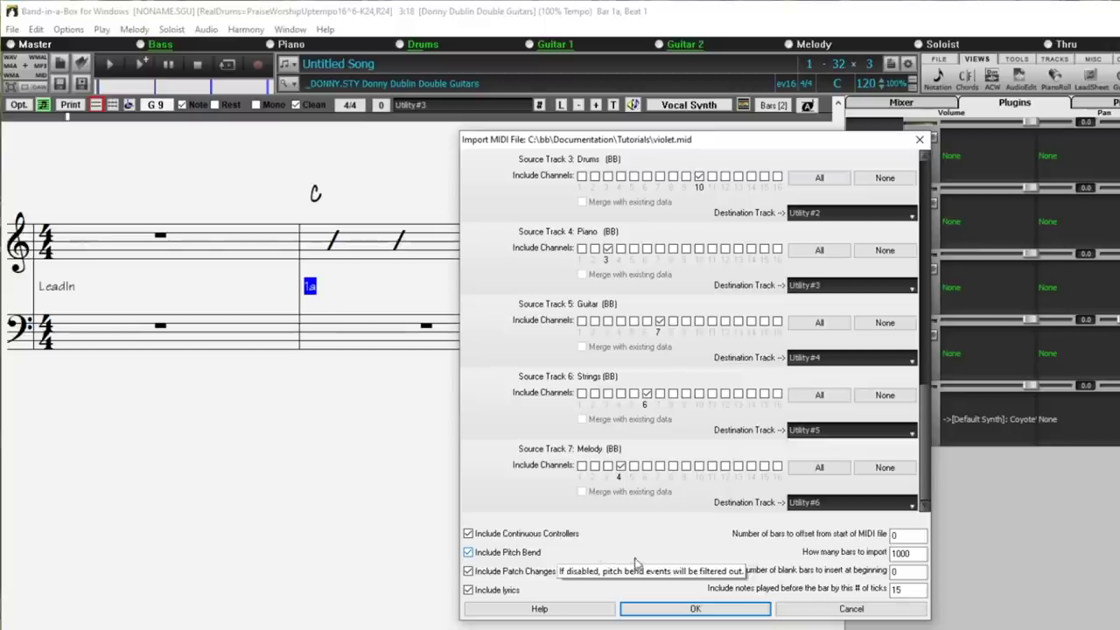
left_click(725, 610)
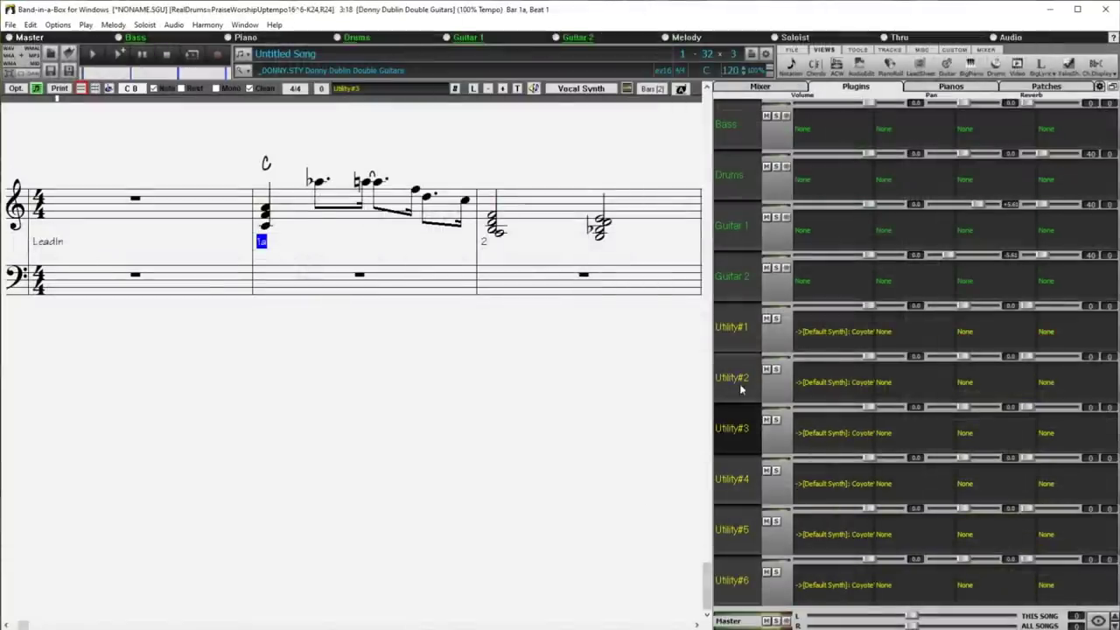
View the imported notation on several Utility tracks, including Utility#1, Utility#4 and Utility#5
left_click(883, 449)
left_click(738, 332)
left_click(741, 477)
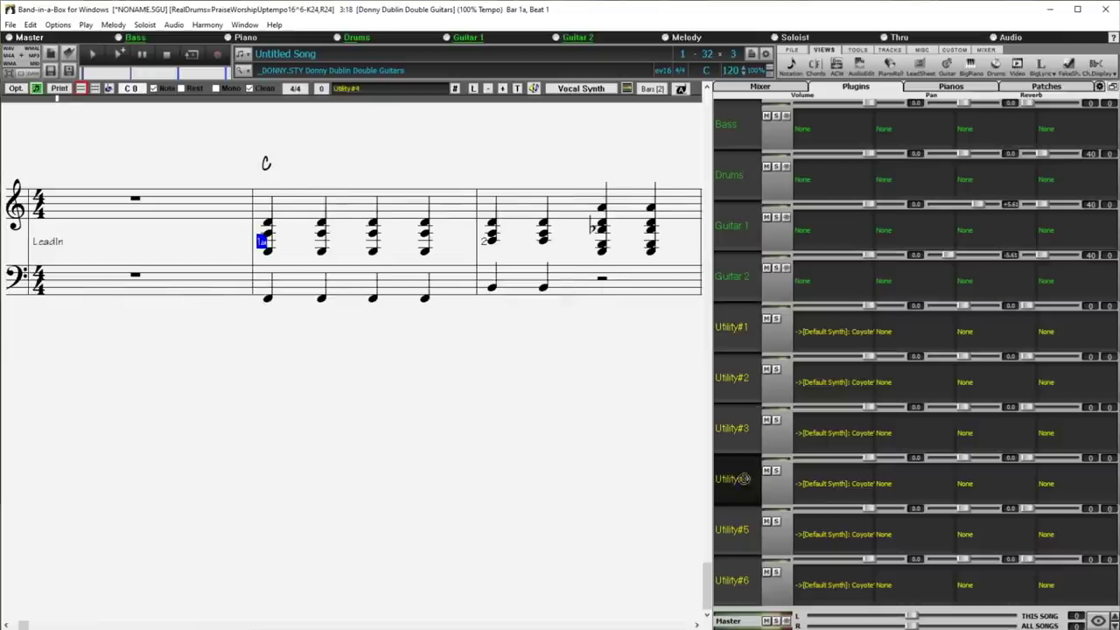
left_click(740, 531)
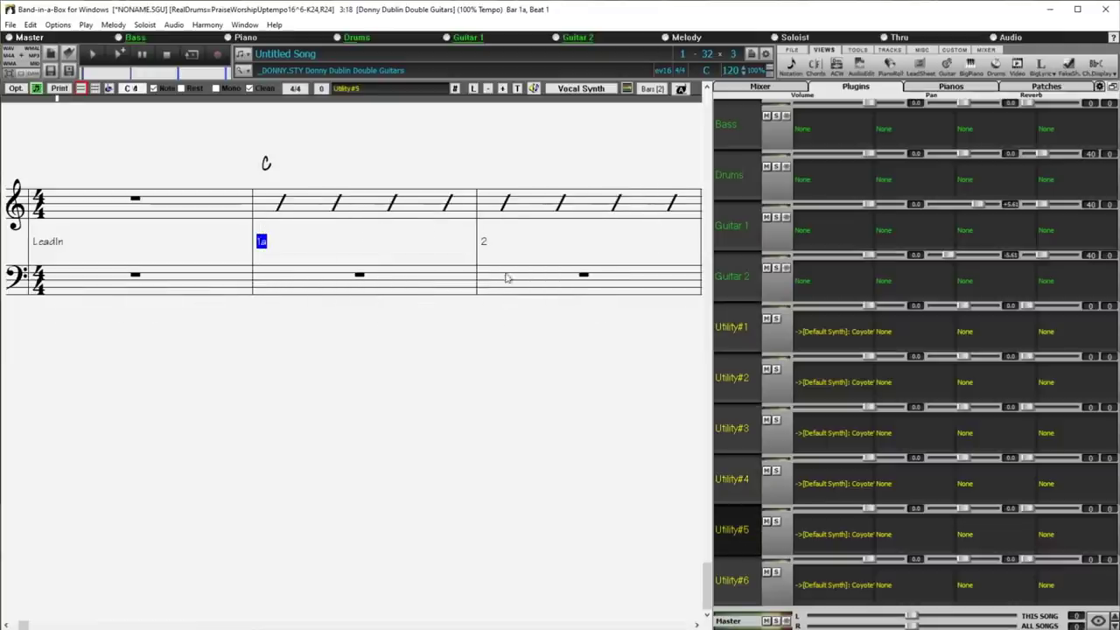
Disable the _DONNY.STY style and play the song with only the imported MIDI tracks
left_click(268, 72)
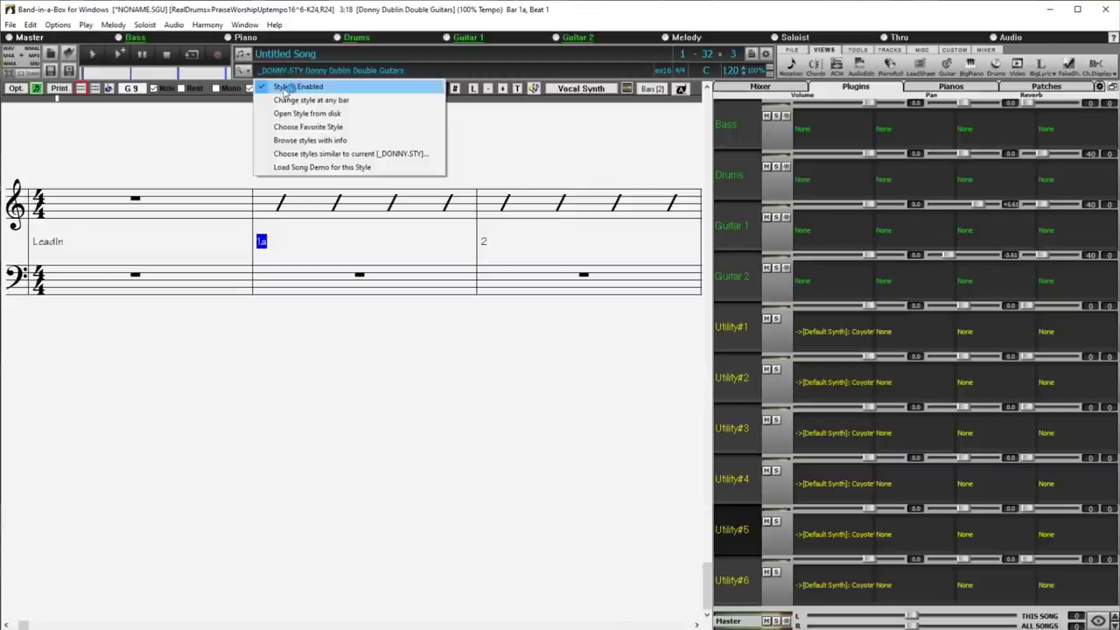
left_click(288, 86)
left_click(121, 50)
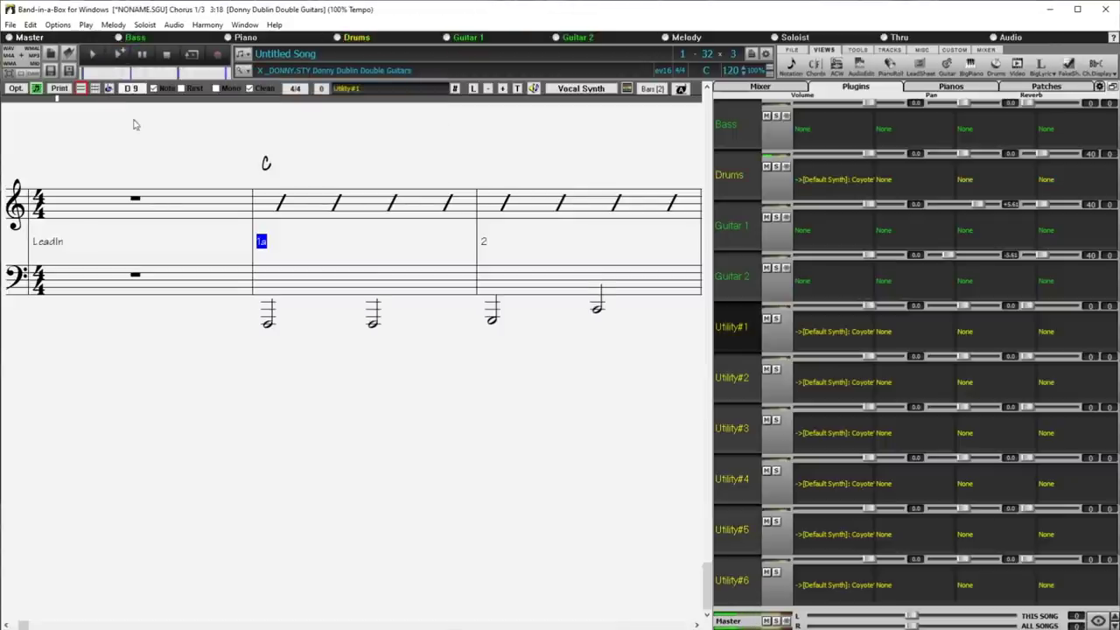
View the notation of the Utility#2, Utility#3, Utility#4 and Utility#5 tracks during playback
left_click(735, 398)
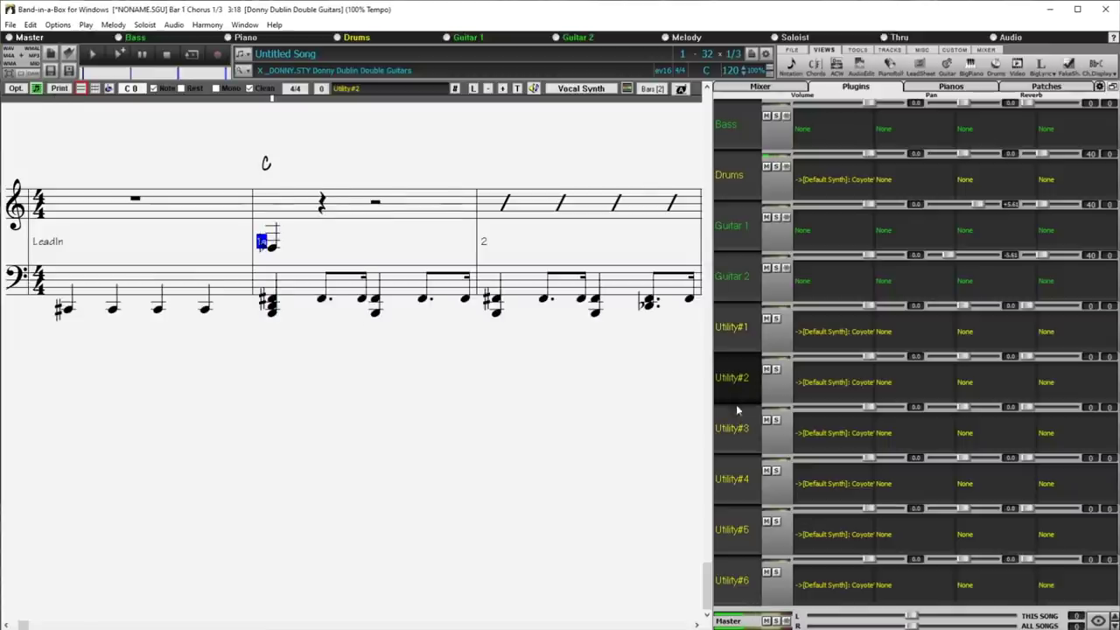
left_click(736, 429)
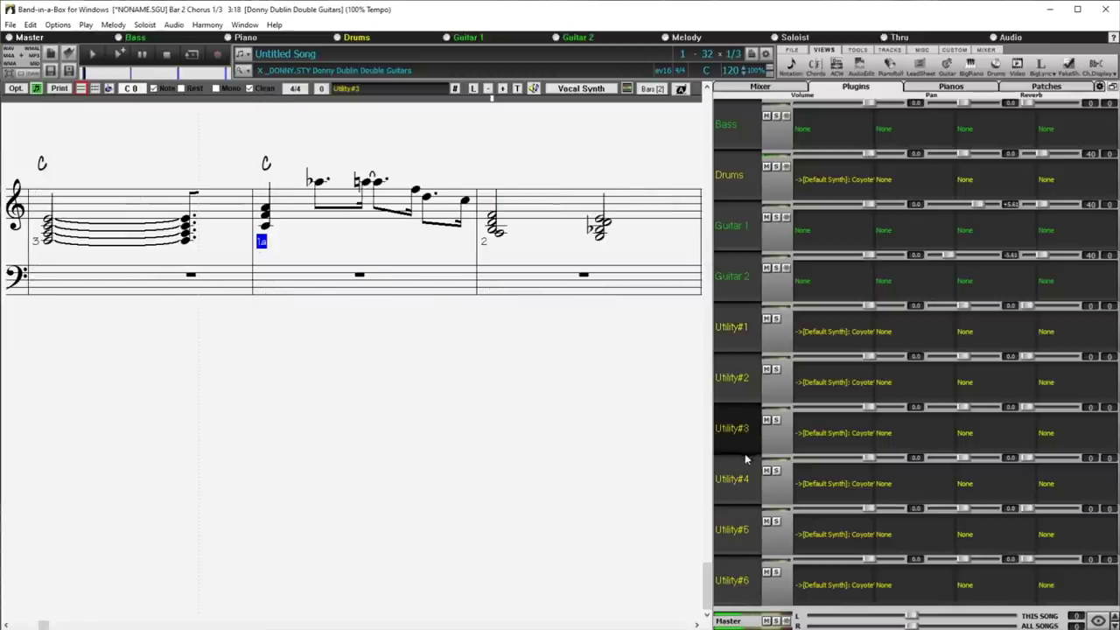
left_click(746, 481)
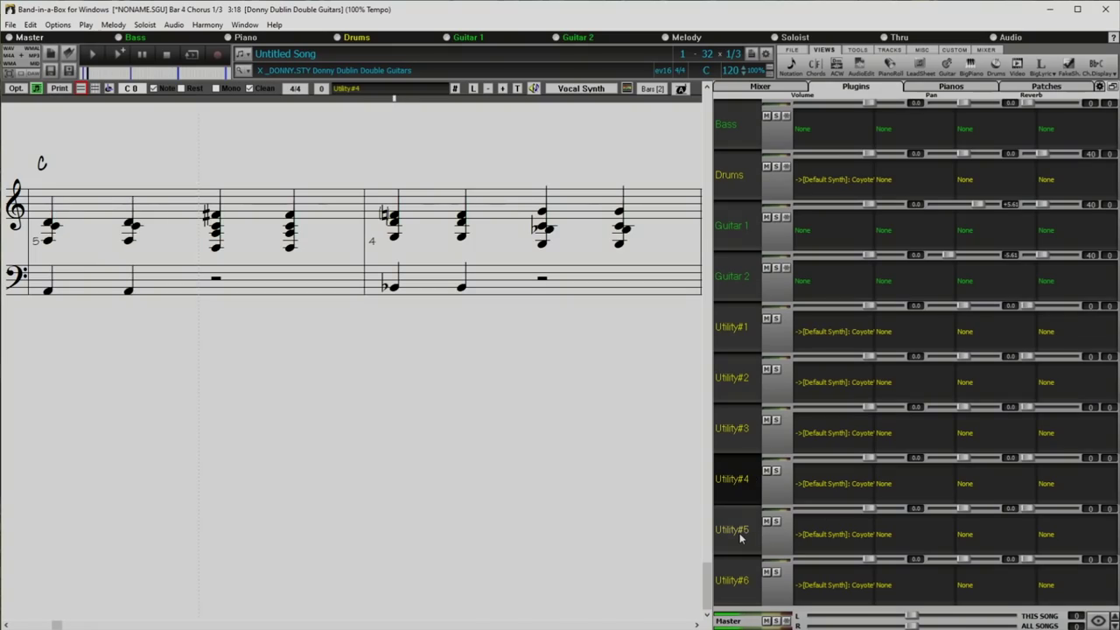
left_click(743, 543)
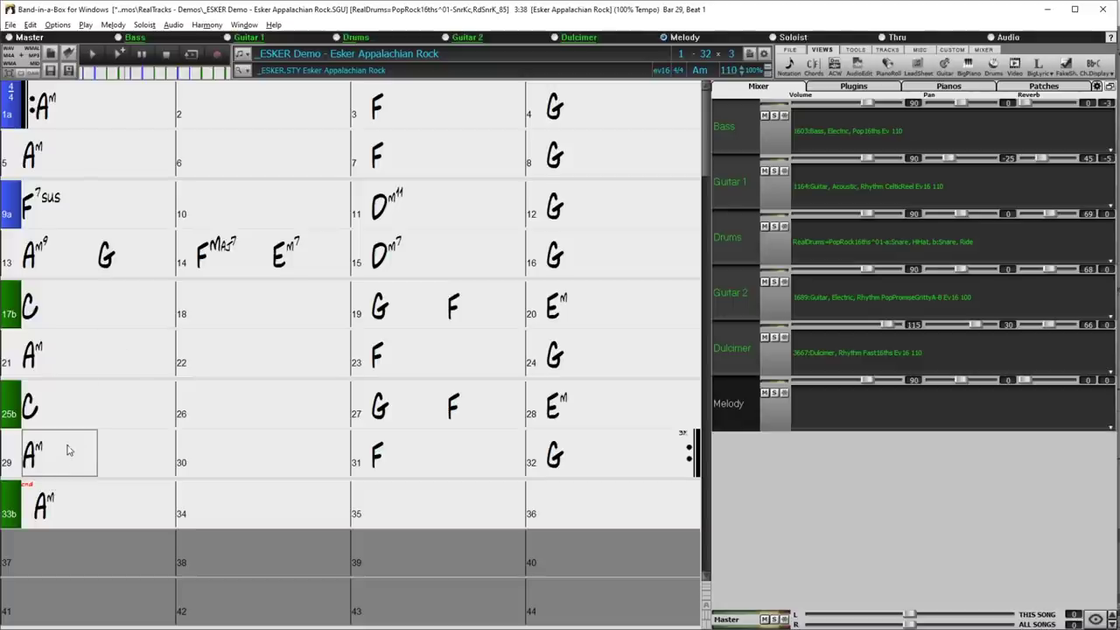
Copy the previous four bars to bar 29 with the K4 chord-sheet command, and undo the copy
type("K4")
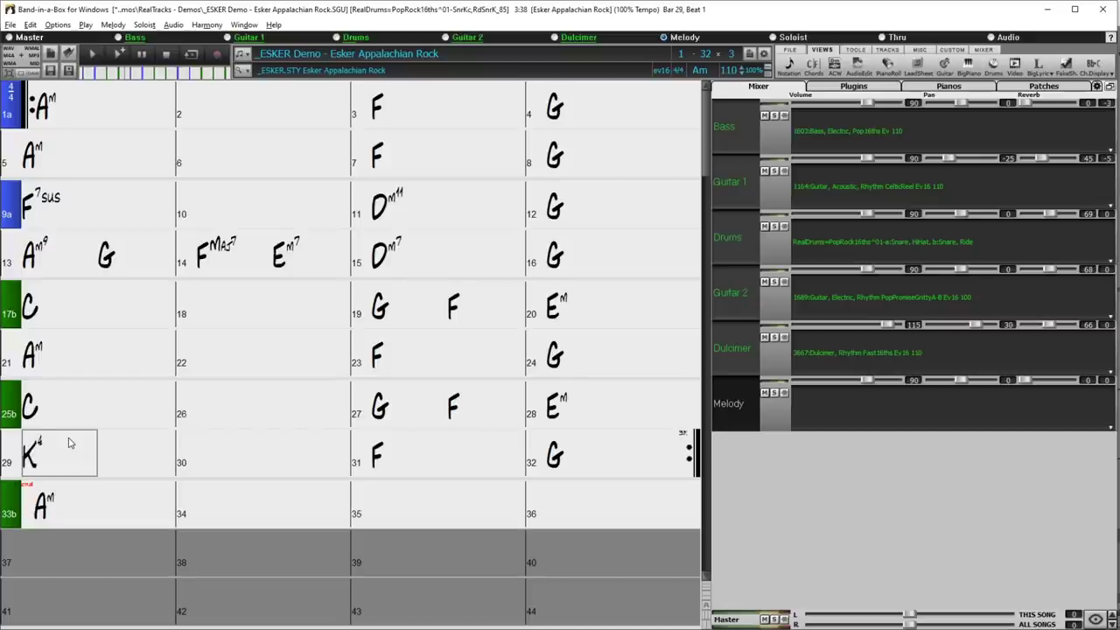
key("Return")
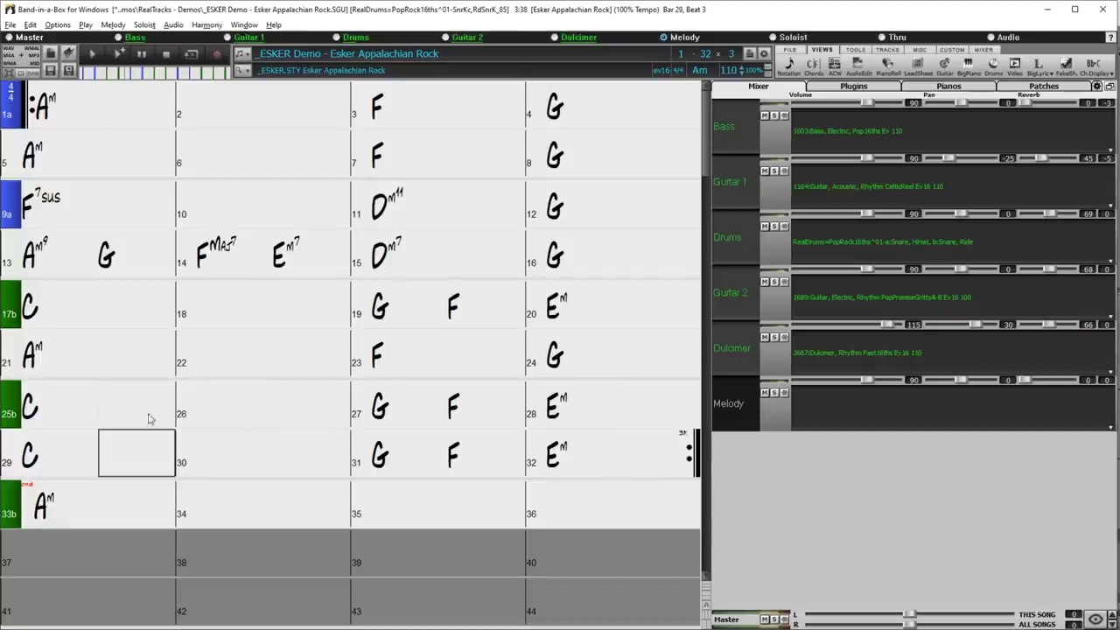
key("ctrl+z")
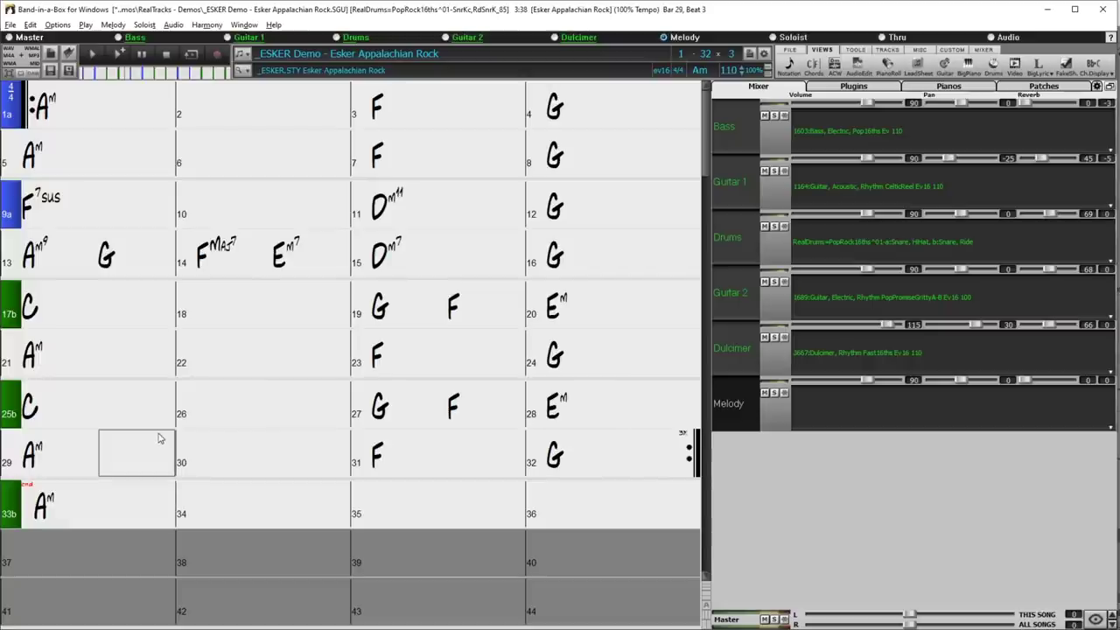
Open the Copy Chords settings from bar 29 with the KK command and enable copying of part markers and bar settings
type("K")
key("Return")
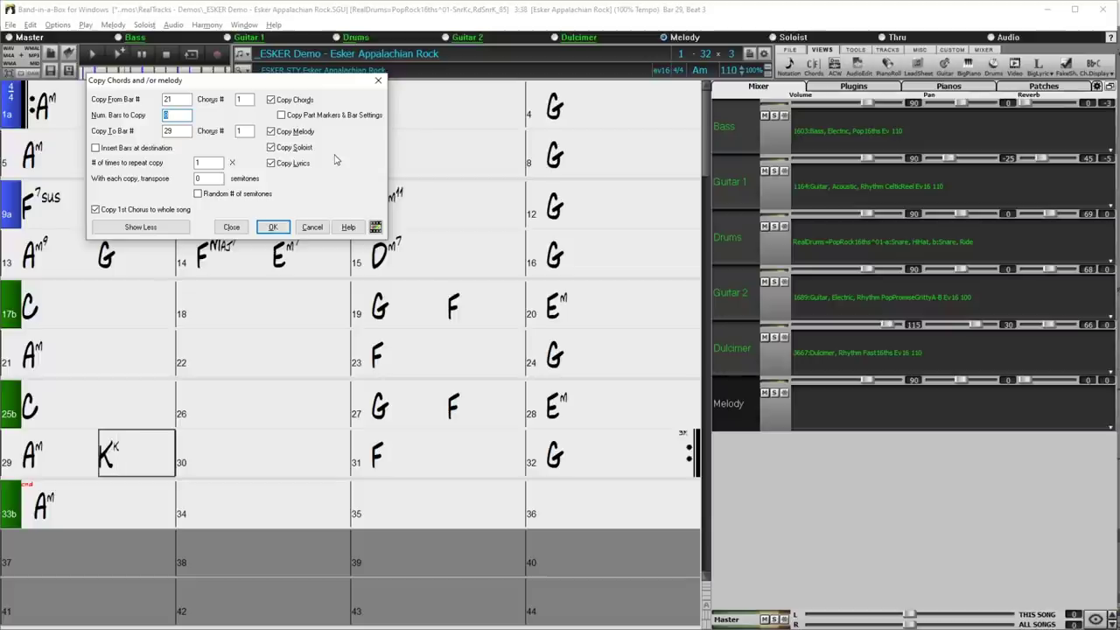
left_click(299, 119)
left_click(232, 228)
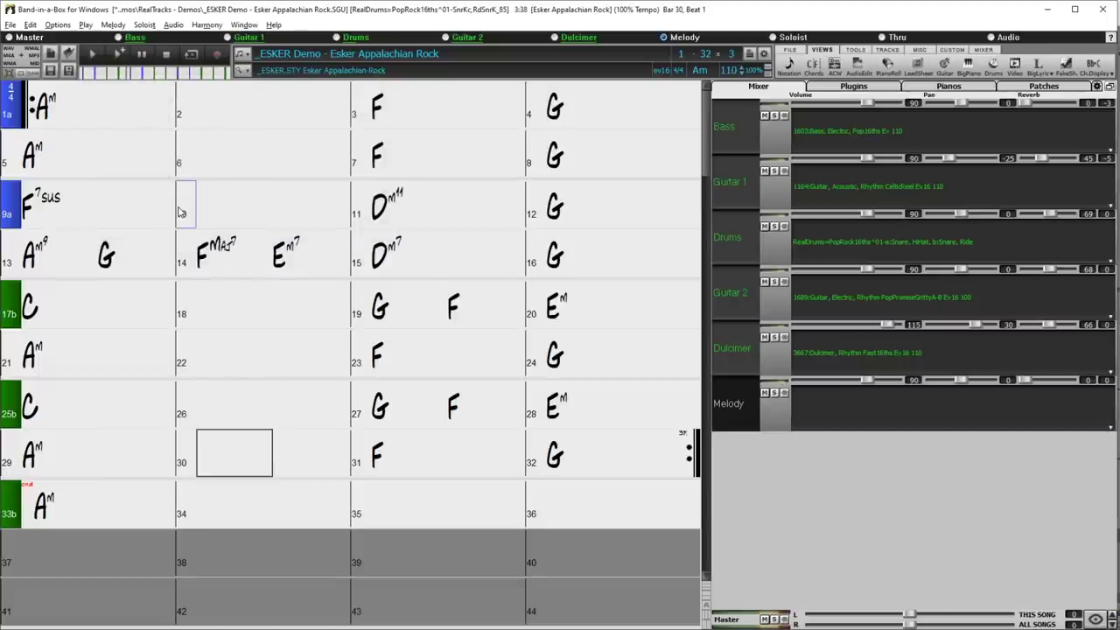
Copy the previous four bars, including their part marker, to bar 21
left_click(83, 359)
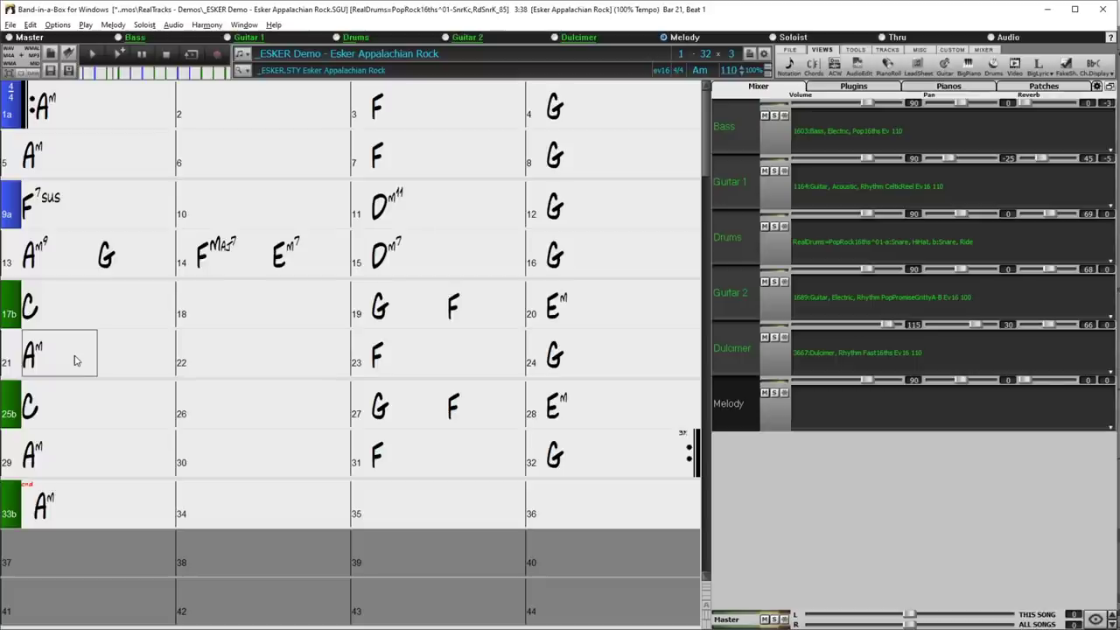
type("c")
key("Return")
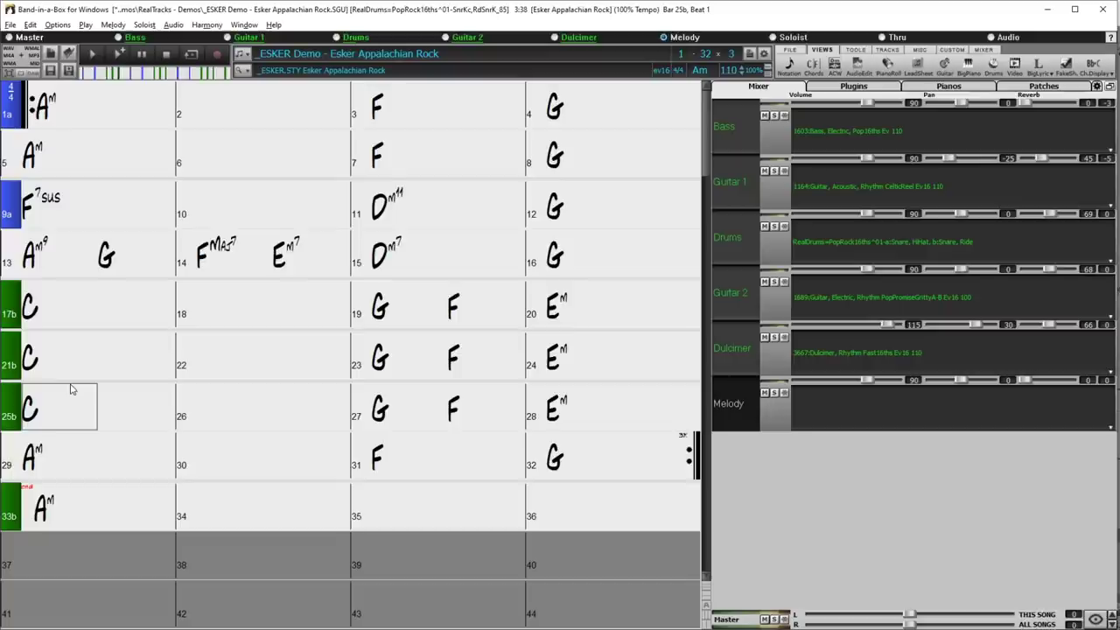
Copy four bars starting at bar 9, with part marker, to bar 25 using the kk4,9 command
type("kk4,9")
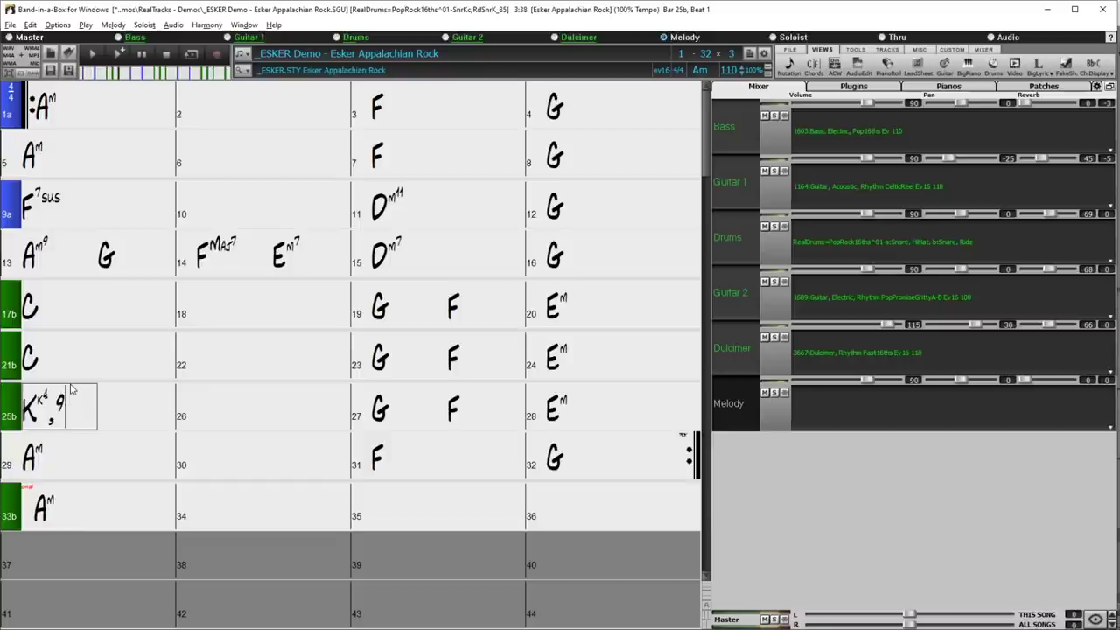
key("Return")
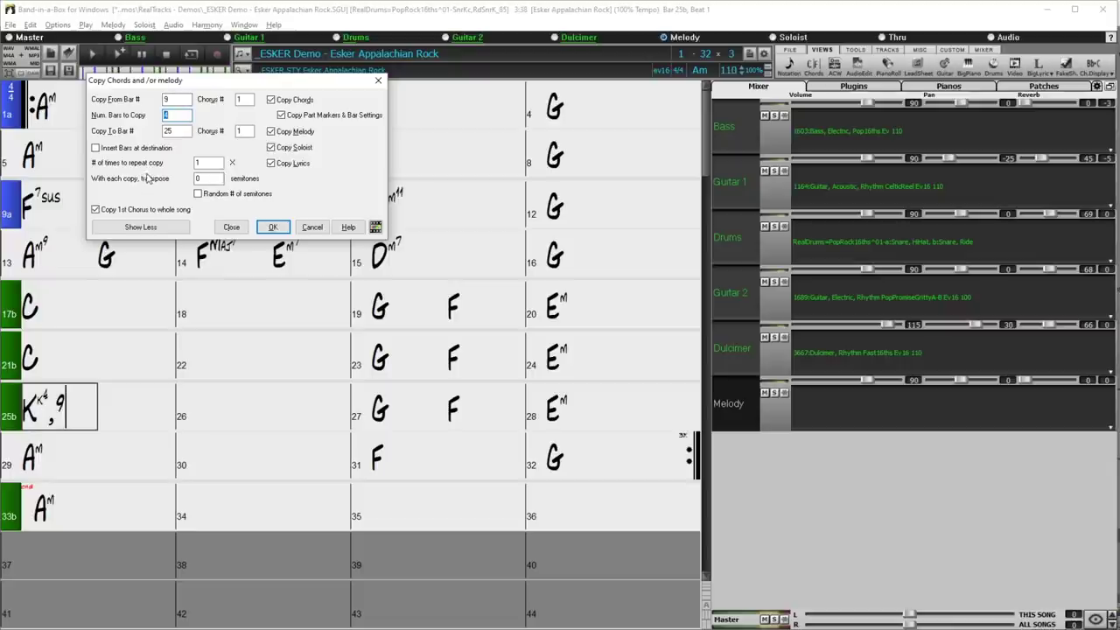
left_click(267, 229)
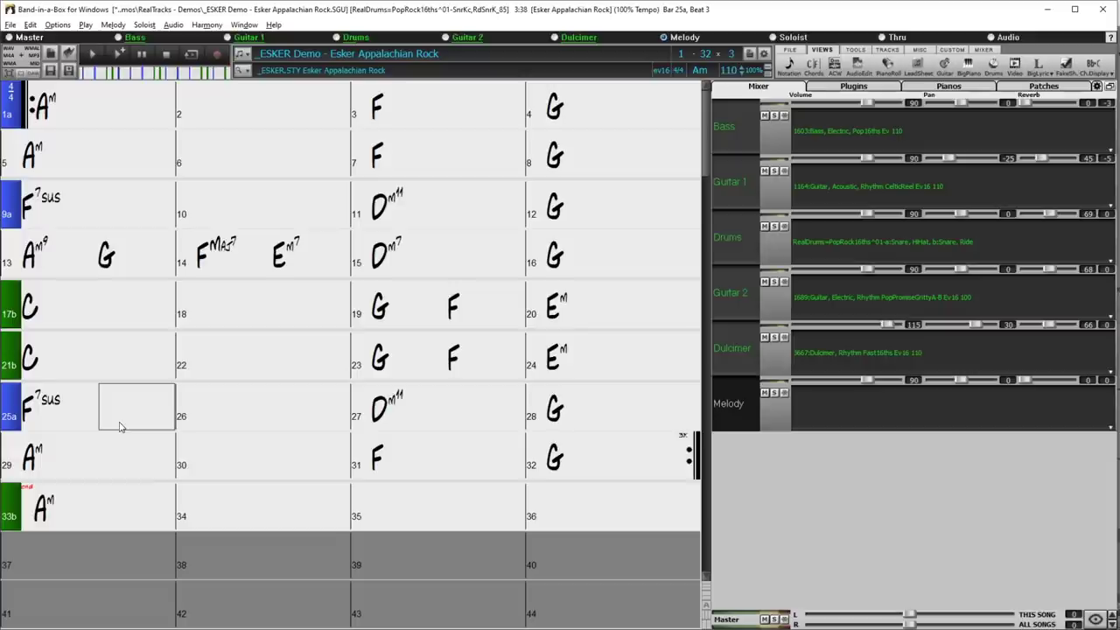
Insert four blank bars at bar 25, view the bar insertion commands, and select bar 29
type("1")
key("Return")
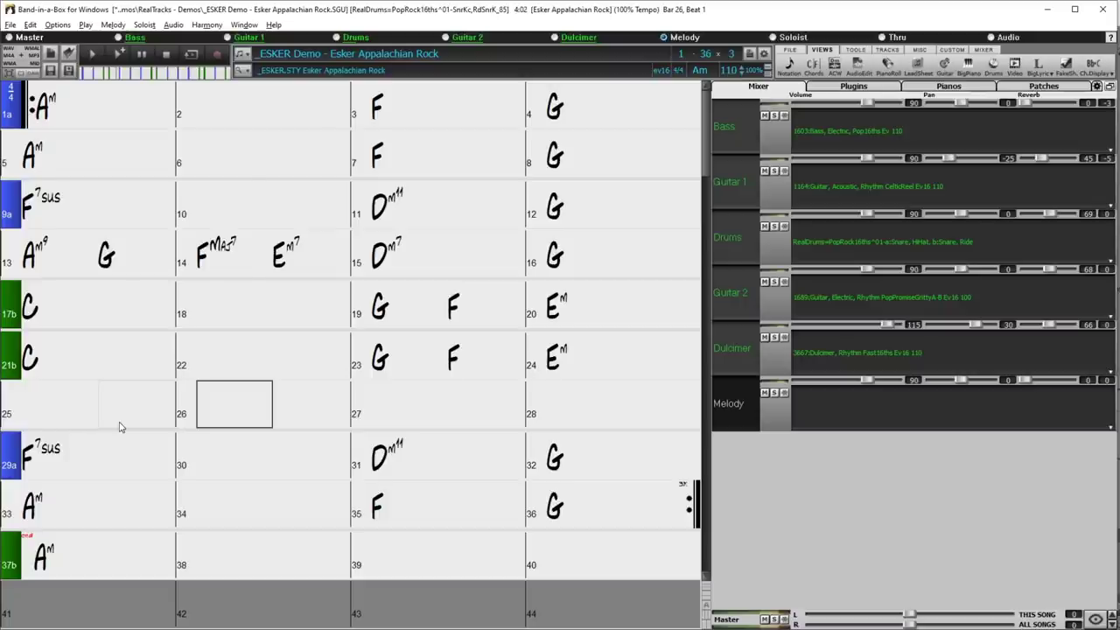
right_click(121, 427)
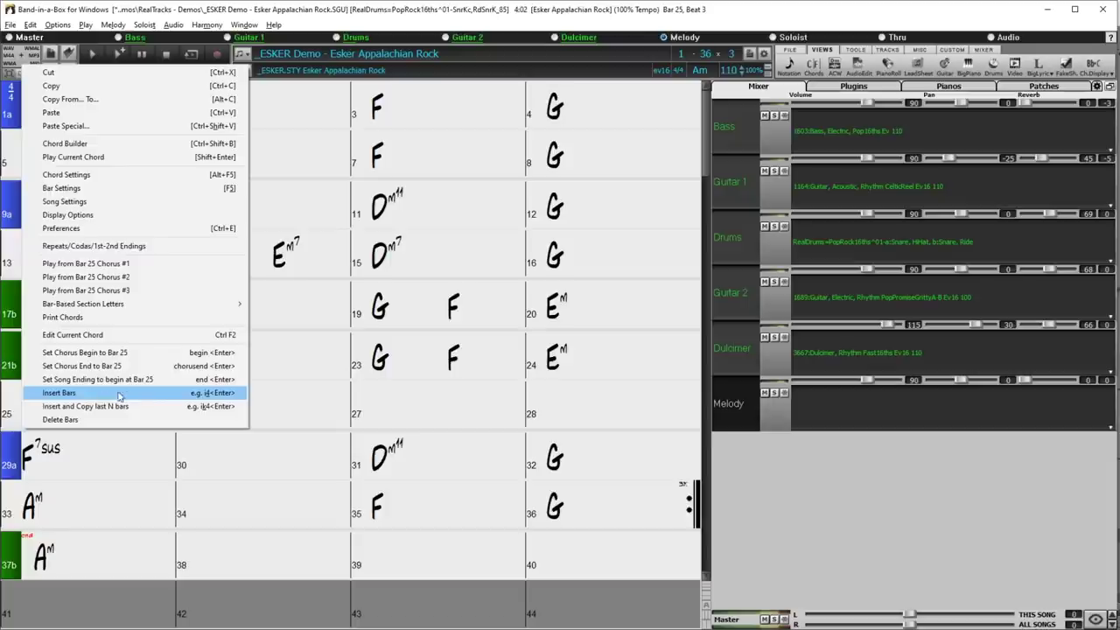
left_click(127, 454)
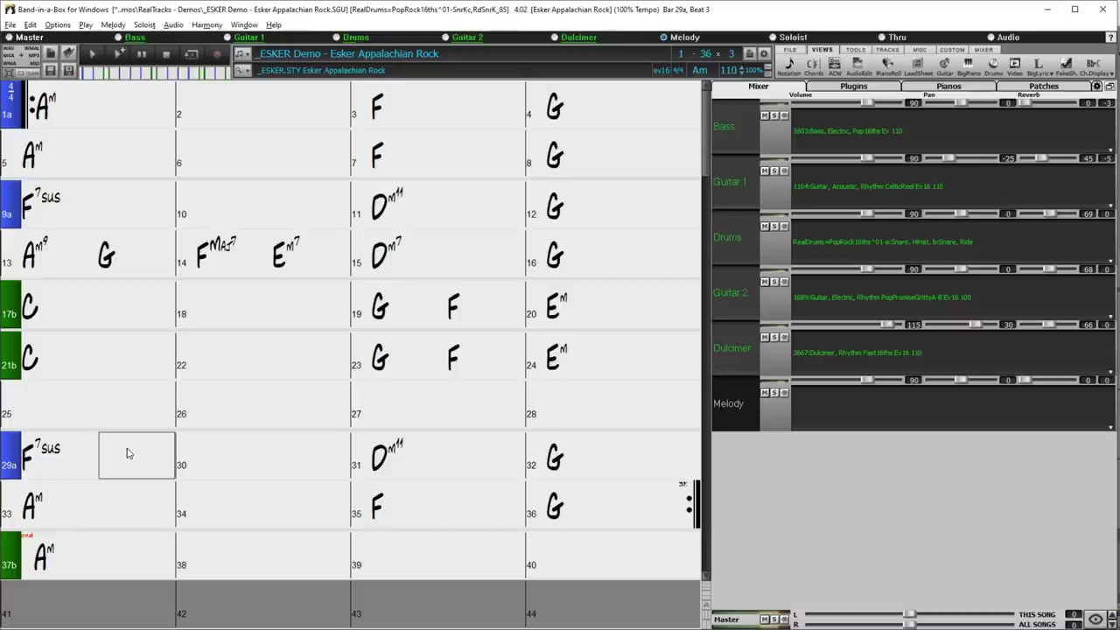
Insert a copy of the previous four bars at bar 17 with a K chord-sheet command
key("Up")
key("Up")
key("Up")
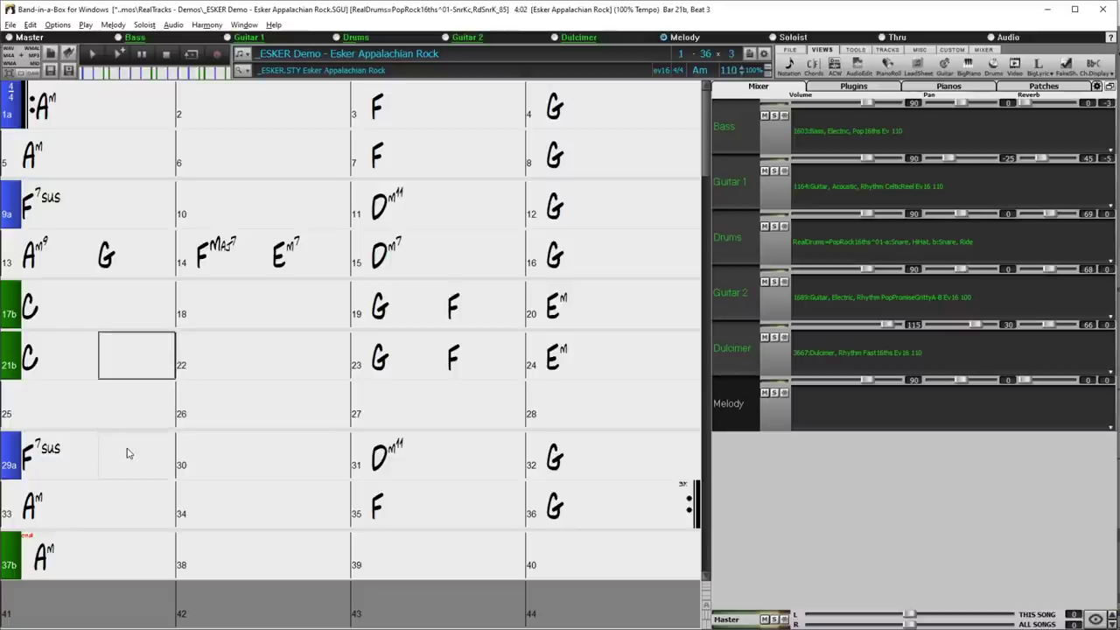
key("Left")
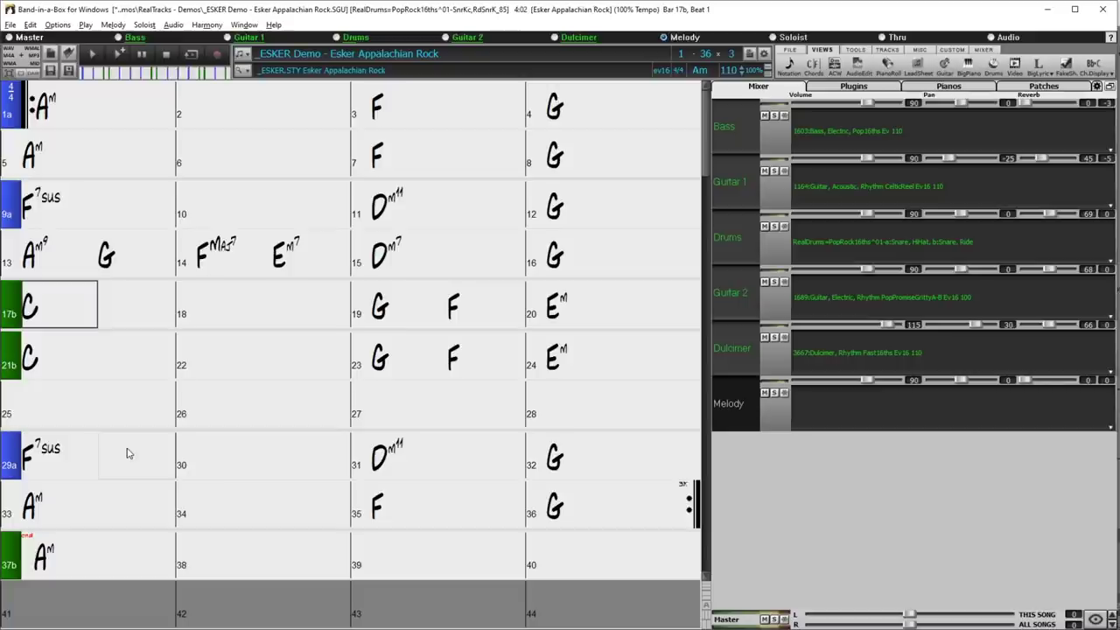
type("K")
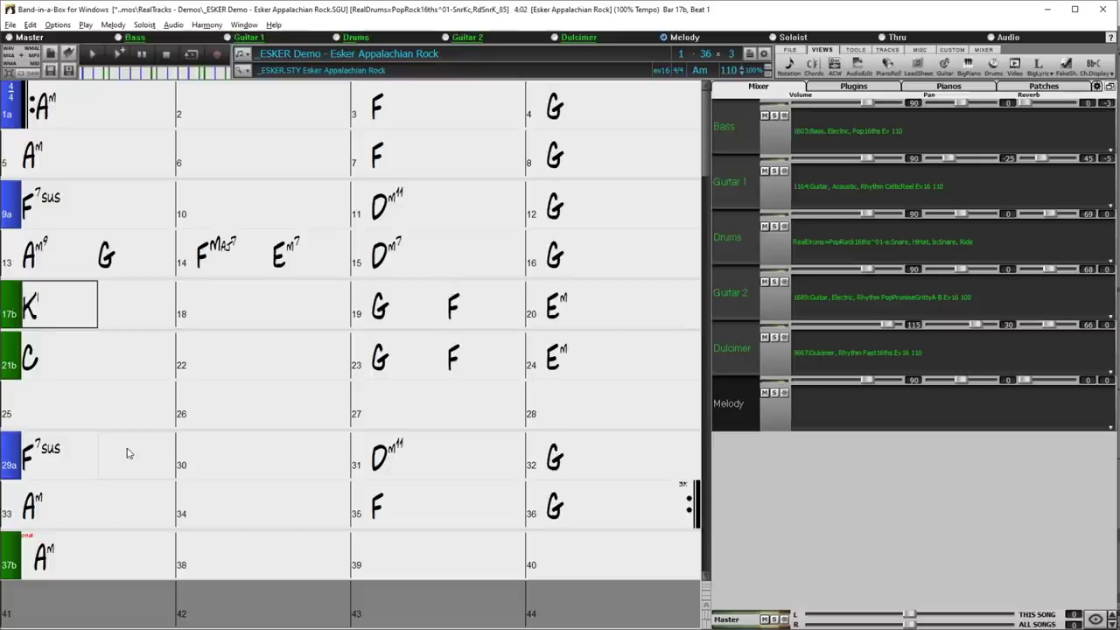
key("Return")
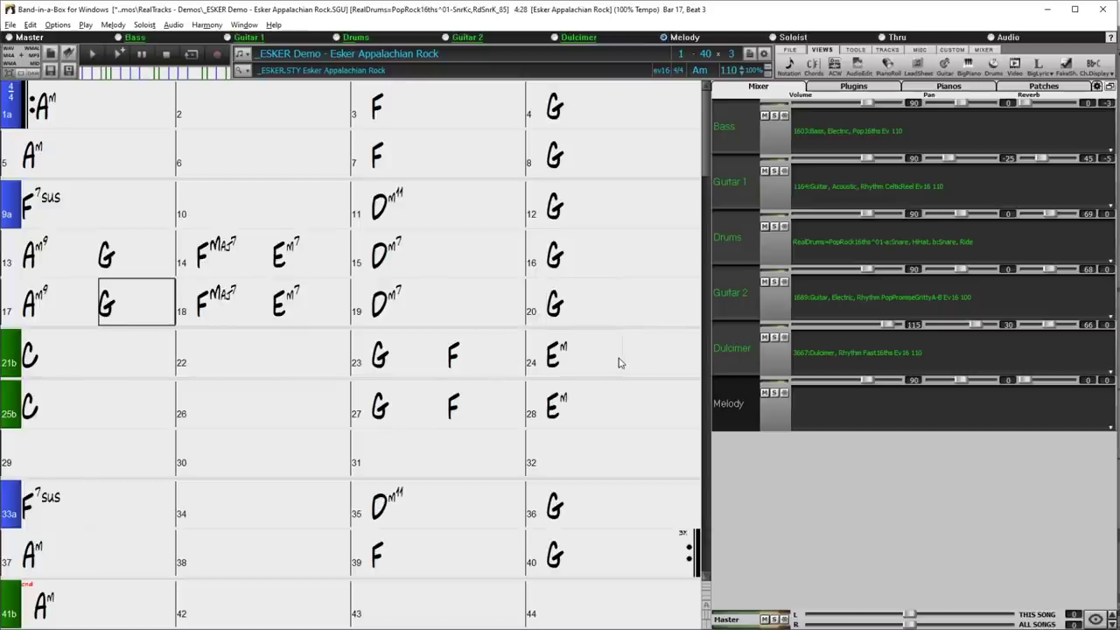
Insert at bar 33 a copy of the eight bars starting at bar 9
left_click(54, 459)
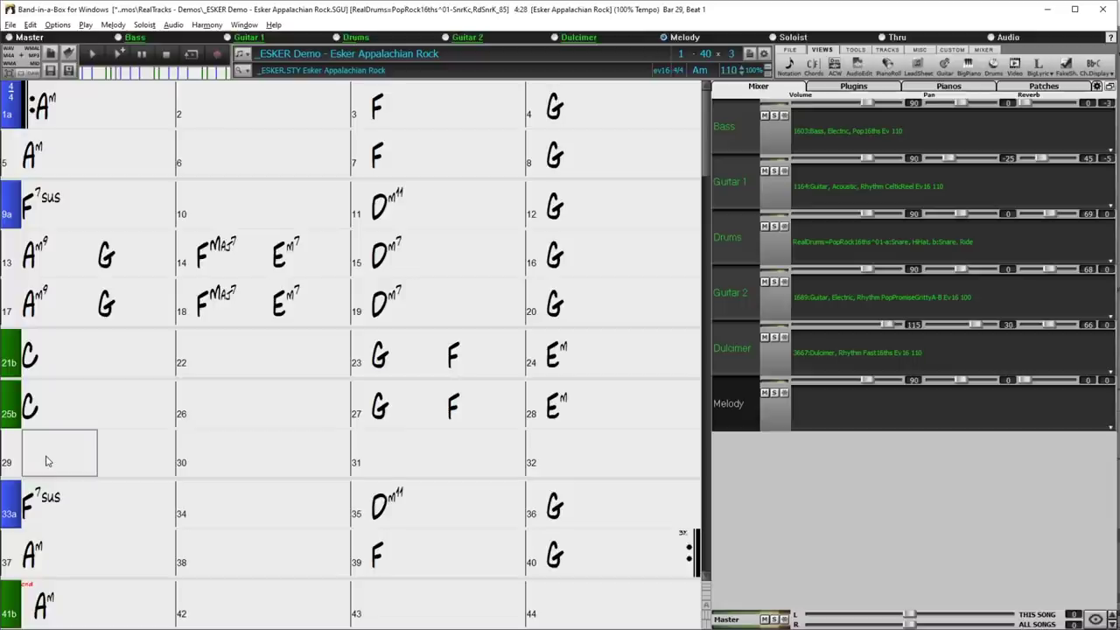
key("Down")
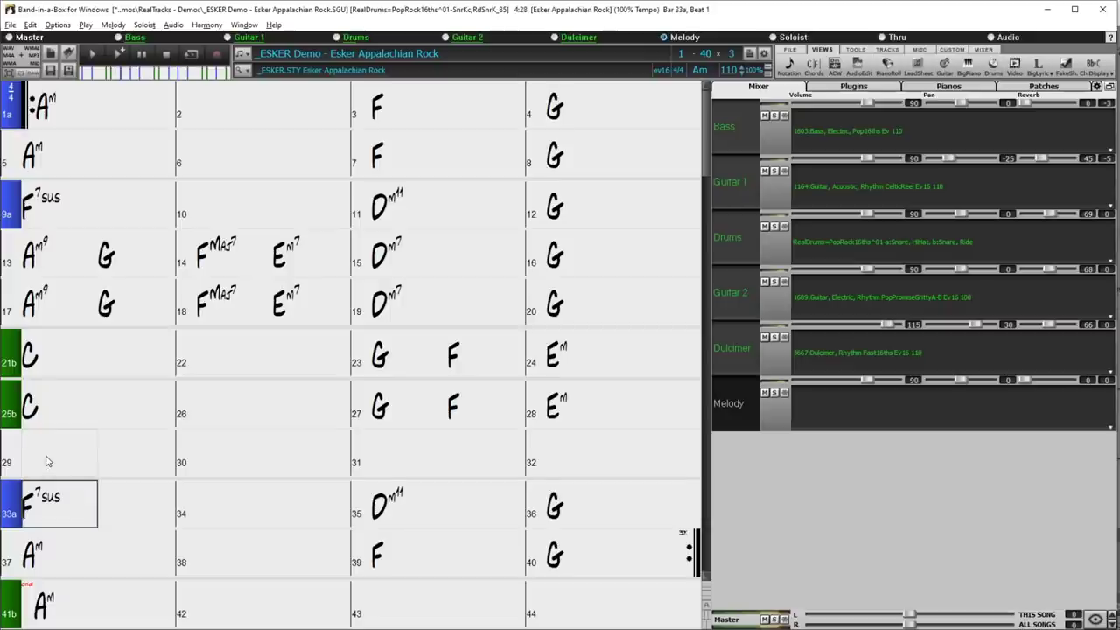
type("k13,9")
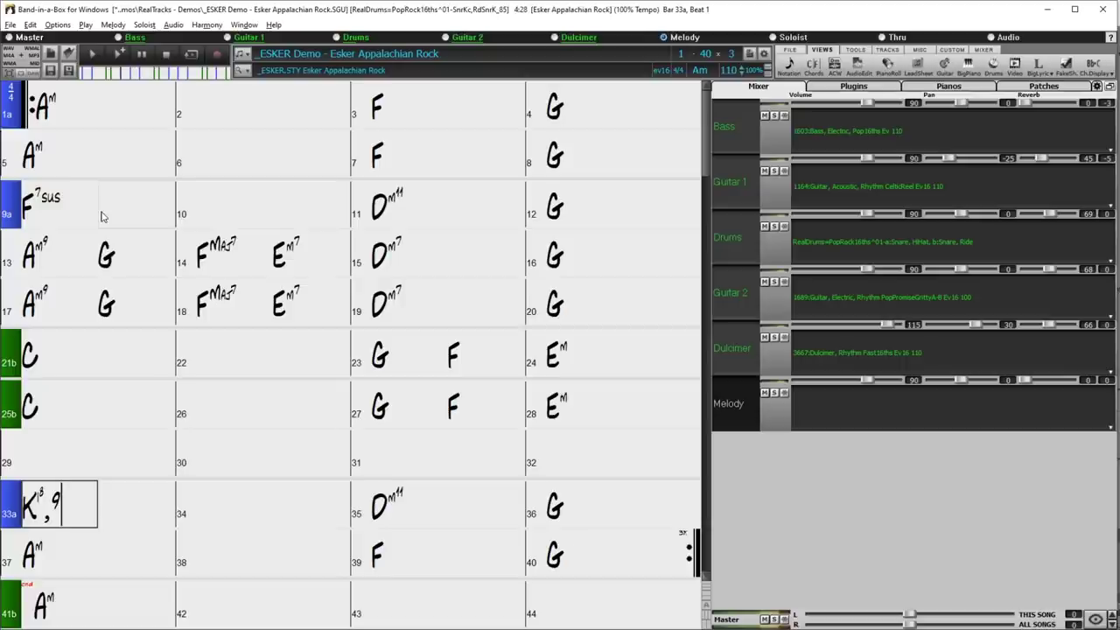
key("Return")
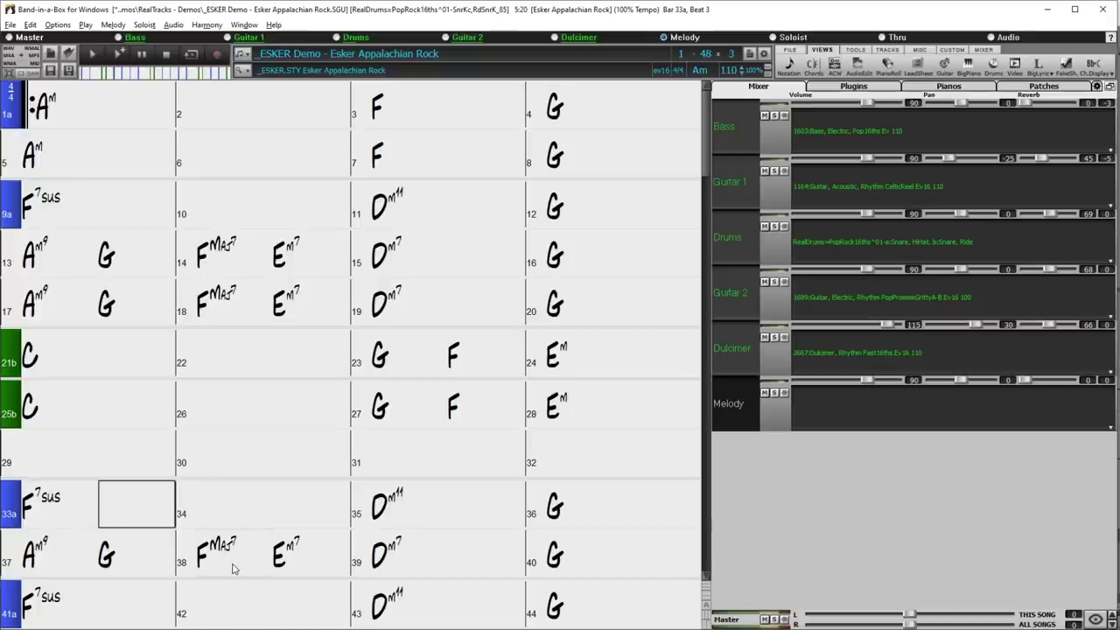
Insert eight more bars at bar 33 with the KK command, using bar 9 as the source
type("Kk")
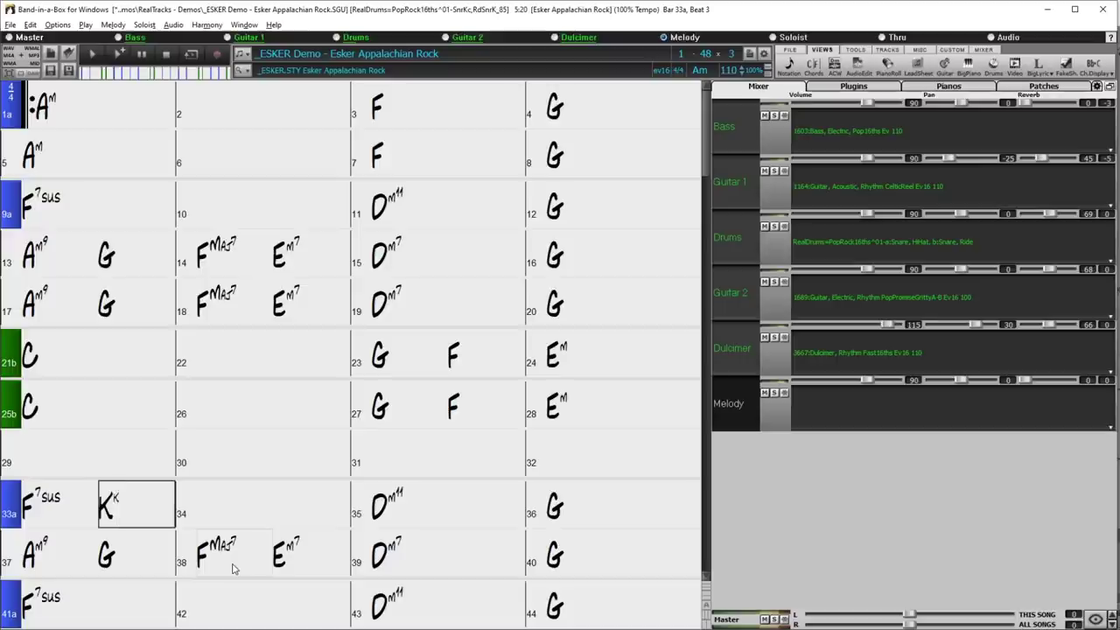
type("b,9")
key("Return")
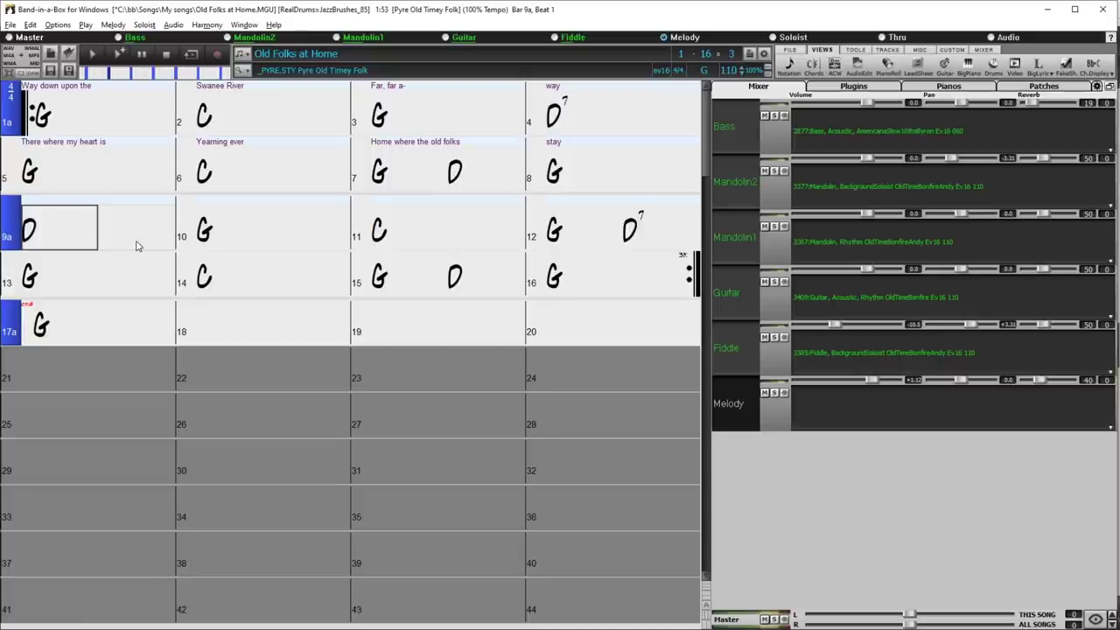
Paste the clipboard content at bar 9 of the song Old Folks at Home
key("ctrl+v")
left_click(137, 246)
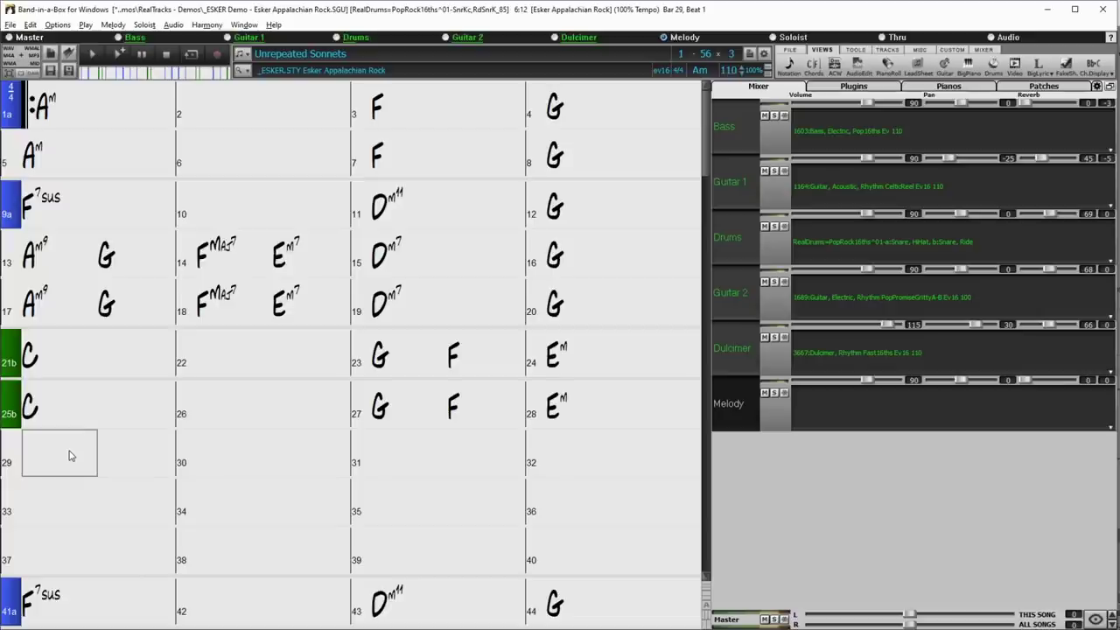
Open the Favorite Folders list of song folders
key("shift+F8")
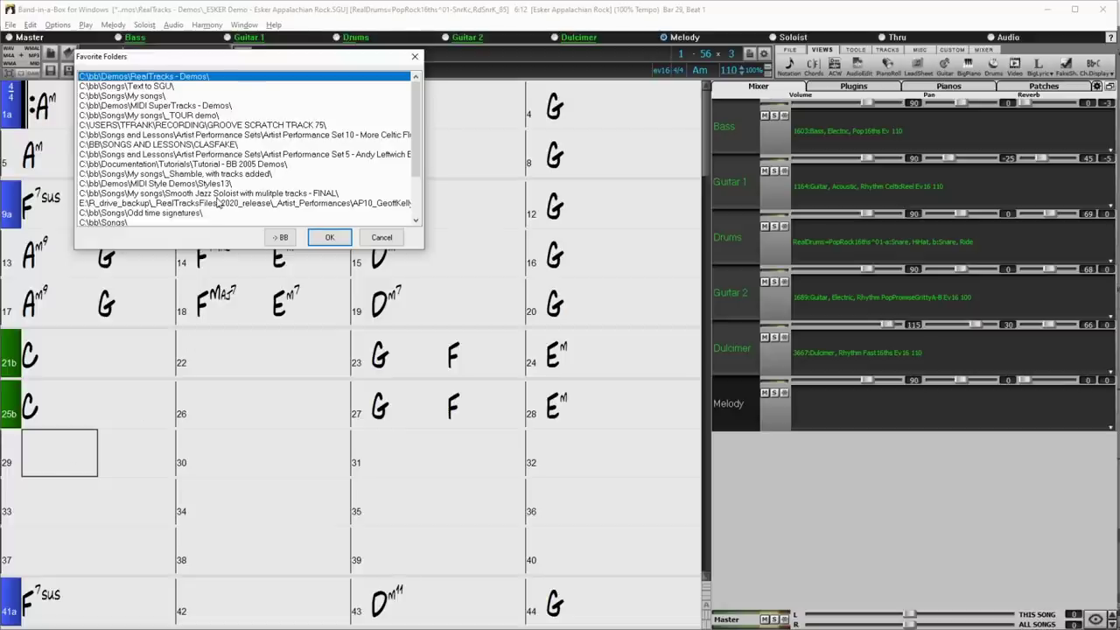
key("Escape")
key("shift+F8")
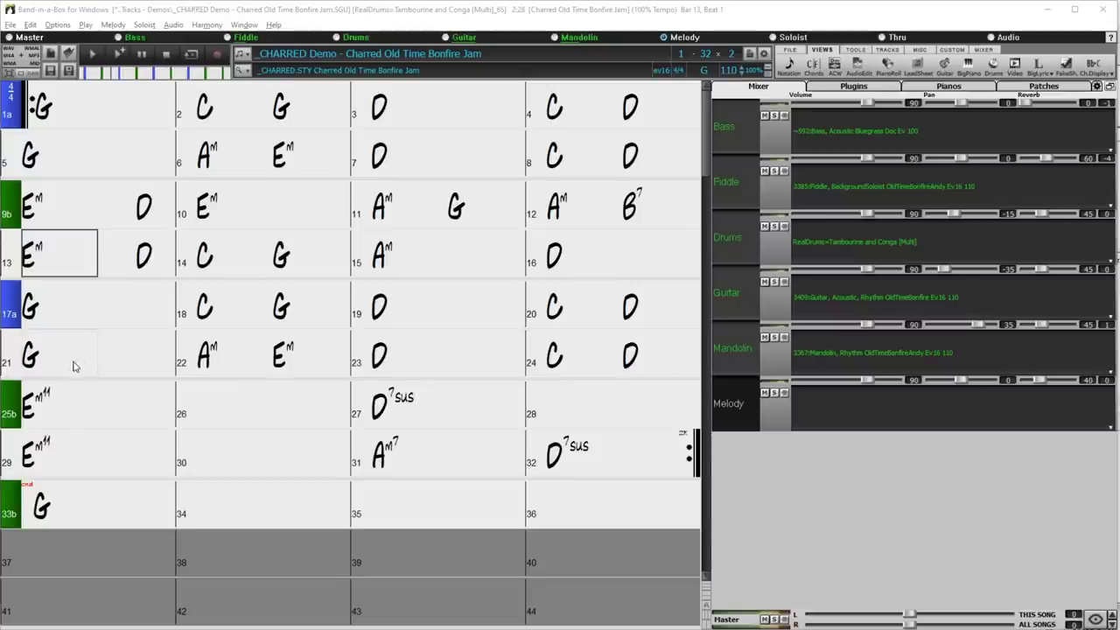
Define substyles c/d using the same _CHARRED.STY style and set the part marker at bar 25 to d
right_click(8, 412)
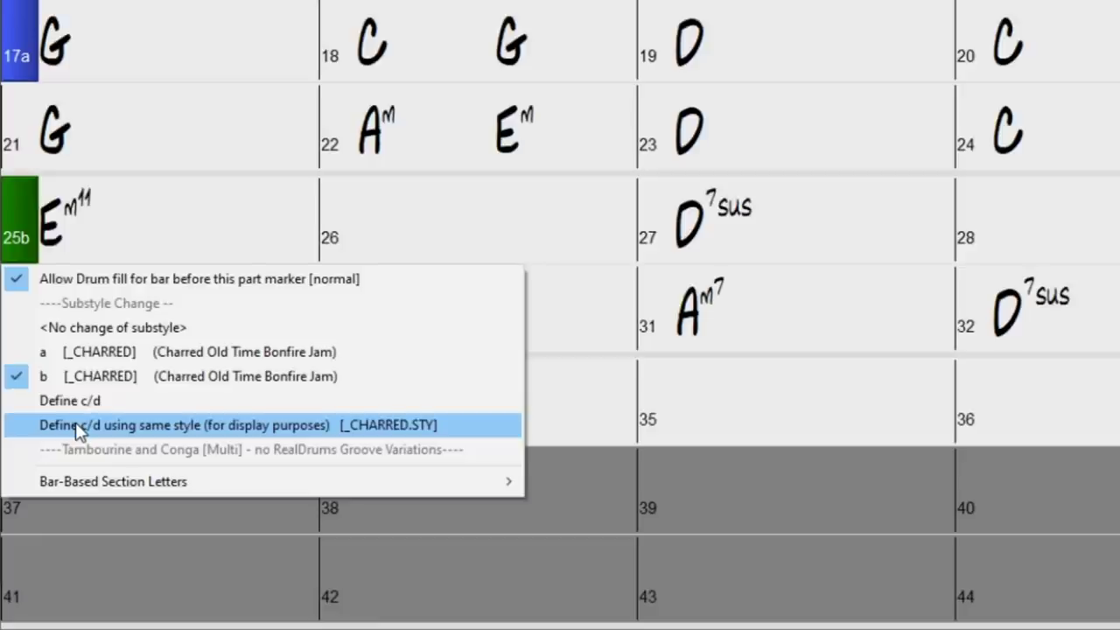
left_click(78, 429)
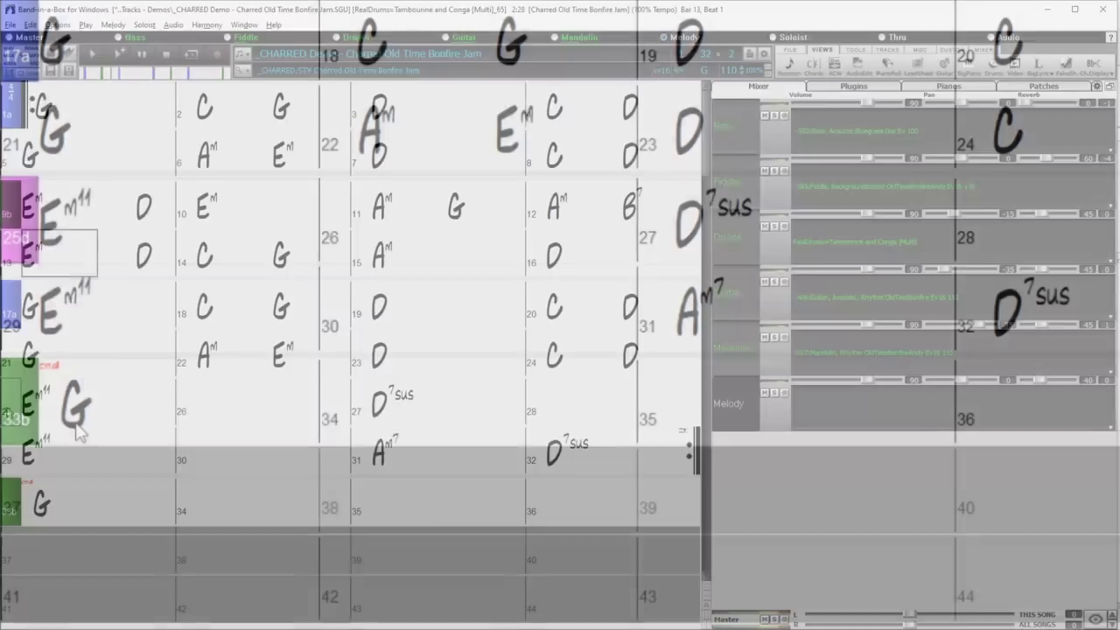
left_click(13, 232)
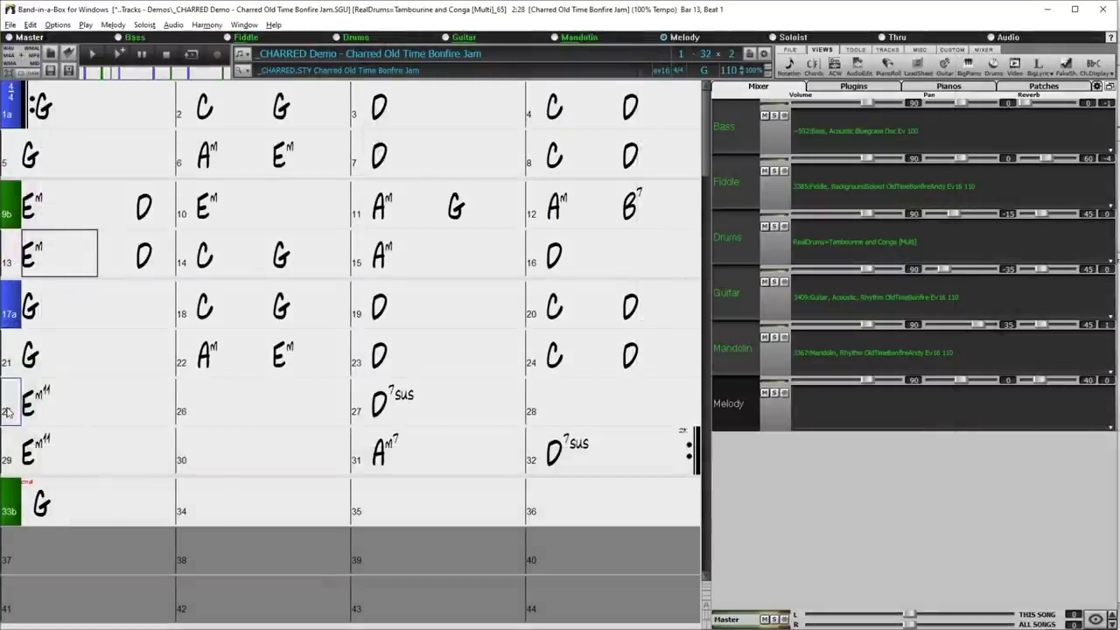
left_click(9, 413)
left_click(12, 415)
left_click(14, 417)
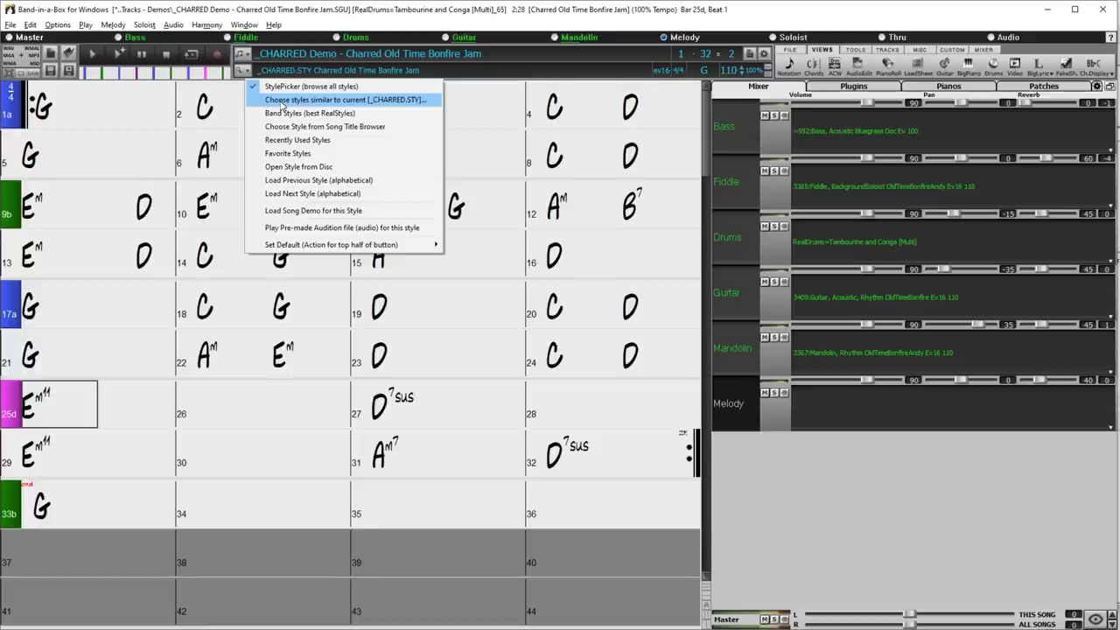
List styles similar to _CHARRED.STY, audition several including 49th Parallel Bluegrass and Old Time Canadian Reel, and look up song titles matching Quickly Energetic Bluegrass
left_click(282, 102)
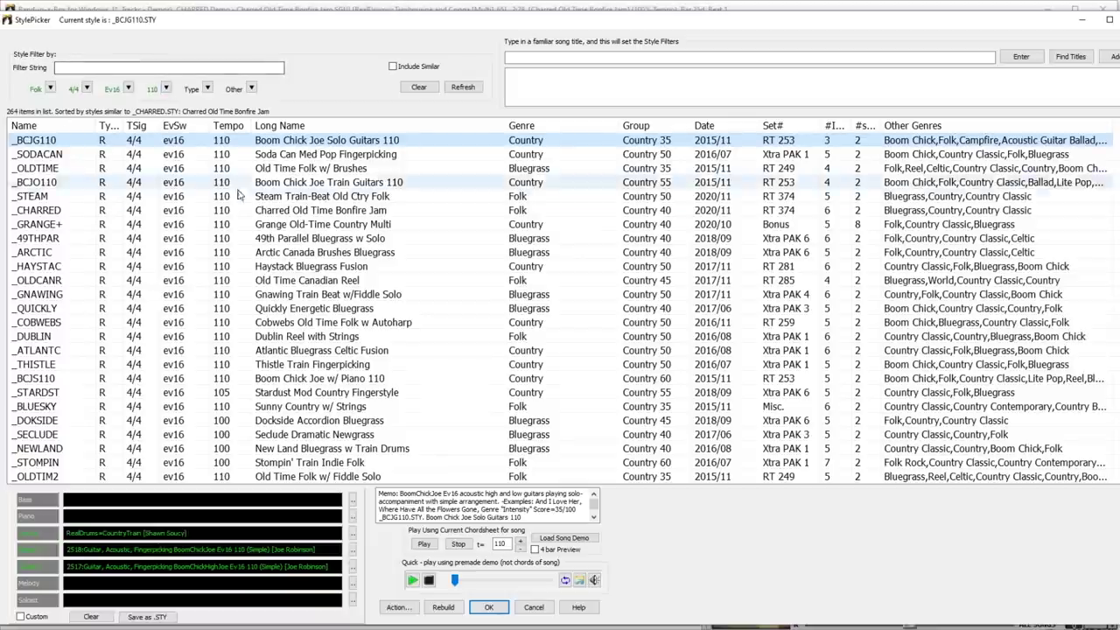
left_click(259, 212)
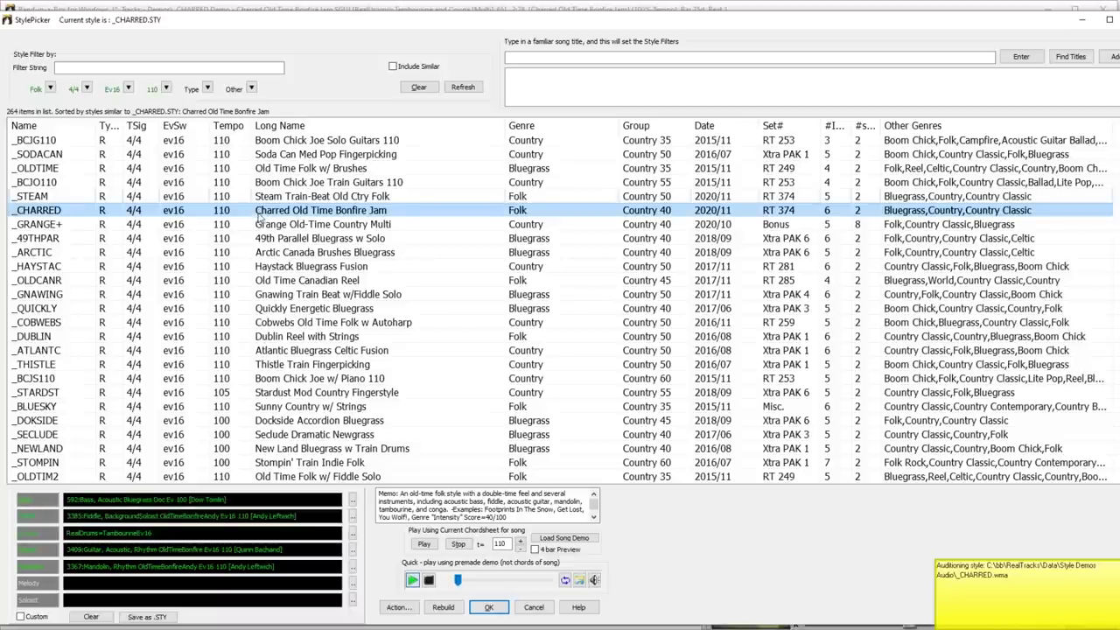
left_click(263, 238)
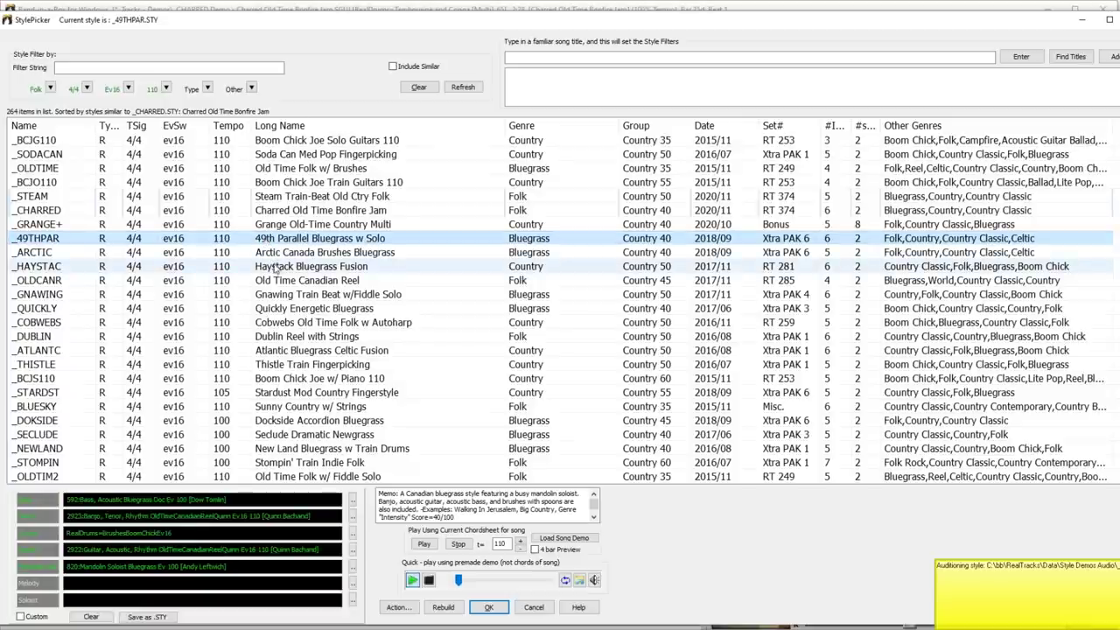
left_click(277, 280)
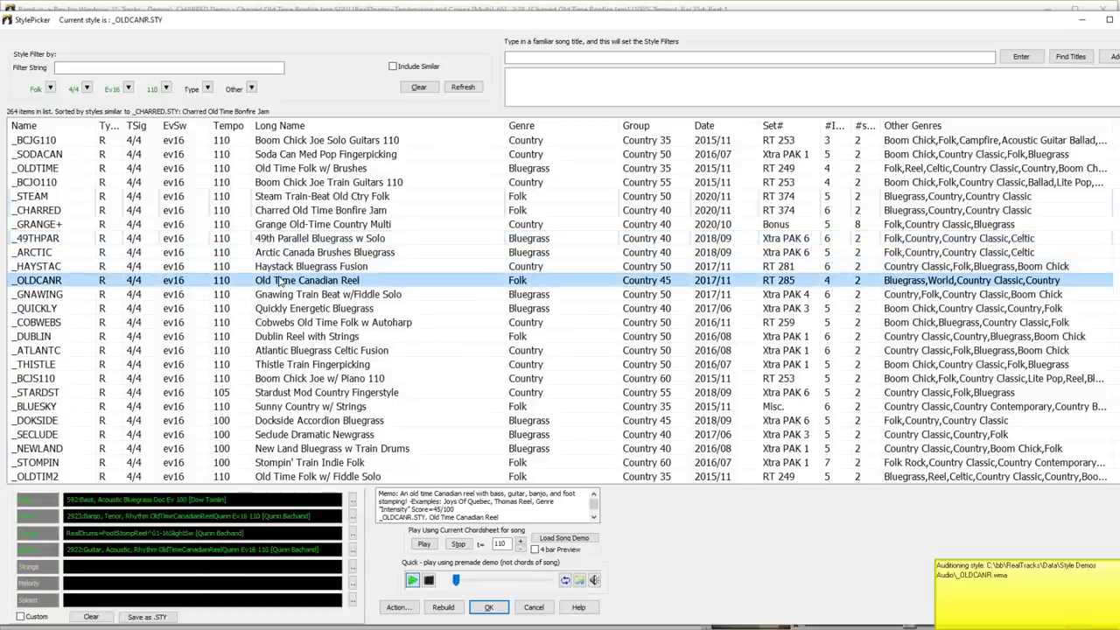
left_click(287, 295)
left_click(296, 308)
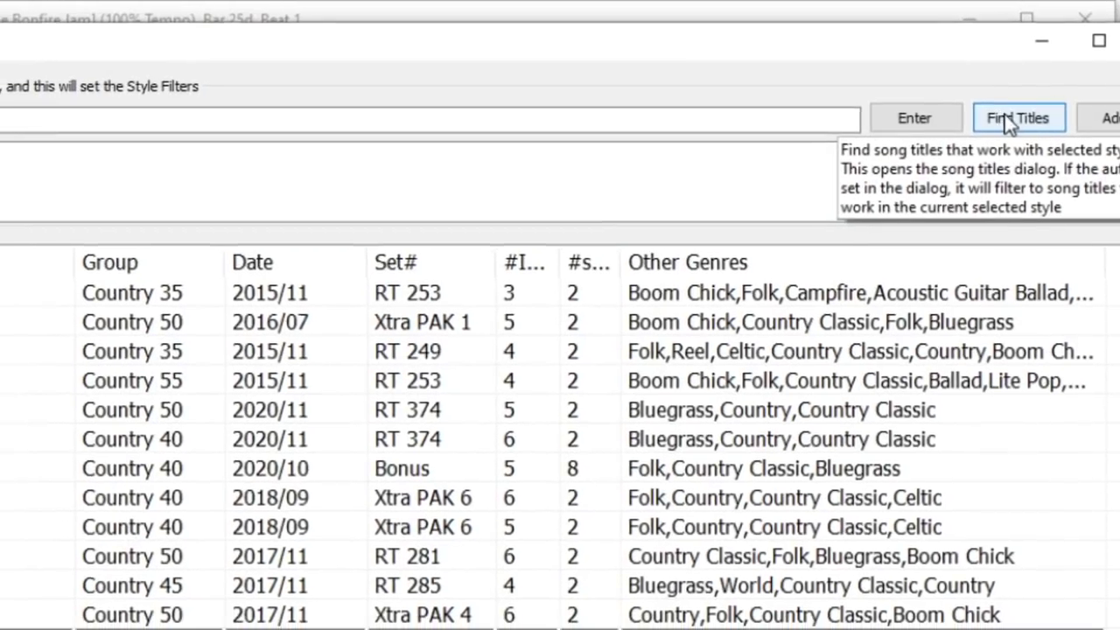
left_click(1011, 119)
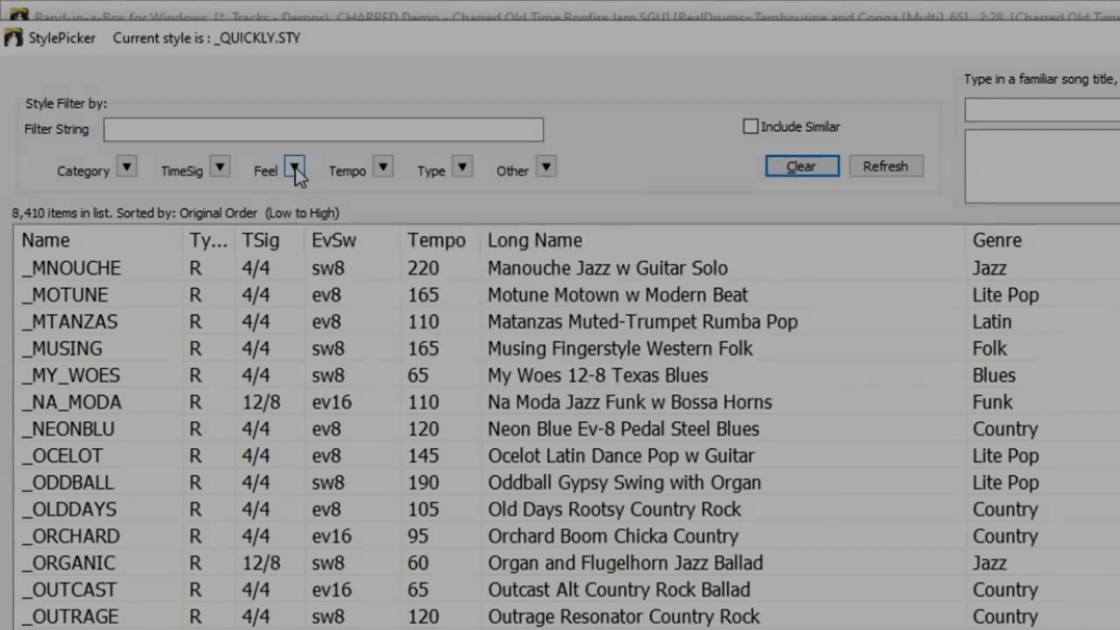
Filter the style list by feel using Ev16, Ev8, and finally Even (8ths or 16ths)
left_click(294, 169)
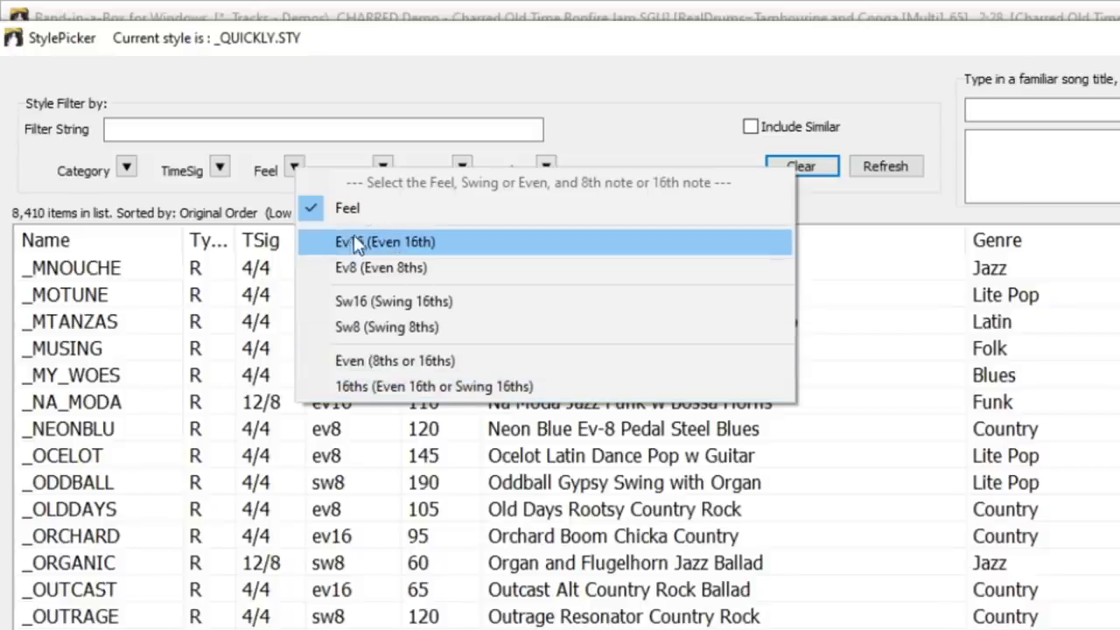
left_click(414, 241)
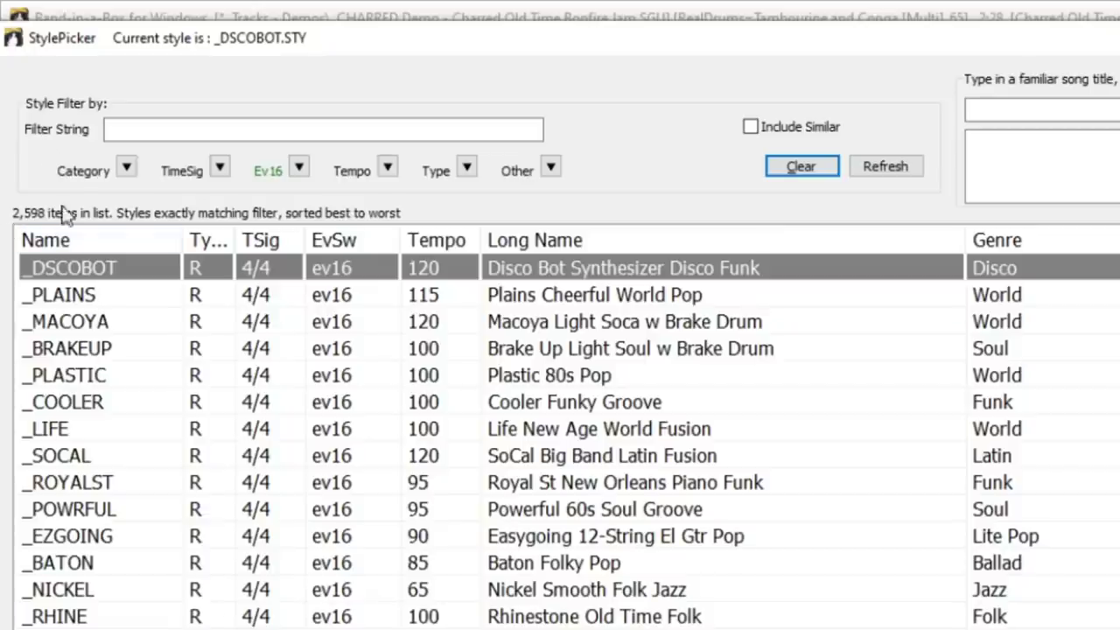
left_click(299, 167)
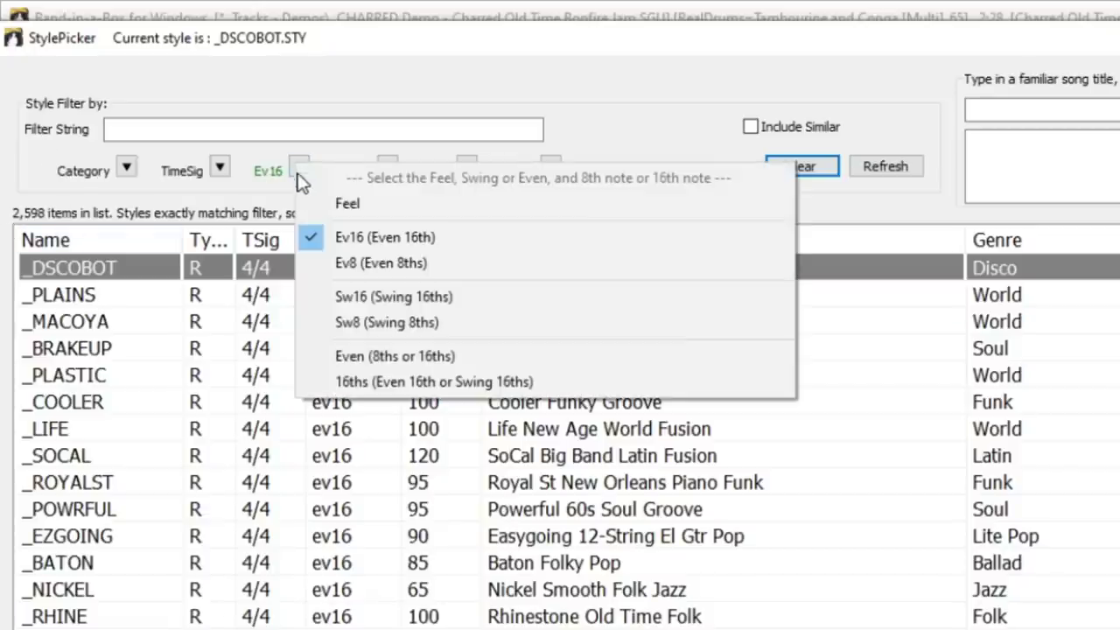
left_click(360, 263)
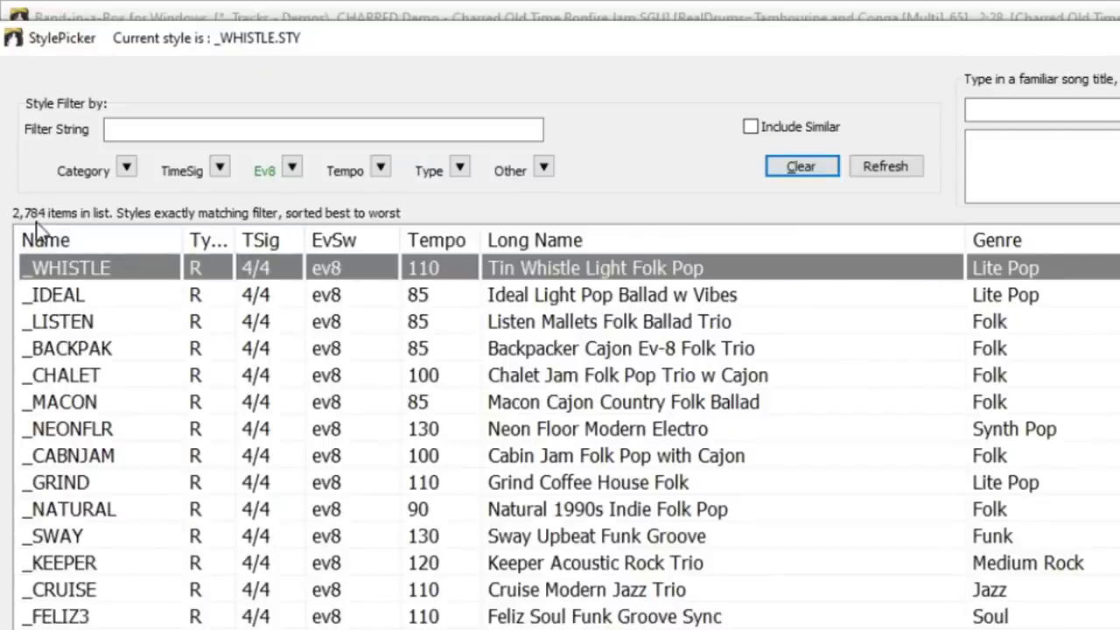
left_click(294, 169)
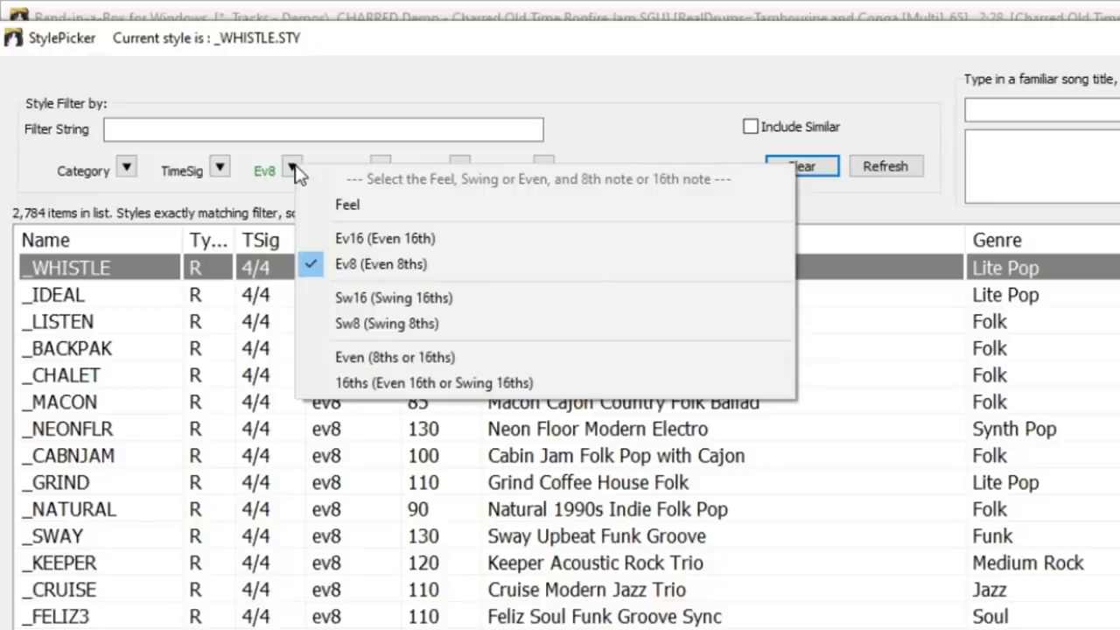
left_click(446, 352)
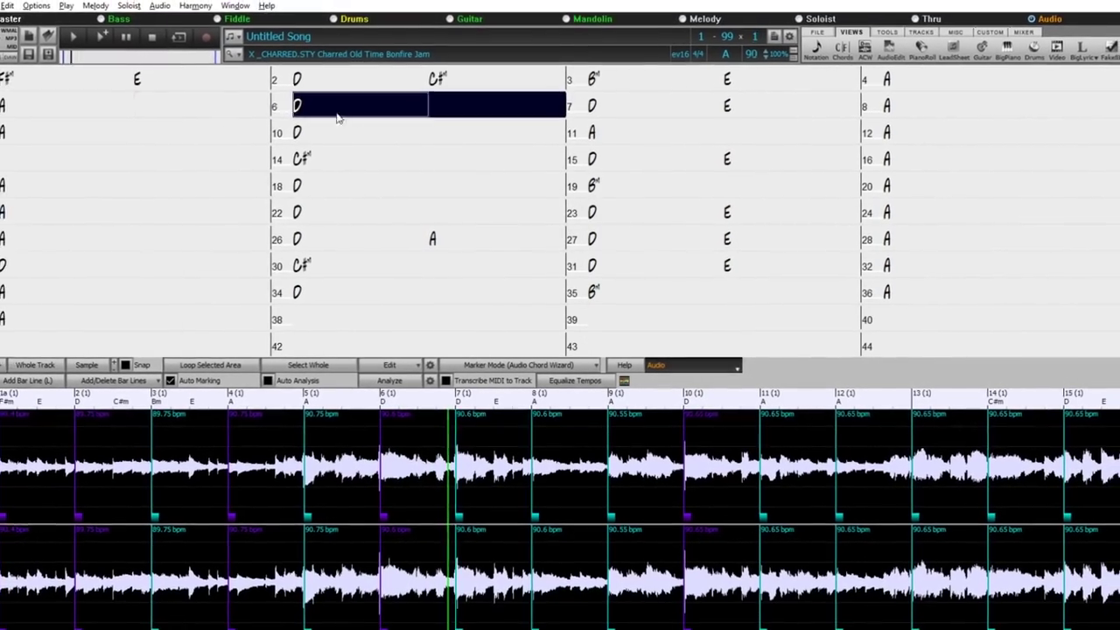
Open the Down by the Salley Gardens MP3 from the Tutorial - BB2021 folder
key("space")
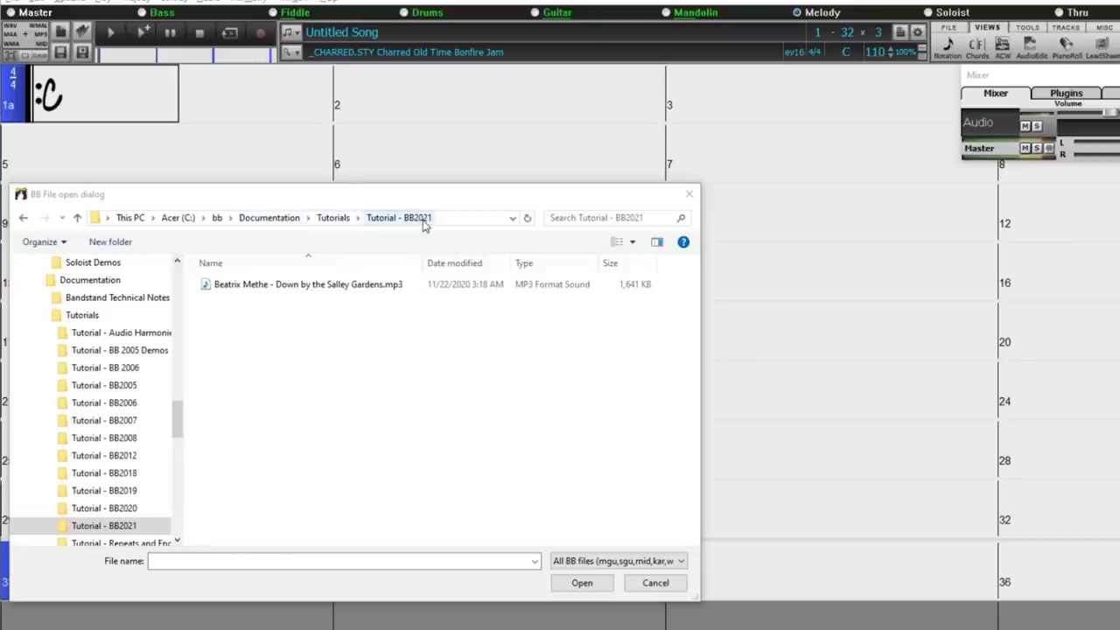
left_click(311, 286)
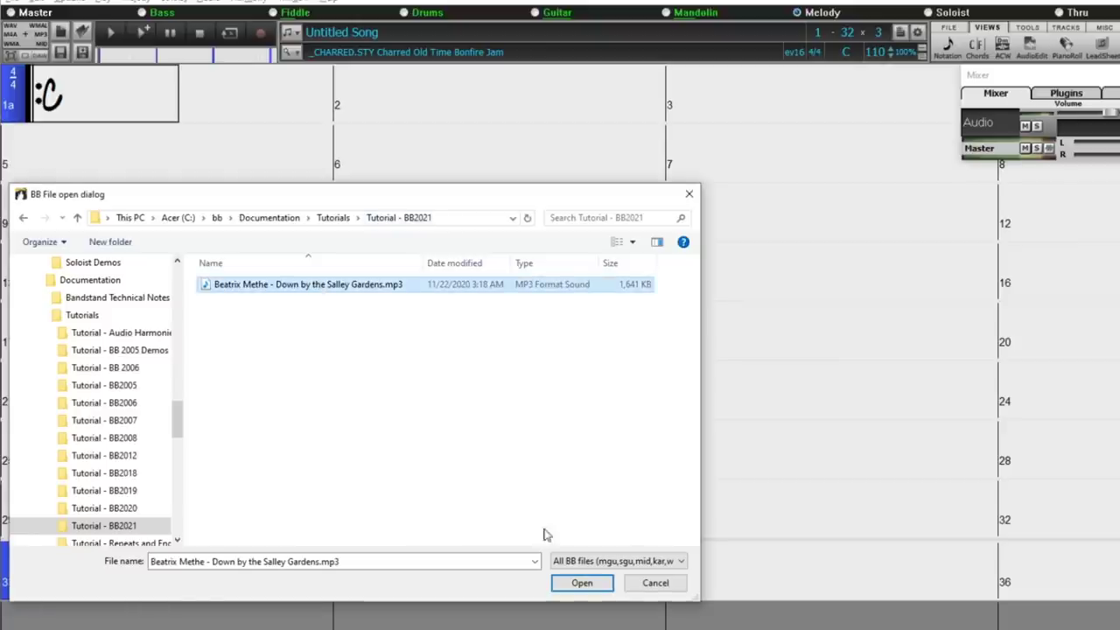
left_click(581, 583)
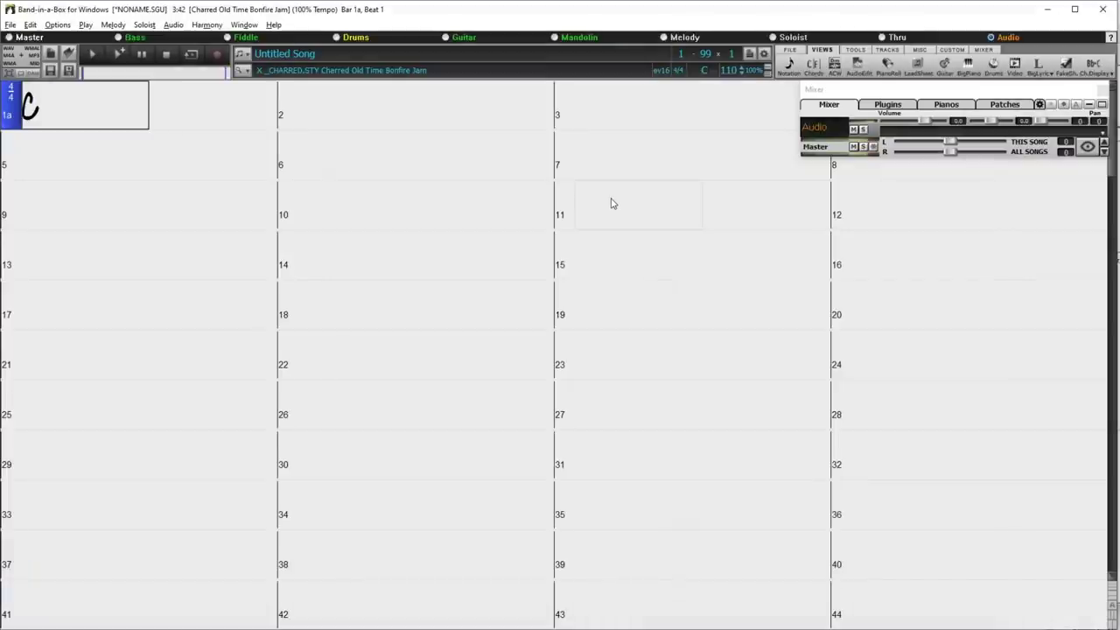
Show the song in the Audio Chord Wizard and play the audio from just before the first note
left_click(835, 64)
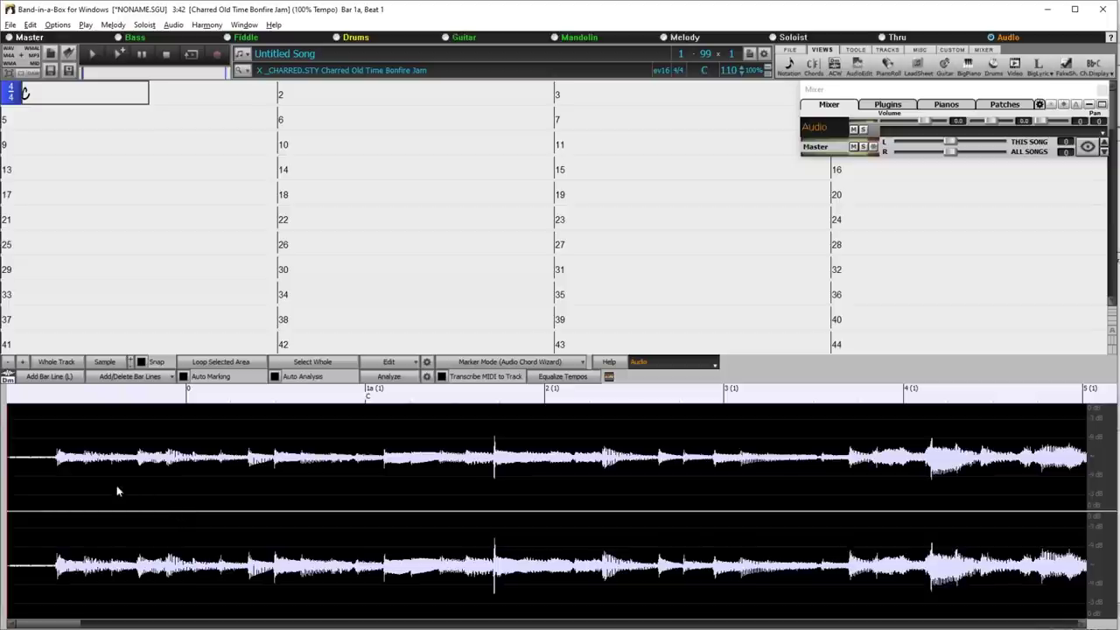
left_click(45, 486)
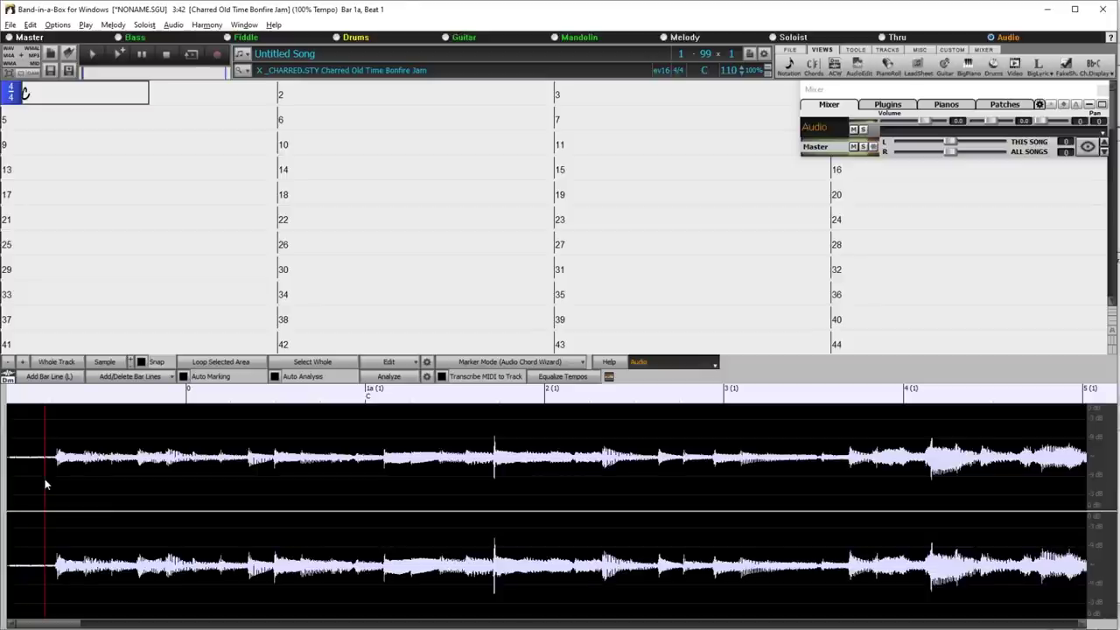
key("space")
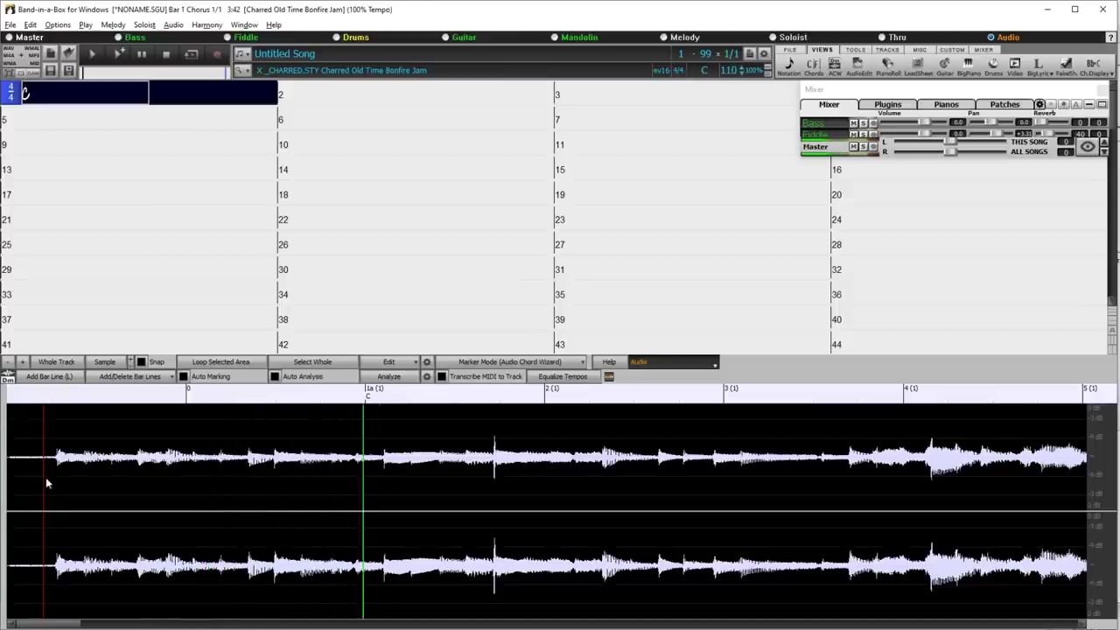
Mark the bar 1 and bar 2 downbeats on the waveform, starting at the first note, and enable Auto Marking
key("space")
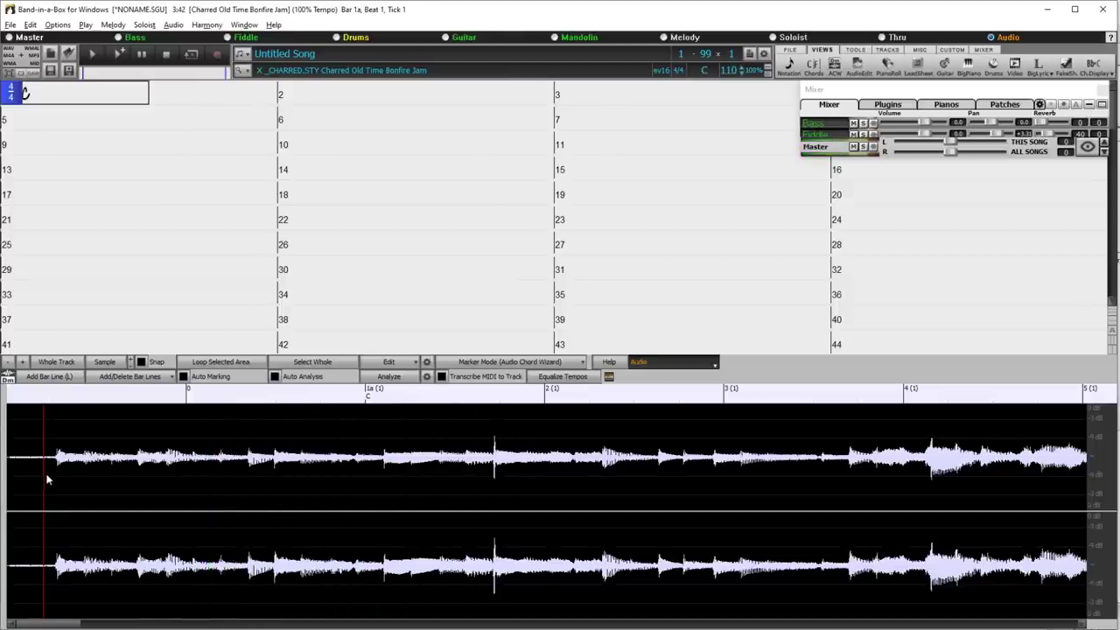
left_click(58, 452)
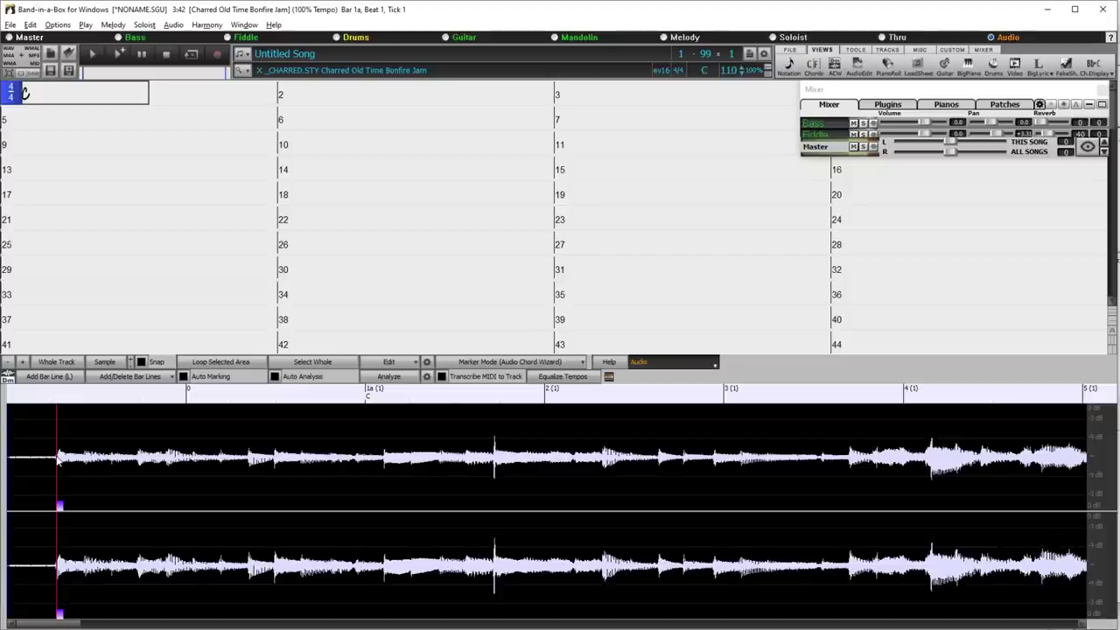
key("space")
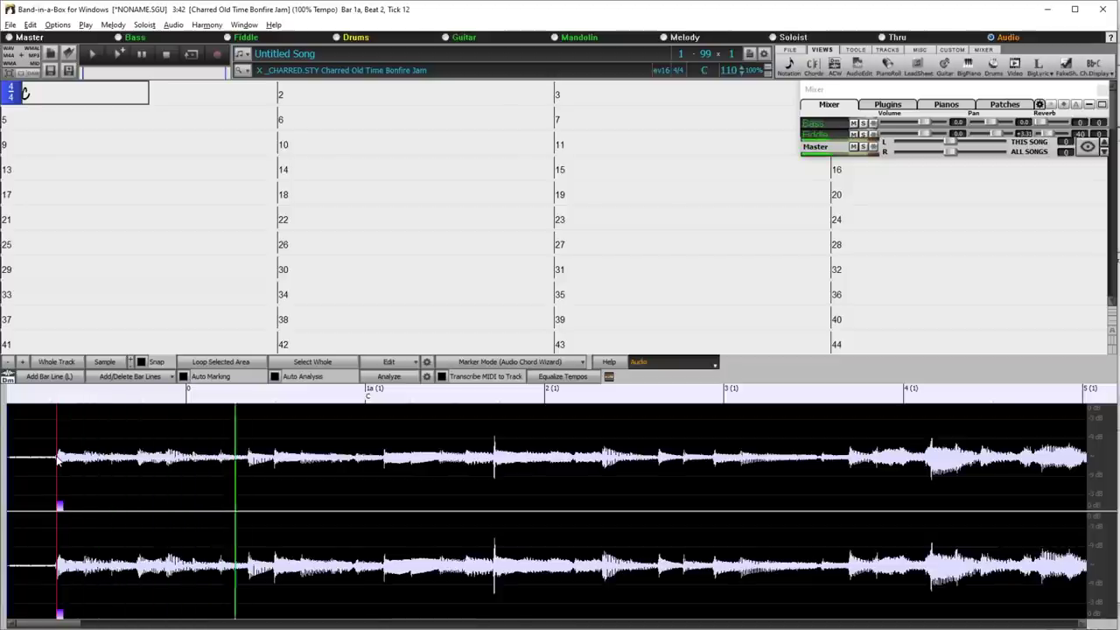
left_click(274, 468)
left_click(183, 376)
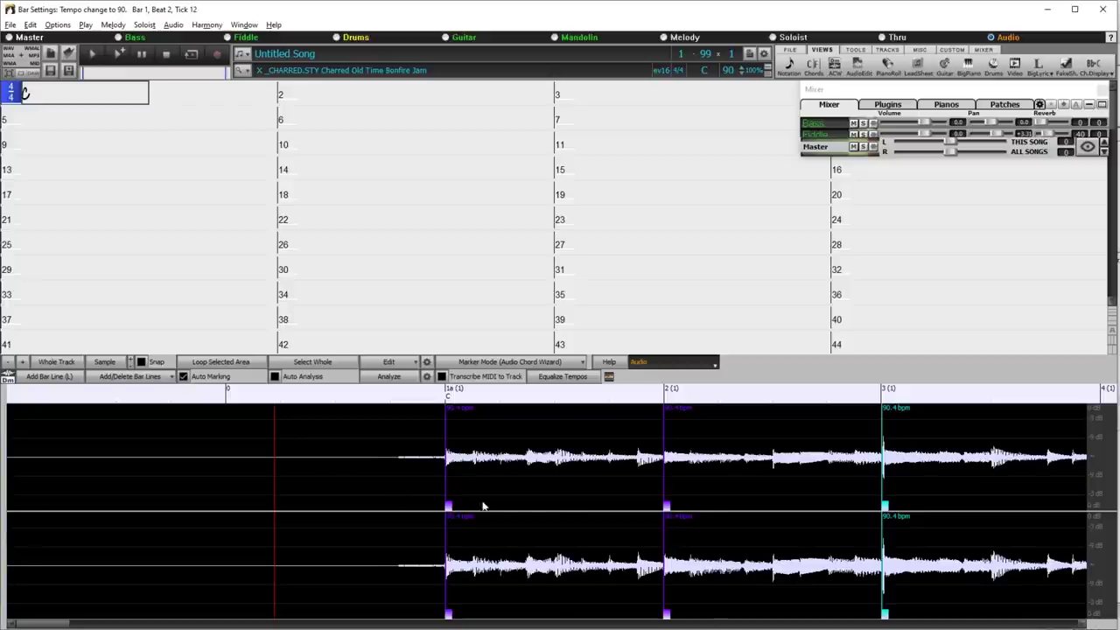
Play the audio and realign the drifting bar lines with the waveform's downbeats, including those at bars 4, 6 and 10
scroll(521, 502, "down", 3)
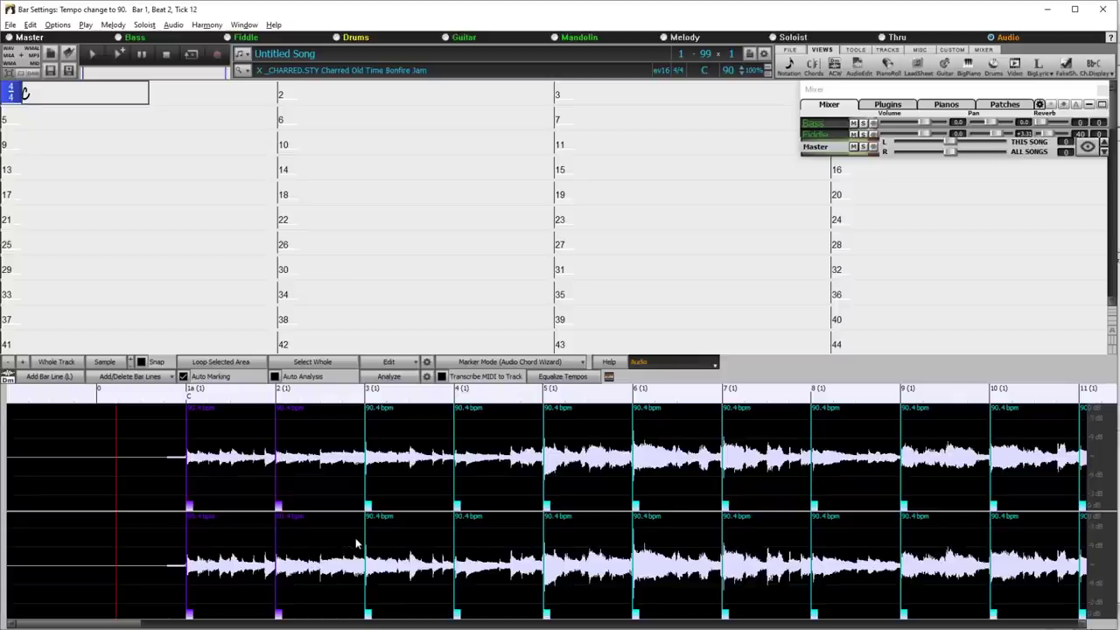
left_click_drag(131, 623, 302, 623)
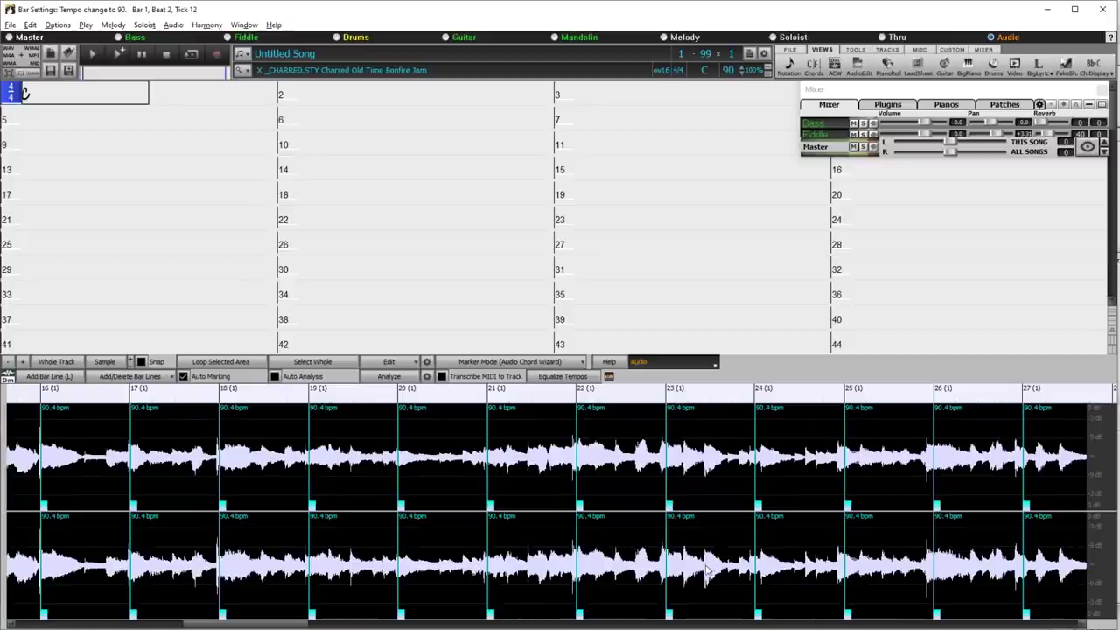
left_click_drag(263, 623, 74, 623)
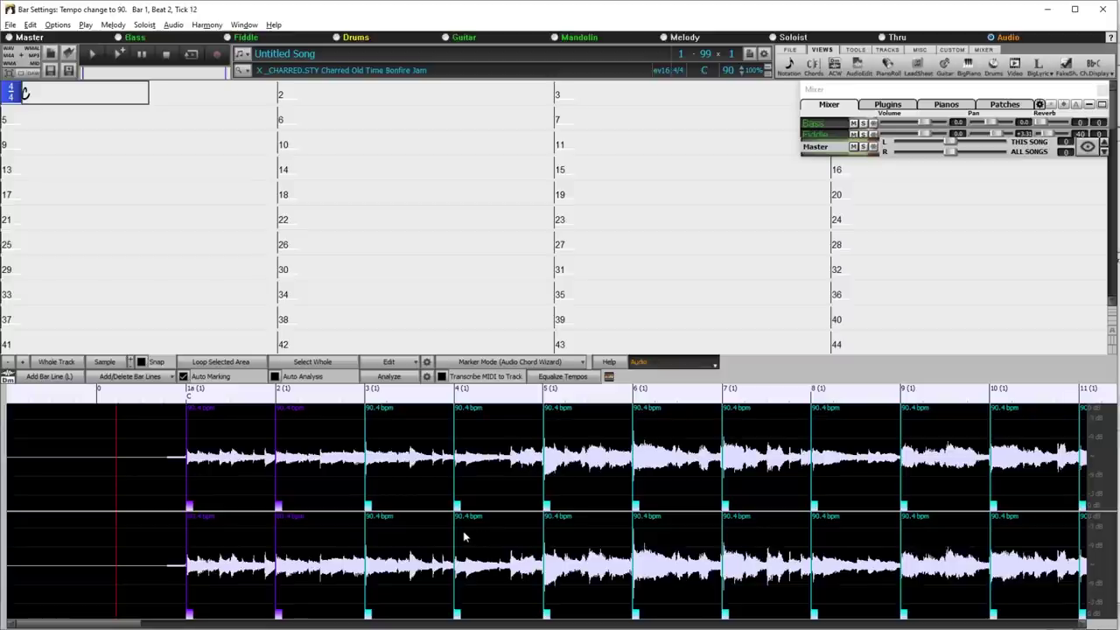
left_click(263, 503)
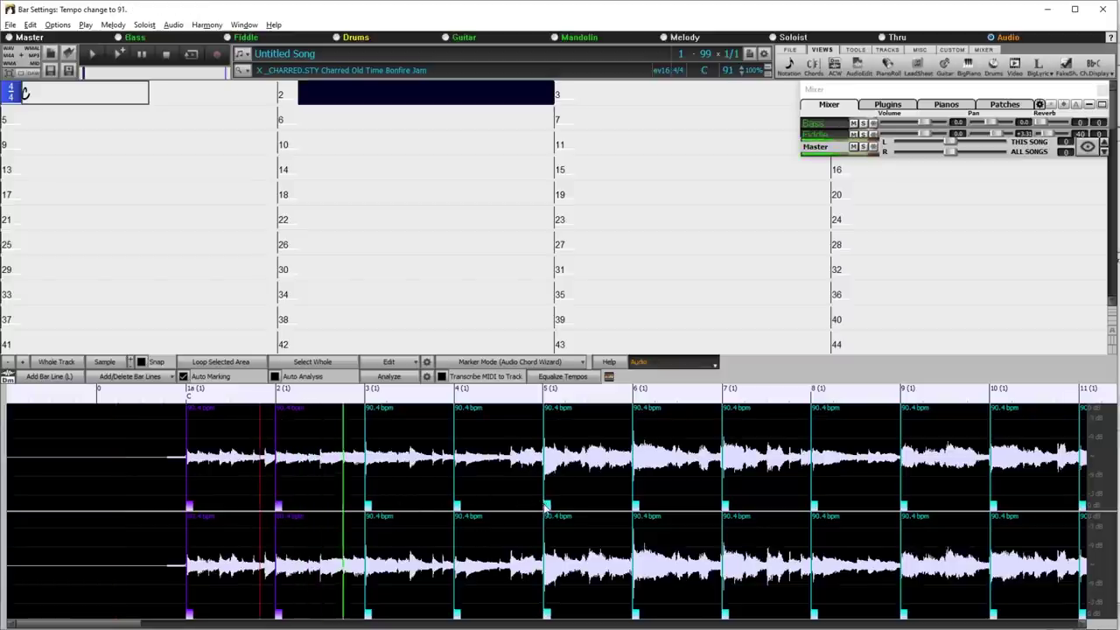
left_click(459, 506)
left_click(638, 506)
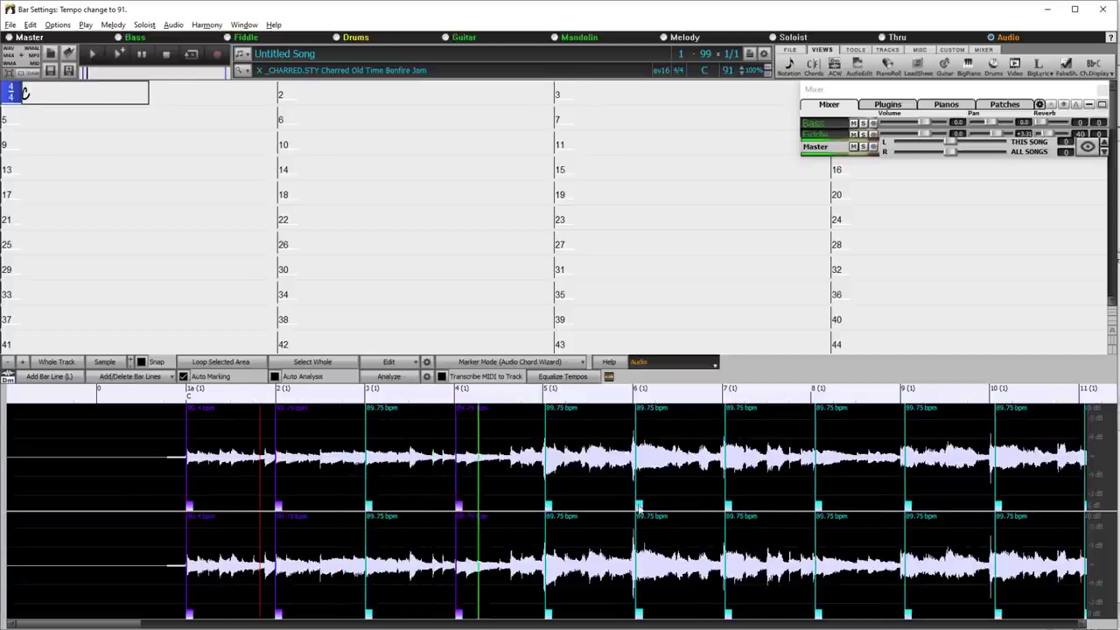
left_click(638, 506)
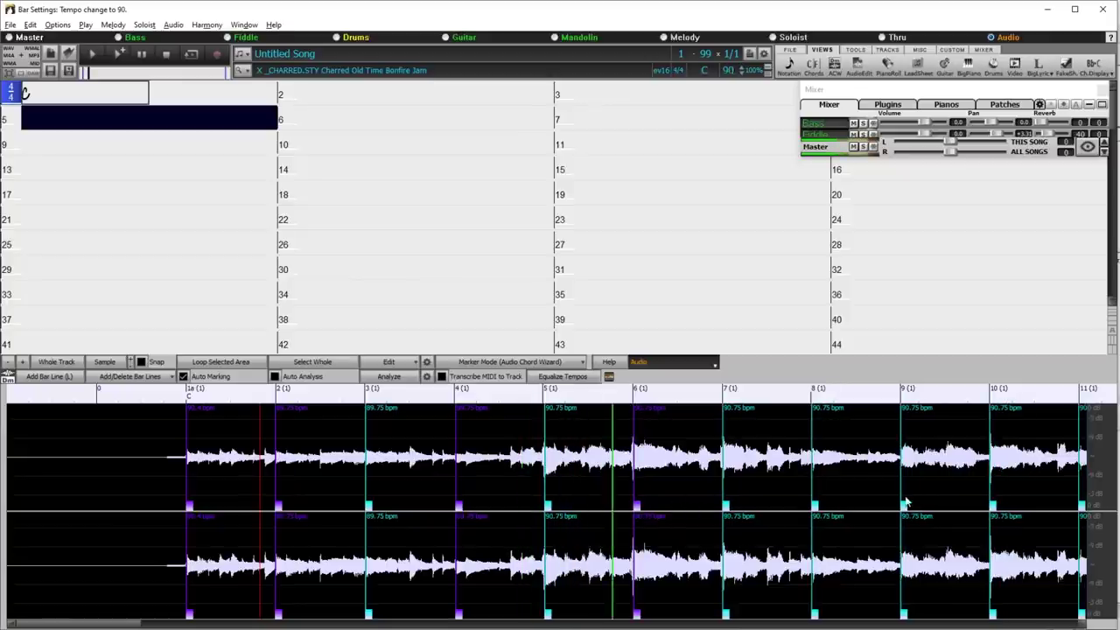
left_click(993, 506)
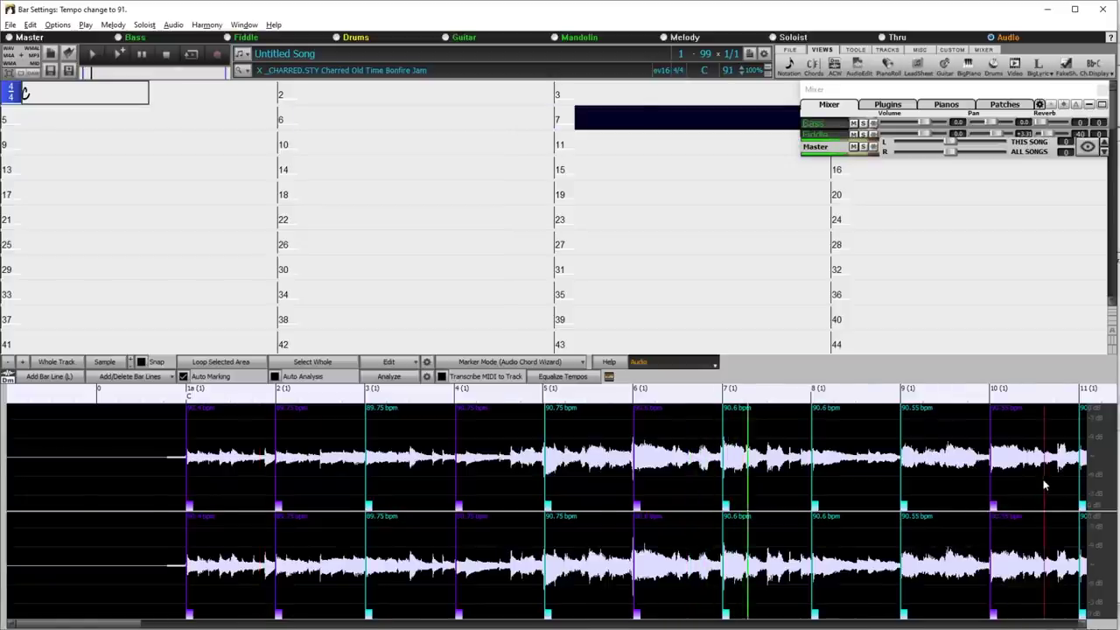
scroll(762, 500, "up", 2)
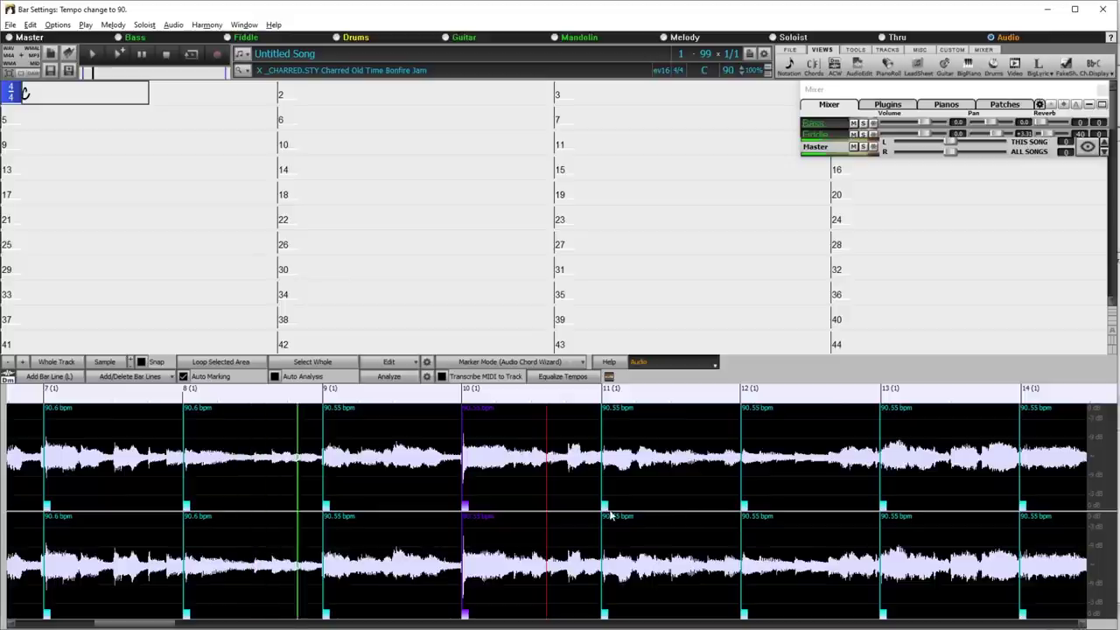
scroll(612, 507, "down", 2)
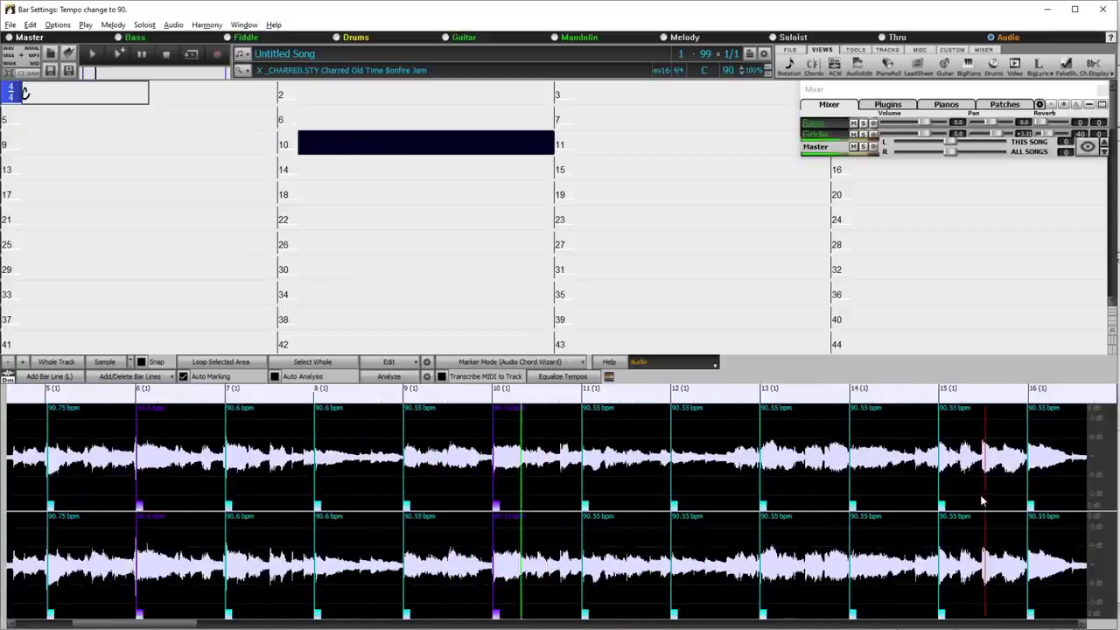
scroll(857, 492, "up", 2)
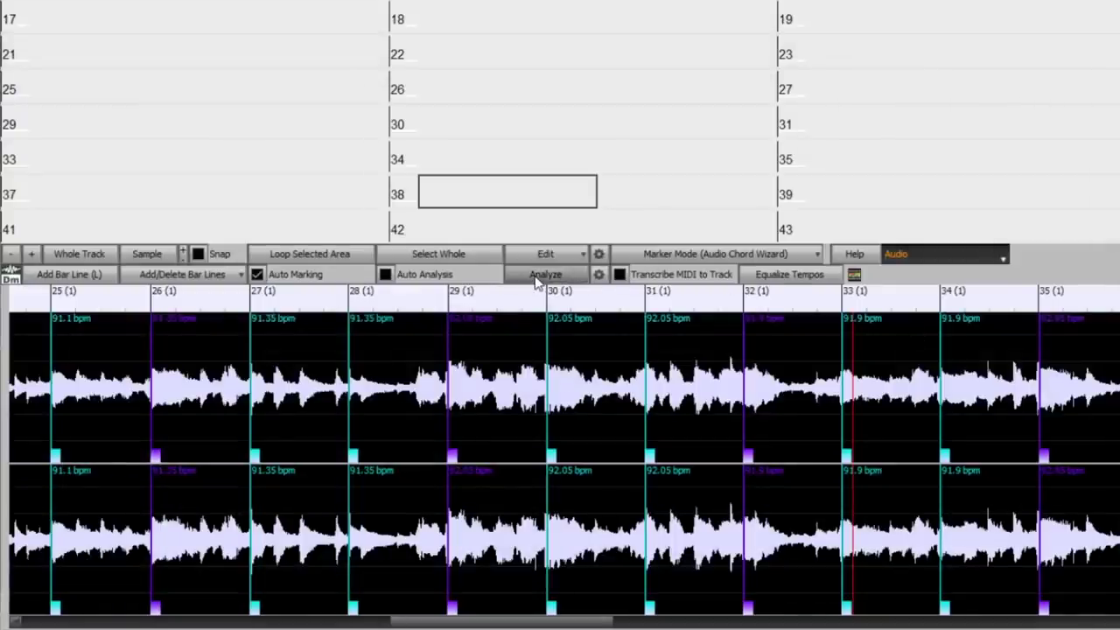
Analyze the audio for chords with the song key set to A and the Diatonic Triads chord preset
left_click(599, 276)
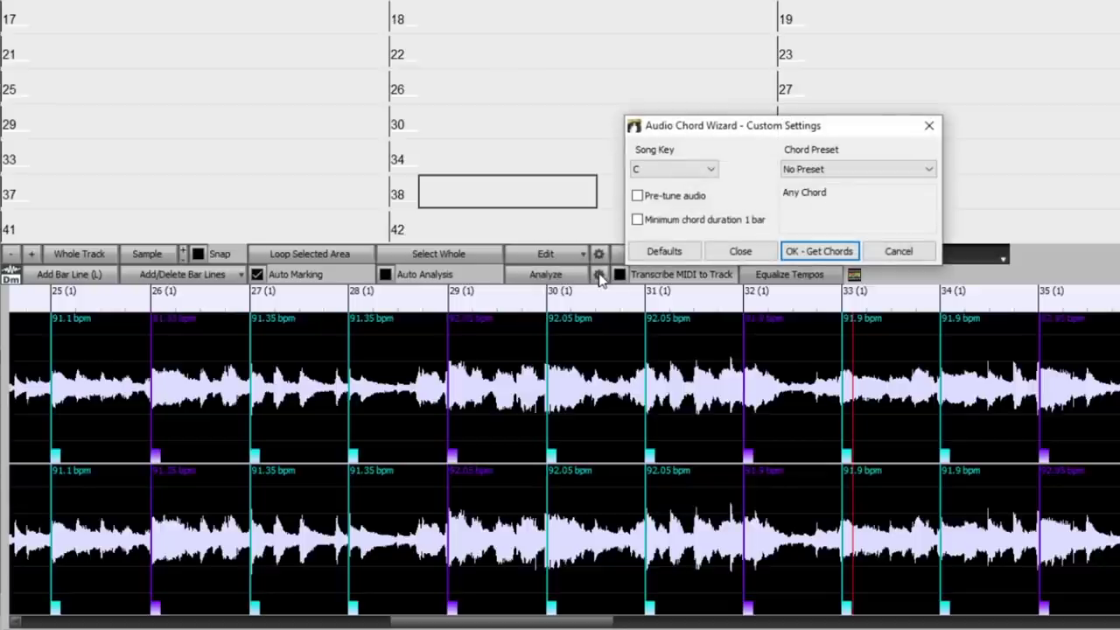
left_click(711, 169)
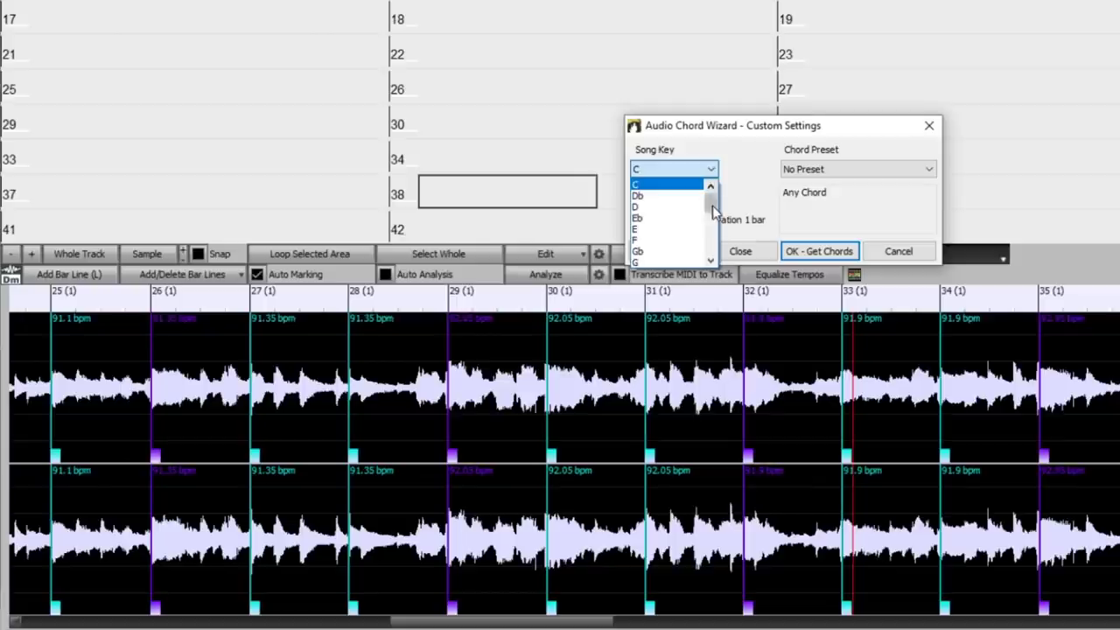
scroll(648, 235, "down", 2)
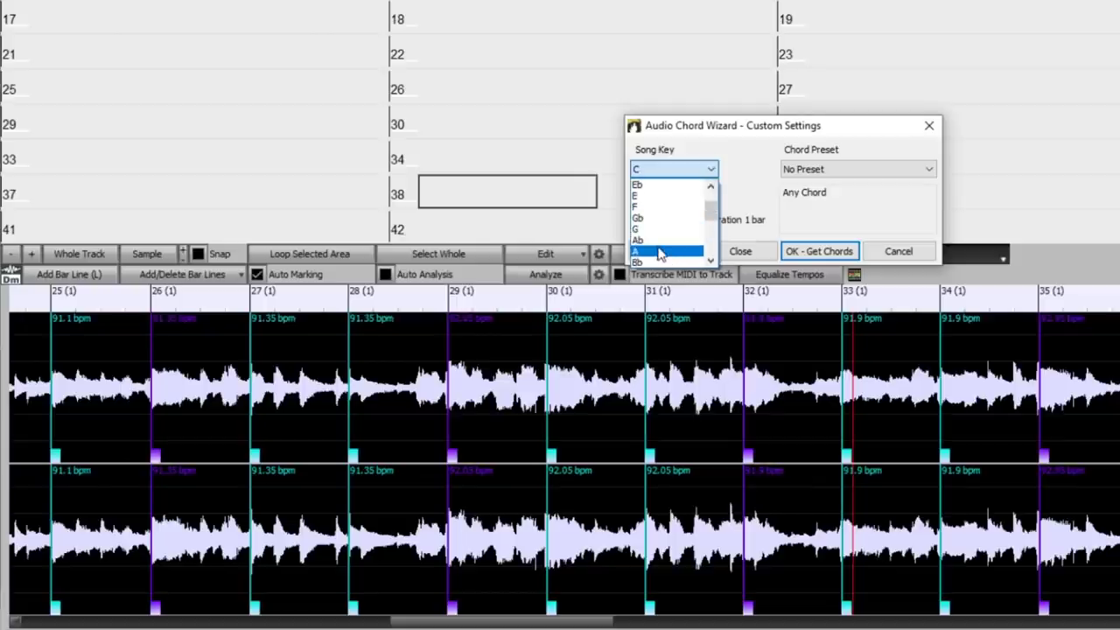
left_click(662, 251)
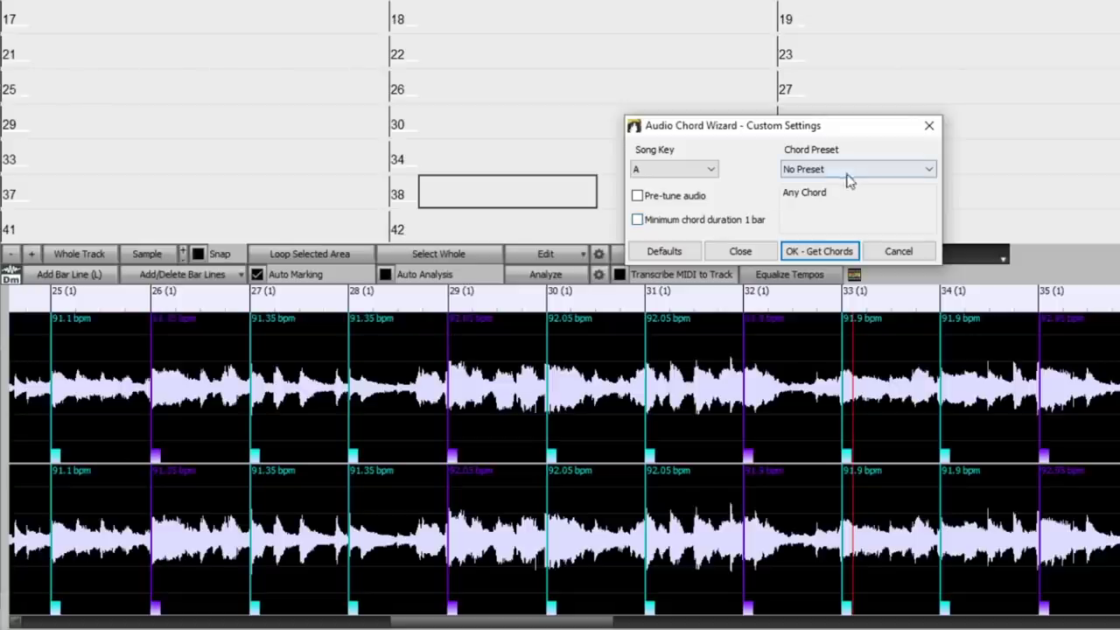
left_click(928, 171)
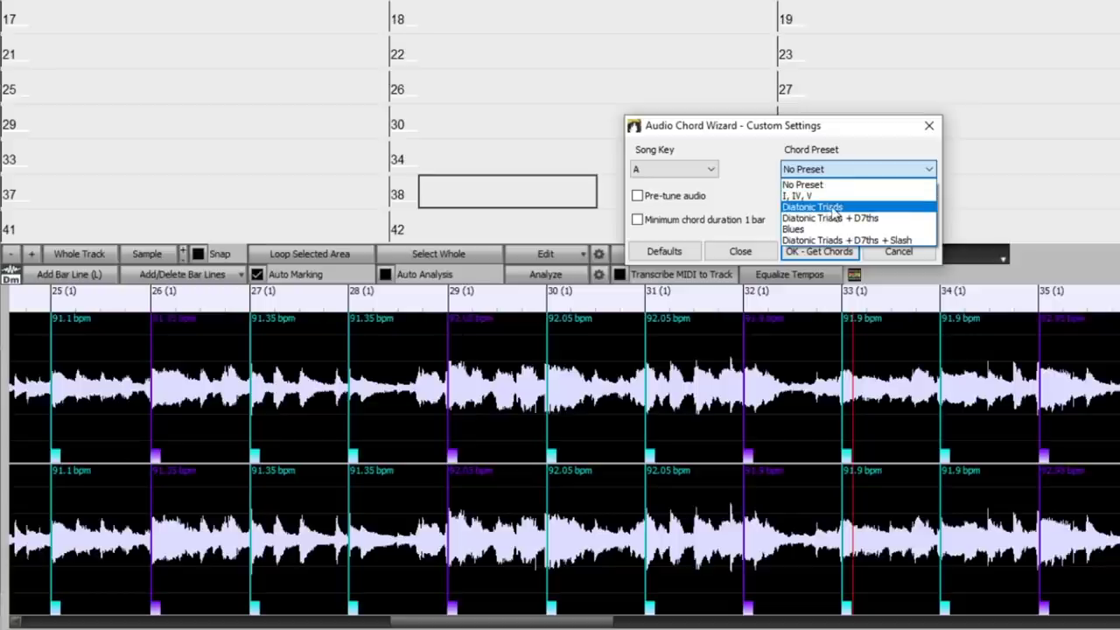
left_click(832, 209)
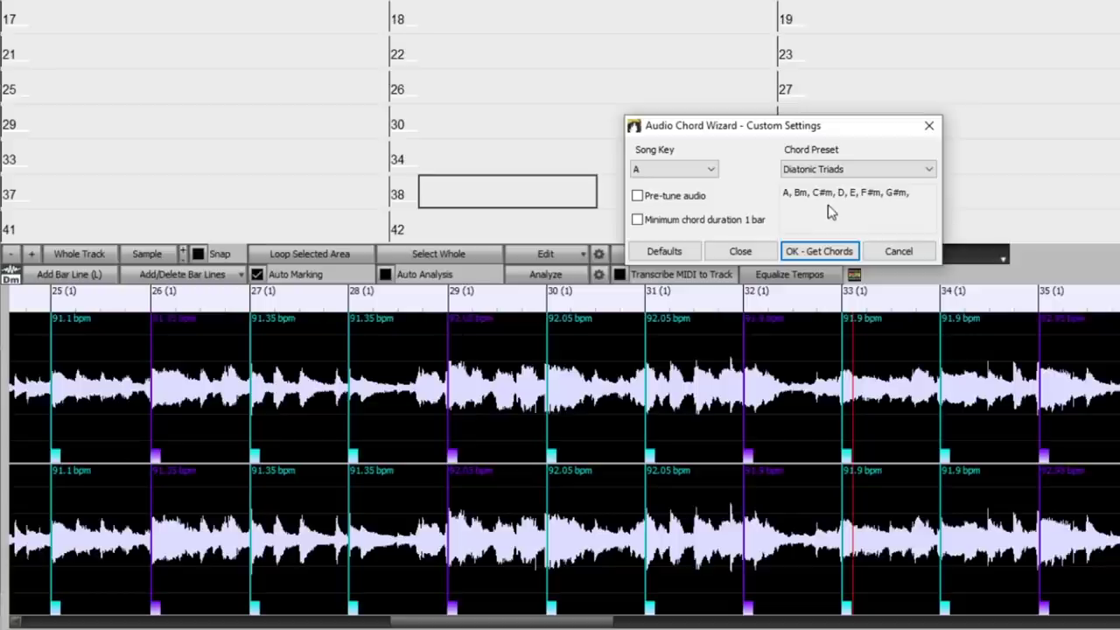
left_click(818, 254)
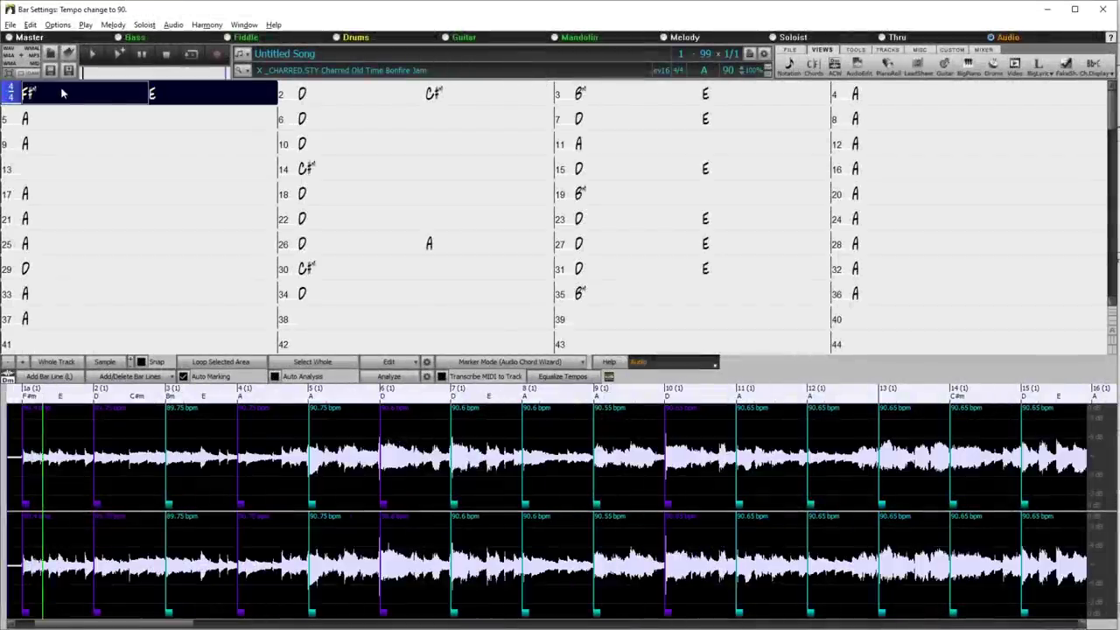
Check the detected chords against the audio and add missing ones, including E on beat 3 of bar 5 and A on beat 3 of bar 6
left_click_drag(70, 92, 165, 95)
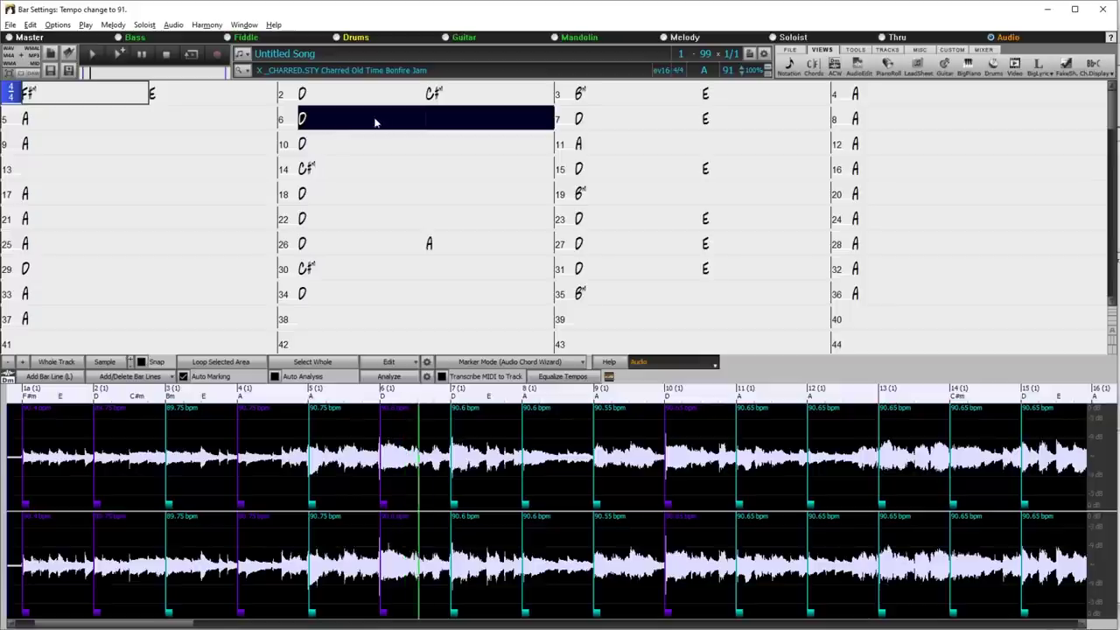
left_click(414, 128)
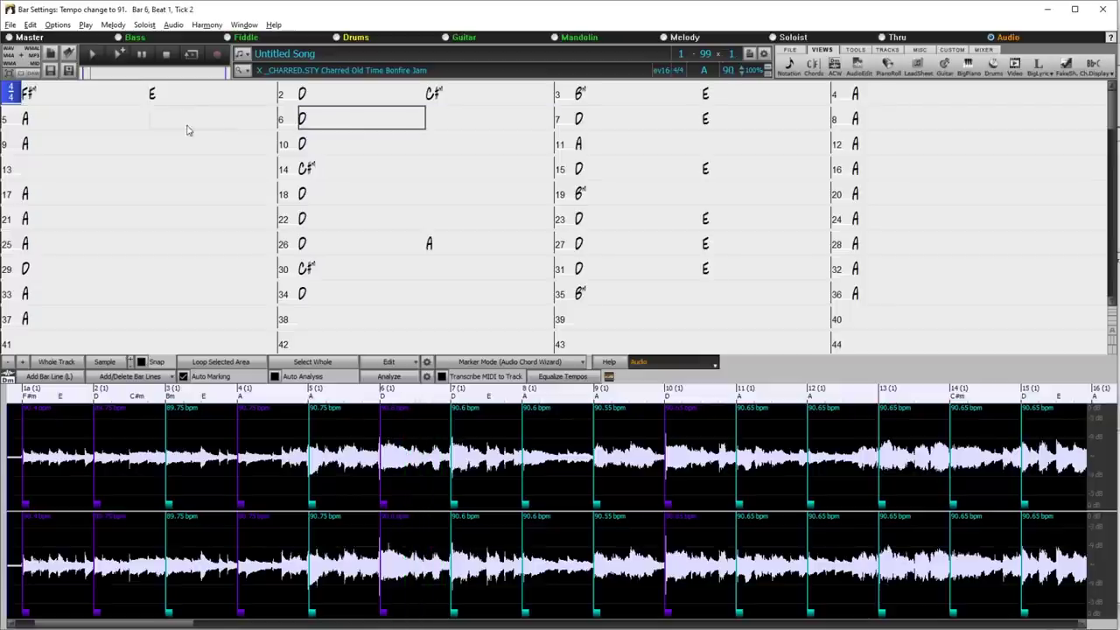
left_click(132, 127)
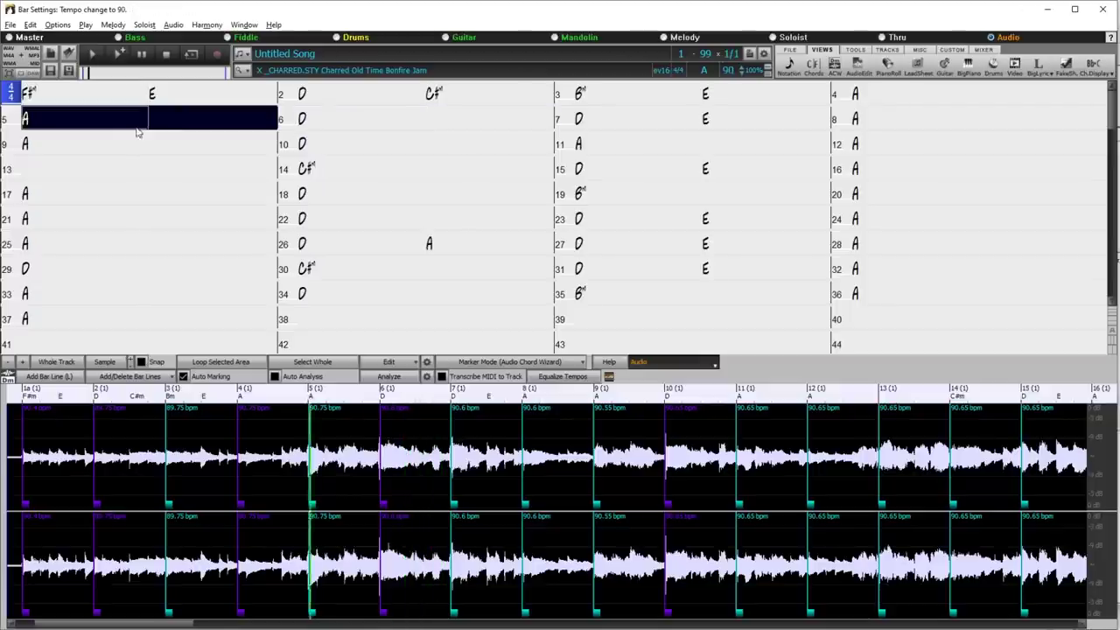
left_click(193, 124)
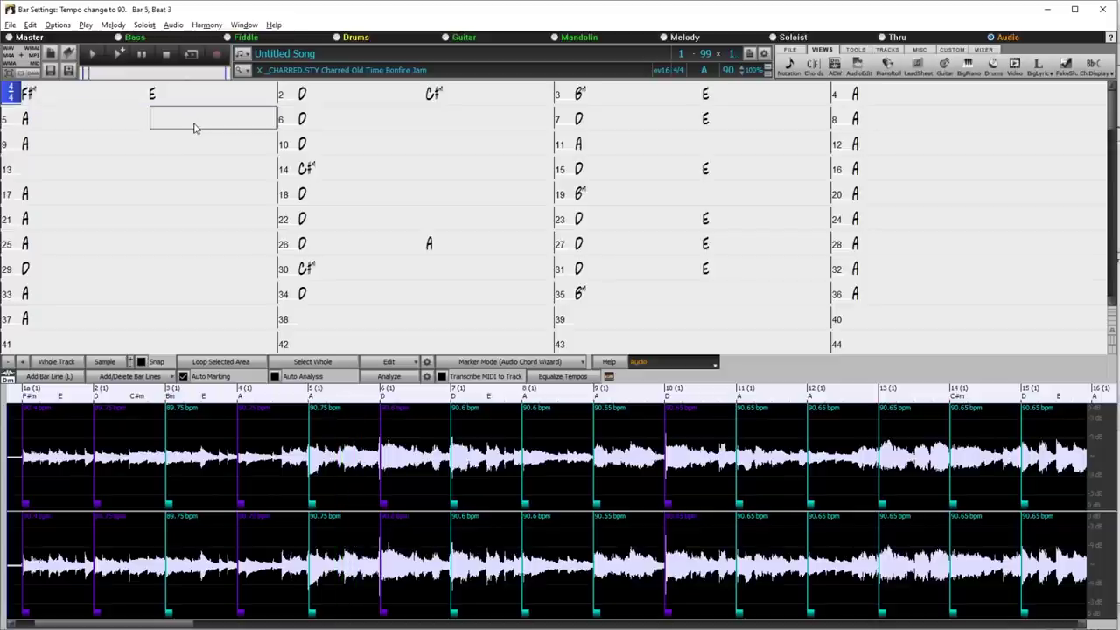
key("Right")
left_click(312, 117)
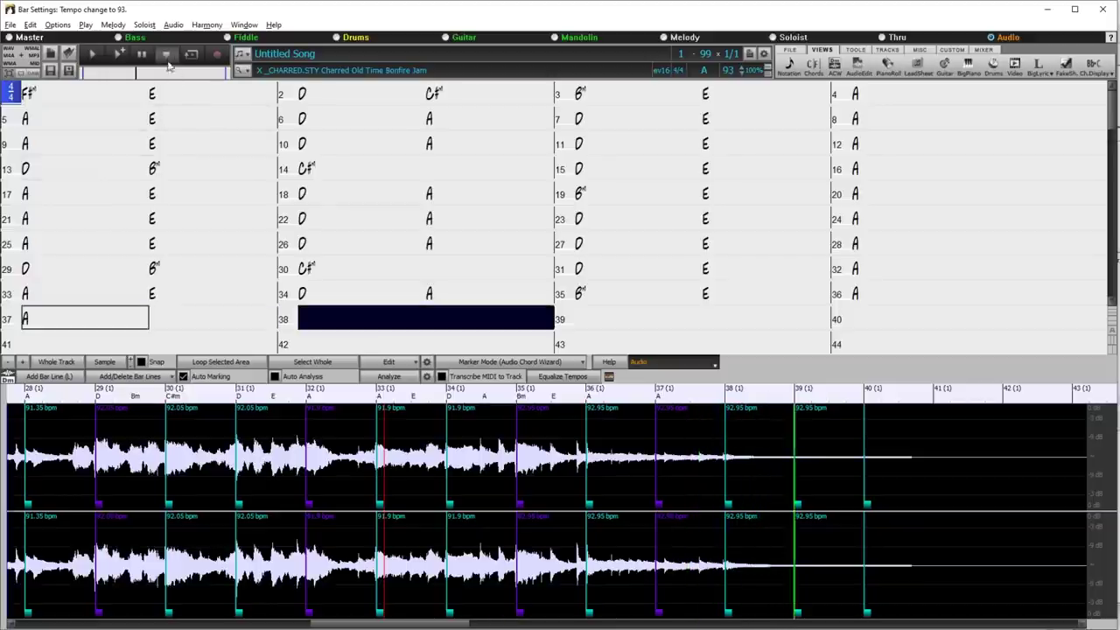
left_click(168, 55)
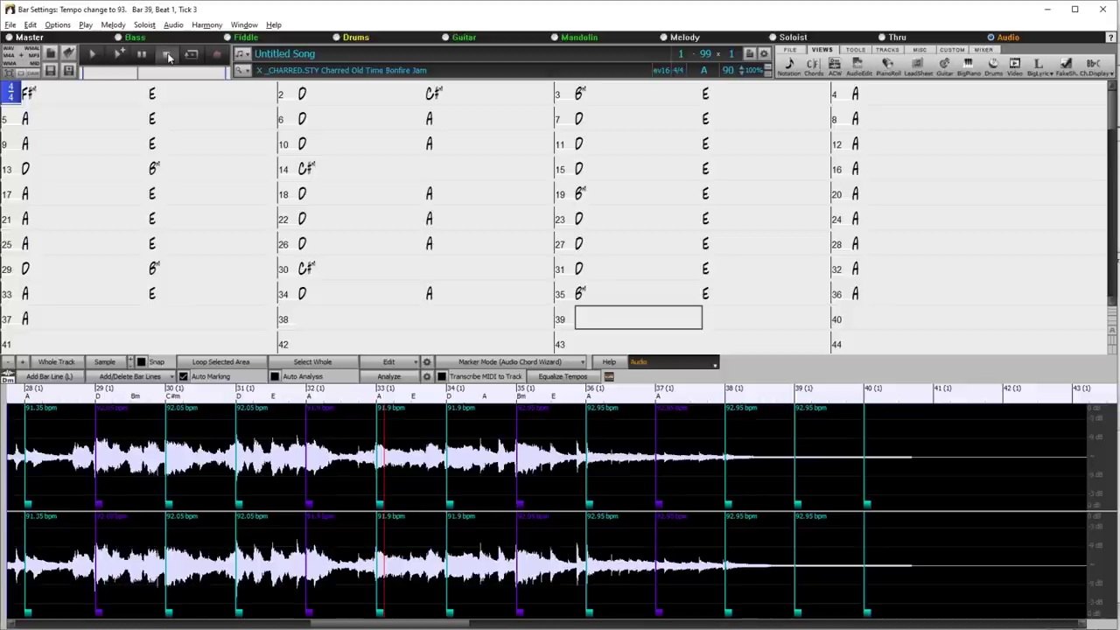
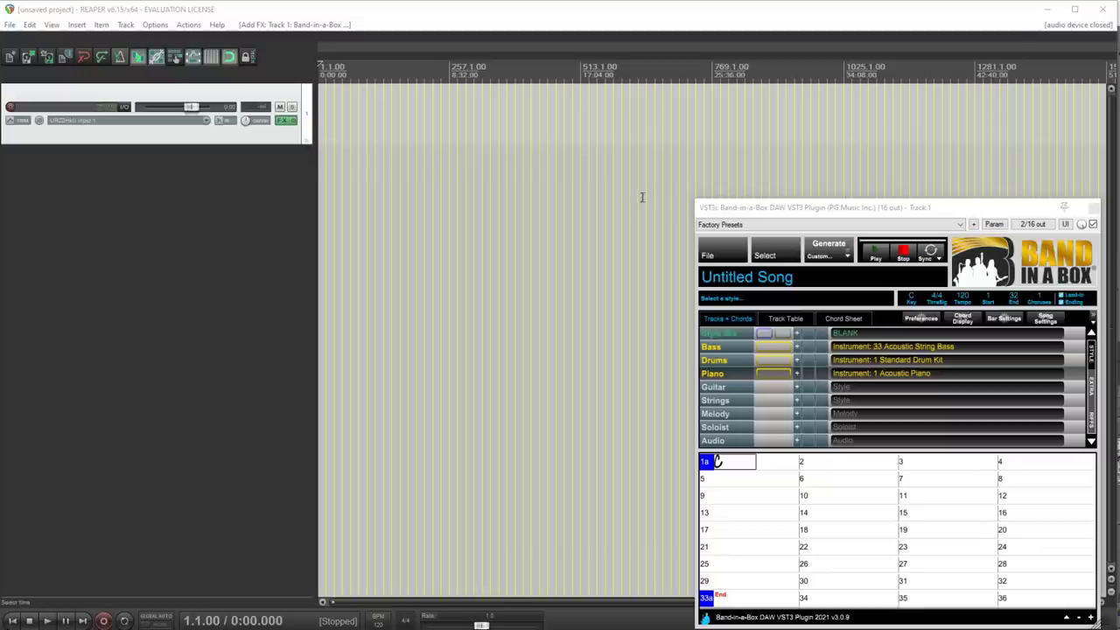
Switch to REAPER and open Sally Gardens.SGU in the Band-in-a-Box DAW plugin
left_click(717, 254)
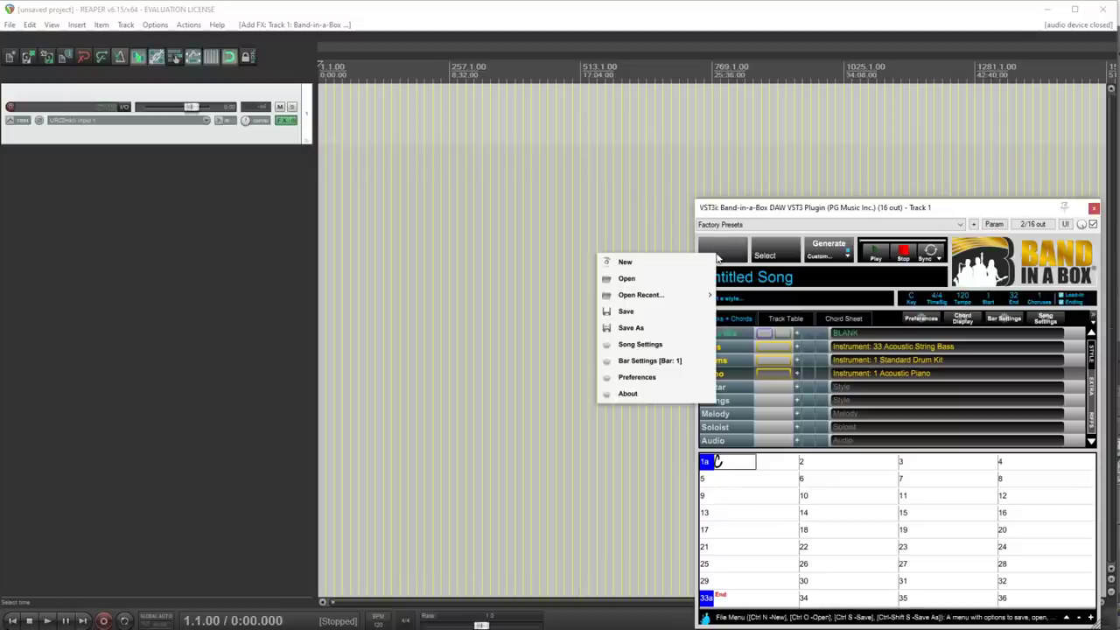
left_click(658, 278)
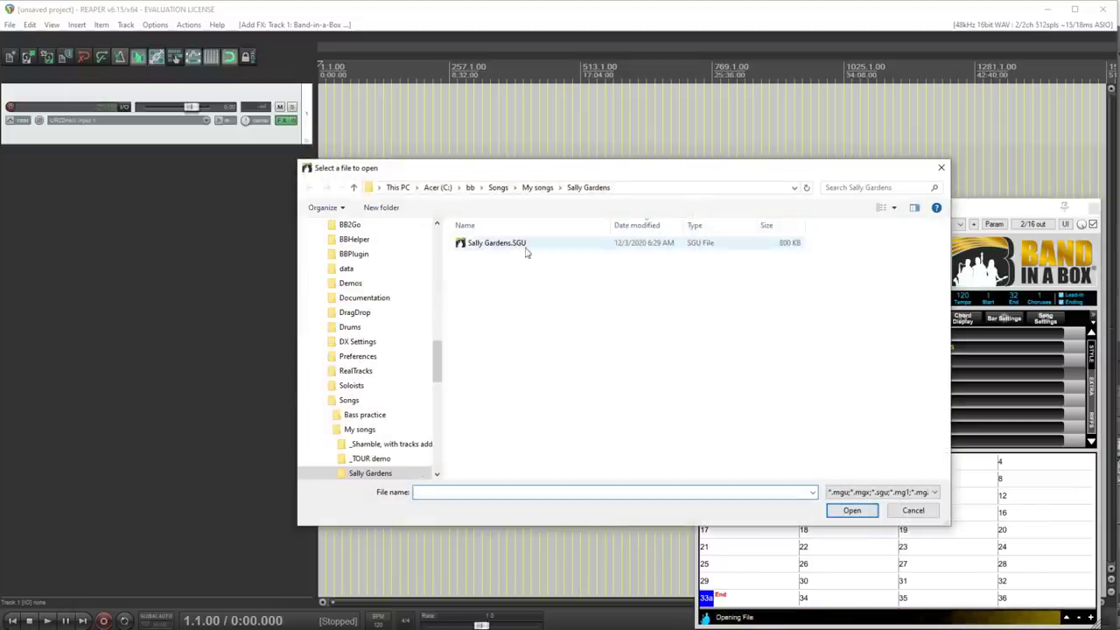
left_click(491, 243)
left_click(850, 511)
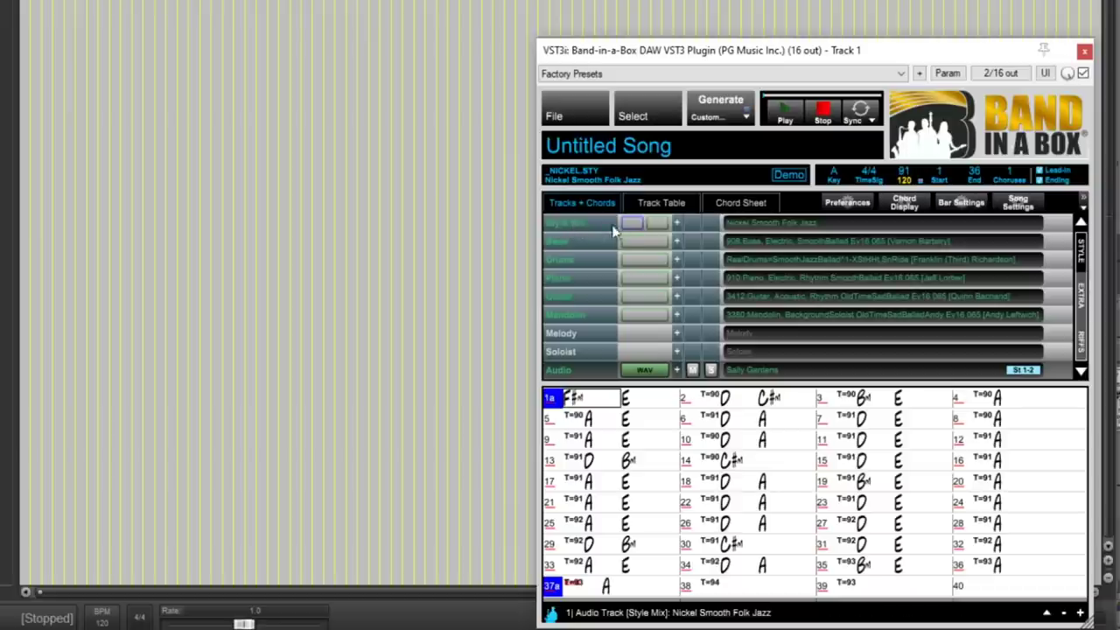
Compare the plugin's Track Table and Chord Sheet views, finishing with only the chord sheet shown
left_click(652, 210)
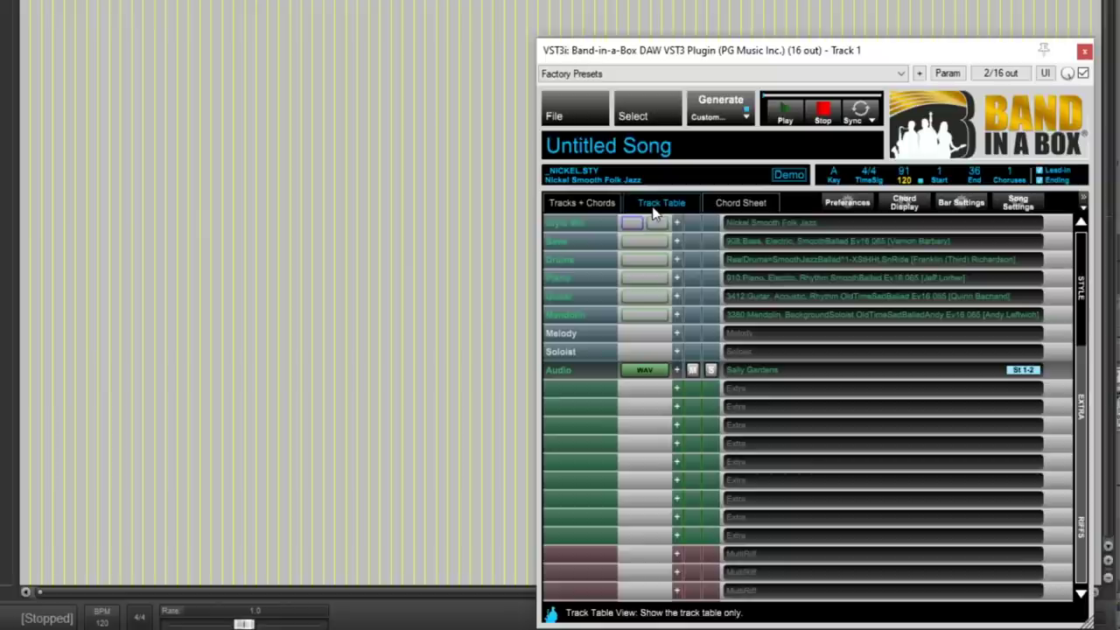
left_click(733, 204)
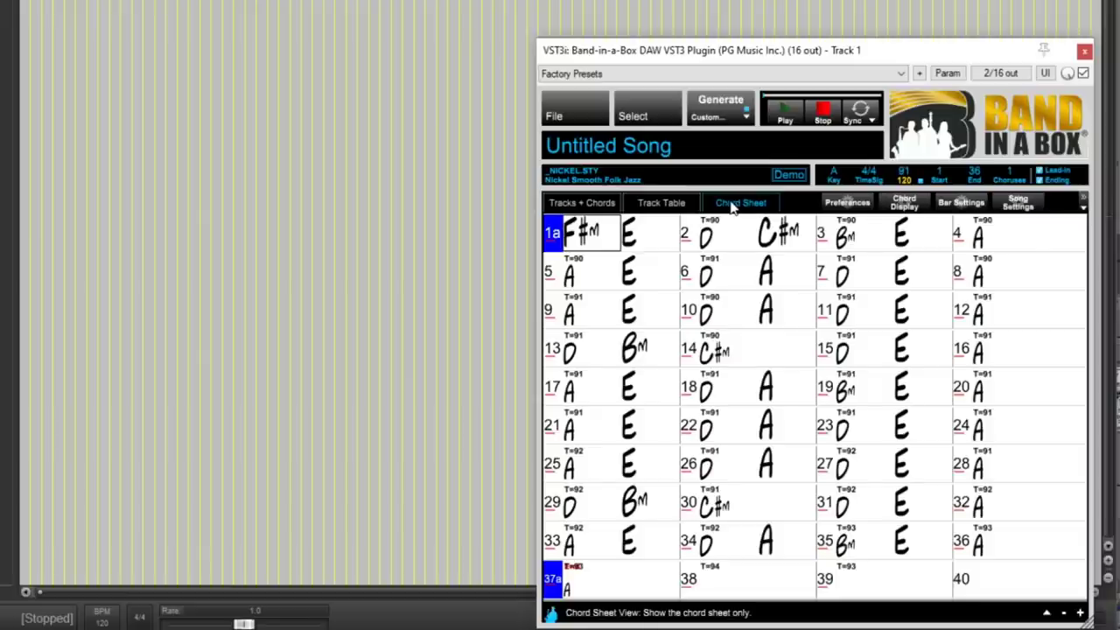
left_click(665, 205)
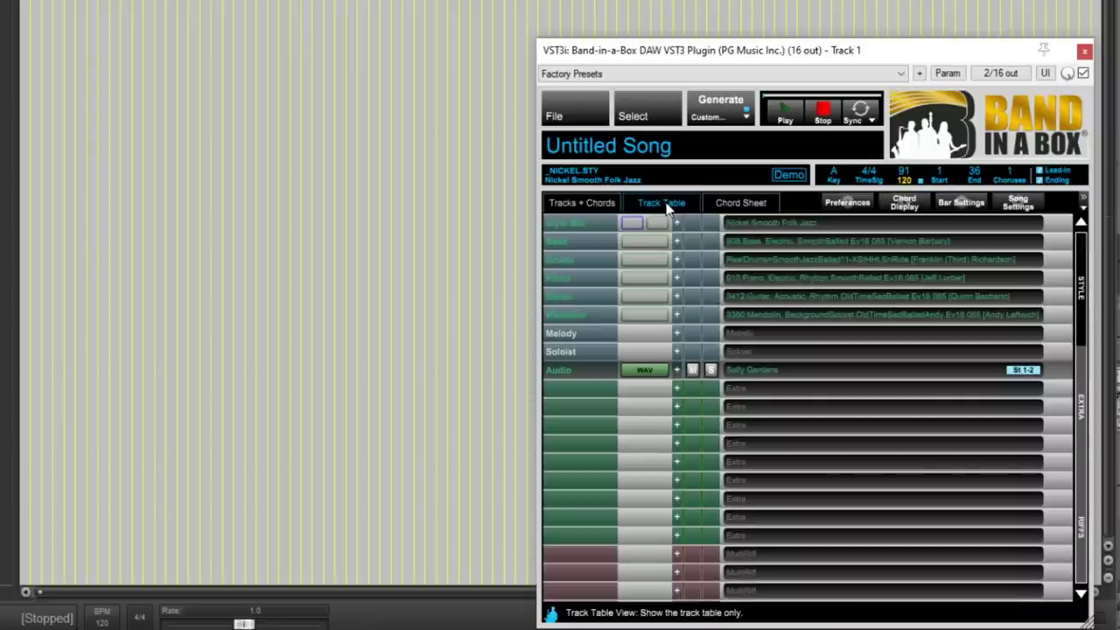
left_click(735, 204)
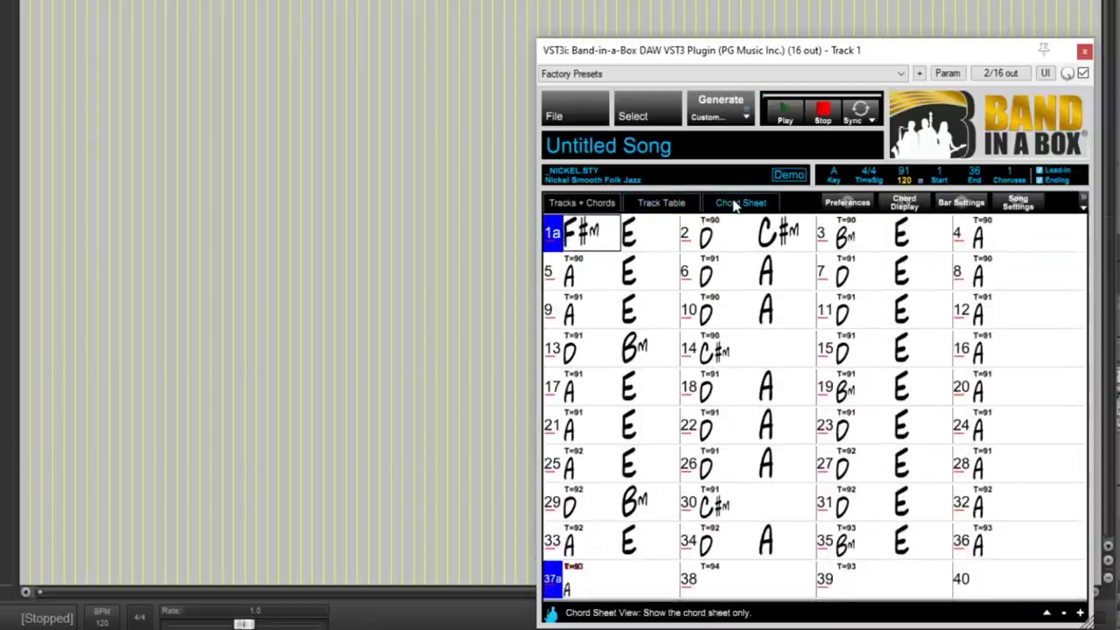
Import the plugin's chord sheet into REAPER as a MIDI chord track, applying its tempo map but not its project markers
left_click(602, 205)
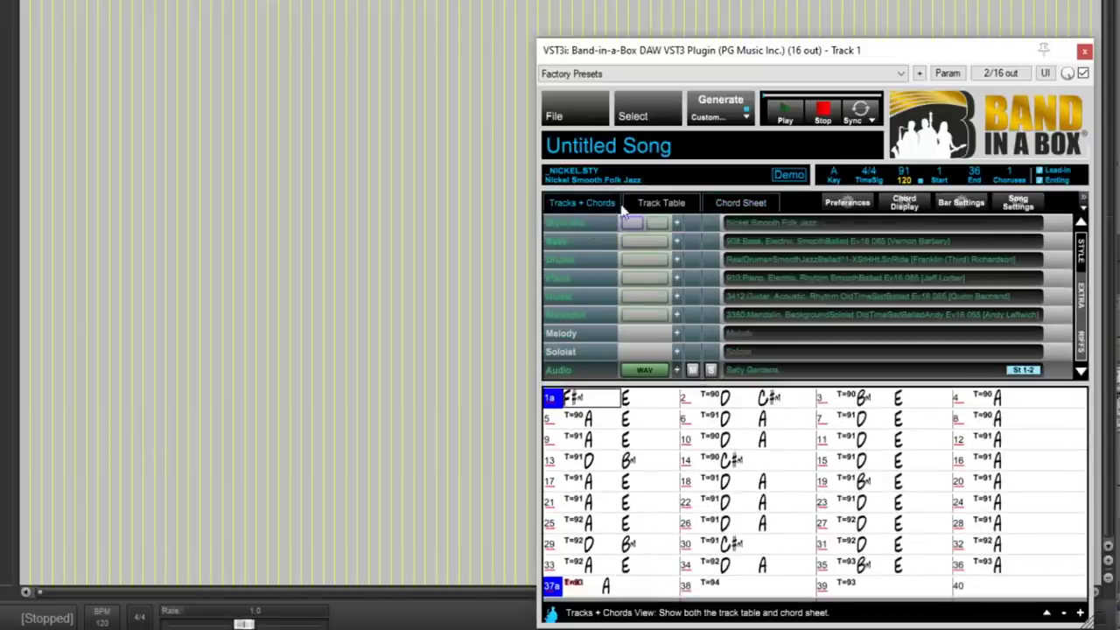
left_click(725, 204)
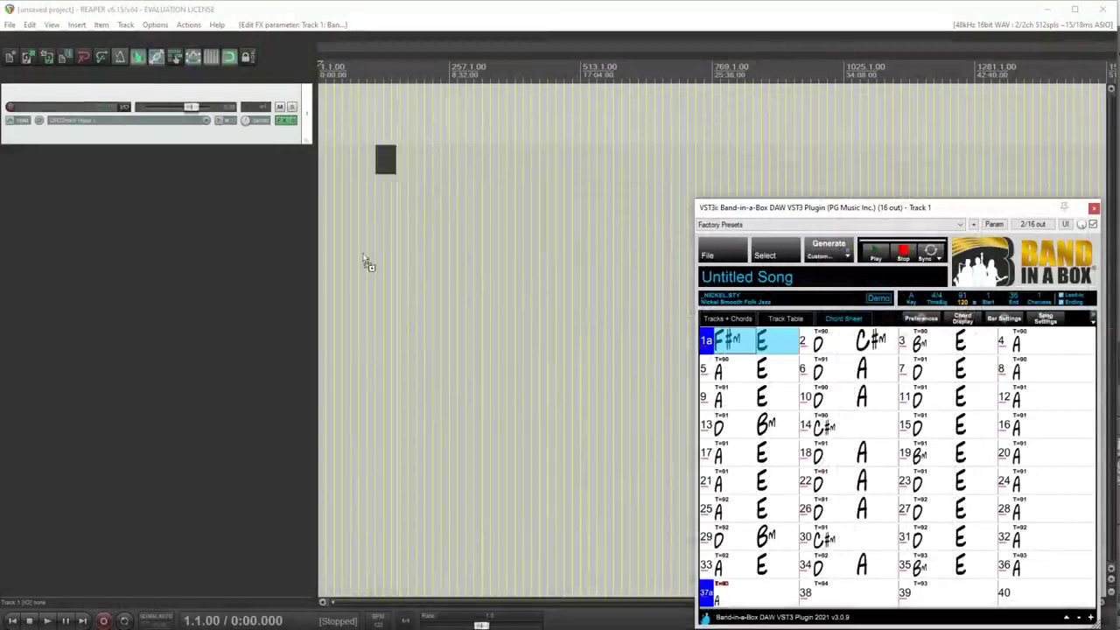
left_click_drag(366, 263, 270, 240)
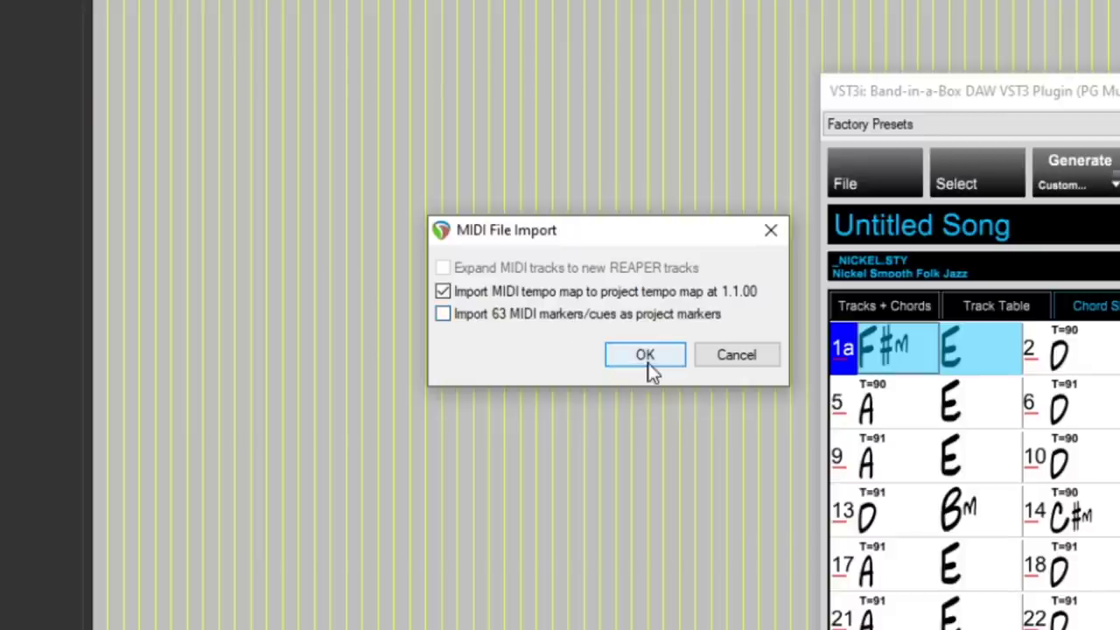
left_click(647, 369)
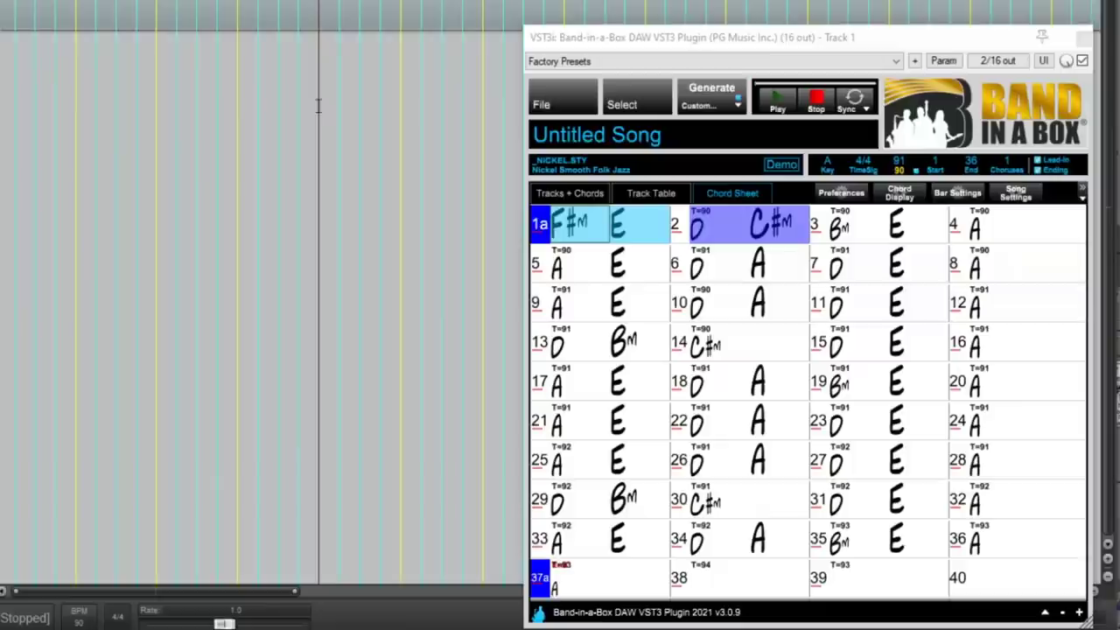
Set the plugin's Chord Export Option preference to Chord Label & Block Chord
left_click(549, 105)
left_click(460, 270)
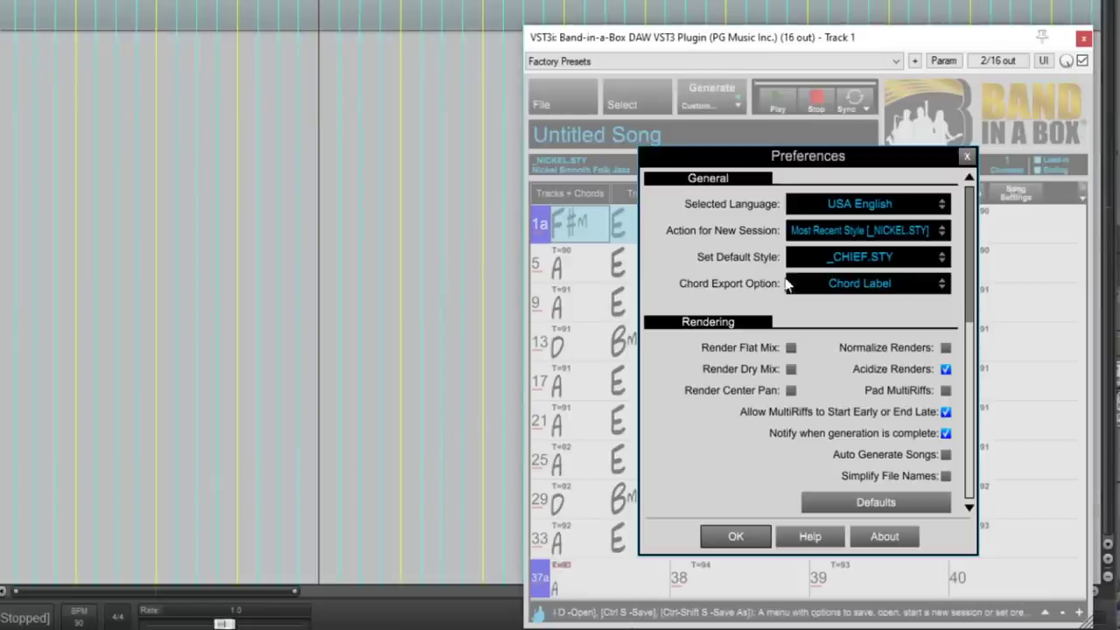
left_click(858, 284)
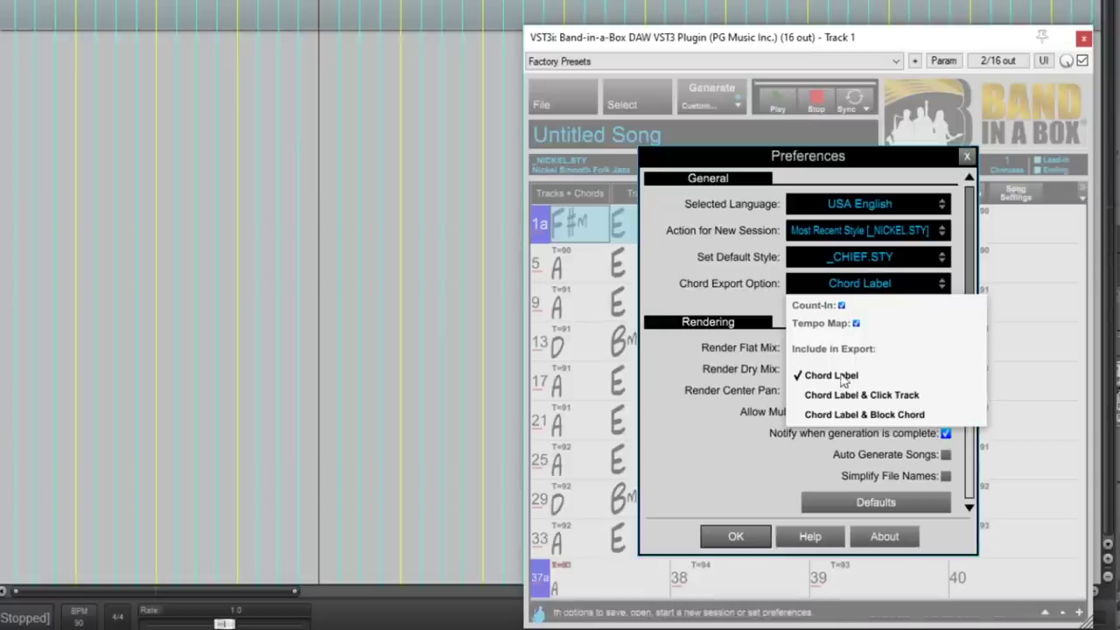
left_click(880, 414)
left_click(735, 536)
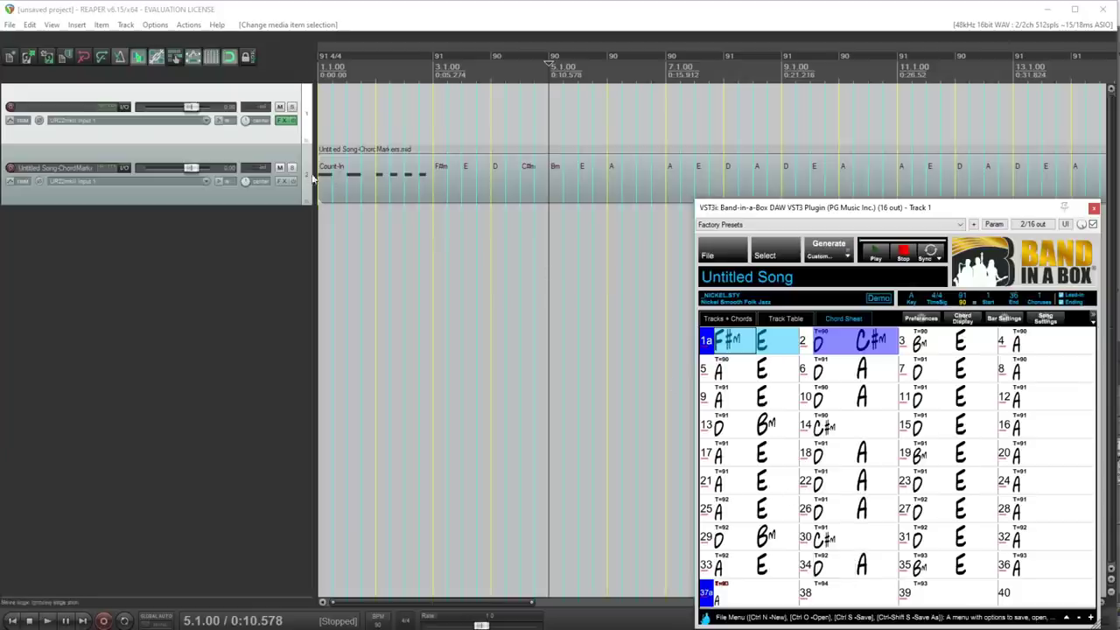
Add the sforzando synth to the chord markers track and load the Jazz Brushes Kit from the Band-in-a-Box Sounds
right_click(284, 181)
mouse_move(348, 200)
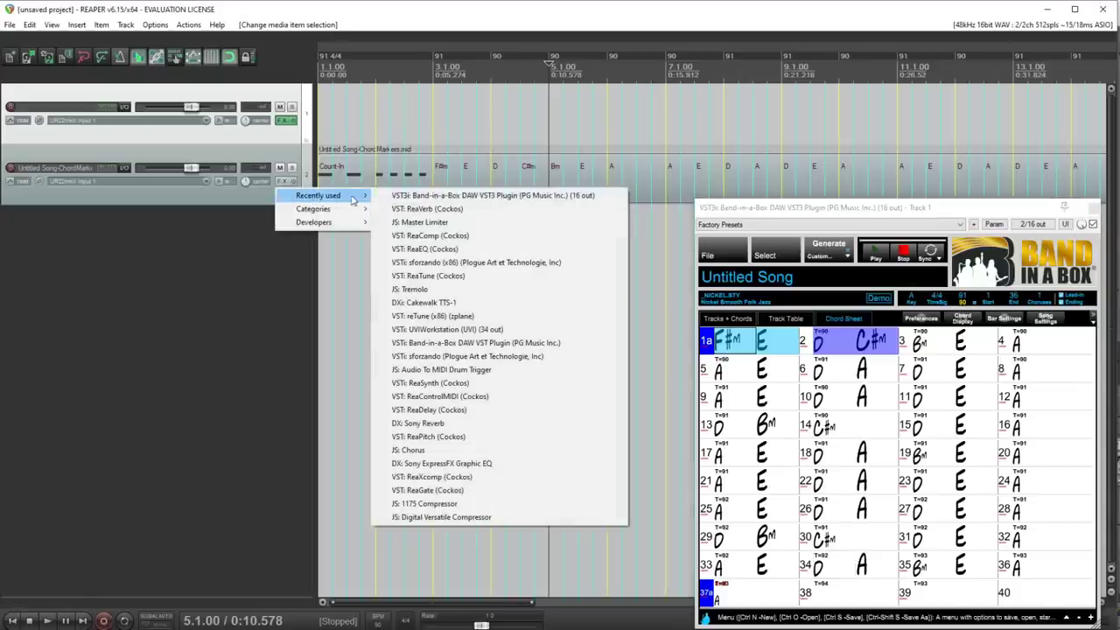
left_click(440, 266)
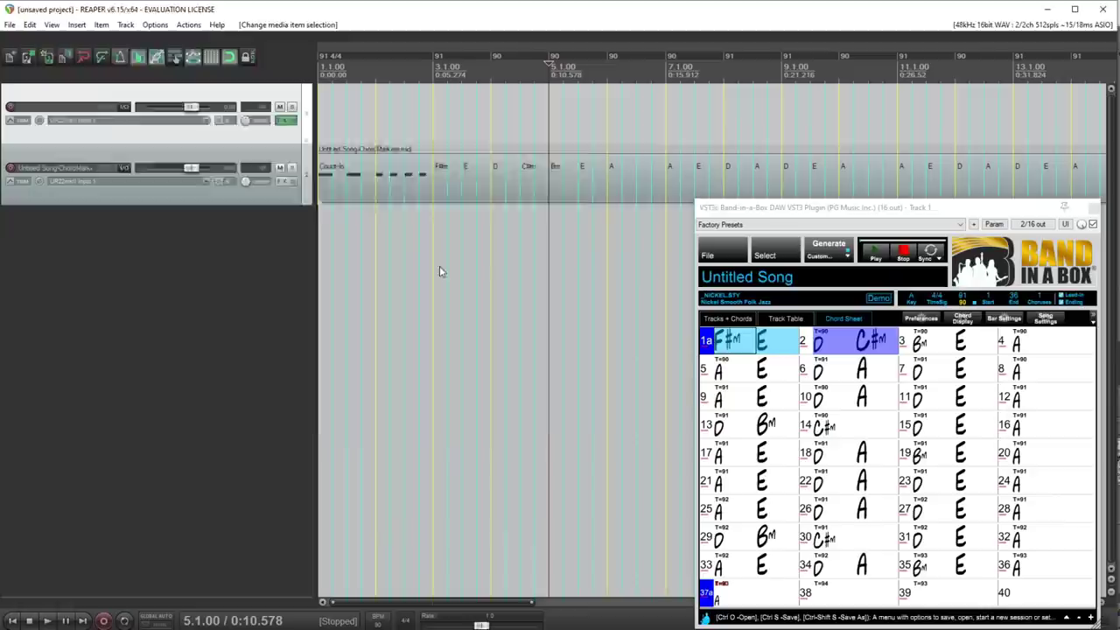
left_click(227, 146)
mouse_move(324, 202)
mouse_move(413, 212)
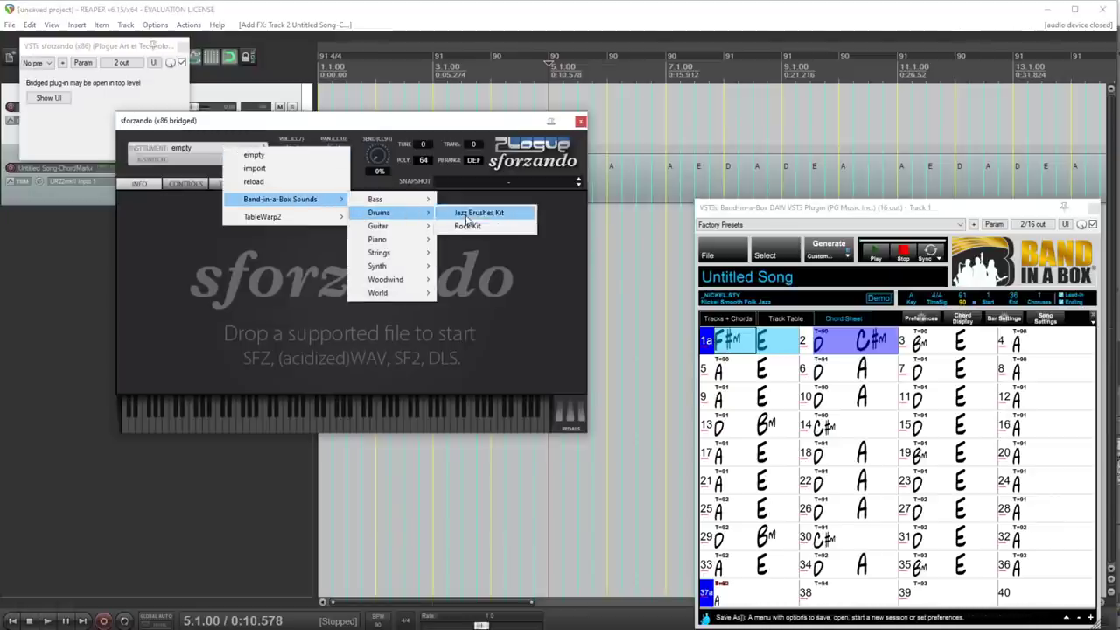
left_click(462, 214)
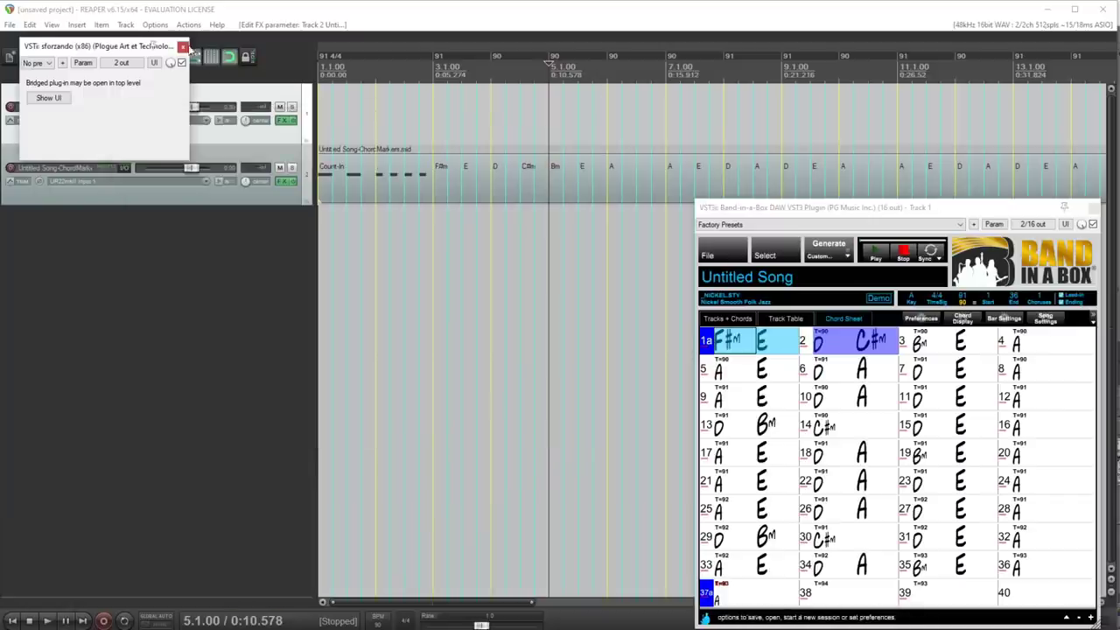
left_click(182, 47)
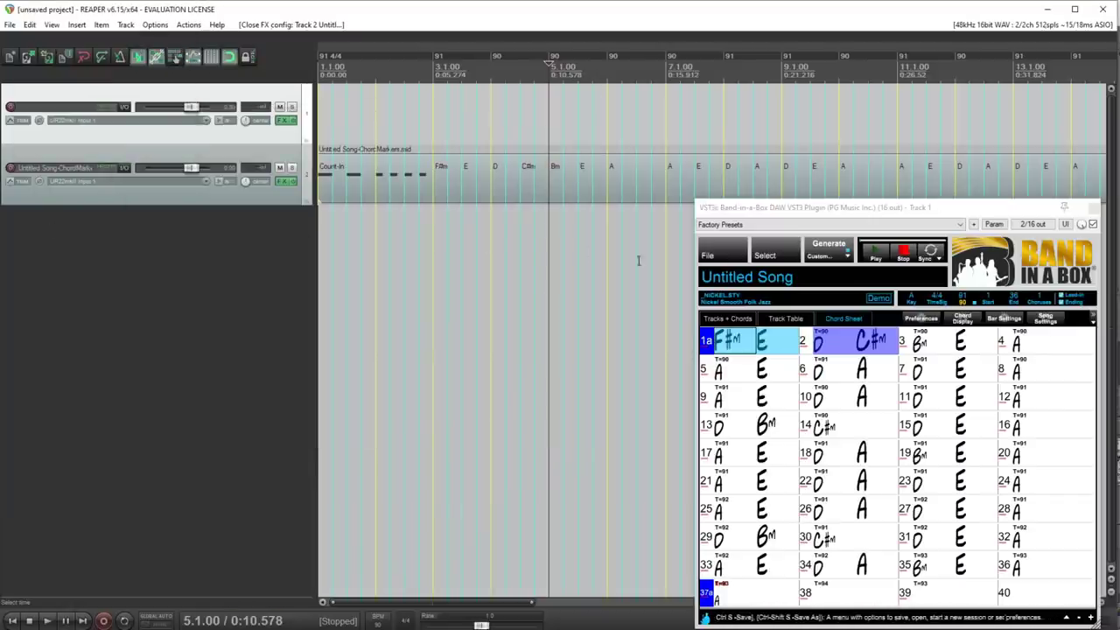
Place the plugin's Sally Gardens audio on a new REAPER track and play it together with the count-in
left_click(788, 319)
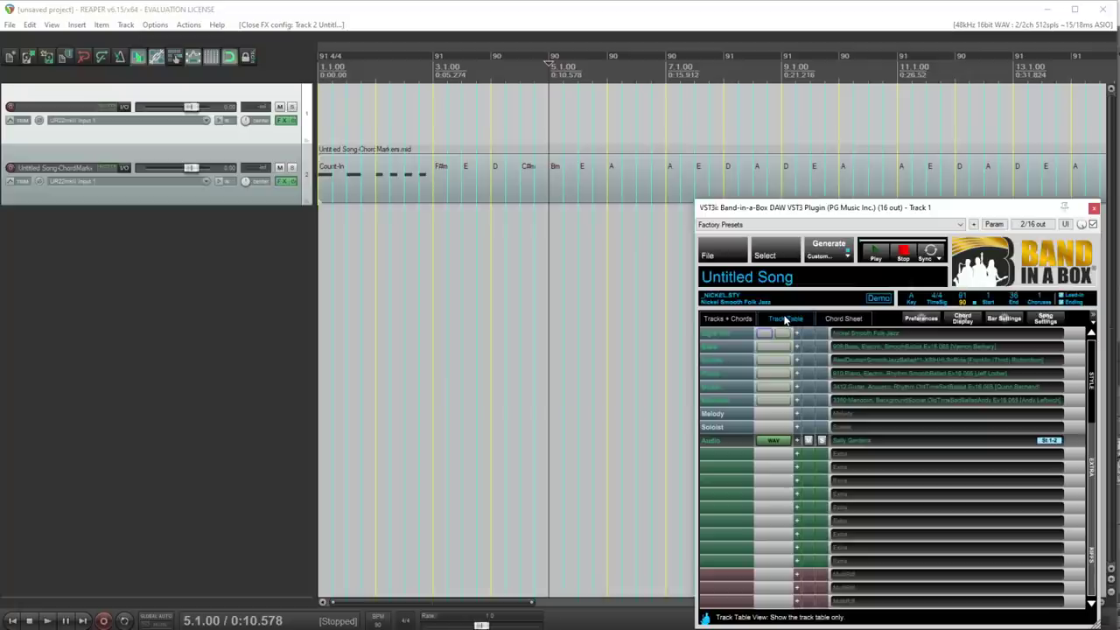
left_click_drag(784, 444, 254, 259)
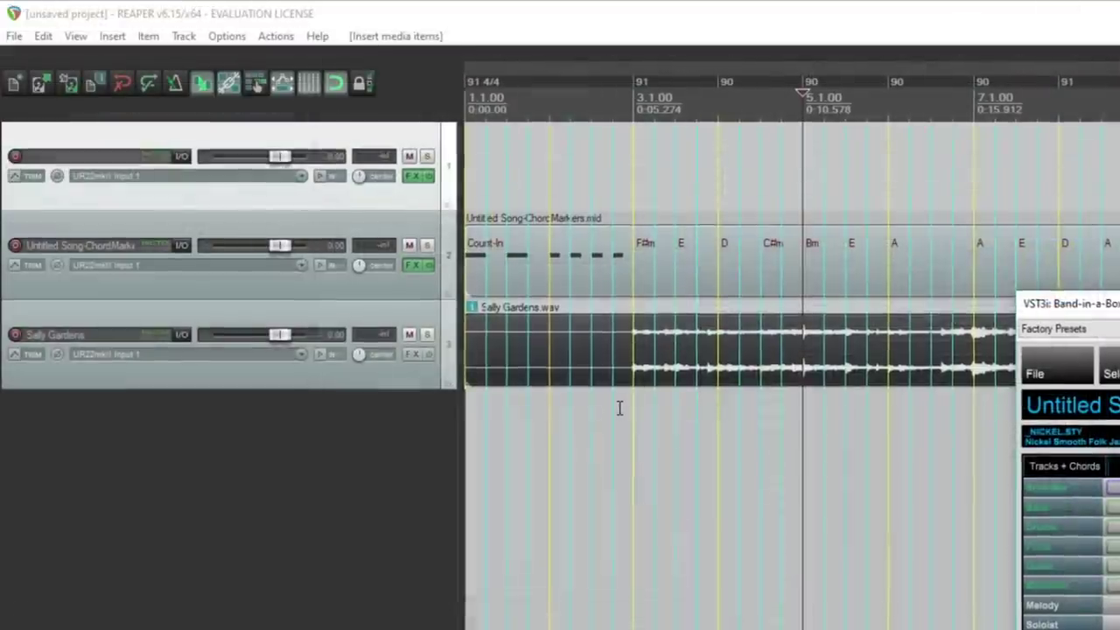
left_click(423, 278)
key("space")
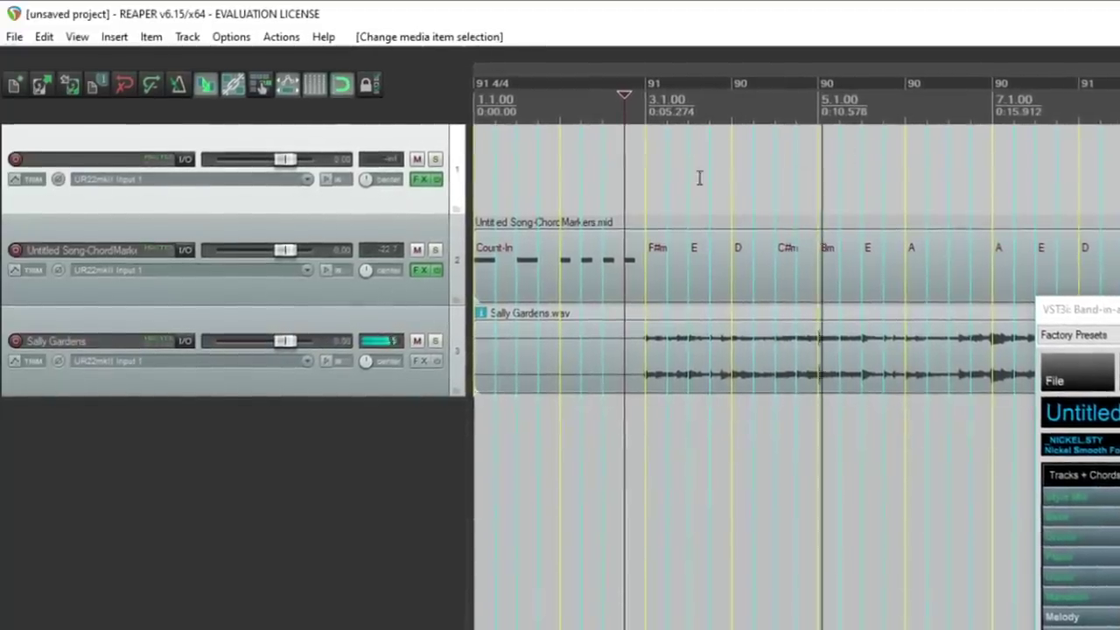
left_click(836, 353)
key("space")
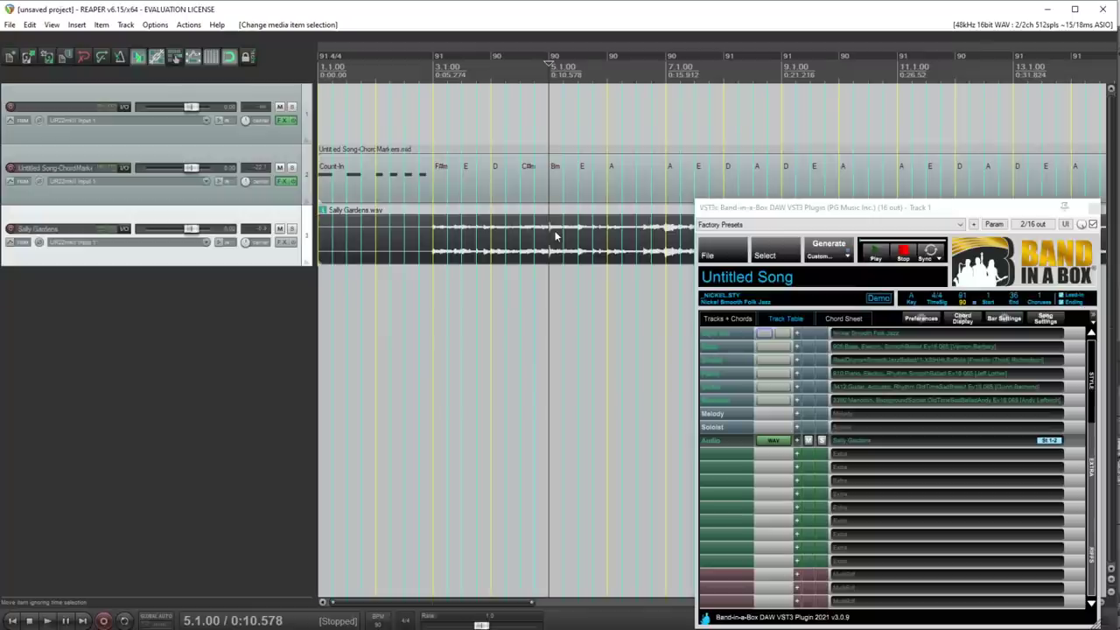
Insert two tracks below Sally Gardens and set both to the mono input UR22mkII Input 2
right_click(175, 319)
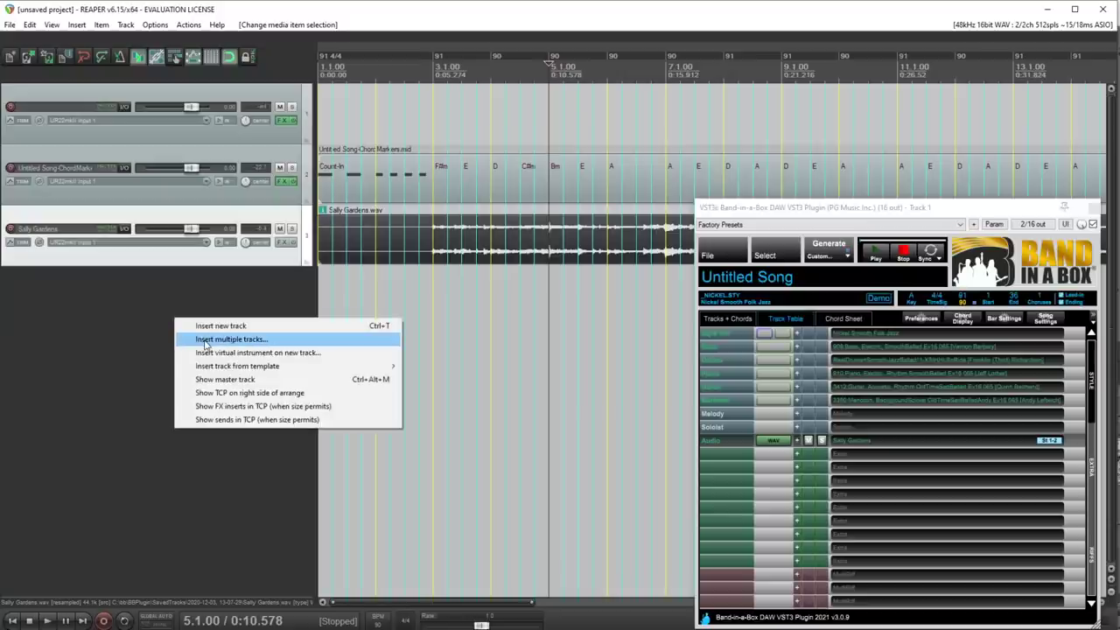
left_click(205, 340)
left_click(121, 148)
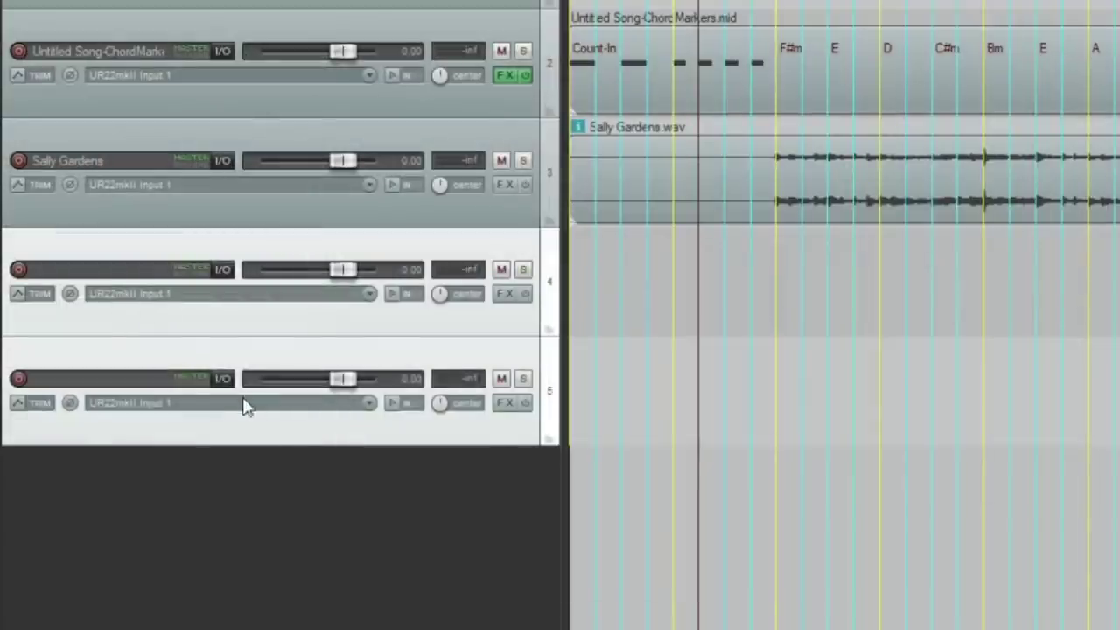
left_click(210, 407)
mouse_move(425, 448)
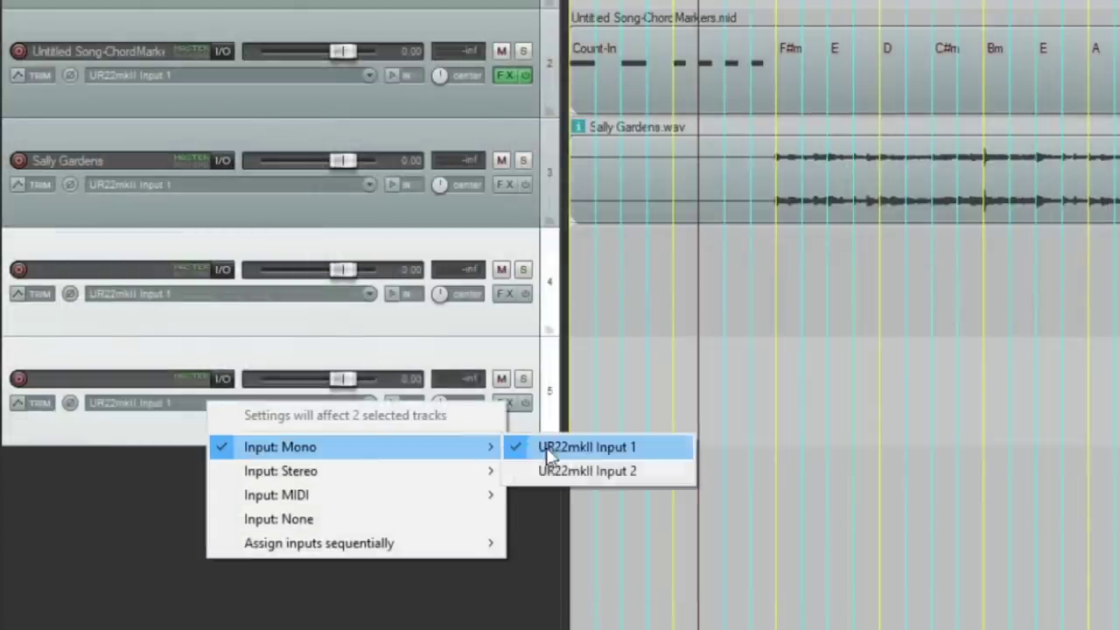
left_click(594, 477)
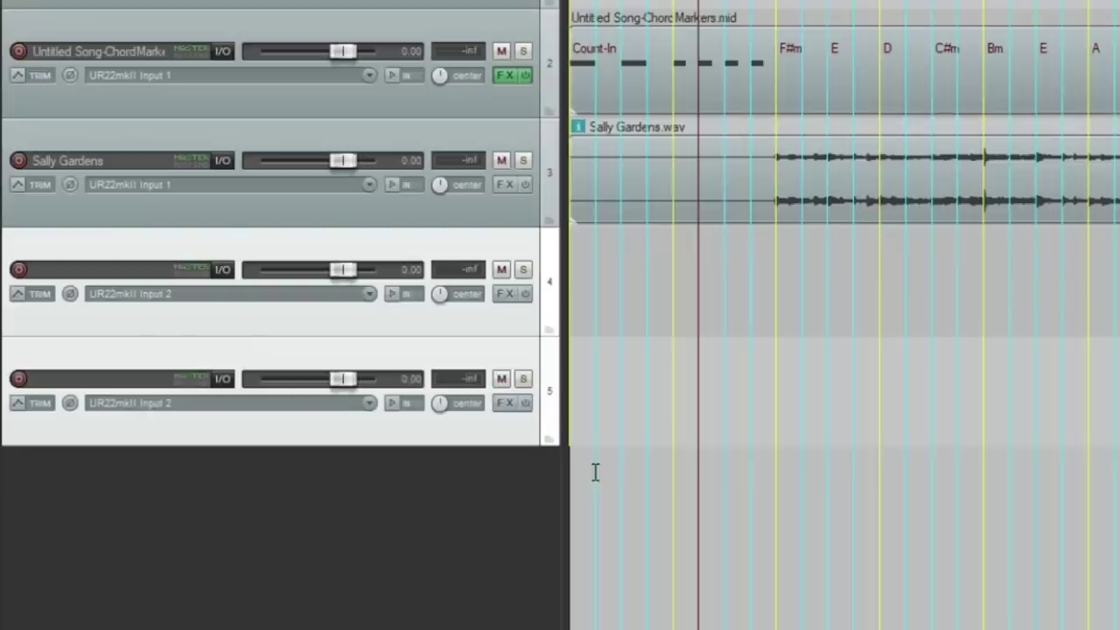
Name the two new tracks "AcBass, soundhole" and "AcBass, fretboard"
double_click(57, 271)
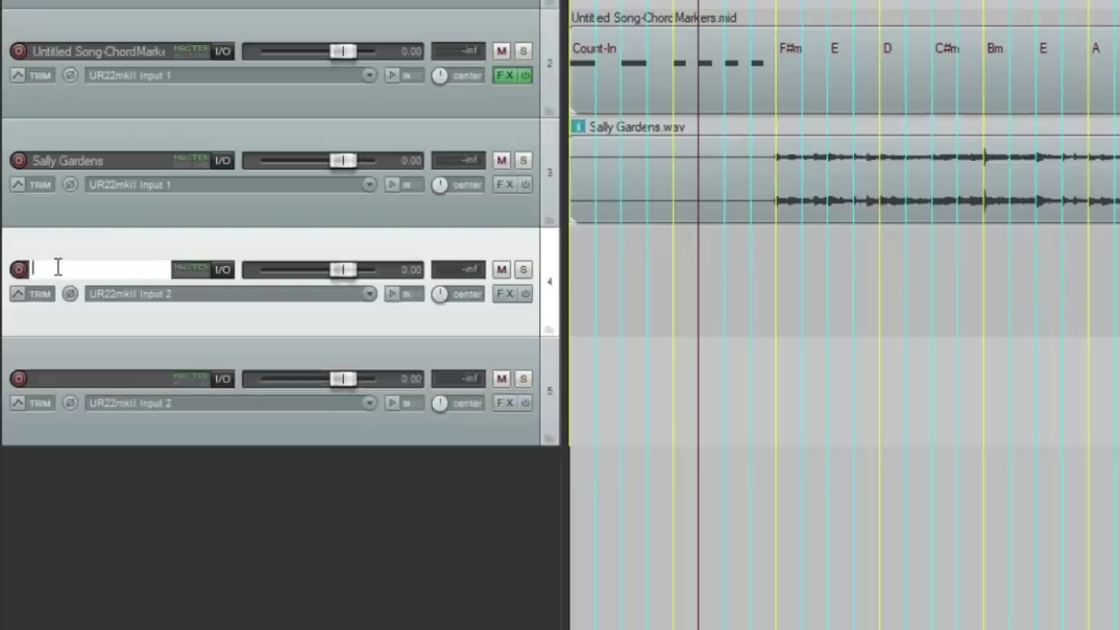
type("AcBass, soundhole")
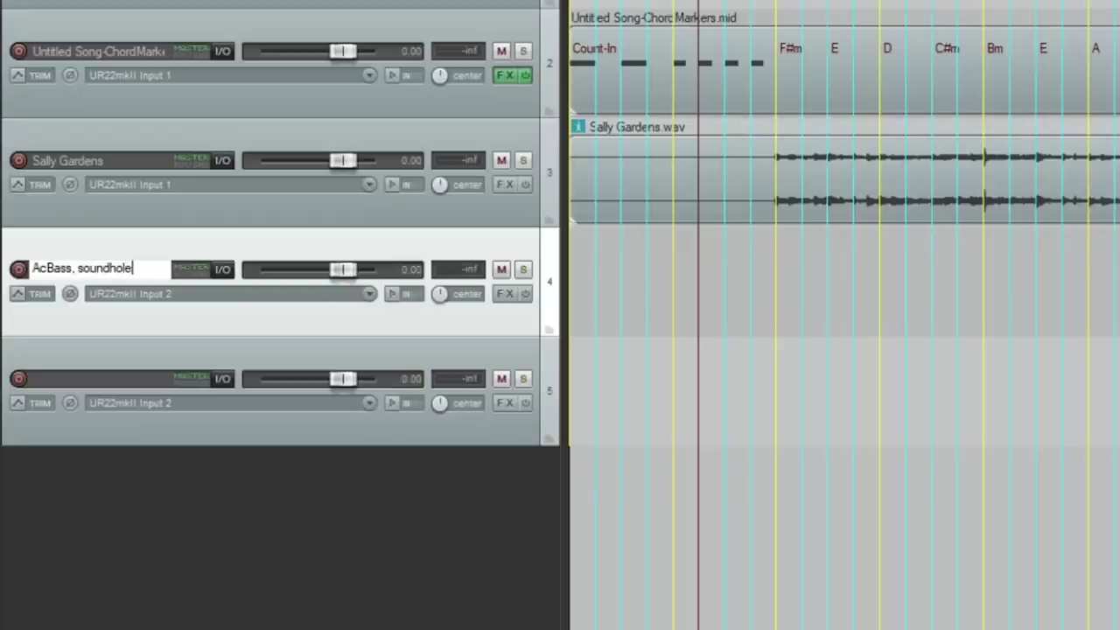
key("Return")
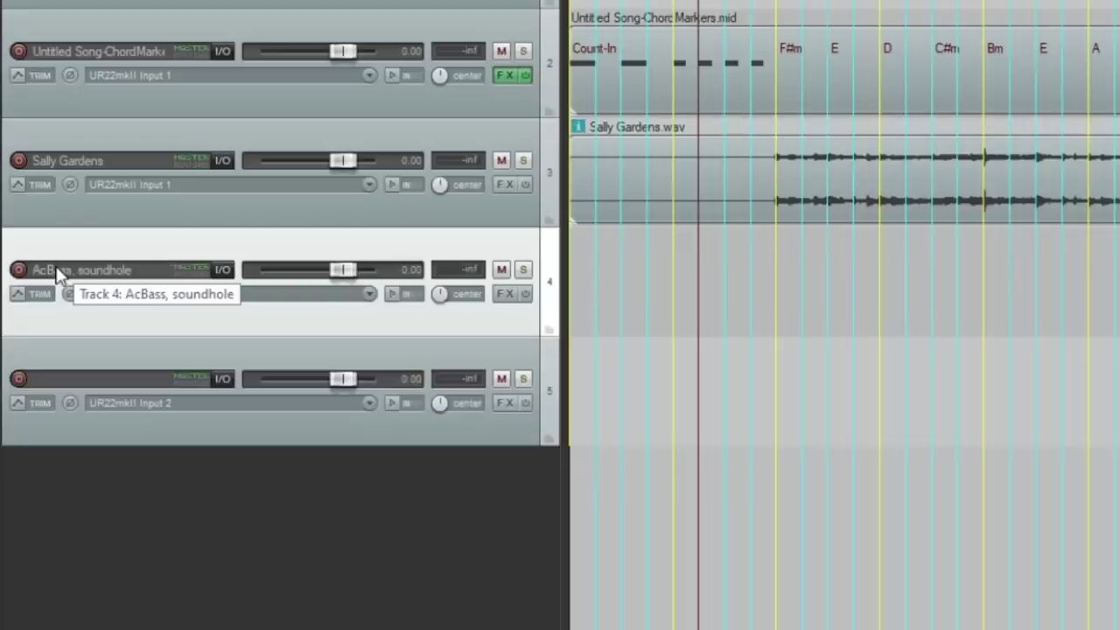
double_click(57, 377)
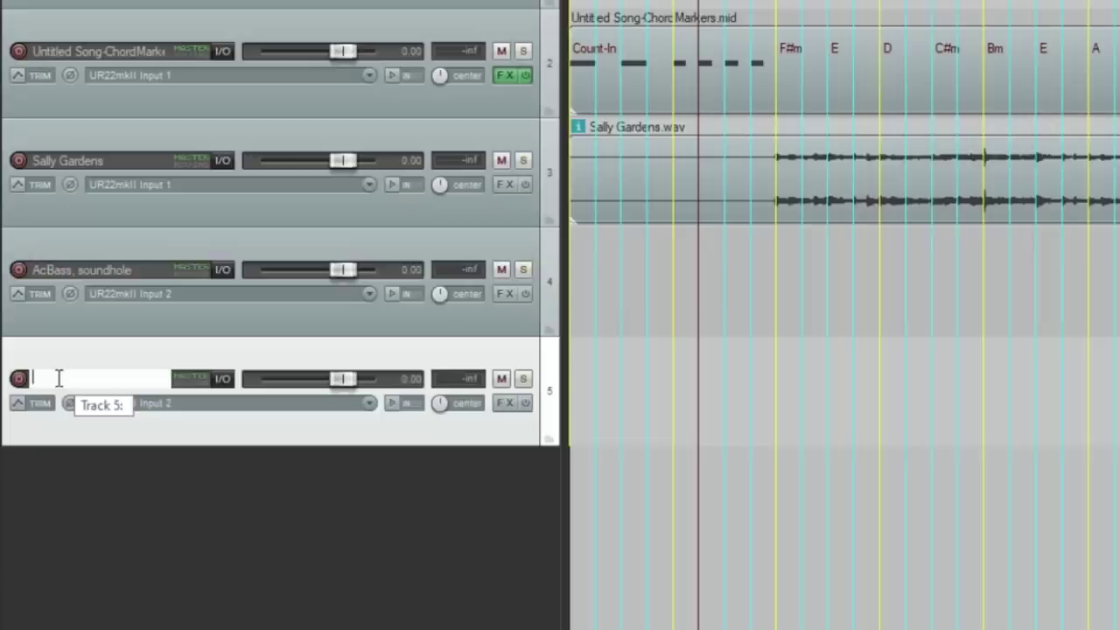
type("AcBass, fretboard")
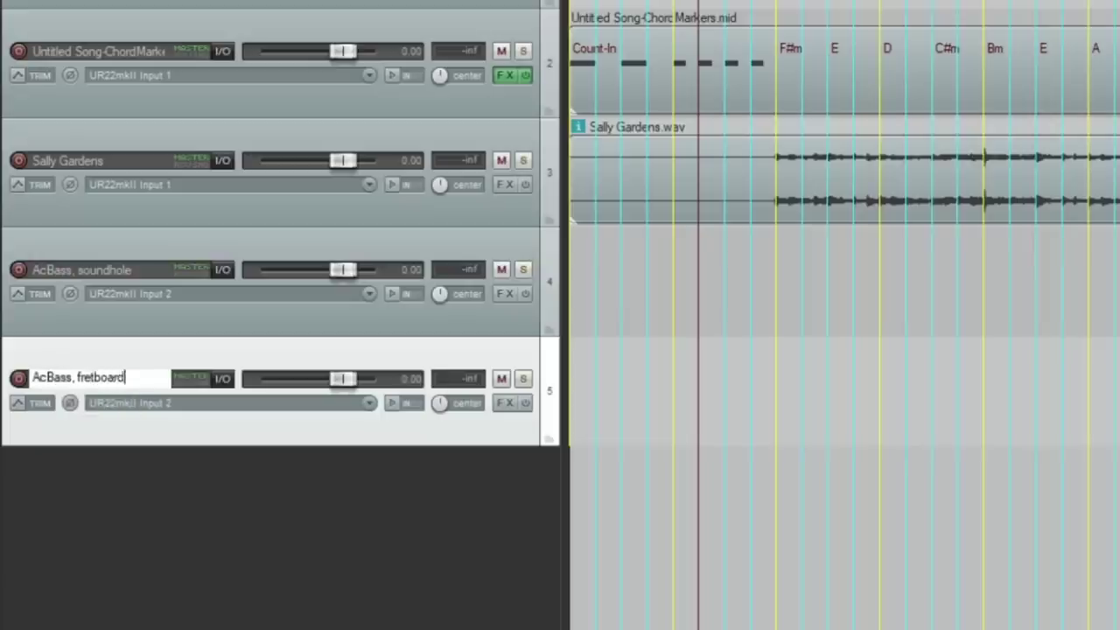
key("Return")
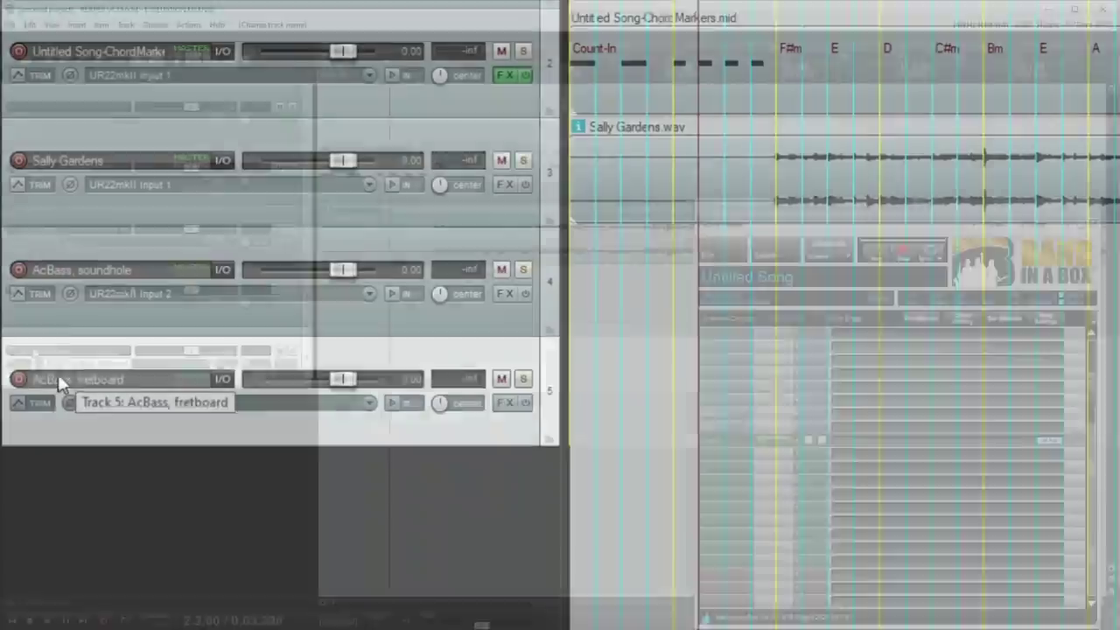
Arm both AcBass tracks and record from the project start with the plugin's chord sheet showing
left_click(833, 320)
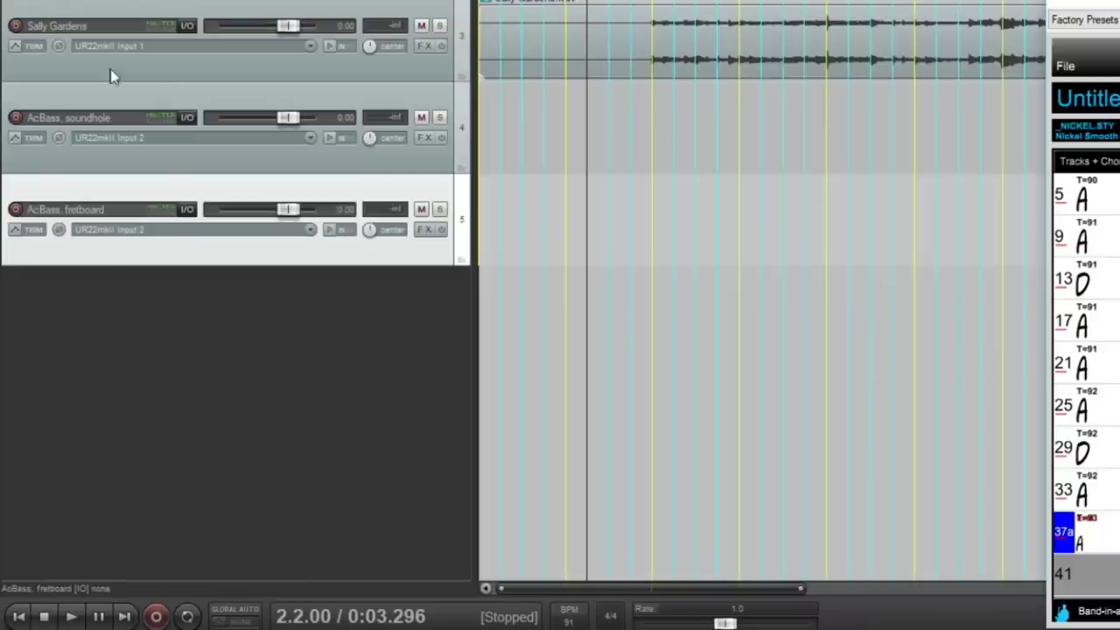
left_click(16, 117)
left_click(16, 209)
left_click(18, 616)
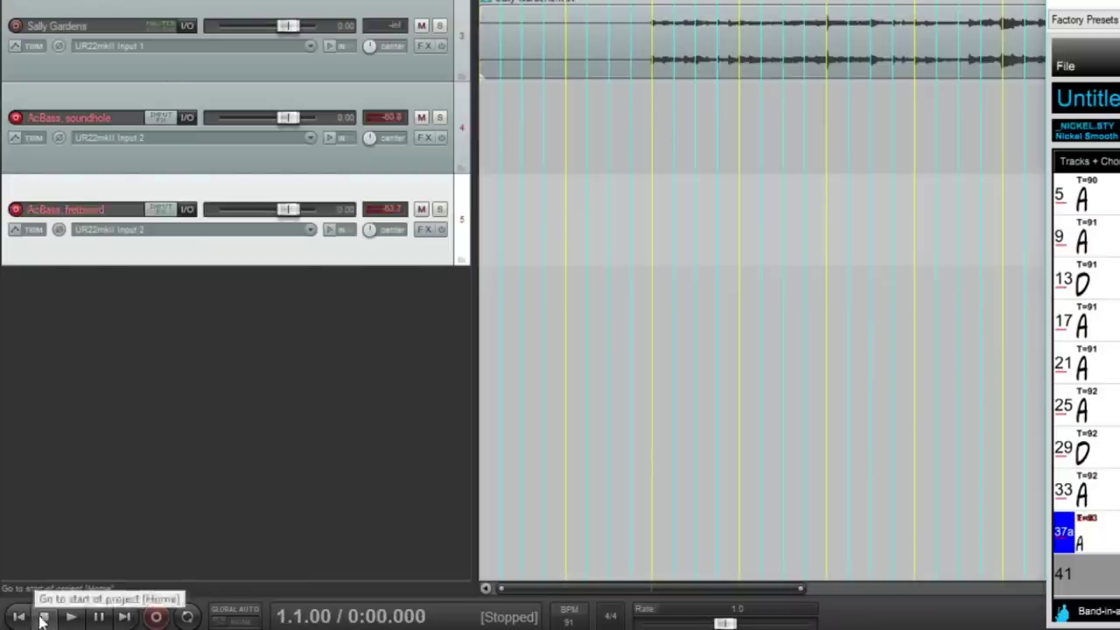
left_click(157, 617)
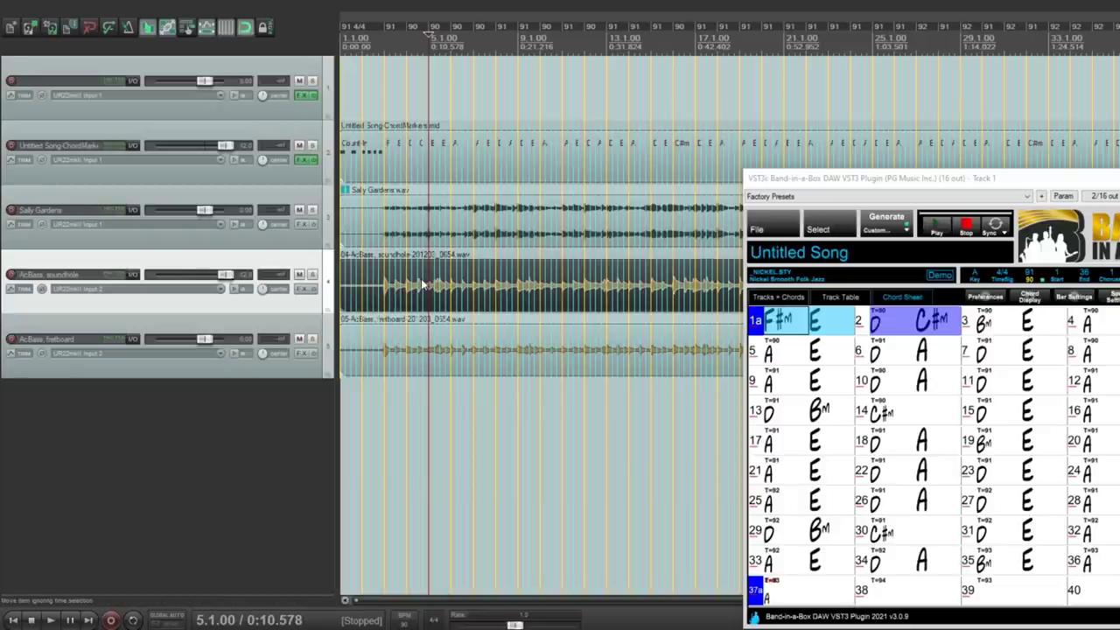
Import the Down by the Salley Gardens MP3 from the song folder onto a track below Sally Gardens, with snapping turned off
key("alt+Tab")
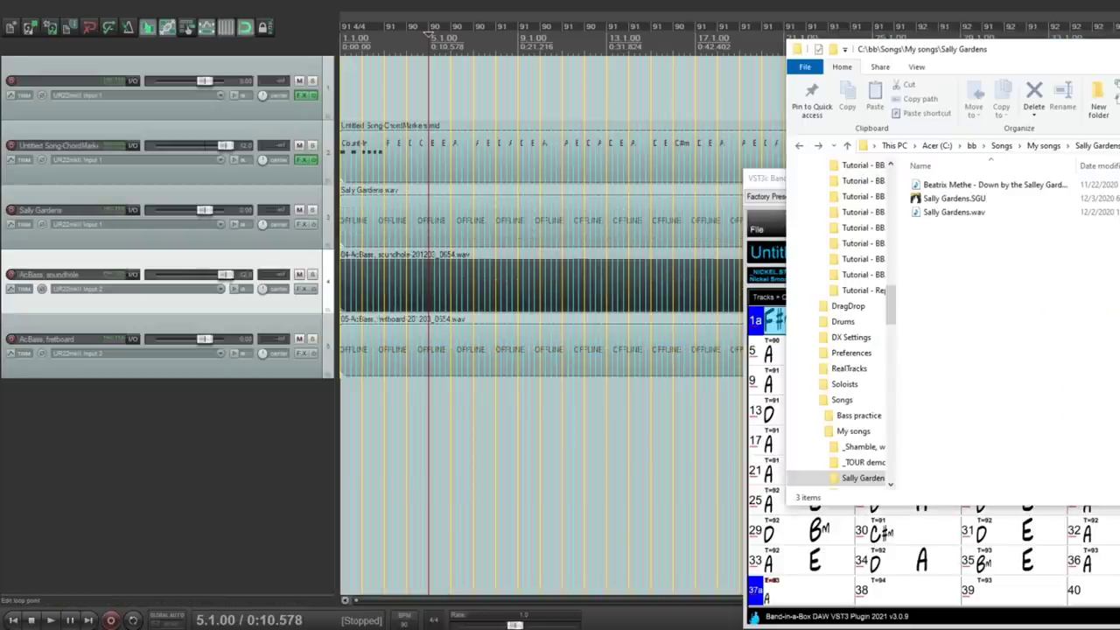
left_click(958, 185)
left_click_drag(759, 266, 368, 435)
left_click(245, 27)
left_click_drag(302, 407, 297, 253)
Shift the Down by the Salley Gardens MP3 so its first note lines up with bar 3 of the Sally Gardens audio
left_click(475, 281)
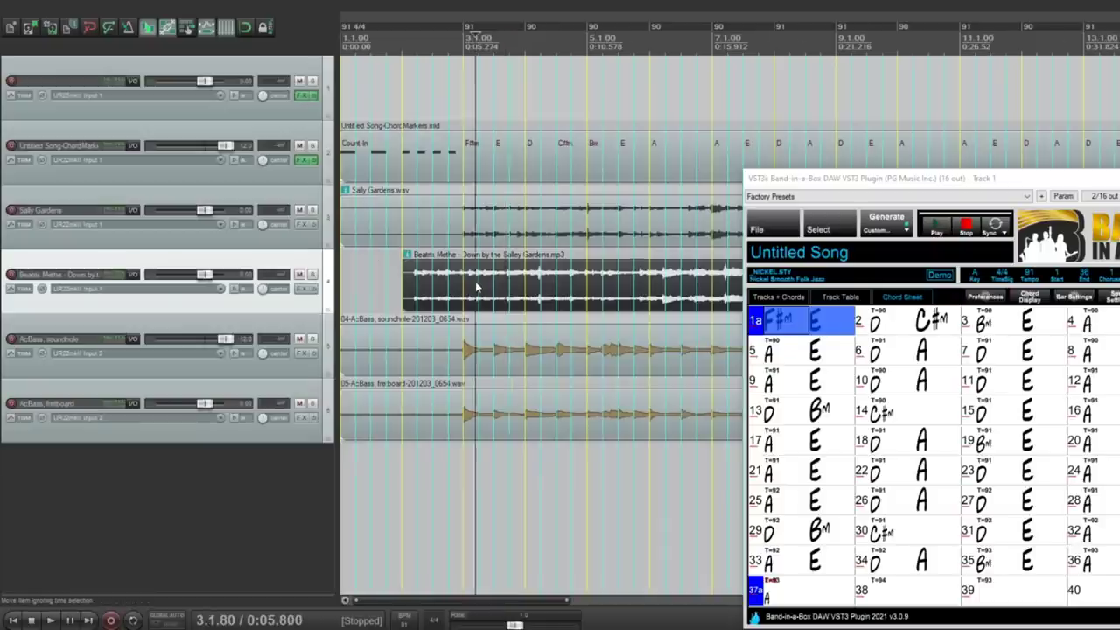
scroll(683, 247, "up", 5)
left_click_drag(831, 176, 1085, 155)
left_click_drag(473, 305, 730, 290)
left_click(702, 289)
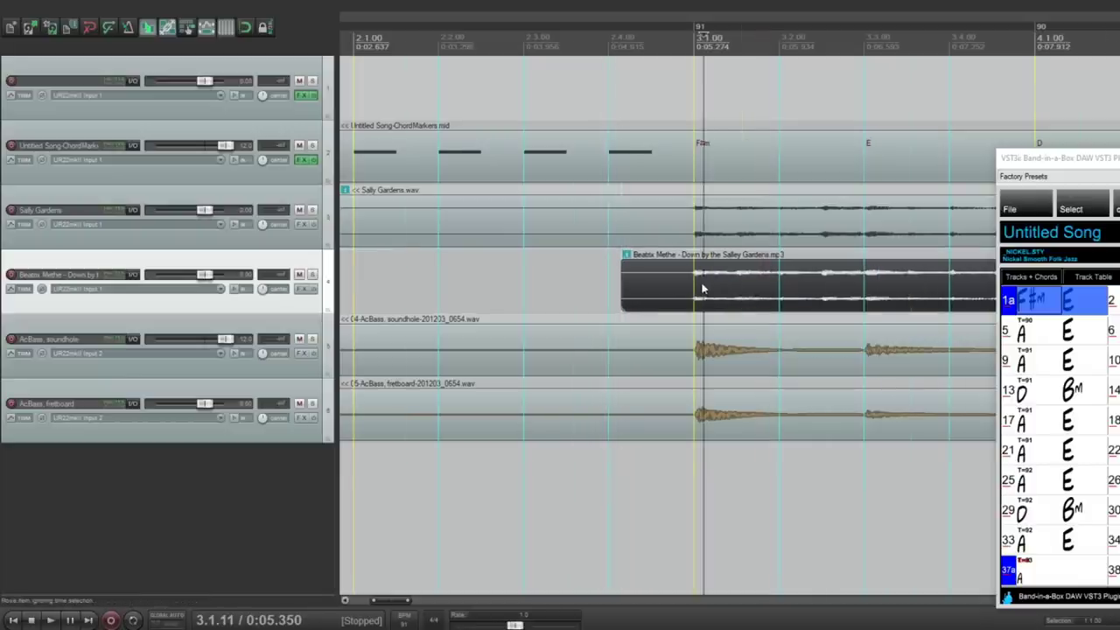
scroll(702, 289, "up", 5)
left_click_drag(725, 288, 723, 284)
scroll(608, 276, "down", 4)
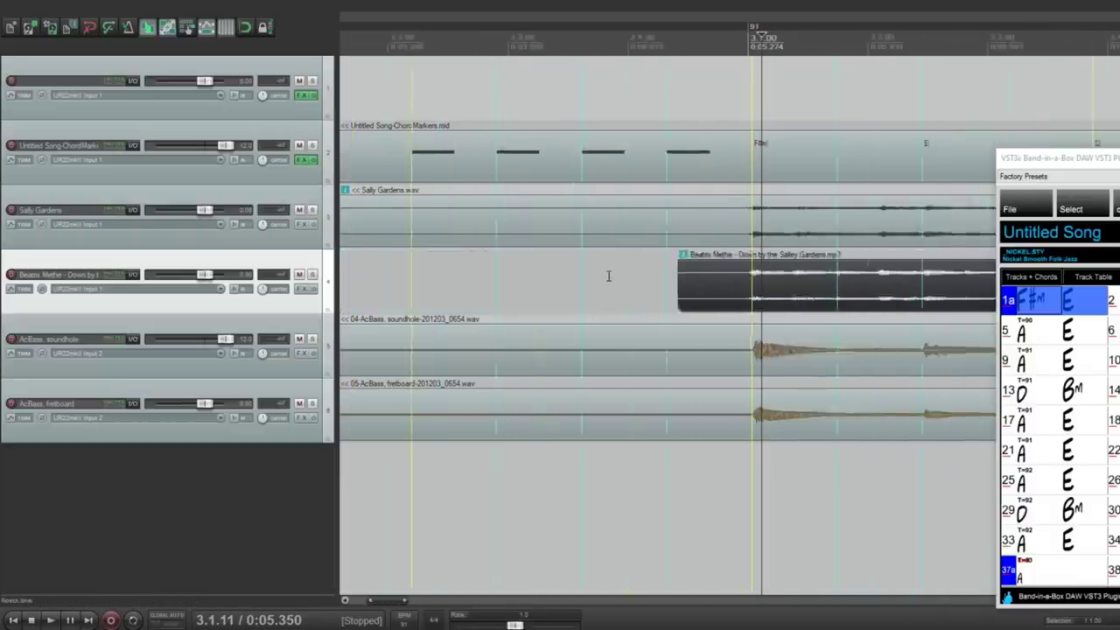
Trim the silent start off both AcBass recordings, up to the cursor just before bar 3
left_click(678, 337)
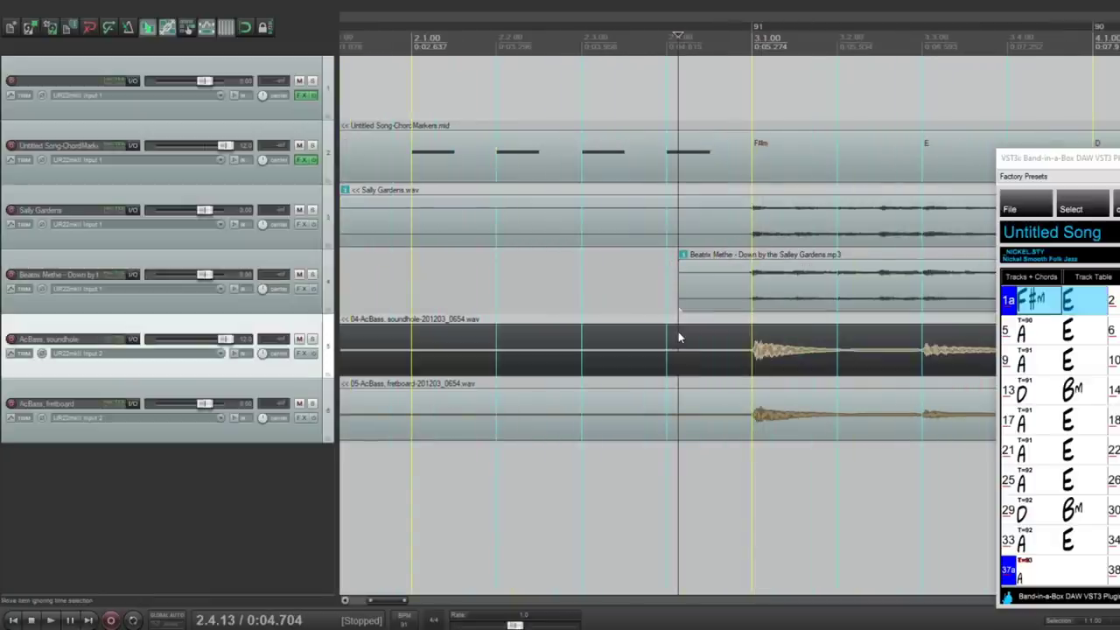
left_click(678, 417, "ctrl")
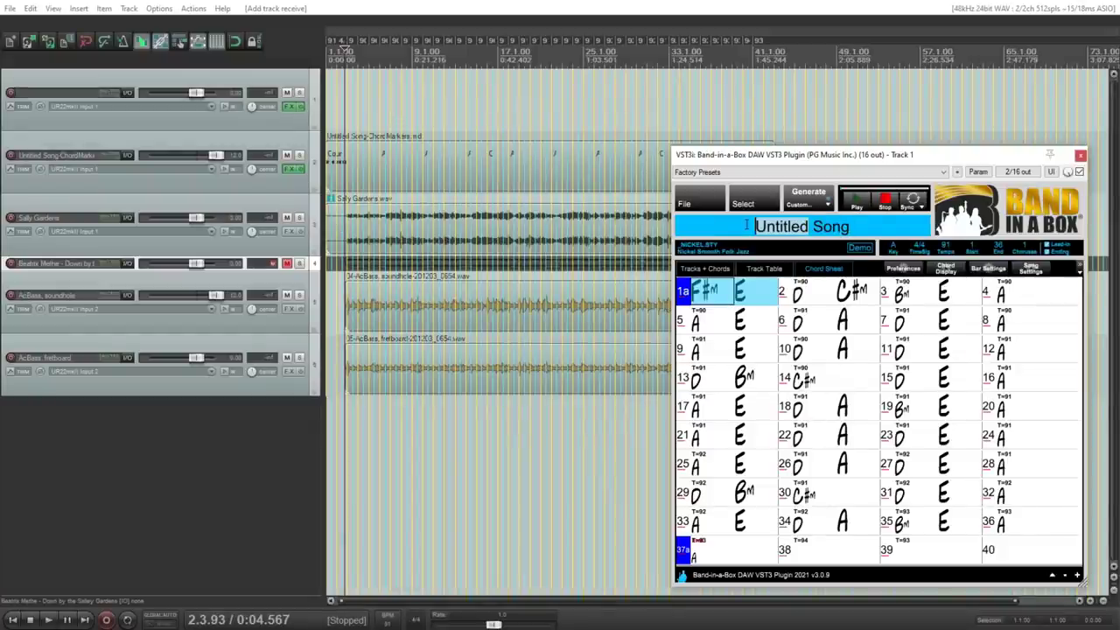
Title the song "Sally Gardens" in the Band-in-a-Box plugin
type("Sally Gardens")
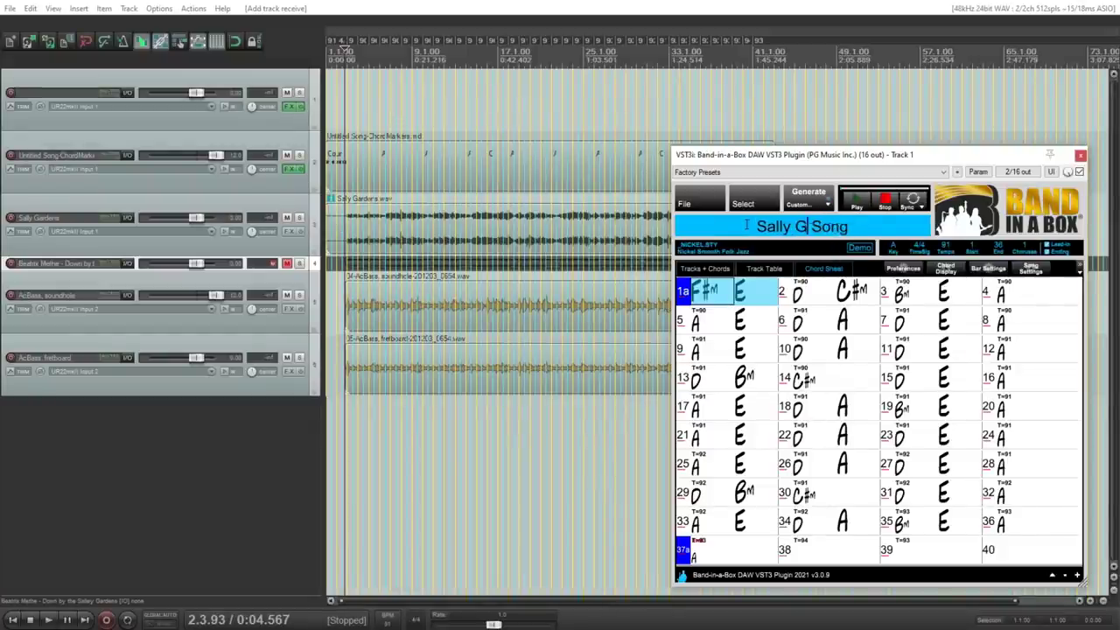
key("BackSpace")
key("BackSpace")
key("BackSpace")
key("BackSpace")
key("BackSpace")
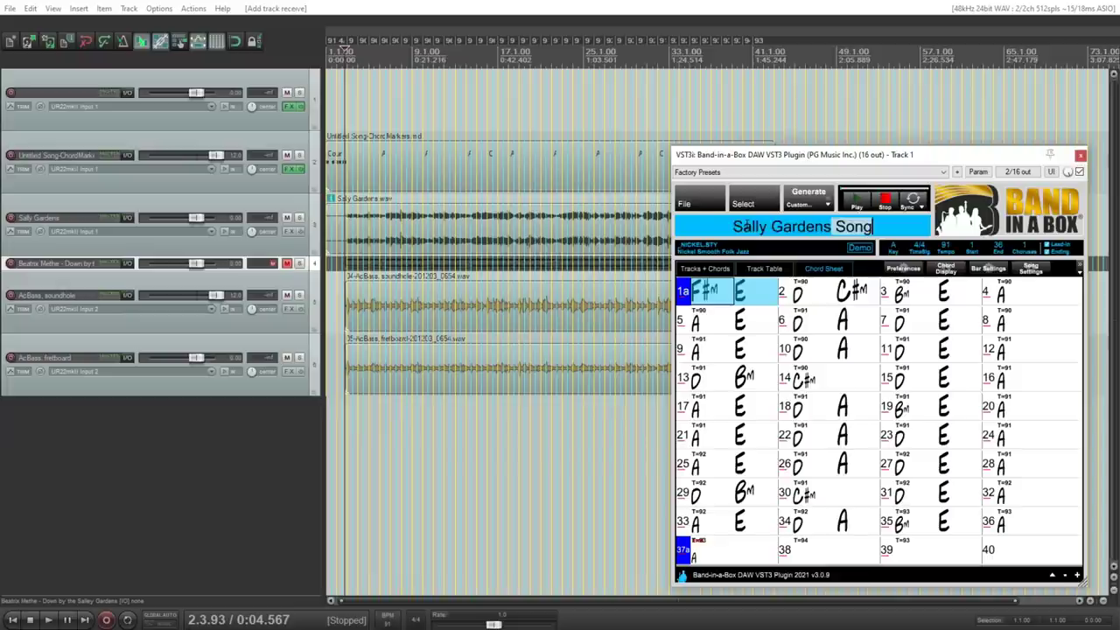
key("Return")
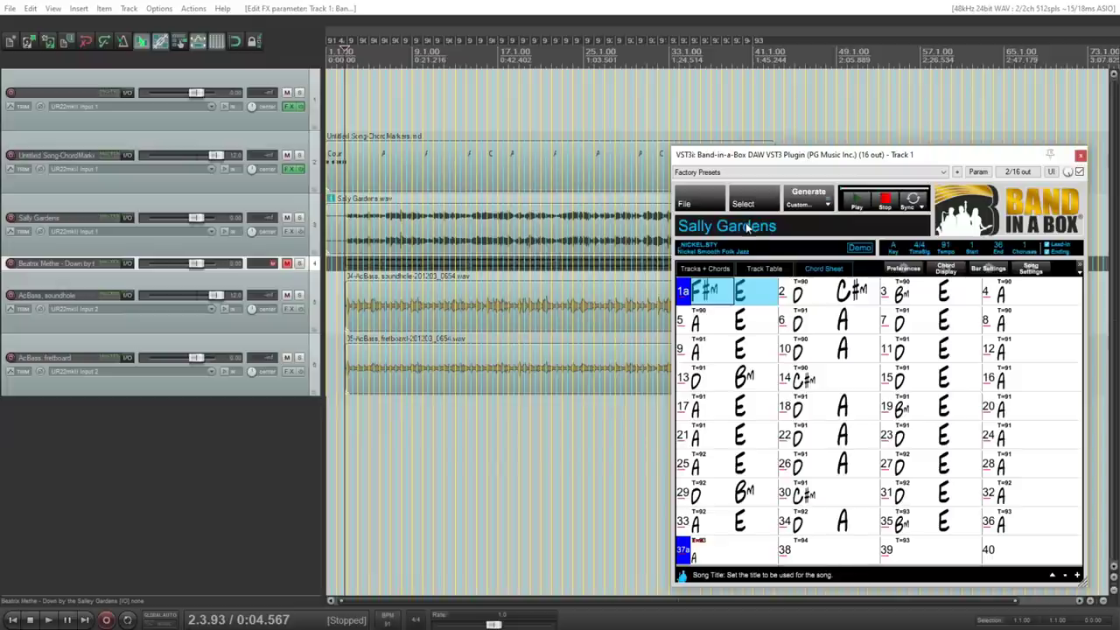
Filter the RealDrums by "HipHop minimal" and assign ElecHipHopMinimal^ with the Verse/Chorus variation to the first extra track
left_click(772, 270)
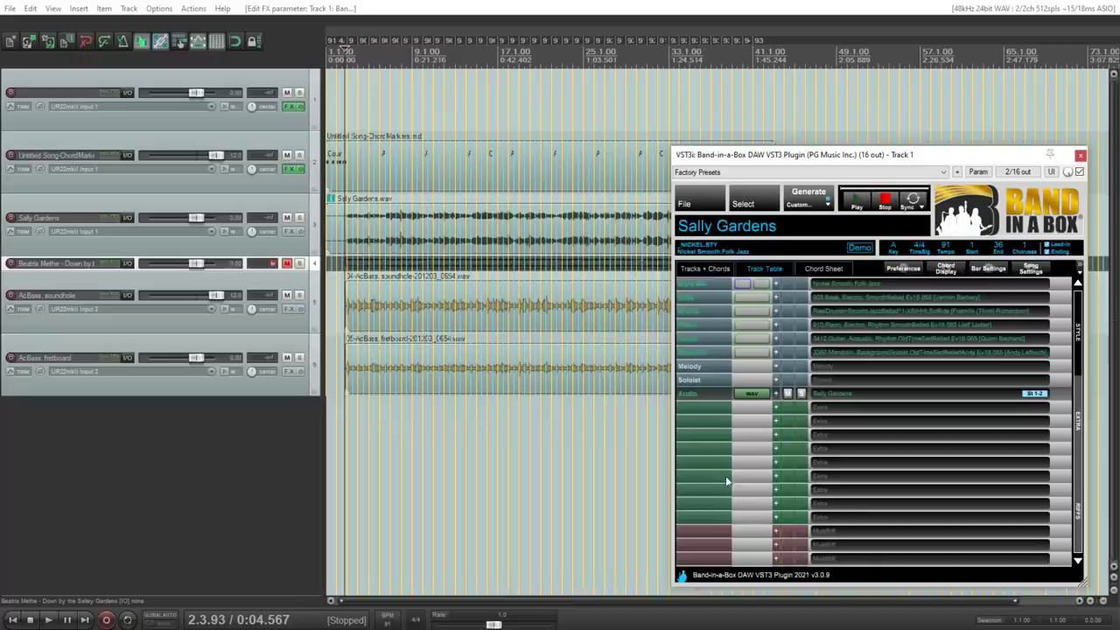
left_click(776, 405)
left_click(765, 397)
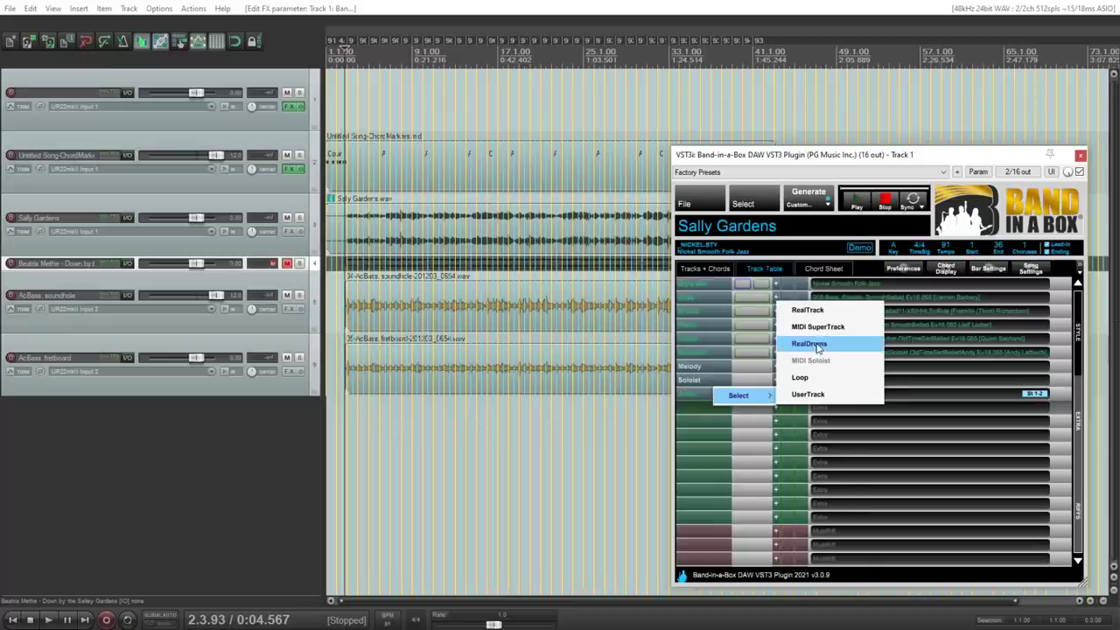
left_click(809, 343)
left_click(279, 82)
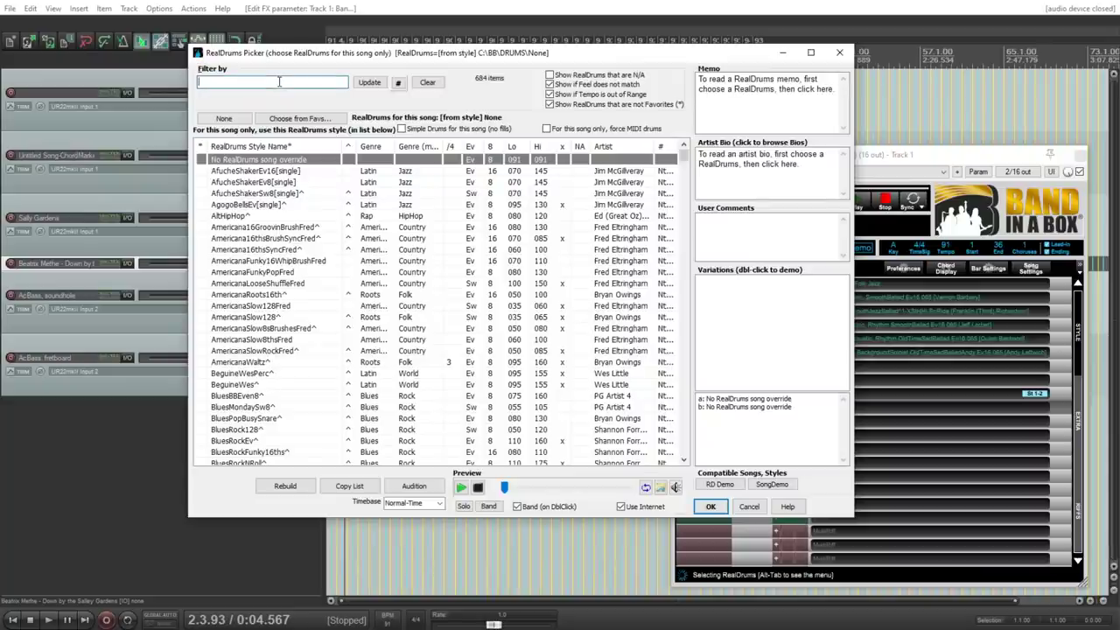
type("HipHop minimal")
key("Return")
left_click(254, 172)
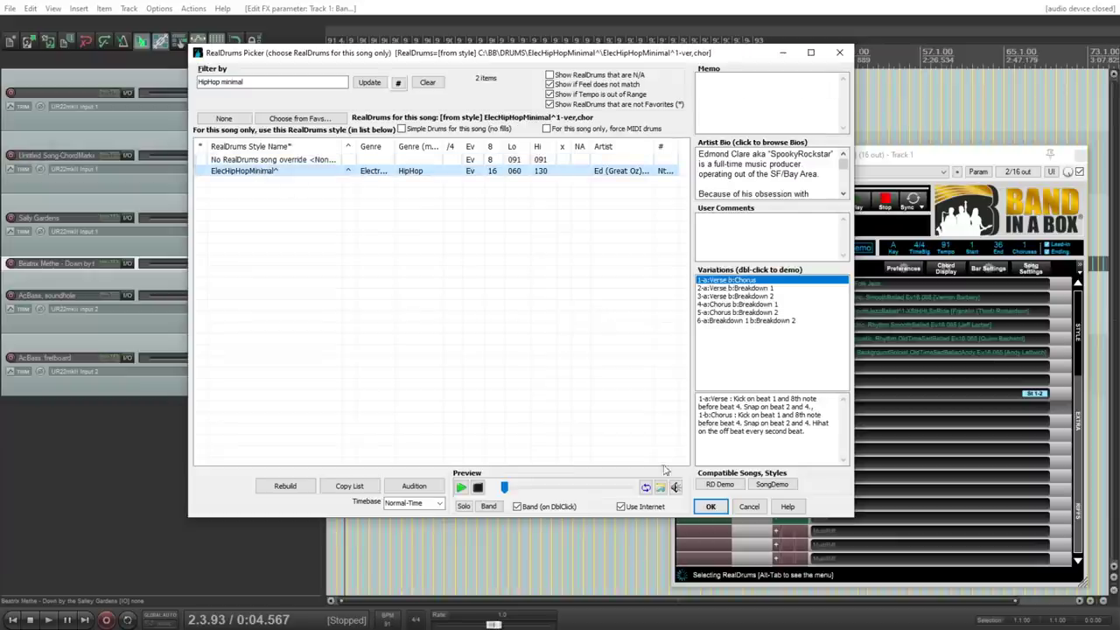
left_click(710, 508)
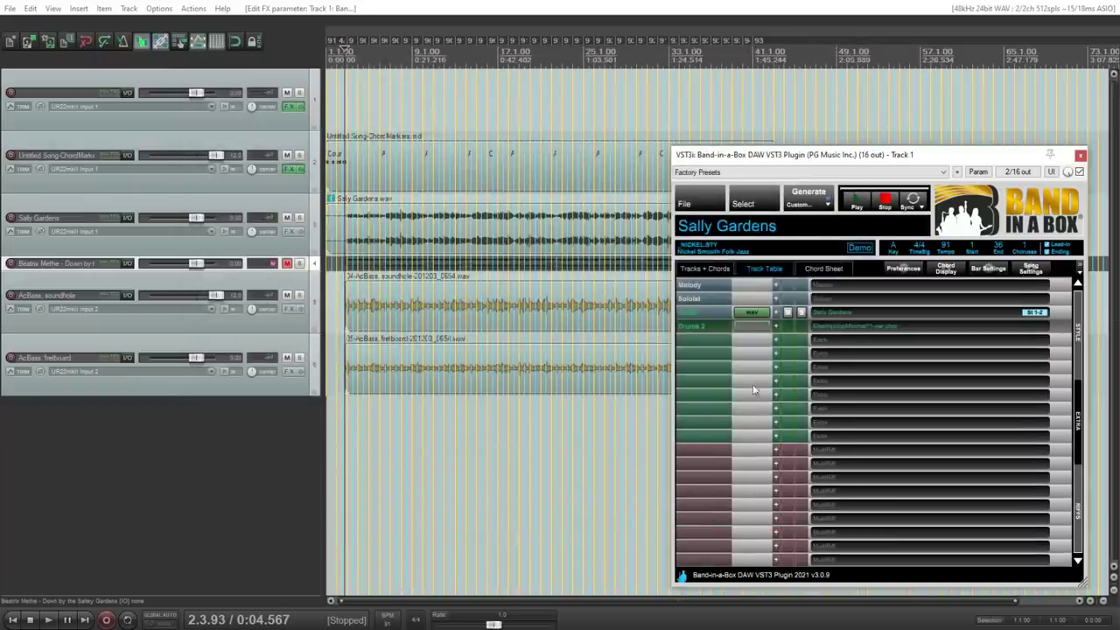
Filter the RealDrums by "cajon" and assign CajonFolkSlow8ths to the next free extra track
left_click(775, 339)
mouse_move(771, 331)
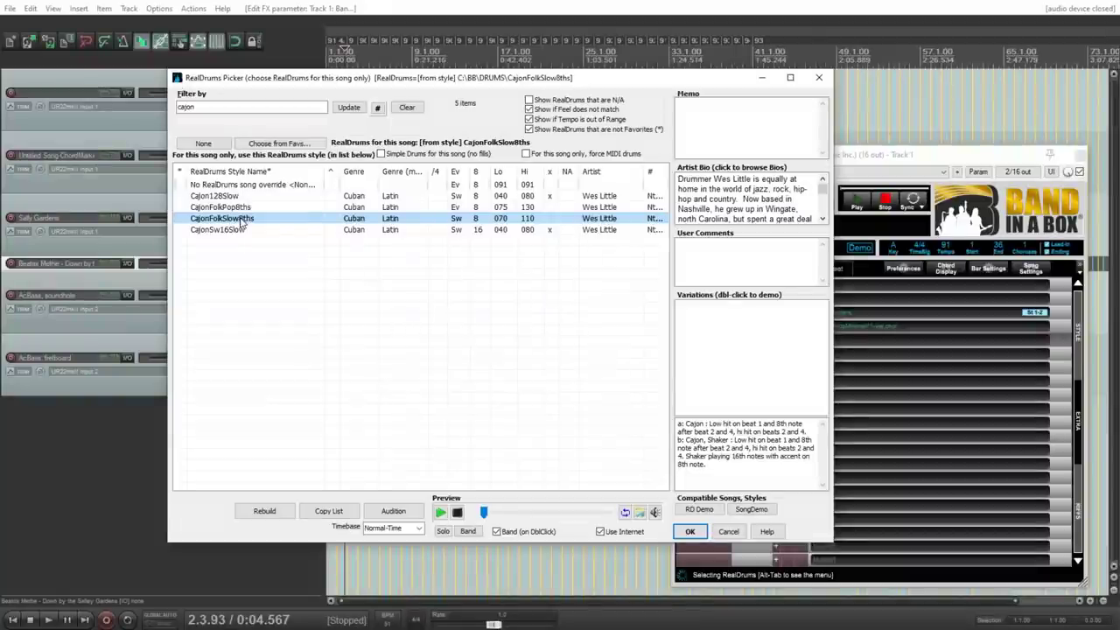
left_click(697, 531)
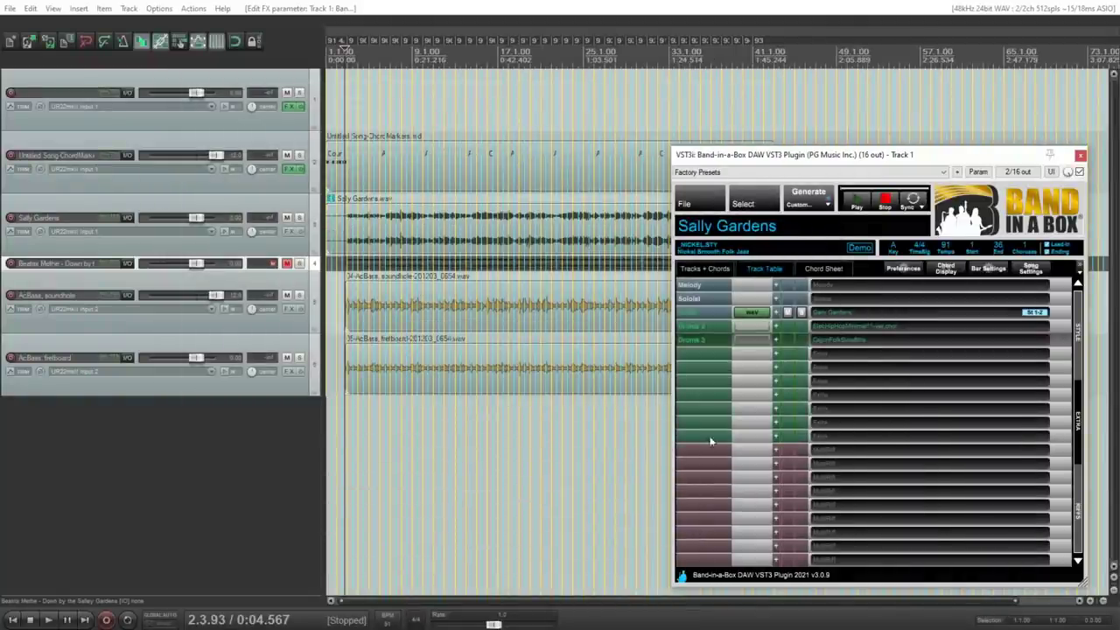
Filter the RealTracks by "Hiphop minimal" and assign "Synth, Rhythm MinimalHipHopGhostPads 095" to the next free extra track
left_click(777, 355)
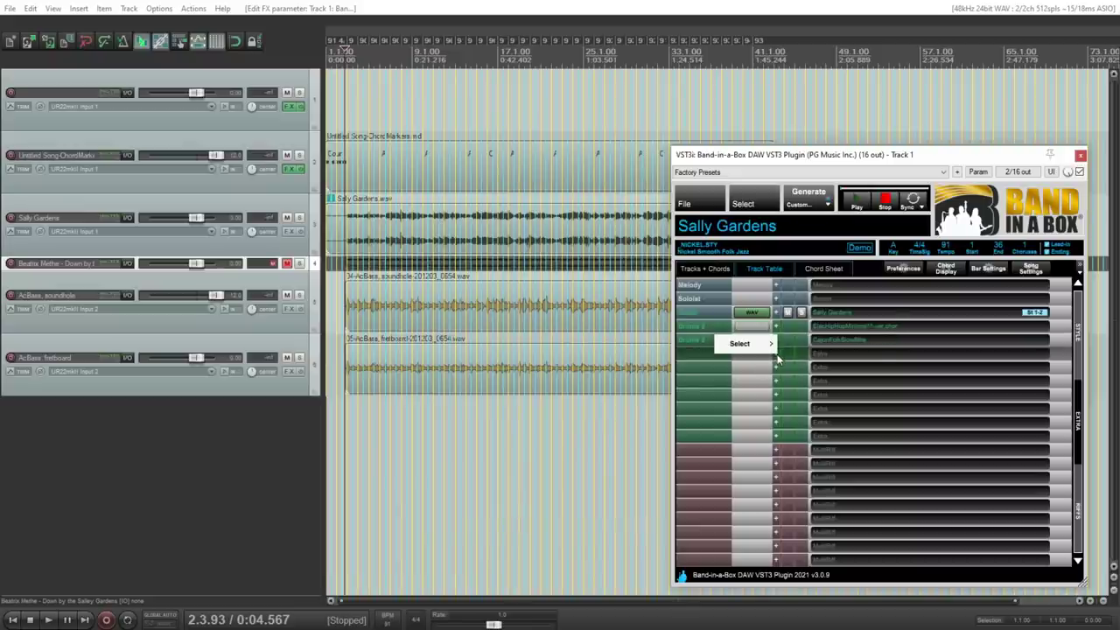
mouse_move(768, 347)
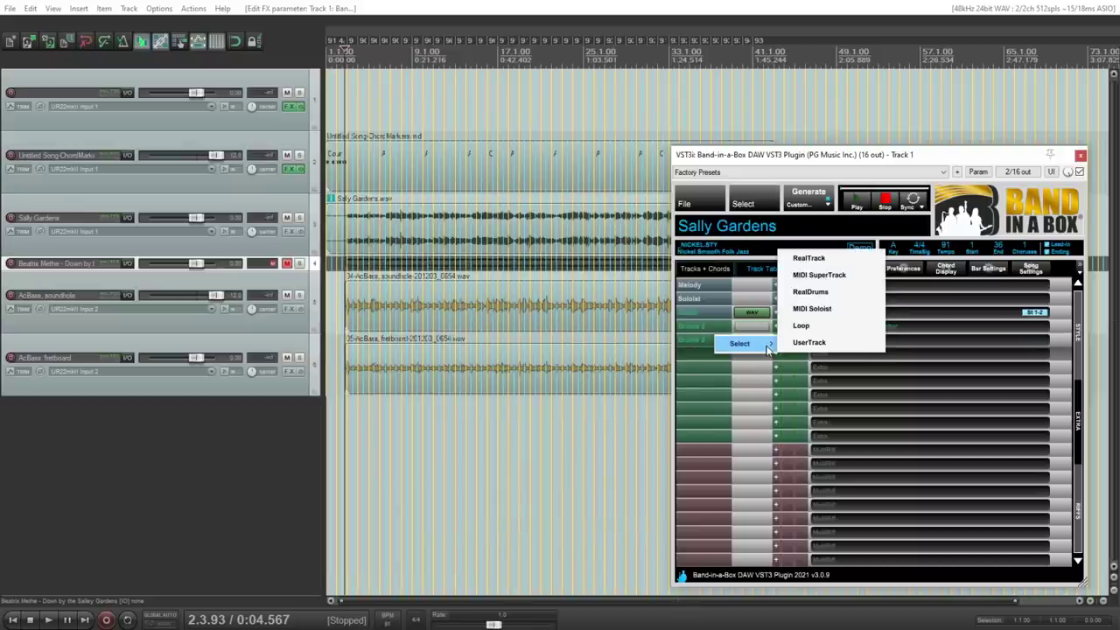
left_click(809, 259)
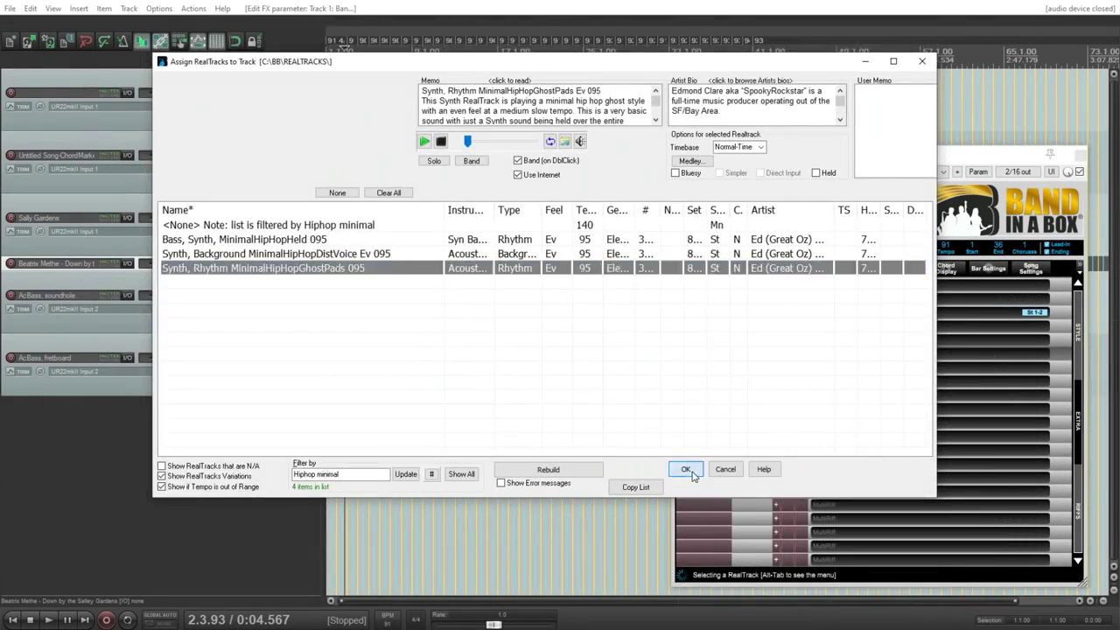
left_click(687, 470)
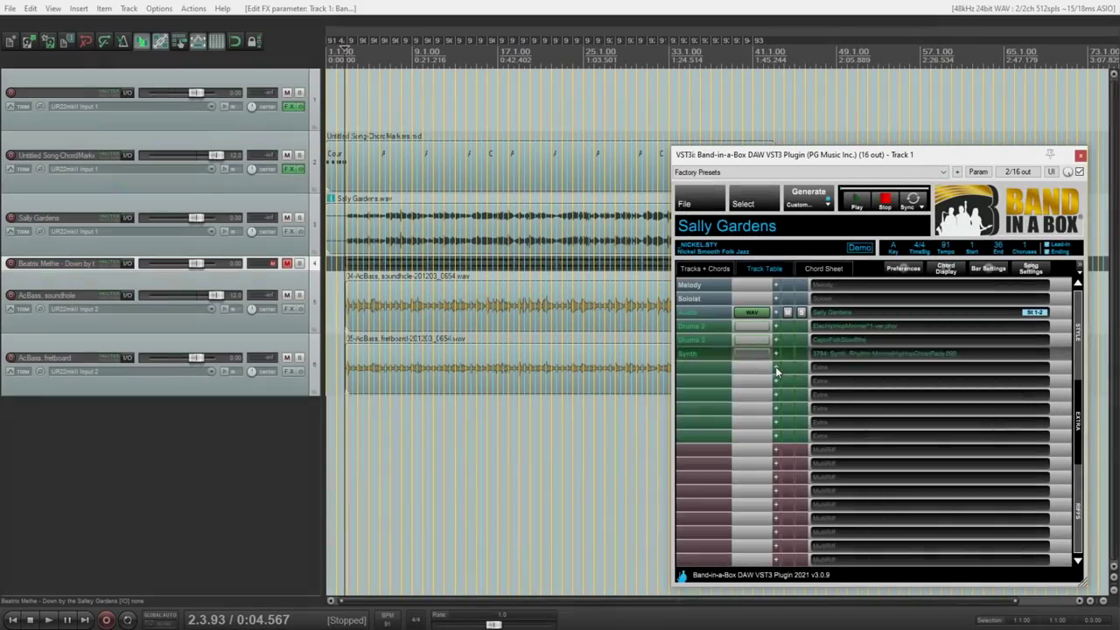
Filter the RealTracks by "pop vibes" and assign "Vibes, Rhythm PopBallad Ev 085" to the extra track below the synth
left_click(761, 357)
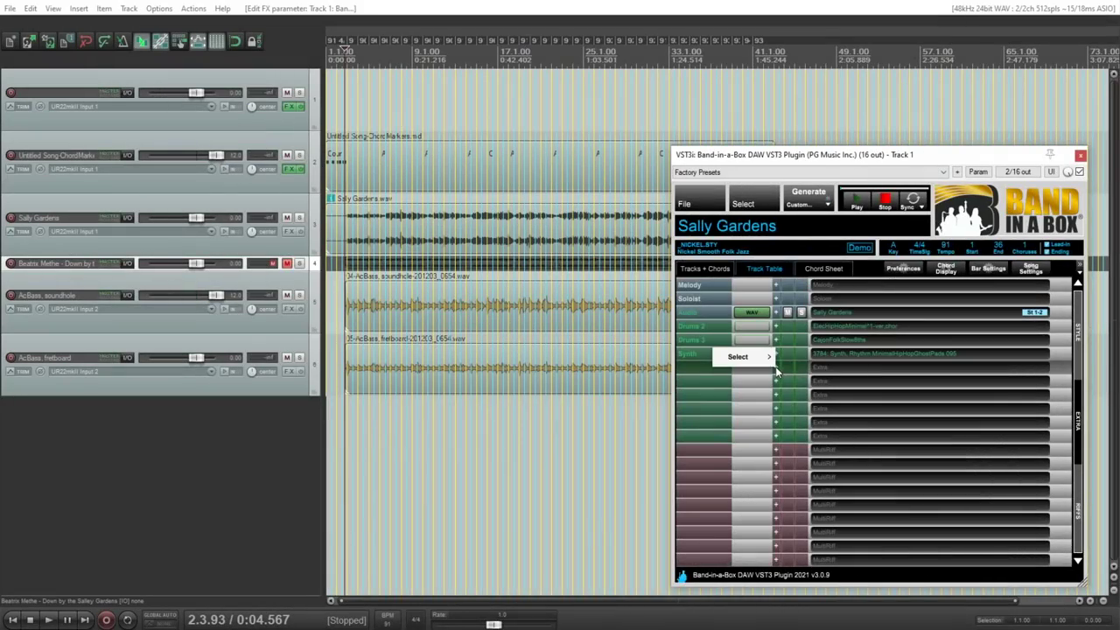
mouse_move(764, 359)
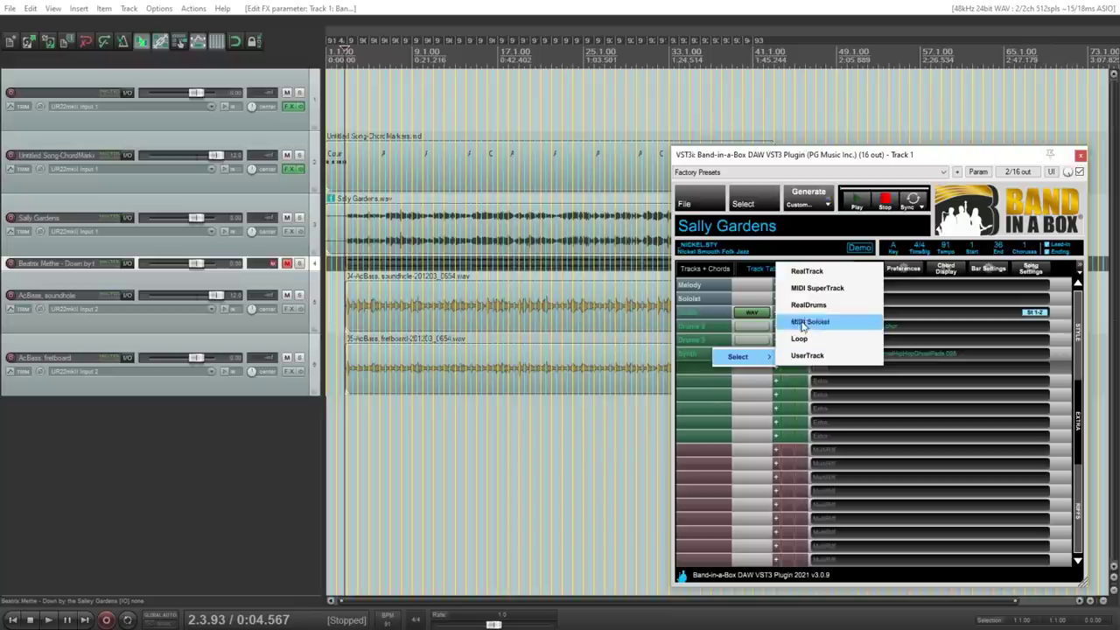
left_click(807, 271)
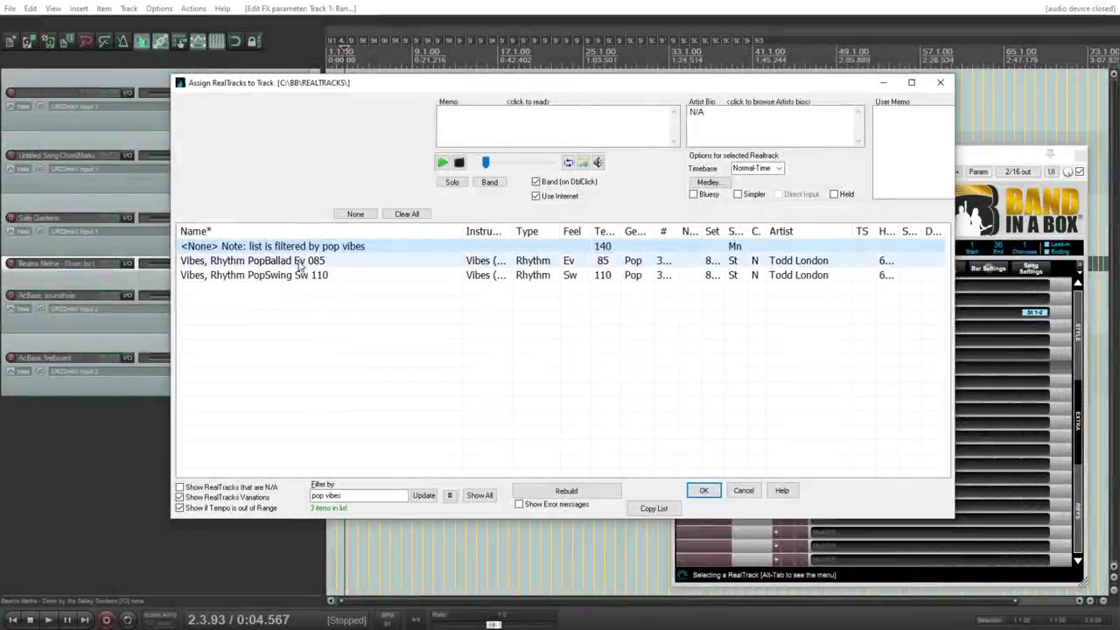
left_click(300, 263)
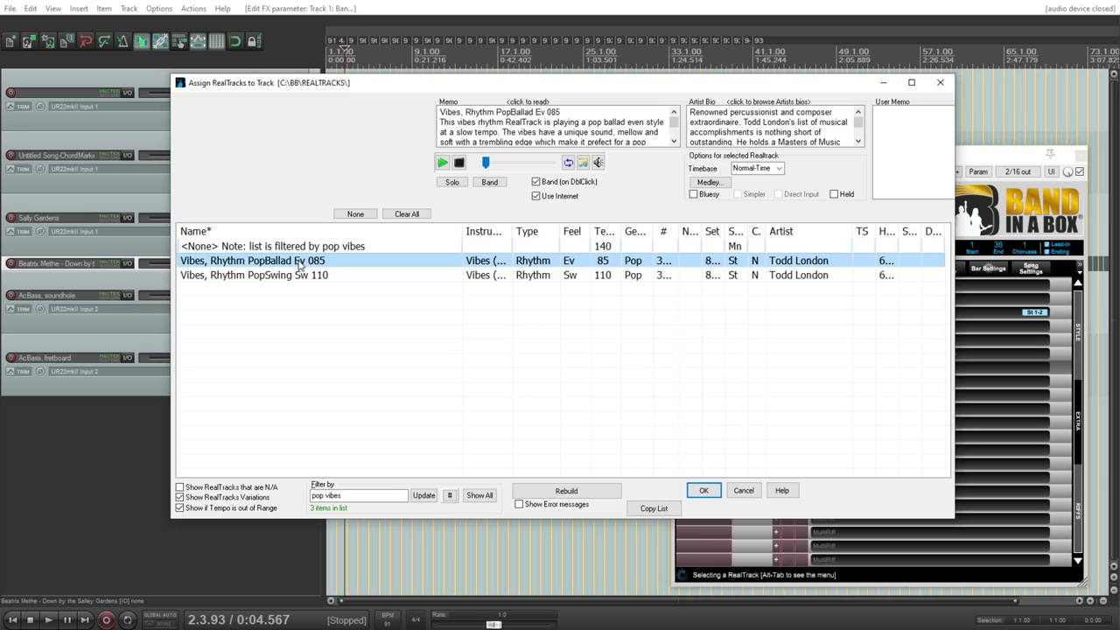
left_click(705, 490)
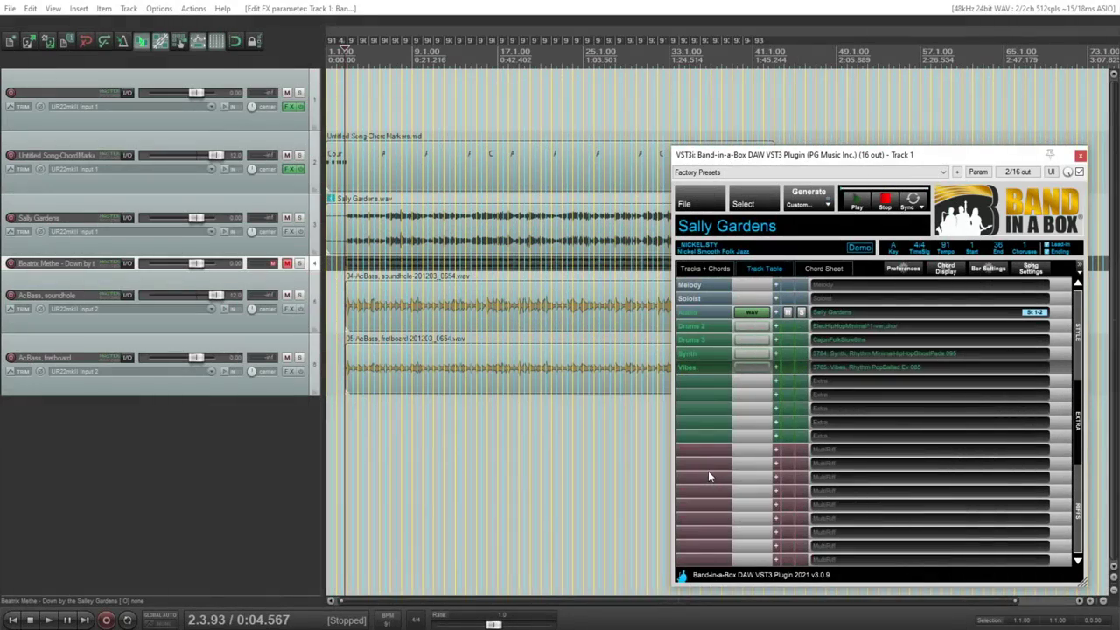
Review the general and rendering options in the plugin's preferences
left_click(697, 204)
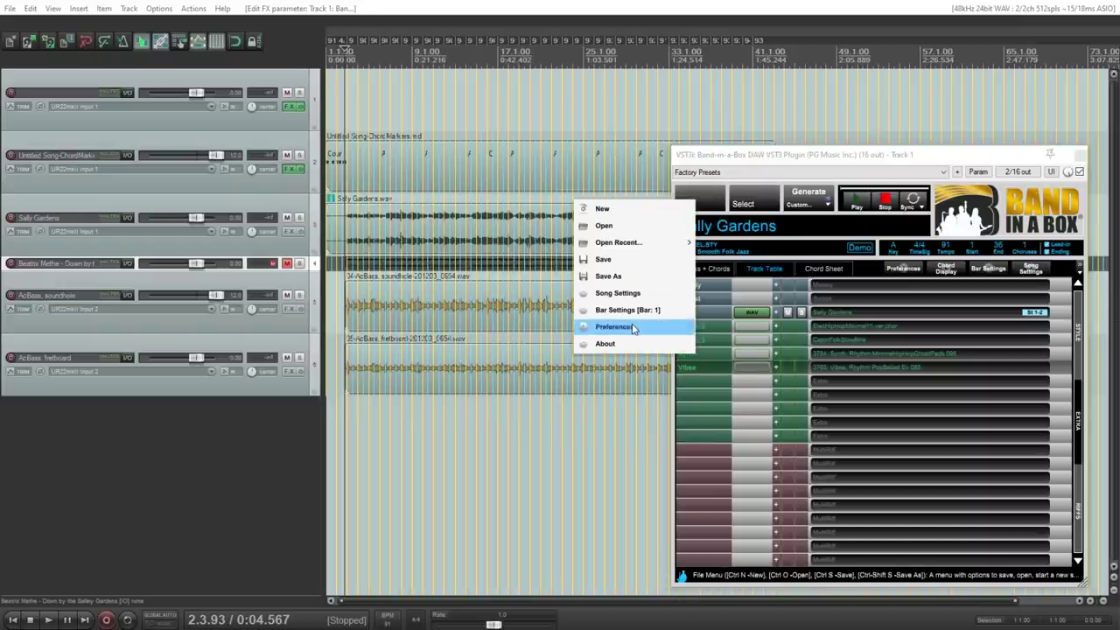
left_click(632, 326)
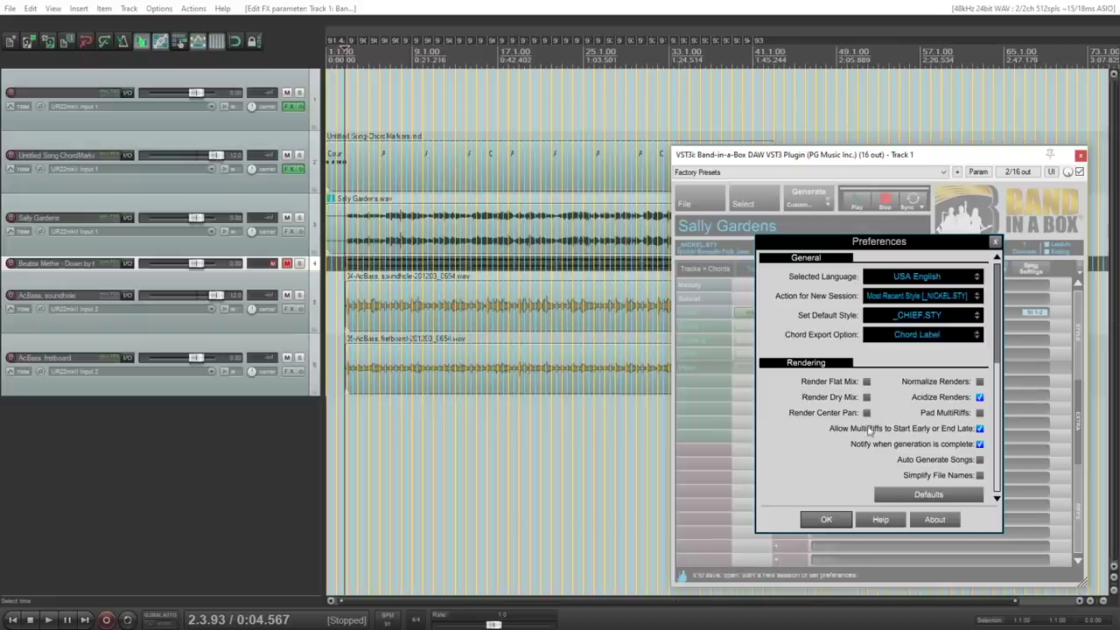
left_click(824, 521)
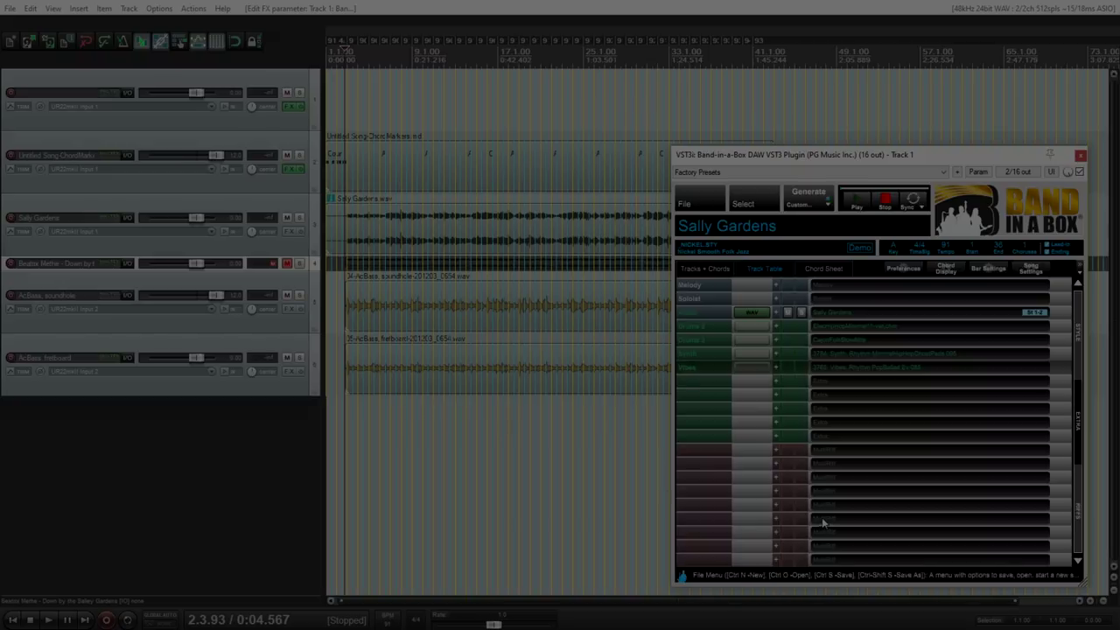
Generate all extra tracks and place the resulting Drums 2 and Drums 3 WAV audio on new REAPER tracks below AcBass, fretboard
left_click(808, 194)
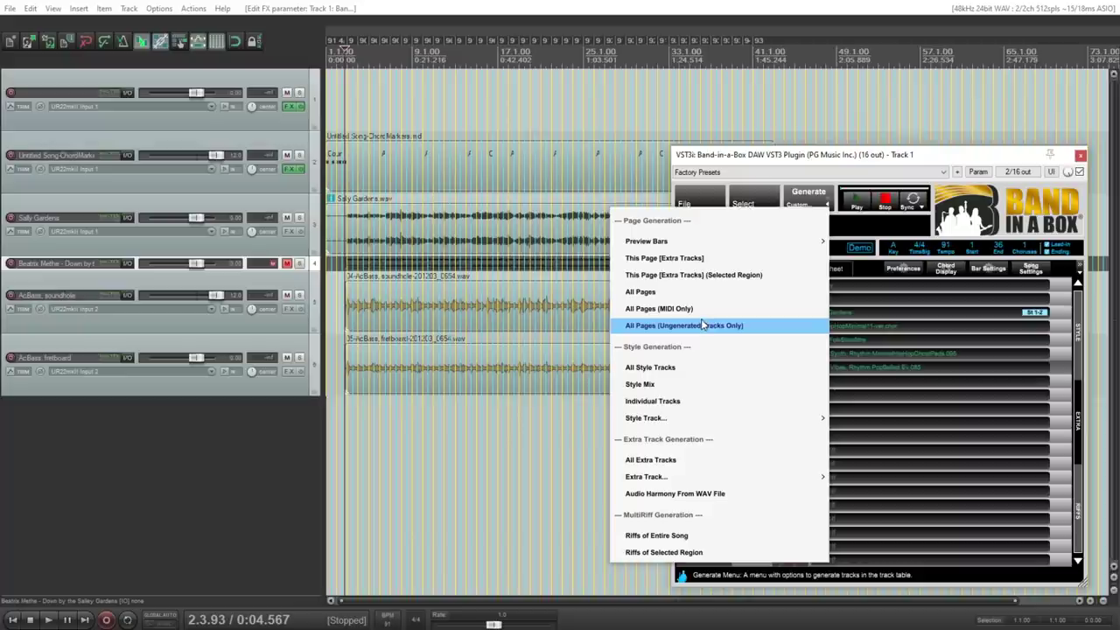
left_click(664, 461)
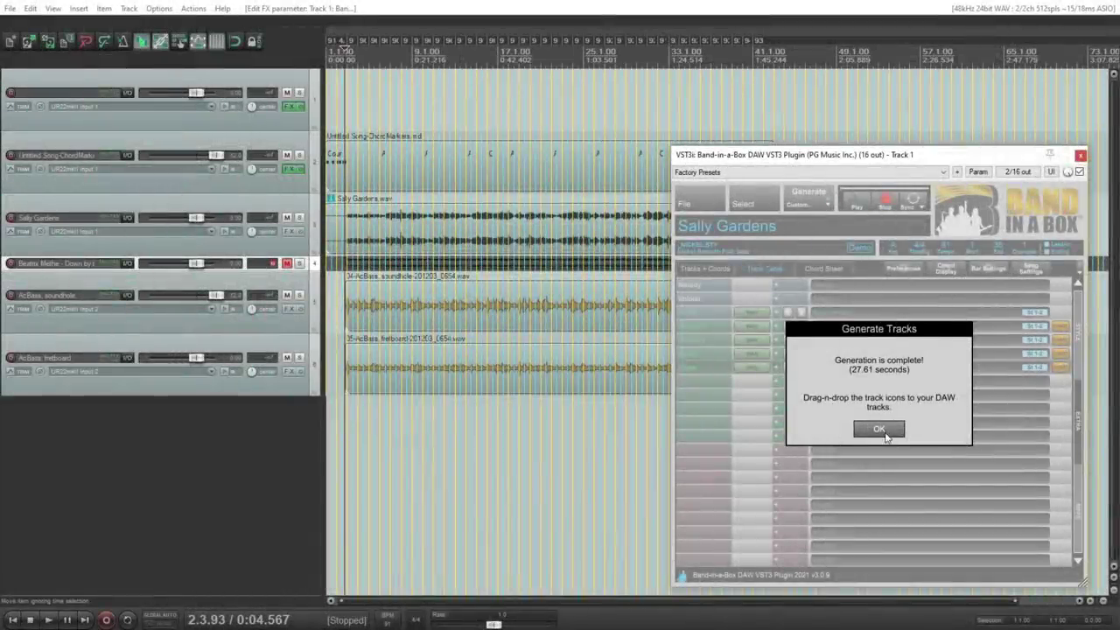
left_click(879, 429)
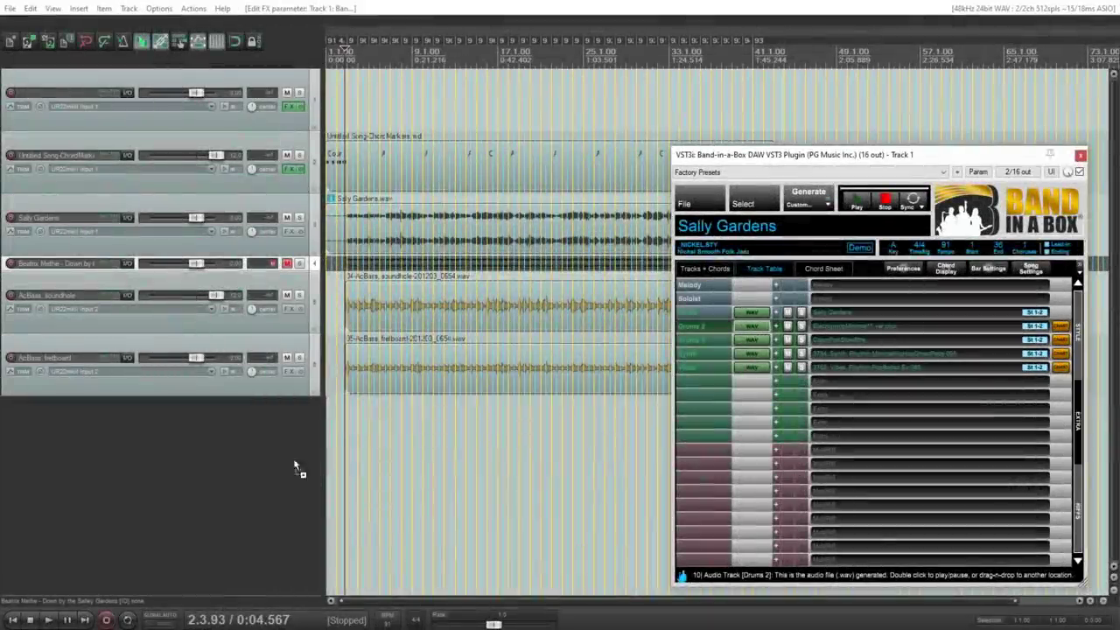
left_click_drag(295, 465, 272, 453)
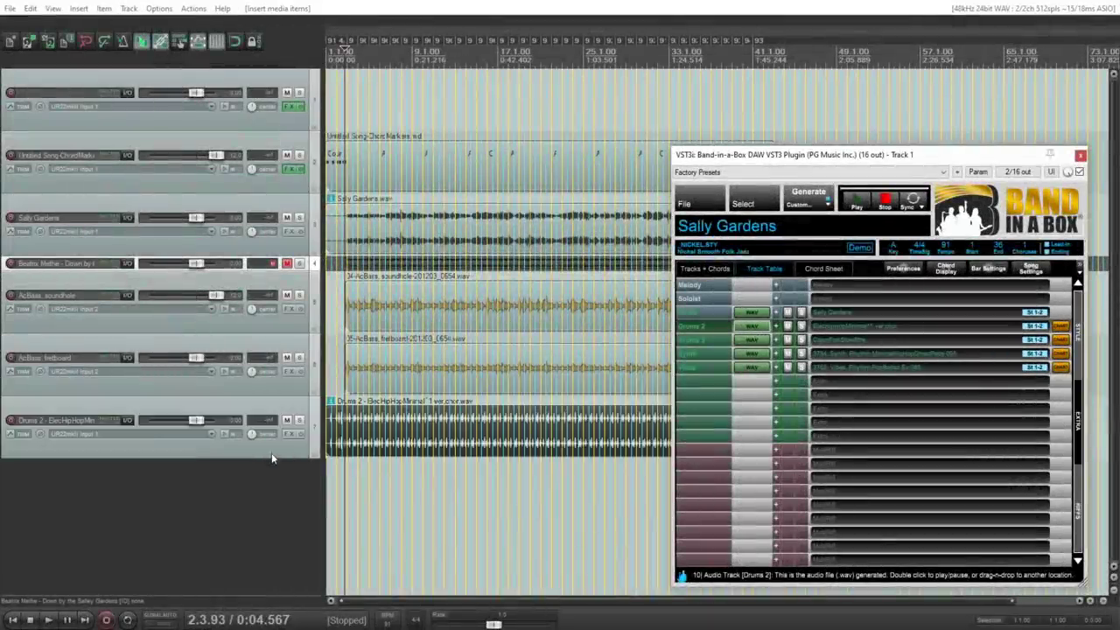
left_click_drag(734, 340, 251, 511)
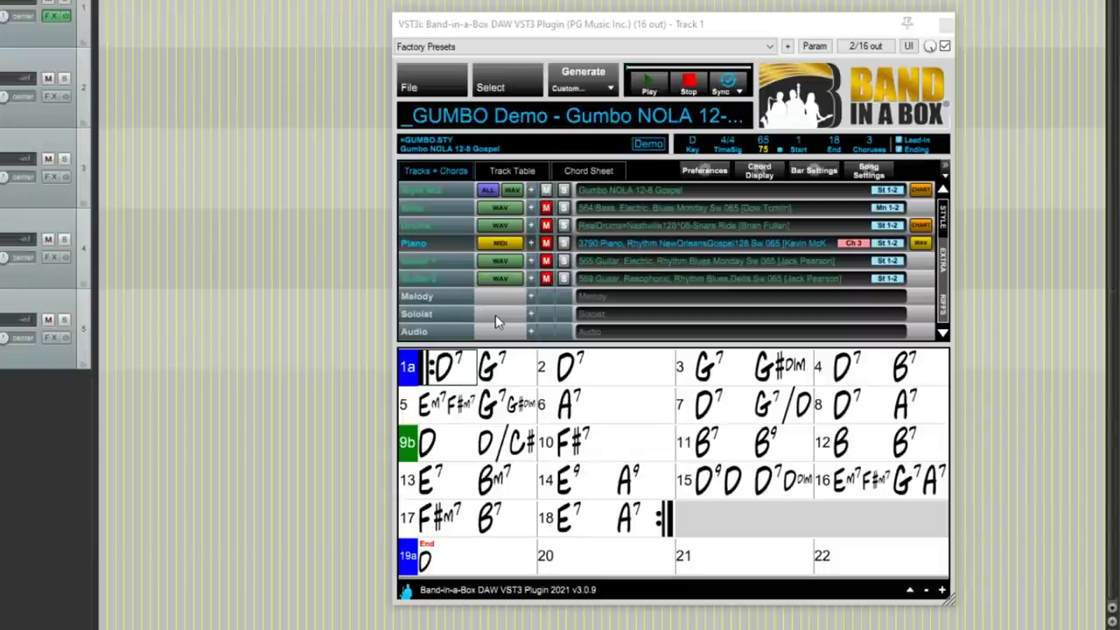
Examine the mono and stereo output channel options for the Guitar 1 track of the Gumbo demo
right_click(531, 262)
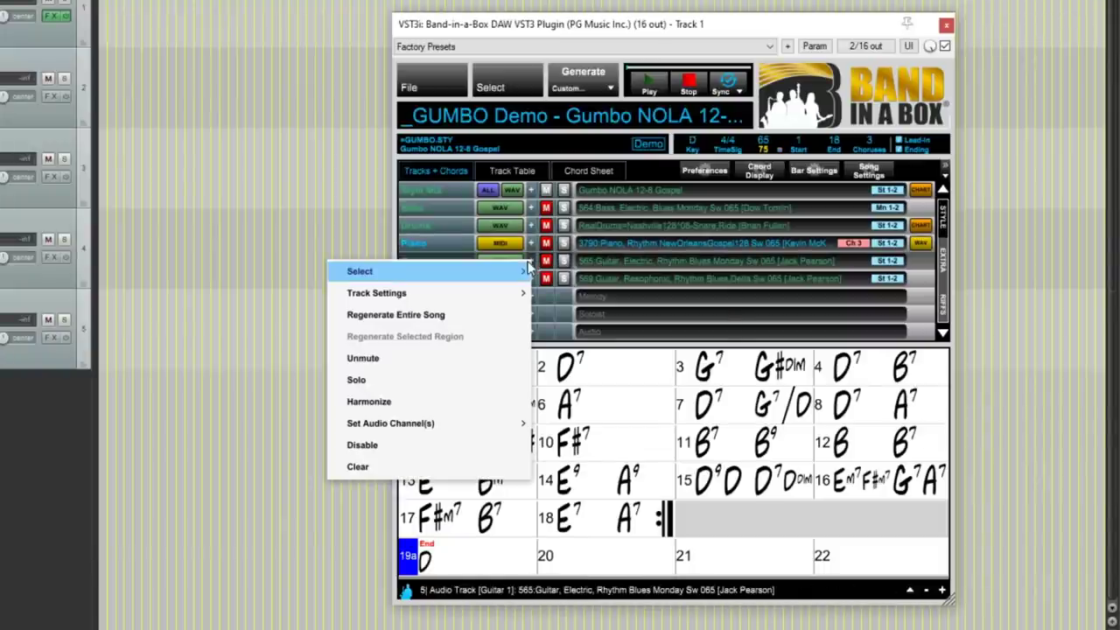
mouse_move(488, 428)
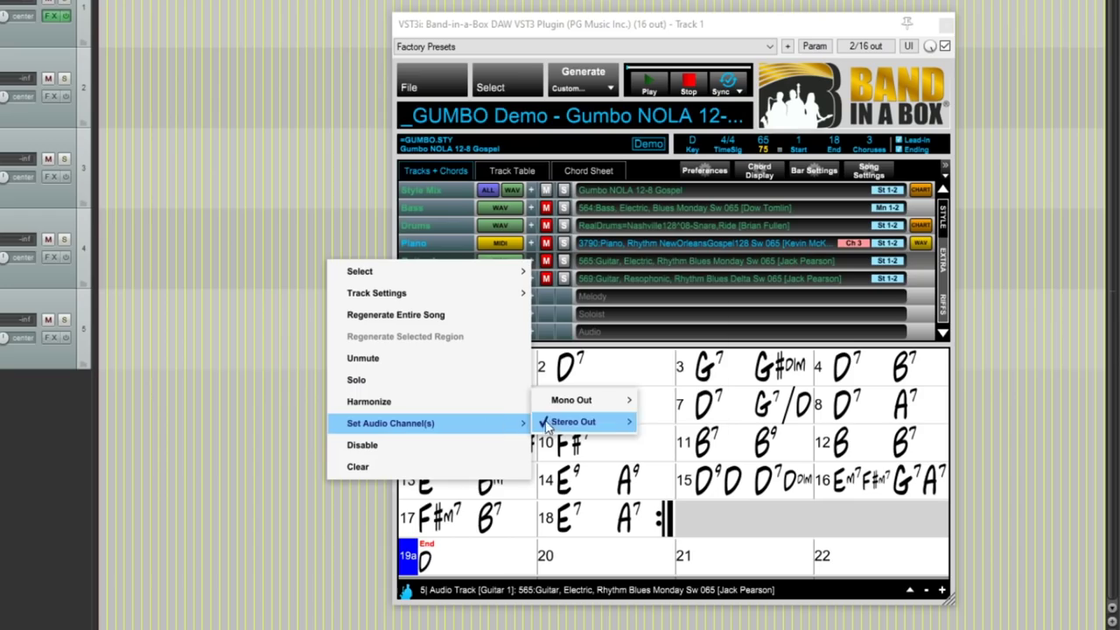
mouse_move(570, 423)
mouse_move(602, 400)
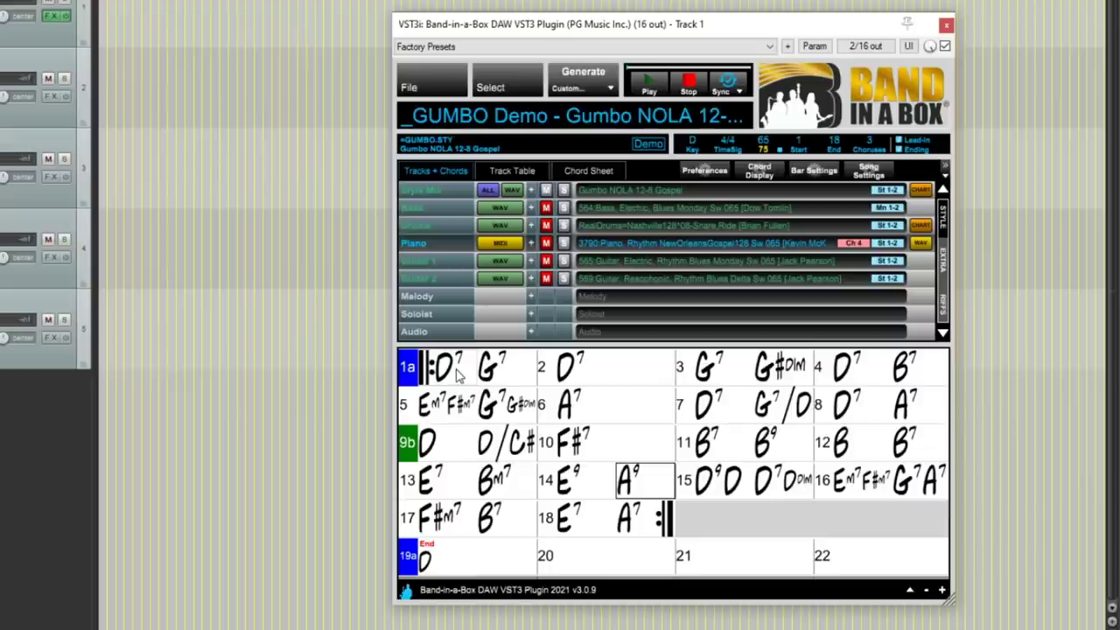
Copy the Gumbo demo's chords for bars 1 to 18 and paste them as text into the current song in Band-in-a-Box for Windows
left_click_drag(470, 382, 652, 533)
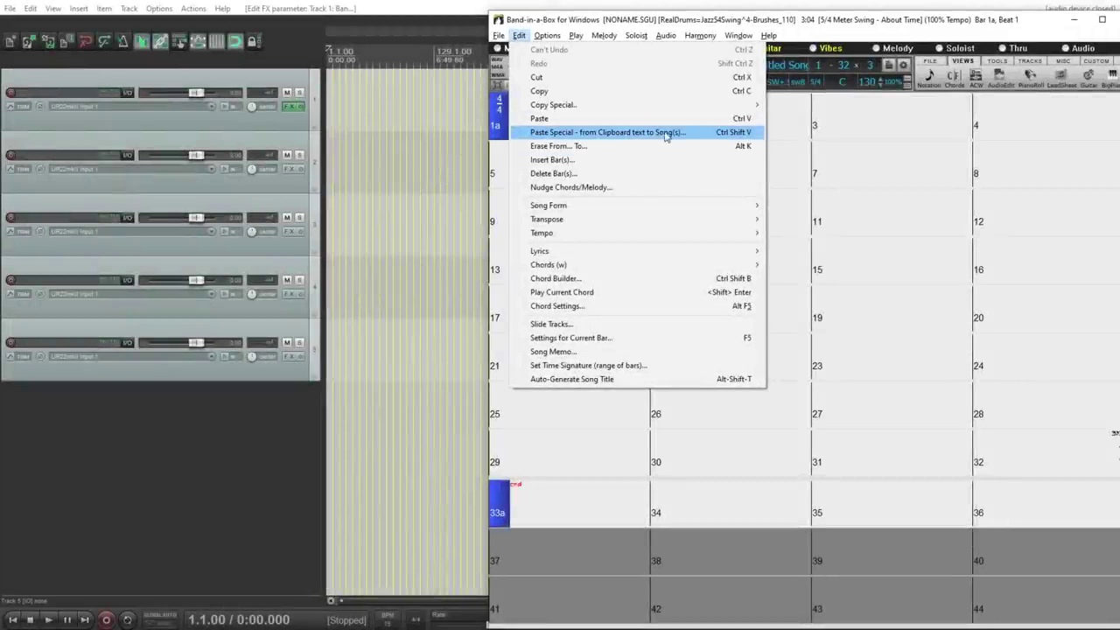
left_click(696, 132)
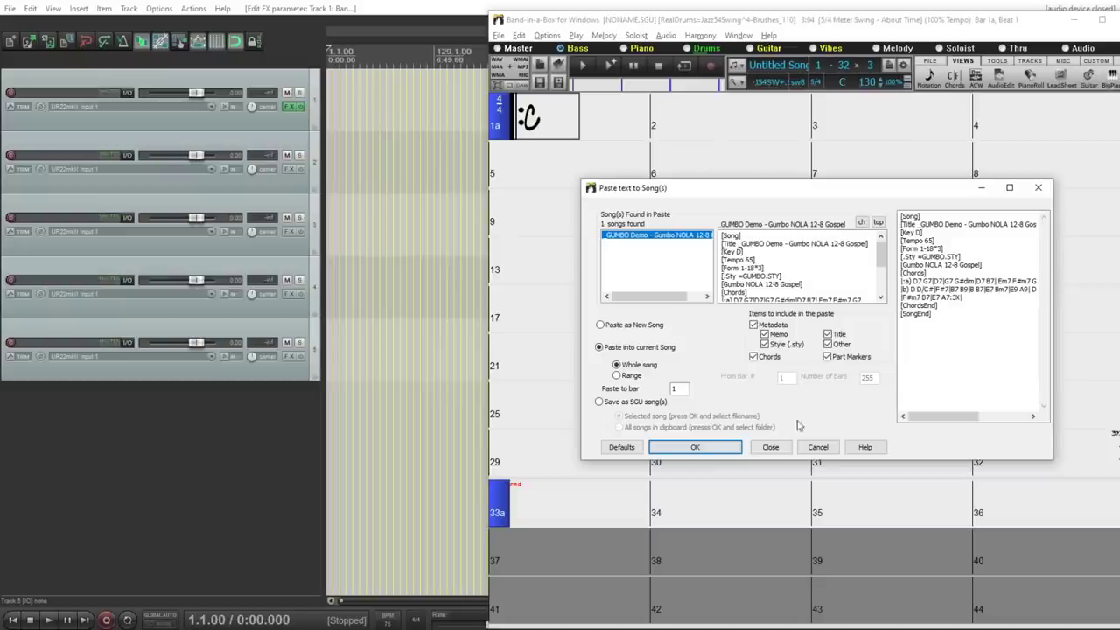
left_click(730, 450)
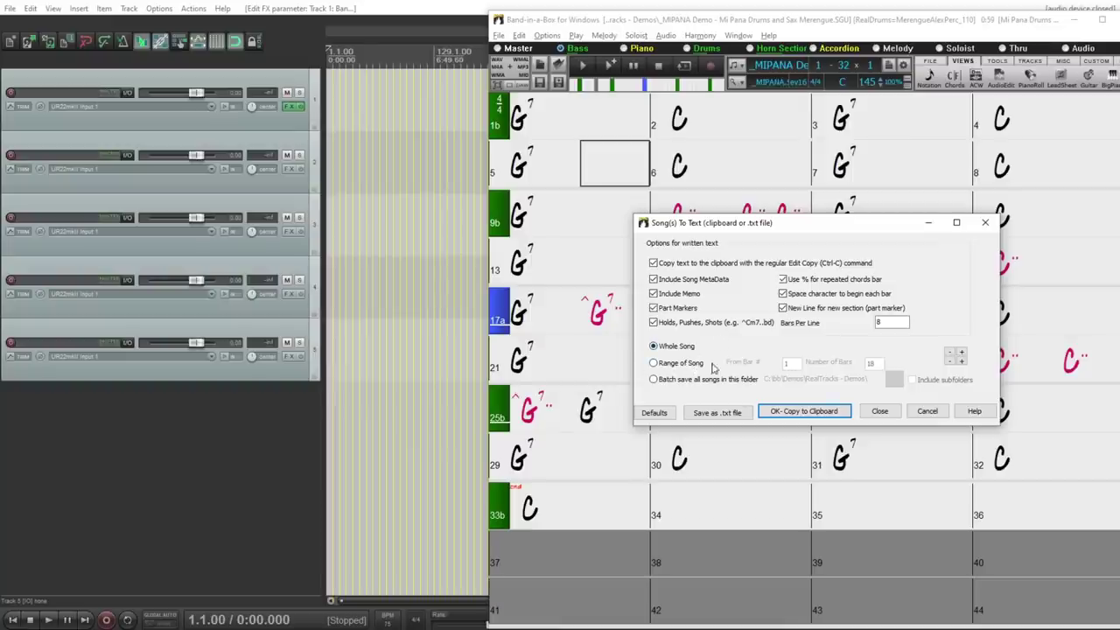
Copy the whole MIPANA demo song as text from Band-in-a-Box and paste it into the DAW plugin's chord sheet in REAPER
left_click(796, 415)
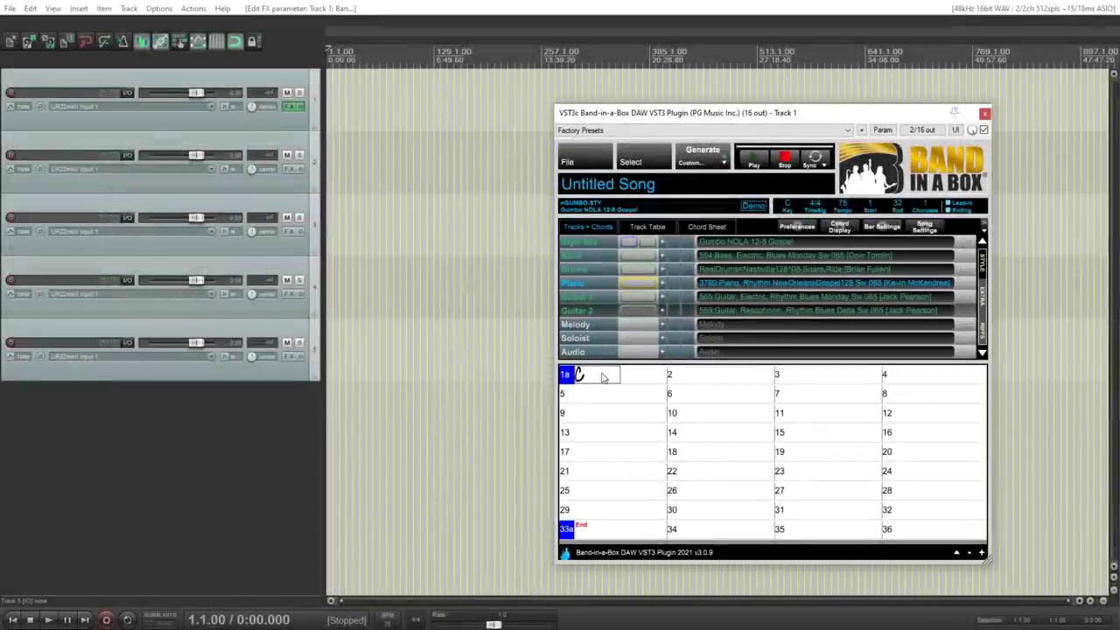
key("ctrl+v")
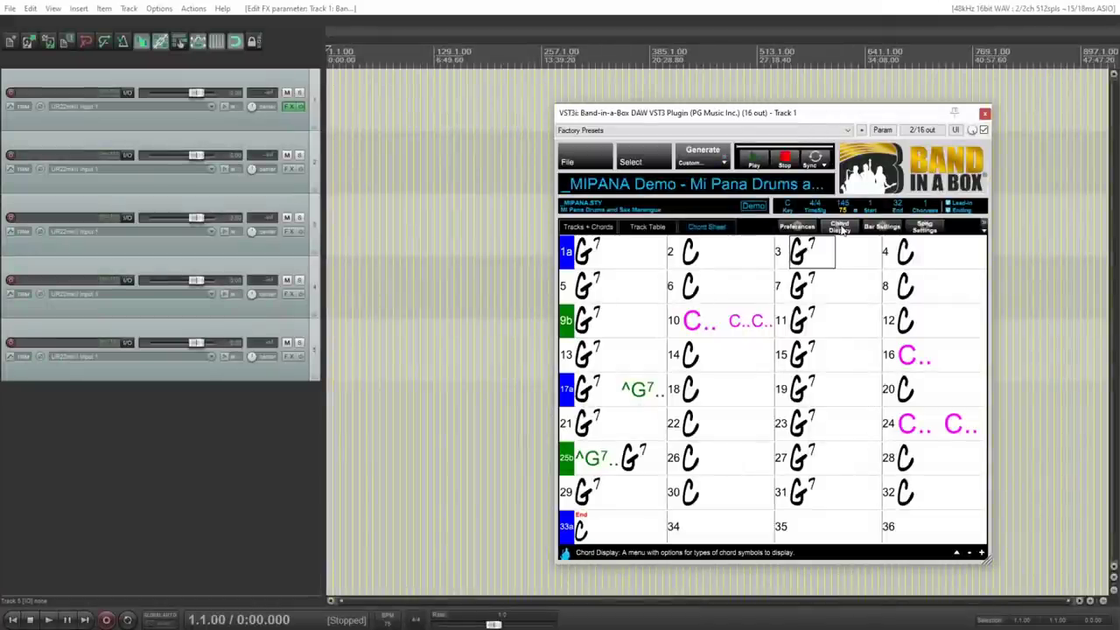
Show Nashville Notation in addition to the normal chord symbols on the plugin's chord sheet
left_click(840, 228)
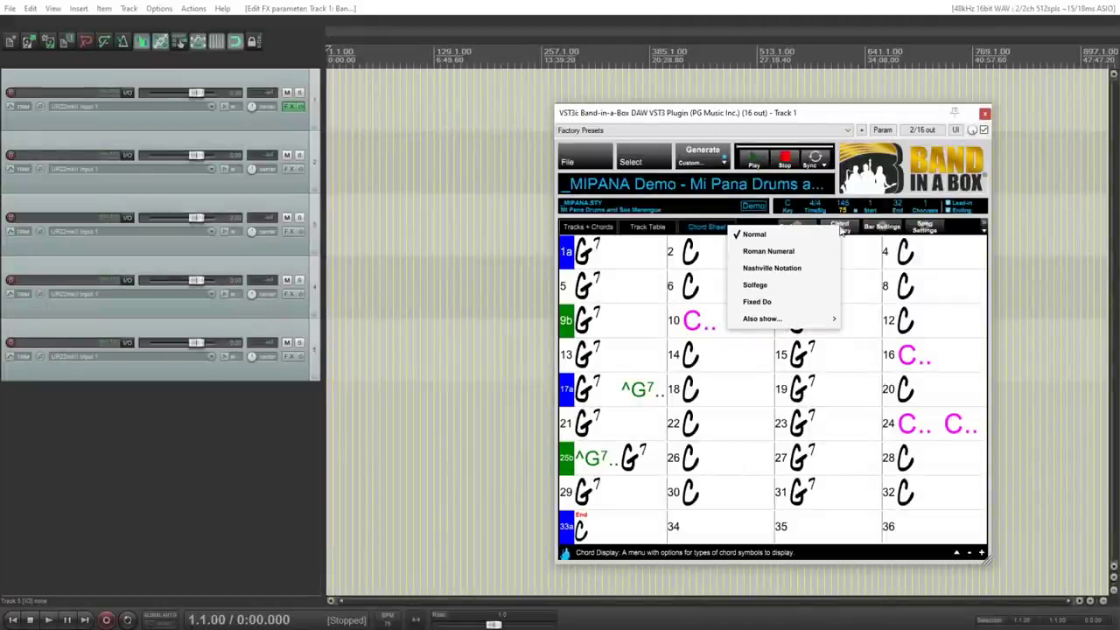
mouse_move(775, 324)
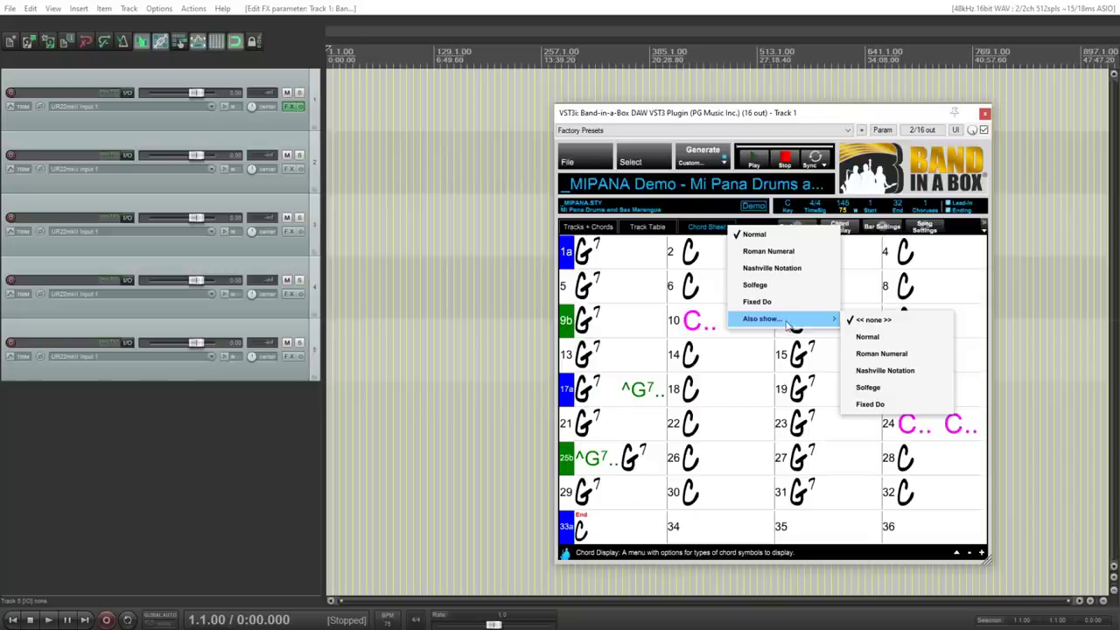
left_click(907, 373)
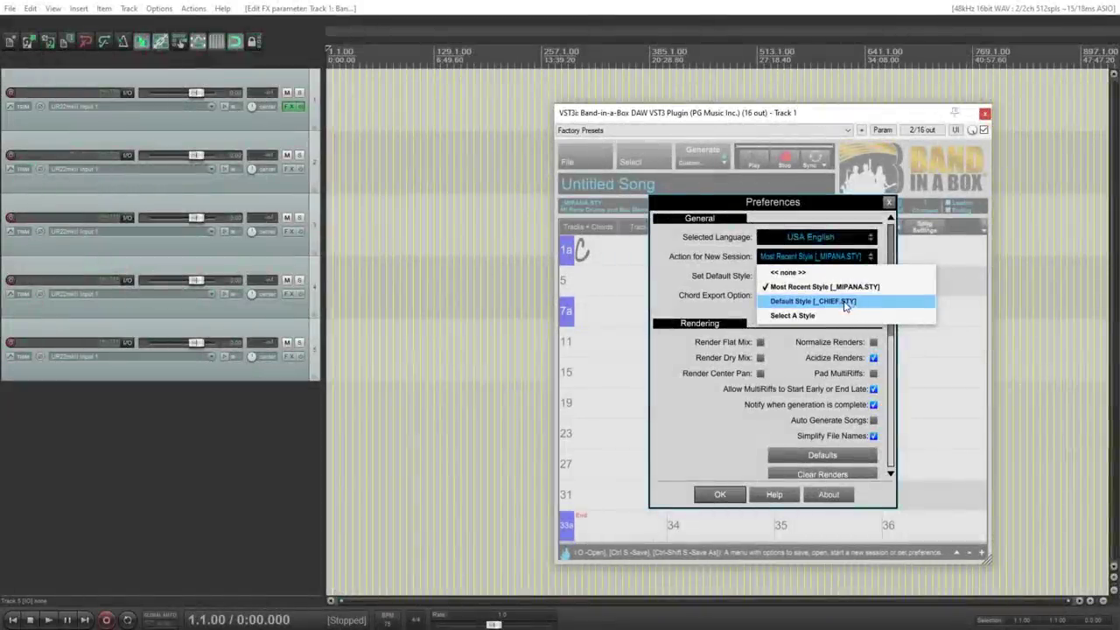
Set the plugin's preference for the new session action to Select A Style
left_click(842, 305)
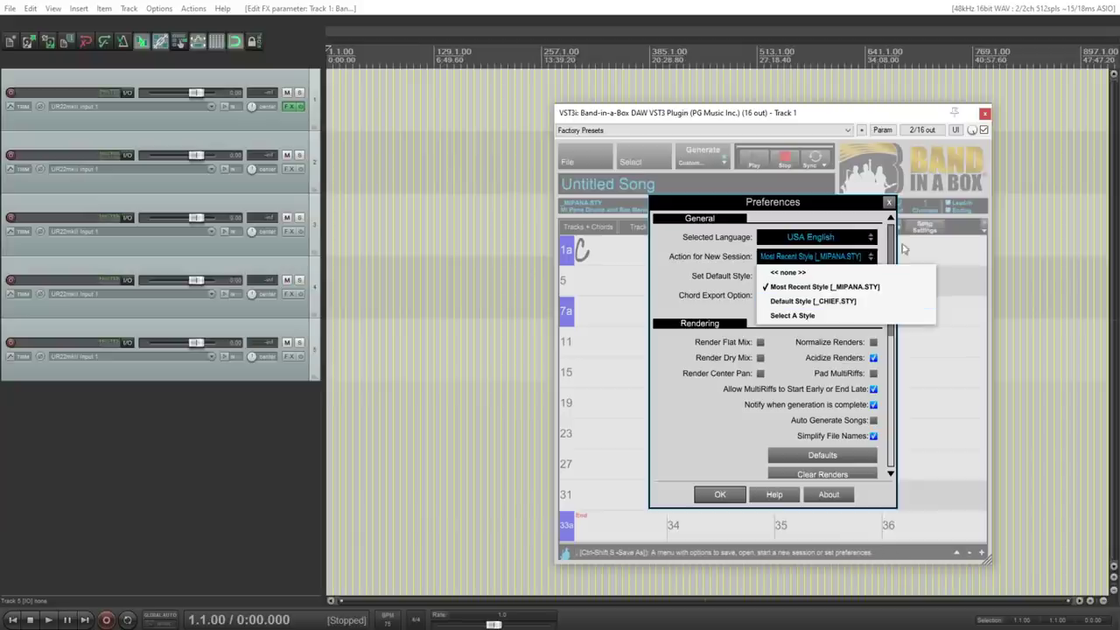
left_click(835, 256)
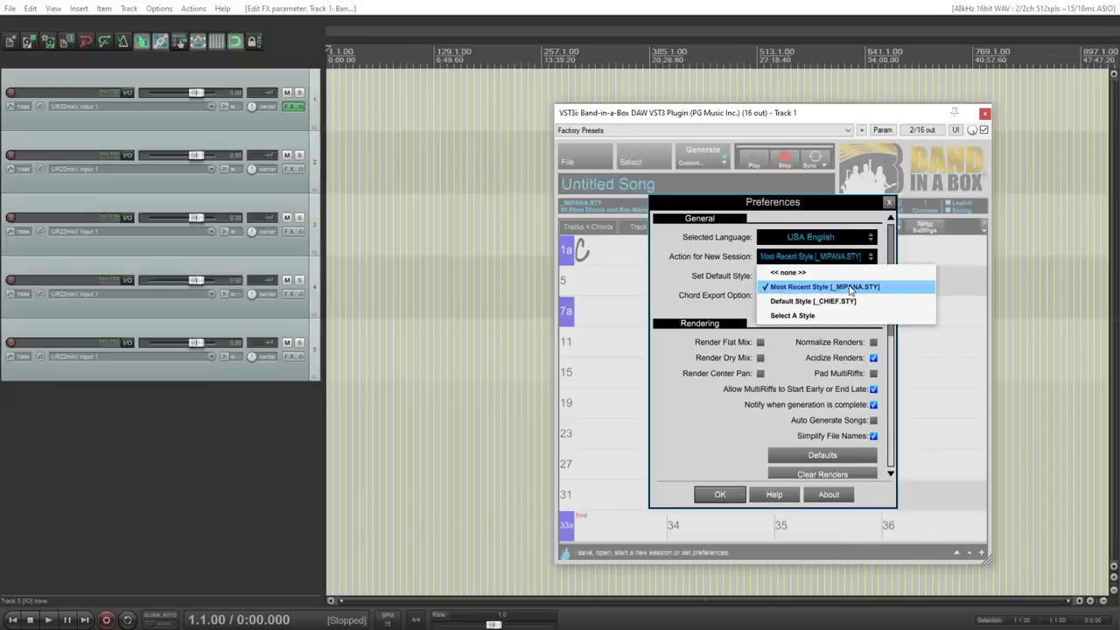
left_click(808, 316)
left_click(719, 495)
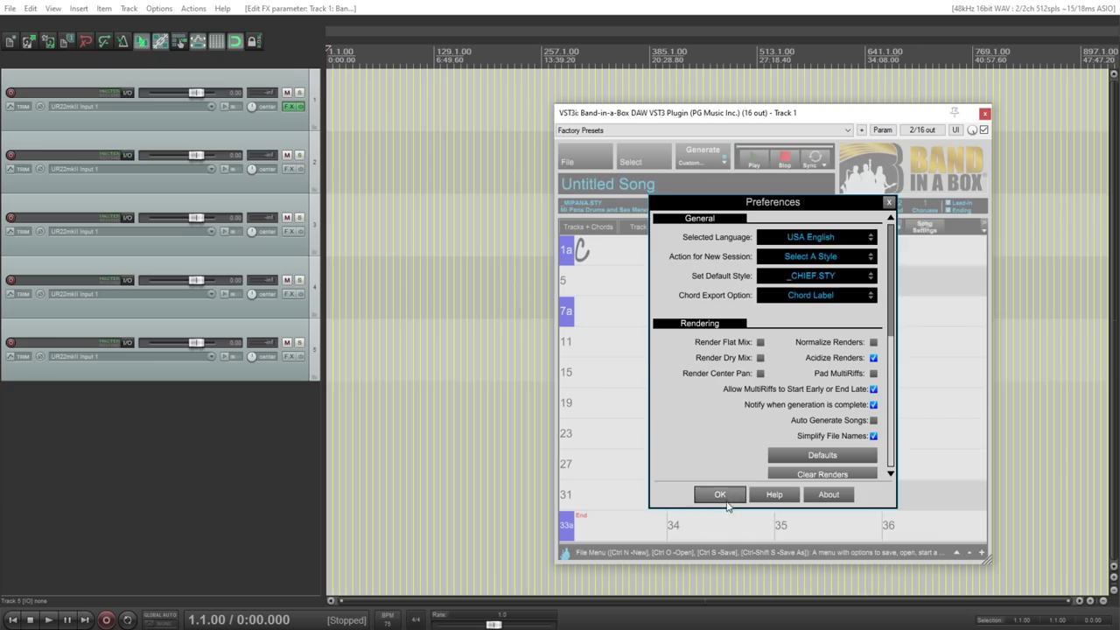
Enable Render Flat Mix and Render Dry Mix in the plugin's rendering preferences
left_click(588, 162)
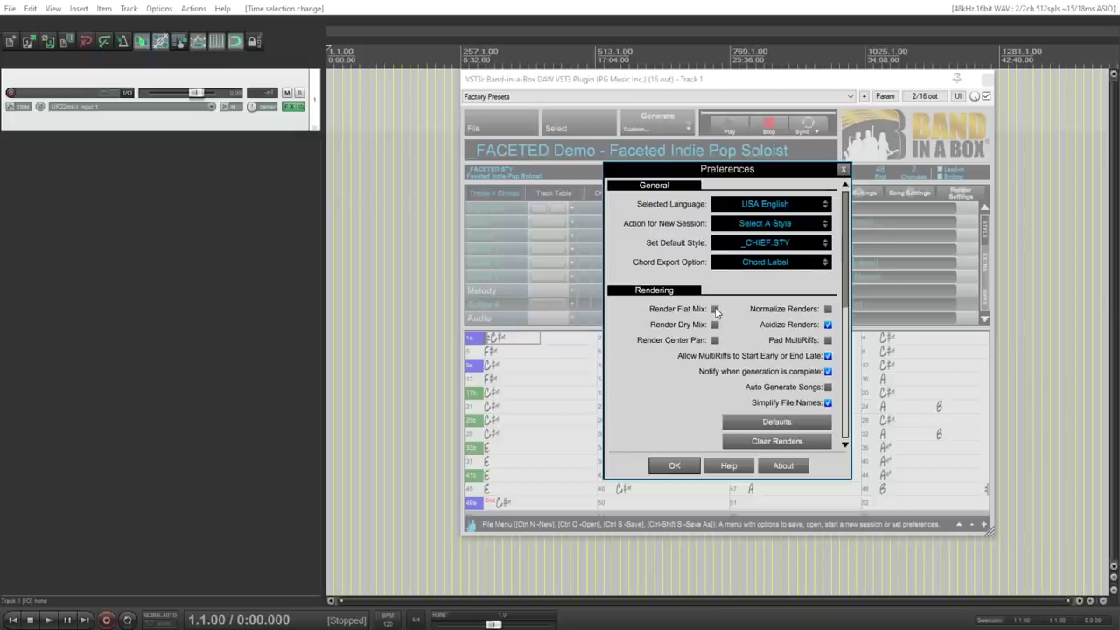
left_click(715, 310)
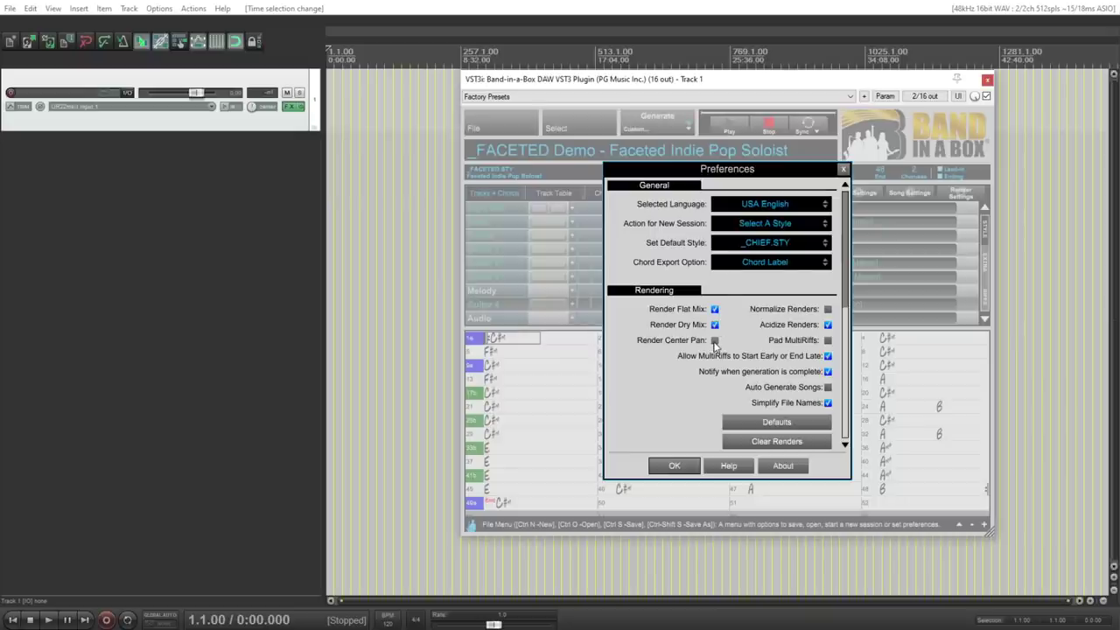